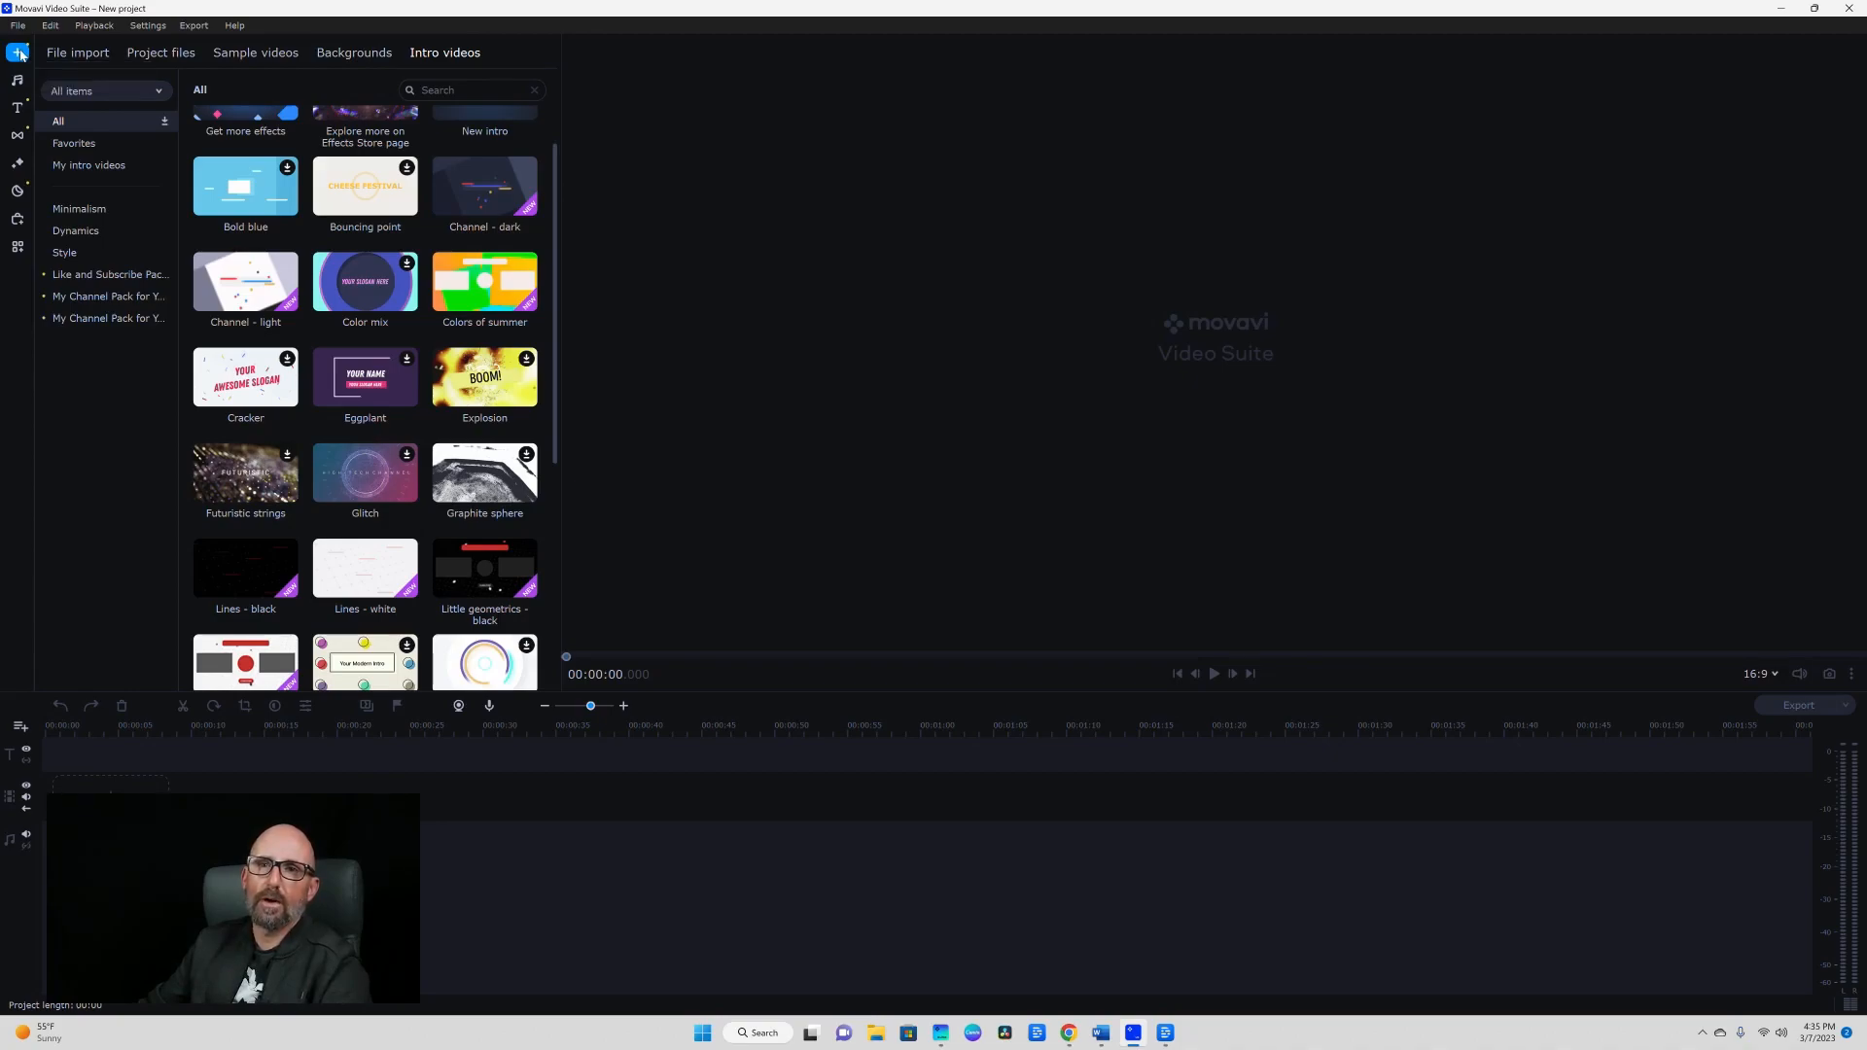
Look over the file import area, the music library and the featured titles.
{"action": "left_click", "coordinate": [86, 56]}
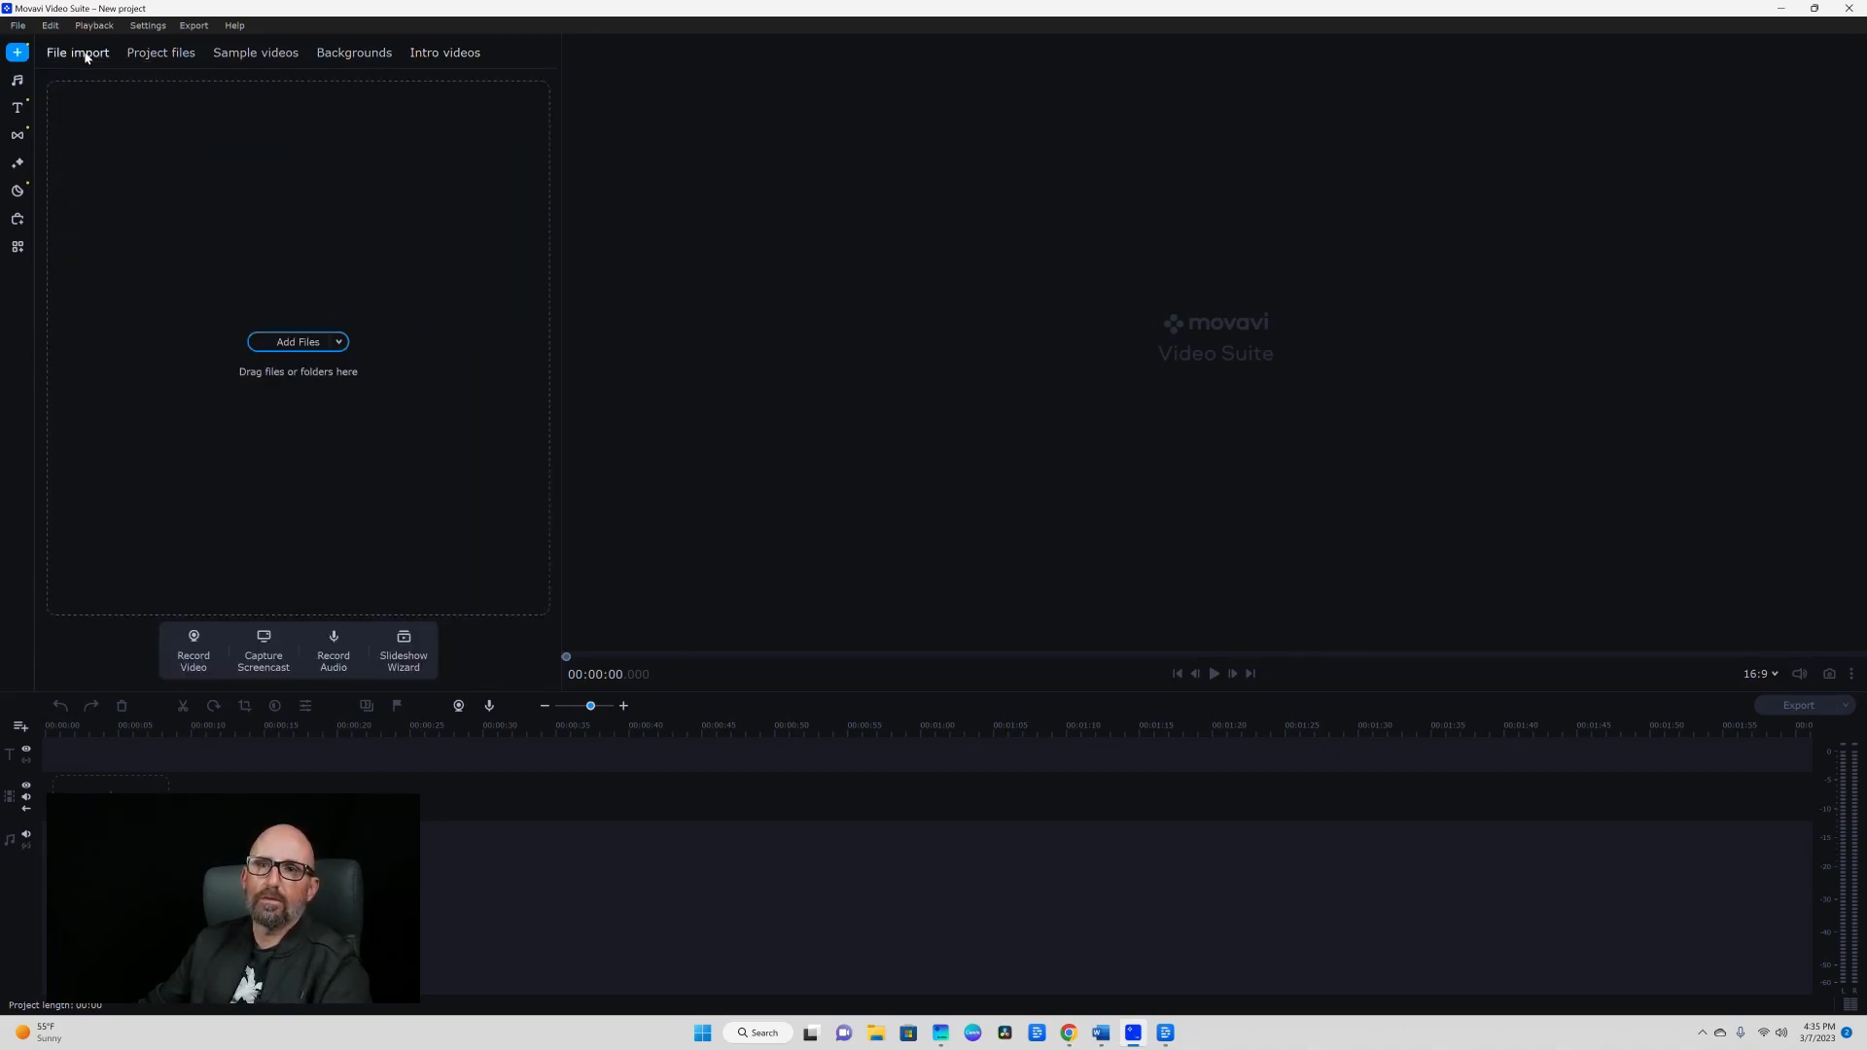
{"action": "left_click", "coordinate": [19, 83]}
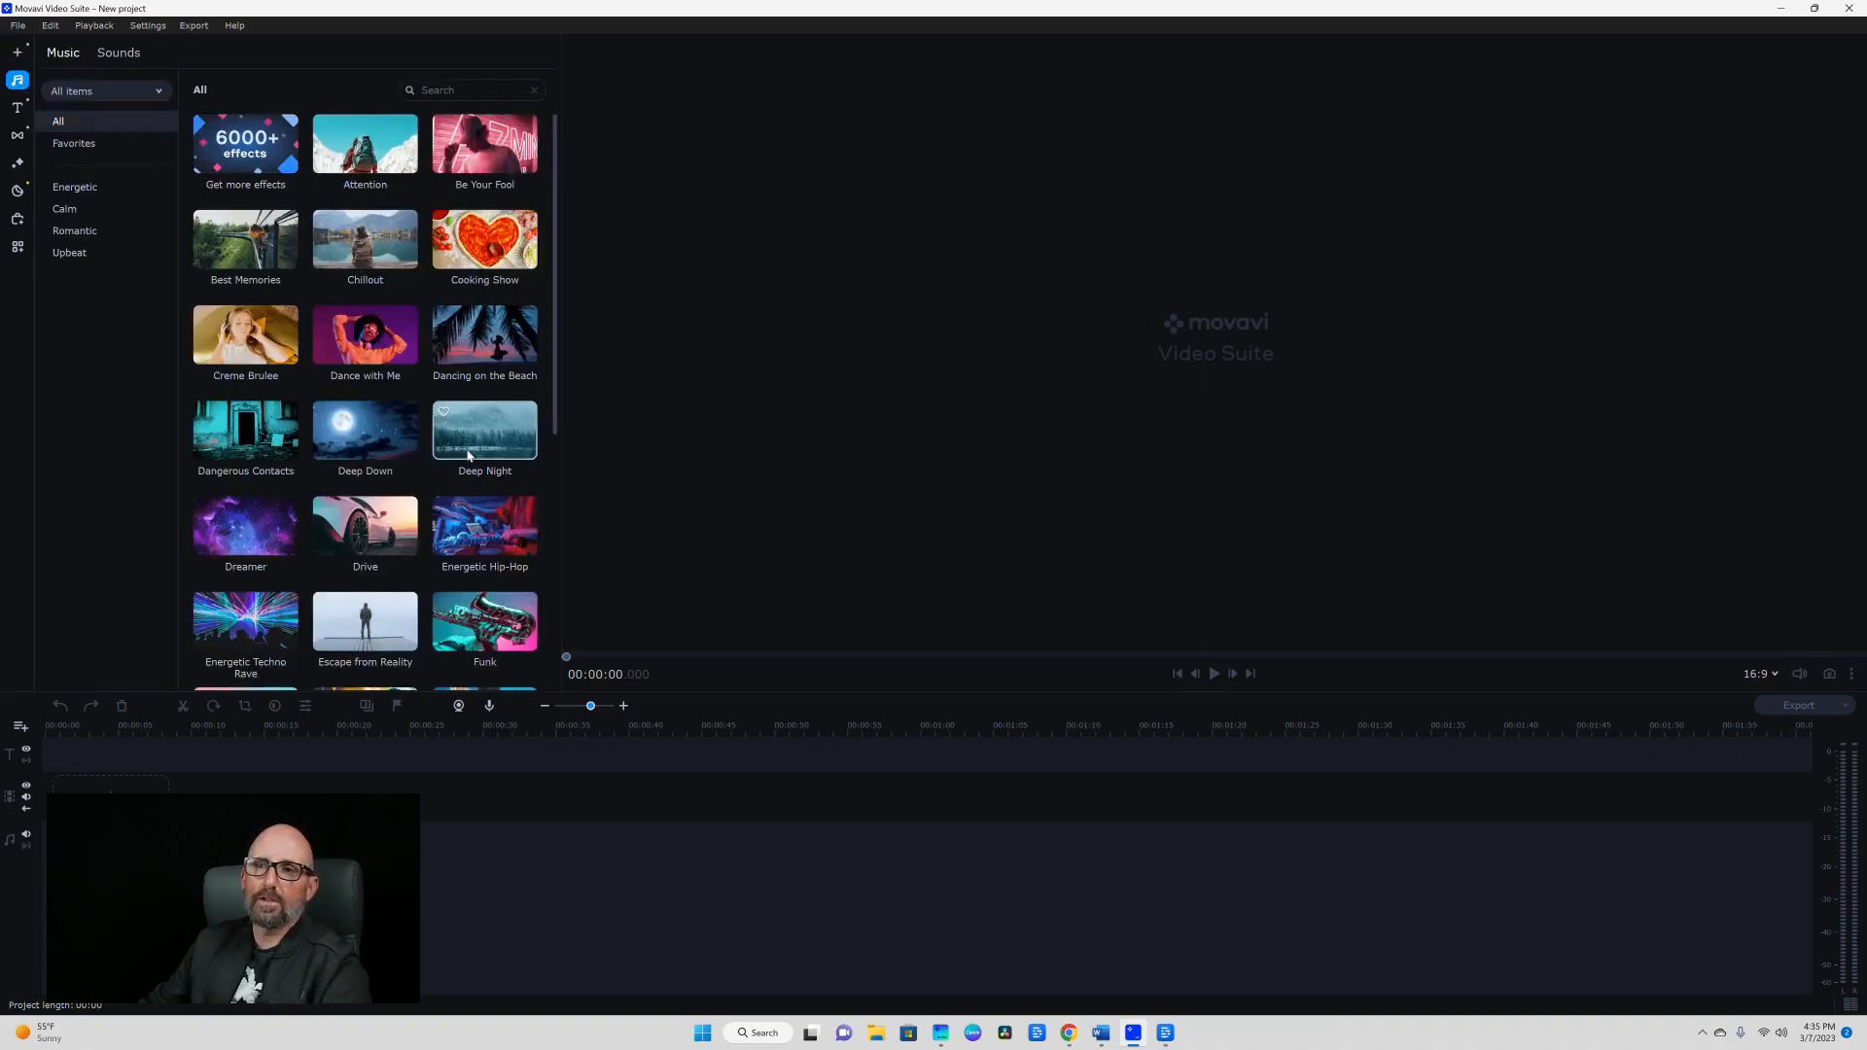
{"action": "left_click", "coordinate": [18, 107]}
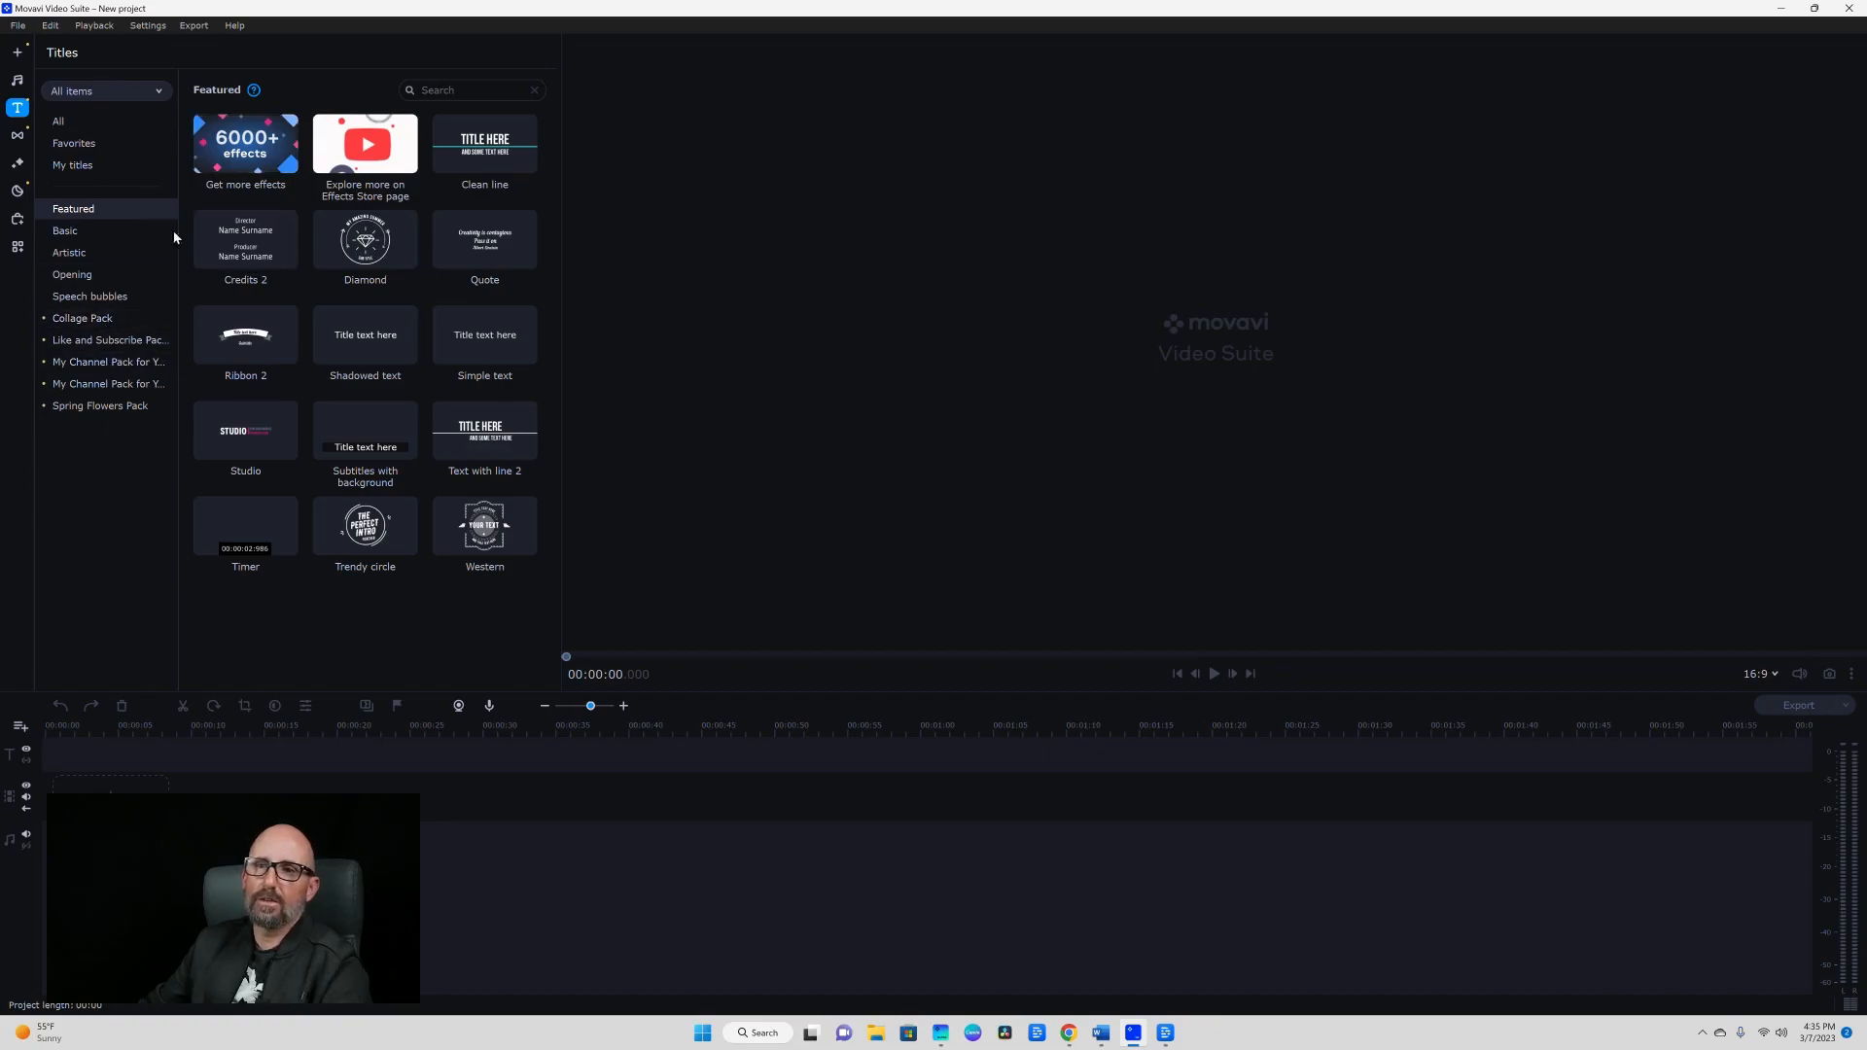
Browse the transition categories, from Featured and Parallax through Artistic, Fade, Blur, Circle, Blocks and Geometric to Ripple.
{"action": "left_click", "coordinate": [17, 140]}
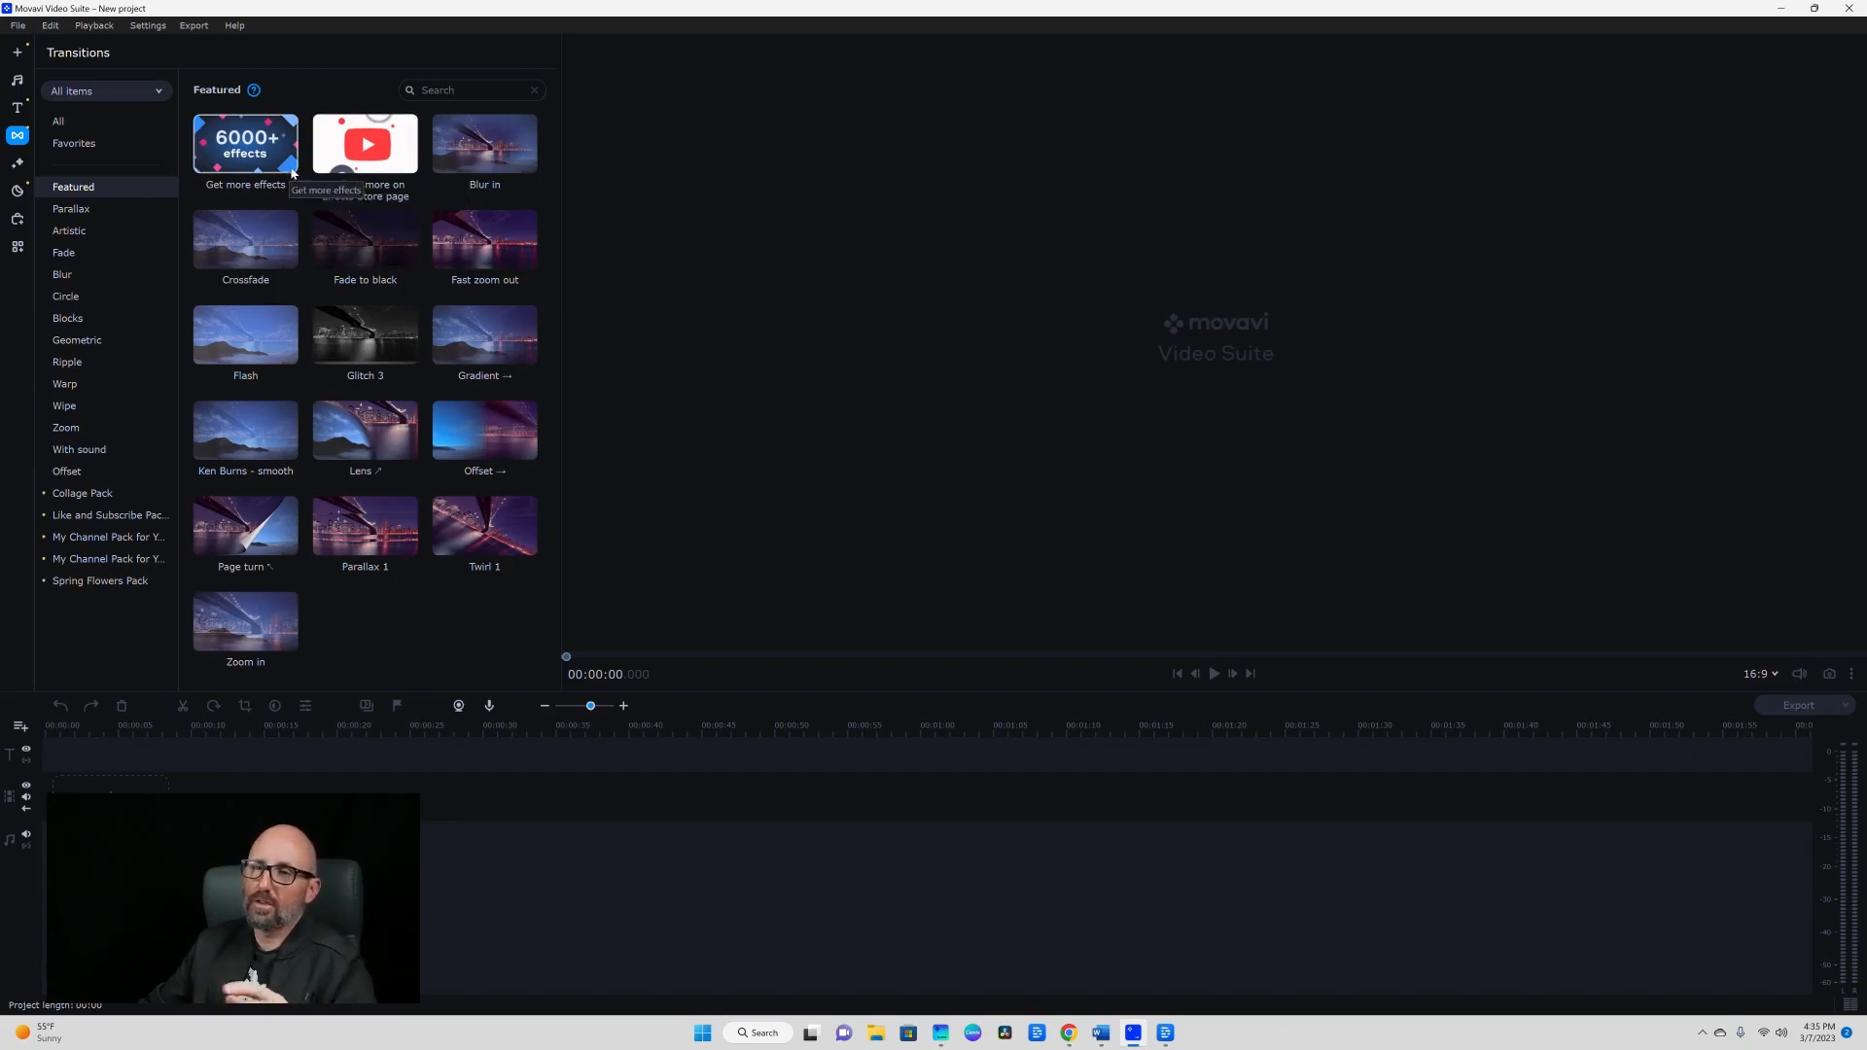
{"action": "left_click", "coordinate": [78, 209]}
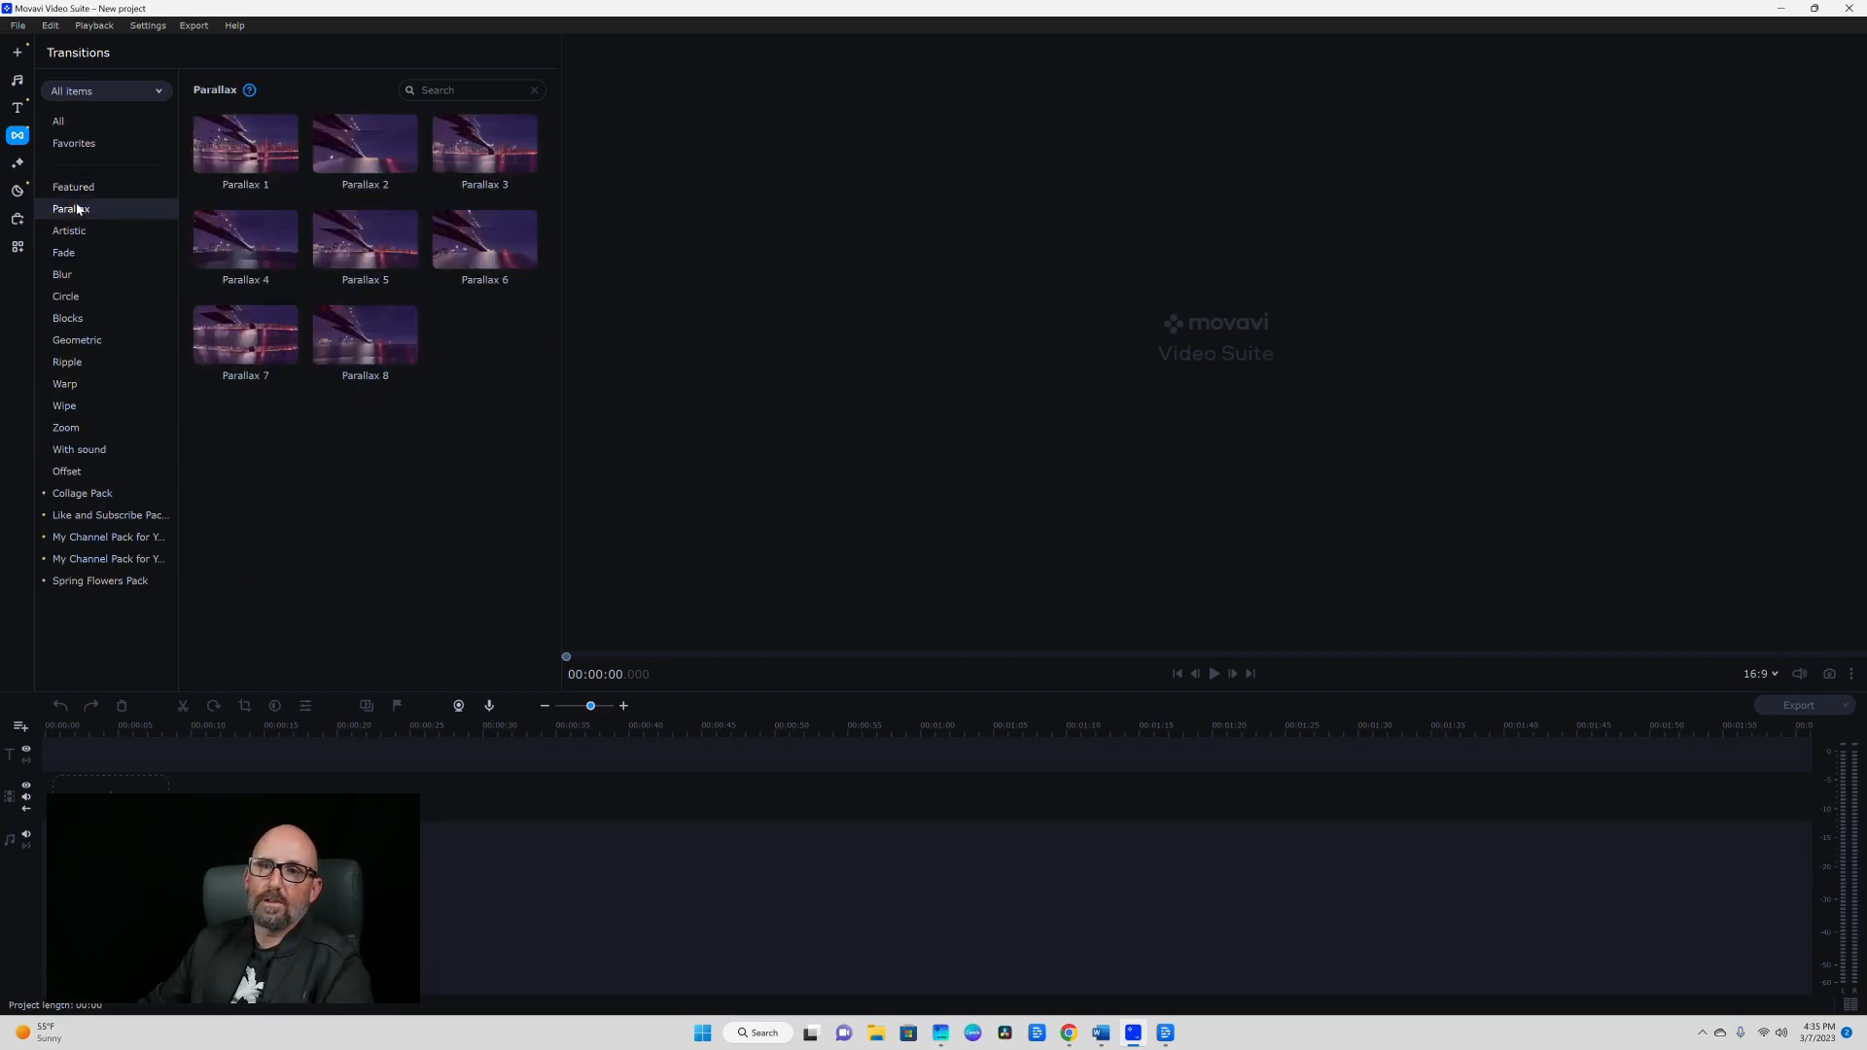
{"action": "left_click", "coordinate": [72, 231]}
{"action": "left_click", "coordinate": [64, 254]}
{"action": "left_click", "coordinate": [65, 277]}
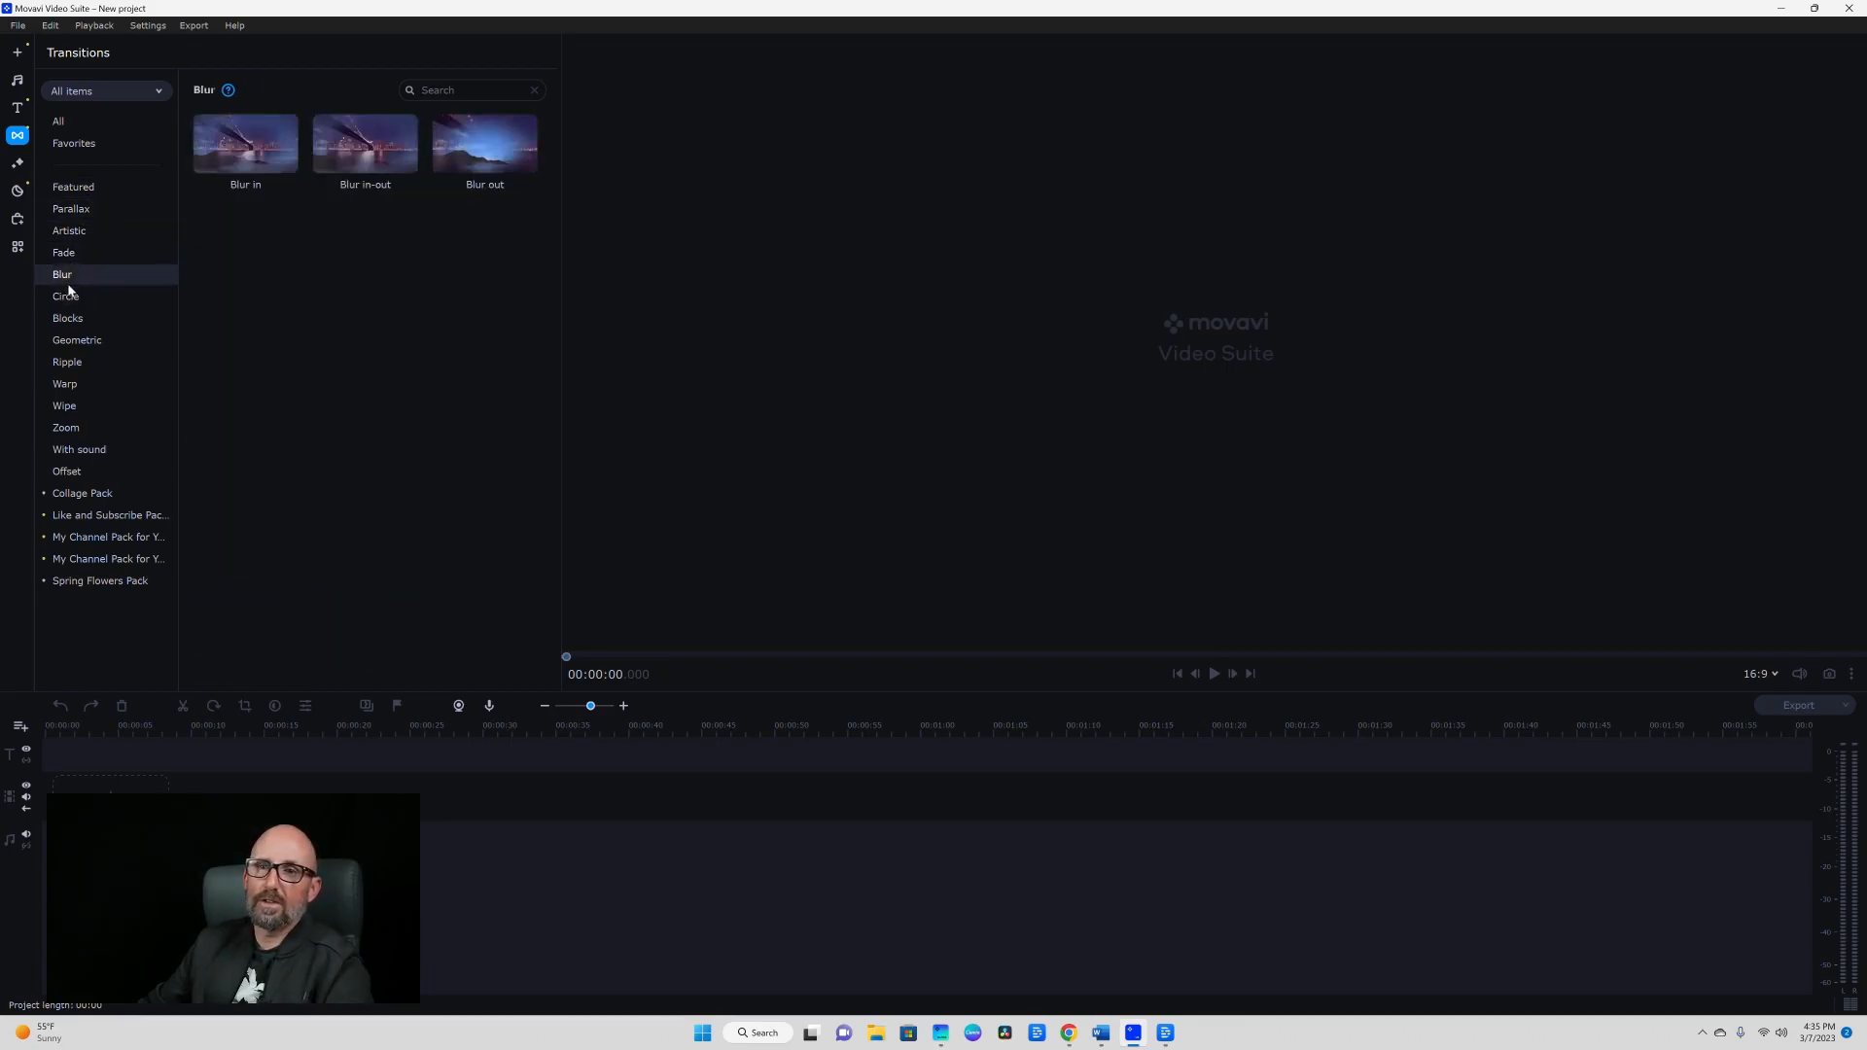
{"action": "left_click", "coordinate": [68, 296]}
{"action": "left_click", "coordinate": [84, 327]}
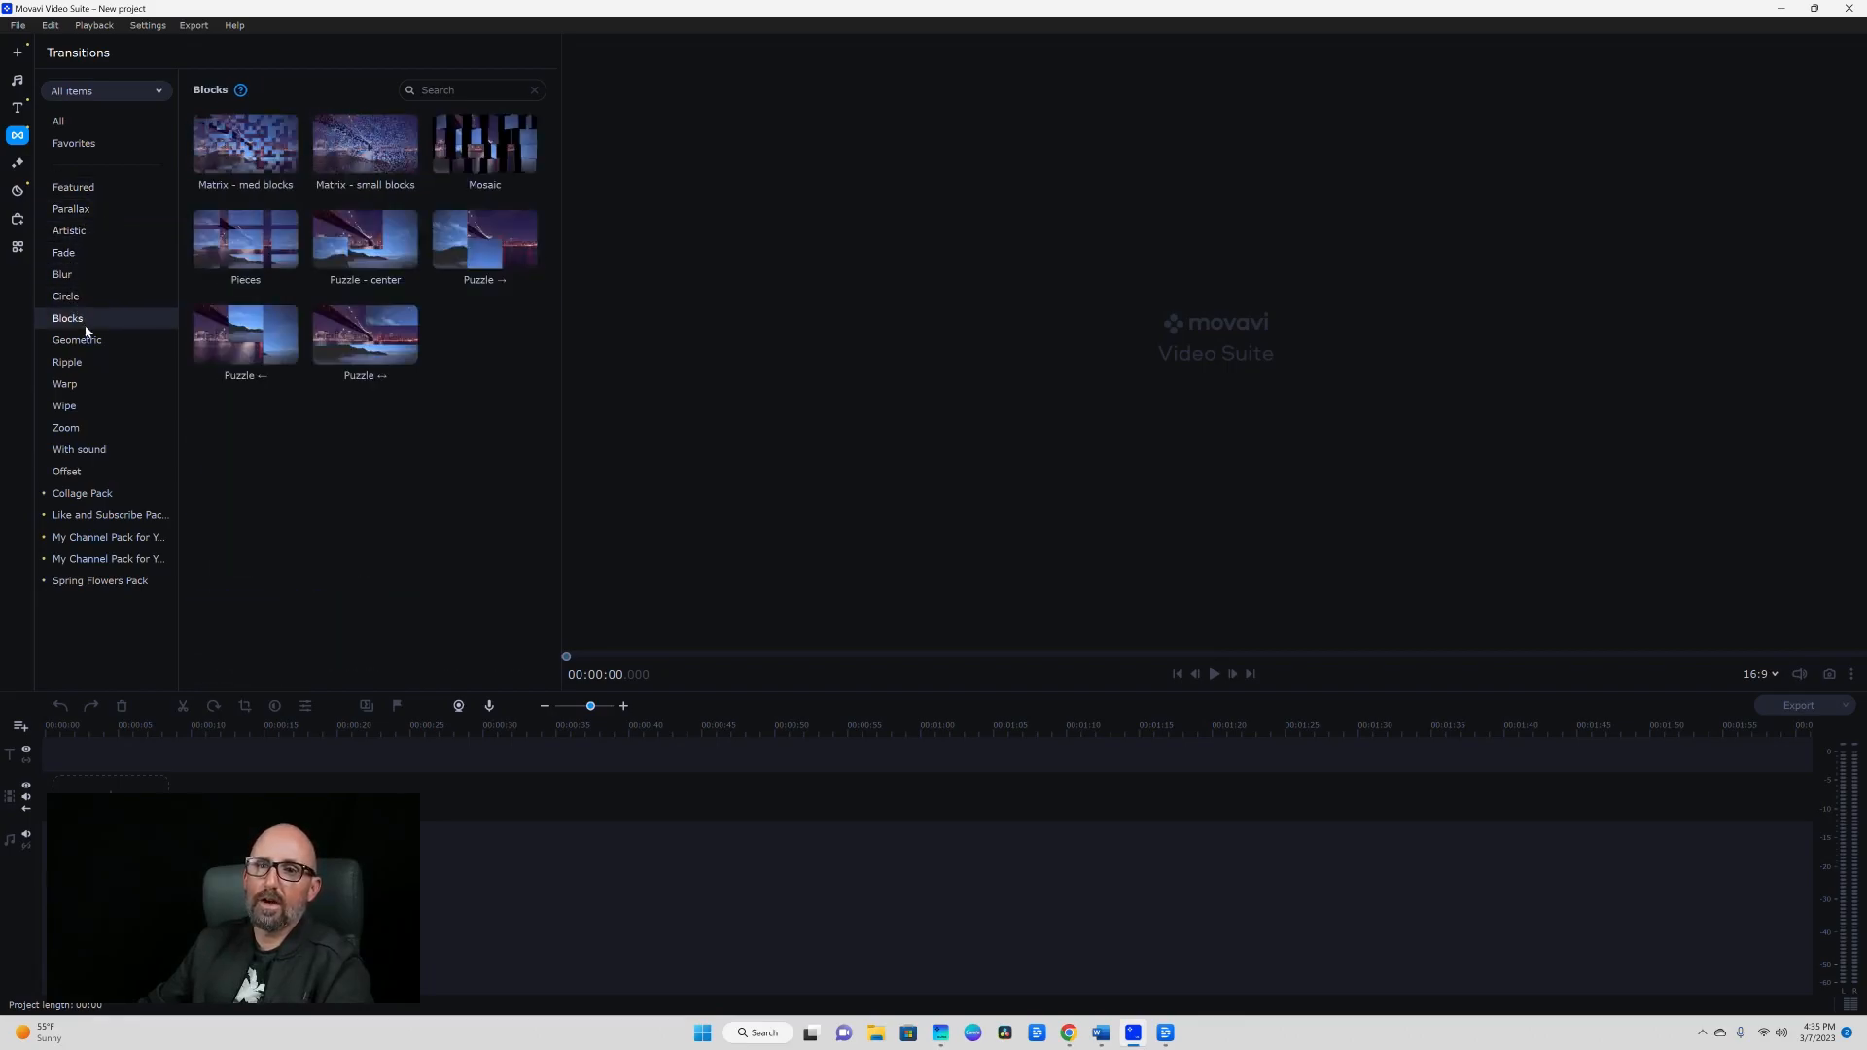
{"action": "left_click", "coordinate": [74, 342]}
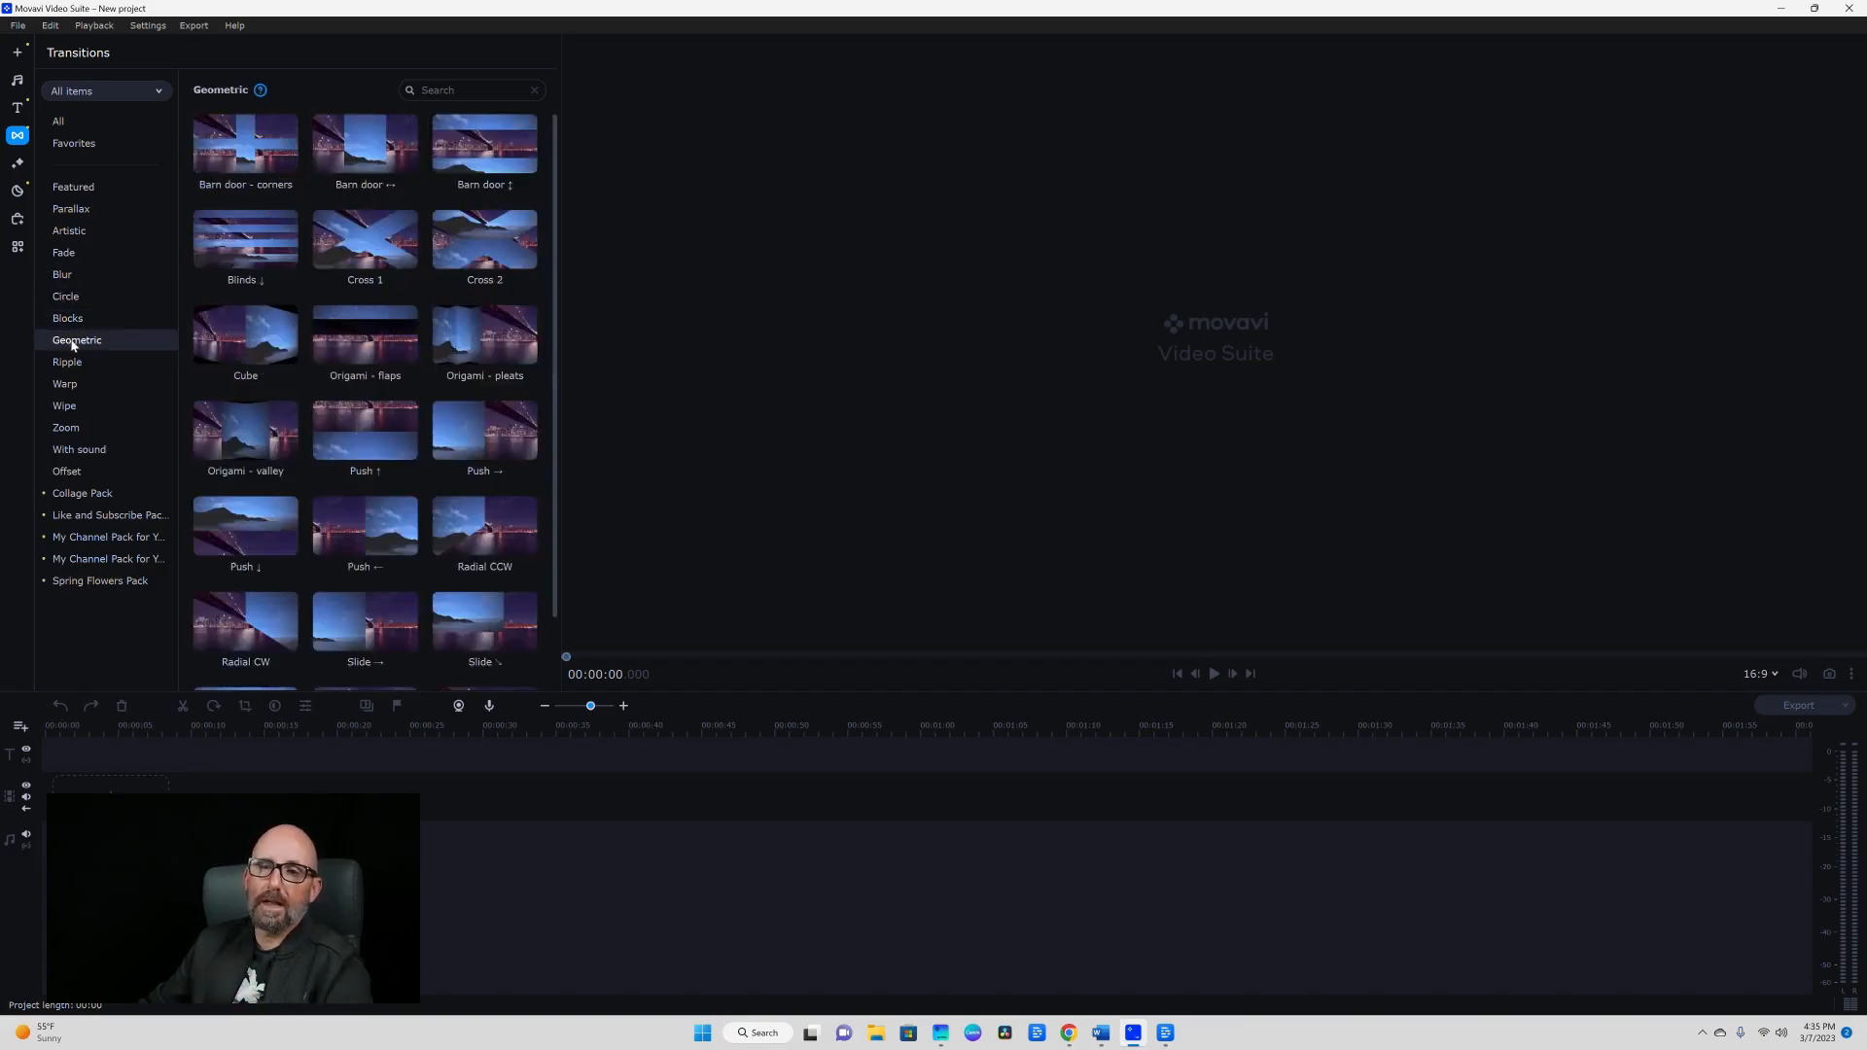
{"action": "left_click", "coordinate": [68, 363]}
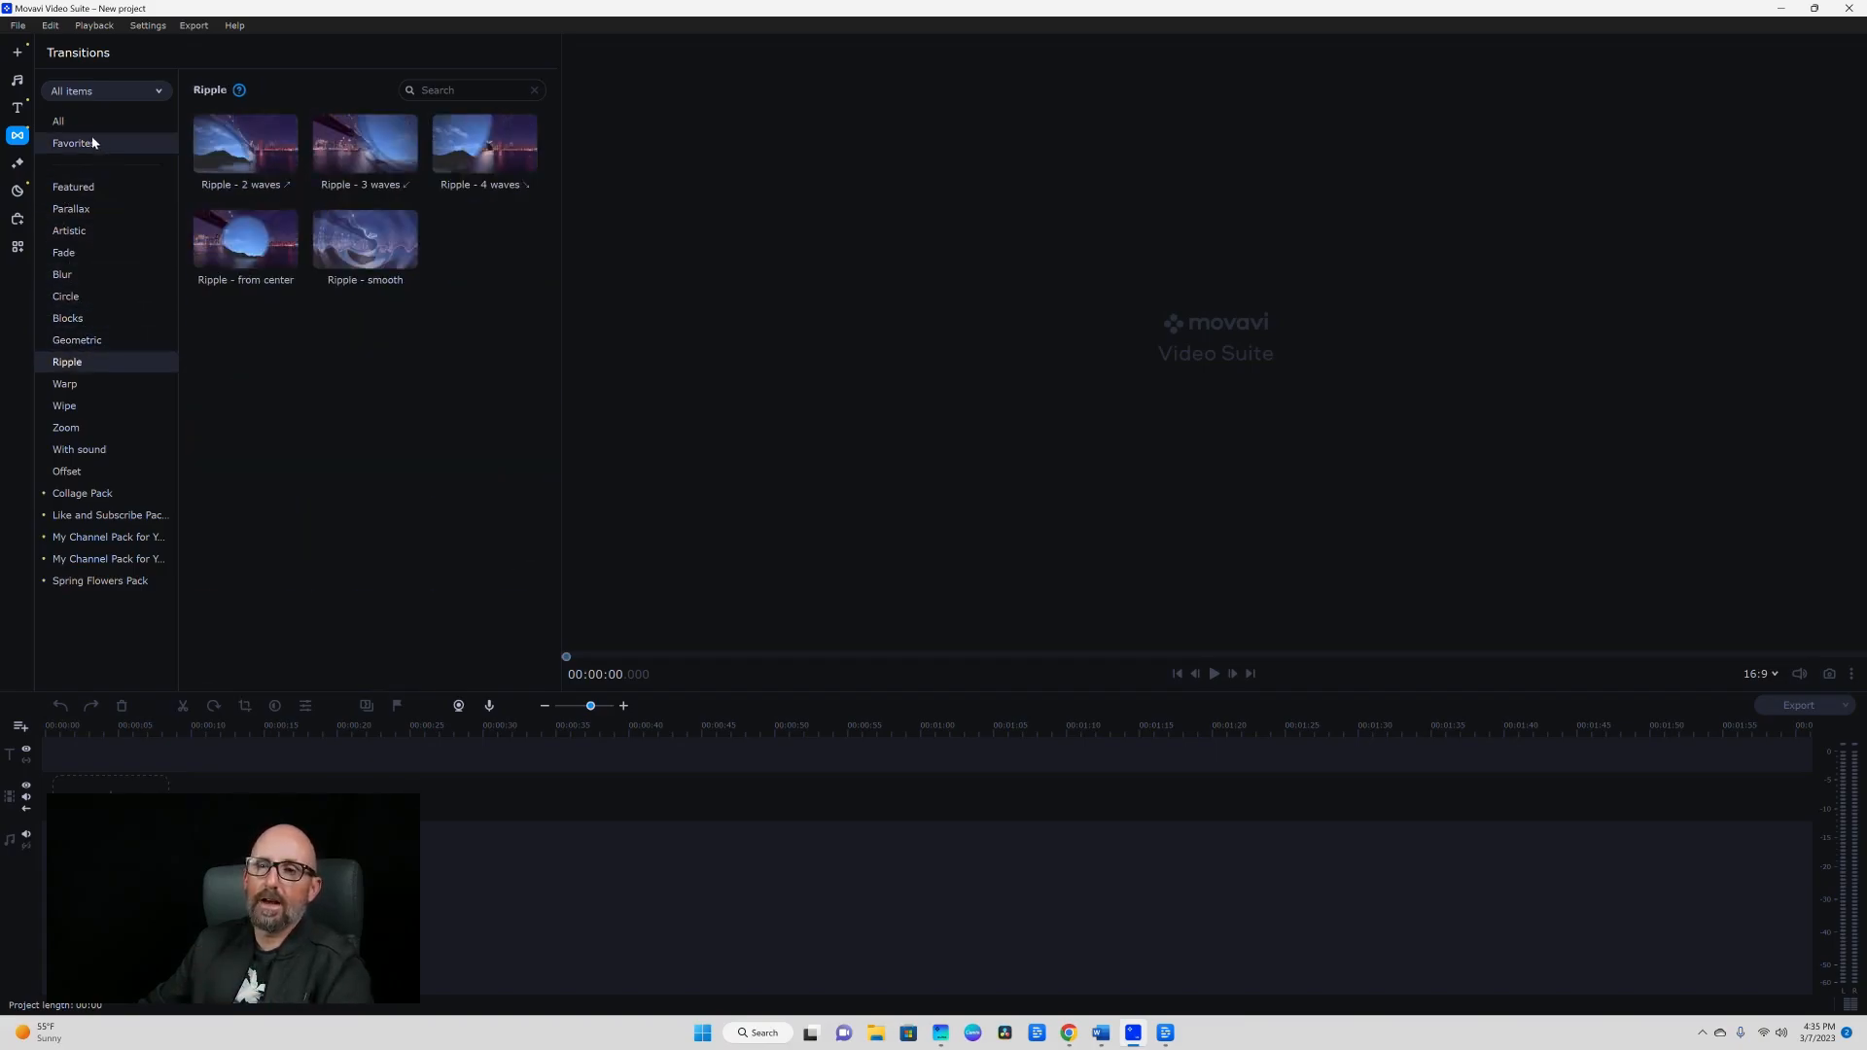
Browse the filter categories, including Noise, Adjustments, Artistic, Blur, Color filters, Light leaks and Flying objects.
{"action": "left_click", "coordinate": [17, 163]}
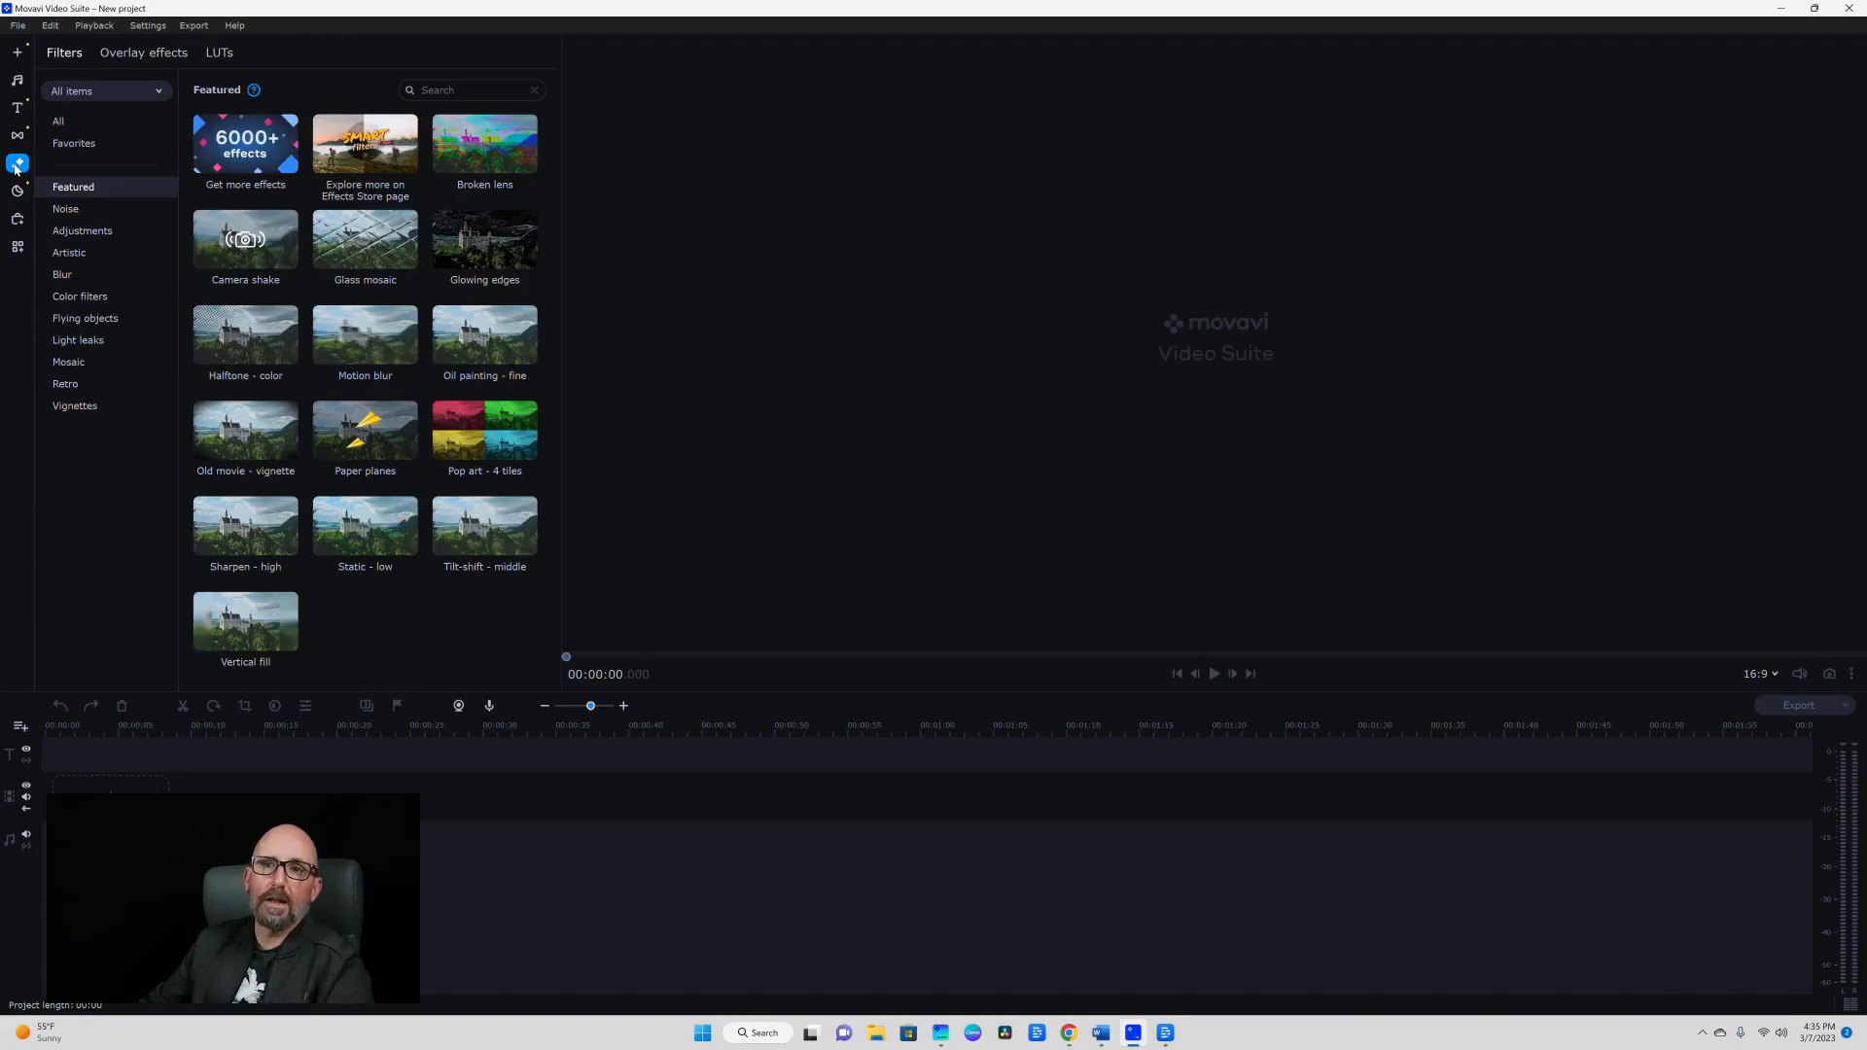
{"action": "left_click", "coordinate": [73, 207]}
{"action": "left_click", "coordinate": [84, 232]}
{"action": "left_click", "coordinate": [83, 253]}
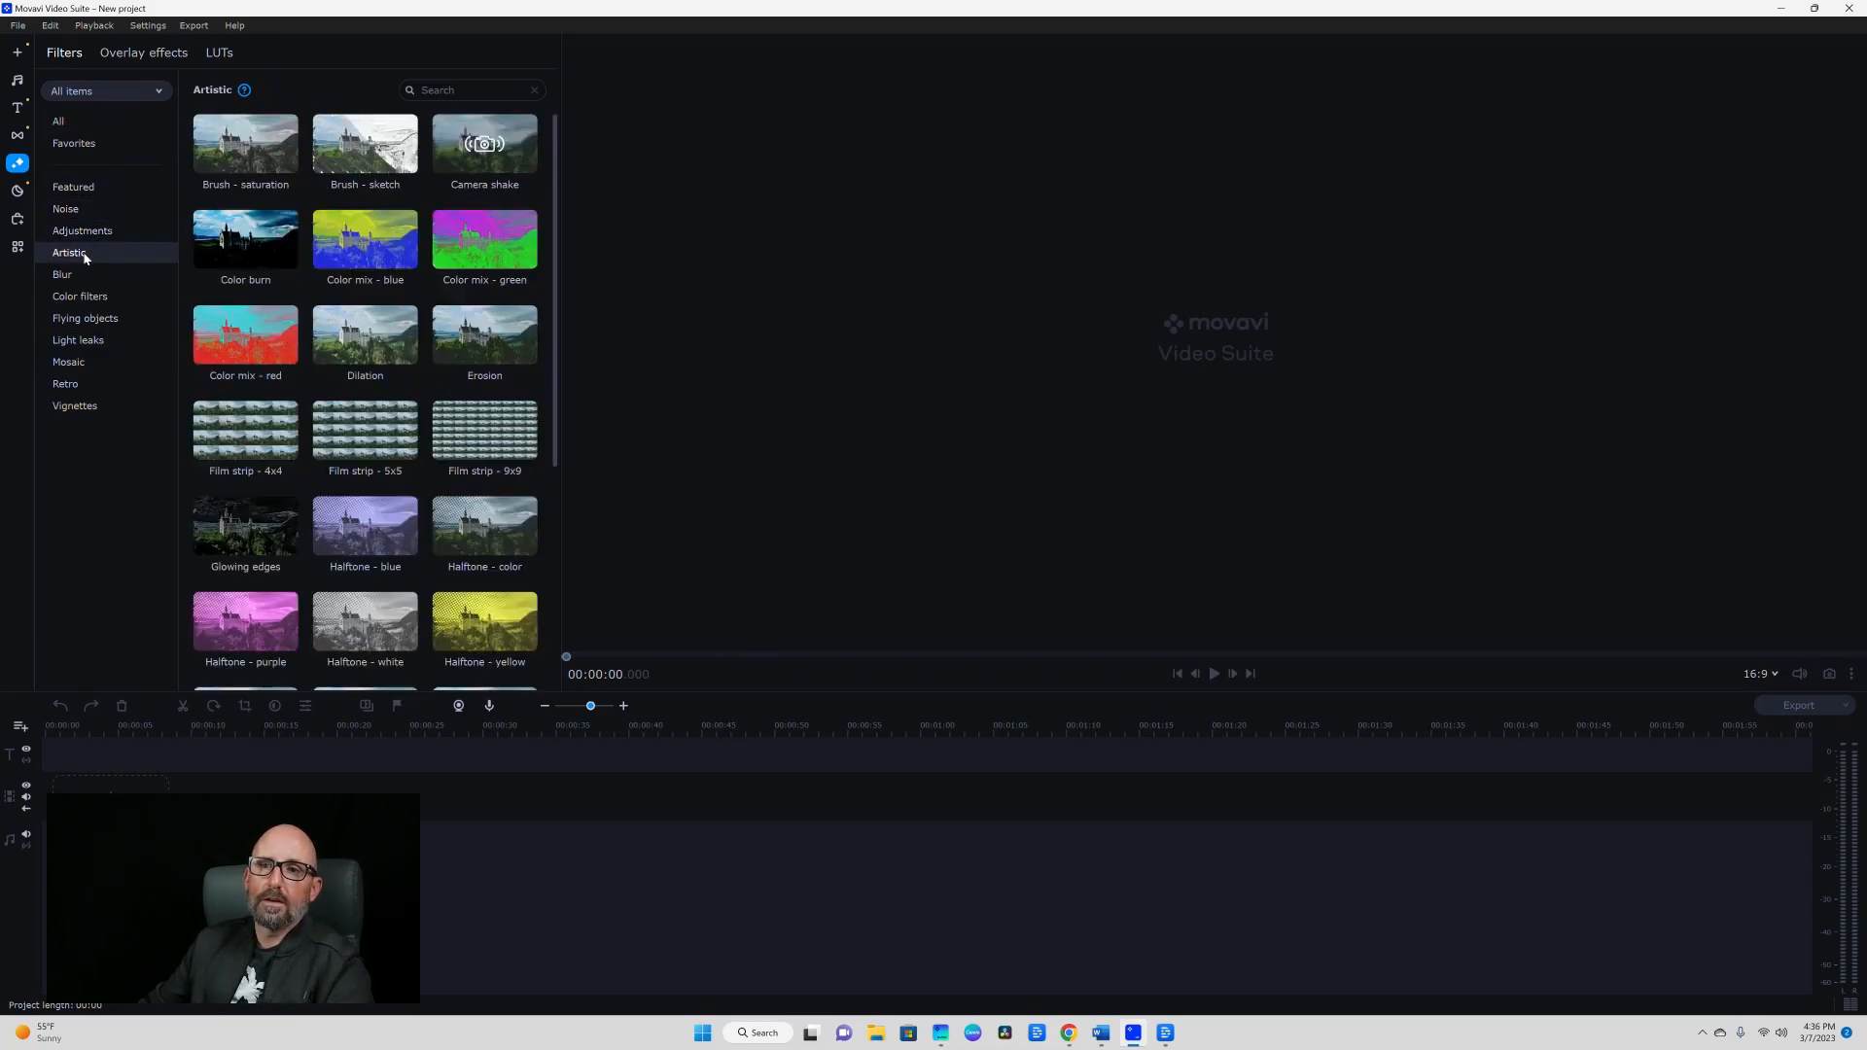
{"action": "left_click", "coordinate": [81, 273]}
{"action": "left_click", "coordinate": [85, 298]}
{"action": "left_click", "coordinate": [84, 341]}
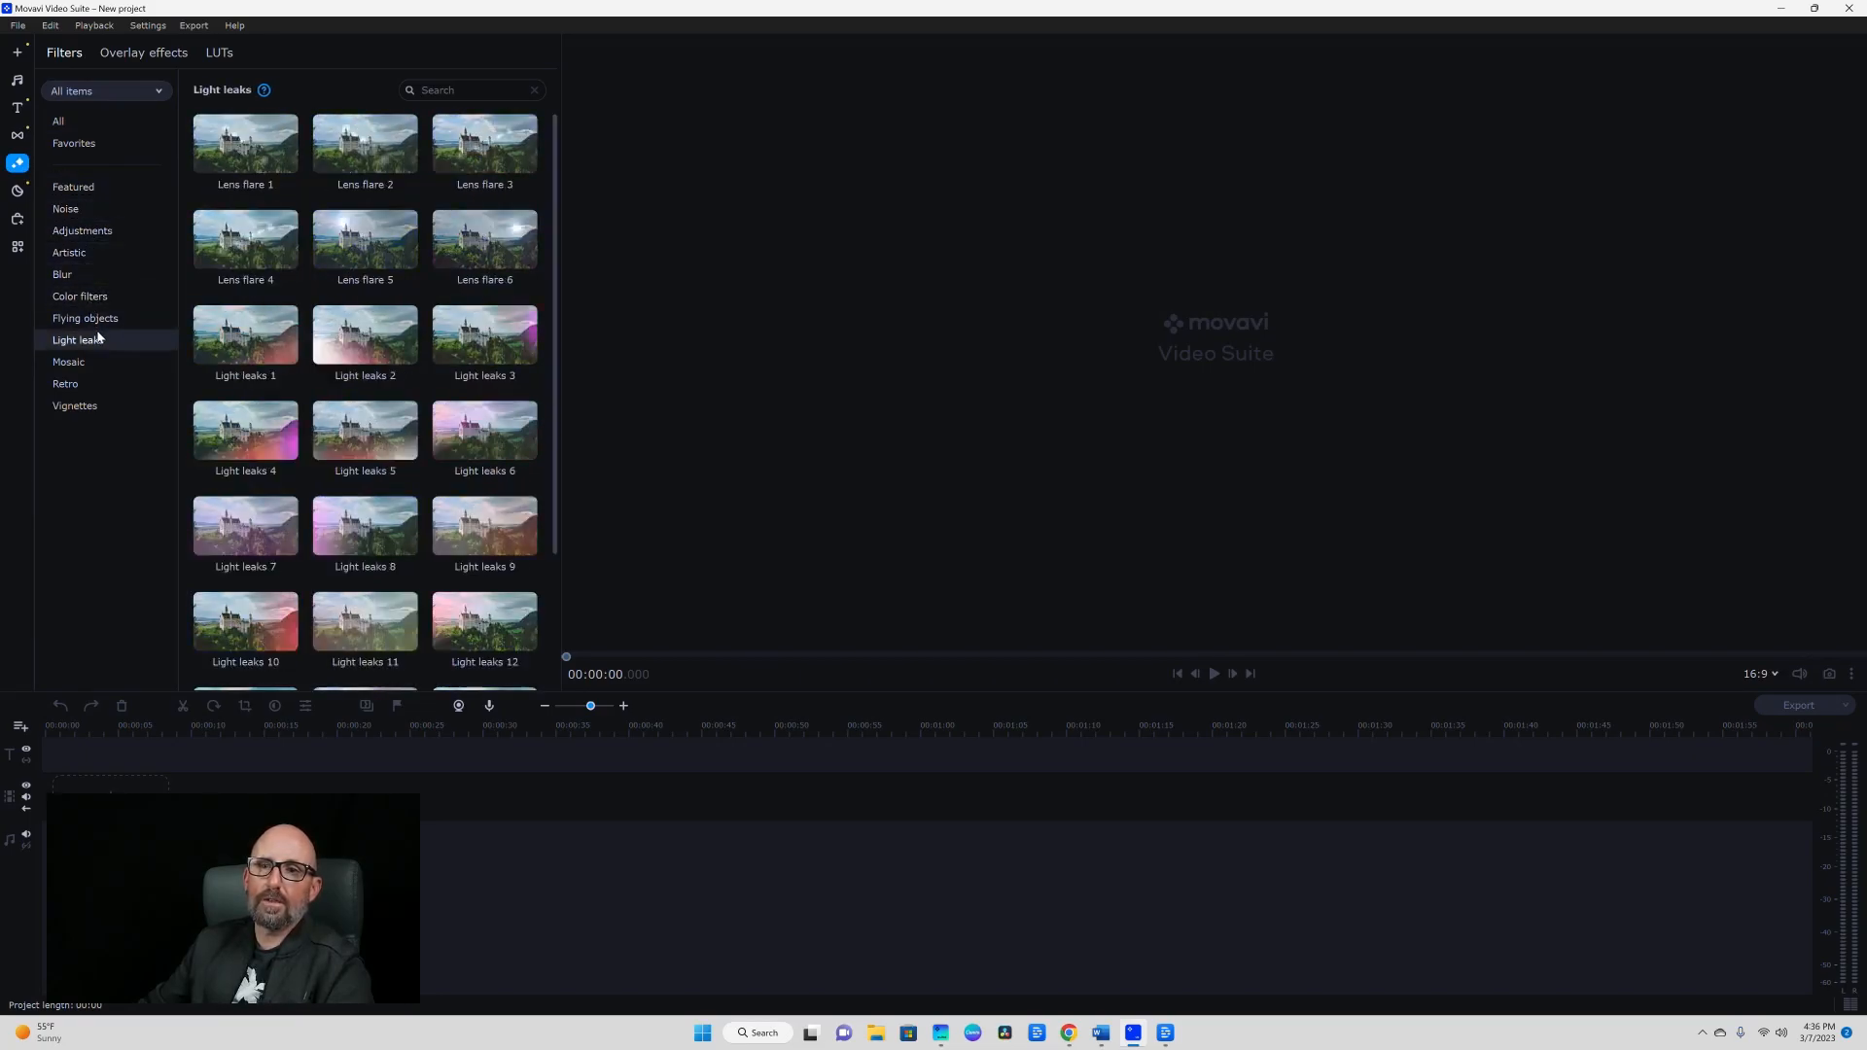
{"action": "left_click", "coordinate": [88, 319]}
Look through the stickers, callouts and frames, and the packs in the Effects Store.
{"action": "left_click", "coordinate": [16, 191]}
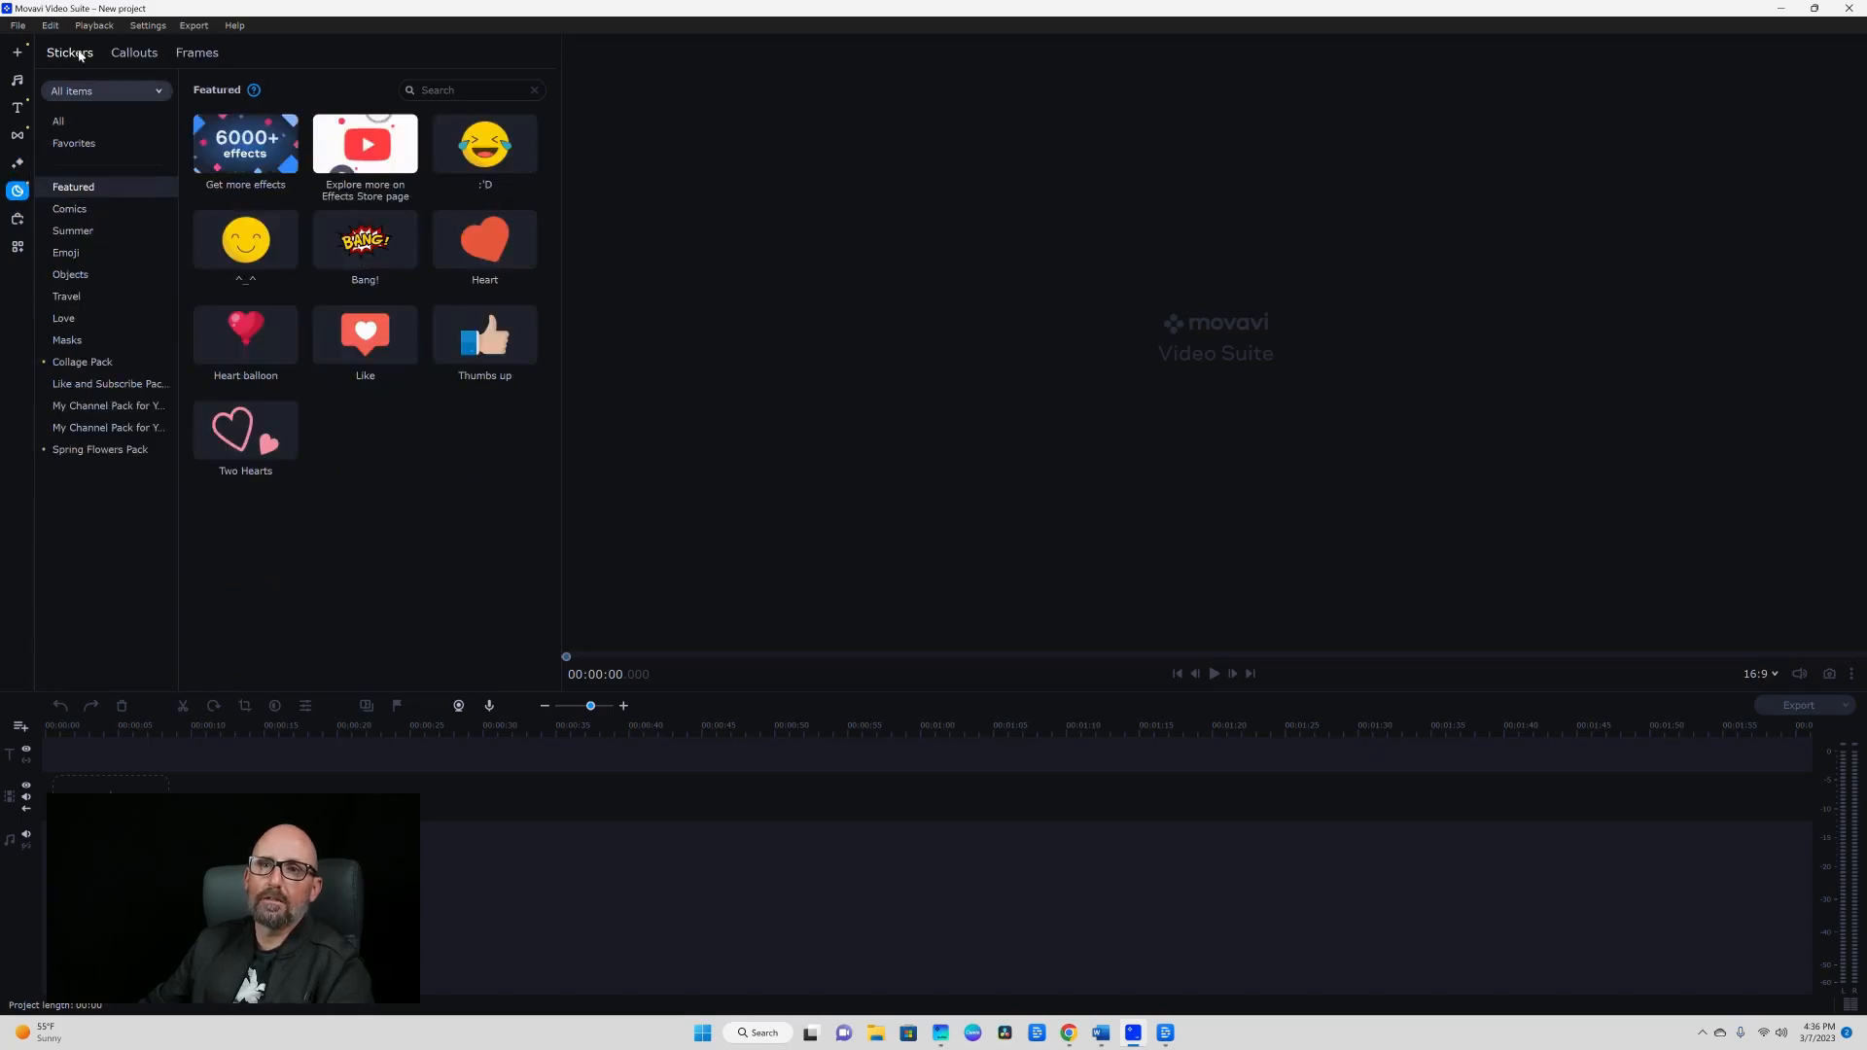
{"action": "left_click", "coordinate": [135, 52]}
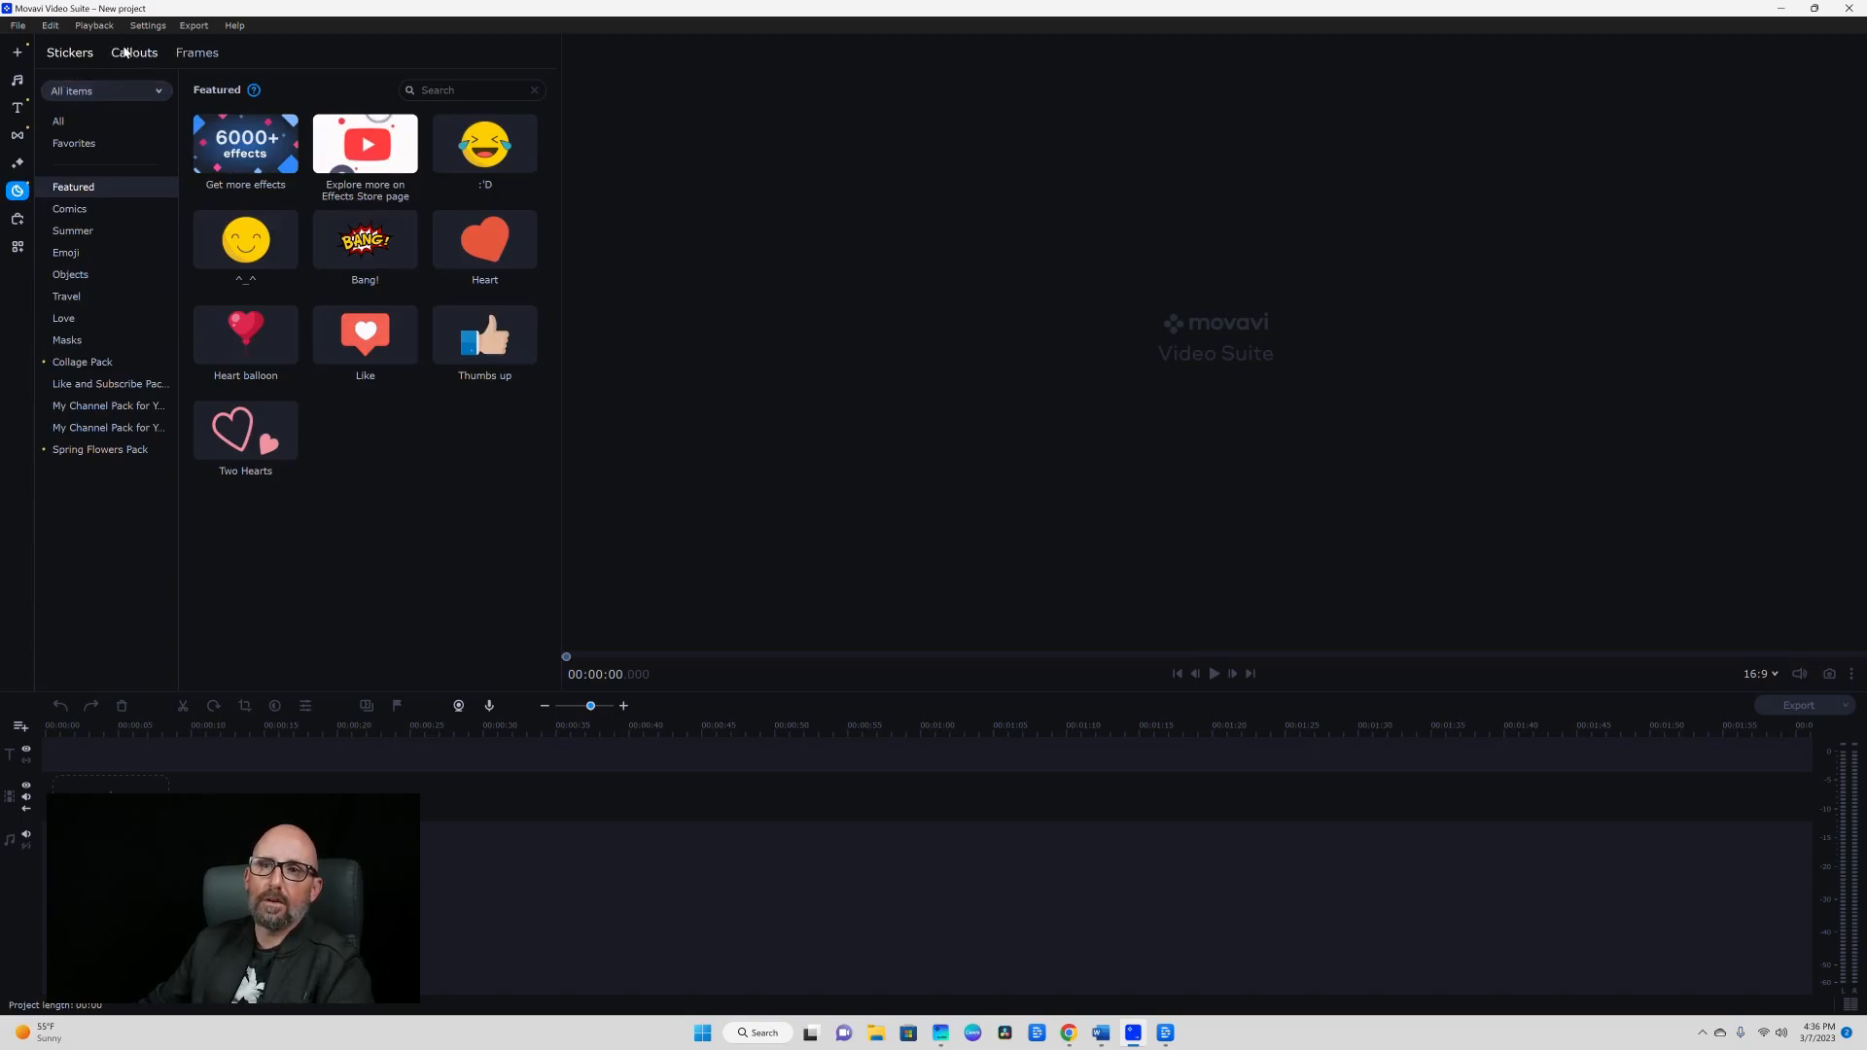
{"action": "left_click", "coordinate": [185, 53]}
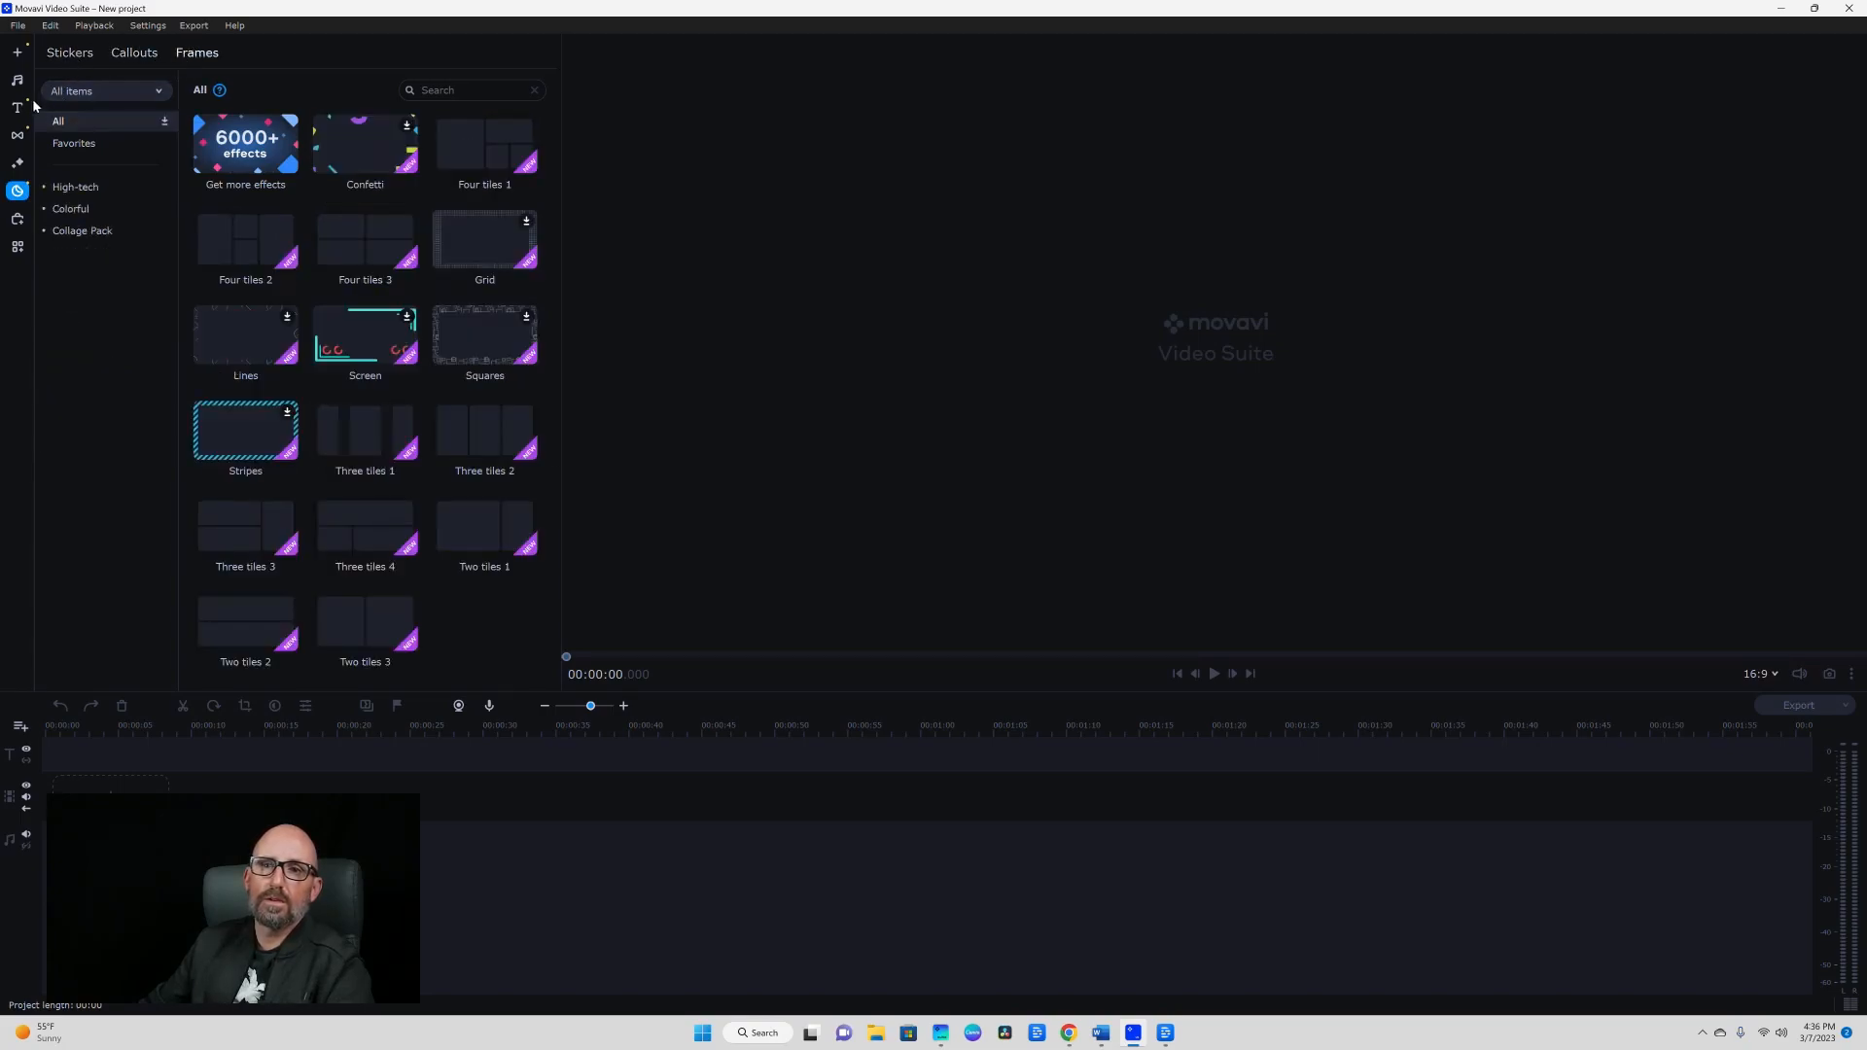
{"action": "left_click", "coordinate": [70, 53]}
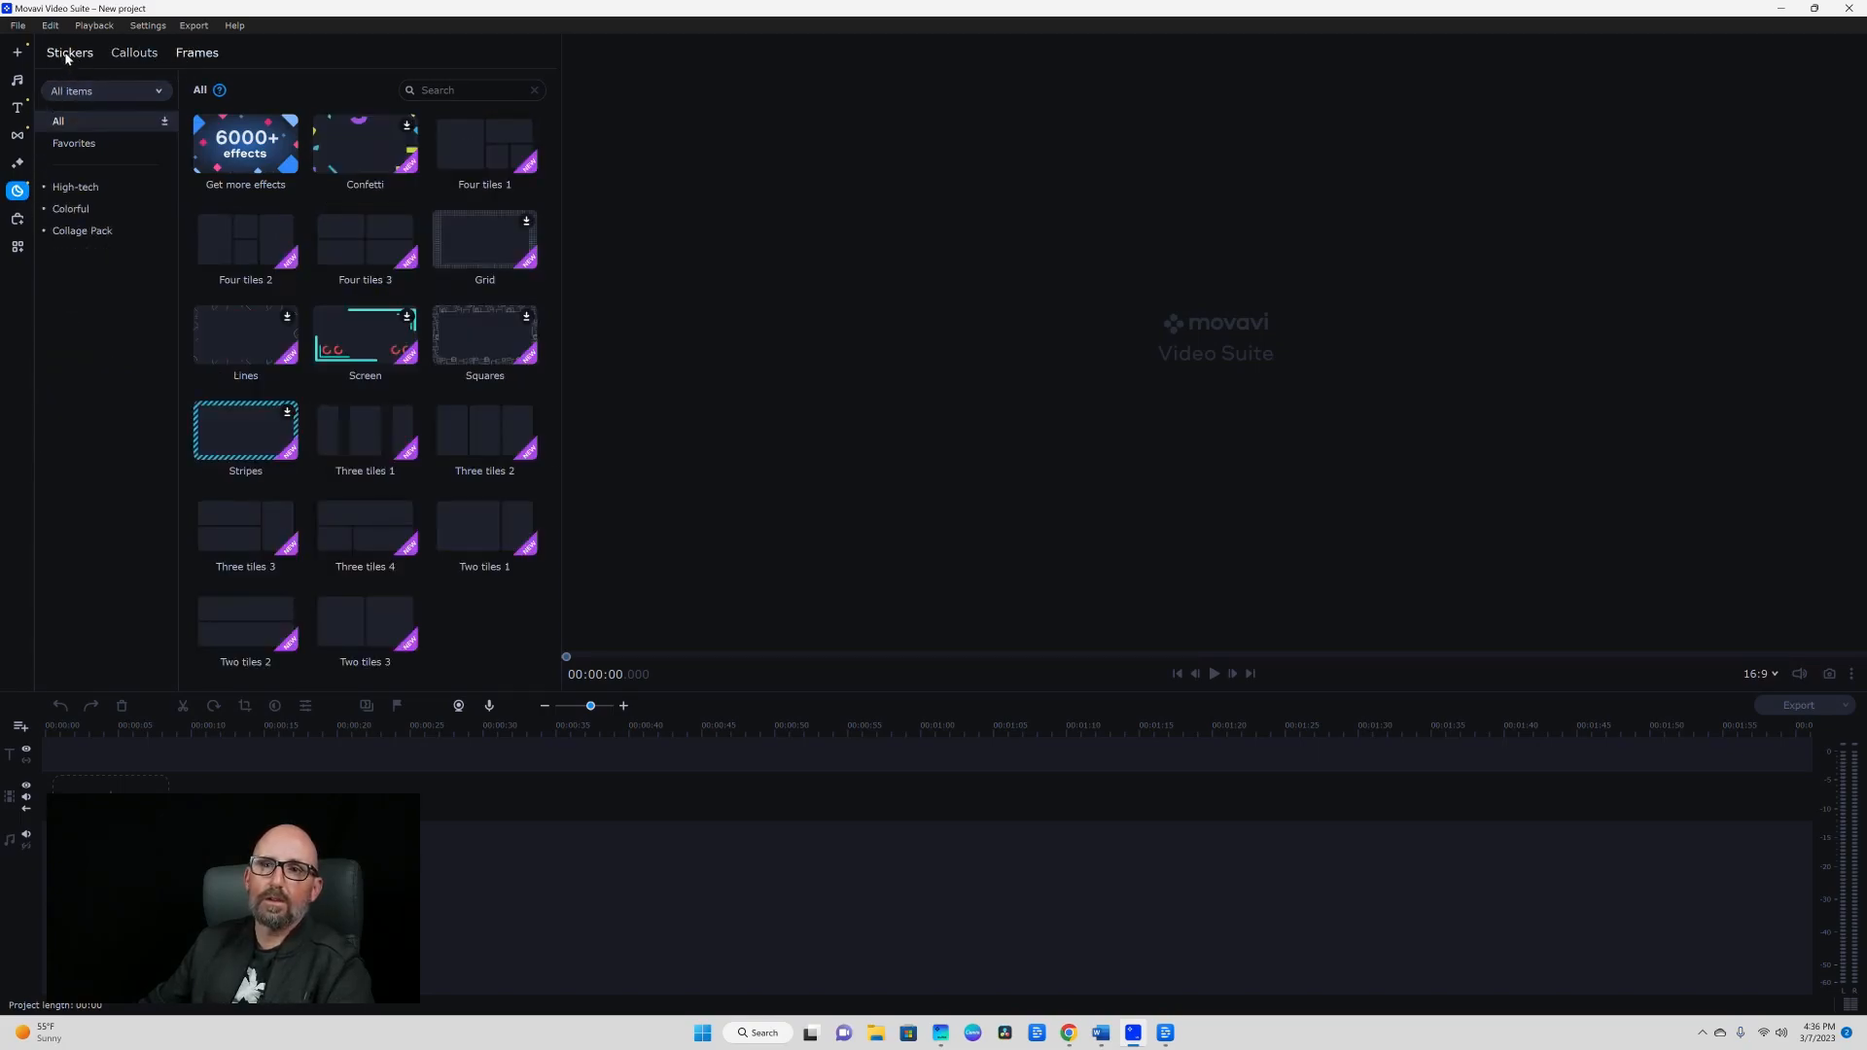
{"action": "left_click", "coordinate": [17, 220]}
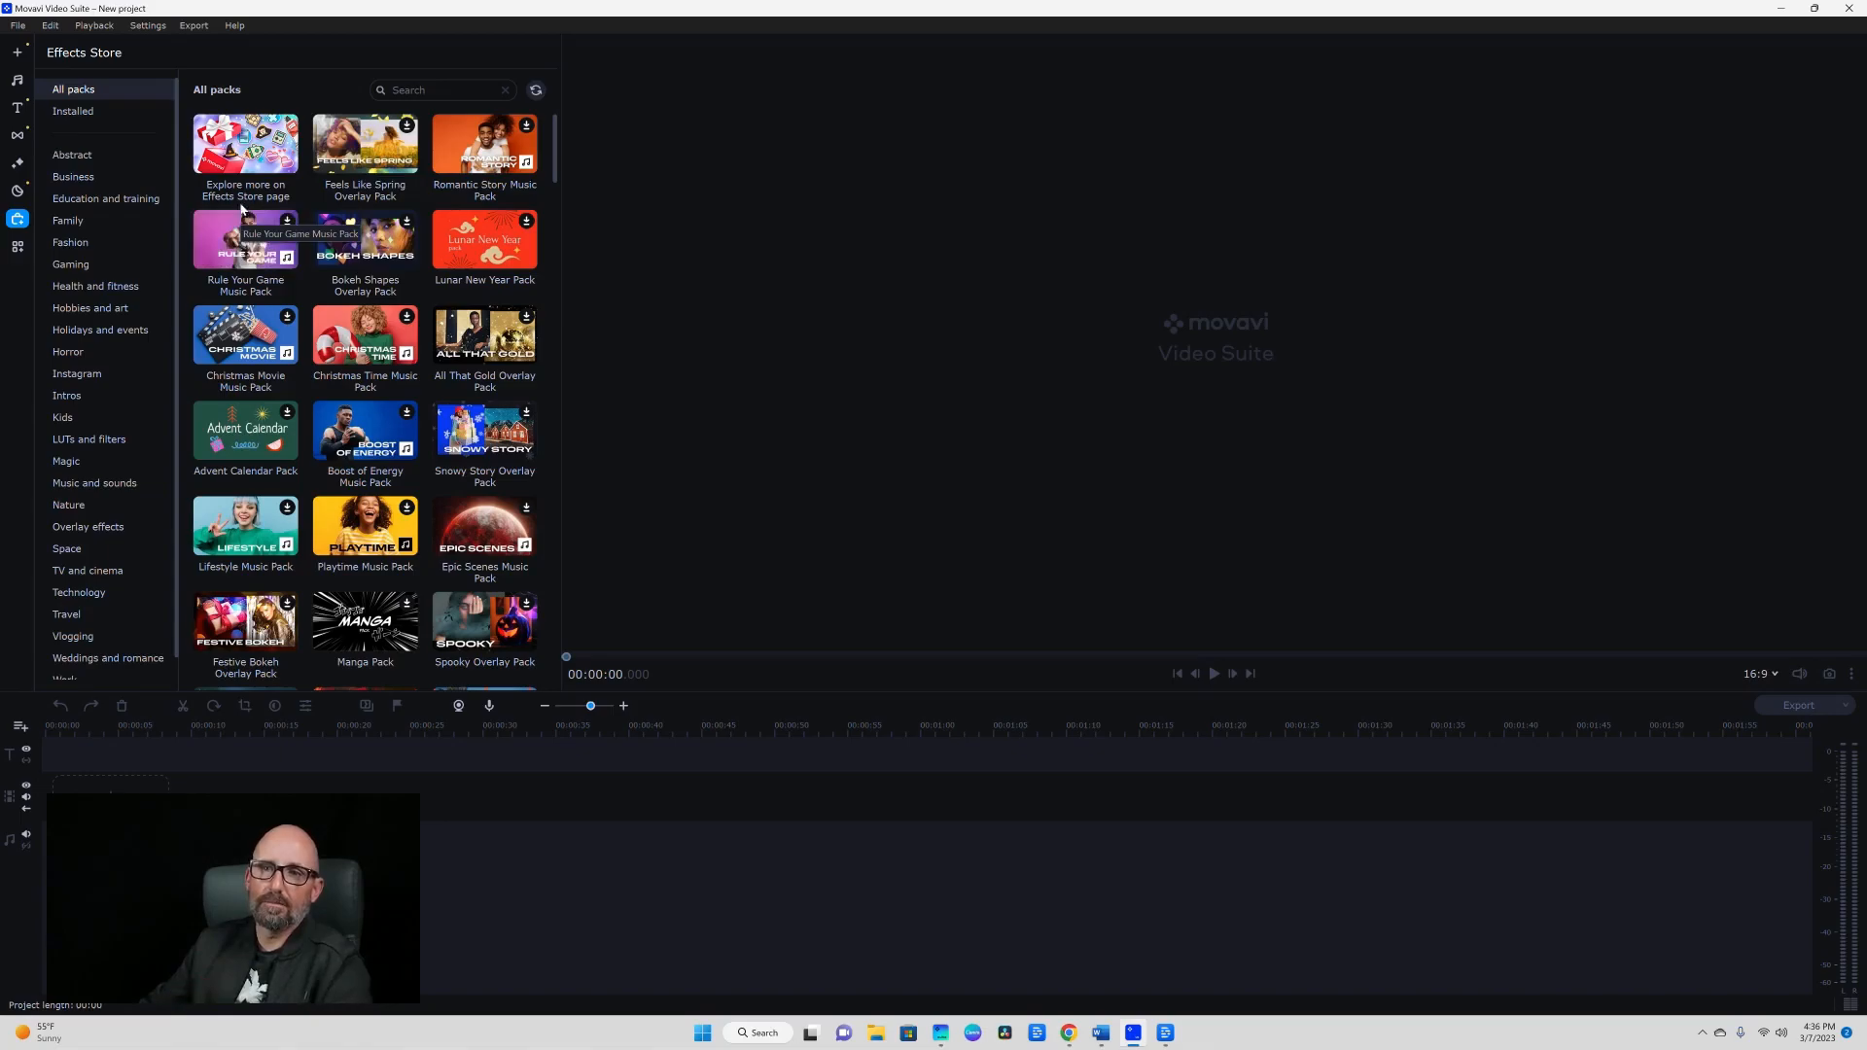
Examine the extra video editing tools, including Animation and Stabilization.
{"action": "left_click", "coordinate": [17, 247]}
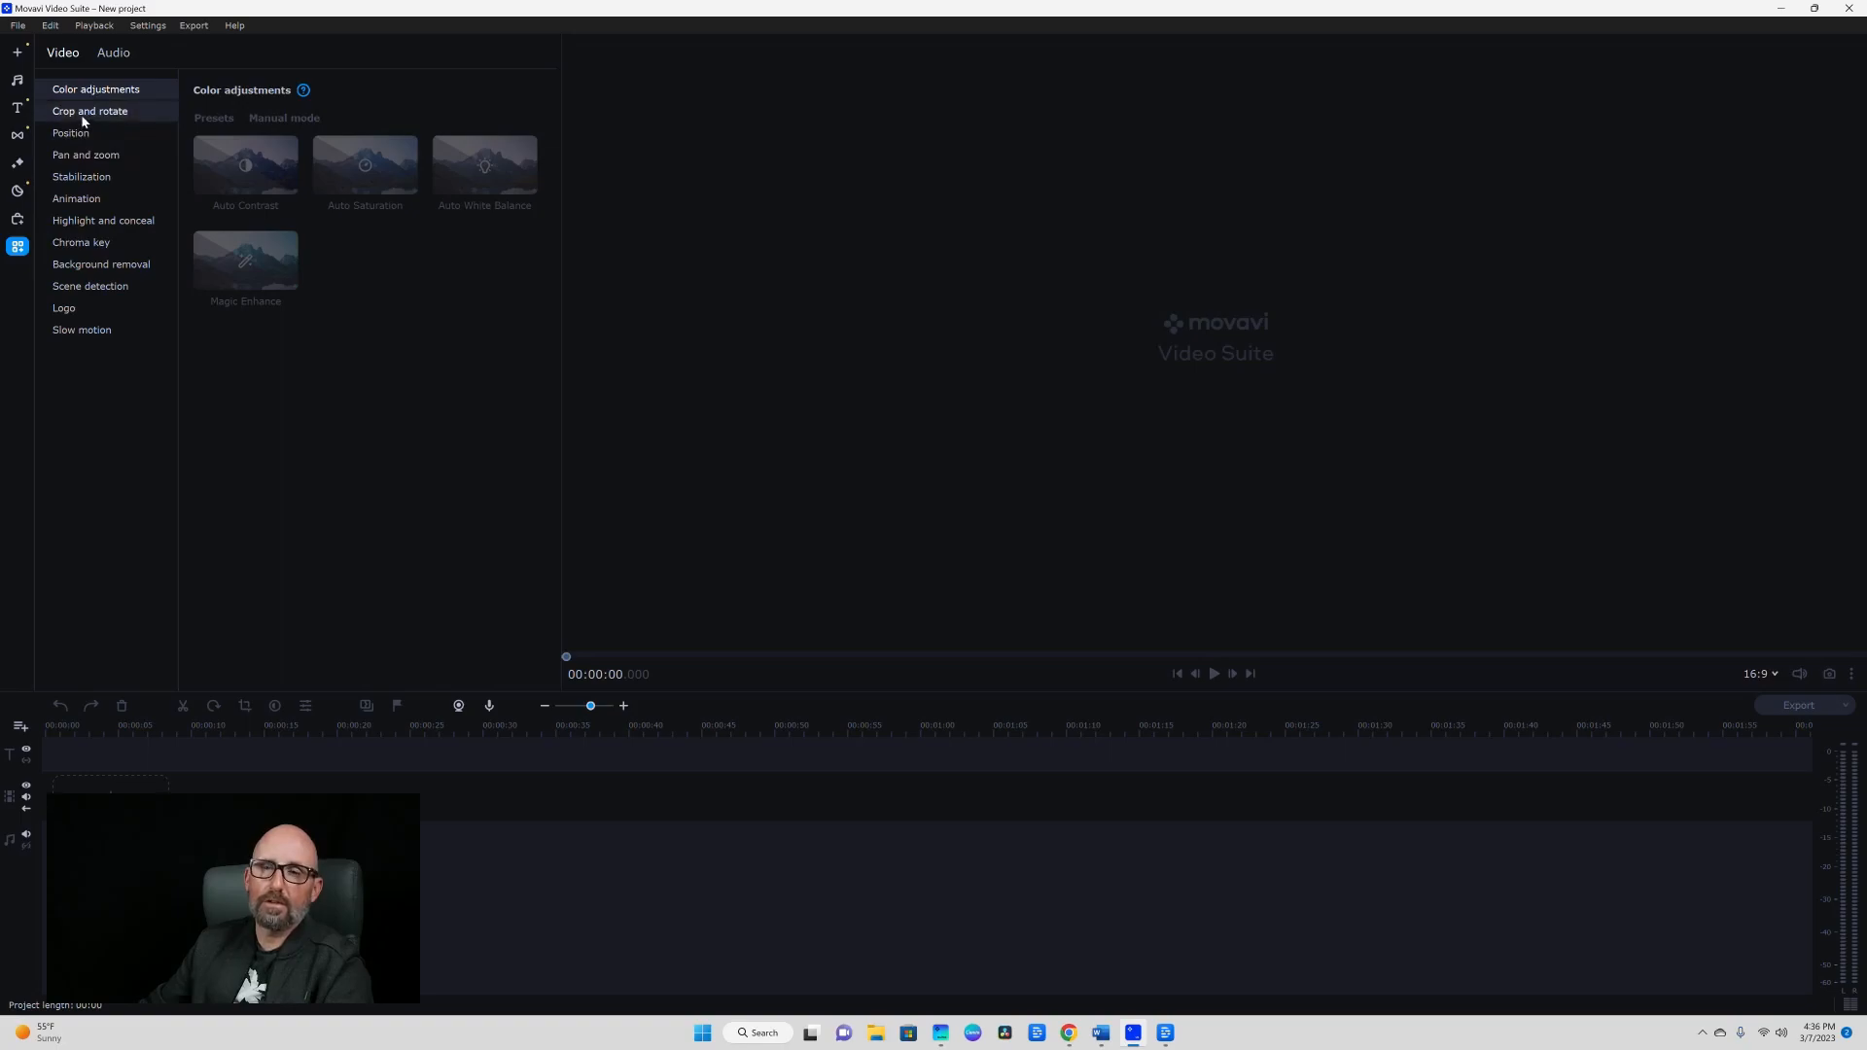
{"action": "left_click", "coordinate": [86, 199]}
{"action": "left_click", "coordinate": [85, 178]}
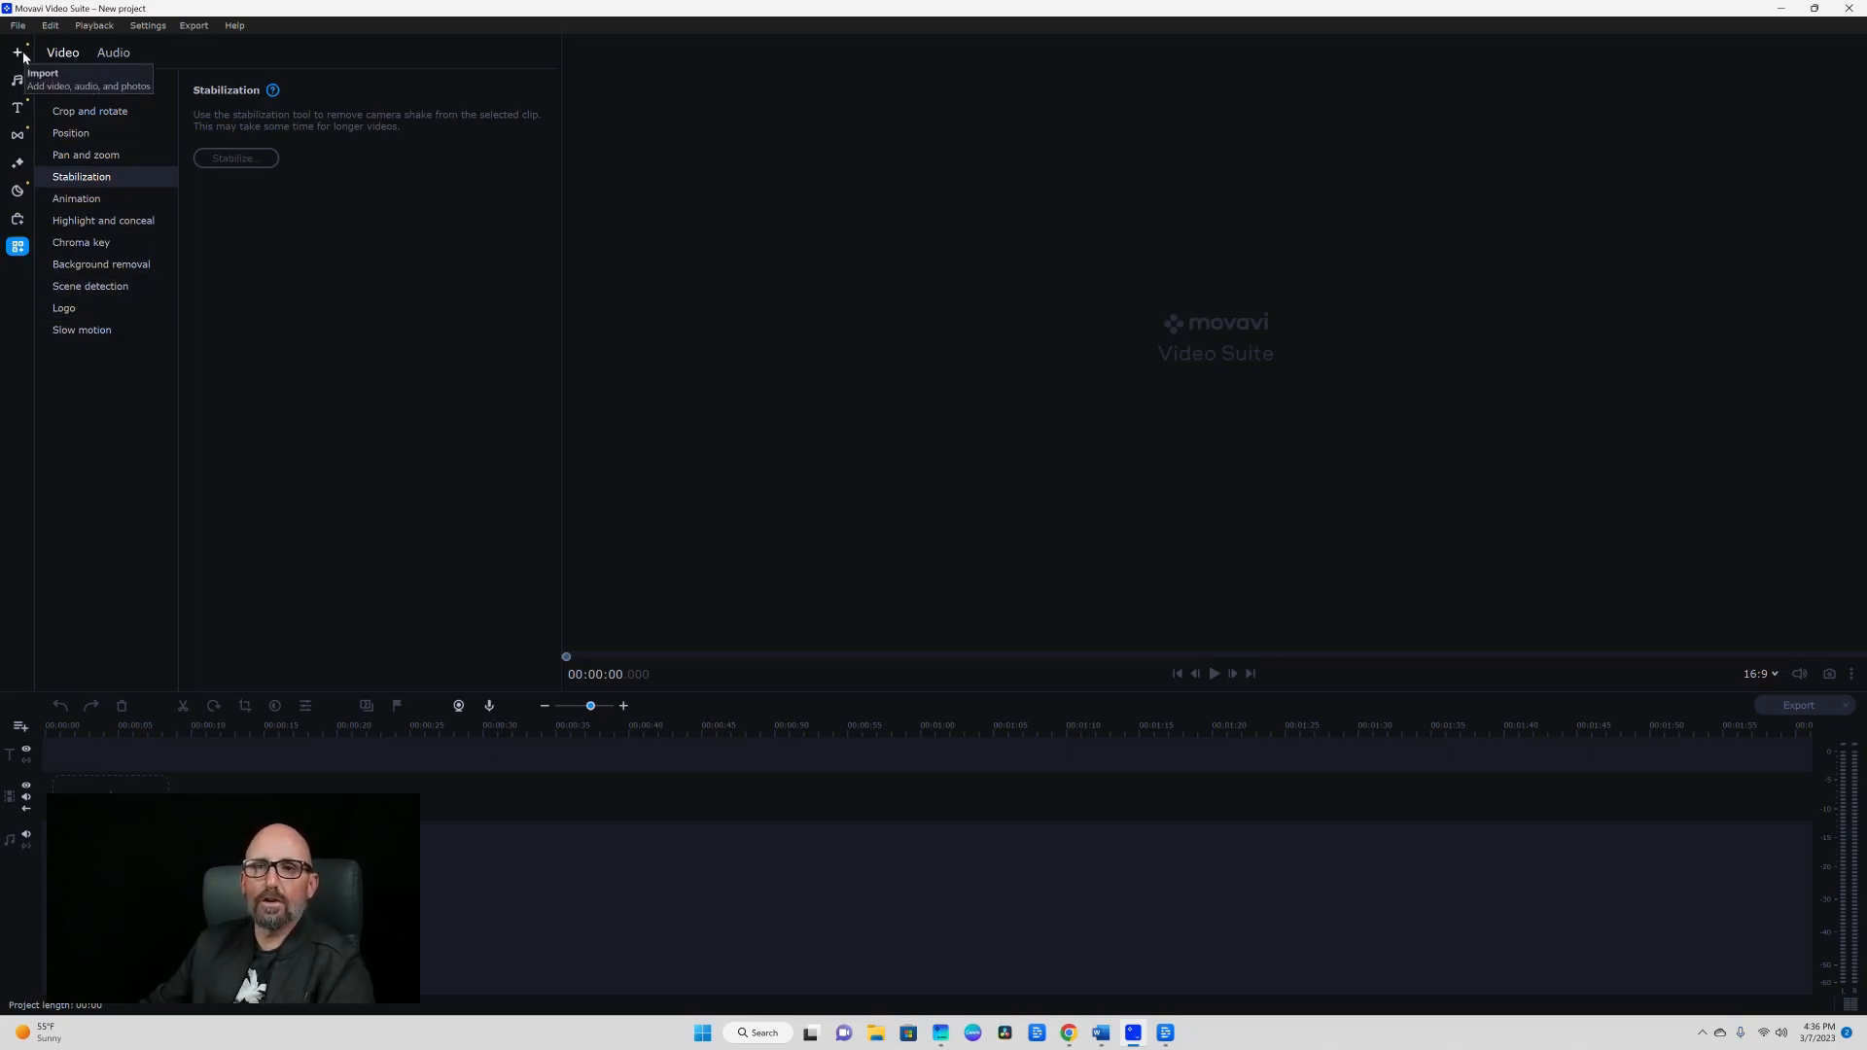
Import the LA Live folder from the desktop and place all of its clips on the timeline's video track.
{"action": "left_click", "coordinate": [19, 53]}
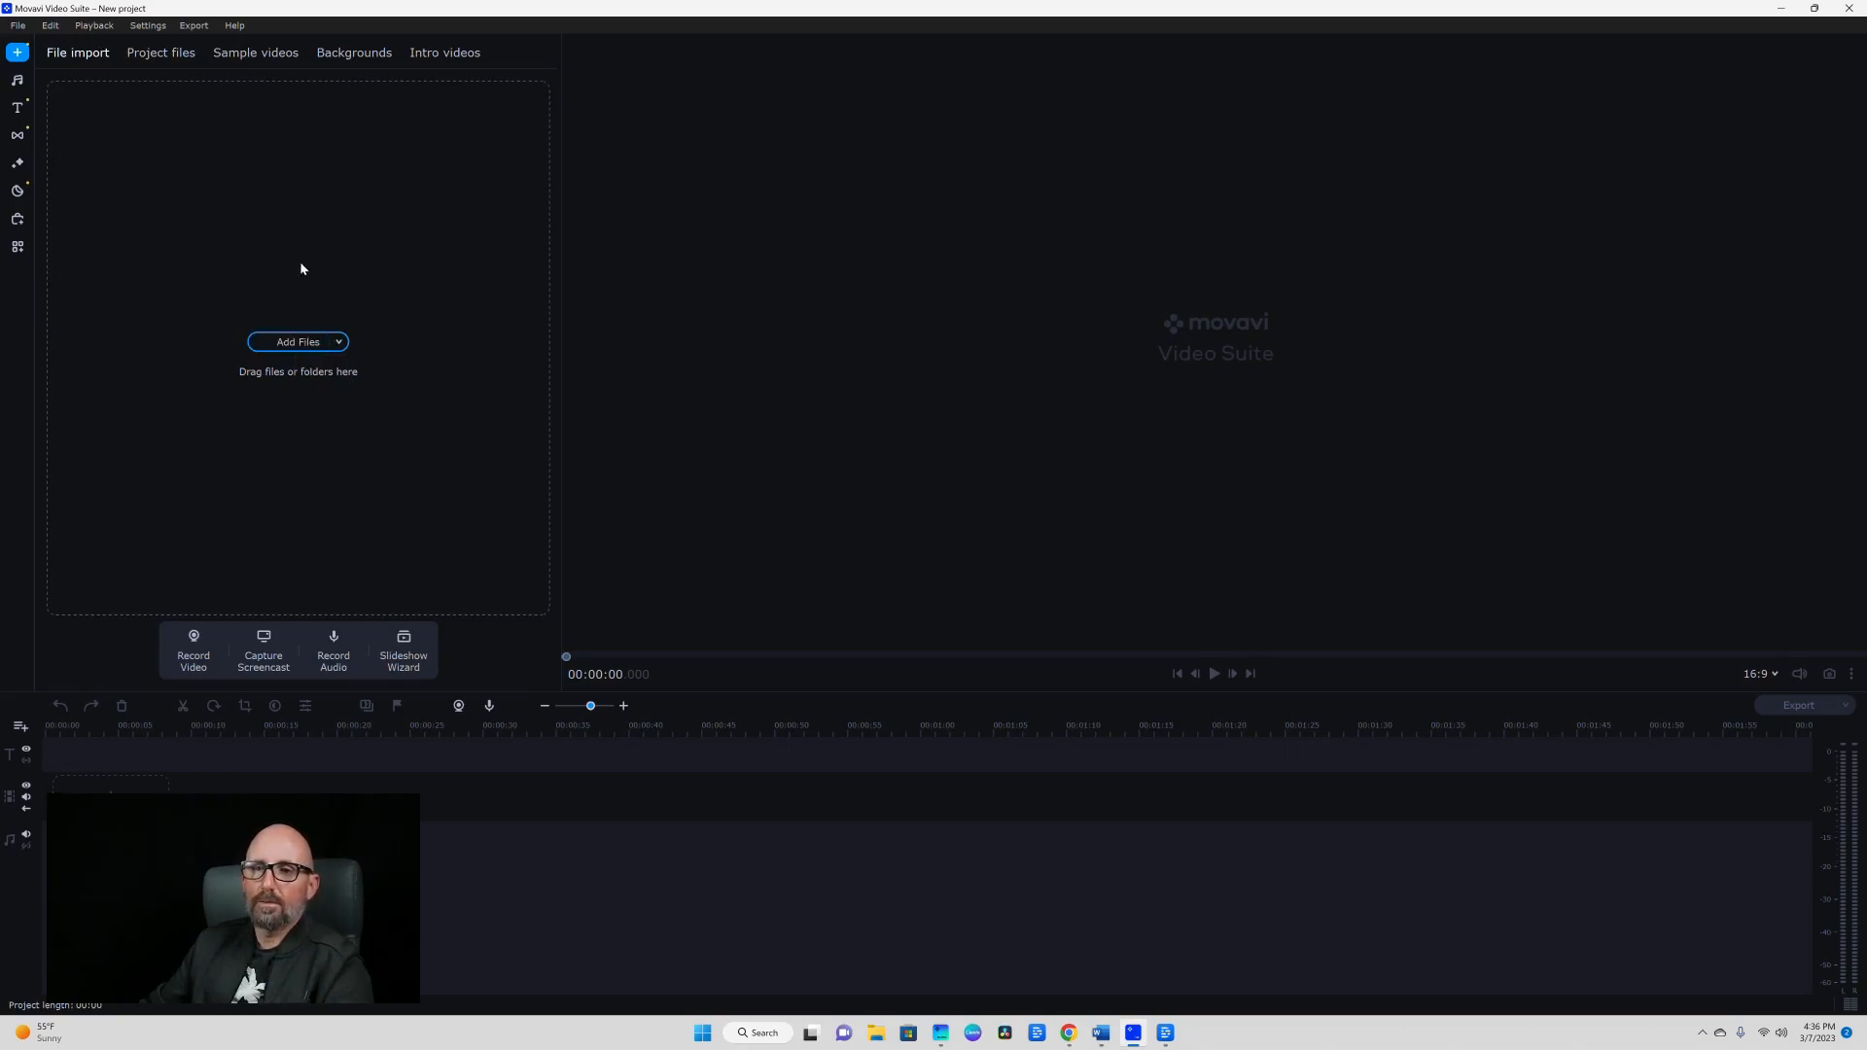
{"action": "left_click", "coordinate": [297, 343]}
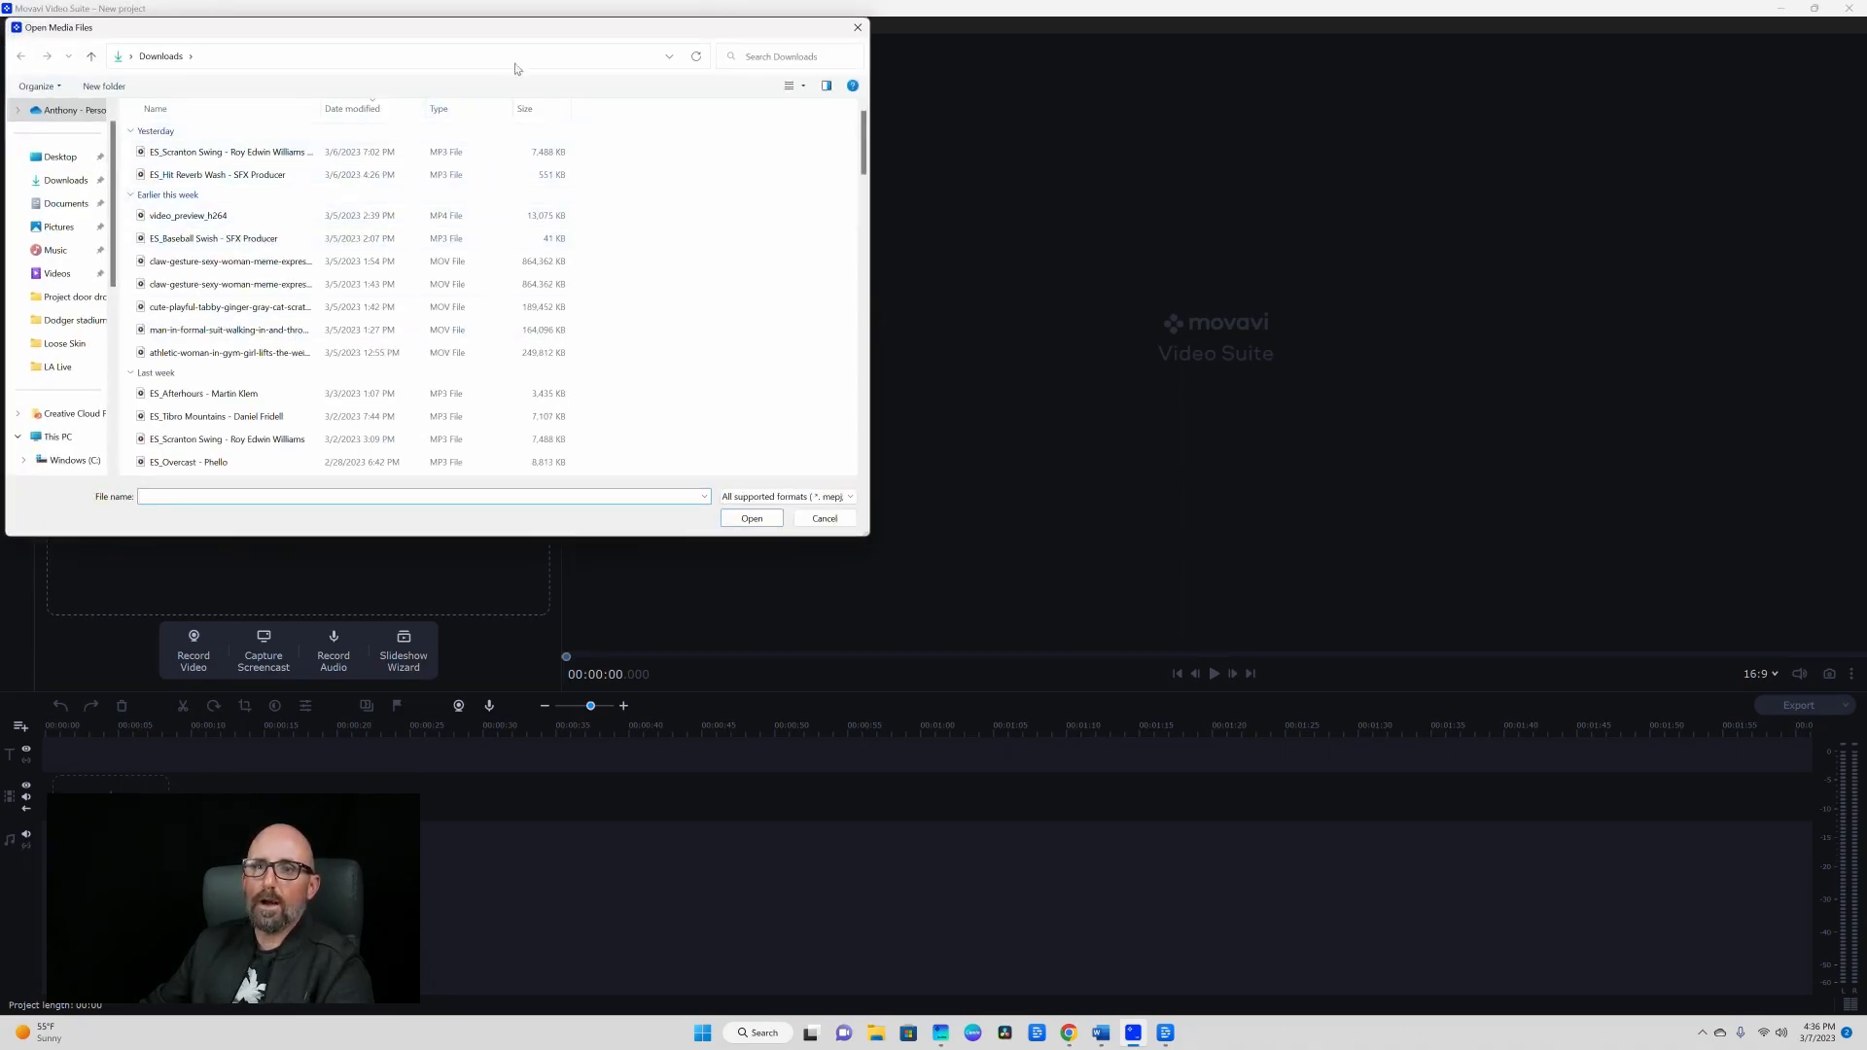
{"action": "left_click", "coordinate": [858, 27]}
{"action": "left_click", "coordinate": [338, 342]}
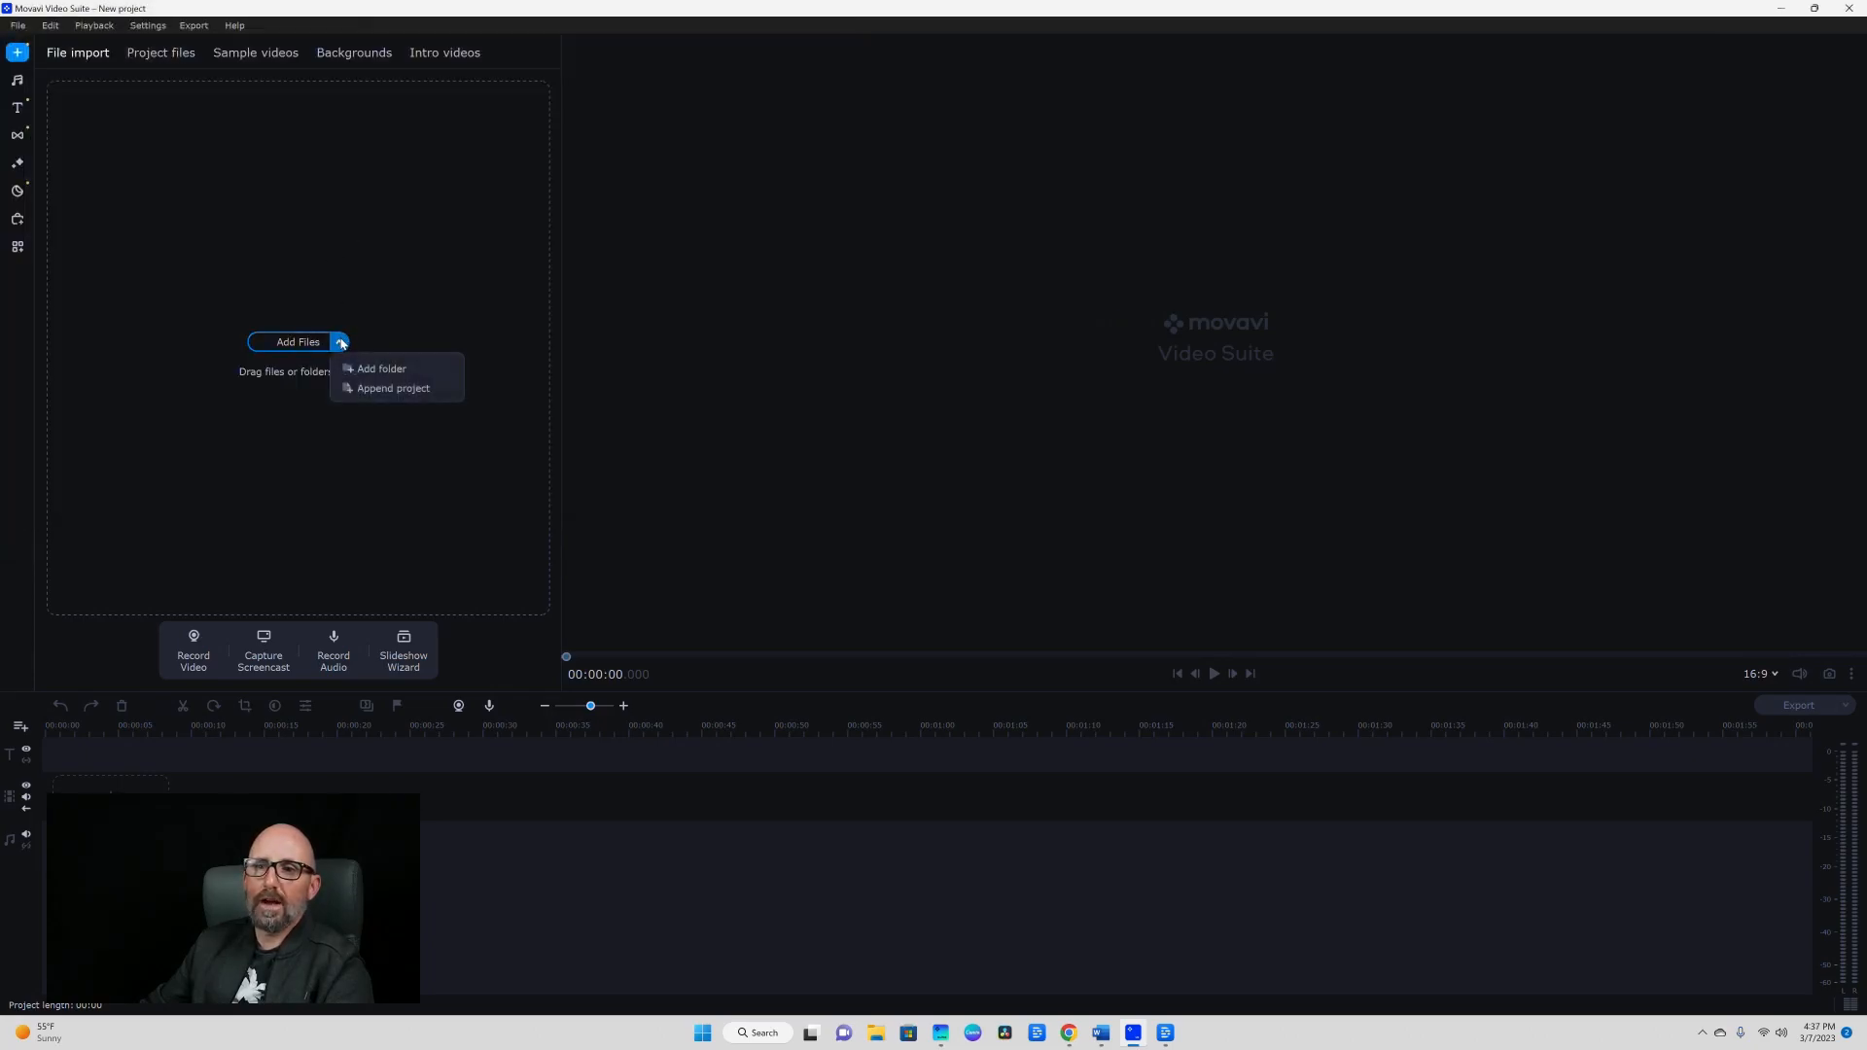
{"action": "left_click", "coordinate": [384, 373]}
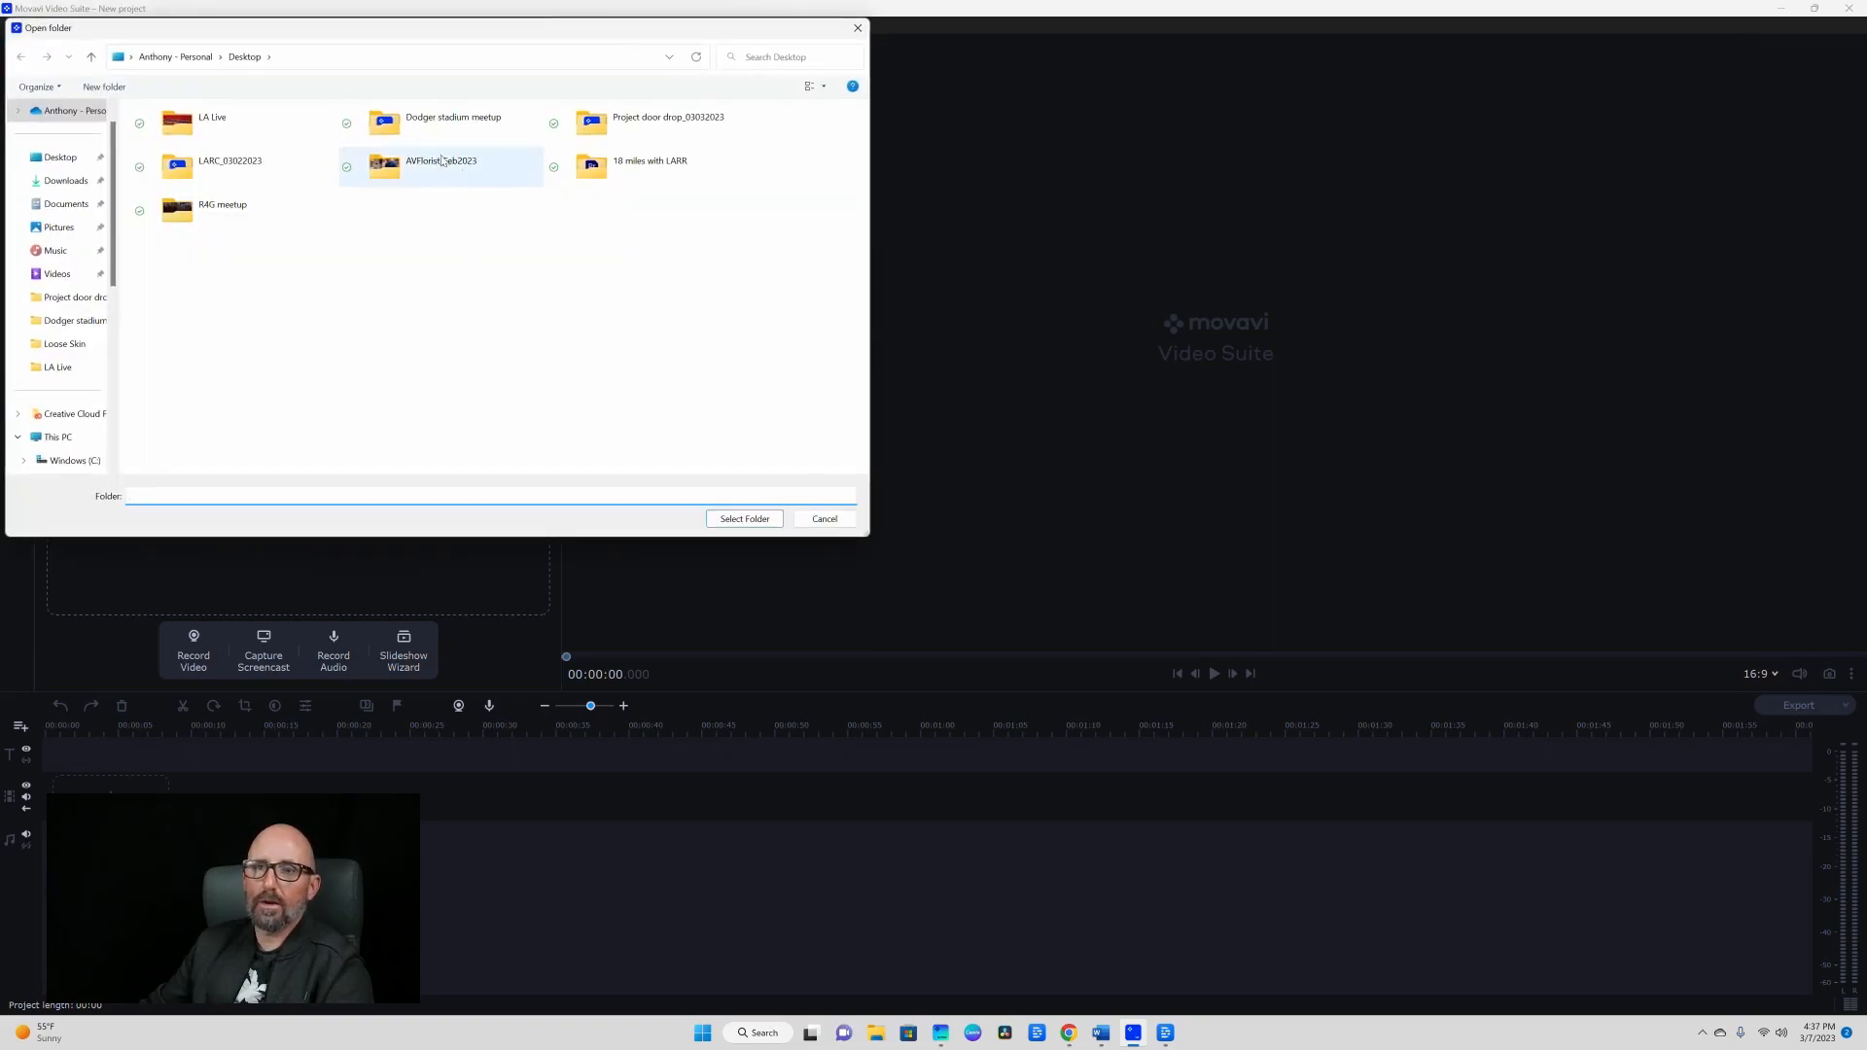
{"action": "left_click", "coordinate": [57, 165]}
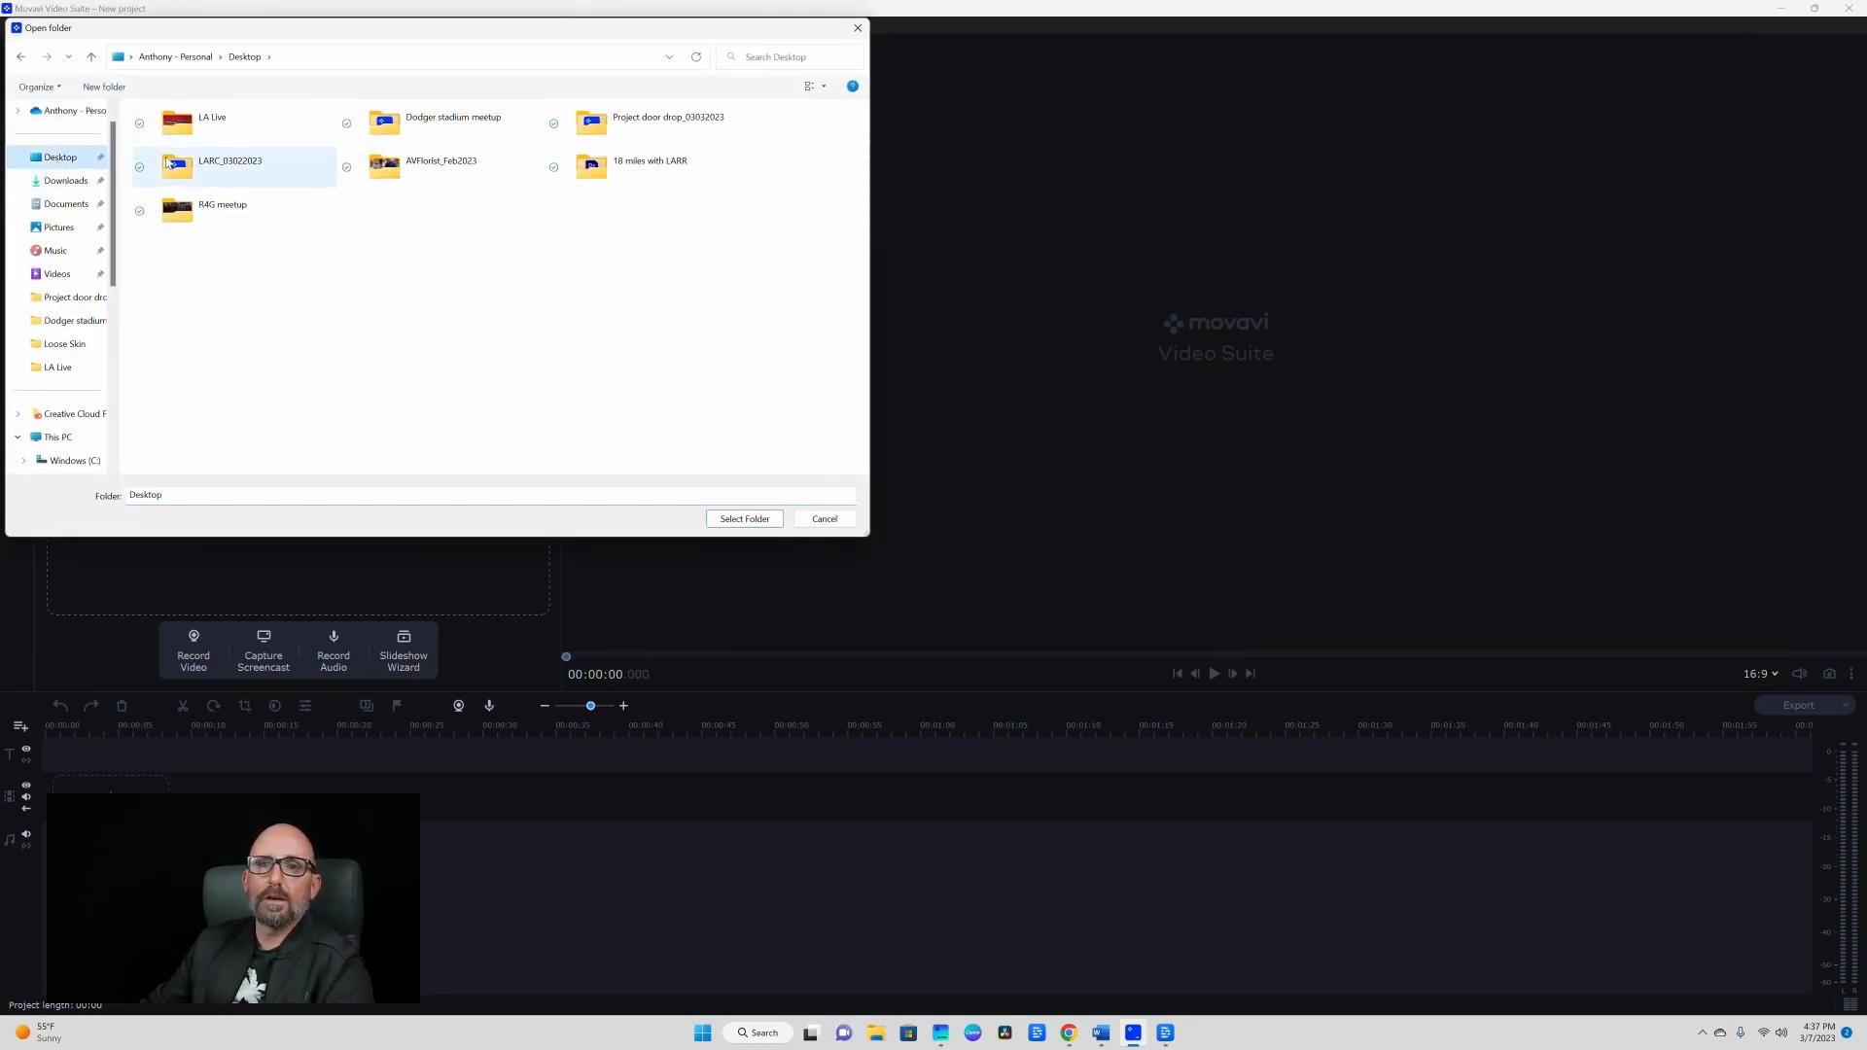
{"action": "left_click", "coordinate": [213, 120]}
{"action": "left_click", "coordinate": [745, 518]}
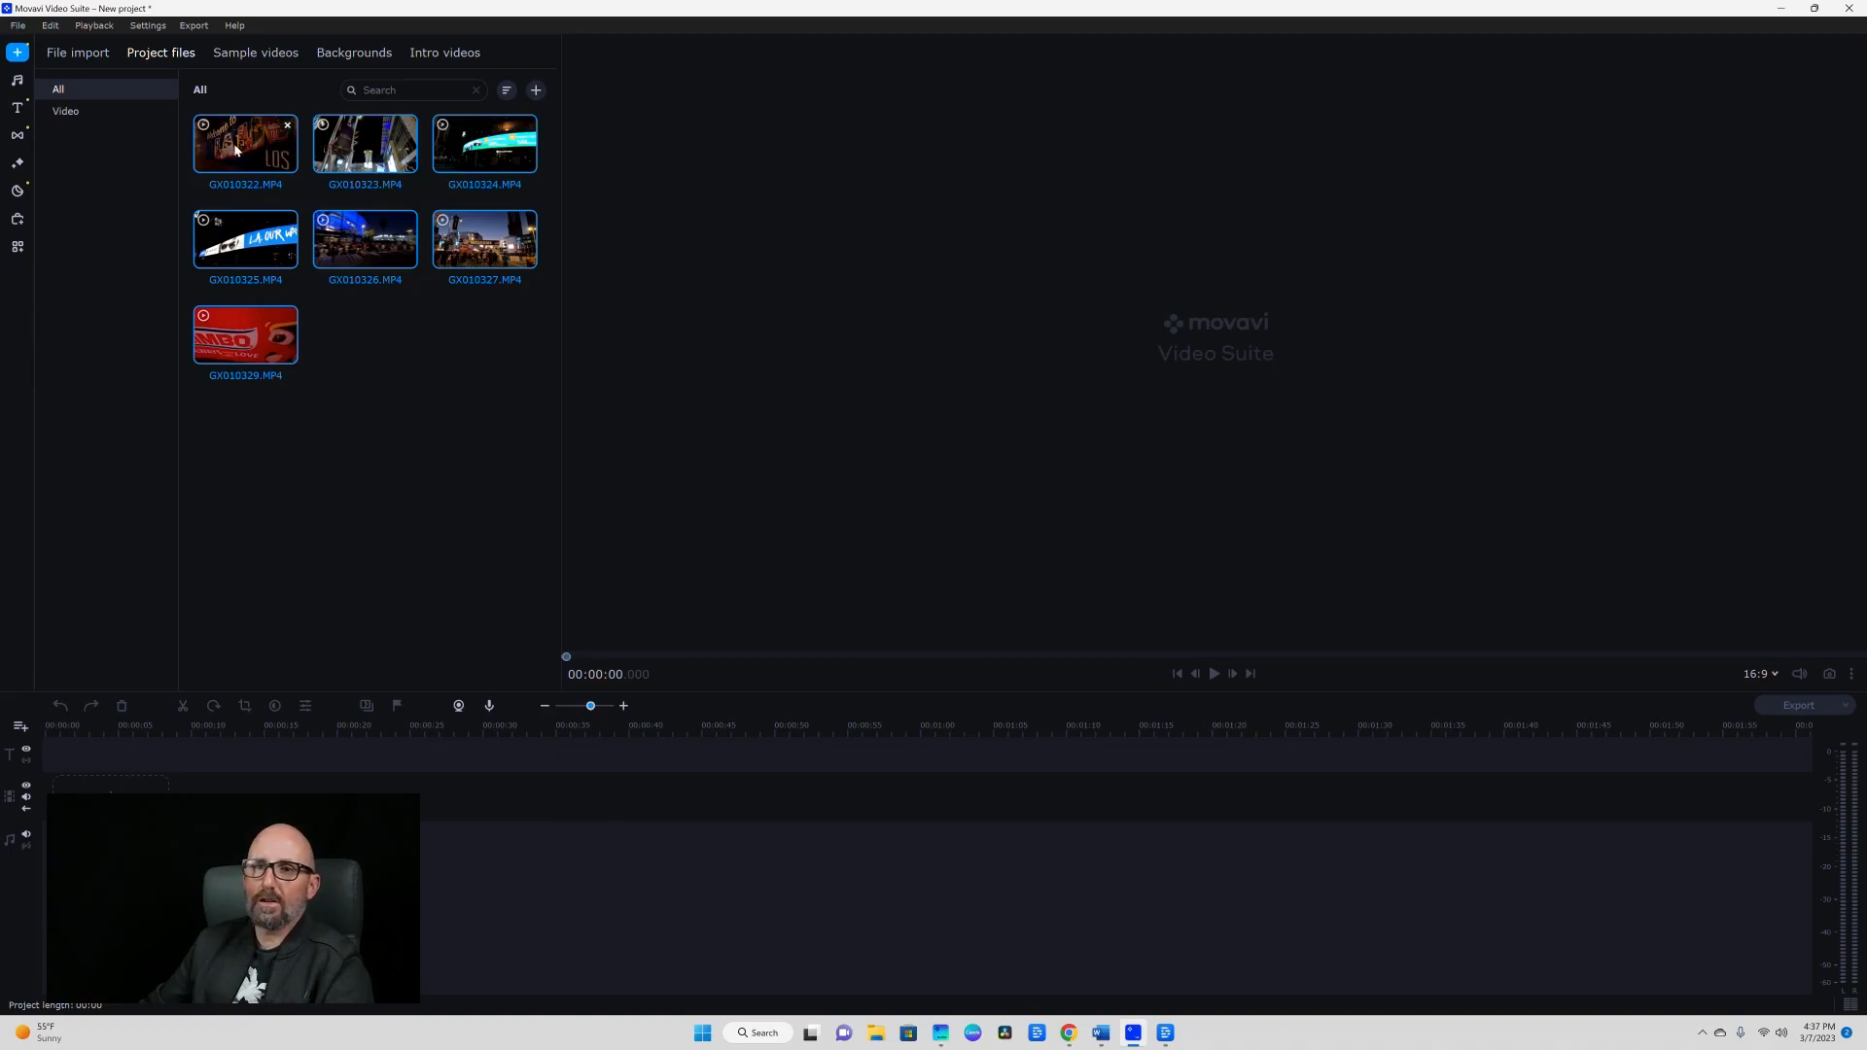
{"action": "left_click_drag", "start_coordinate": [236, 148], "coordinate": [170, 790]}
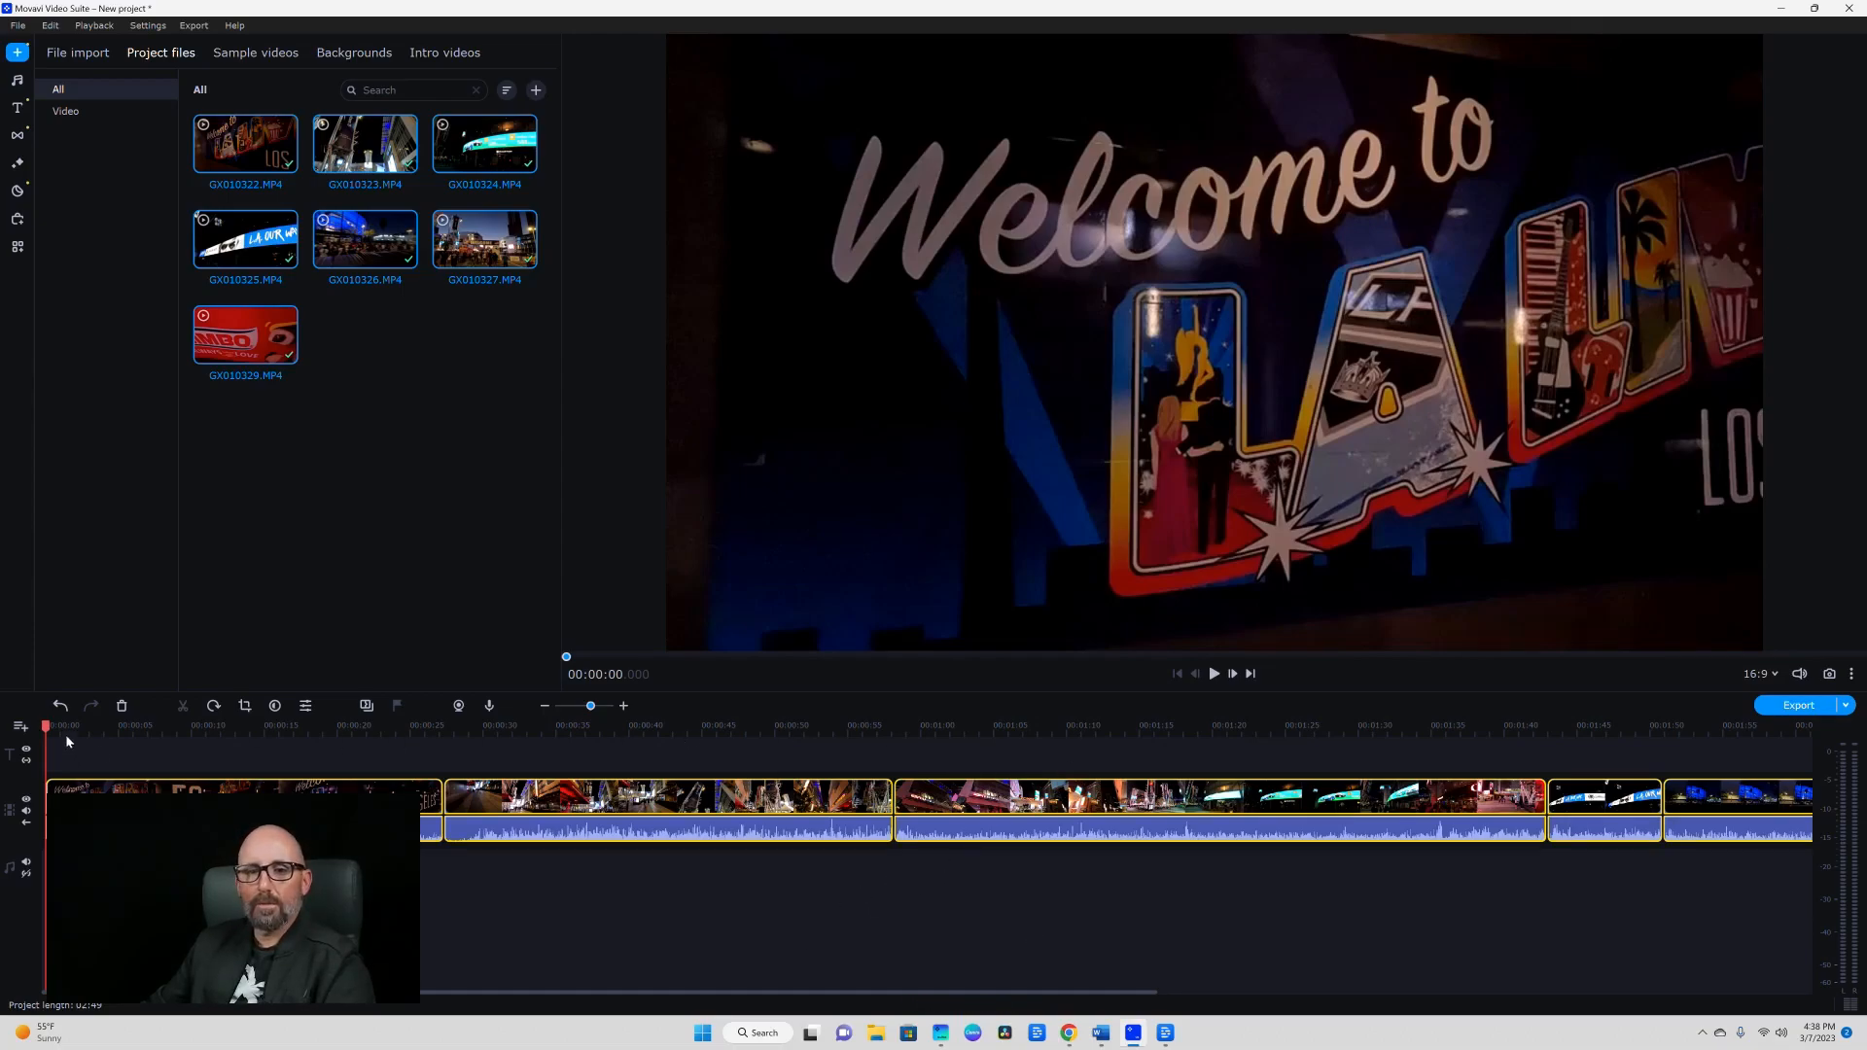
Scrub the playhead through the clips to about 32 seconds and review the project's aspect ratio presets.
{"action": "left_click_drag", "start_coordinate": [49, 731], "coordinate": [732, 749]}
{"action": "left_click_drag", "start_coordinate": [715, 758], "coordinate": [644, 786]}
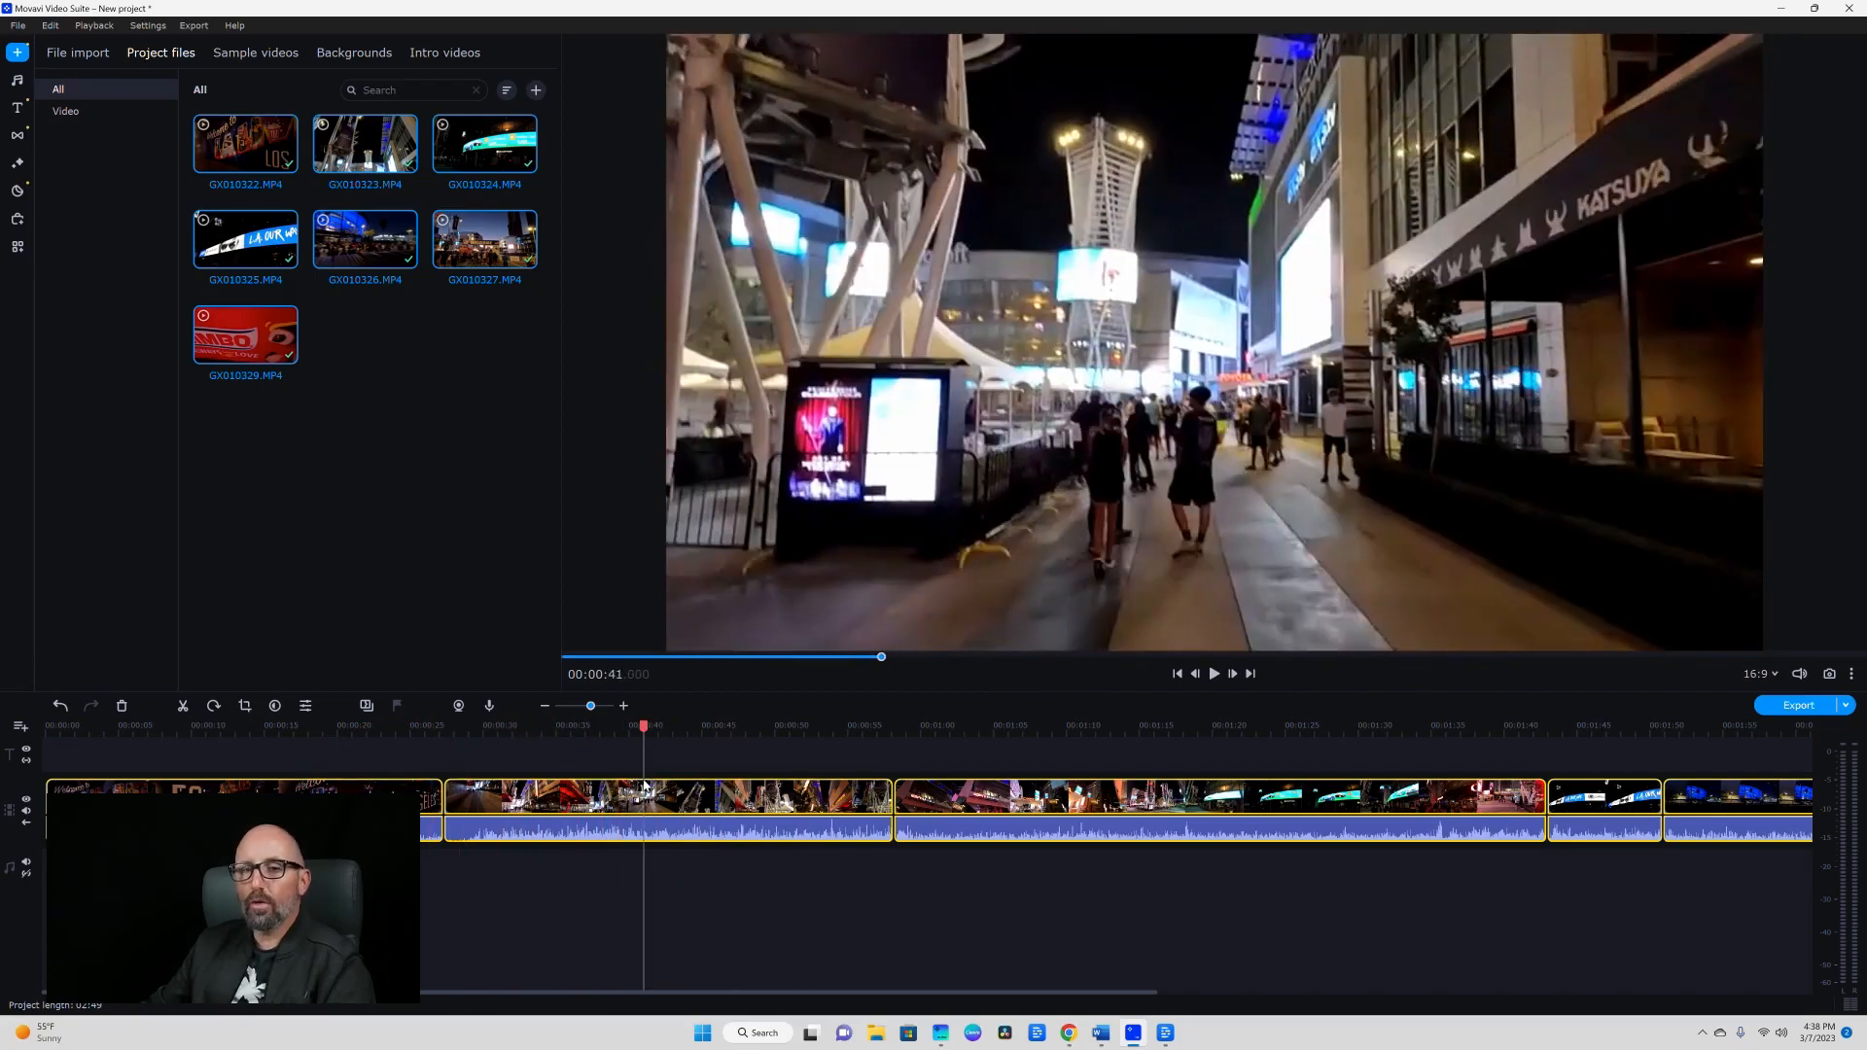
{"action": "left_click_drag", "start_coordinate": [651, 727], "coordinate": [649, 774]}
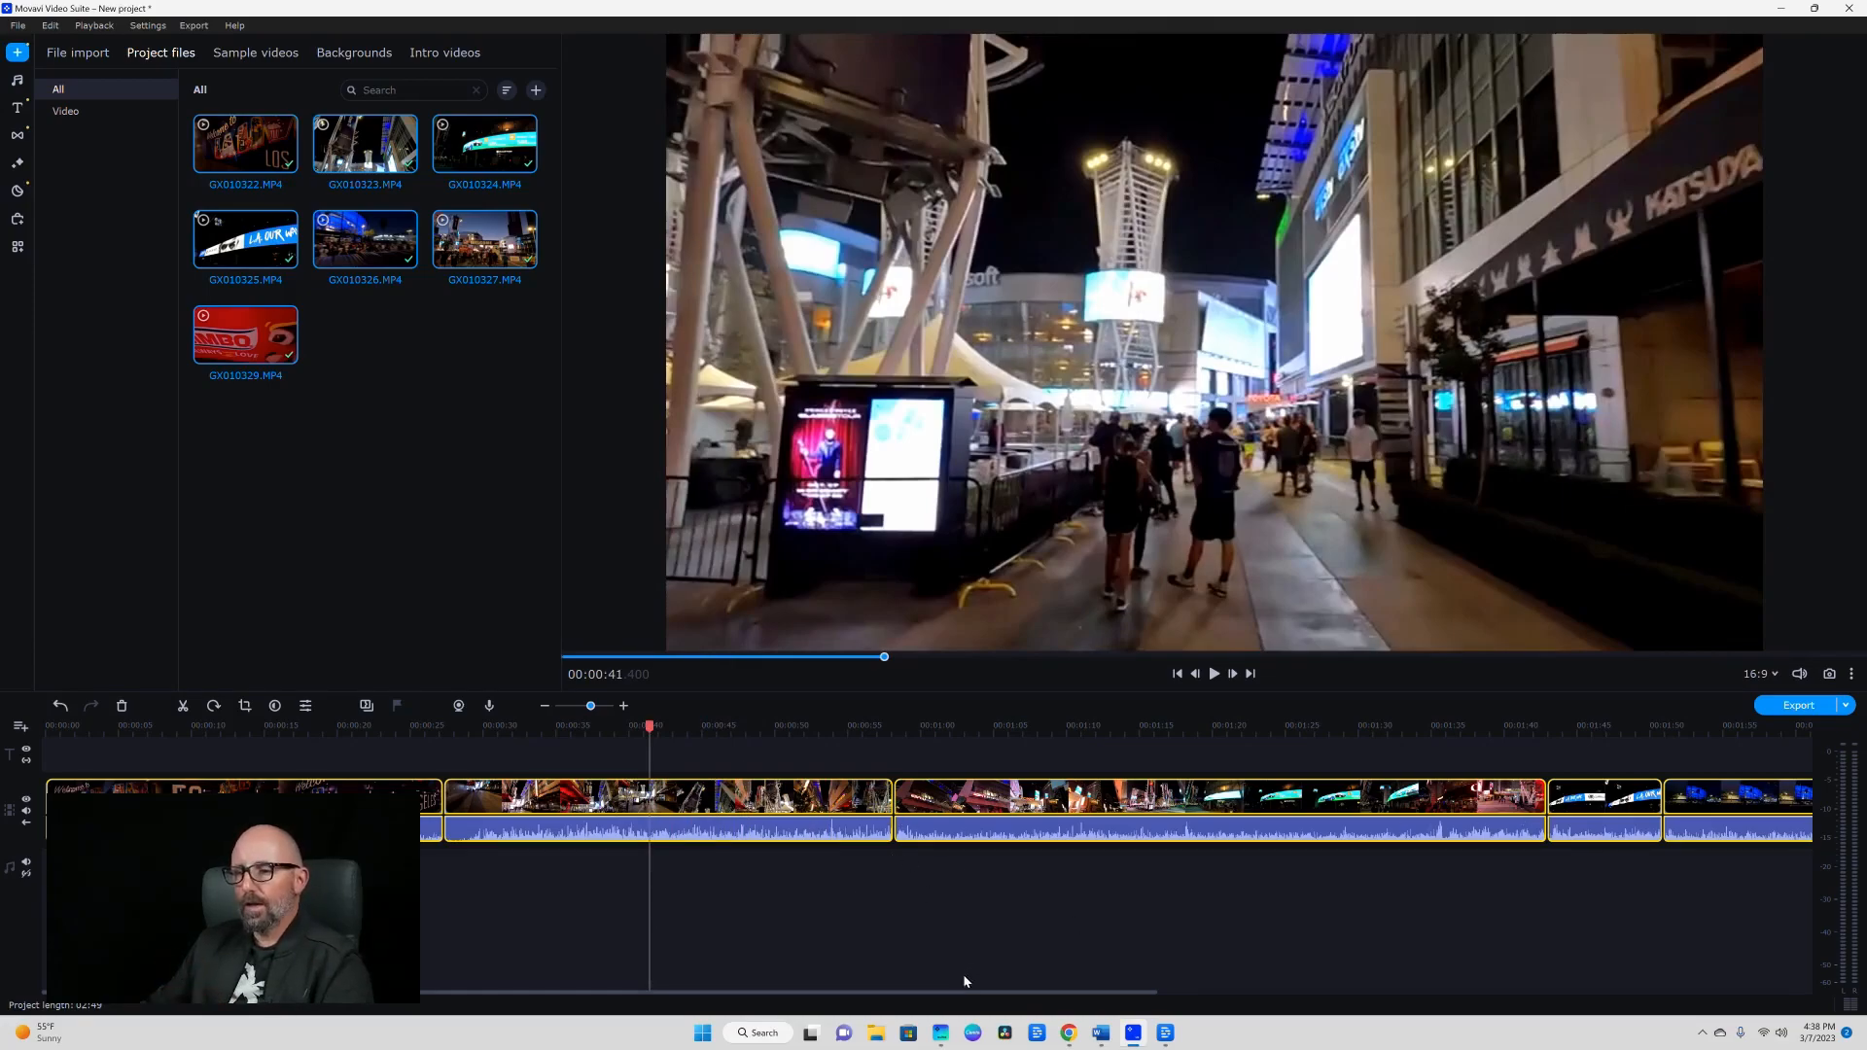
{"action": "mouse_move", "coordinate": [964, 998]}
{"action": "left_mouse_down"}
{"action": "mouse_move", "coordinate": [1521, 995]}
{"action": "mouse_move", "coordinate": [958, 1002]}
{"action": "left_mouse_up"}
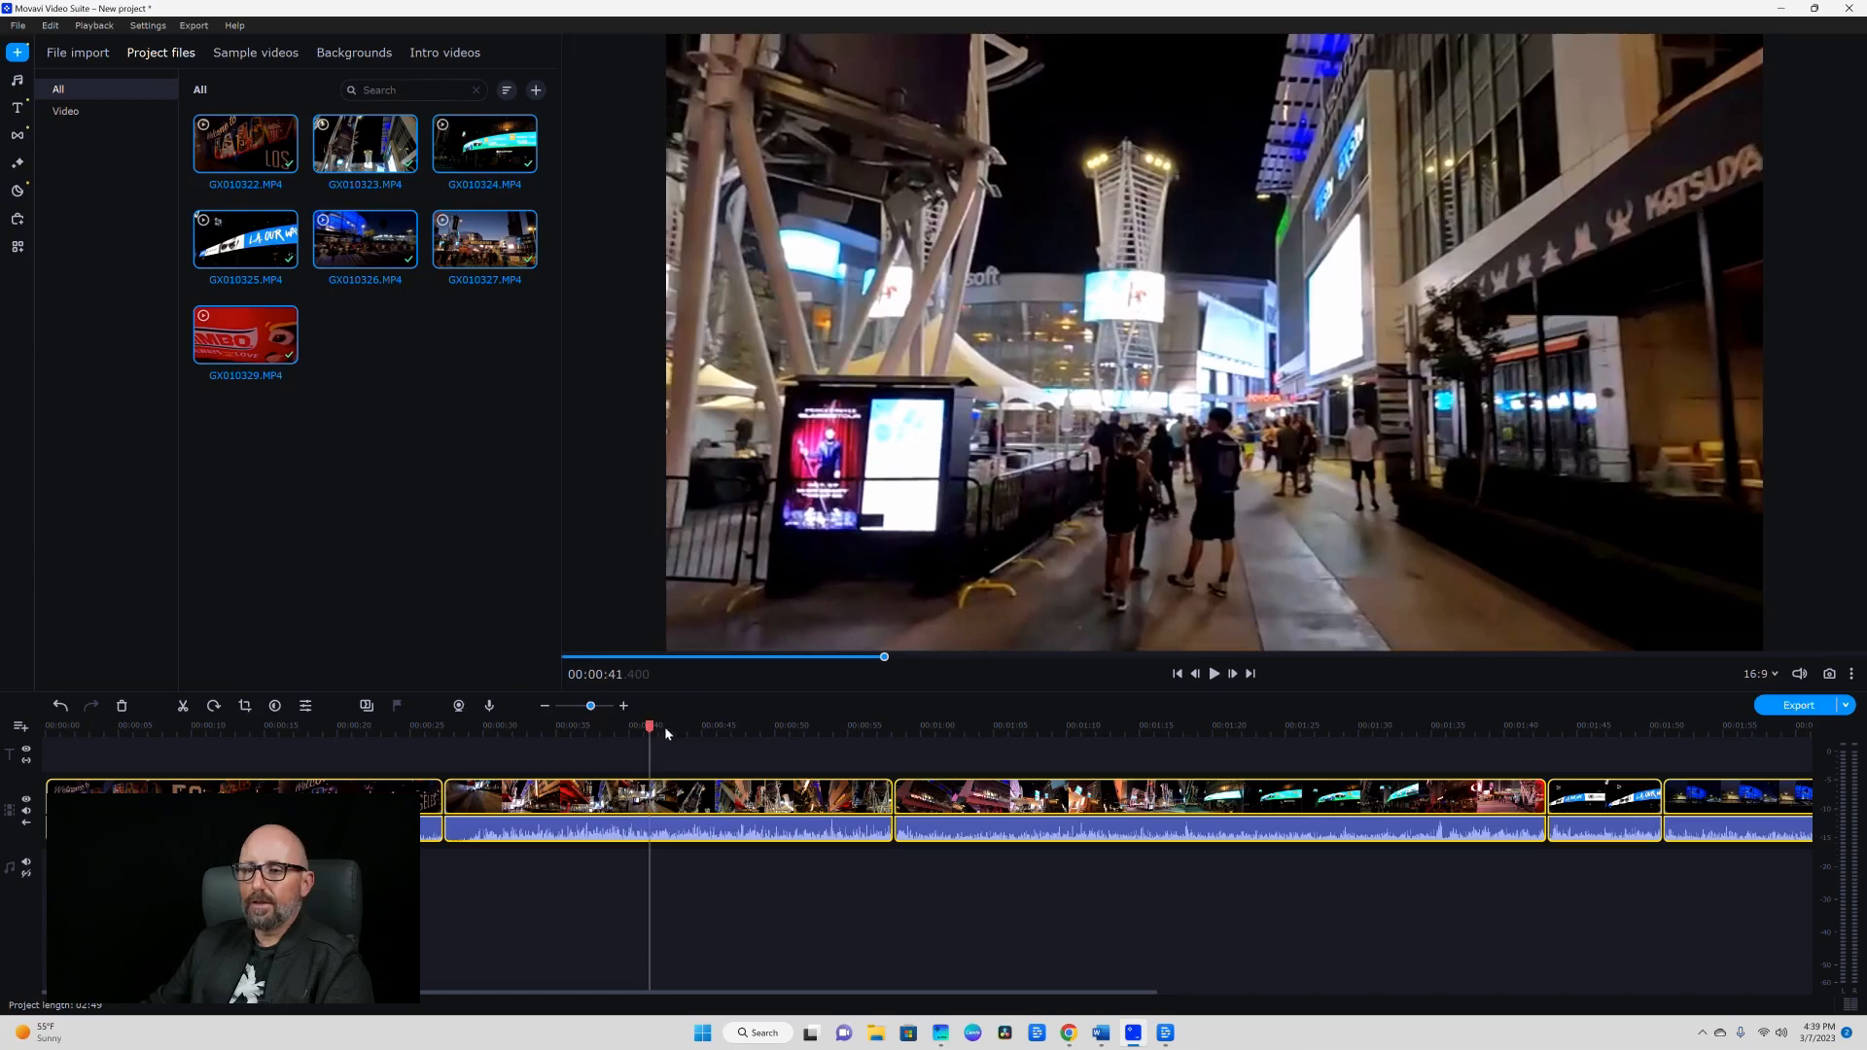
{"action": "left_click_drag", "start_coordinate": [650, 729], "coordinate": [518, 740]}
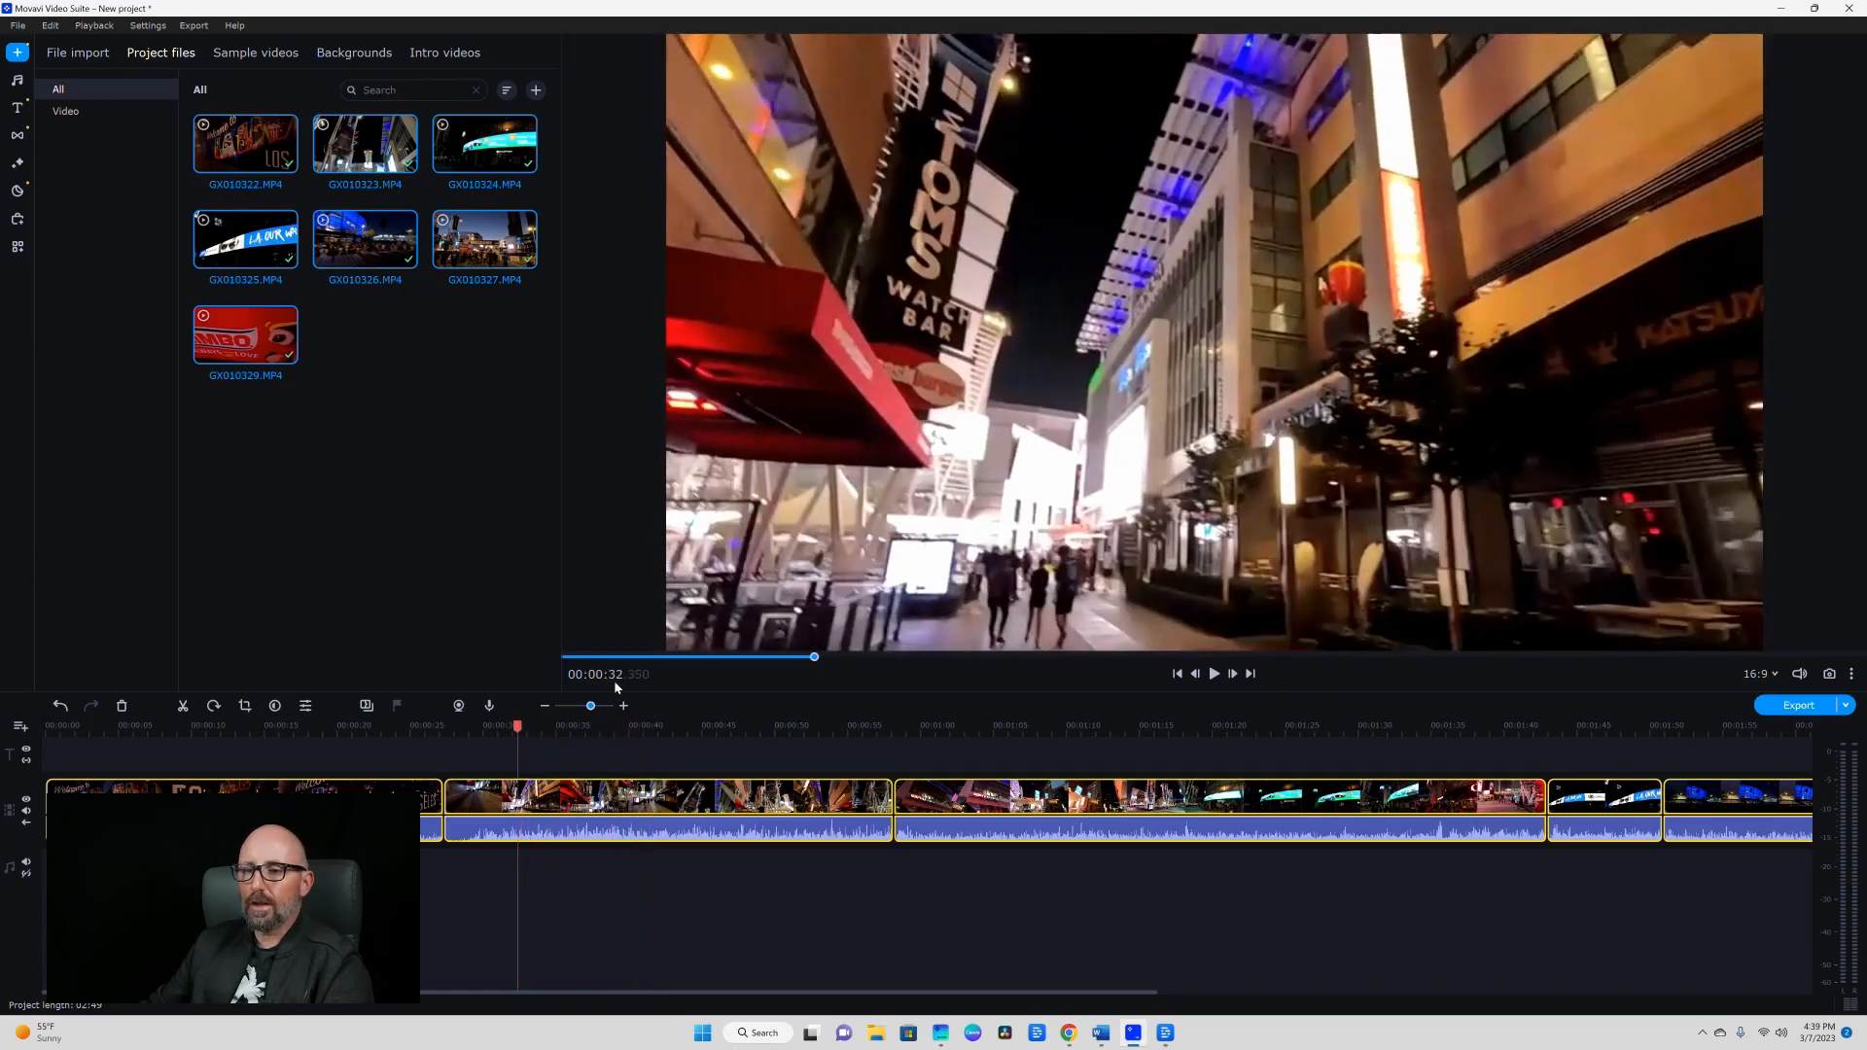
{"action": "left_click", "coordinate": [1779, 676]}
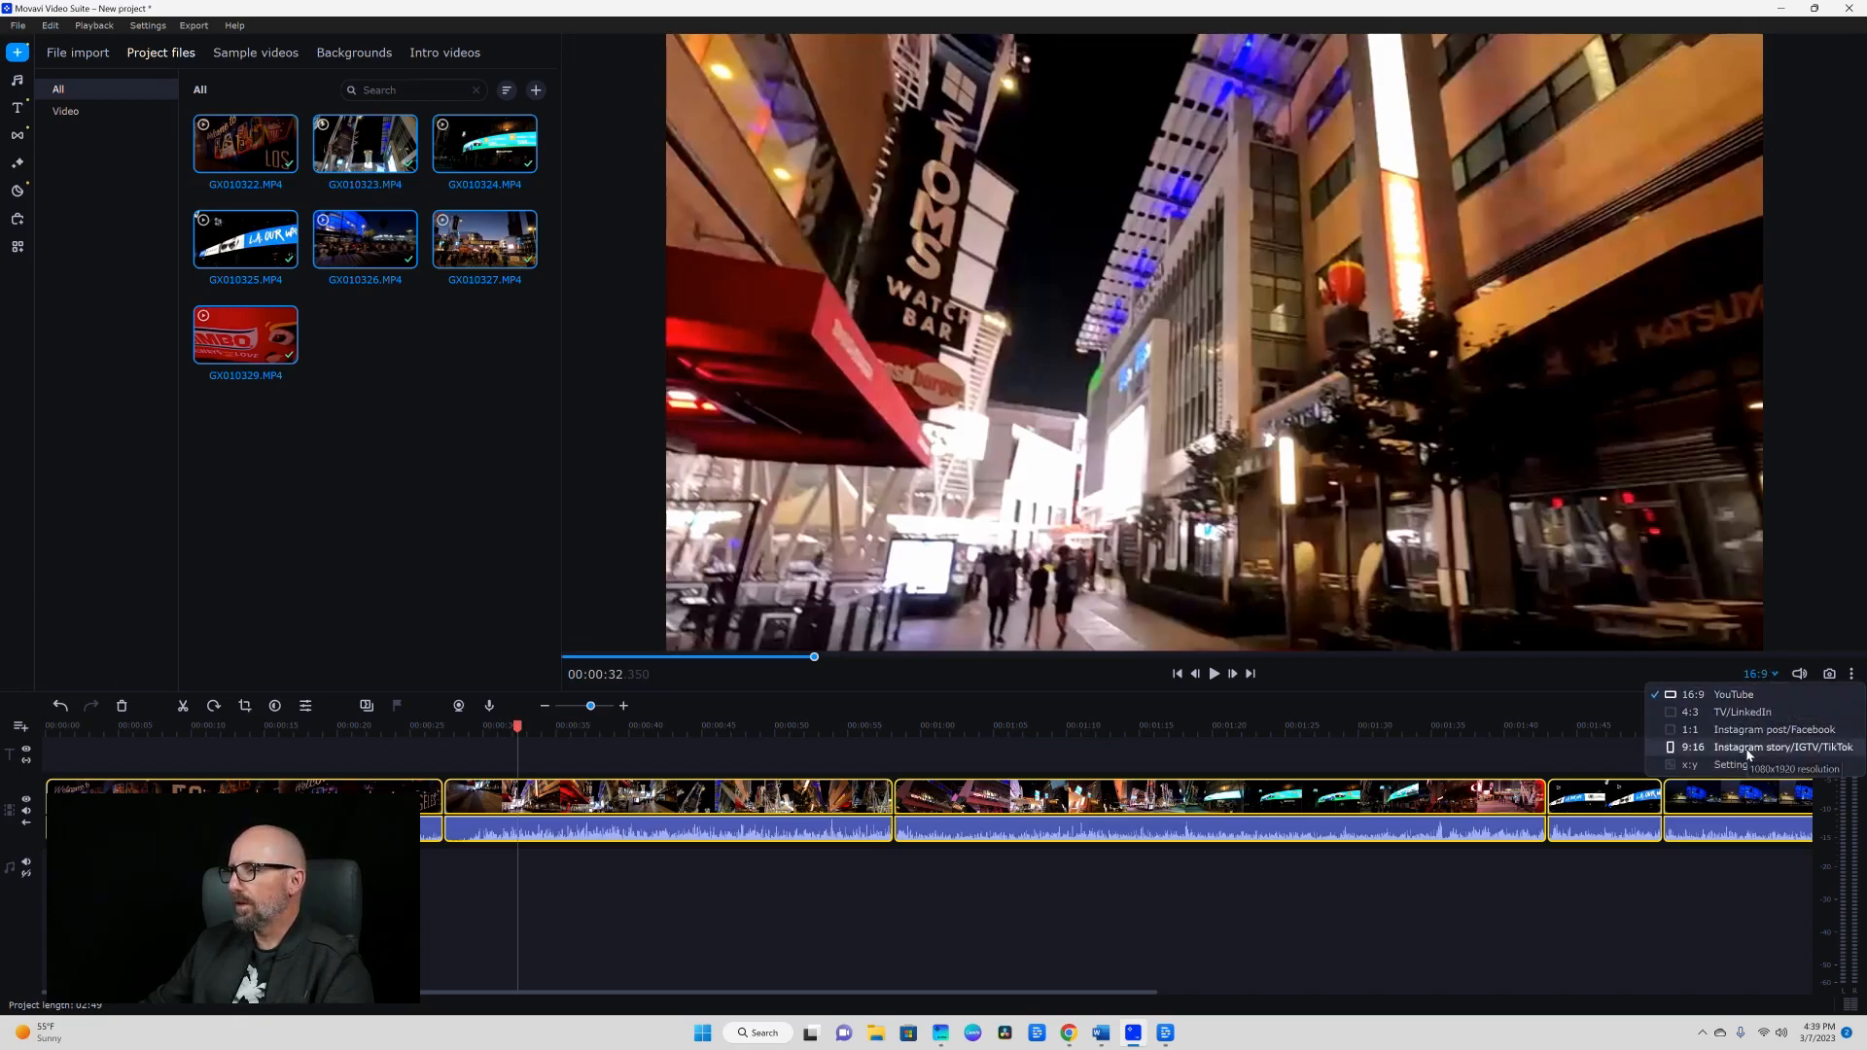
{"action": "left_click", "coordinate": [1771, 676]}
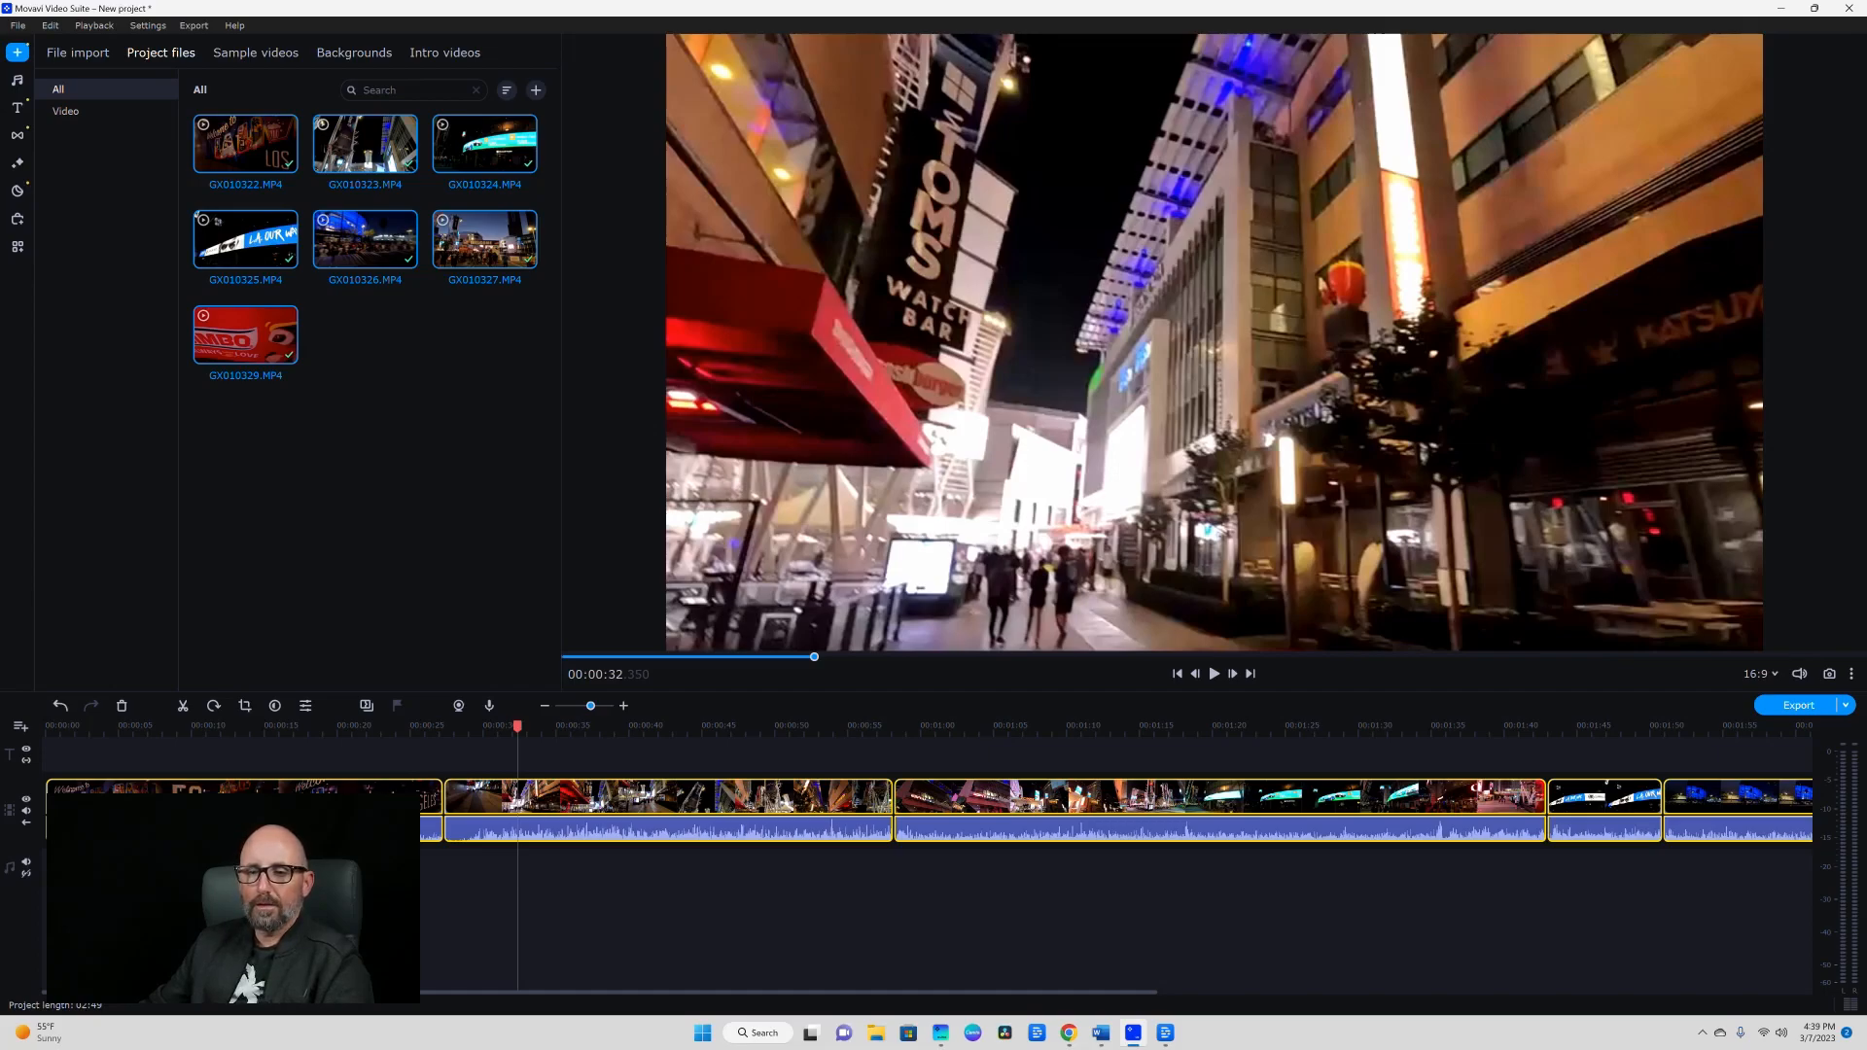
Open the clip properties of the first timeline clip and turn off its volume.
{"action": "left_click", "coordinate": [285, 817]}
{"action": "left_click_drag", "start_coordinate": [285, 726], "coordinate": [45, 729]}
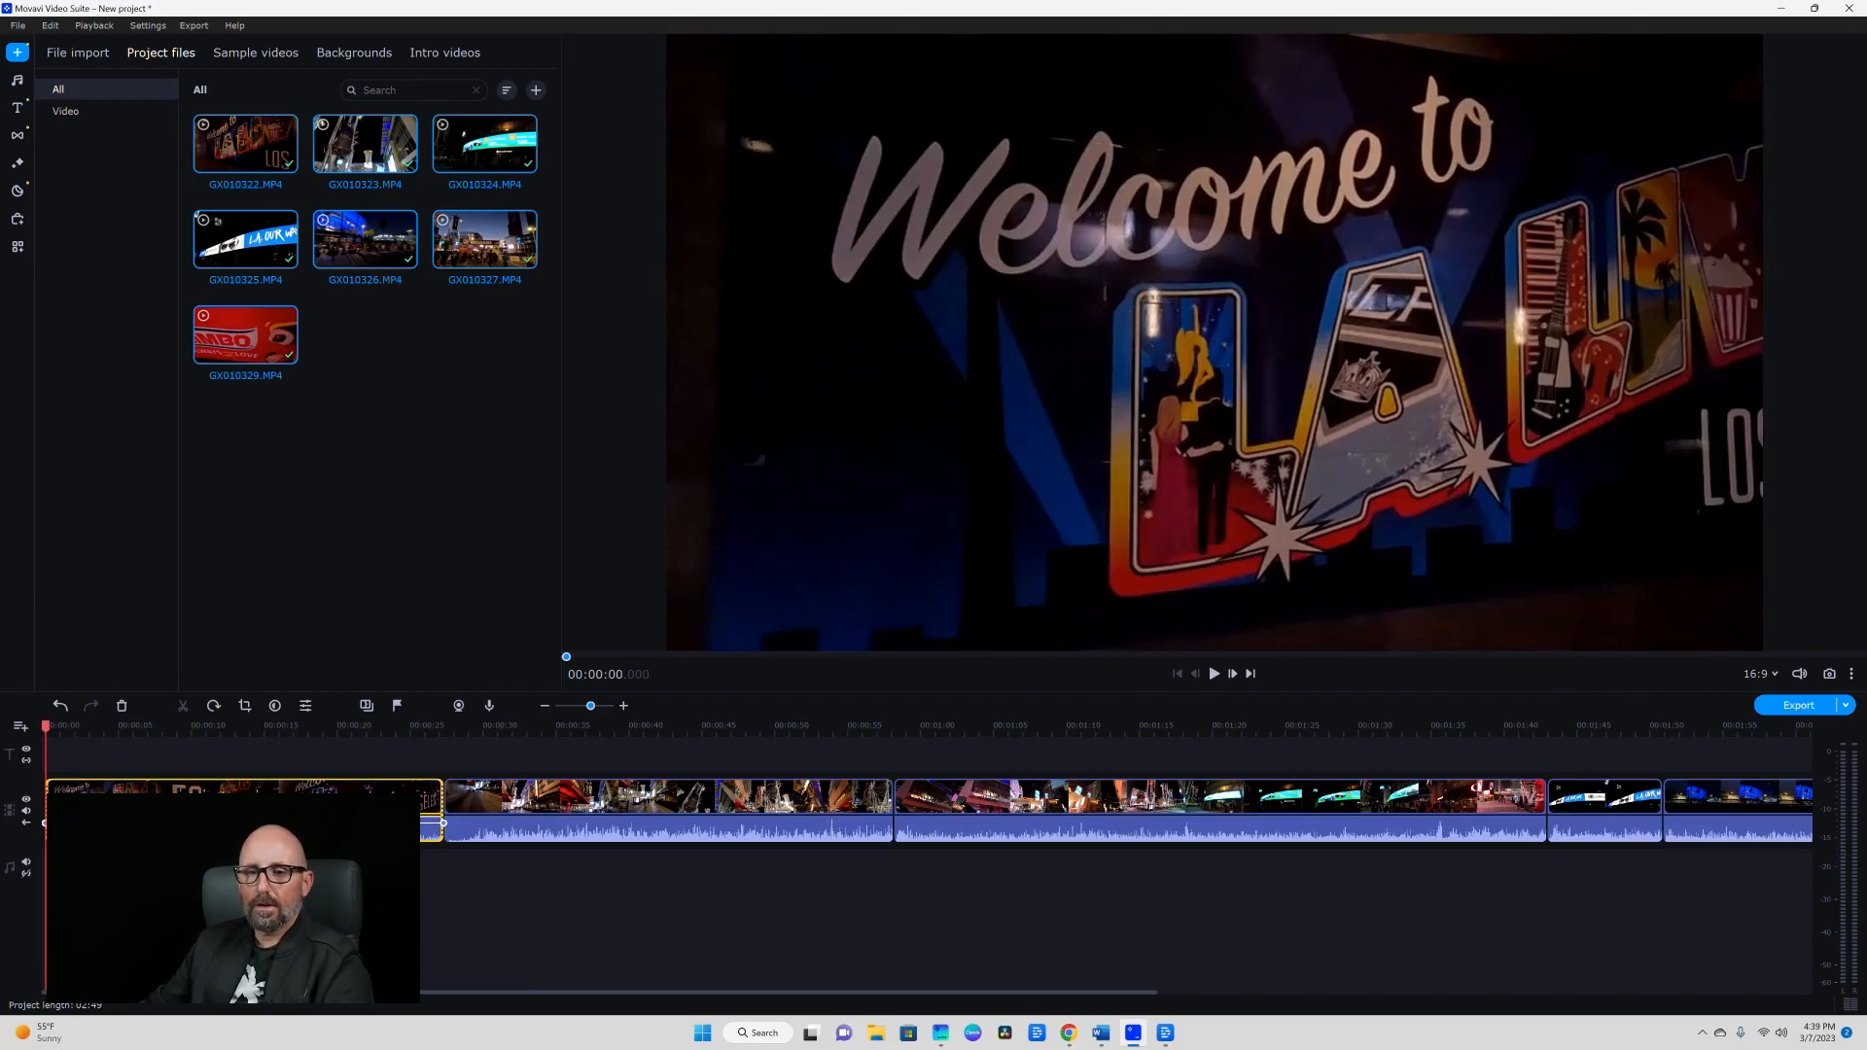
{"action": "double_click", "coordinate": [221, 813]}
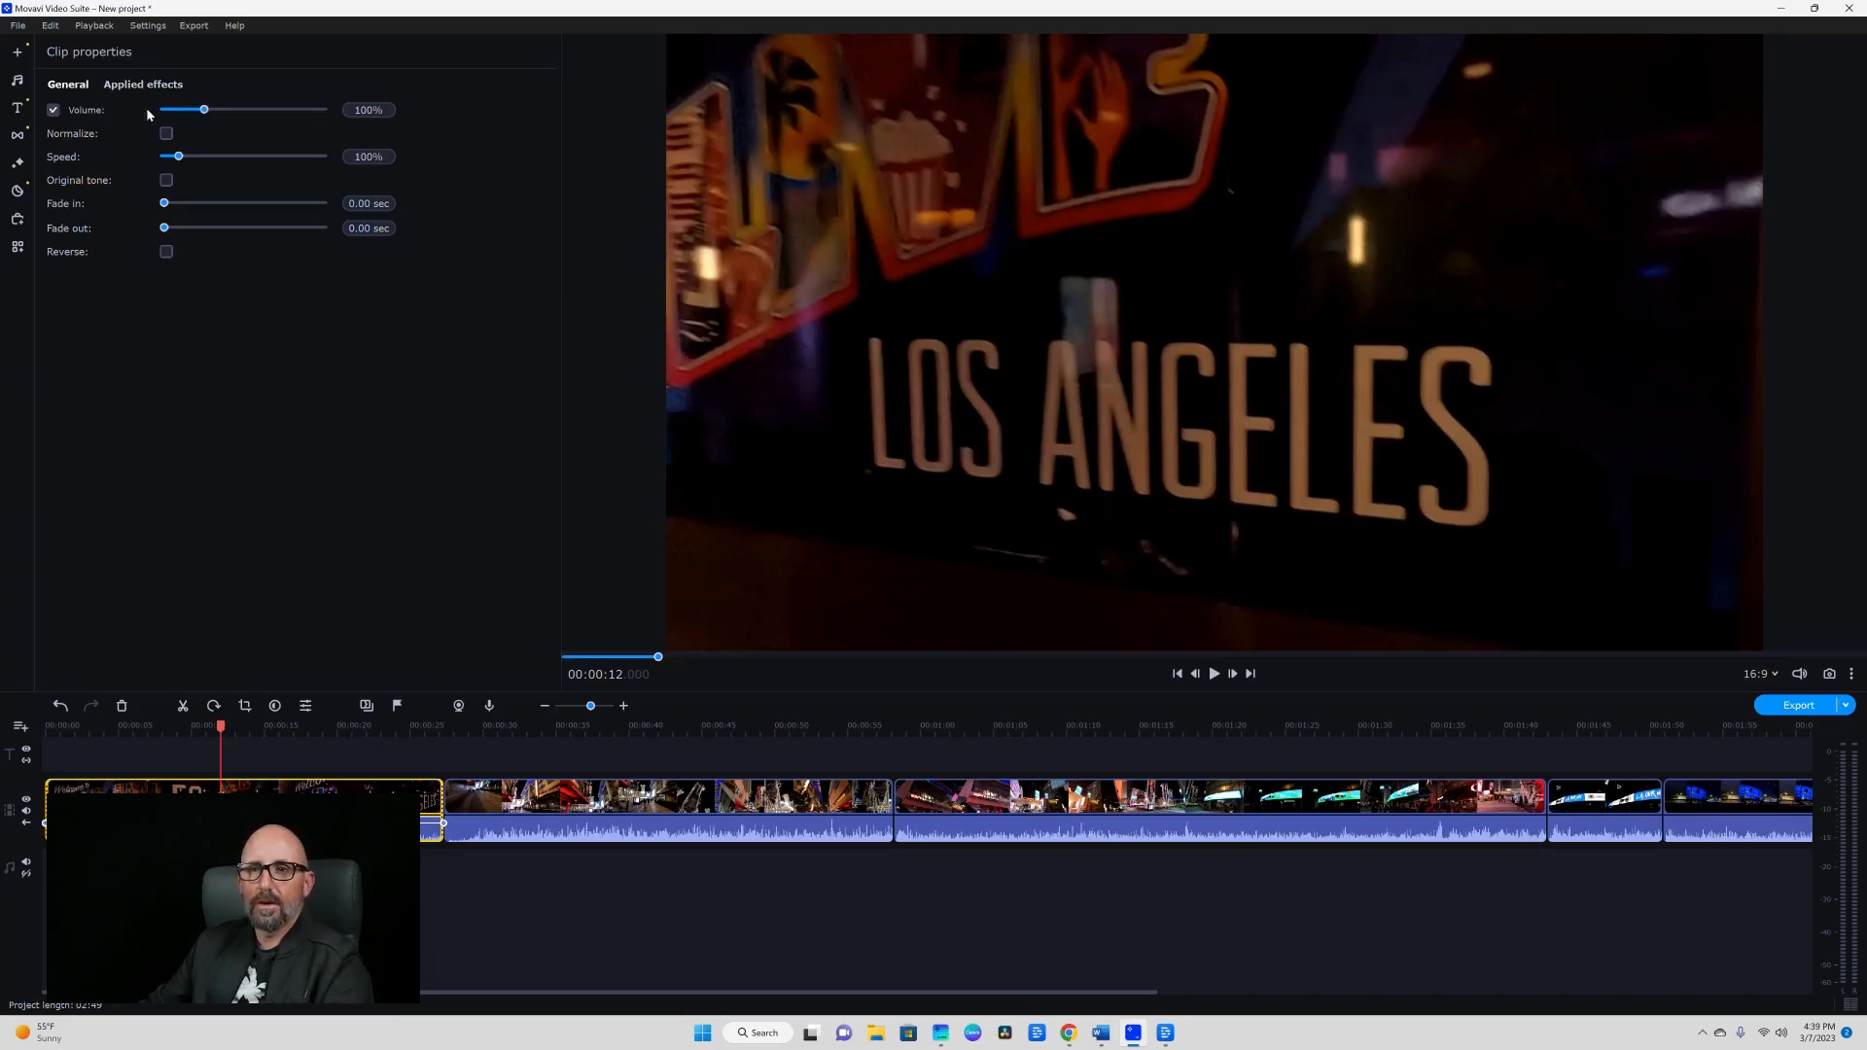
{"action": "left_click", "coordinate": [52, 110]}
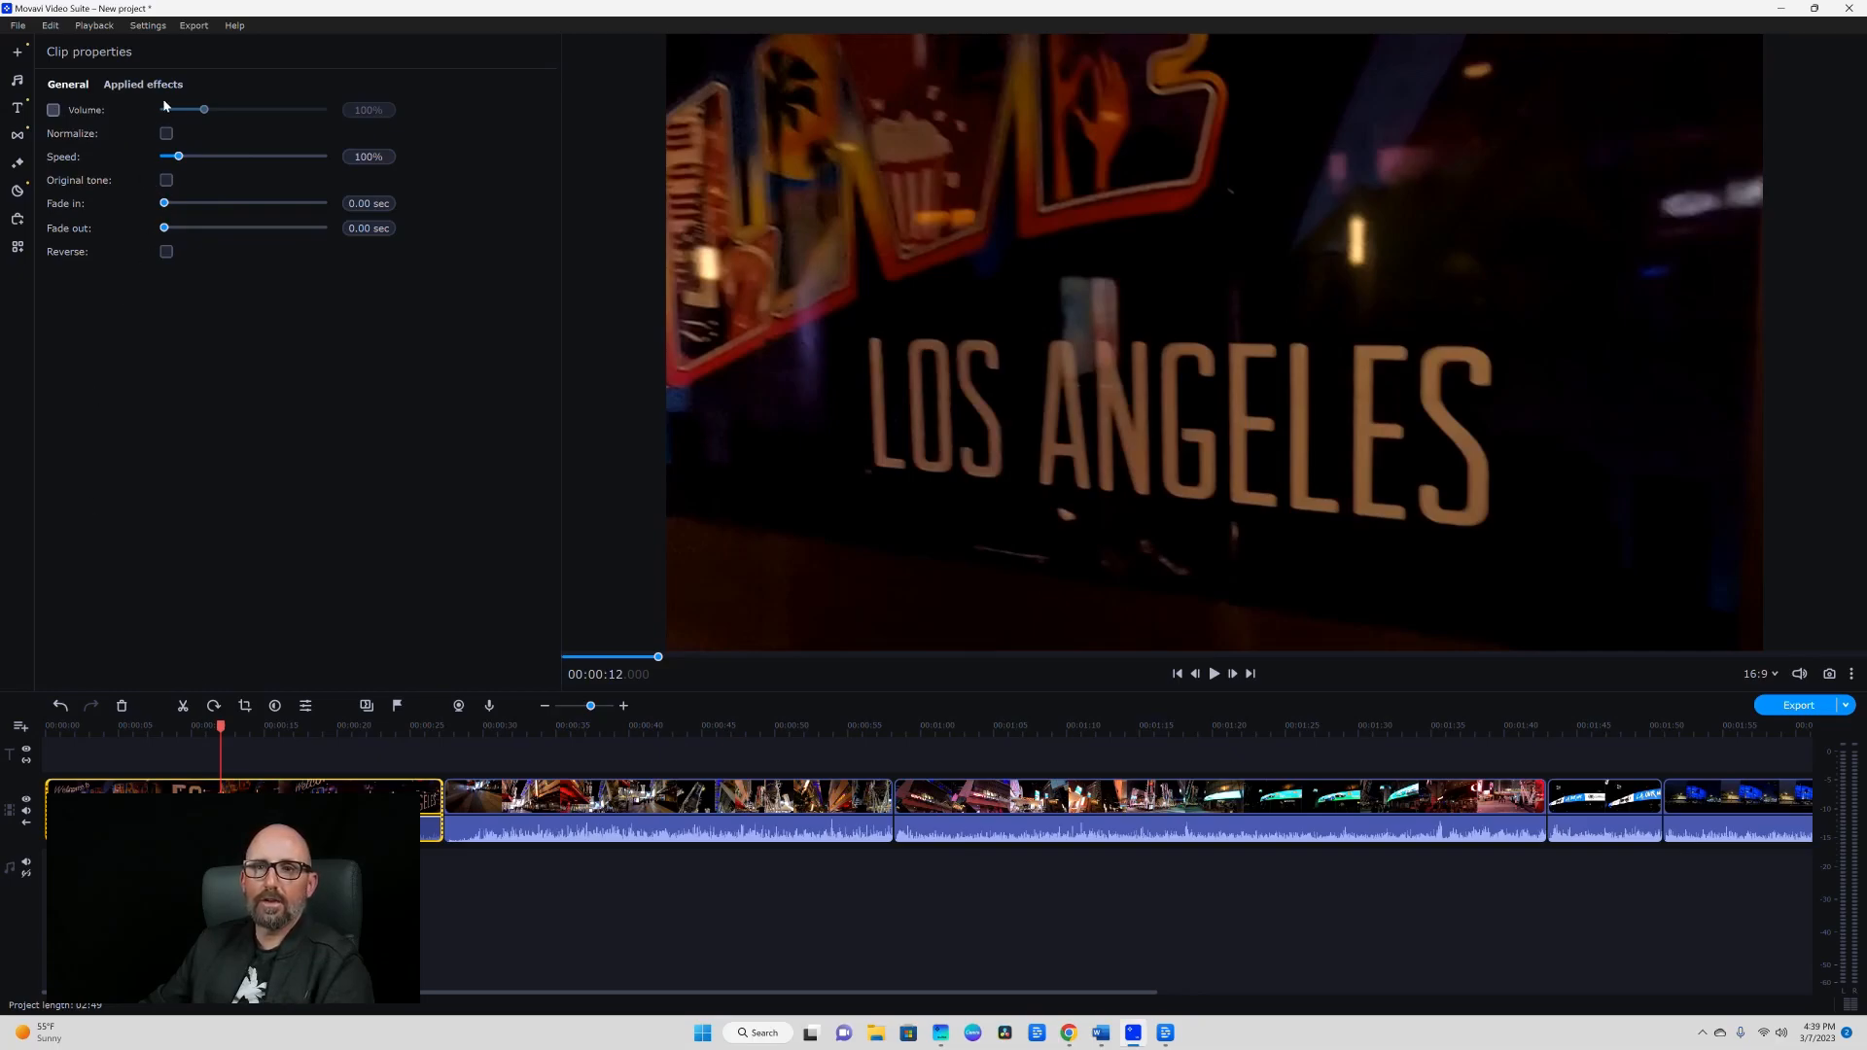
Set the first clip's fade in to 2.00 sec and play the timeline from the start to preview it.
{"action": "mouse_move", "coordinate": [164, 204]}
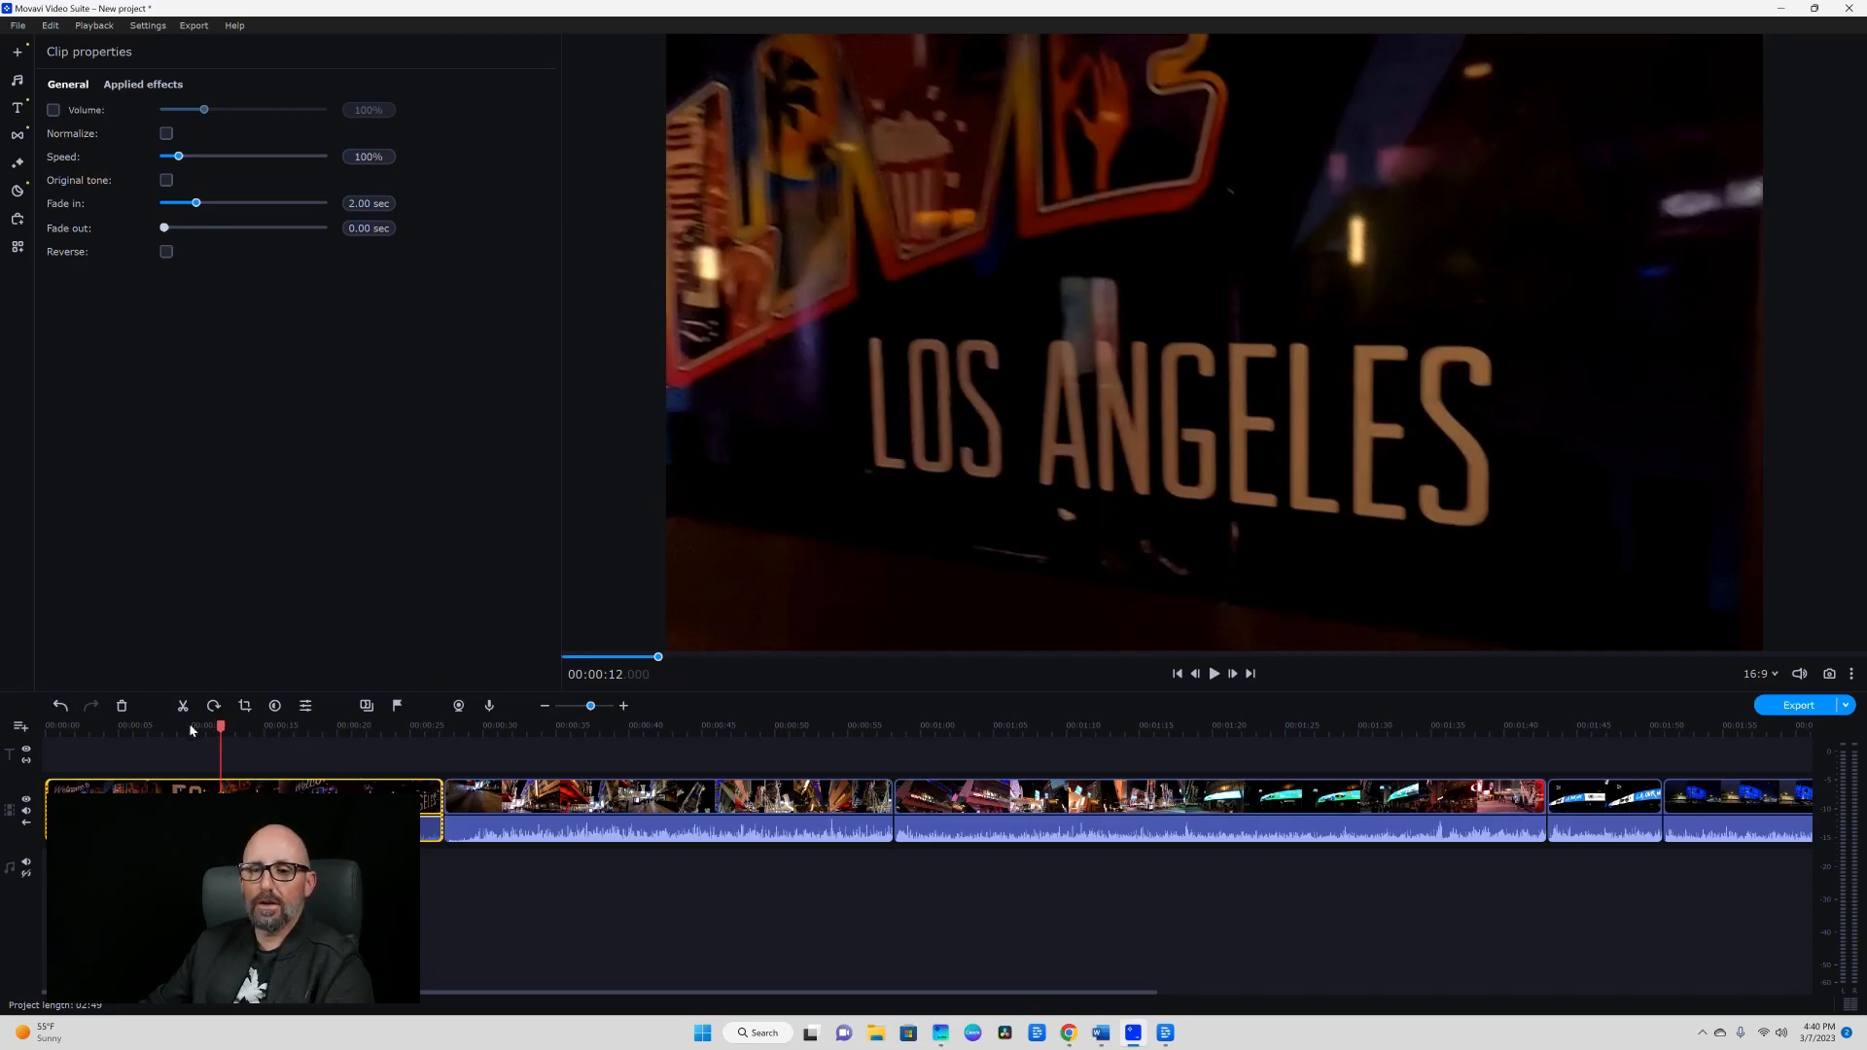
{"action": "left_click_drag", "start_coordinate": [221, 730], "coordinate": [5, 734]}
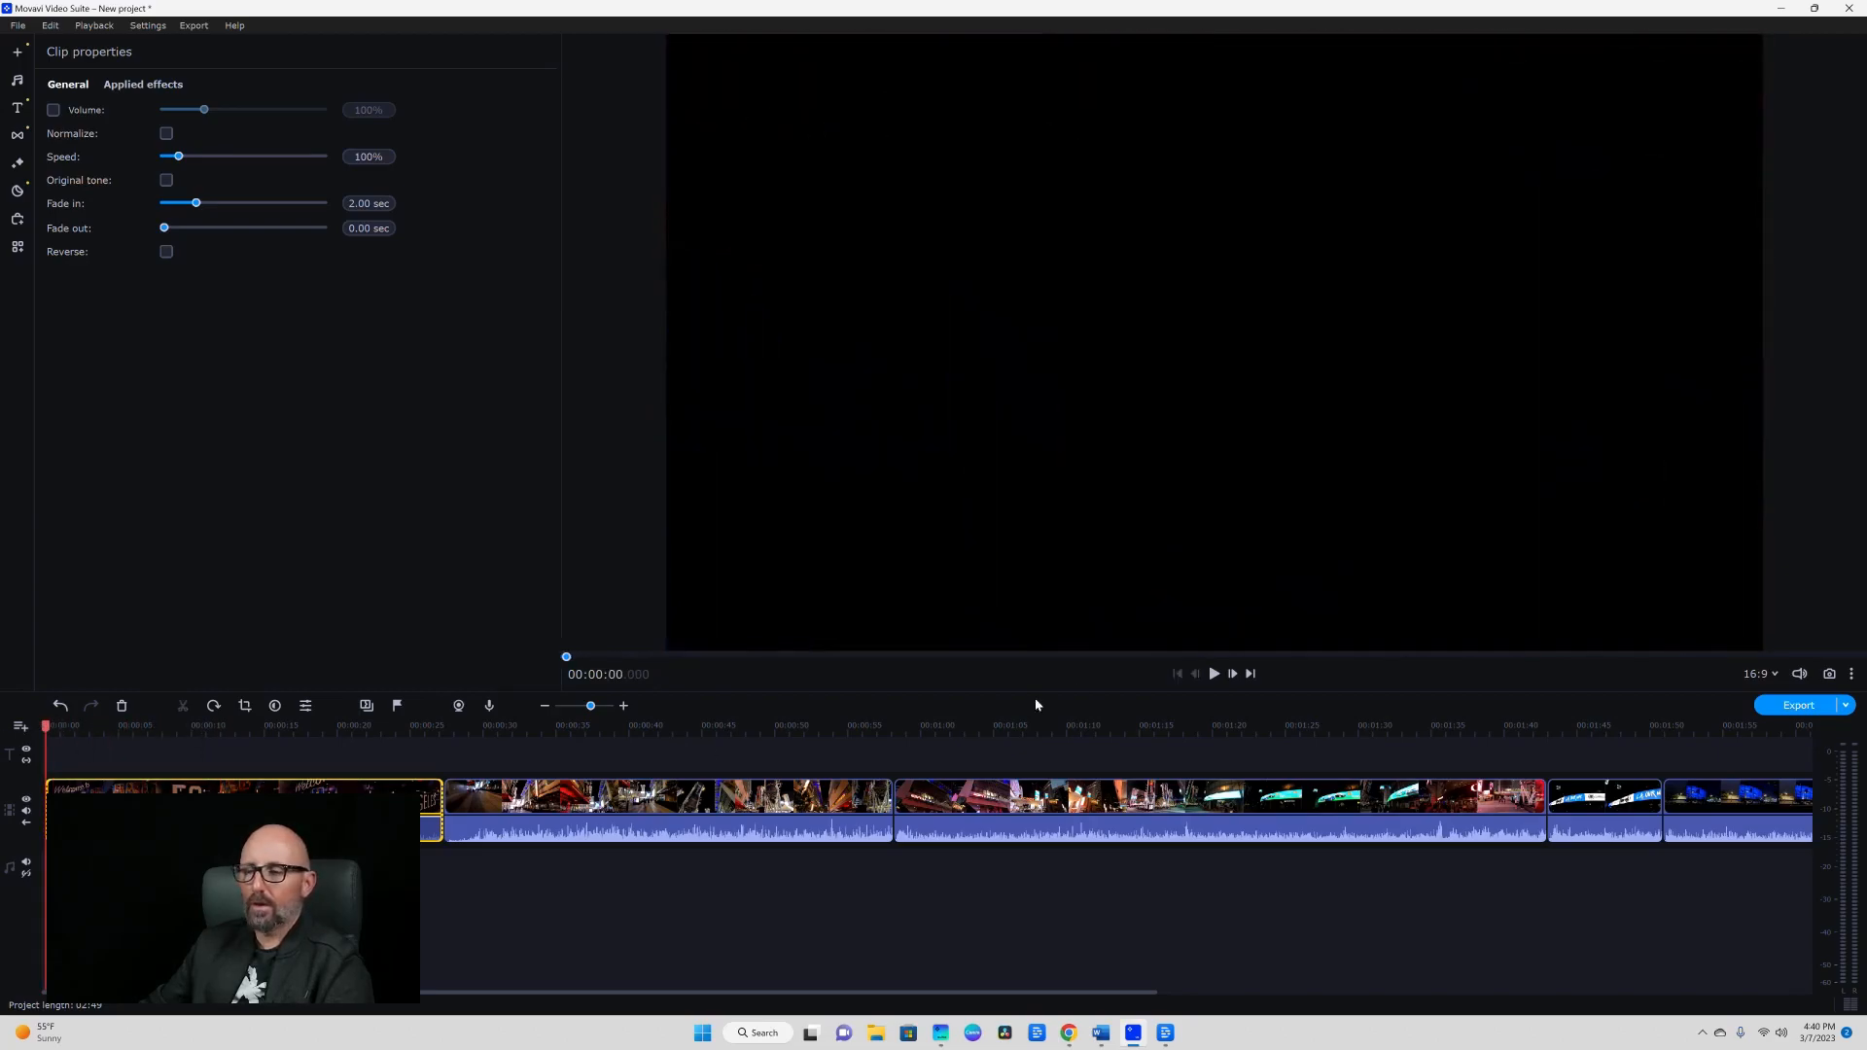
{"action": "left_click", "coordinate": [1214, 673]}
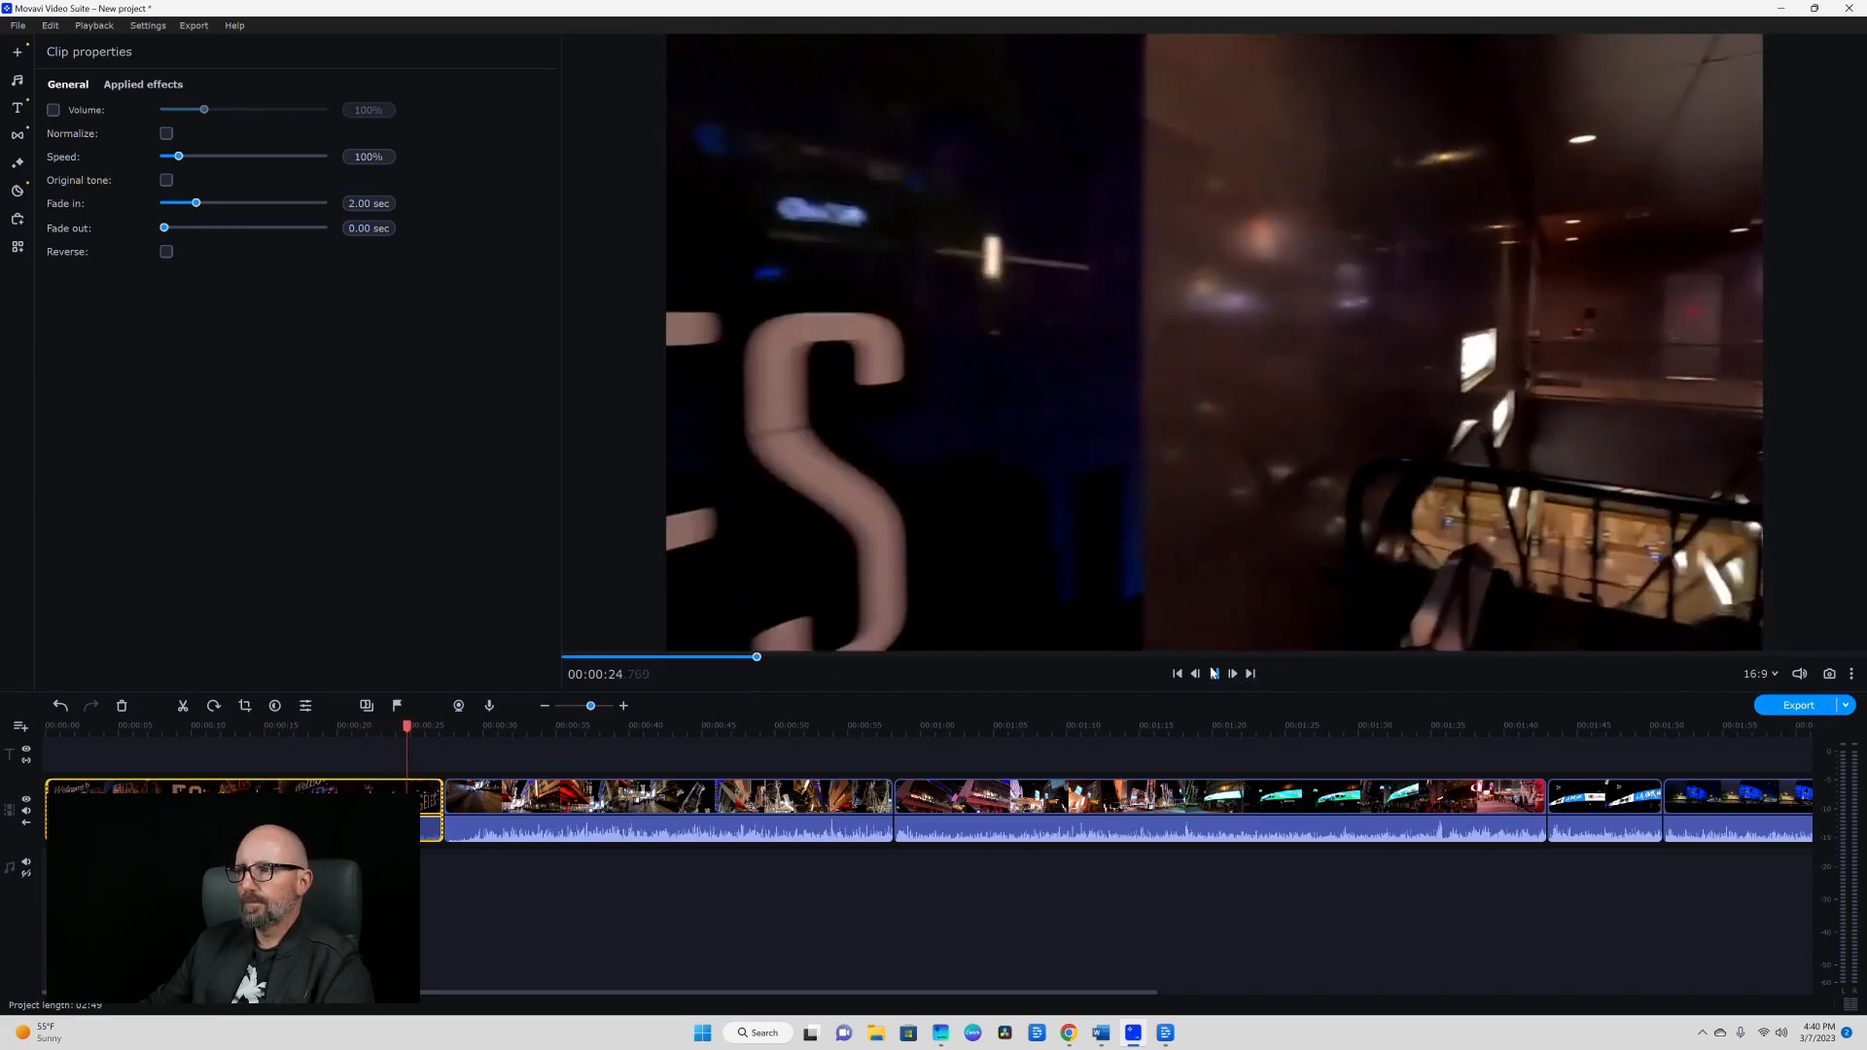
Trim the end of the first timeline clip so that it finishes at about 7 seconds.
{"action": "left_click_drag", "start_coordinate": [407, 727], "coordinate": [131, 732]}
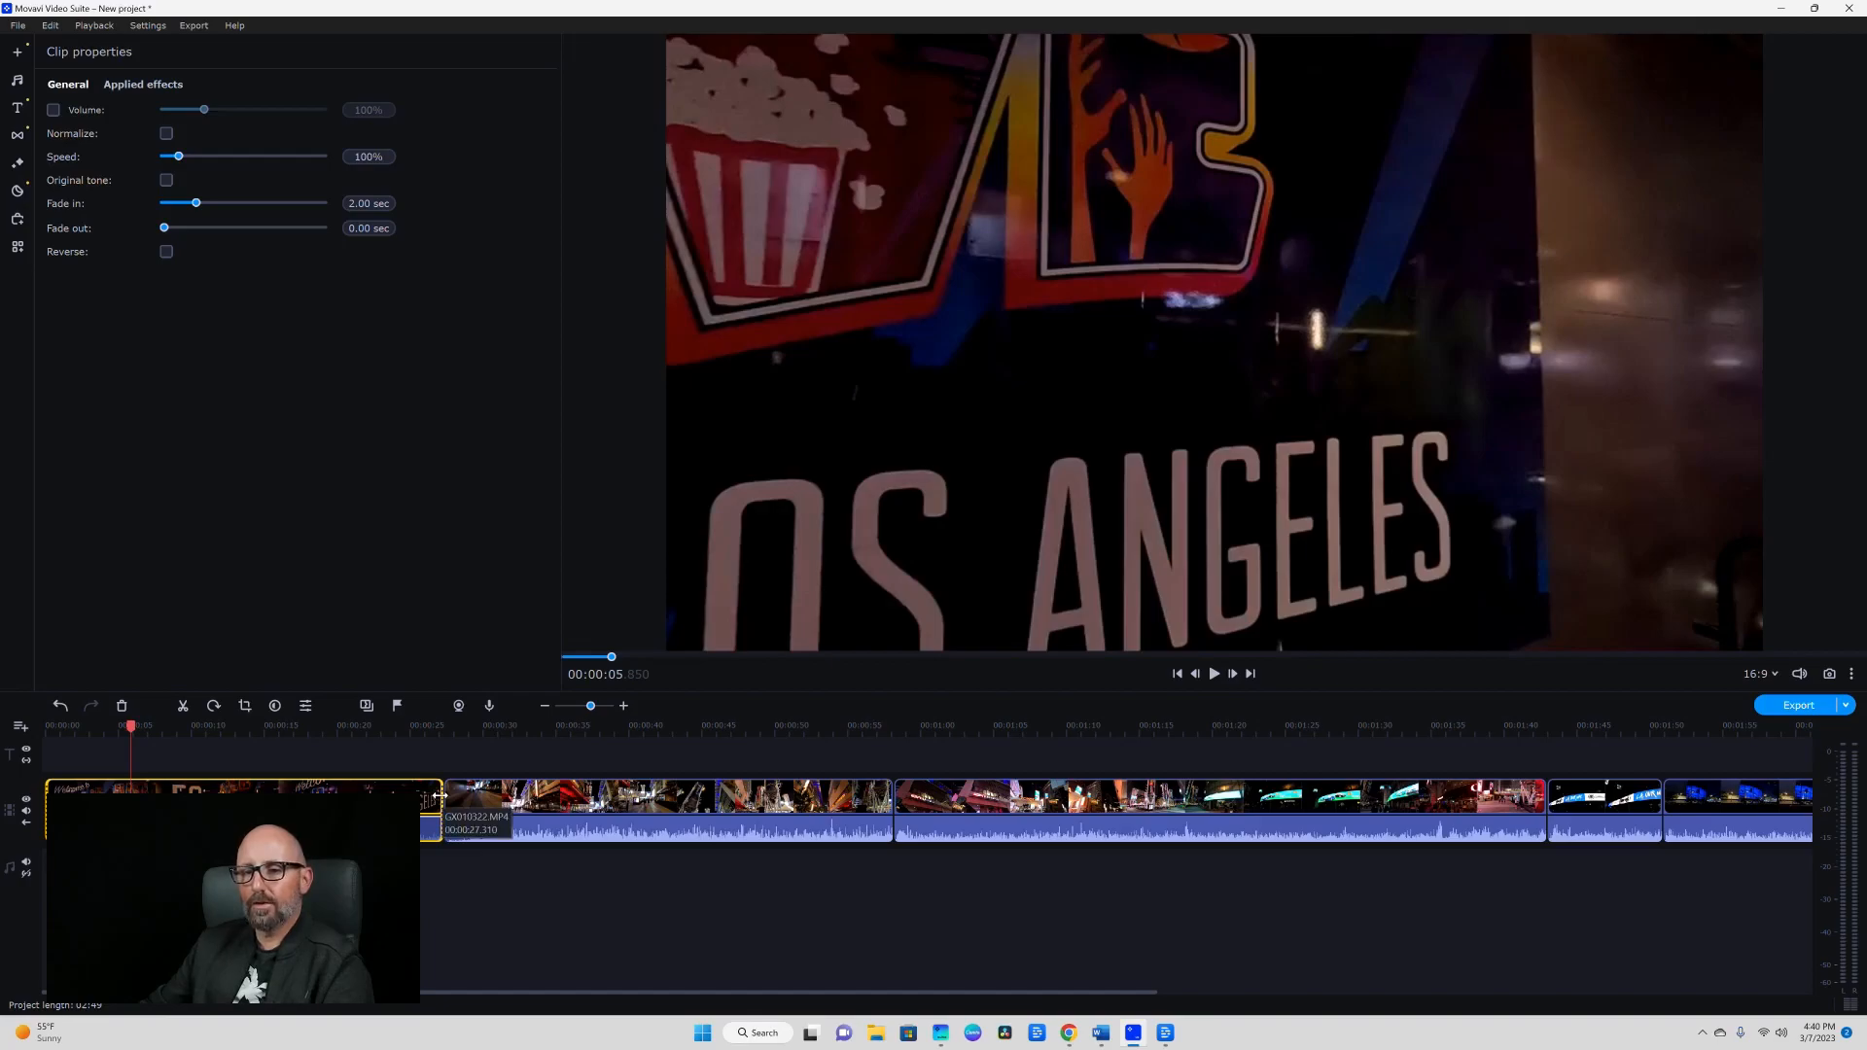
{"action": "left_click_drag", "start_coordinate": [441, 796], "coordinate": [130, 796]}
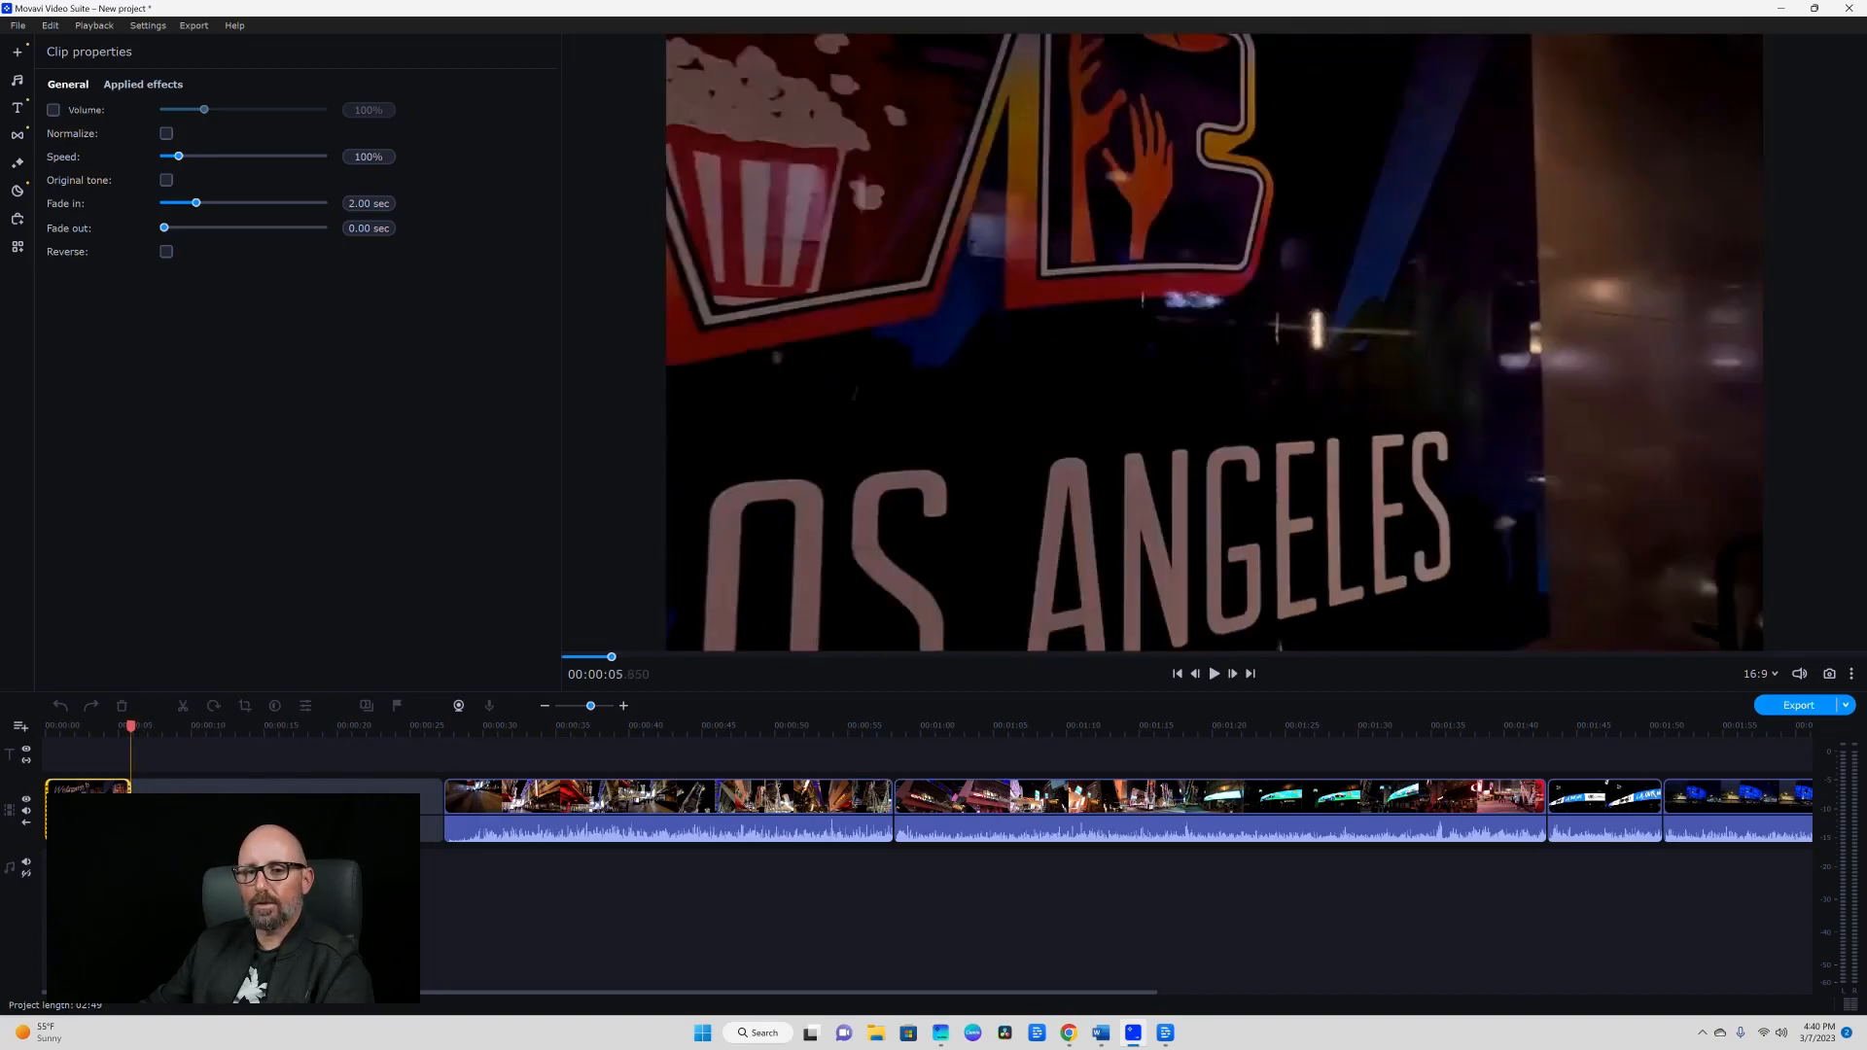
{"action": "left_click_drag", "start_coordinate": [130, 788], "coordinate": [152, 734]}
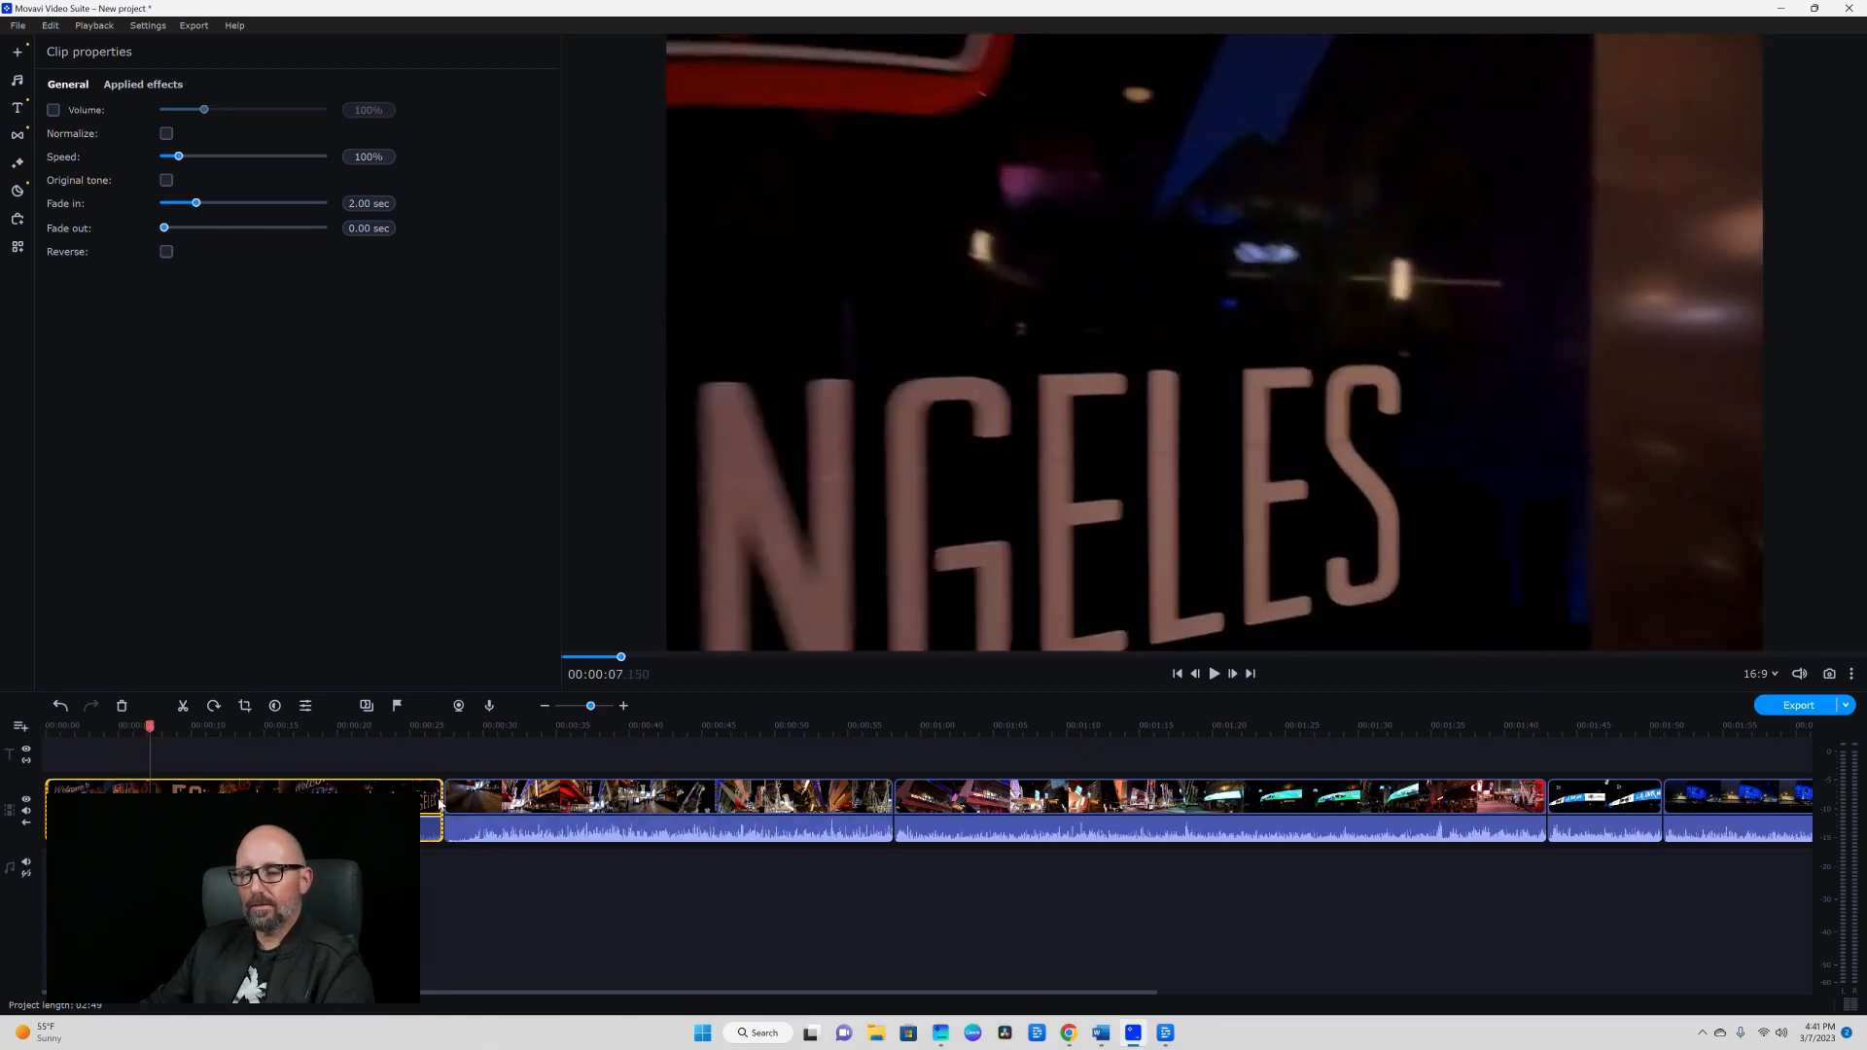
{"action": "left_click_drag", "start_coordinate": [438, 799], "coordinate": [149, 790]}
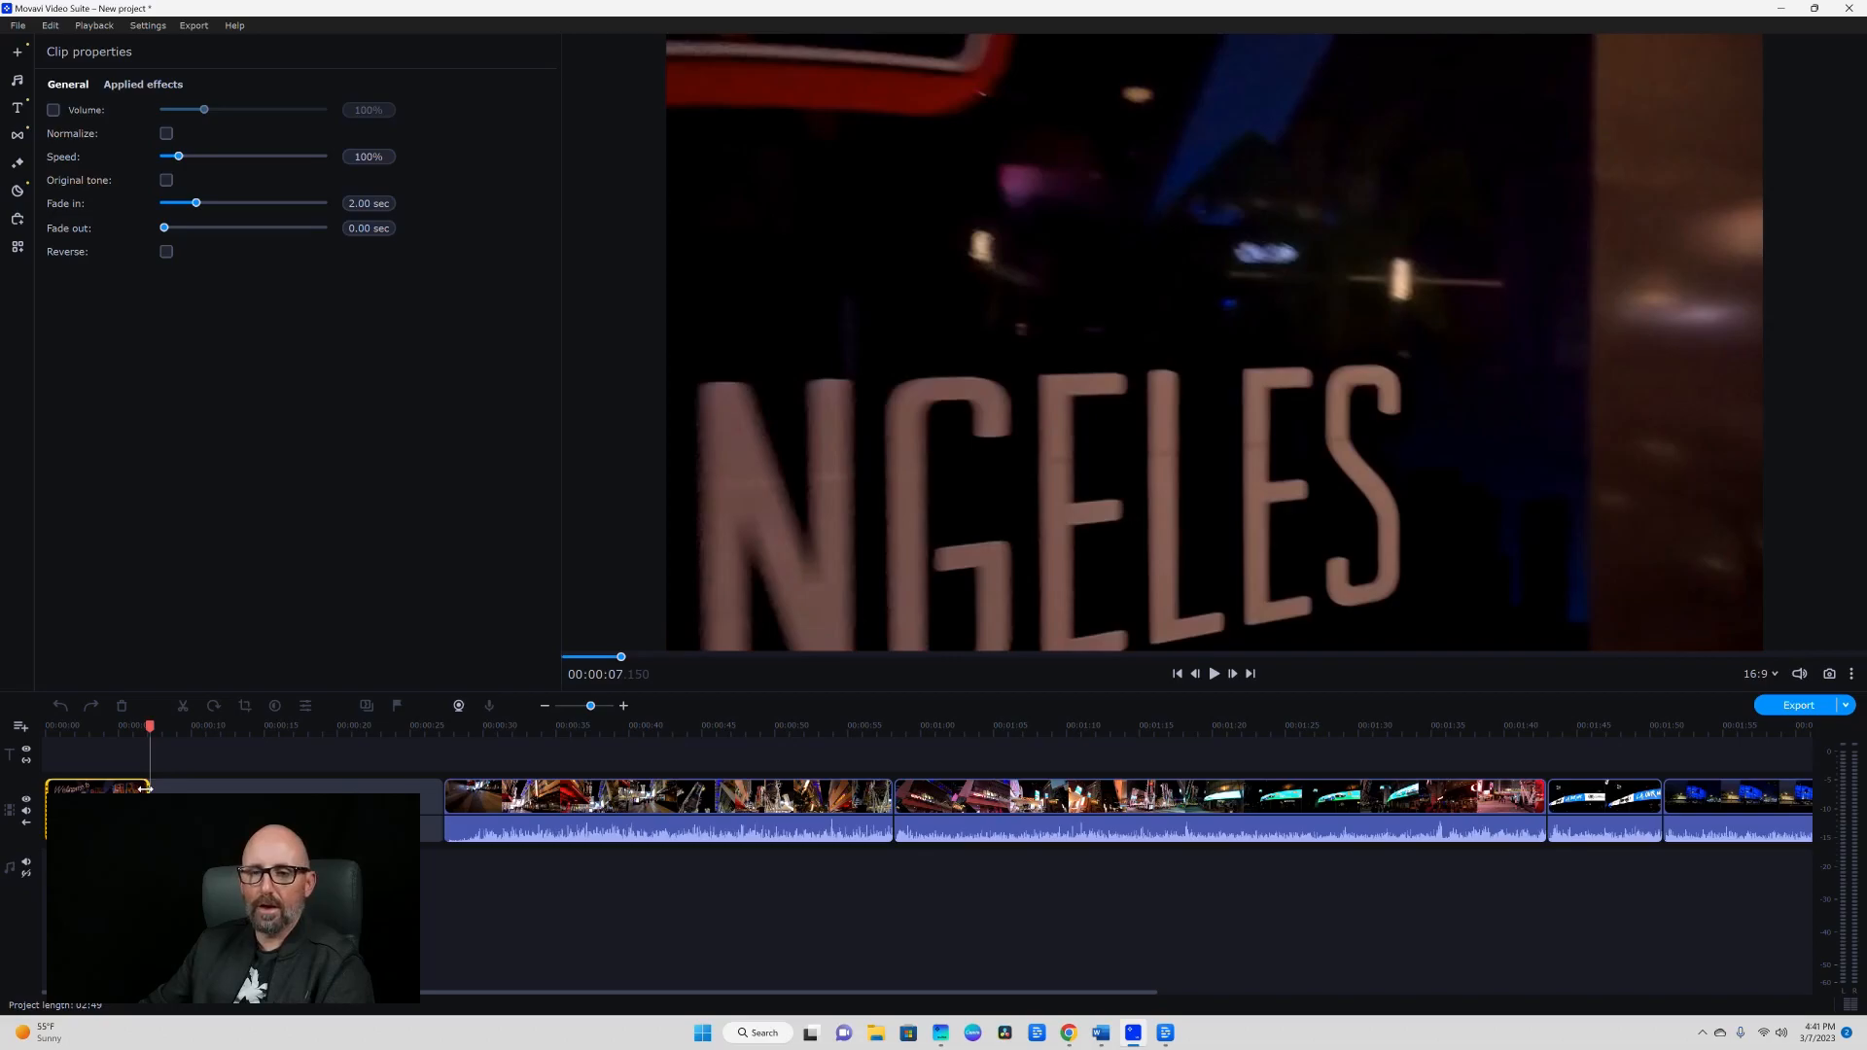
{"action": "left_click_drag", "start_coordinate": [145, 788], "coordinate": [146, 788]}
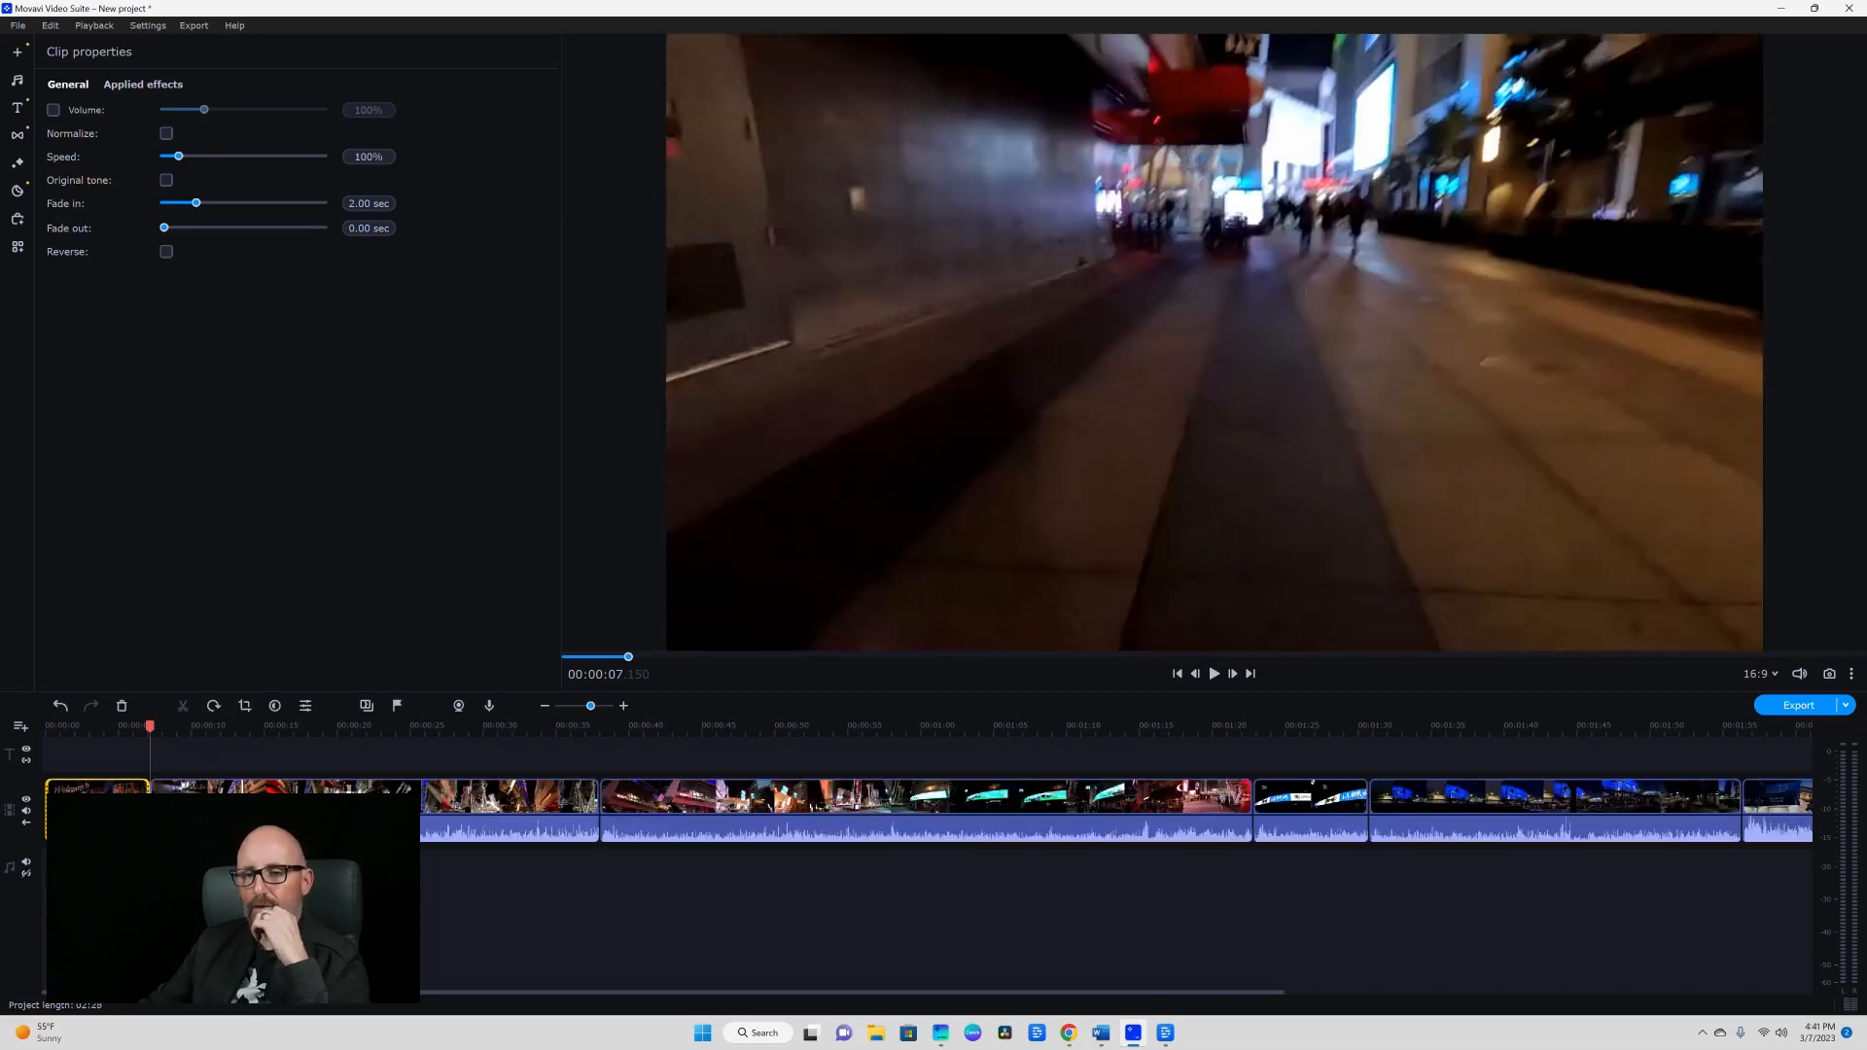
Turn off the second clip's volume and trim its start to the Windows 11 tower shot at about 23 seconds.
{"action": "left_click", "coordinate": [290, 797]}
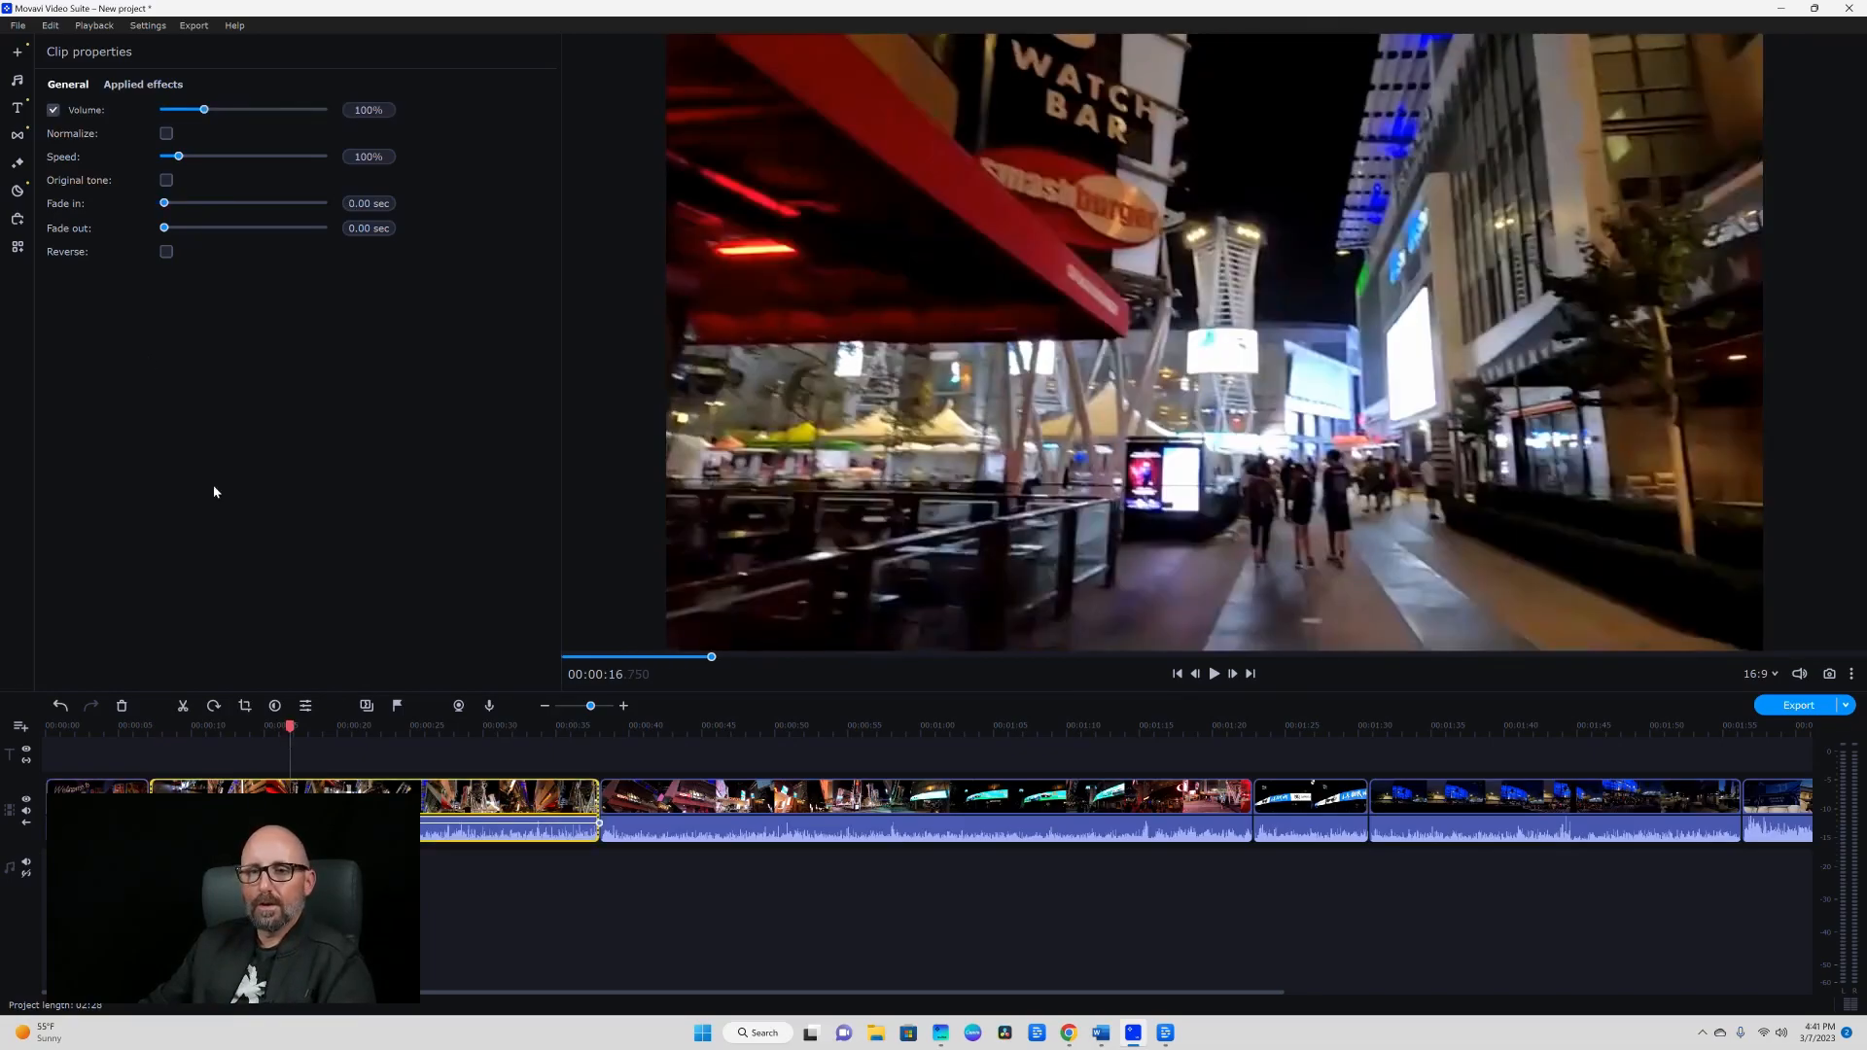
{"action": "left_click", "coordinate": [54, 109]}
{"action": "left_click_drag", "start_coordinate": [287, 725], "coordinate": [385, 659]}
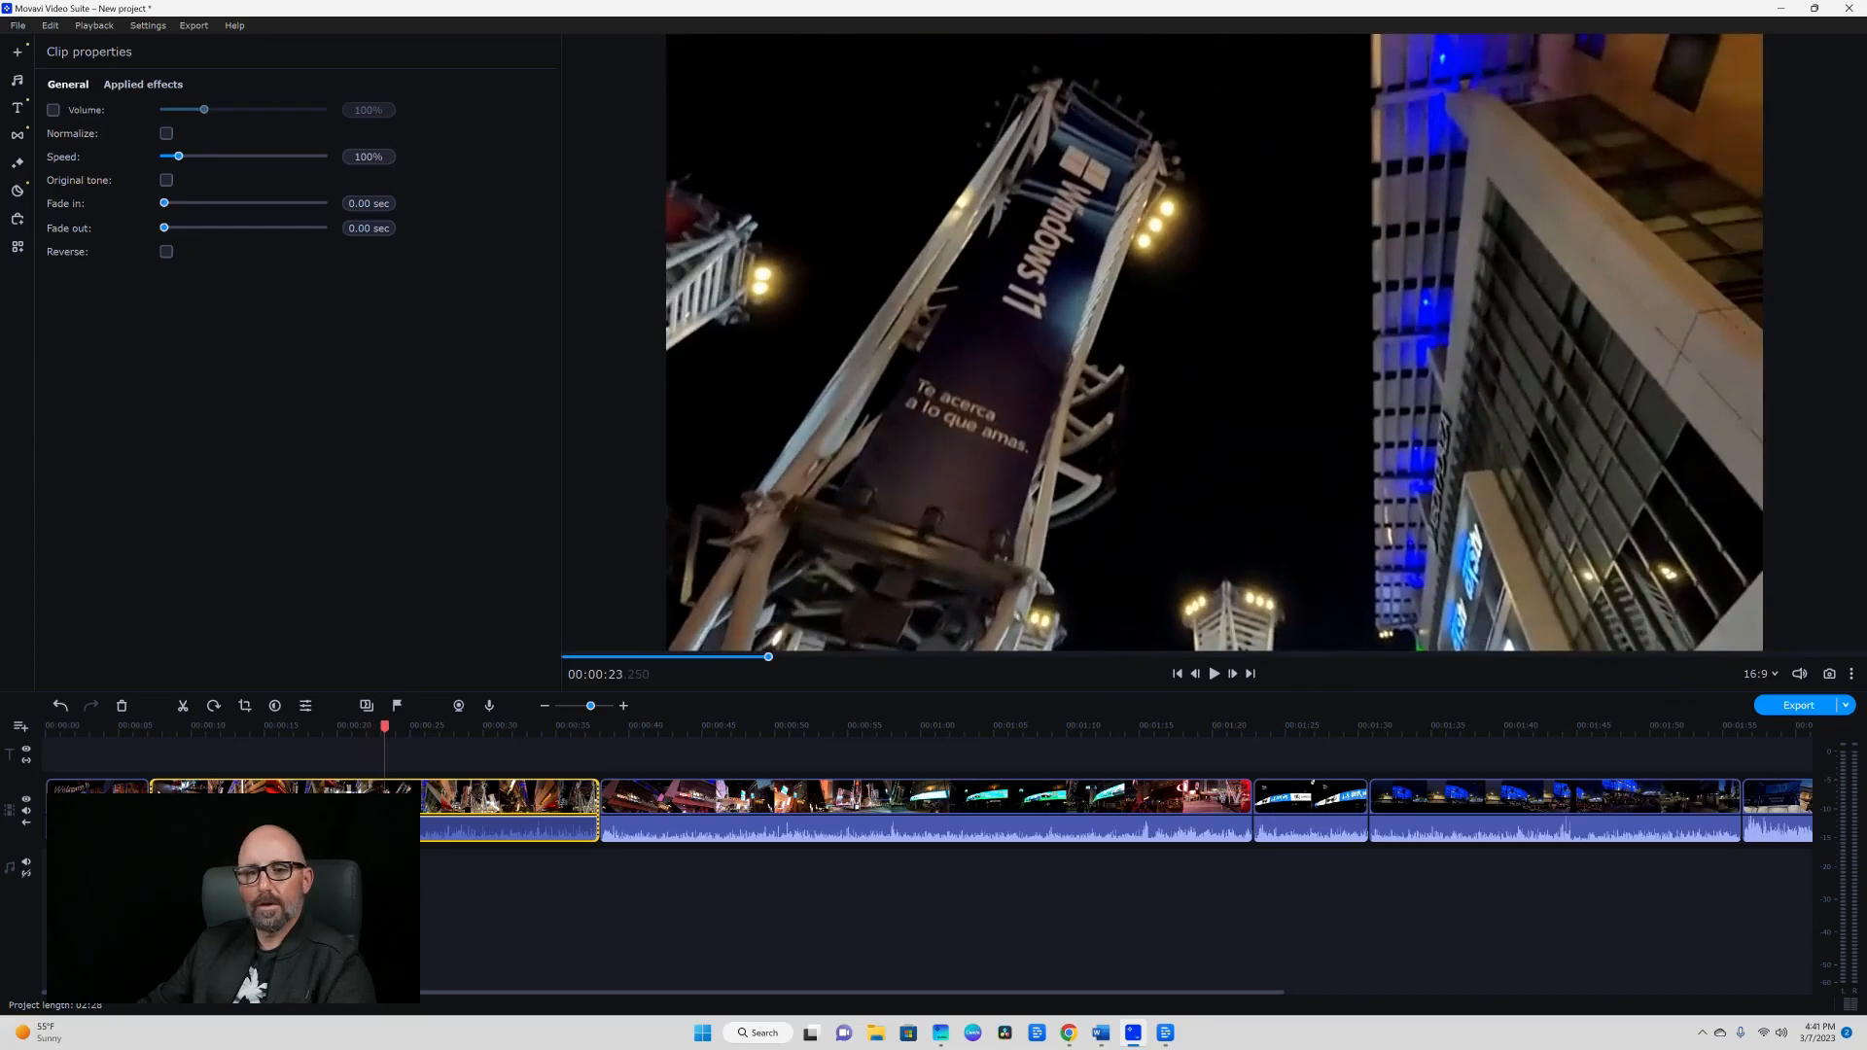
{"action": "left_click_drag", "start_coordinate": [151, 788], "coordinate": [392, 772]}
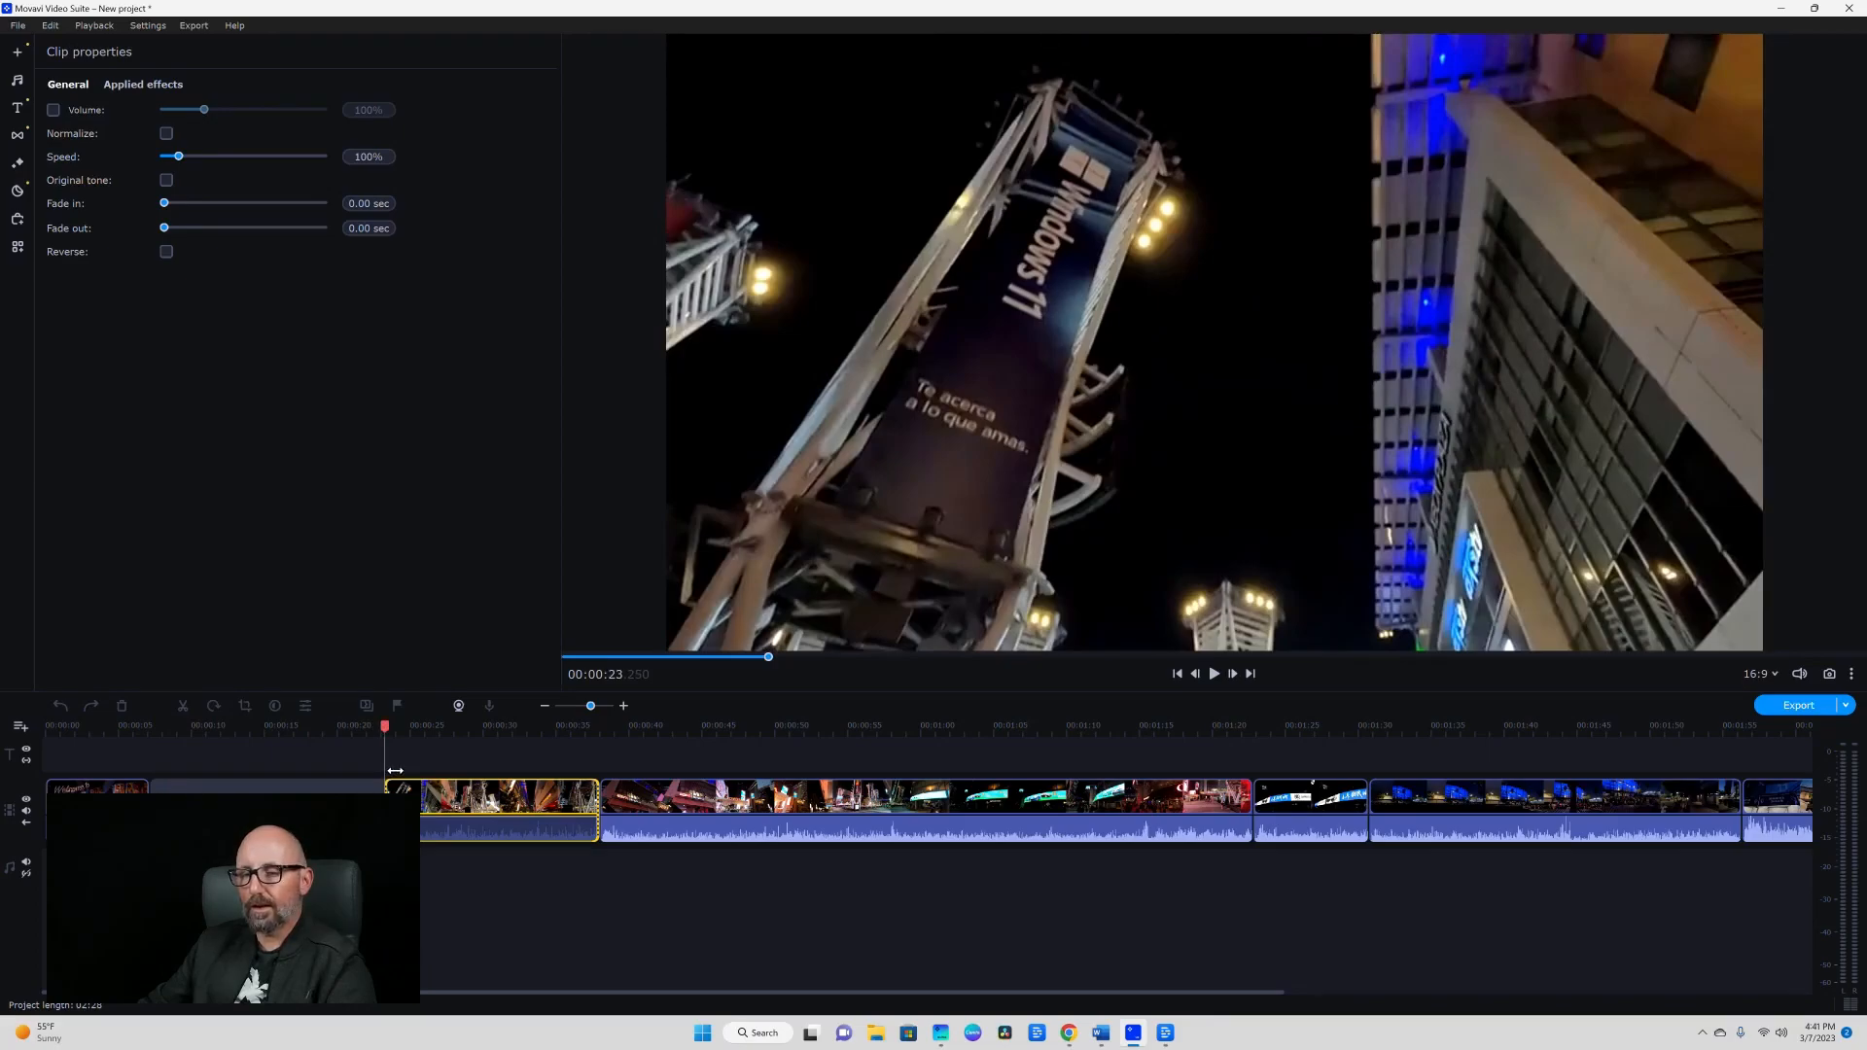
{"action": "left_click_drag", "start_coordinate": [395, 770], "coordinate": [395, 771]}
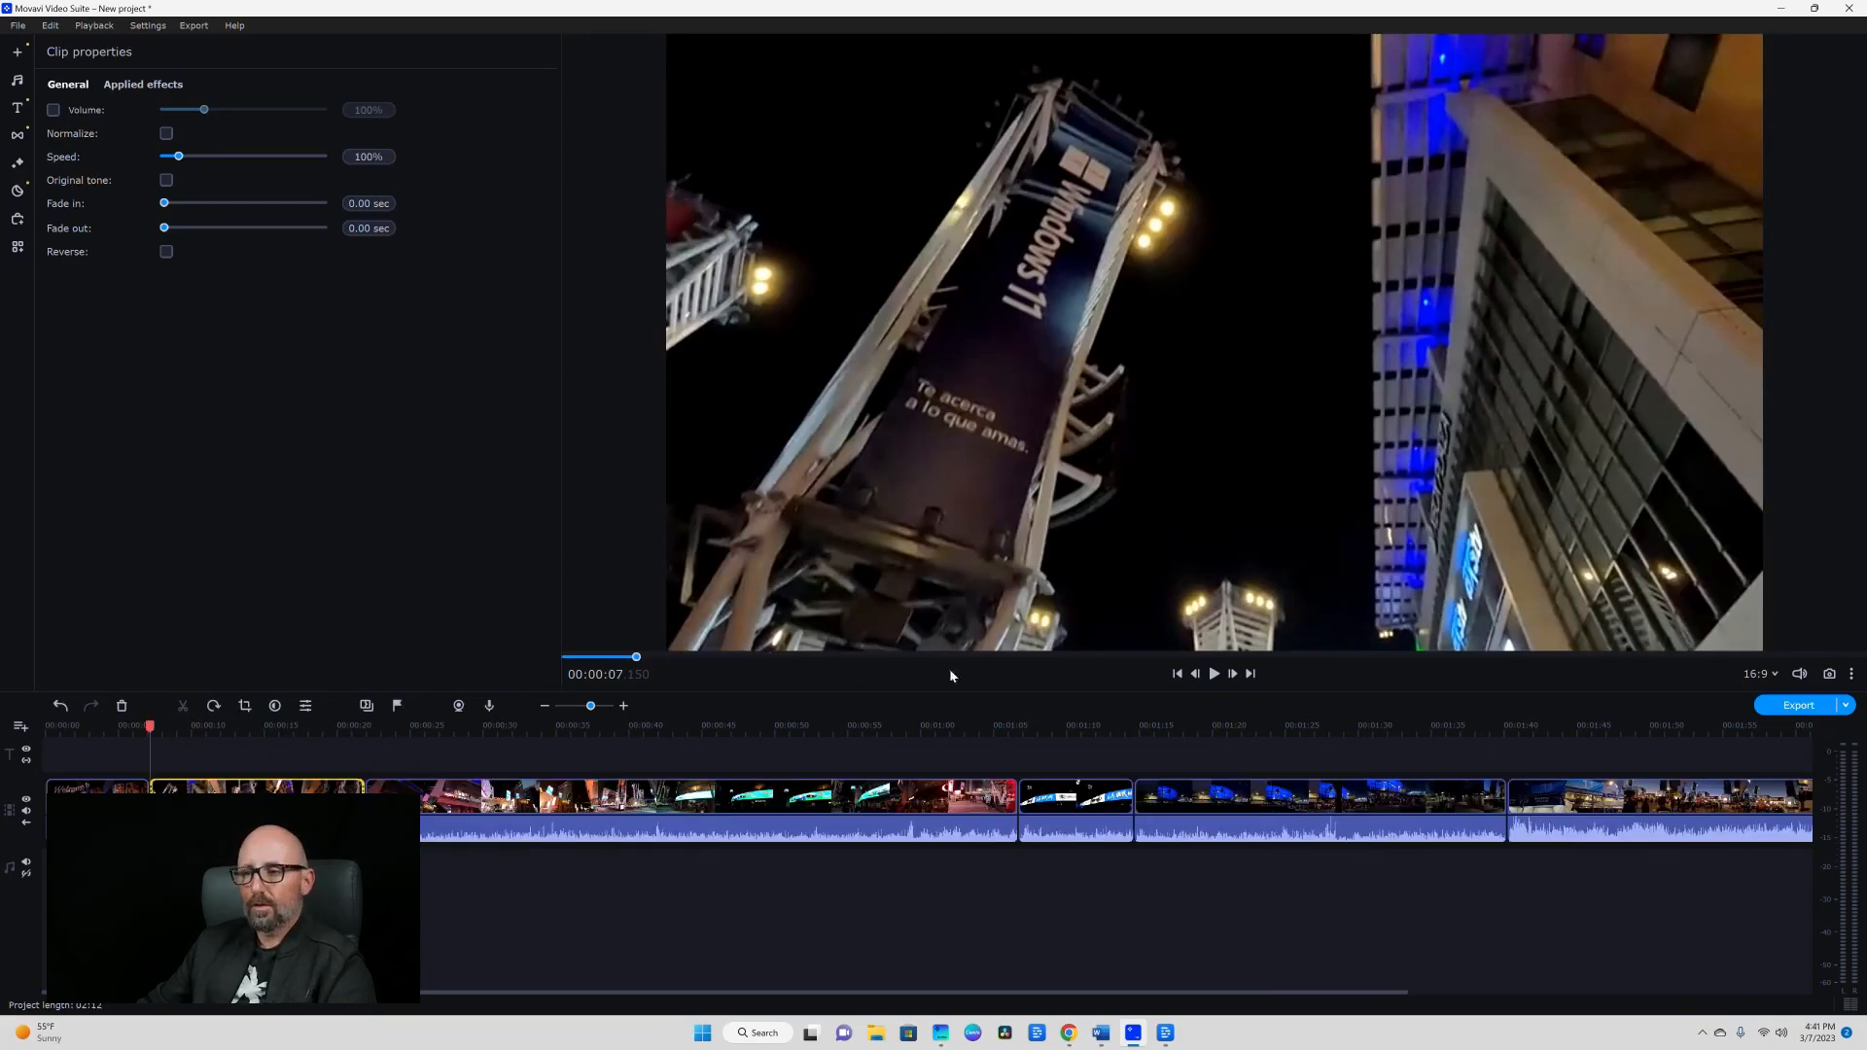
Play the second clip and trim its end to about 13.6 seconds on the timeline.
{"action": "left_click", "coordinate": [1214, 674]}
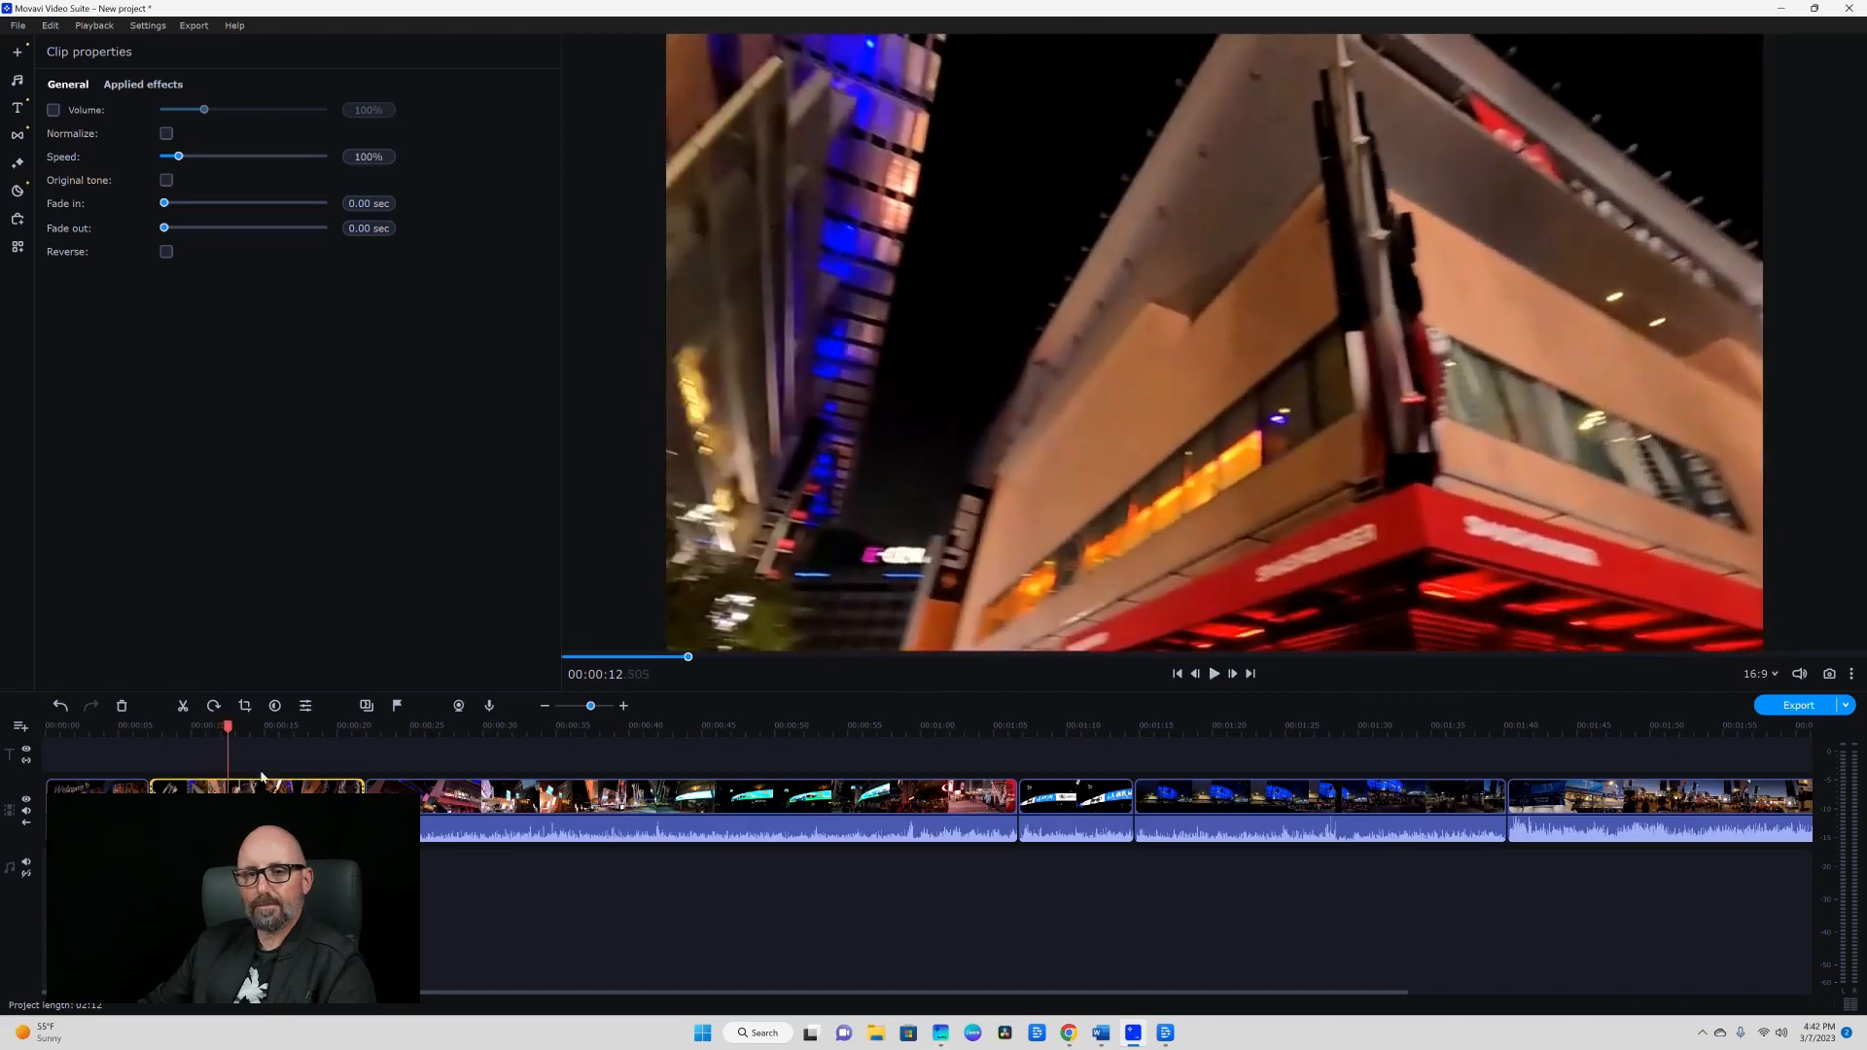
{"action": "mouse_move", "coordinate": [231, 736]}
{"action": "left_mouse_down"}
{"action": "mouse_move", "coordinate": [289, 729]}
{"action": "mouse_move", "coordinate": [243, 732]}
{"action": "left_mouse_up"}
{"action": "left_click_drag", "start_coordinate": [364, 804], "coordinate": [243, 803]}
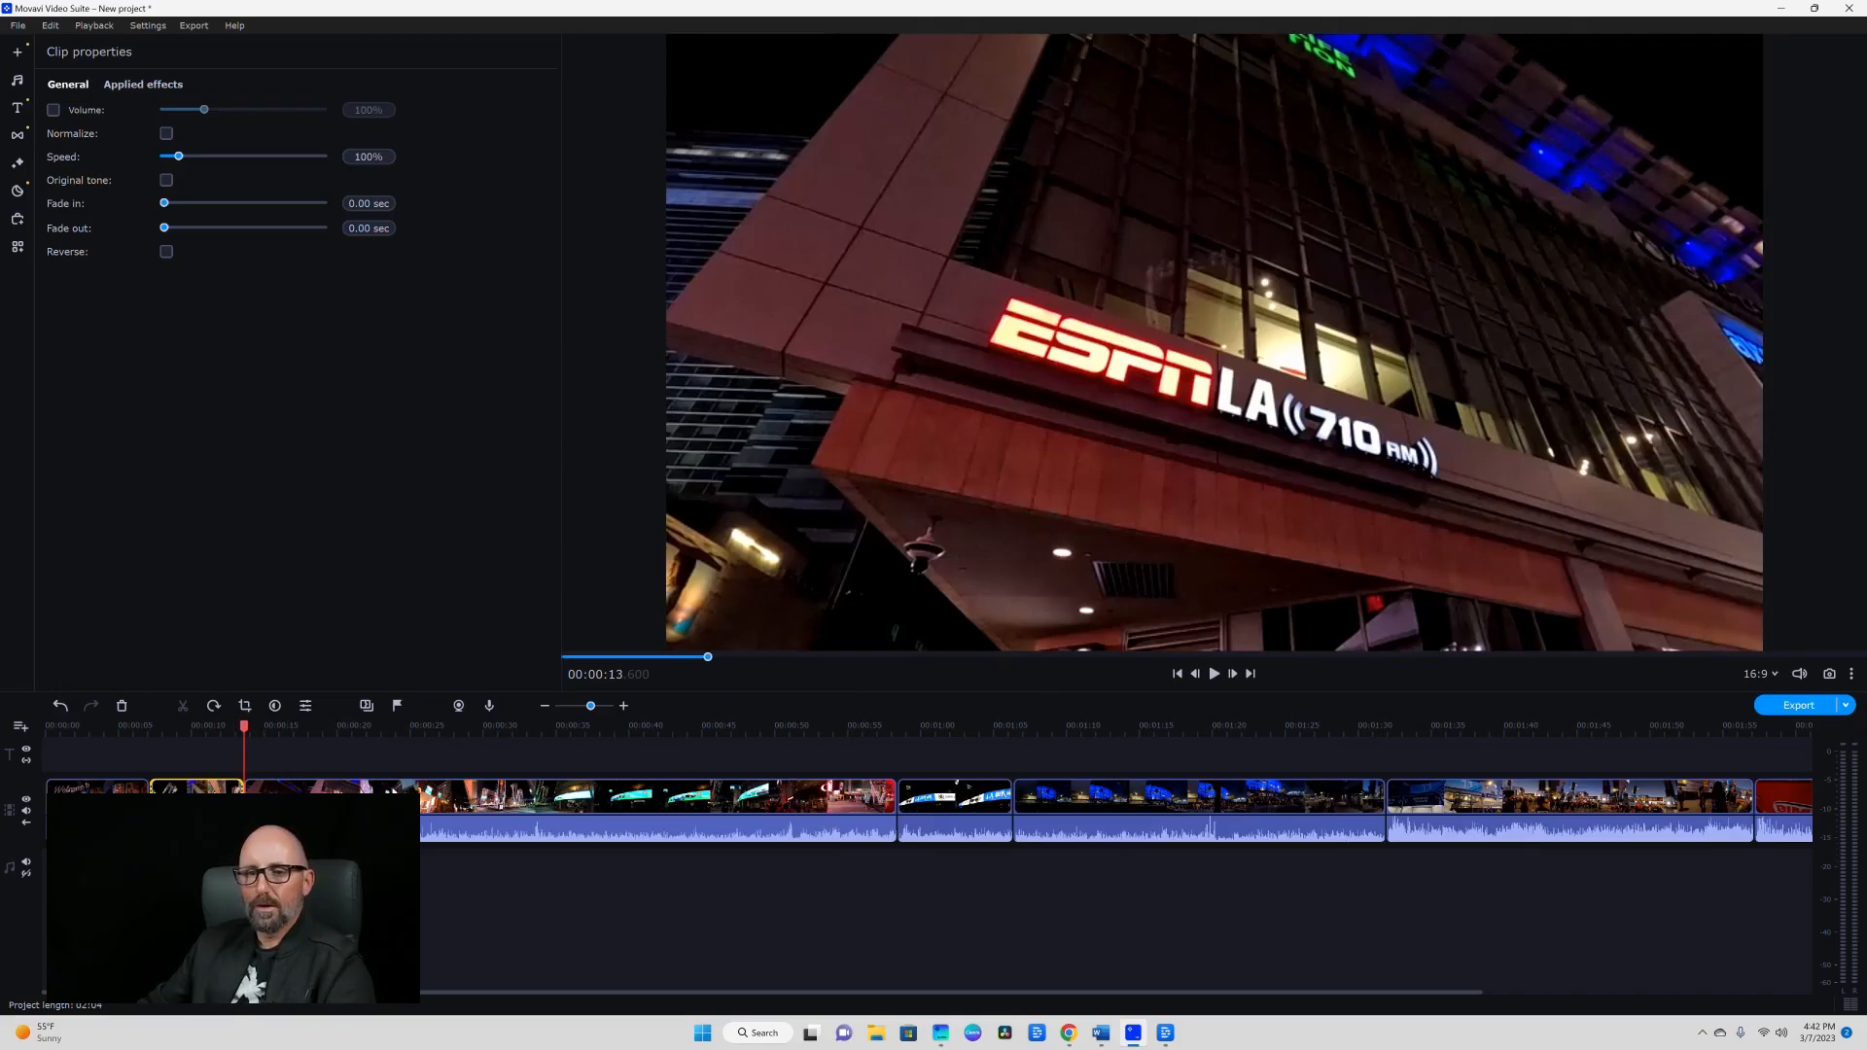
Select the third clip, the one with the Toyota sign, and turn off its volume.
{"action": "left_click", "coordinate": [377, 806]}
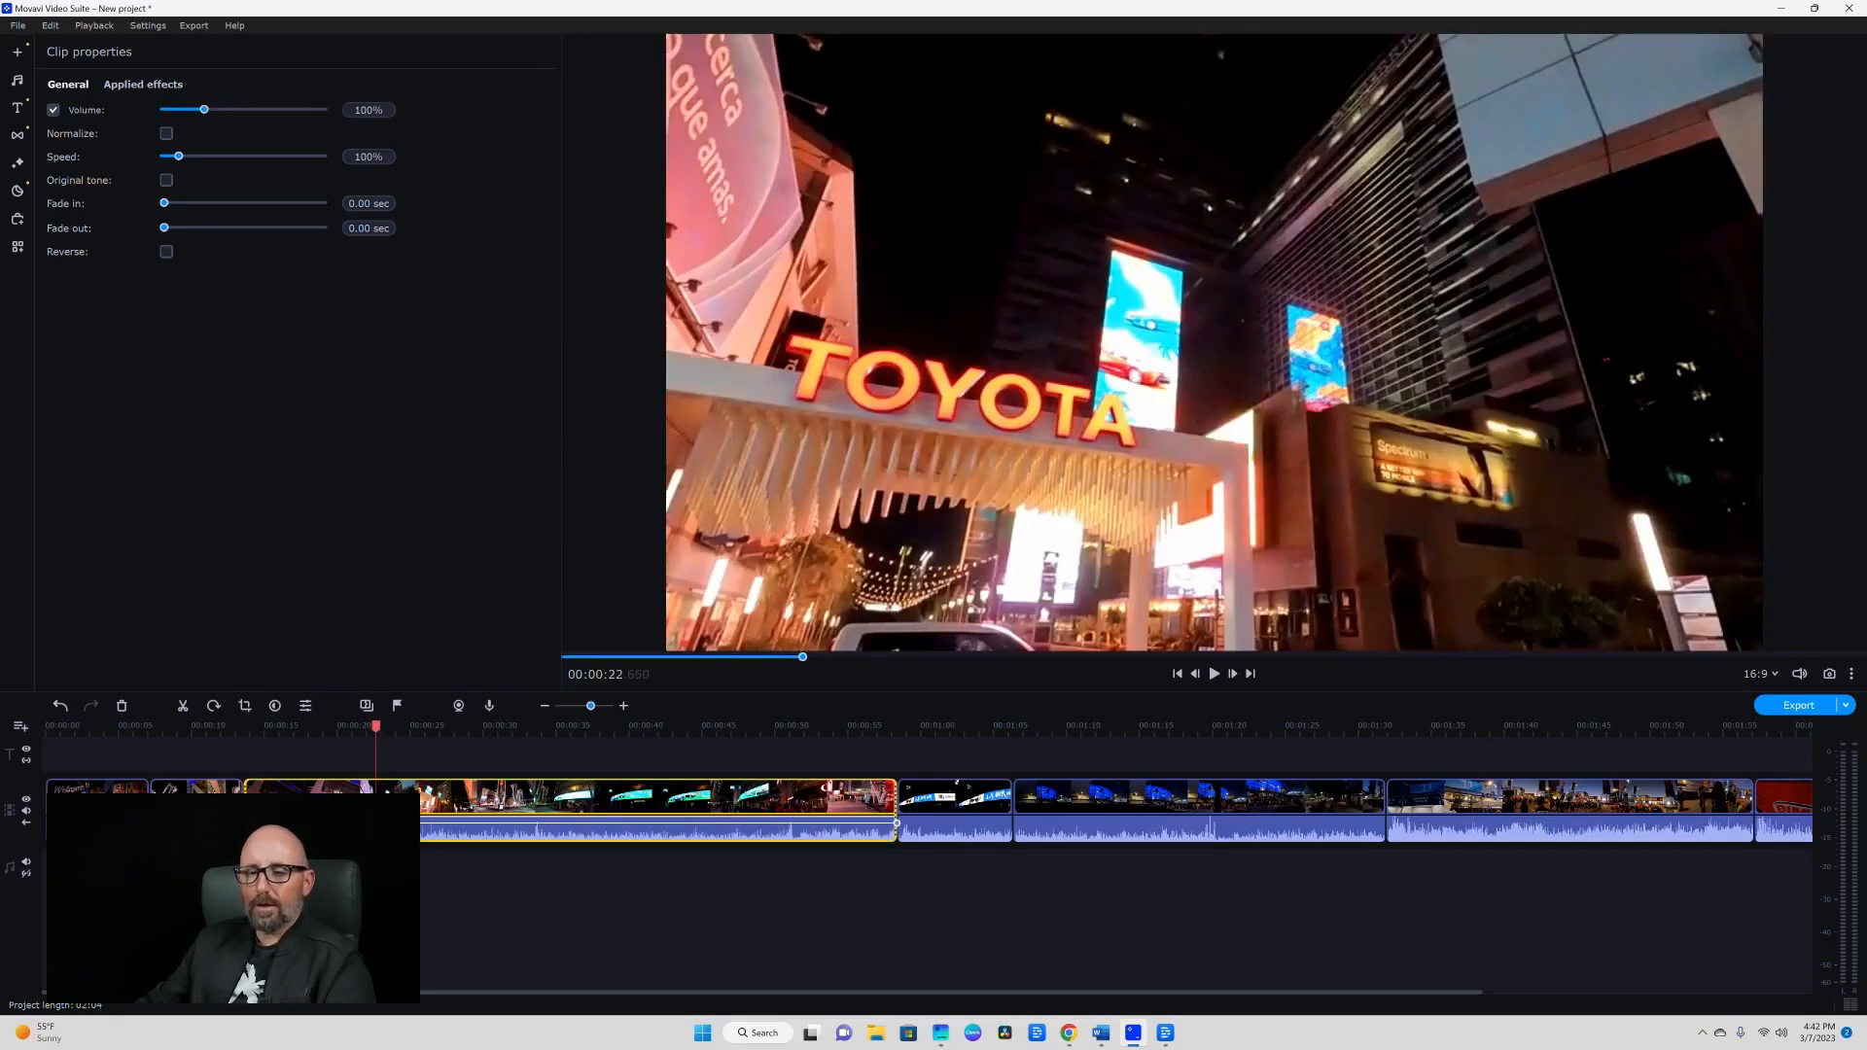
{"action": "left_click", "coordinate": [359, 807]}
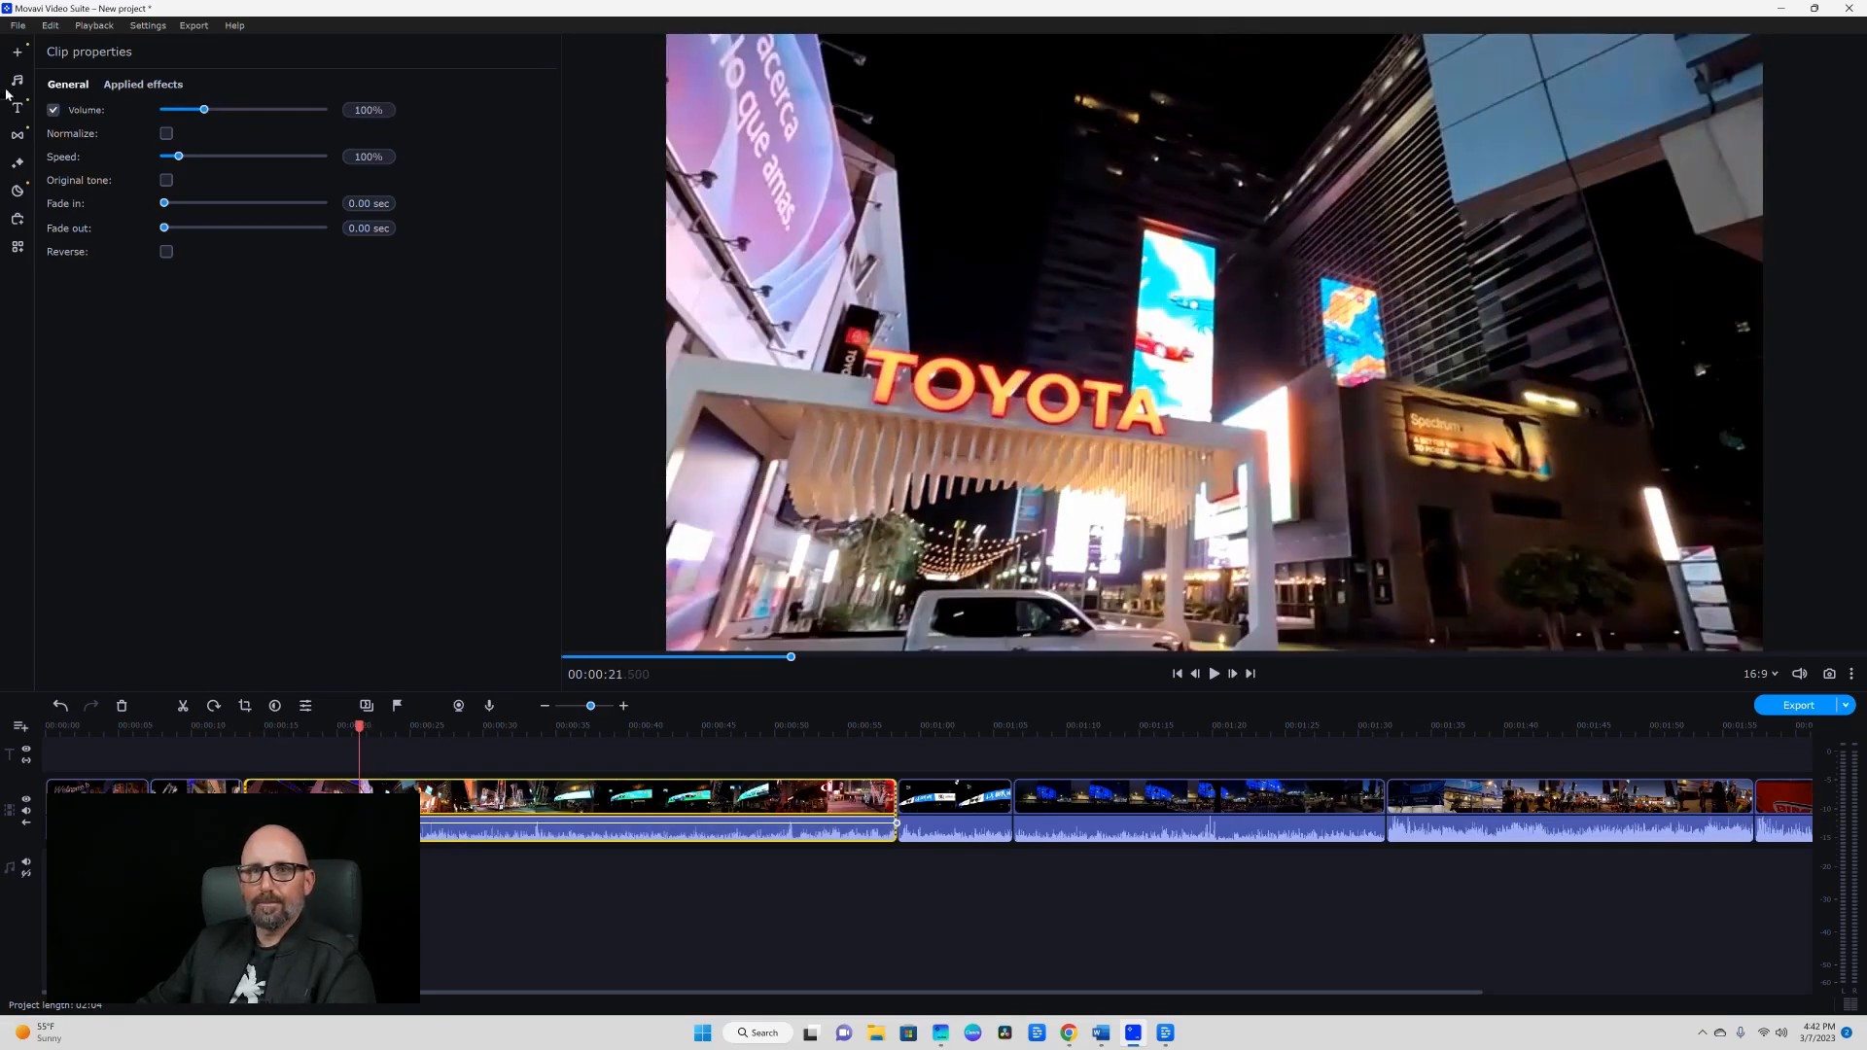
{"action": "left_click", "coordinate": [54, 110]}
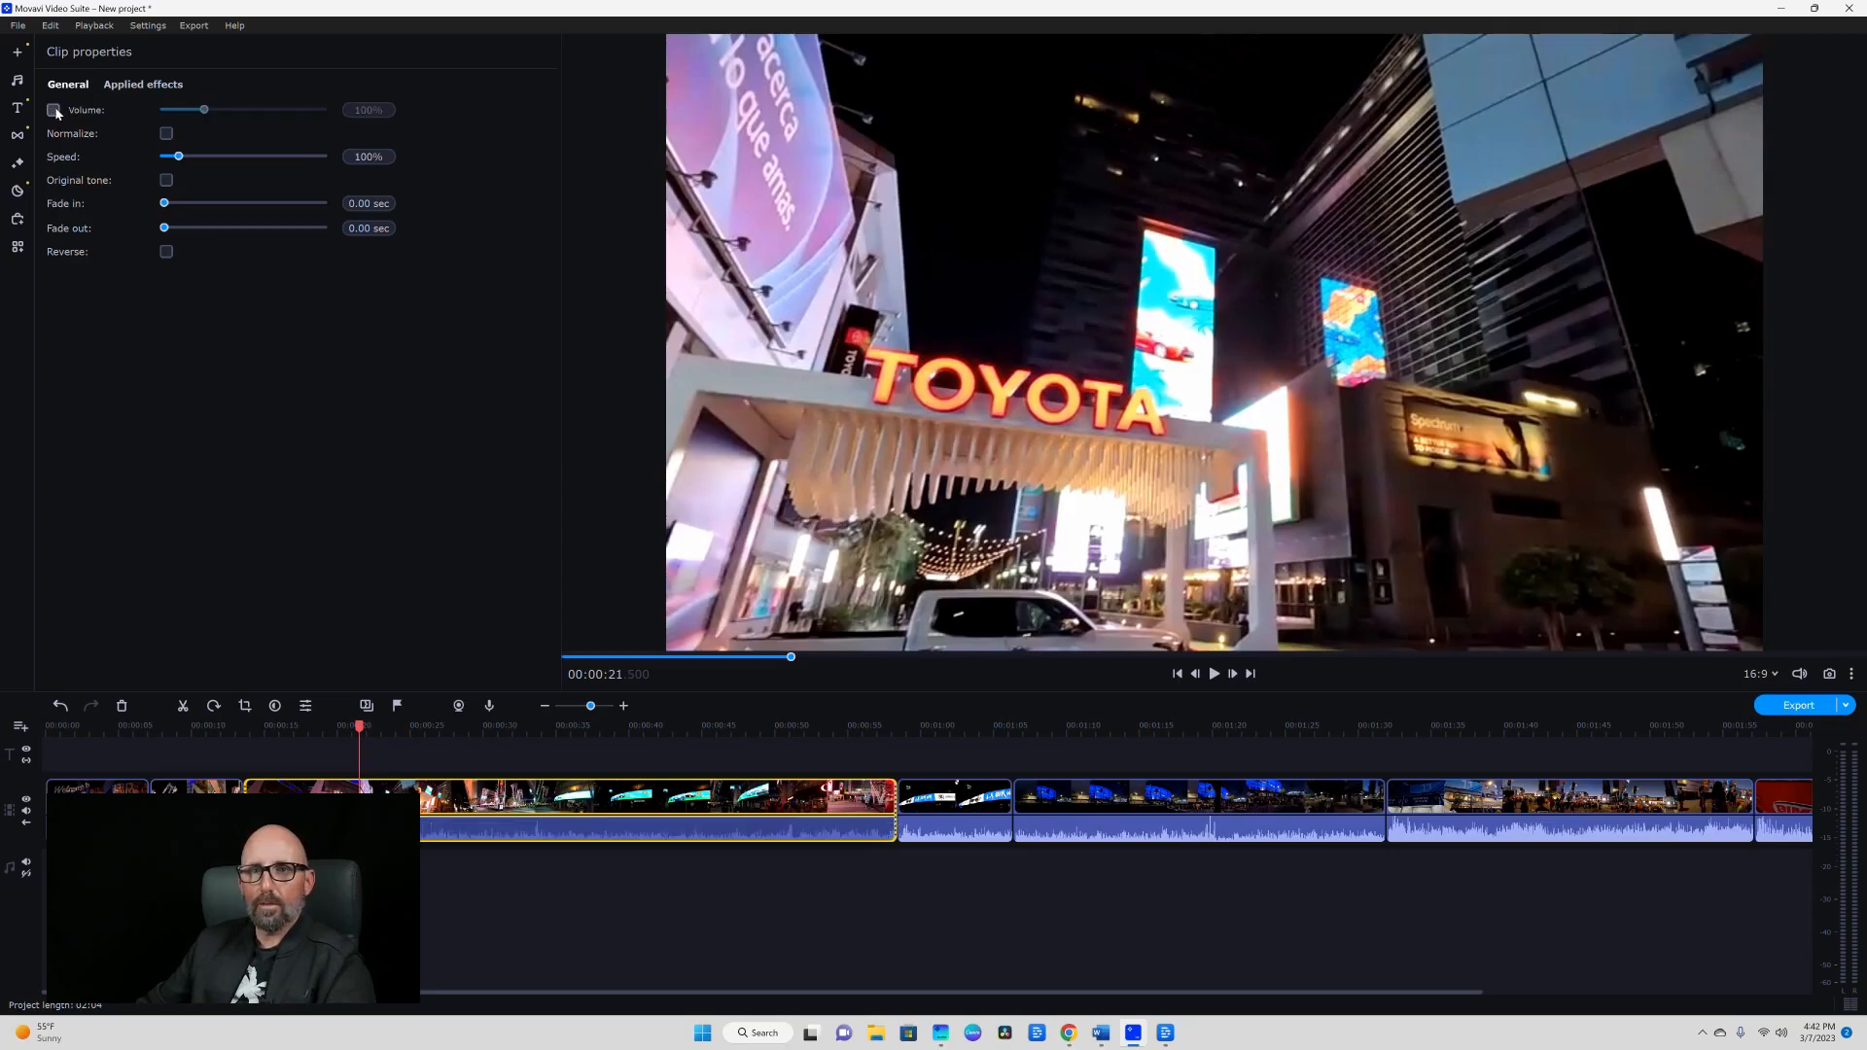
Split the third clip at about 16.65 seconds, at the ESPN LA sign, and undo and redo the split.
{"action": "left_click_drag", "start_coordinate": [357, 726], "coordinate": [288, 711]}
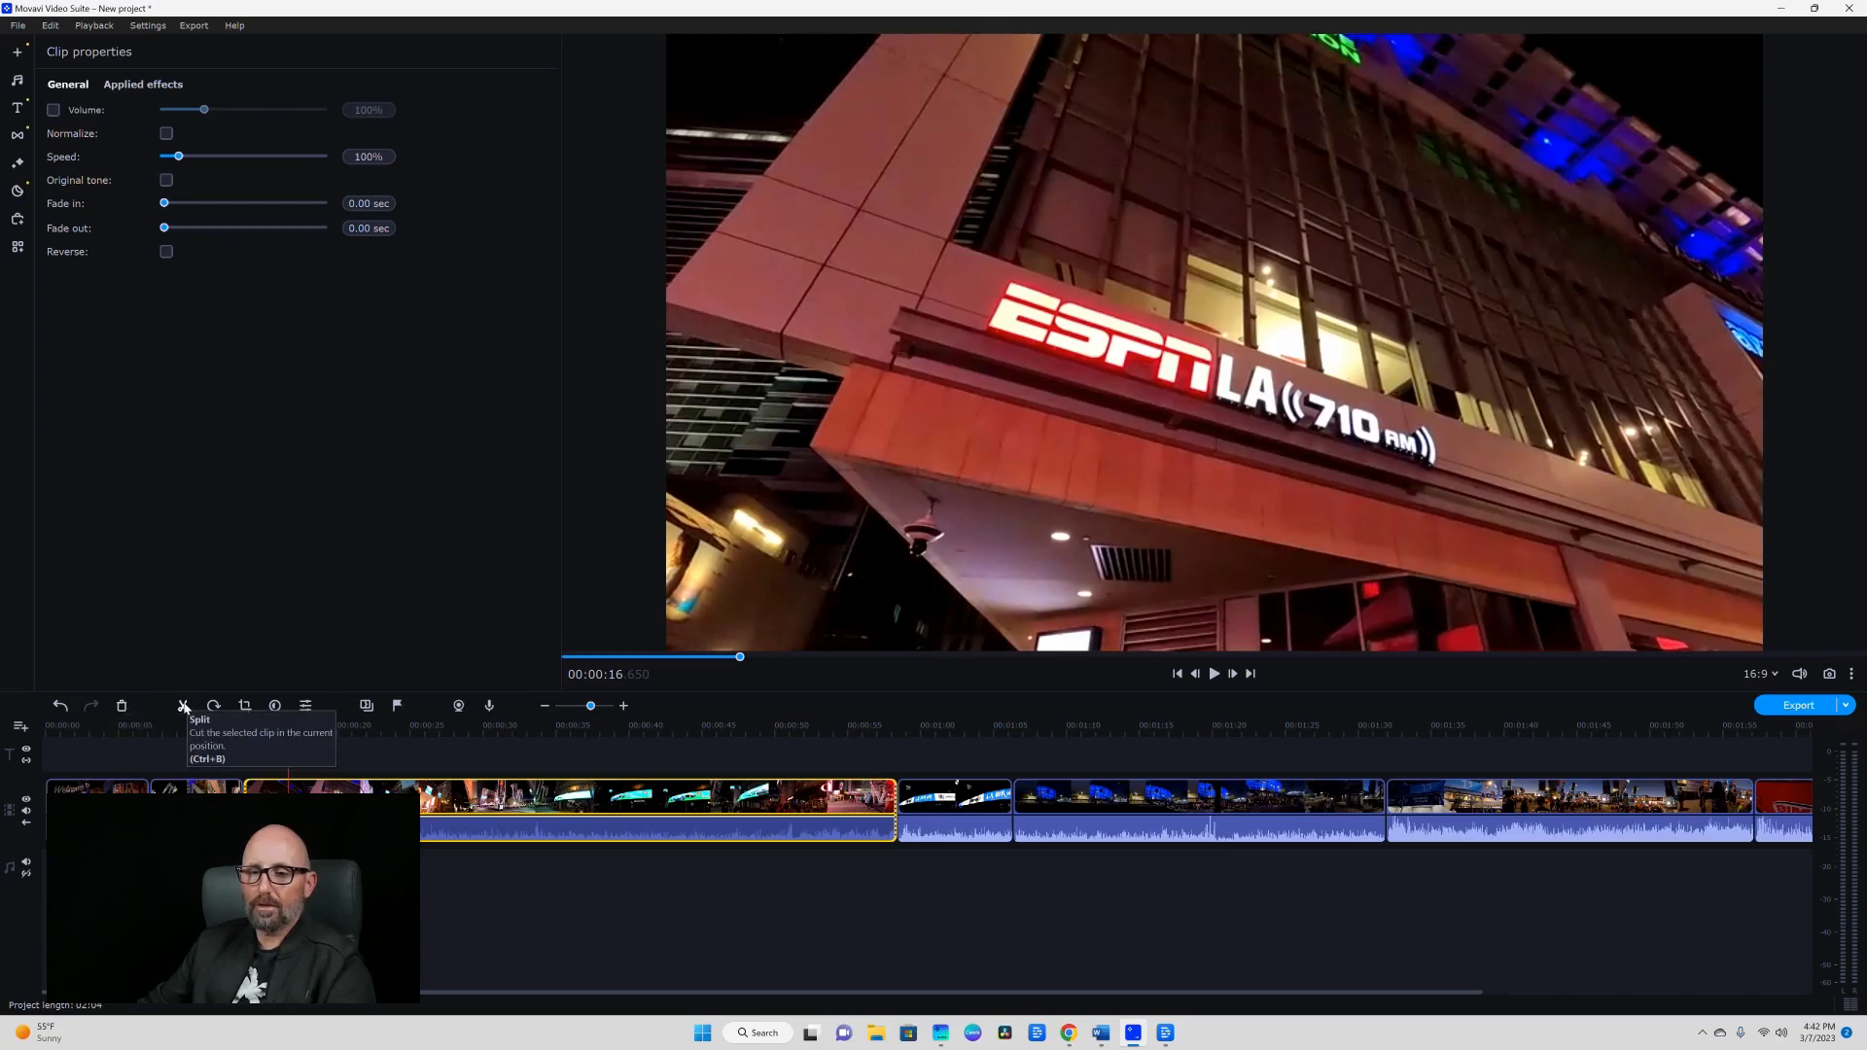
{"action": "left_click", "coordinate": [184, 706]}
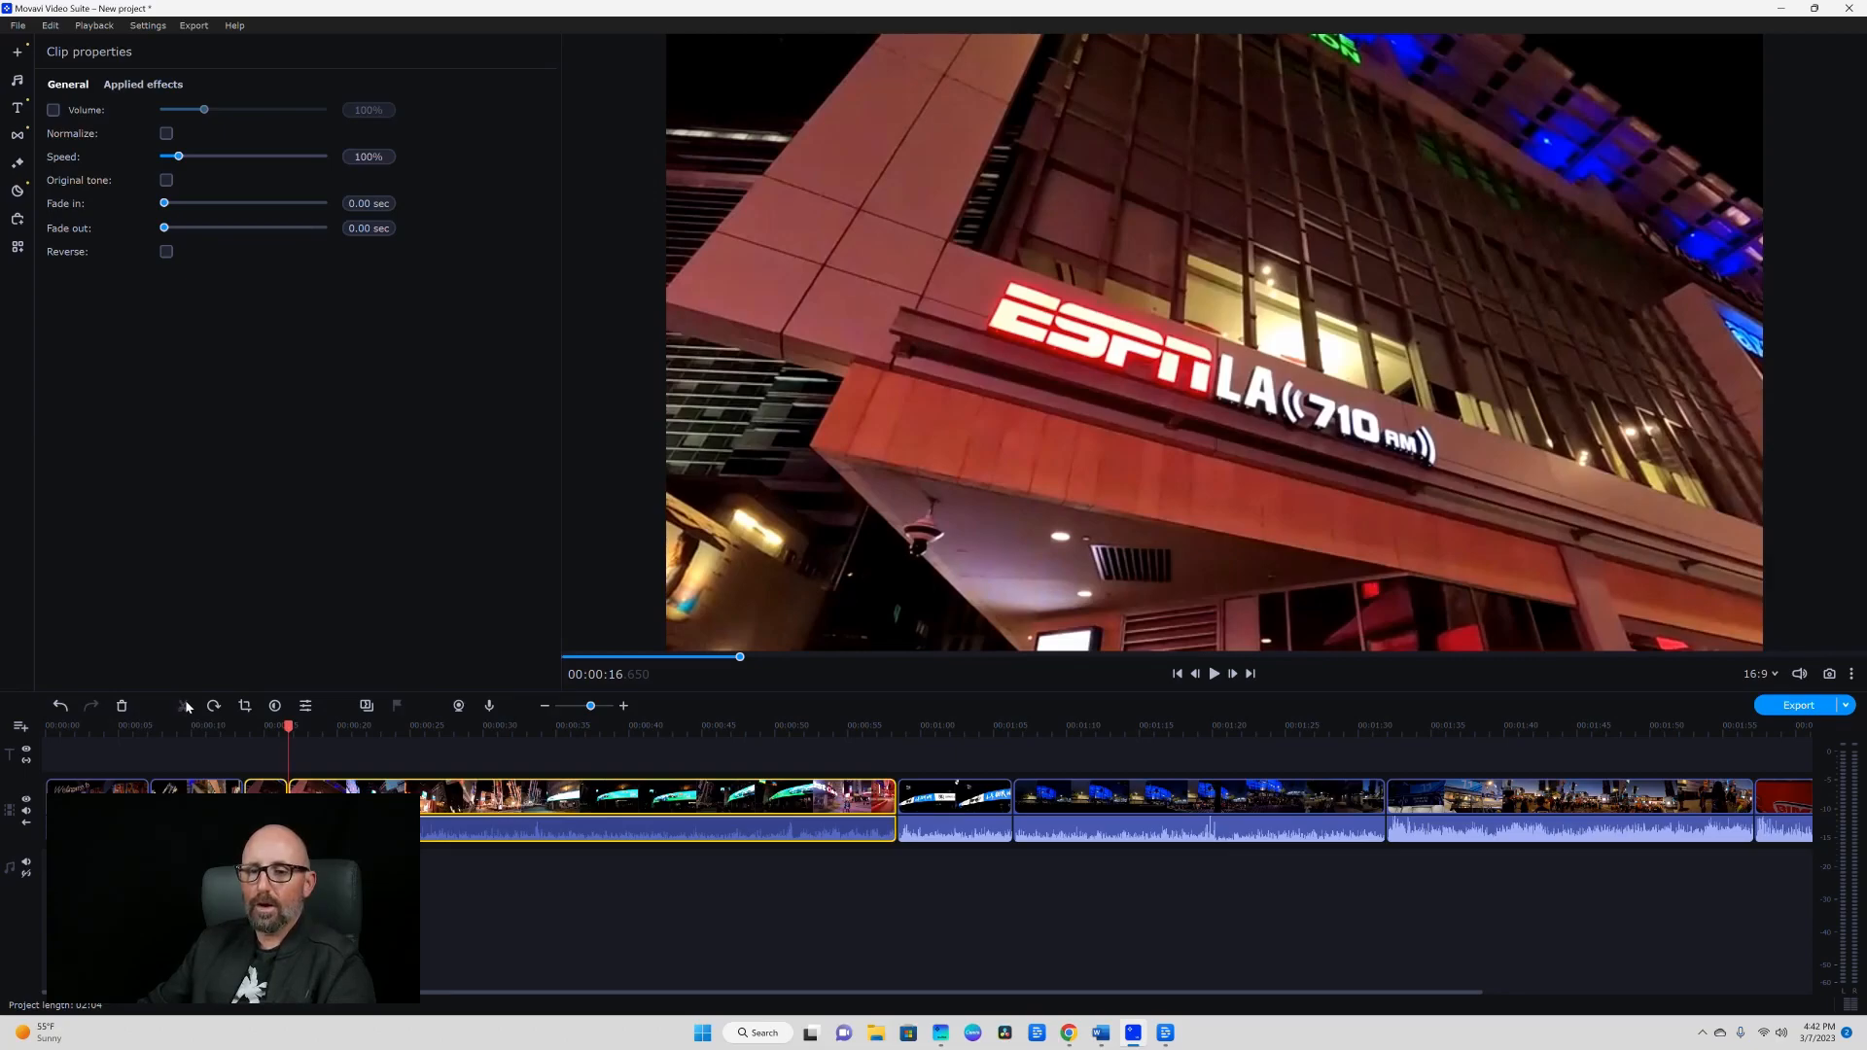
{"action": "left_click", "coordinate": [59, 707]}
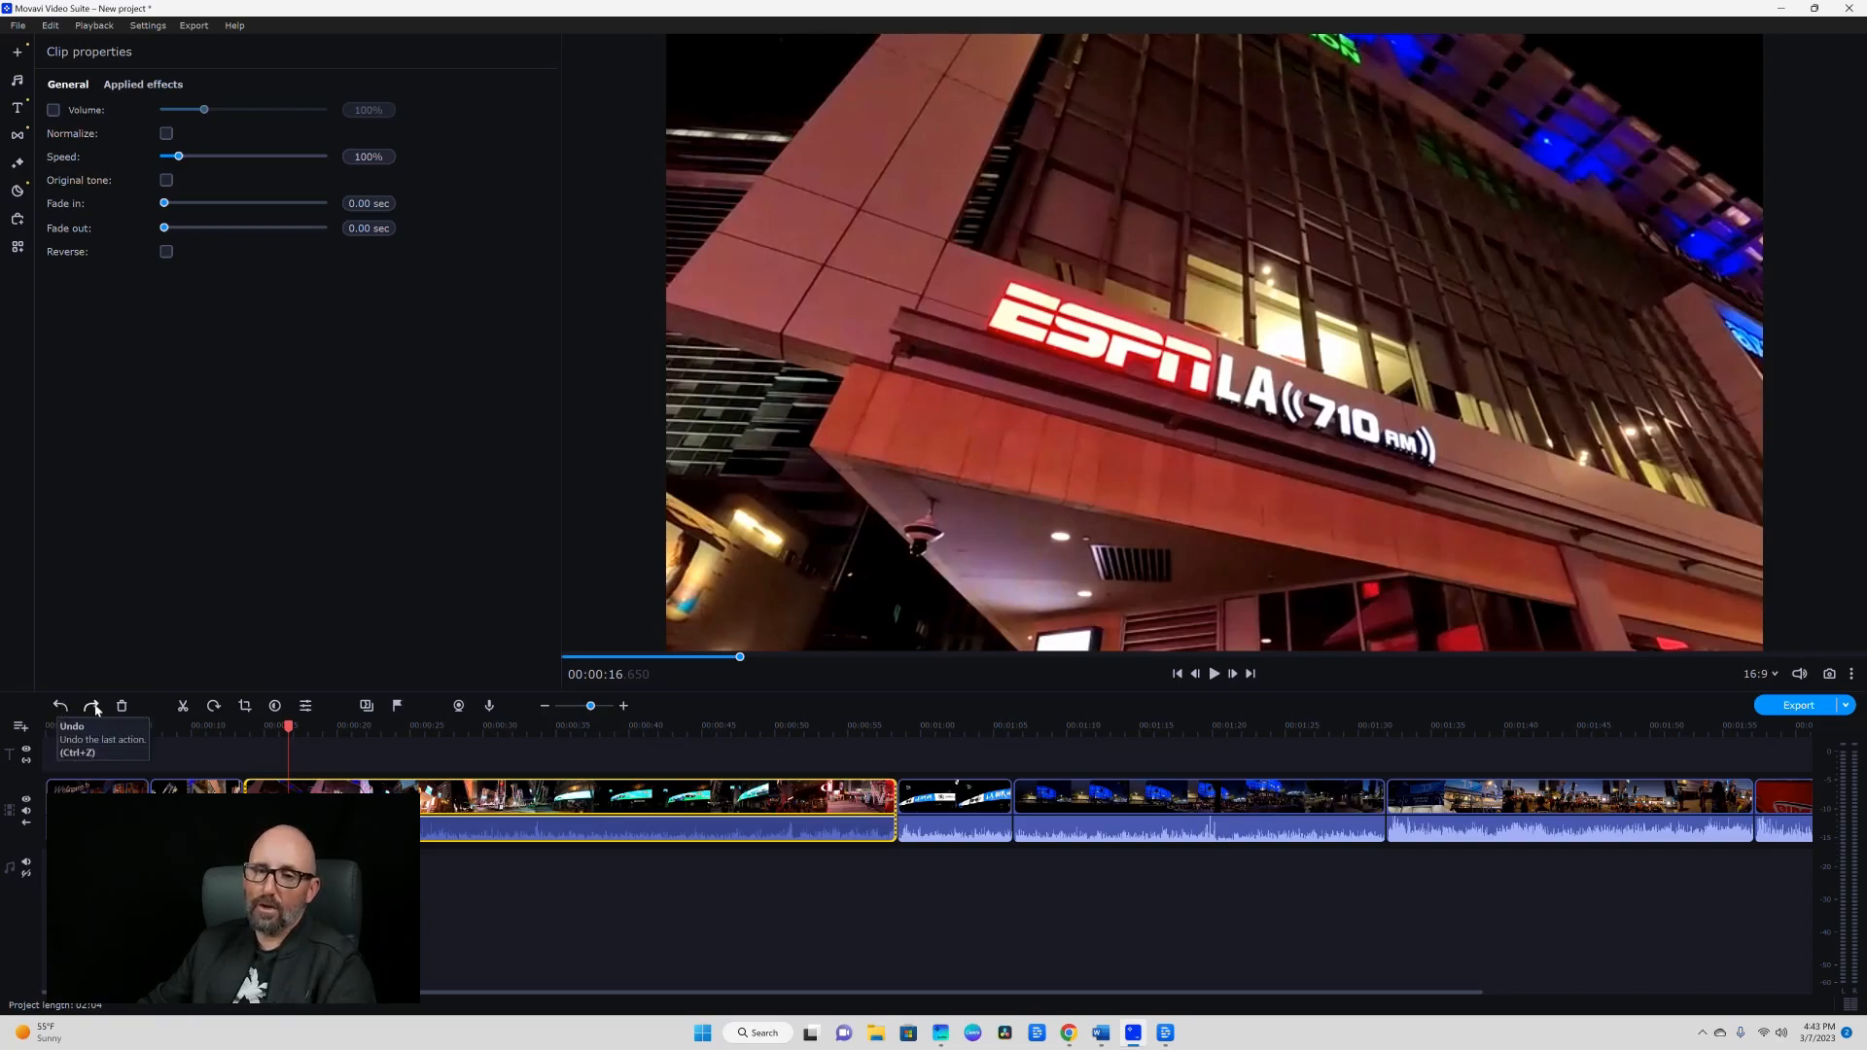
{"action": "left_click", "coordinate": [93, 707]}
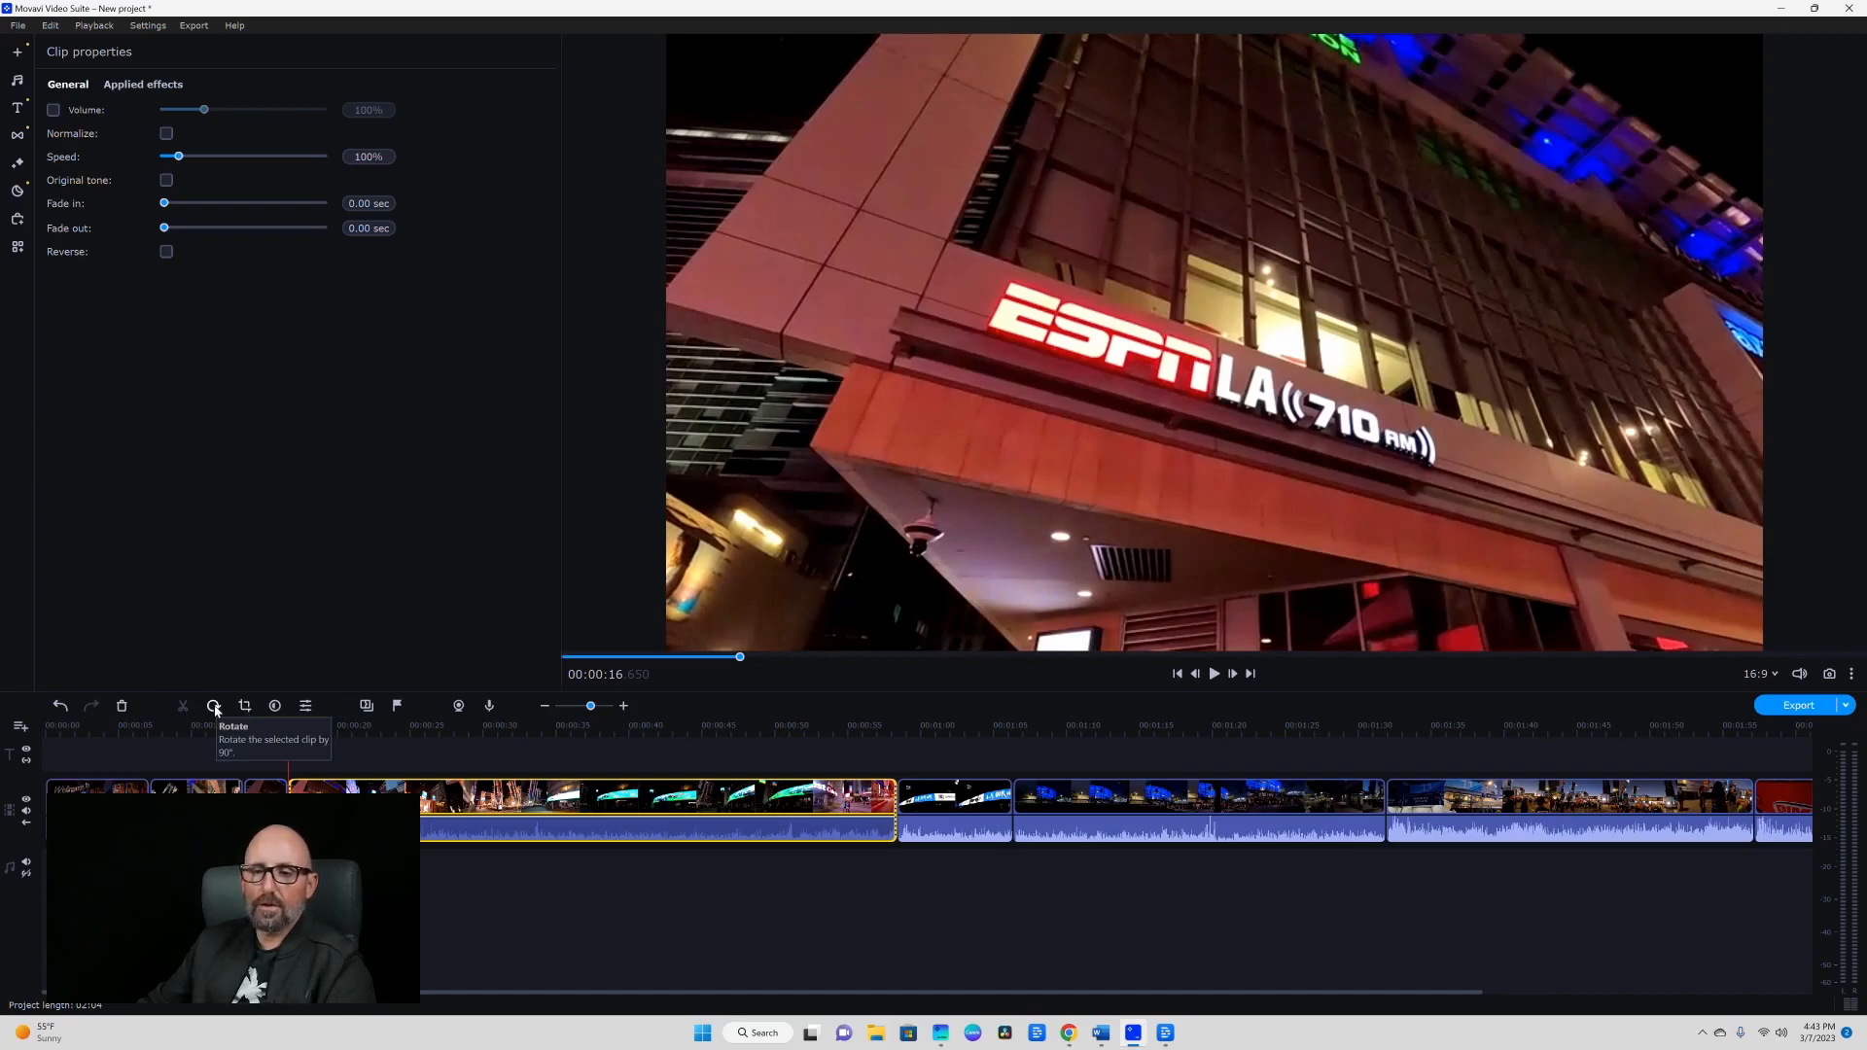
Rotate the part after the split through a full turn in 90° increments.
{"action": "left_click", "coordinate": [215, 707]}
{"action": "left_click", "coordinate": [215, 707]}
{"action": "left_click", "coordinate": [215, 707]}
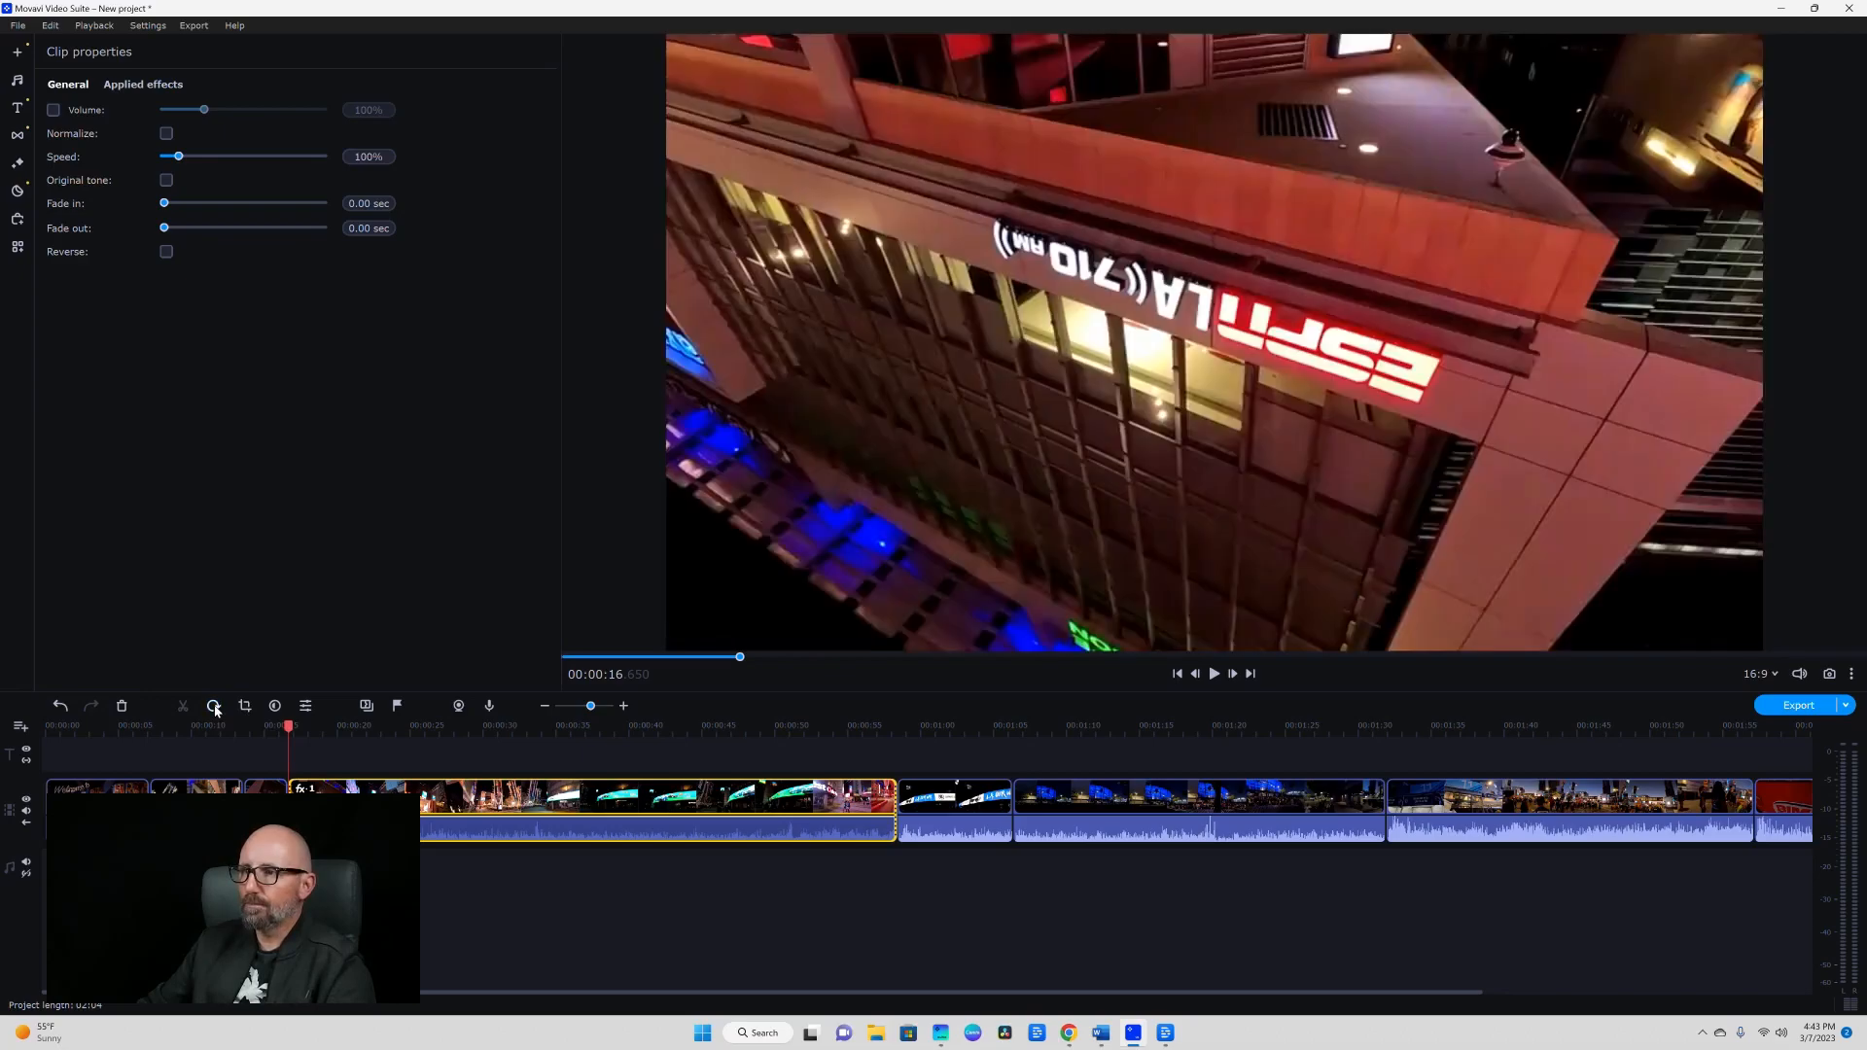
{"action": "left_click", "coordinate": [215, 707]}
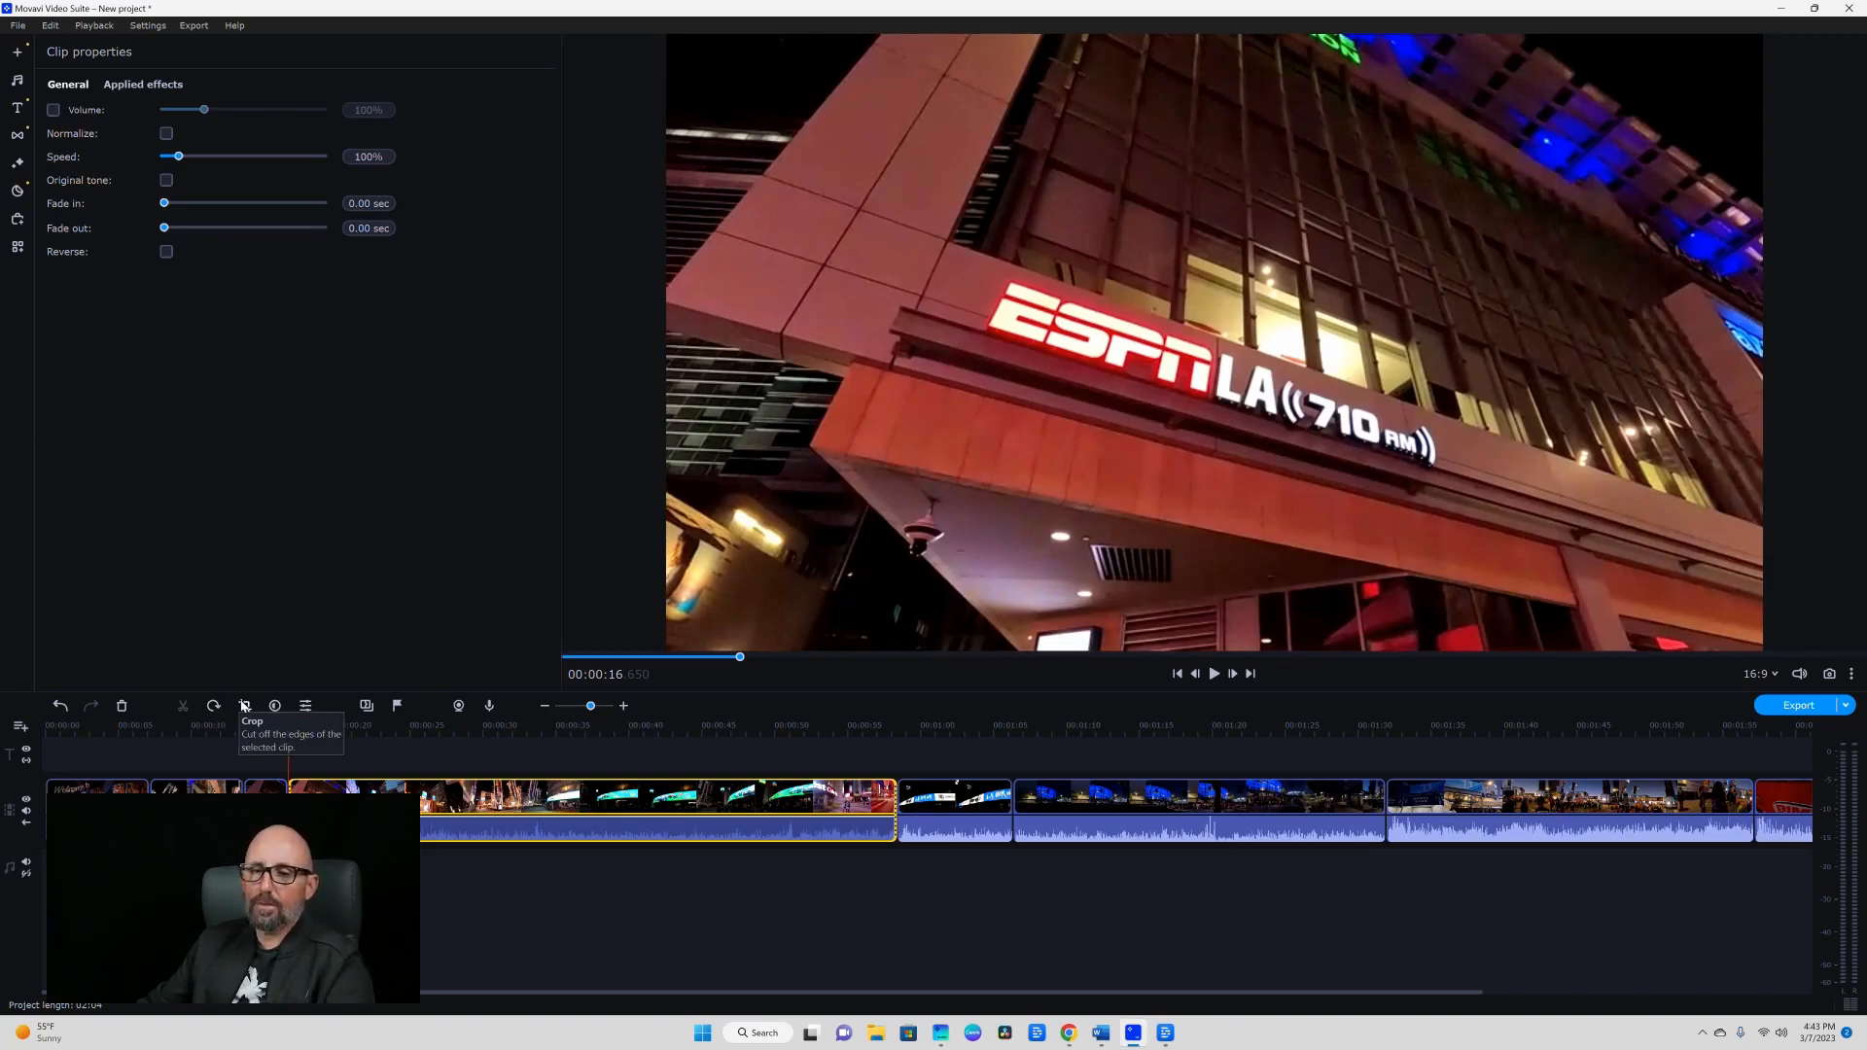
Crop the part after the split around the ESPN LA sign and play across the cut to preview the framing.
{"action": "left_click", "coordinate": [244, 707]}
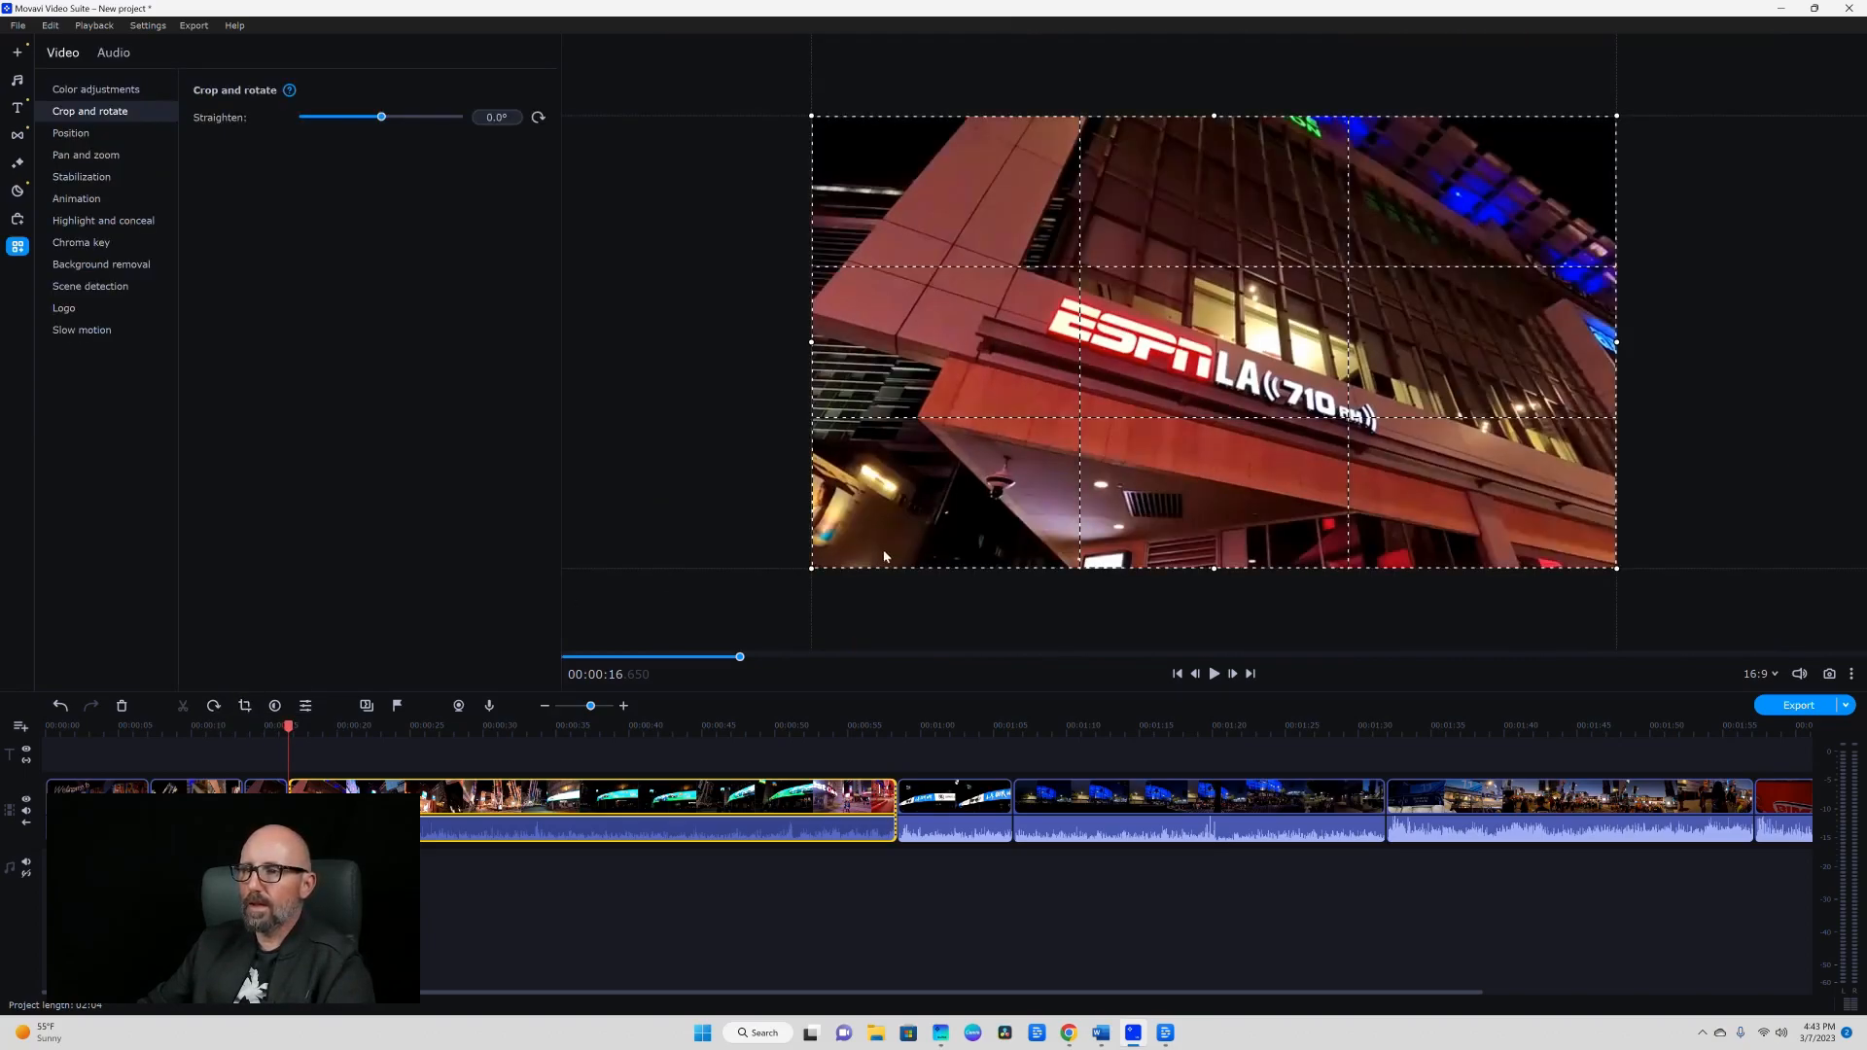
{"action": "left_click_drag", "start_coordinate": [810, 570], "coordinate": [1005, 459]}
{"action": "left_click_drag", "start_coordinate": [1266, 426], "coordinate": [1170, 474]}
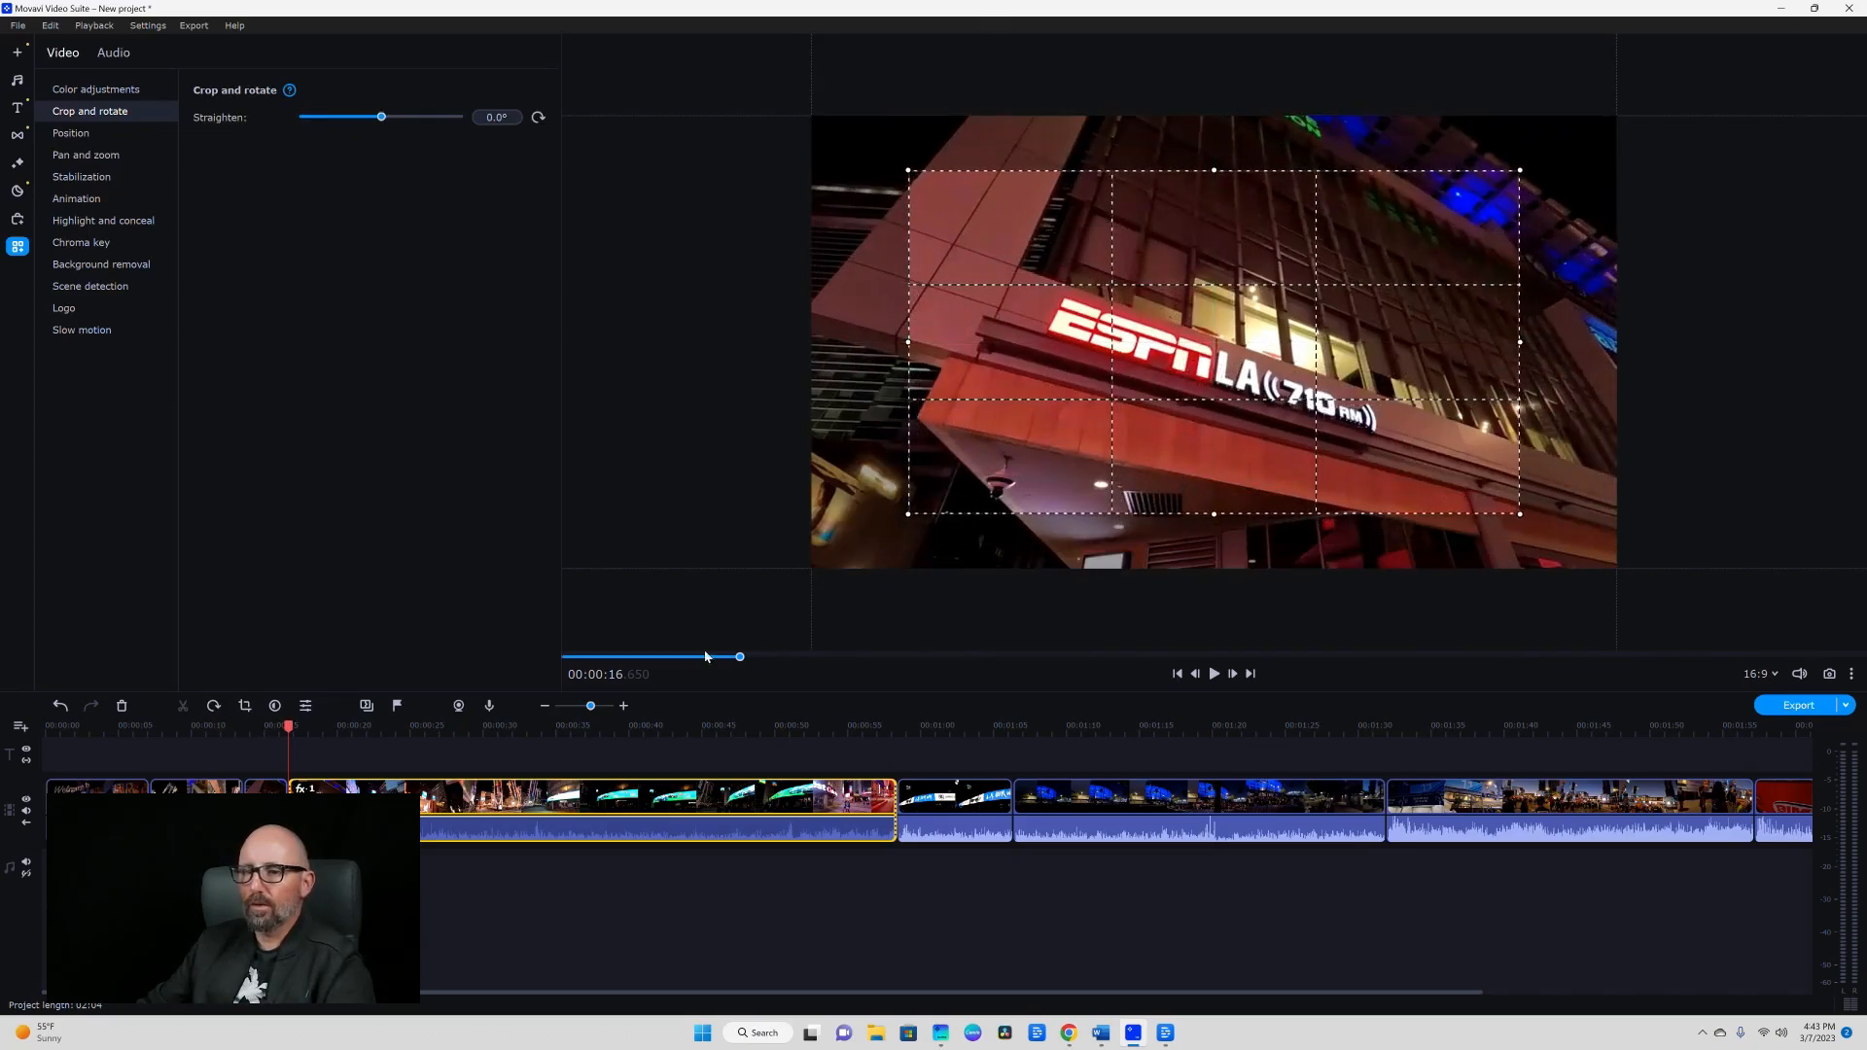
{"action": "left_click_drag", "start_coordinate": [290, 729], "coordinate": [236, 725]}
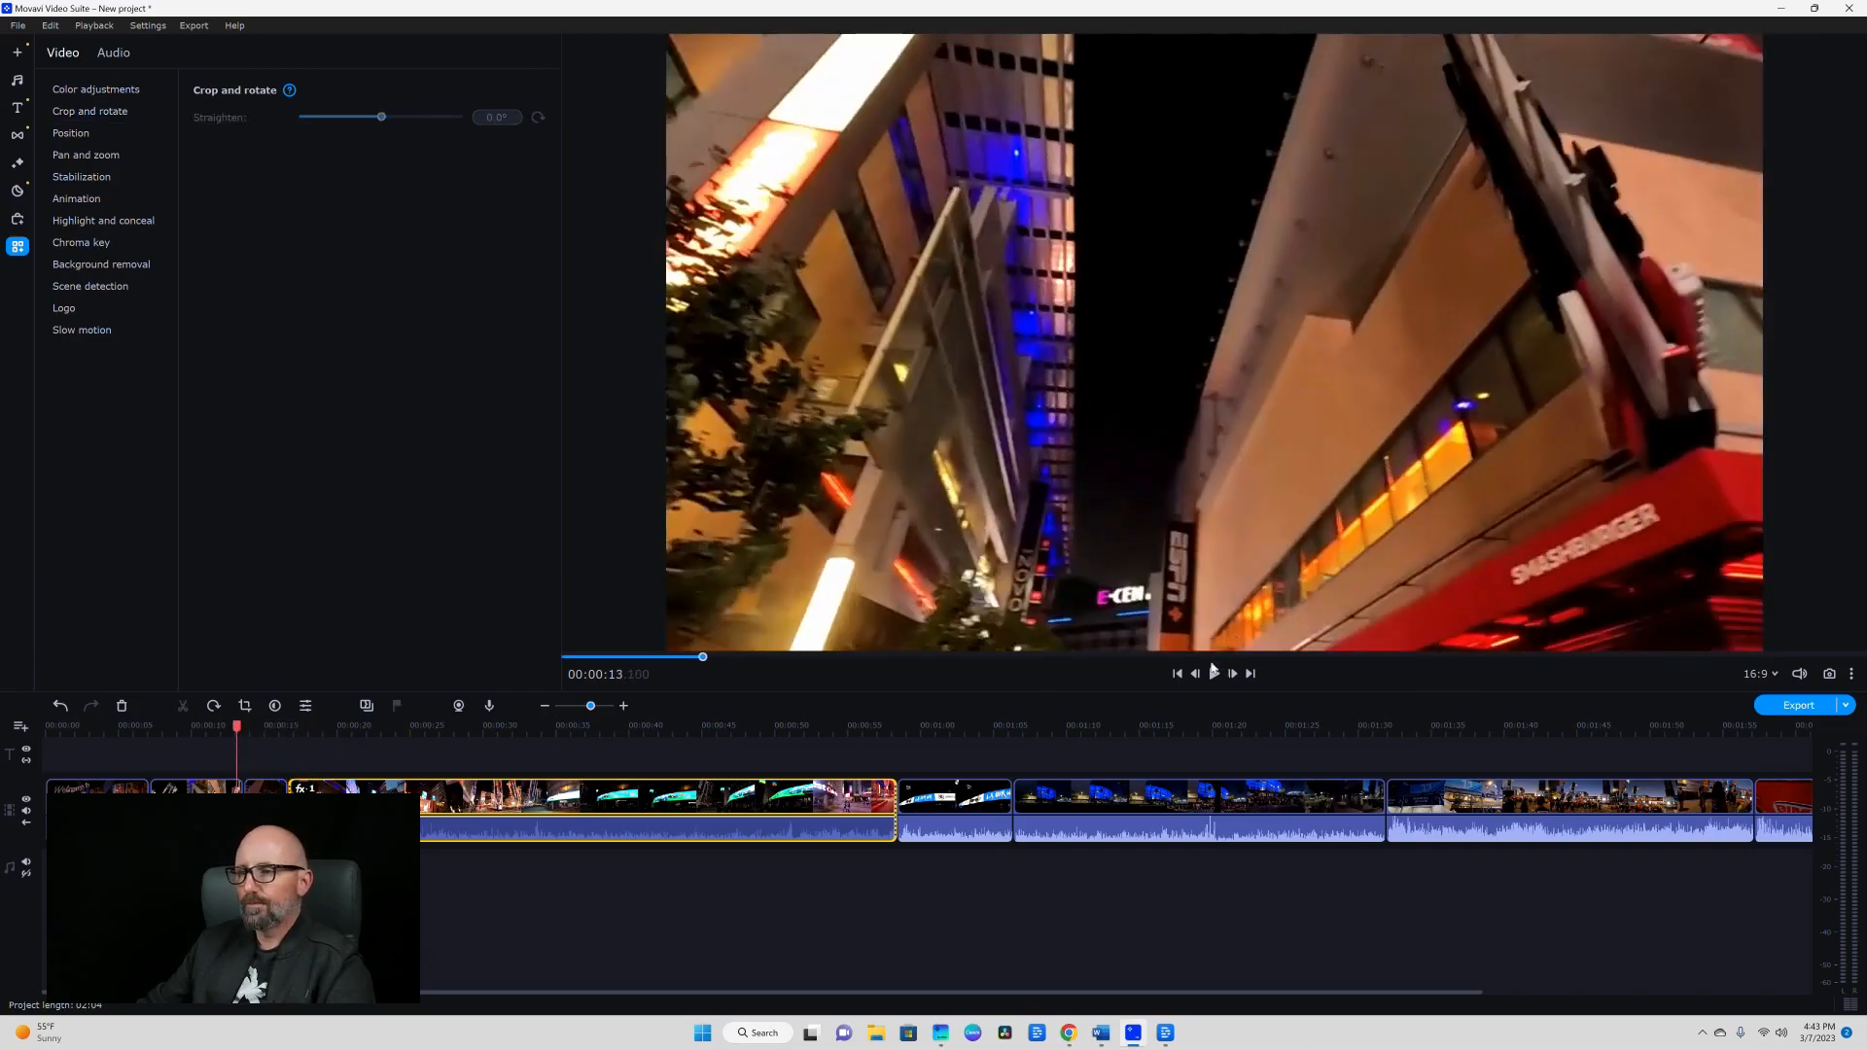
{"action": "left_click", "coordinate": [1214, 673]}
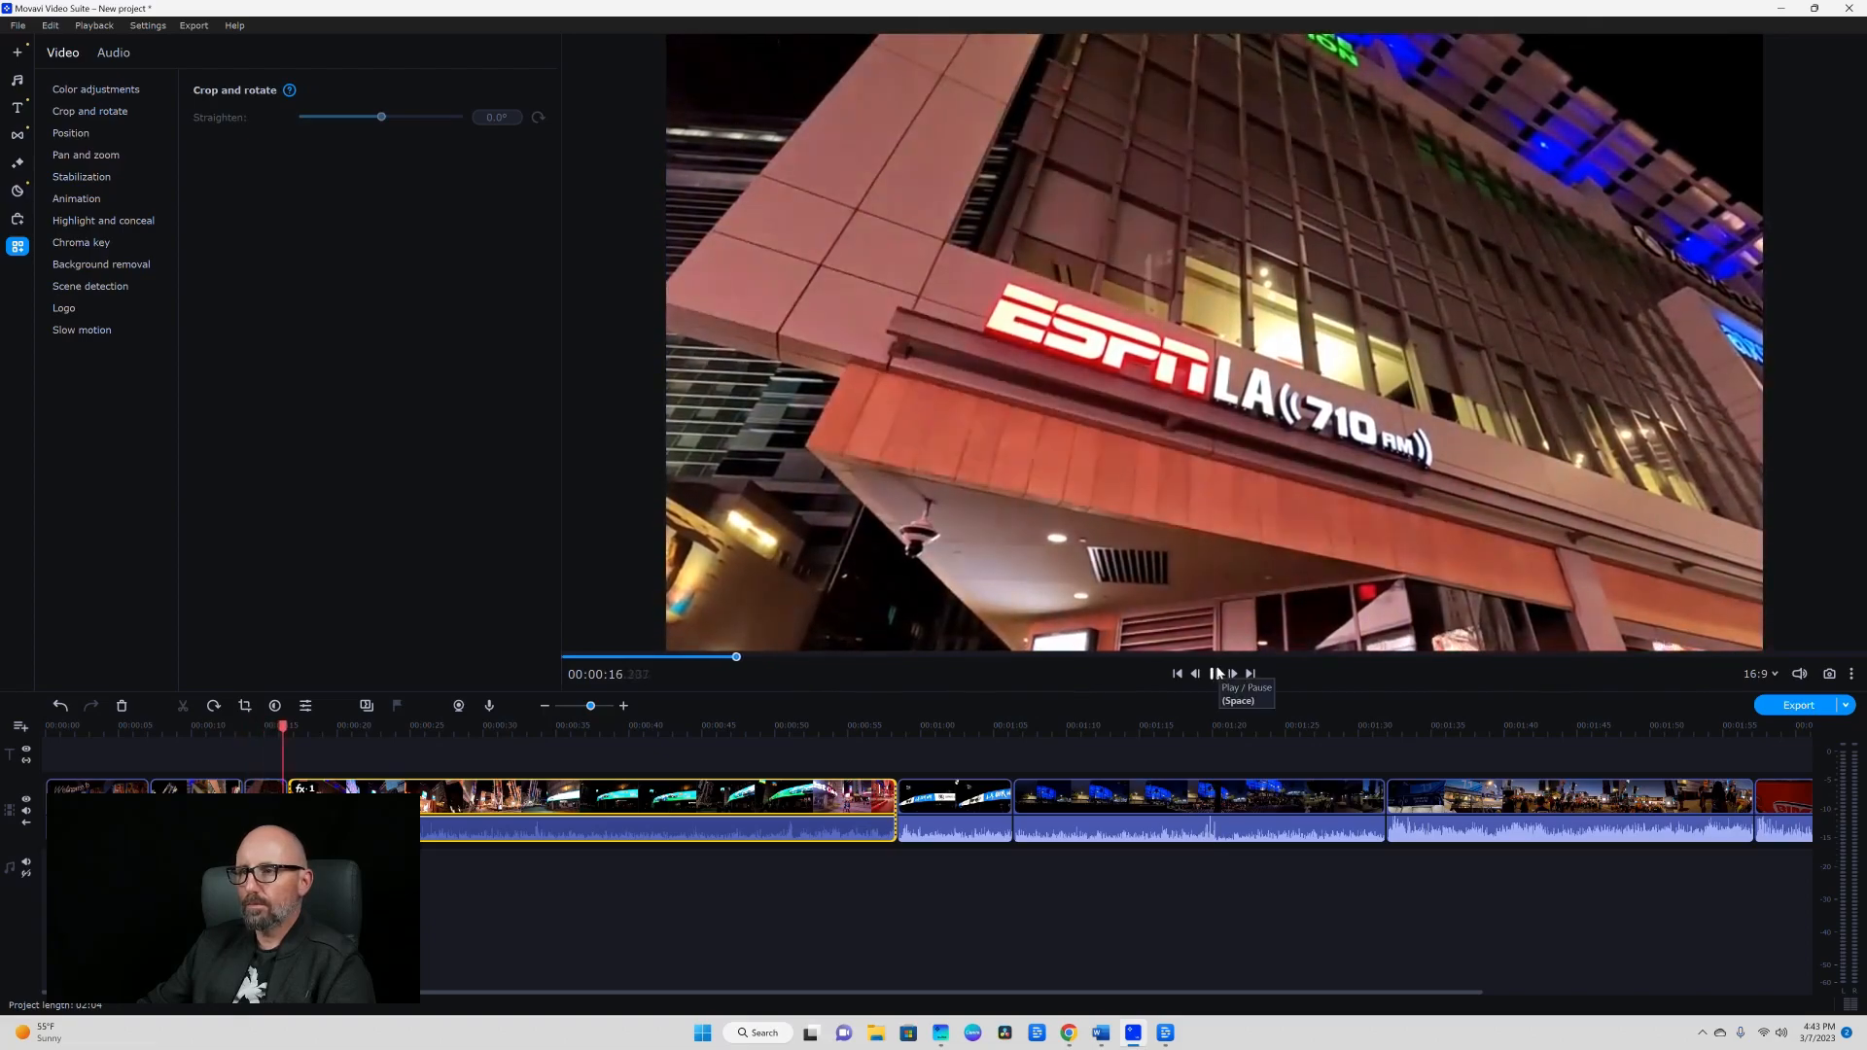
{"action": "left_click", "coordinate": [1216, 673]}
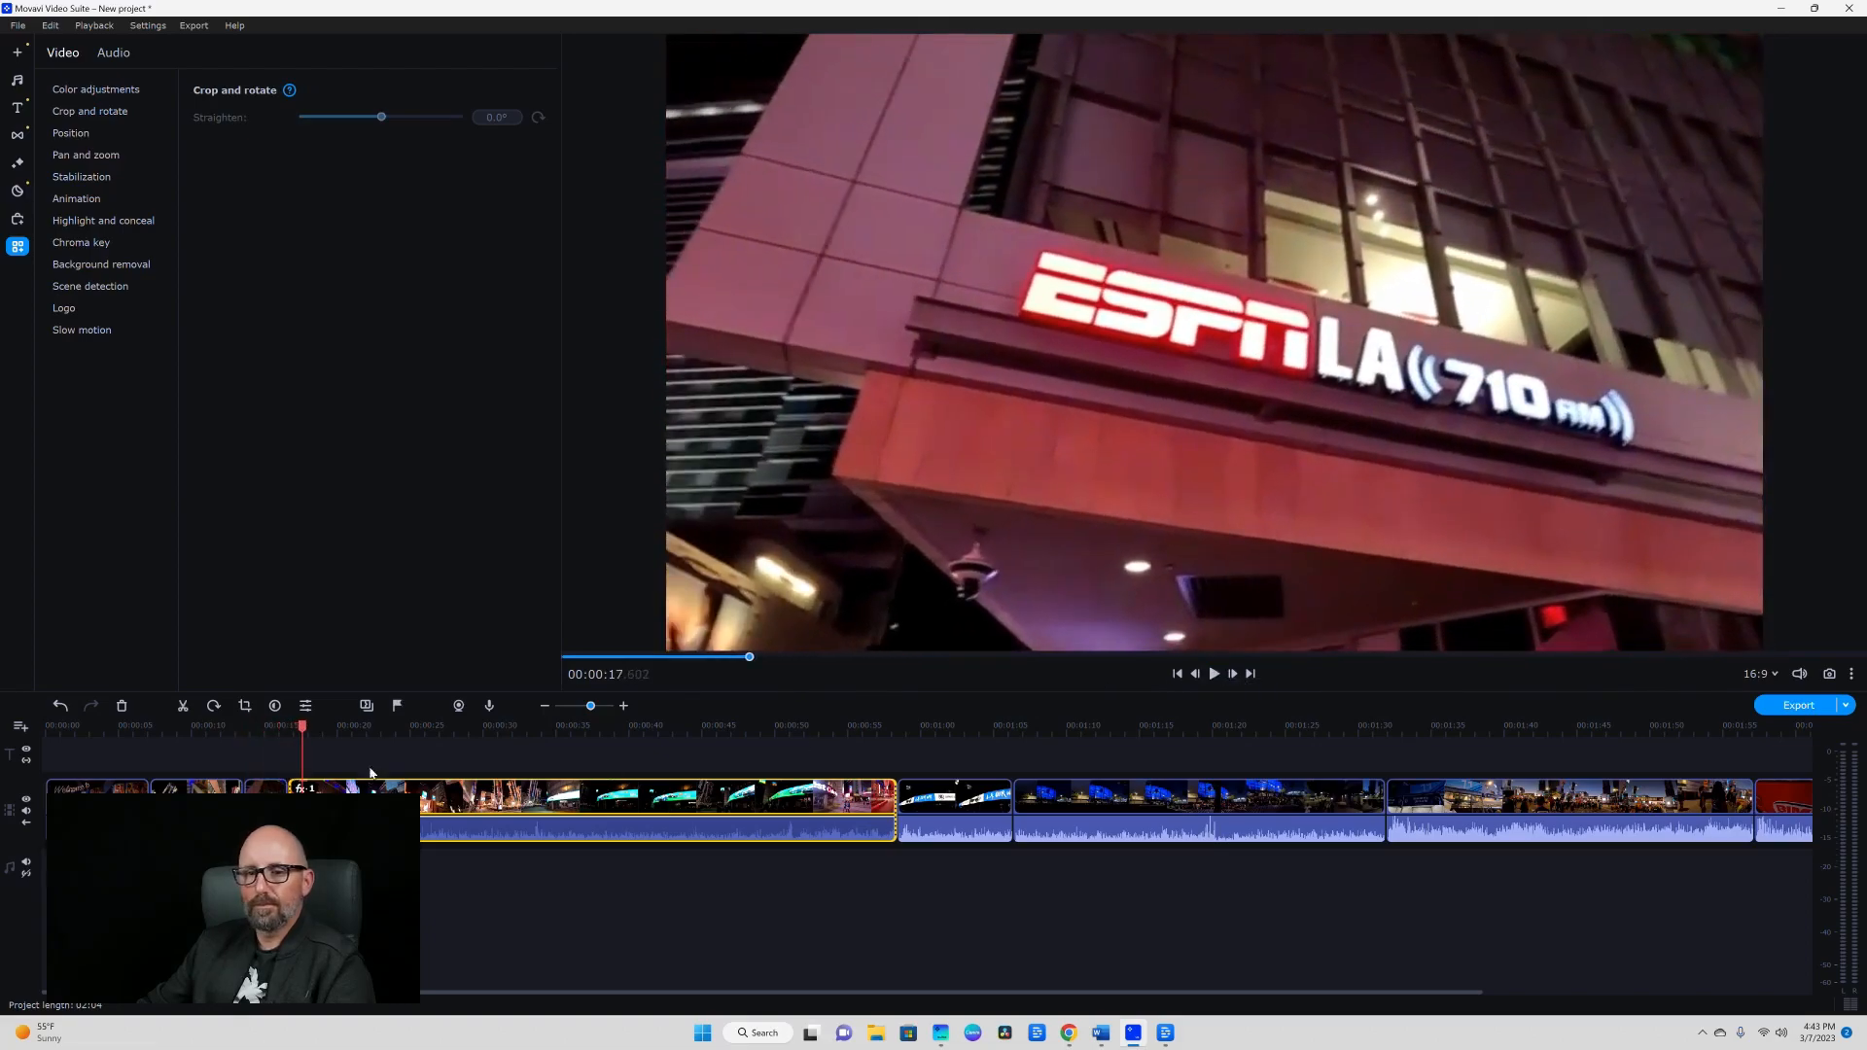
Undo the last crop adjustment and remove the Crop effect from the clip's applied effects.
{"action": "left_click", "coordinate": [59, 705]}
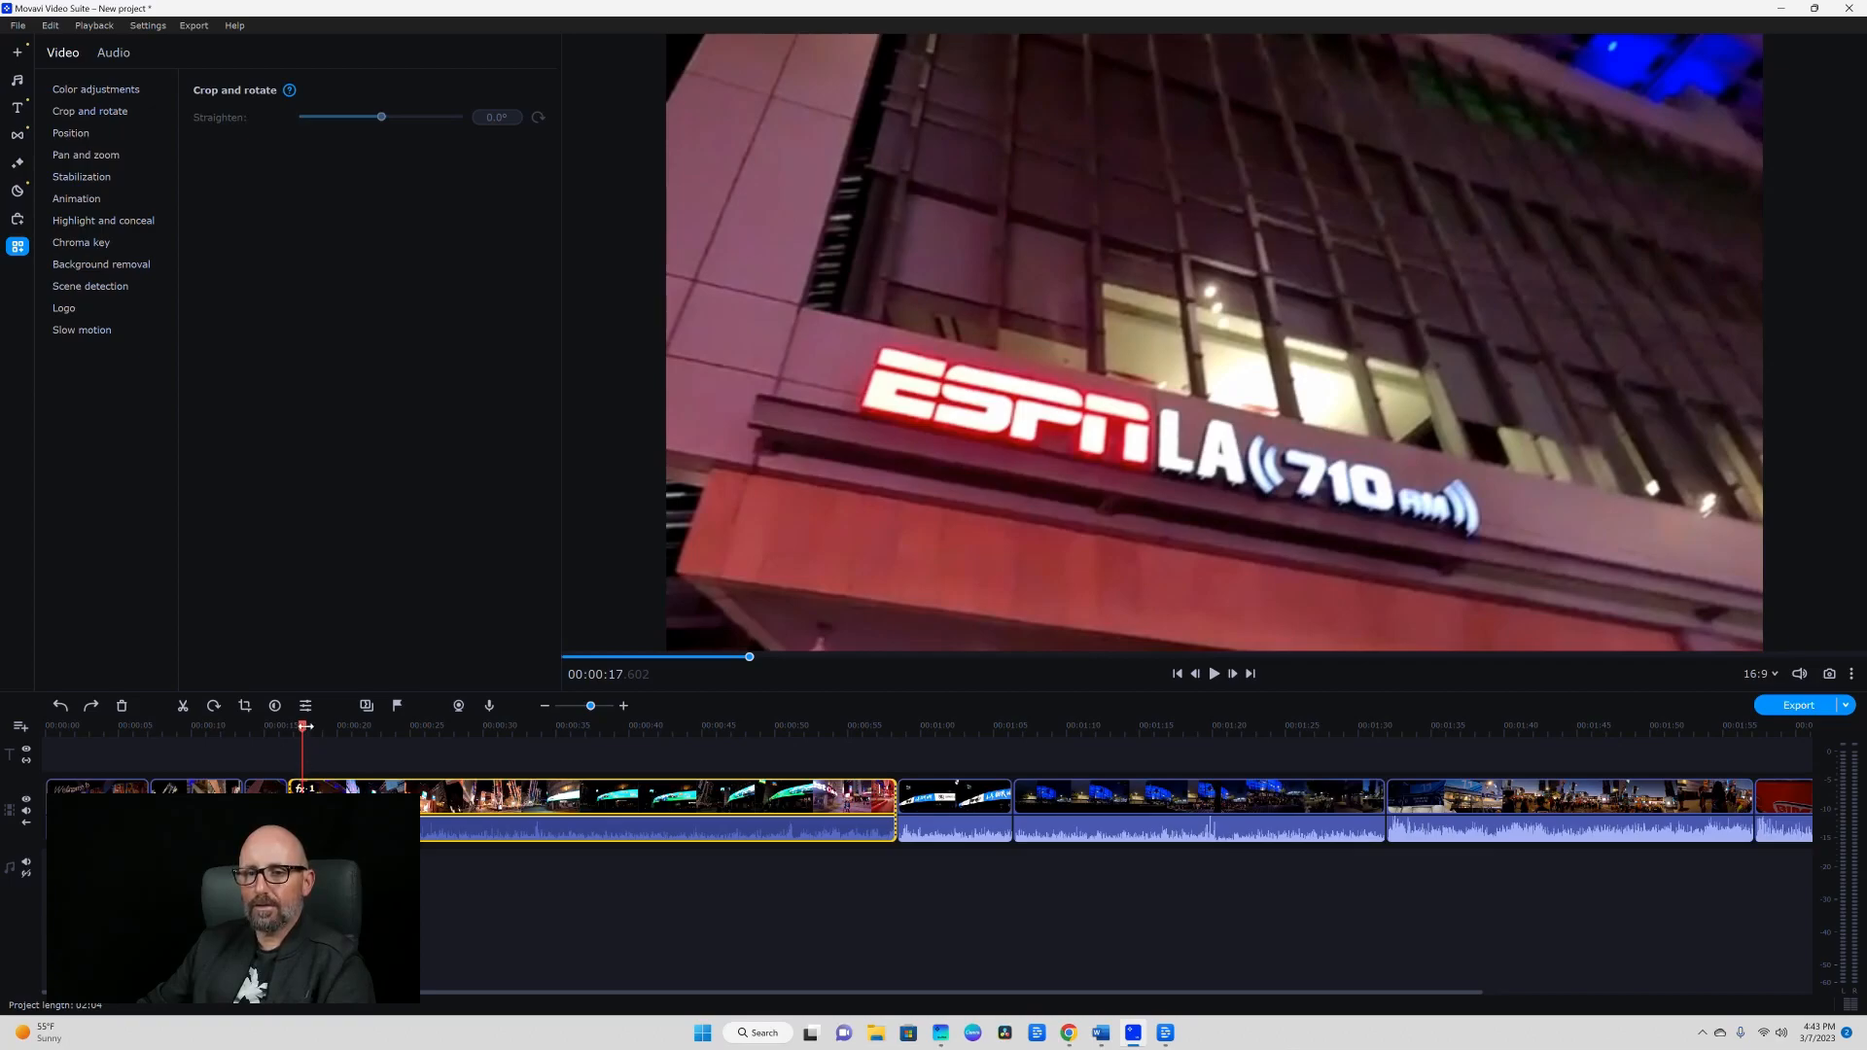
{"action": "left_click_drag", "start_coordinate": [305, 726], "coordinate": [339, 758]}
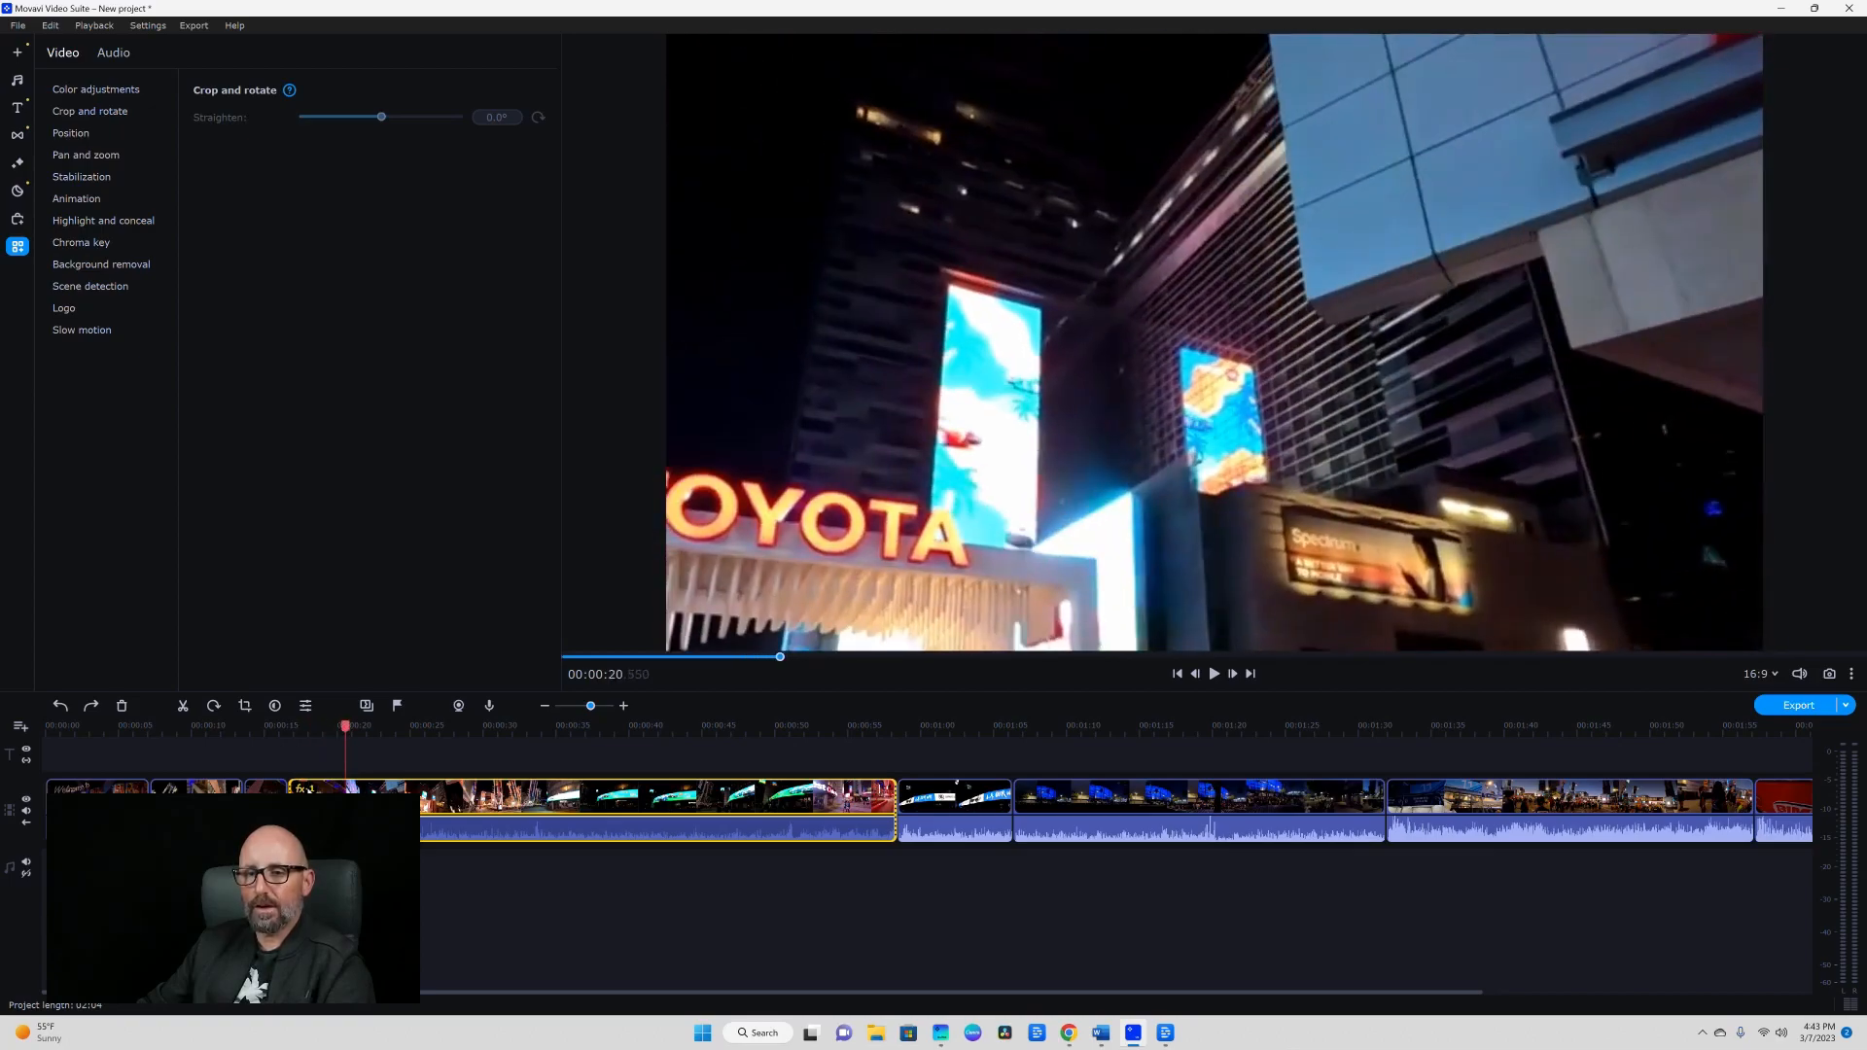
{"action": "left_click", "coordinate": [309, 791]}
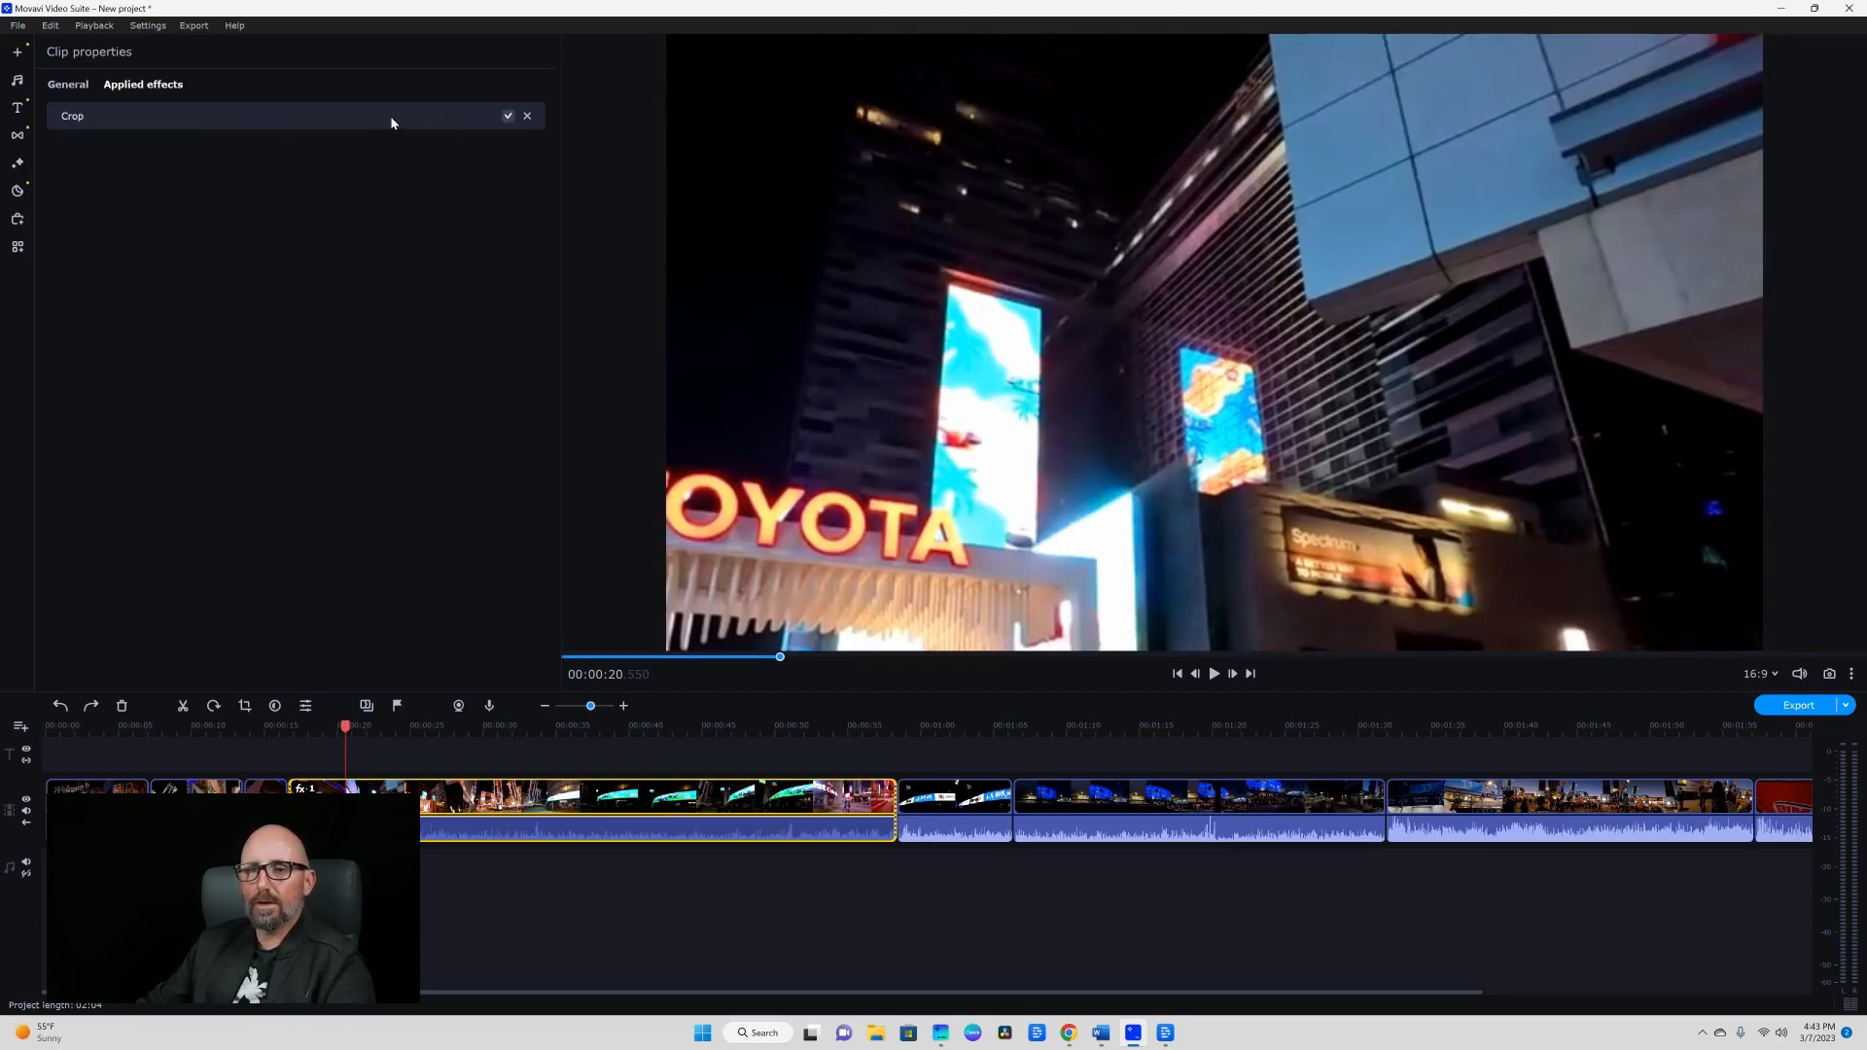
{"action": "left_click", "coordinate": [527, 116]}
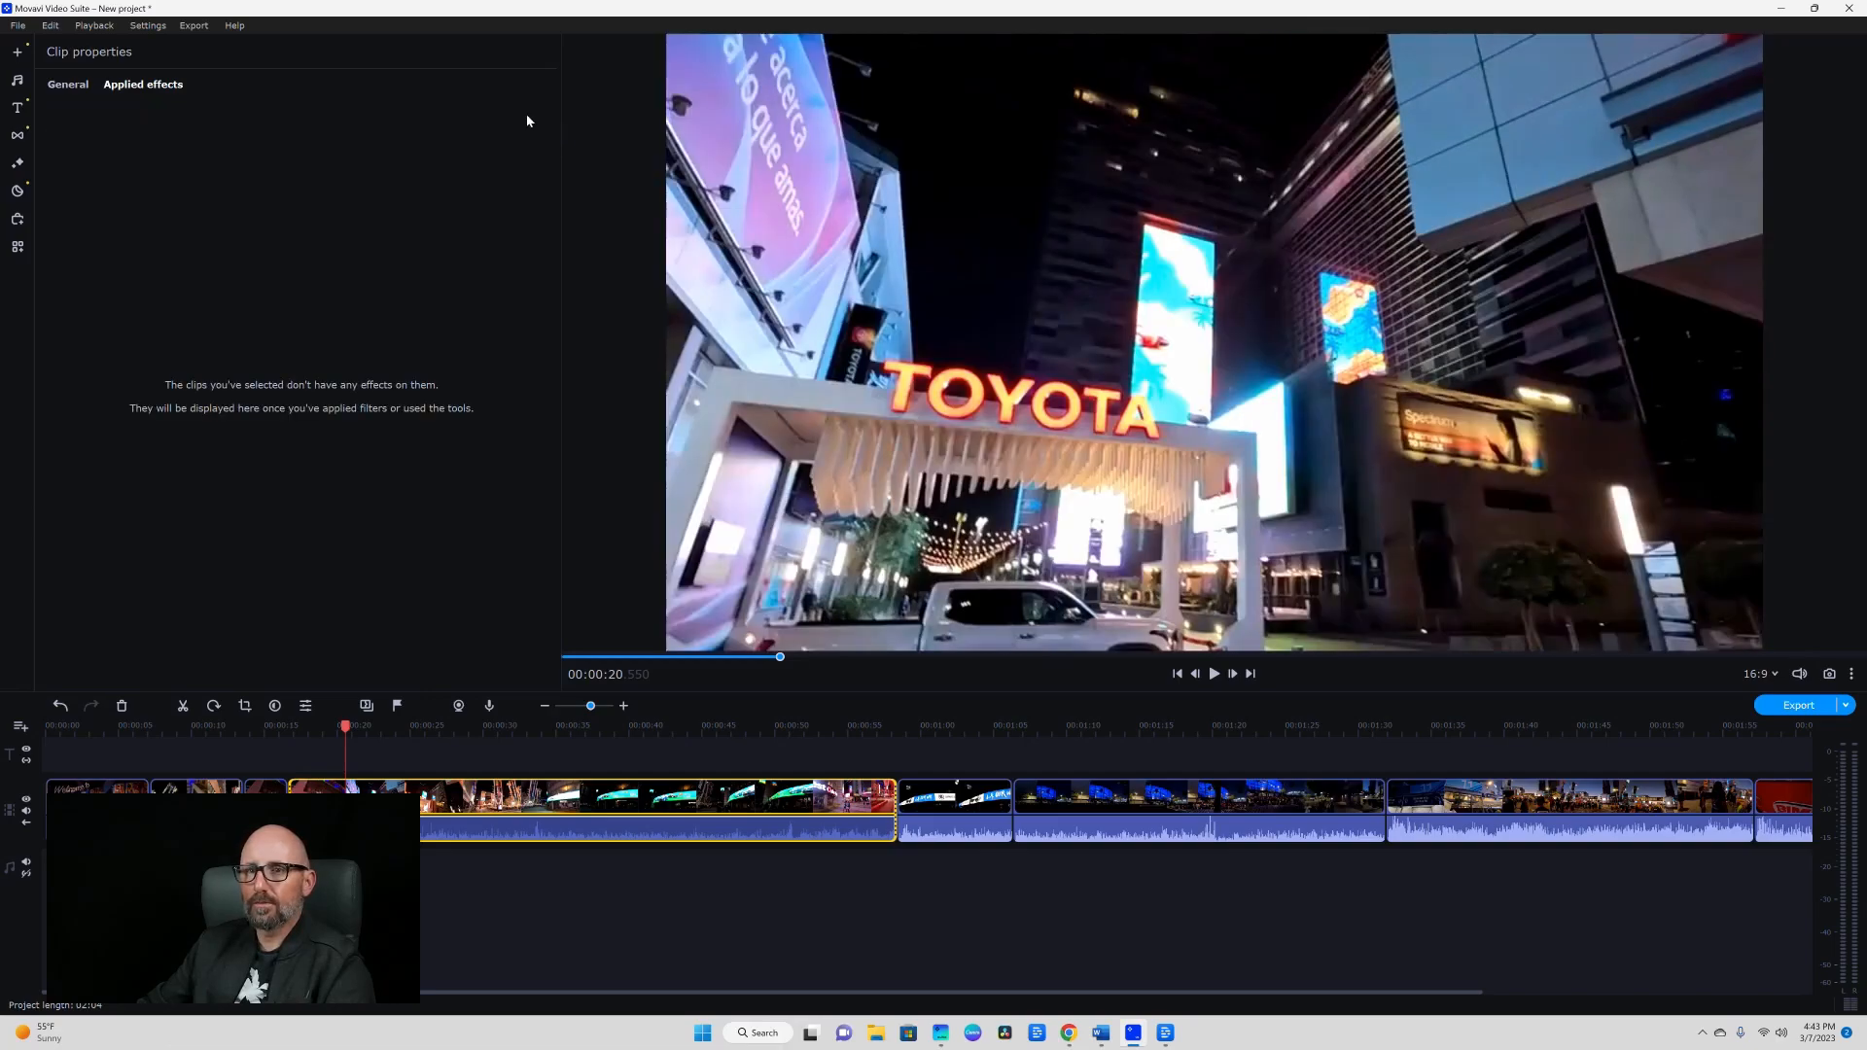
Trim the start of the part after the split to the frame at about 28.9 seconds.
{"action": "left_click_drag", "start_coordinate": [347, 731], "coordinate": [467, 673]}
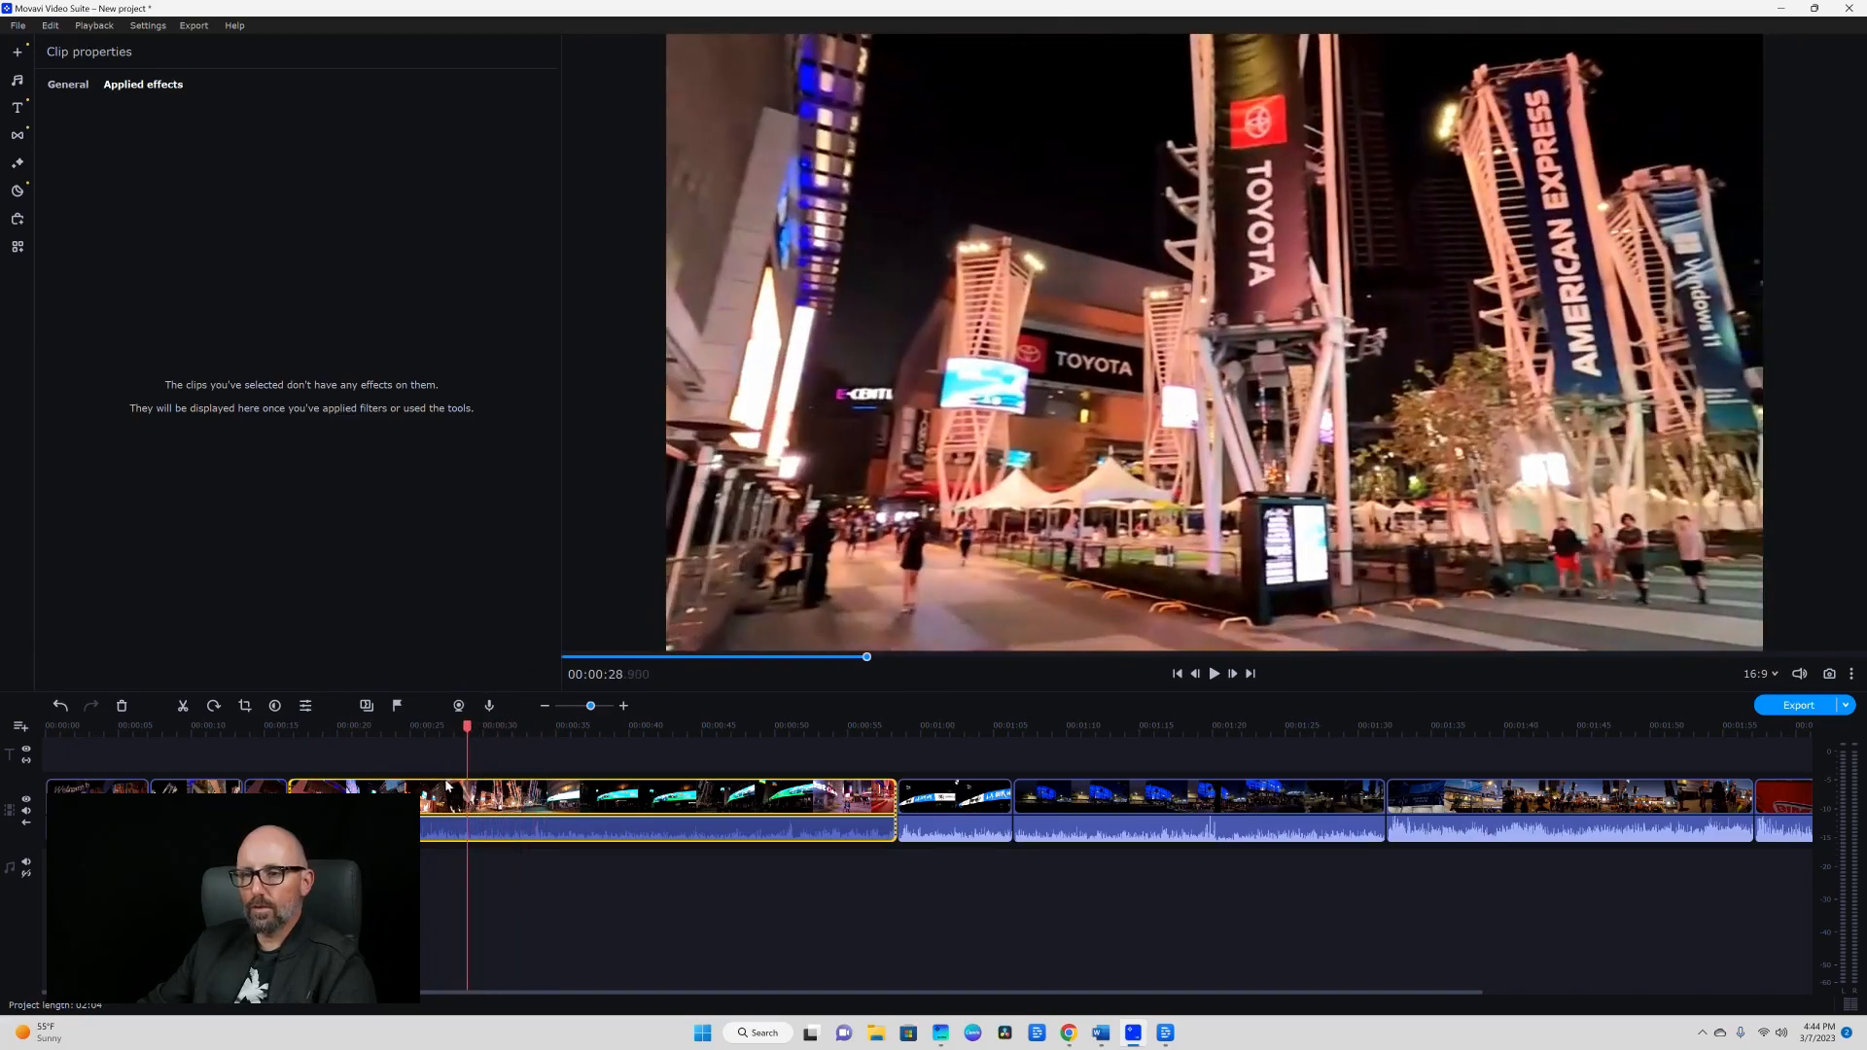
{"action": "left_click_drag", "start_coordinate": [290, 784], "coordinate": [465, 778]}
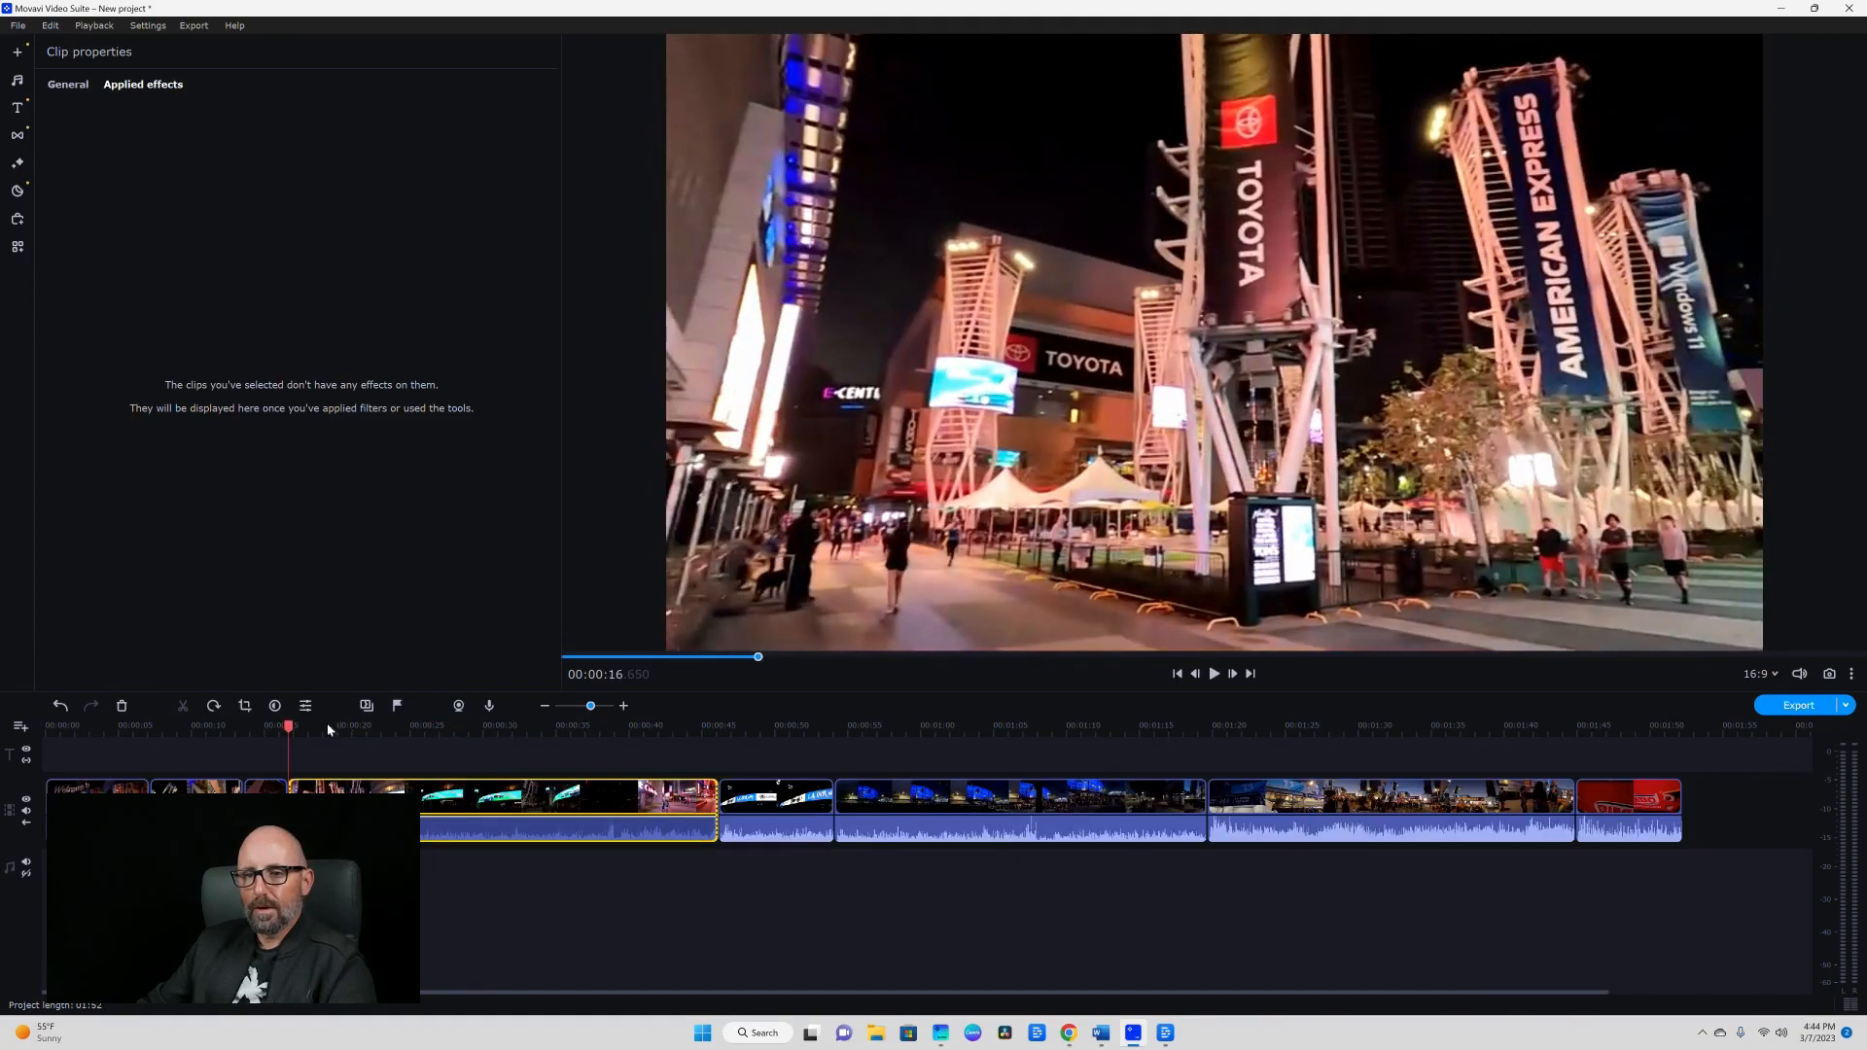
Split the selected clip at 00:00:27.650, then trim the second part to start at the frame at 00:00:37.500 and end at 00:00:33.950.
{"action": "left_click_drag", "start_coordinate": [290, 725], "coordinate": [449, 724]}
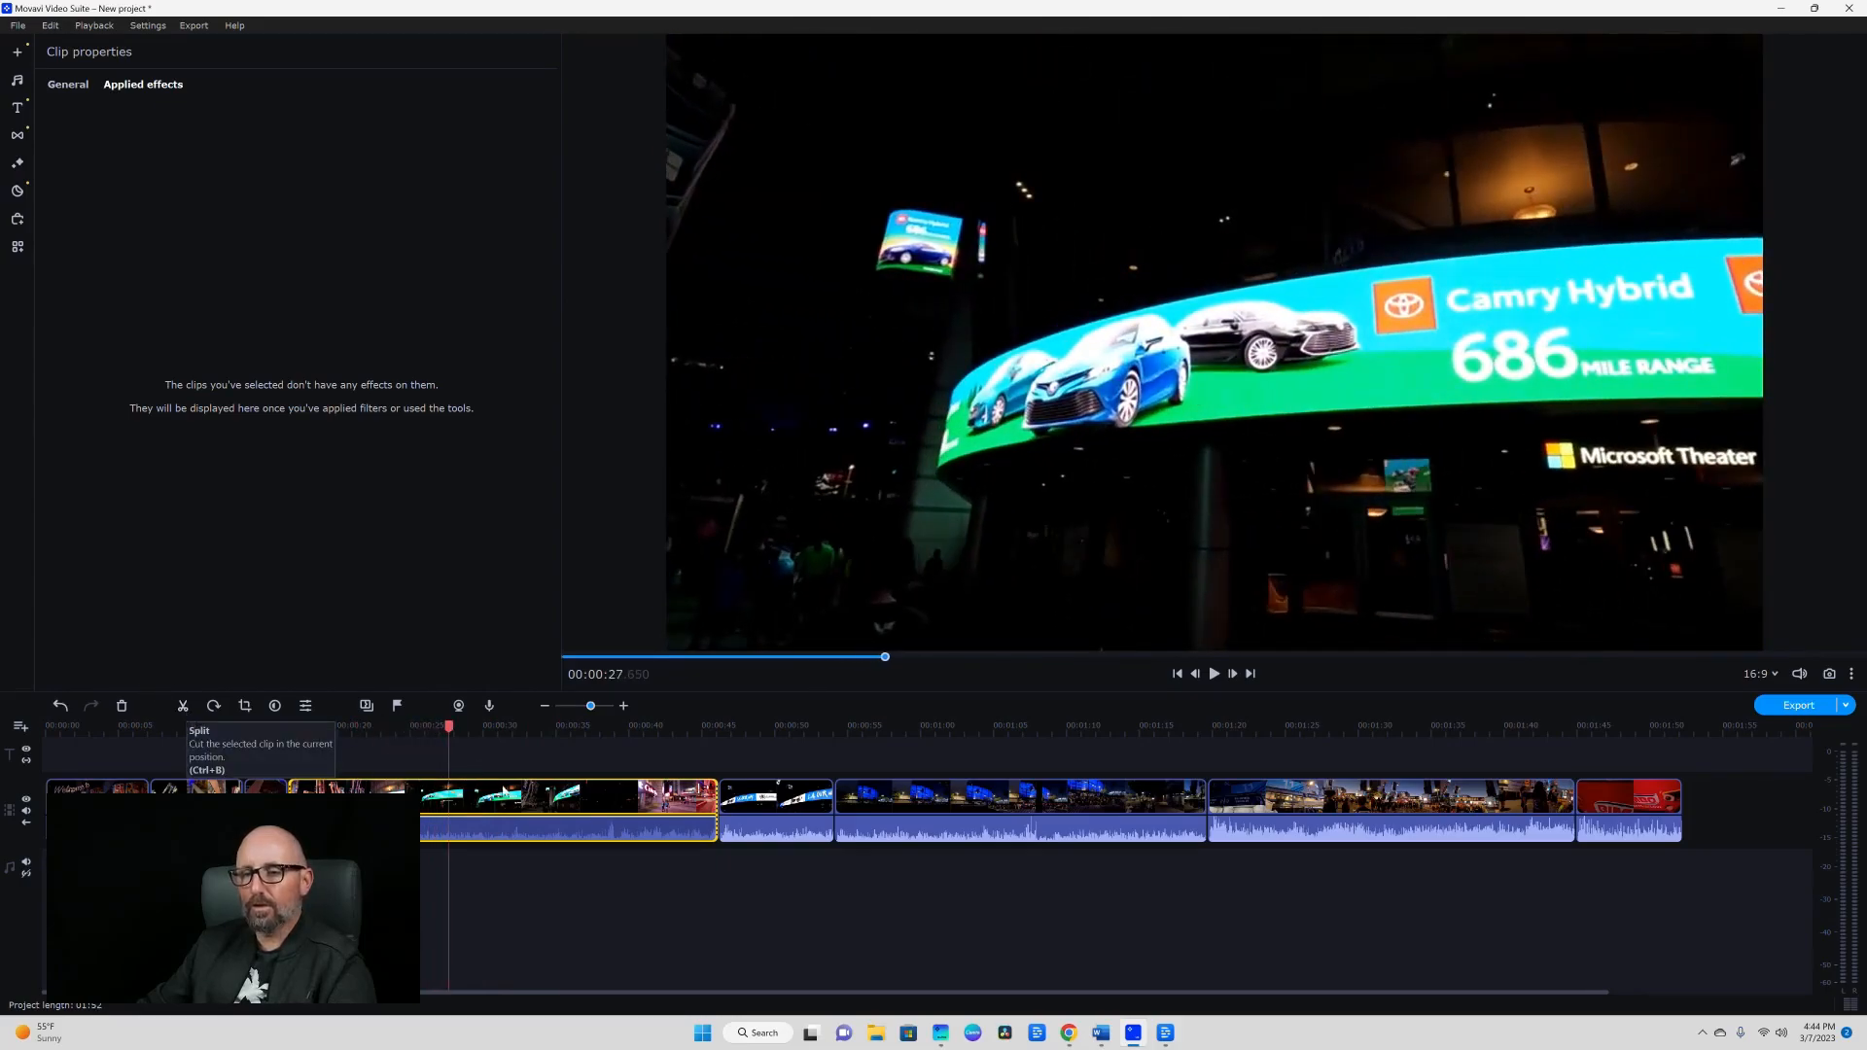
{"action": "left_click", "coordinate": [182, 702]}
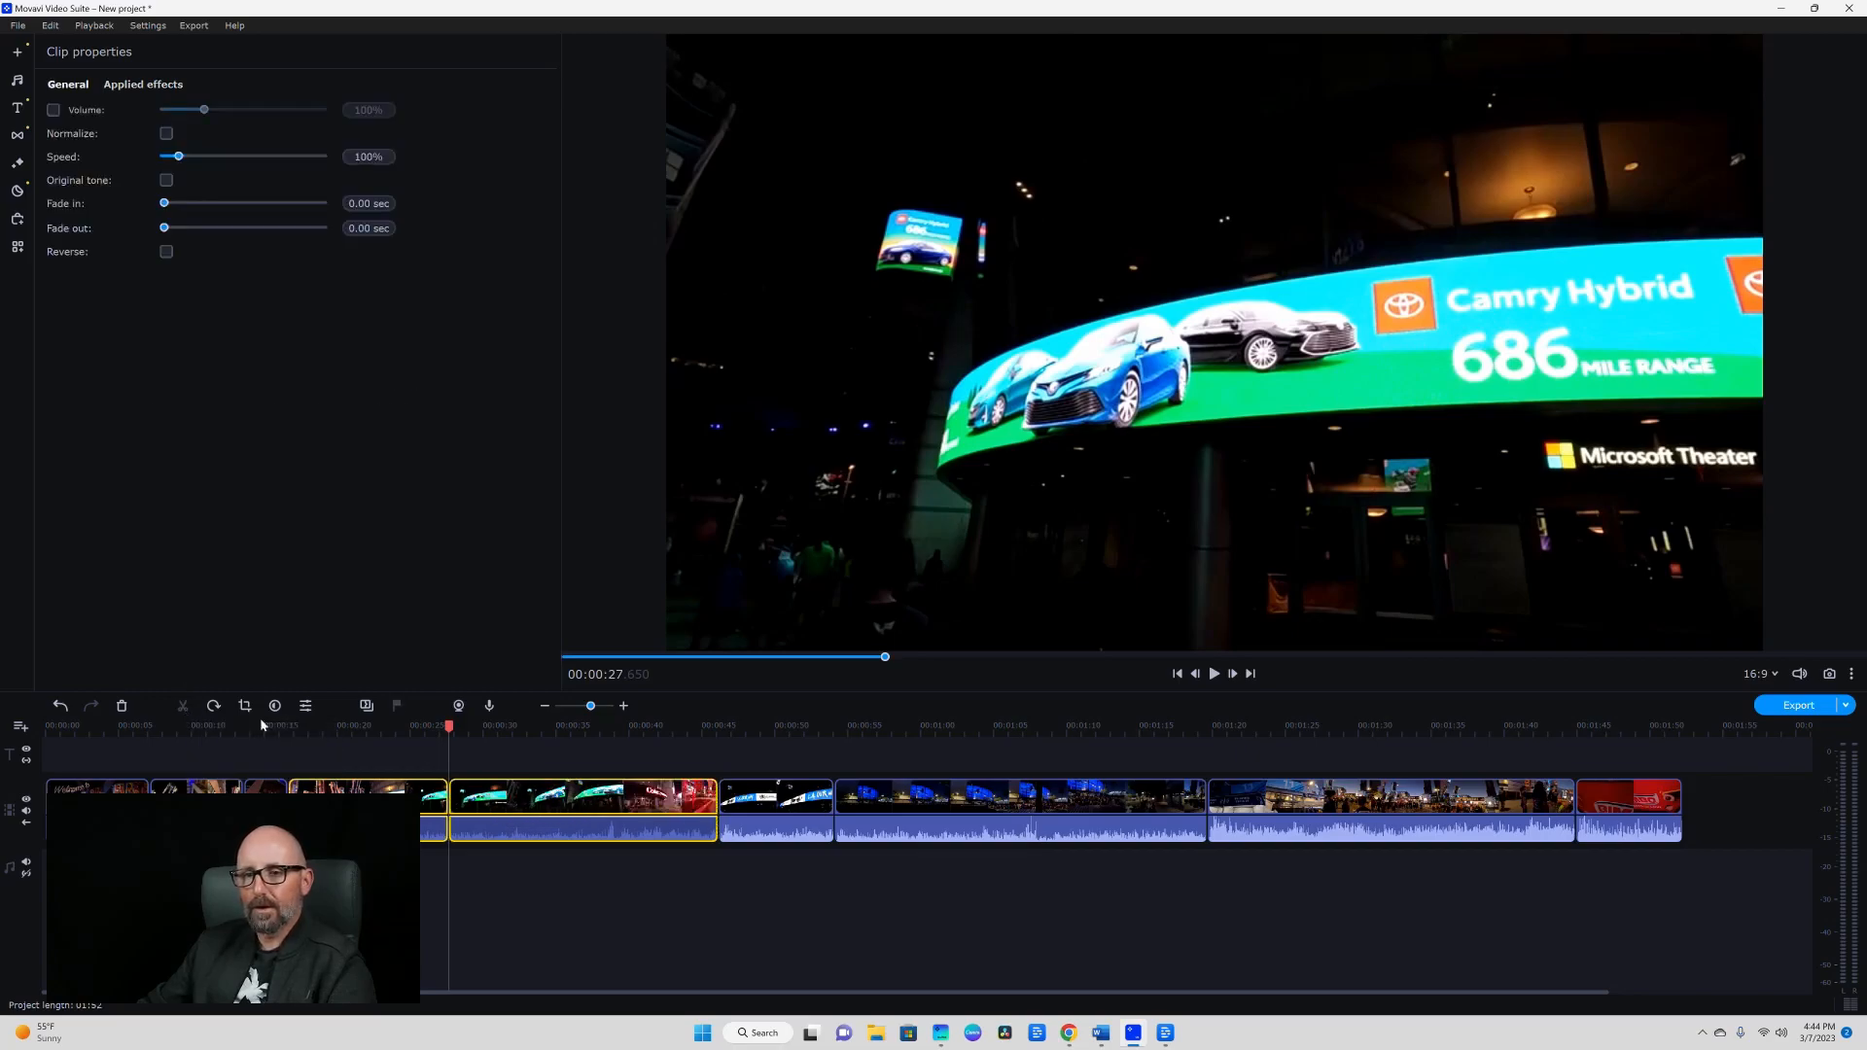
{"action": "left_click_drag", "start_coordinate": [447, 731], "coordinate": [597, 752]}
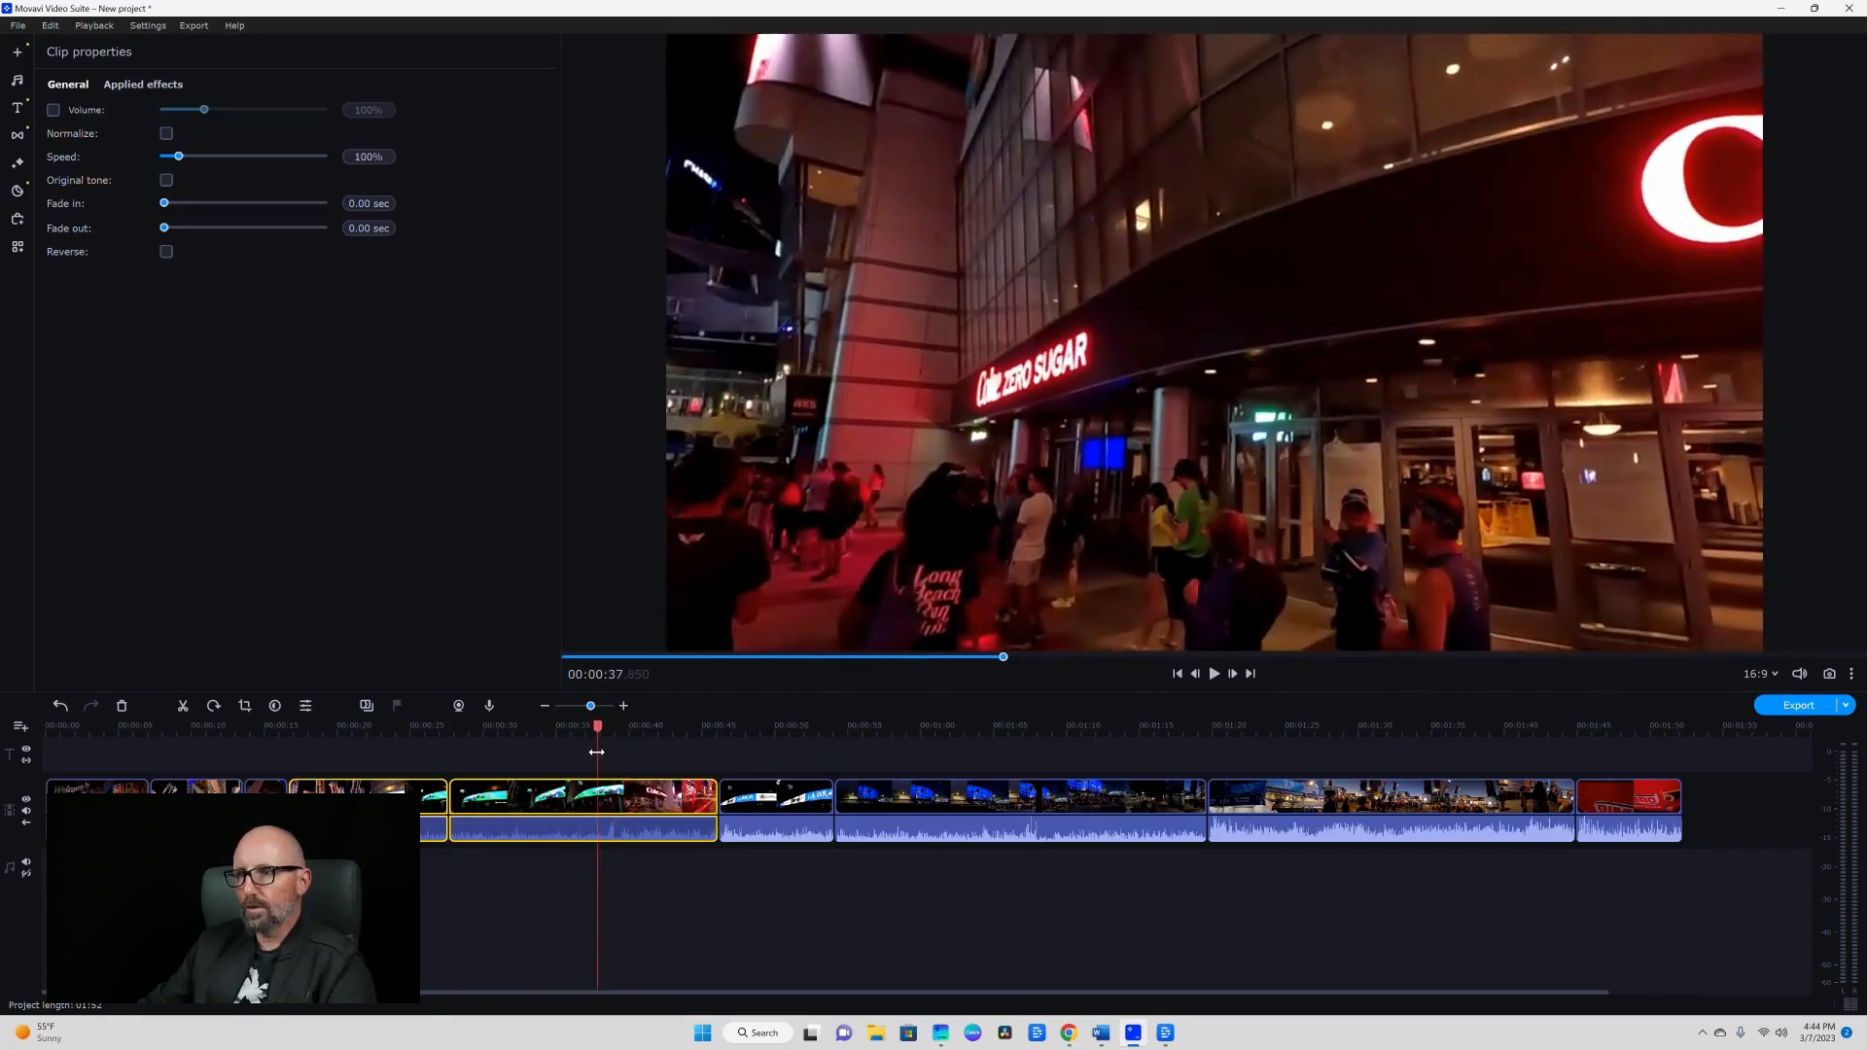
{"action": "left_click", "coordinate": [592, 801]}
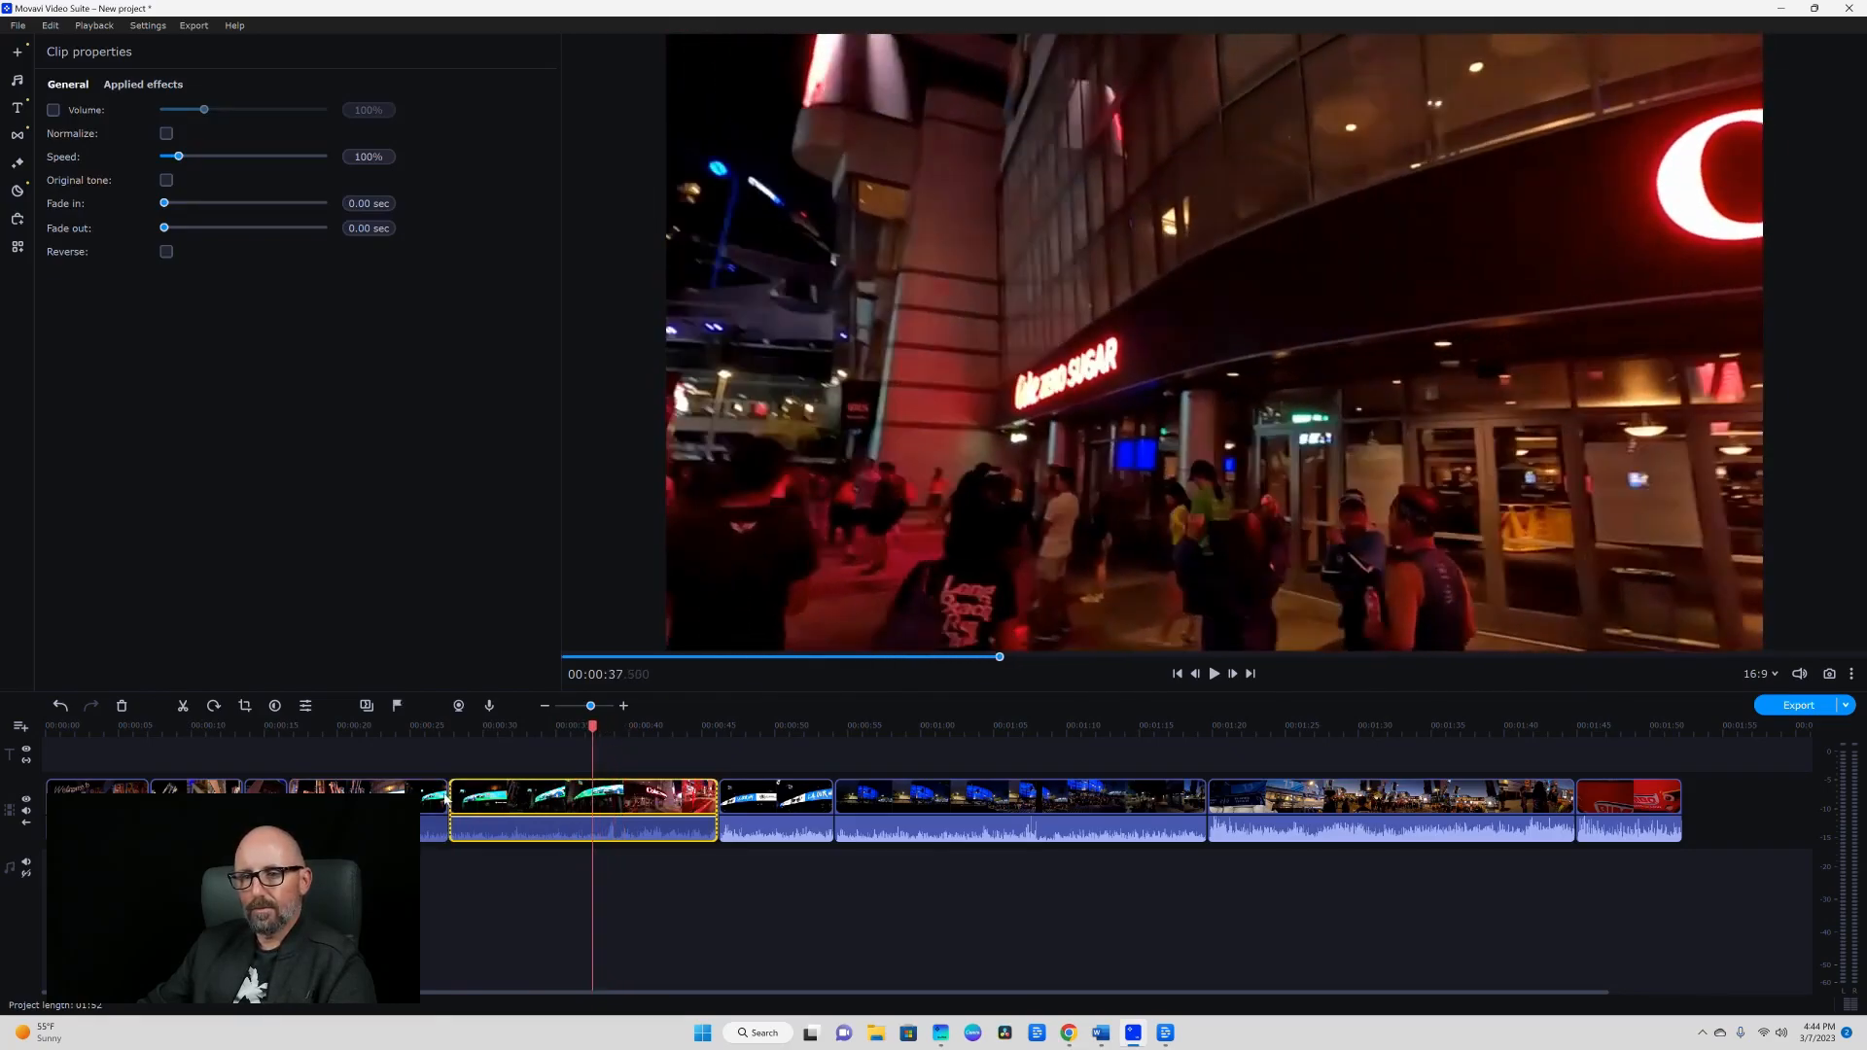
{"action": "left_click_drag", "start_coordinate": [455, 790], "coordinate": [595, 781]}
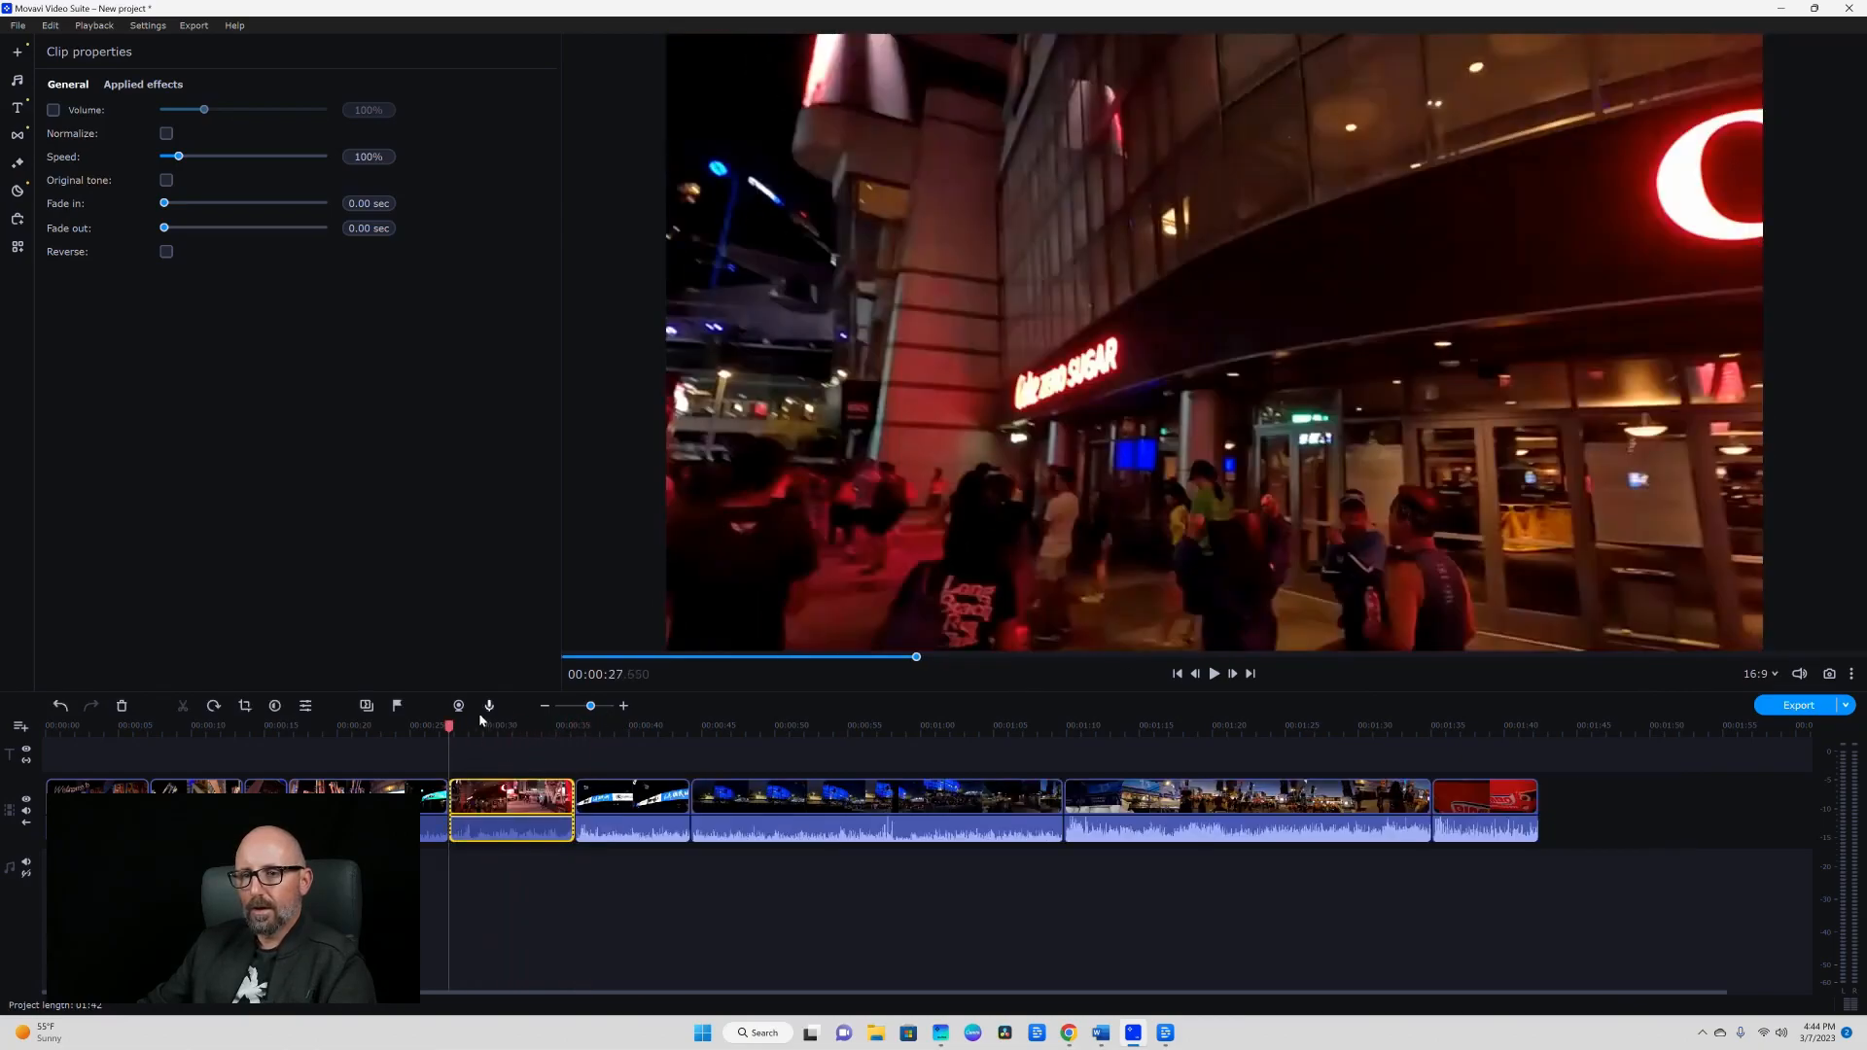
{"action": "left_click_drag", "start_coordinate": [451, 730], "coordinate": [541, 726]}
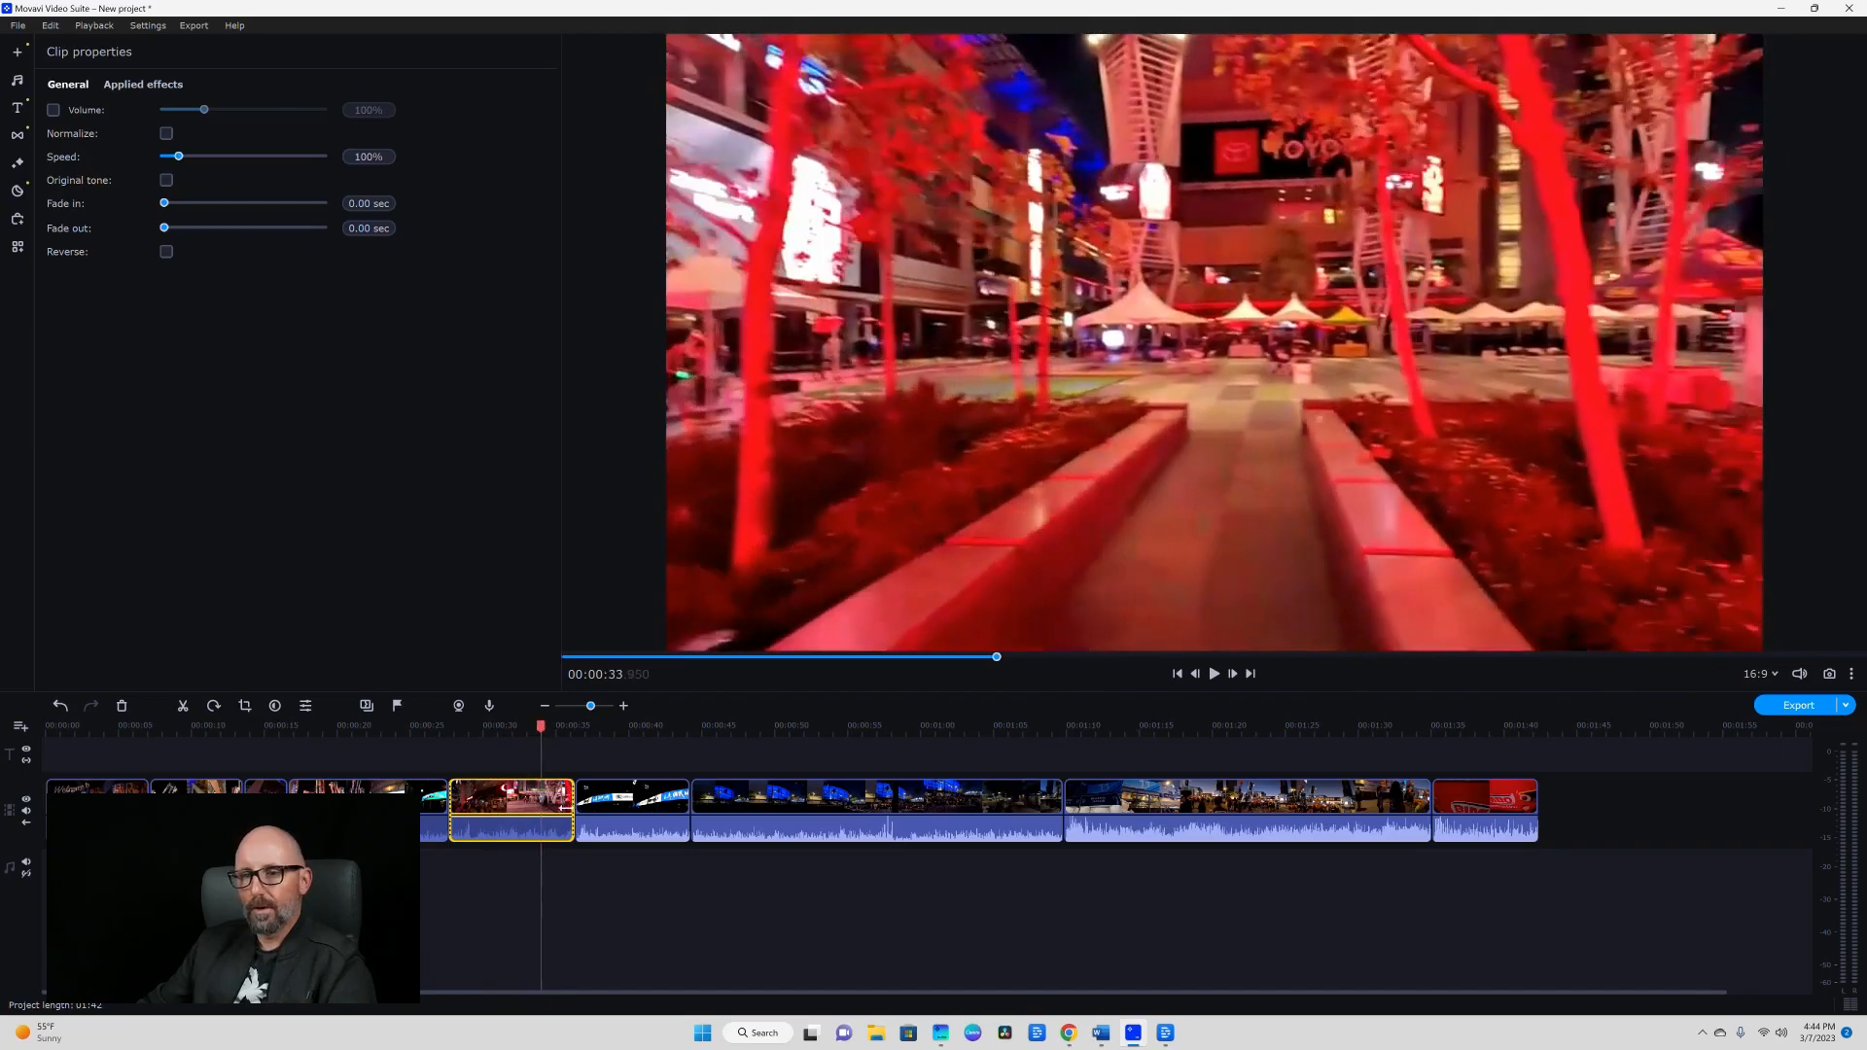
{"action": "left_click_drag", "start_coordinate": [570, 802], "coordinate": [533, 802]}
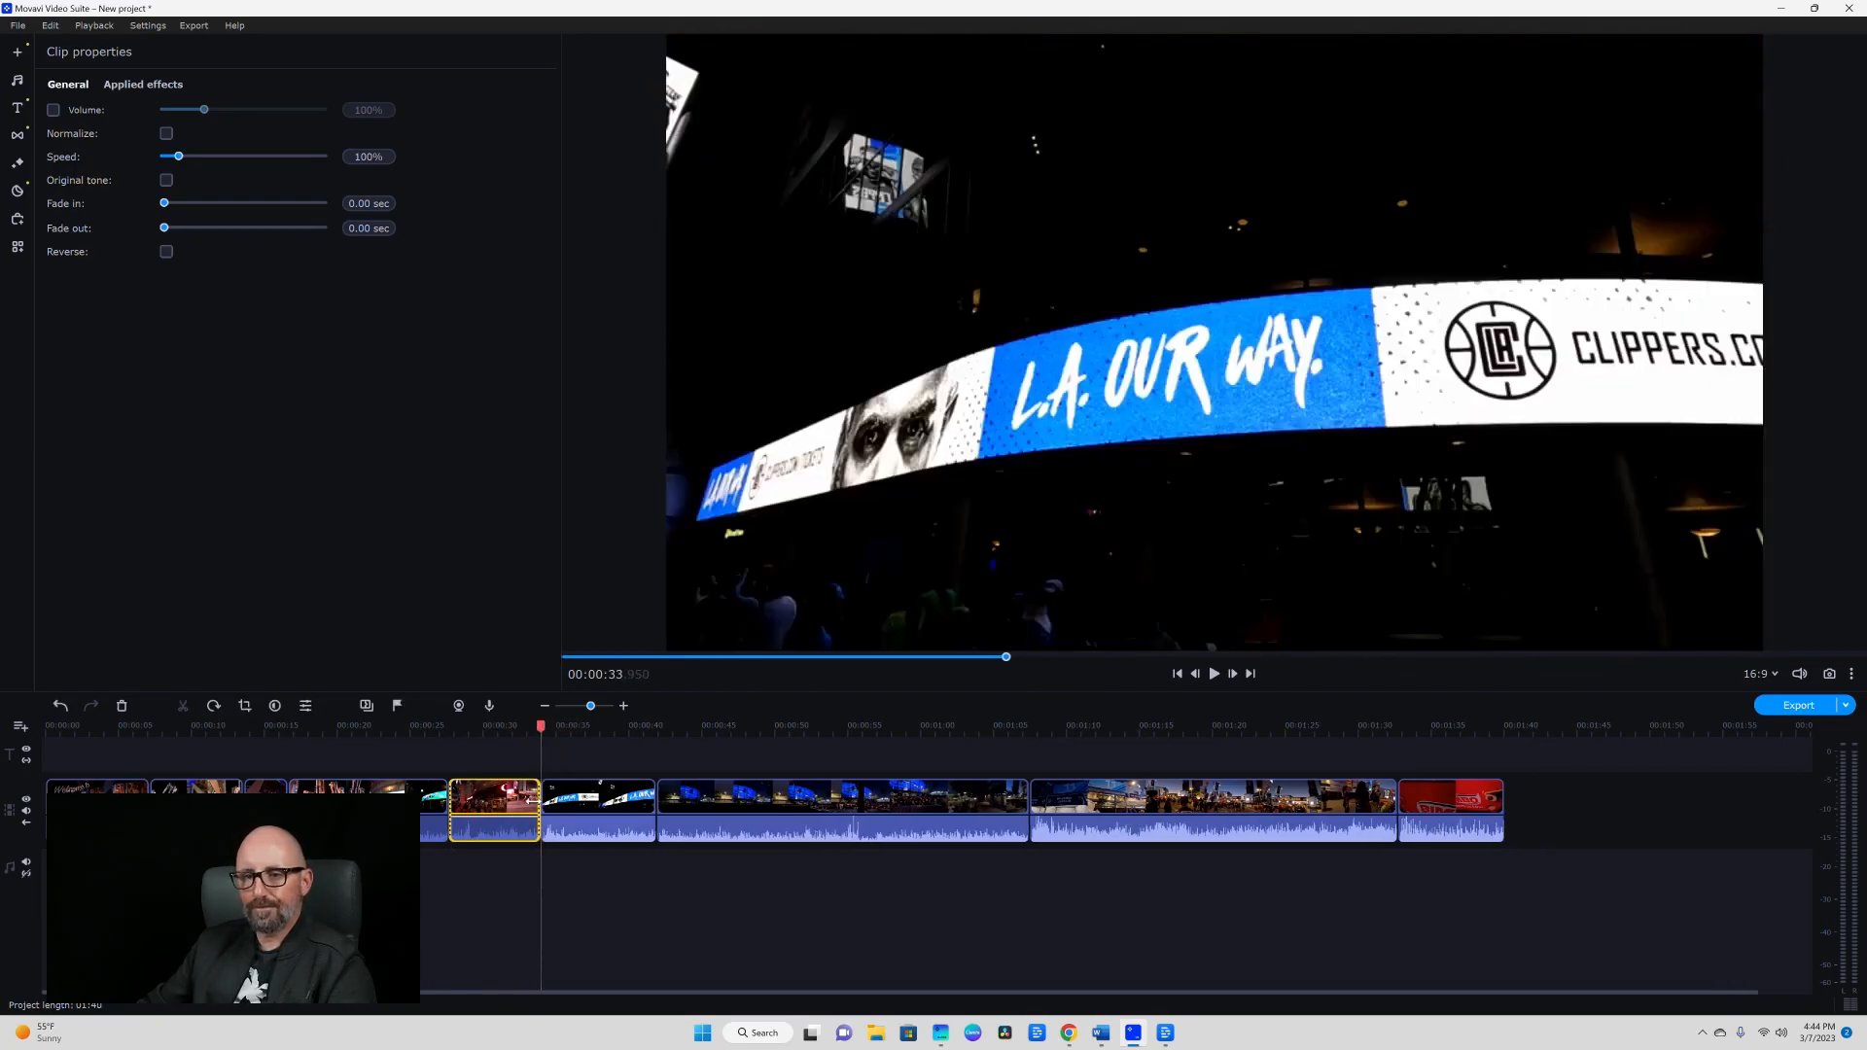
Mute the "L.A. Our Way" clip and trim its start to the frame at 00:00:36.100 and its end to about 00:00:37.3.
{"action": "left_click_drag", "start_coordinate": [541, 726], "coordinate": [604, 769]}
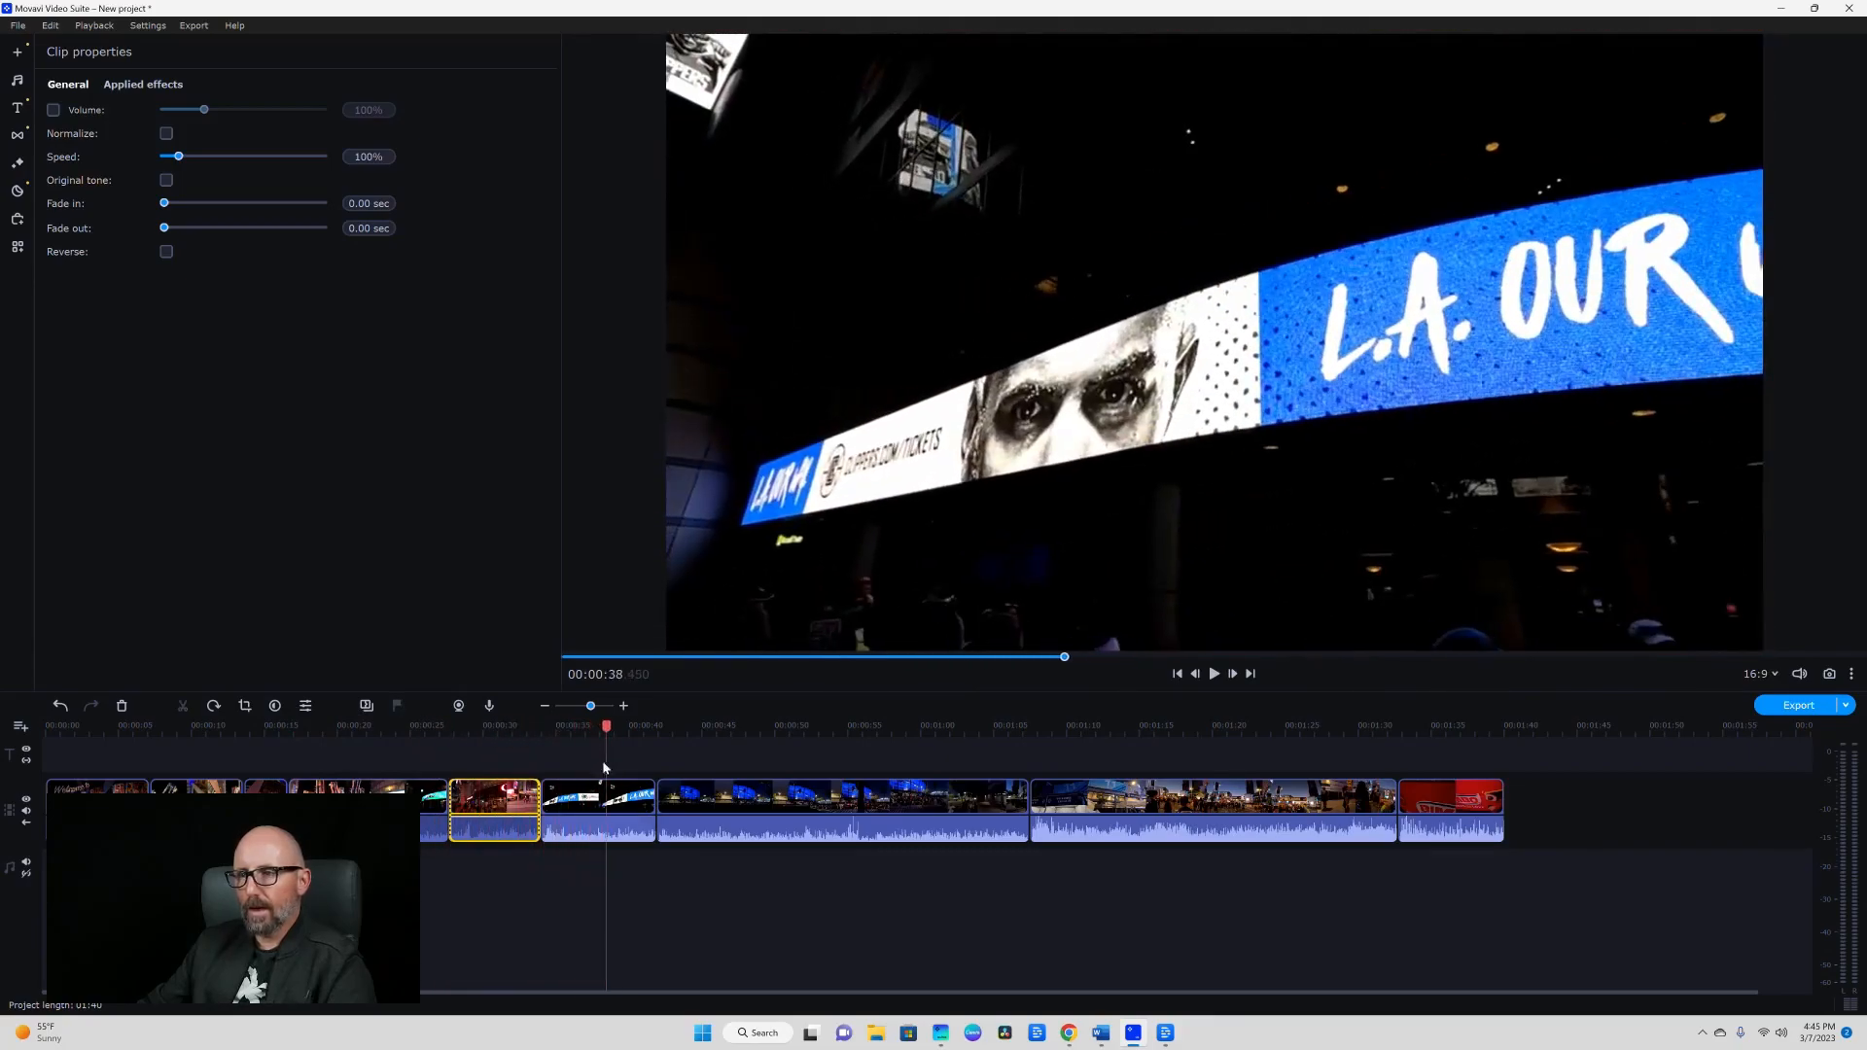
{"action": "left_click", "coordinate": [573, 808]}
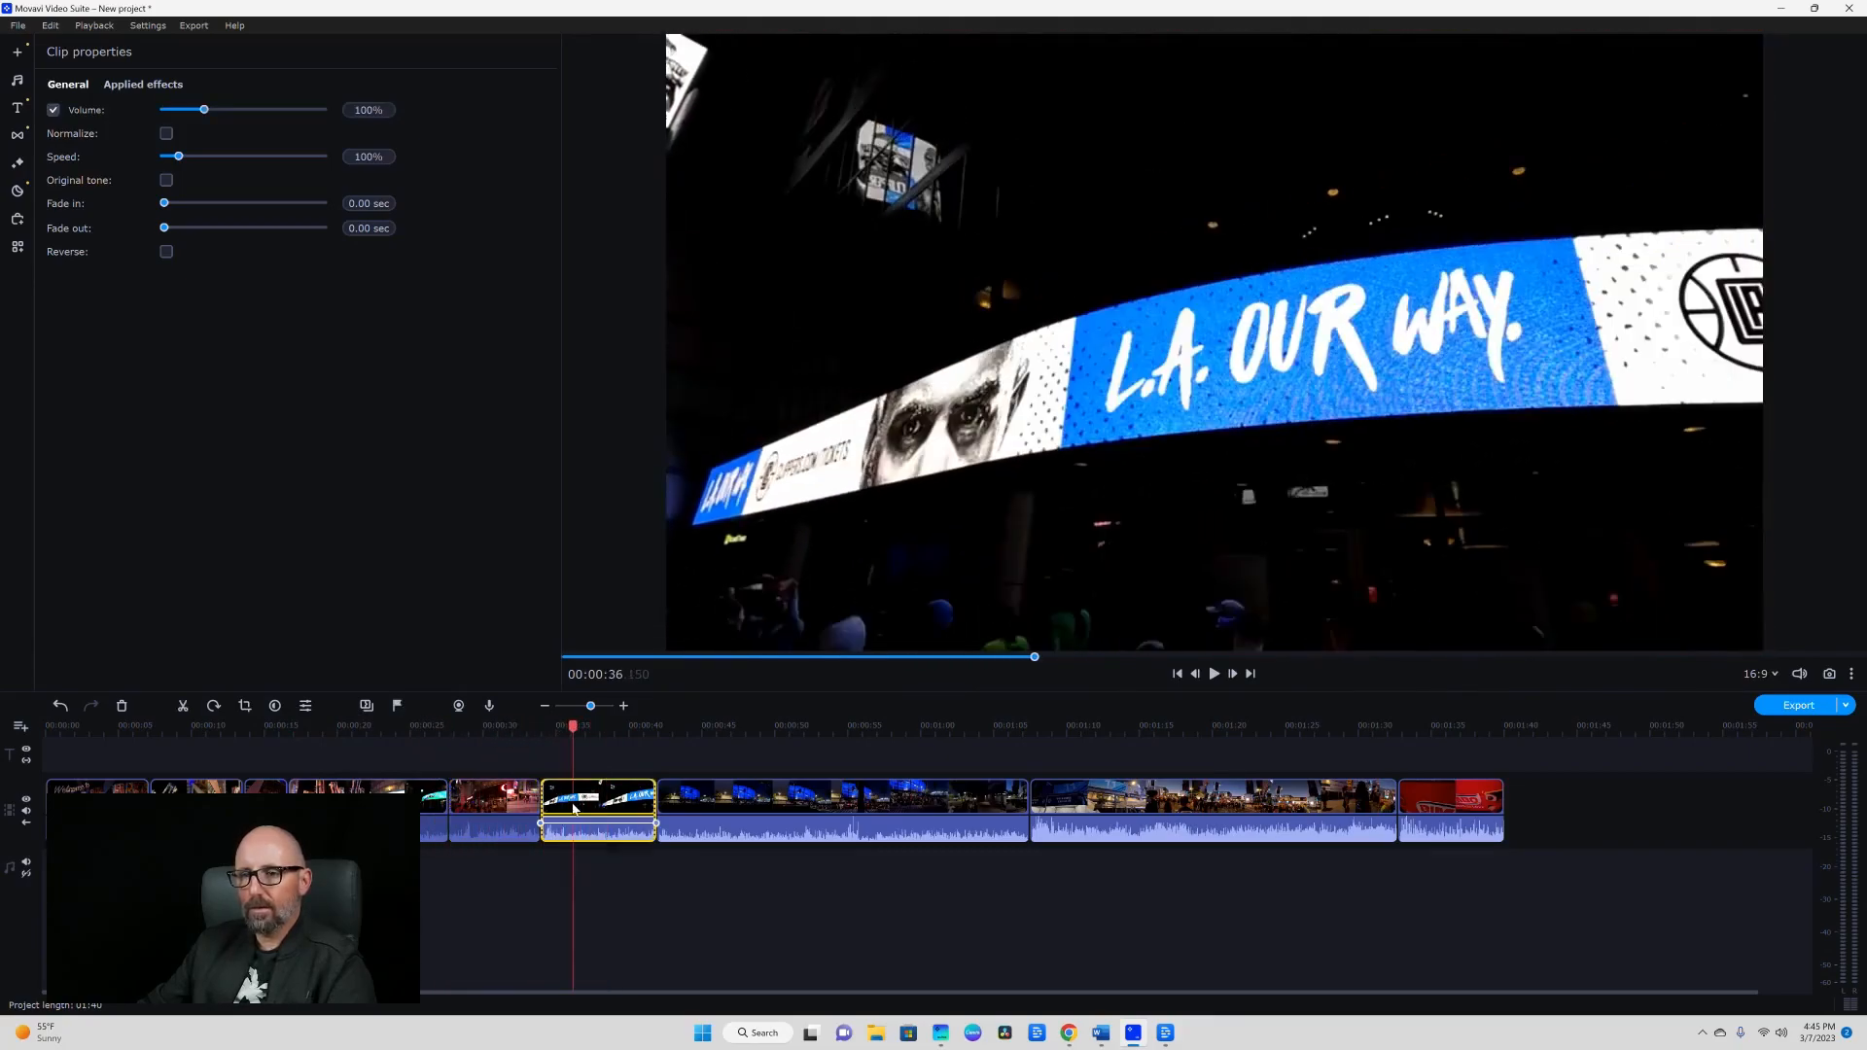
{"action": "left_click", "coordinate": [55, 111]}
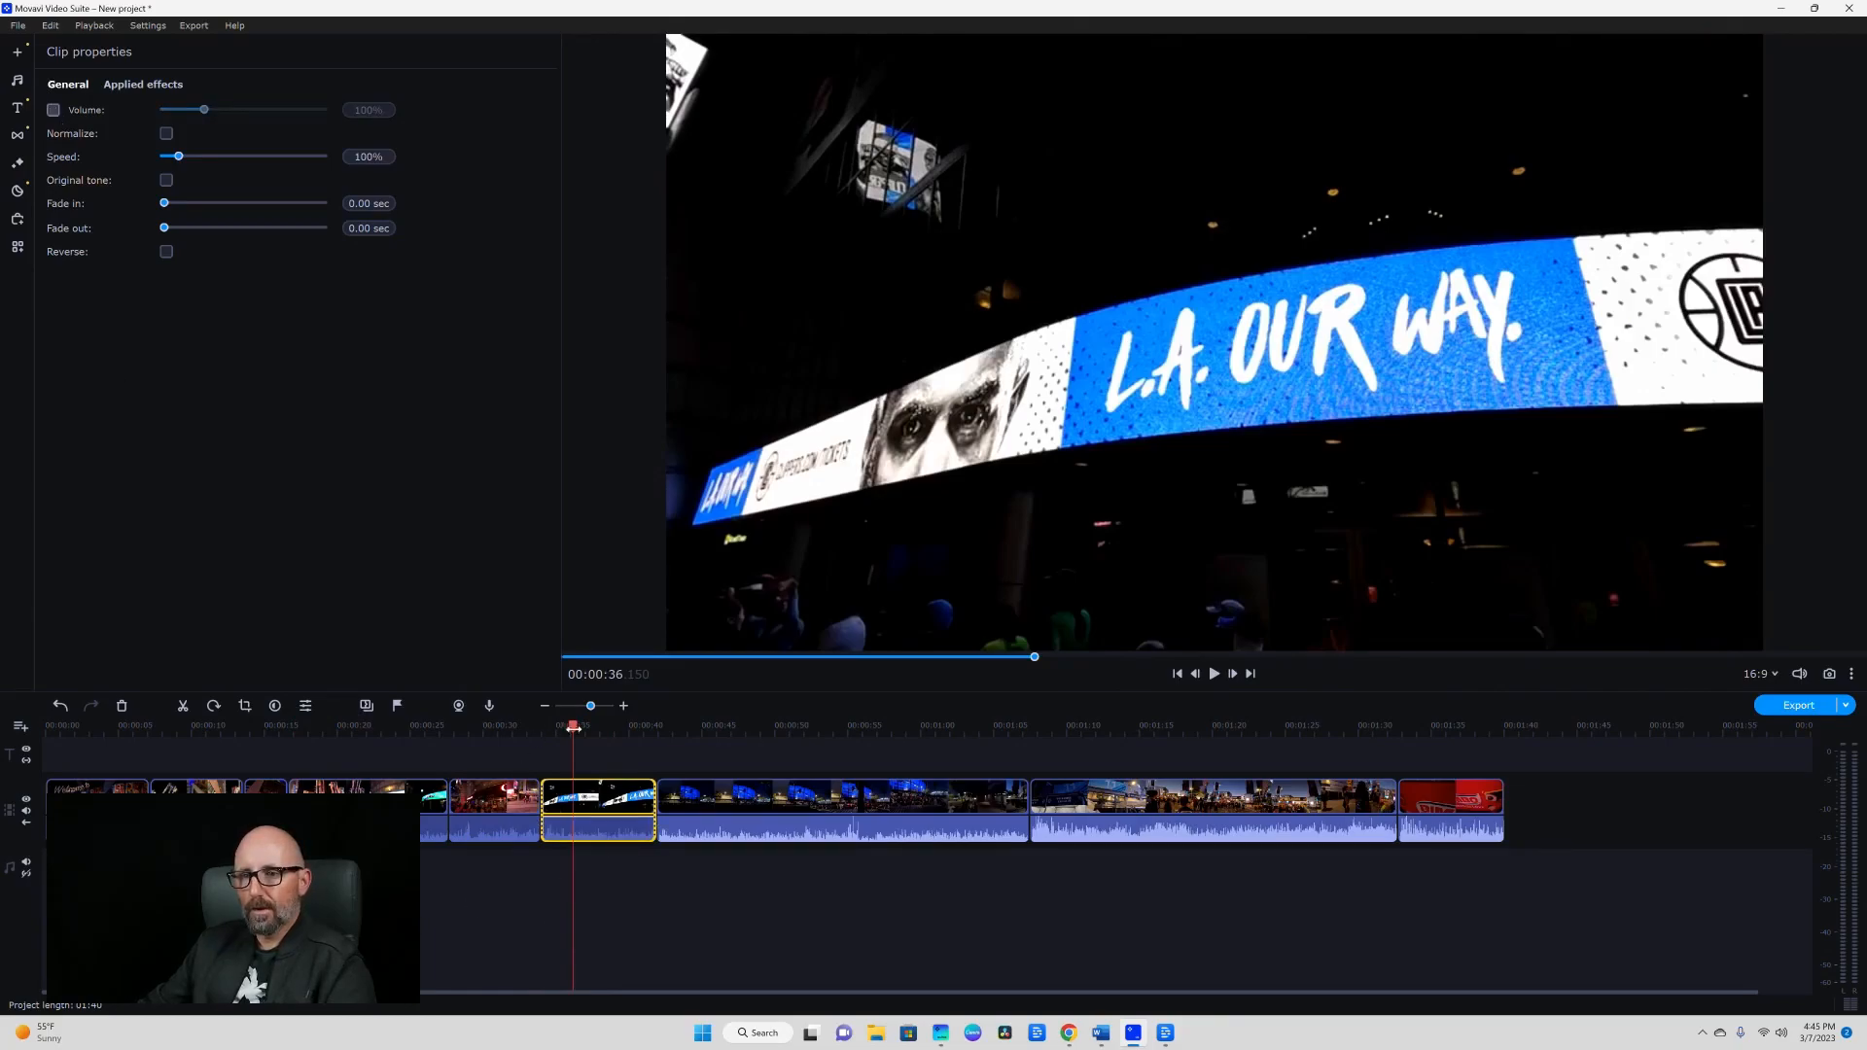
{"action": "mouse_move", "coordinate": [574, 727]}
{"action": "left_mouse_down"}
{"action": "mouse_move", "coordinate": [625, 735]}
{"action": "mouse_move", "coordinate": [573, 742]}
{"action": "left_mouse_up"}
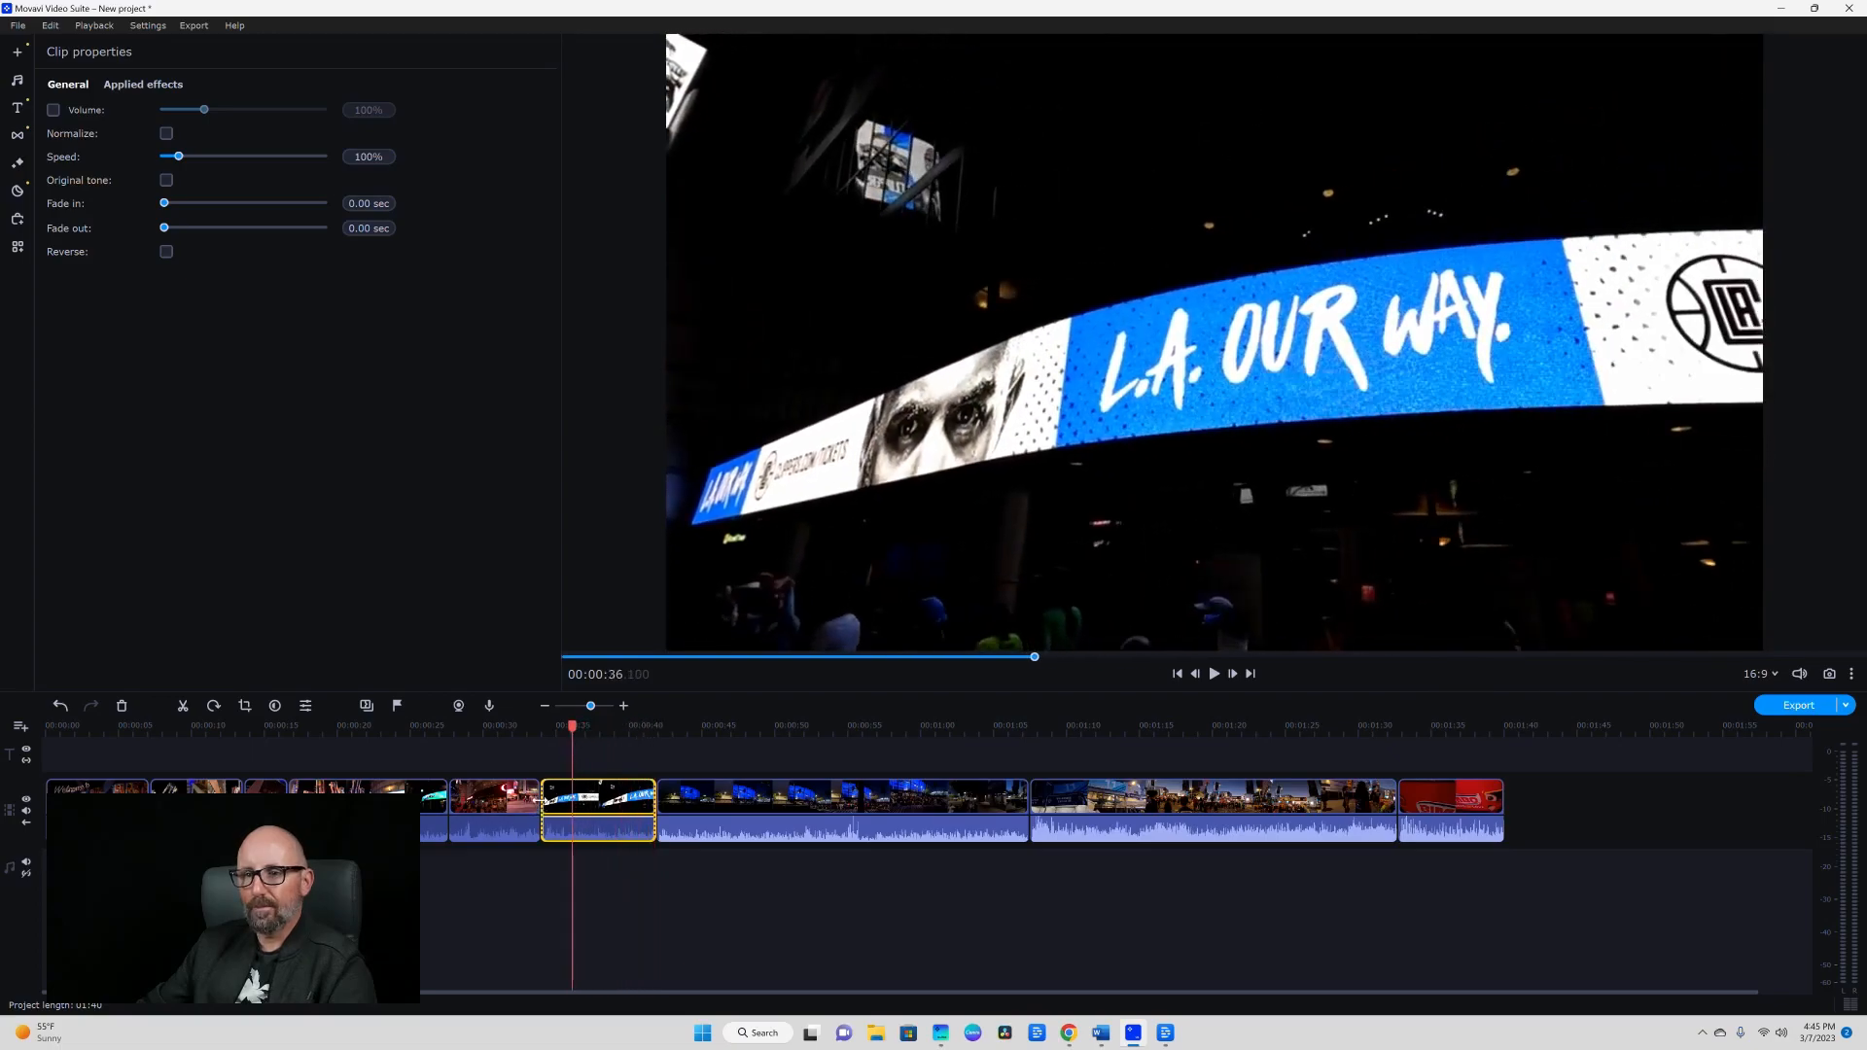
{"action": "left_click_drag", "start_coordinate": [542, 802], "coordinate": [585, 790]}
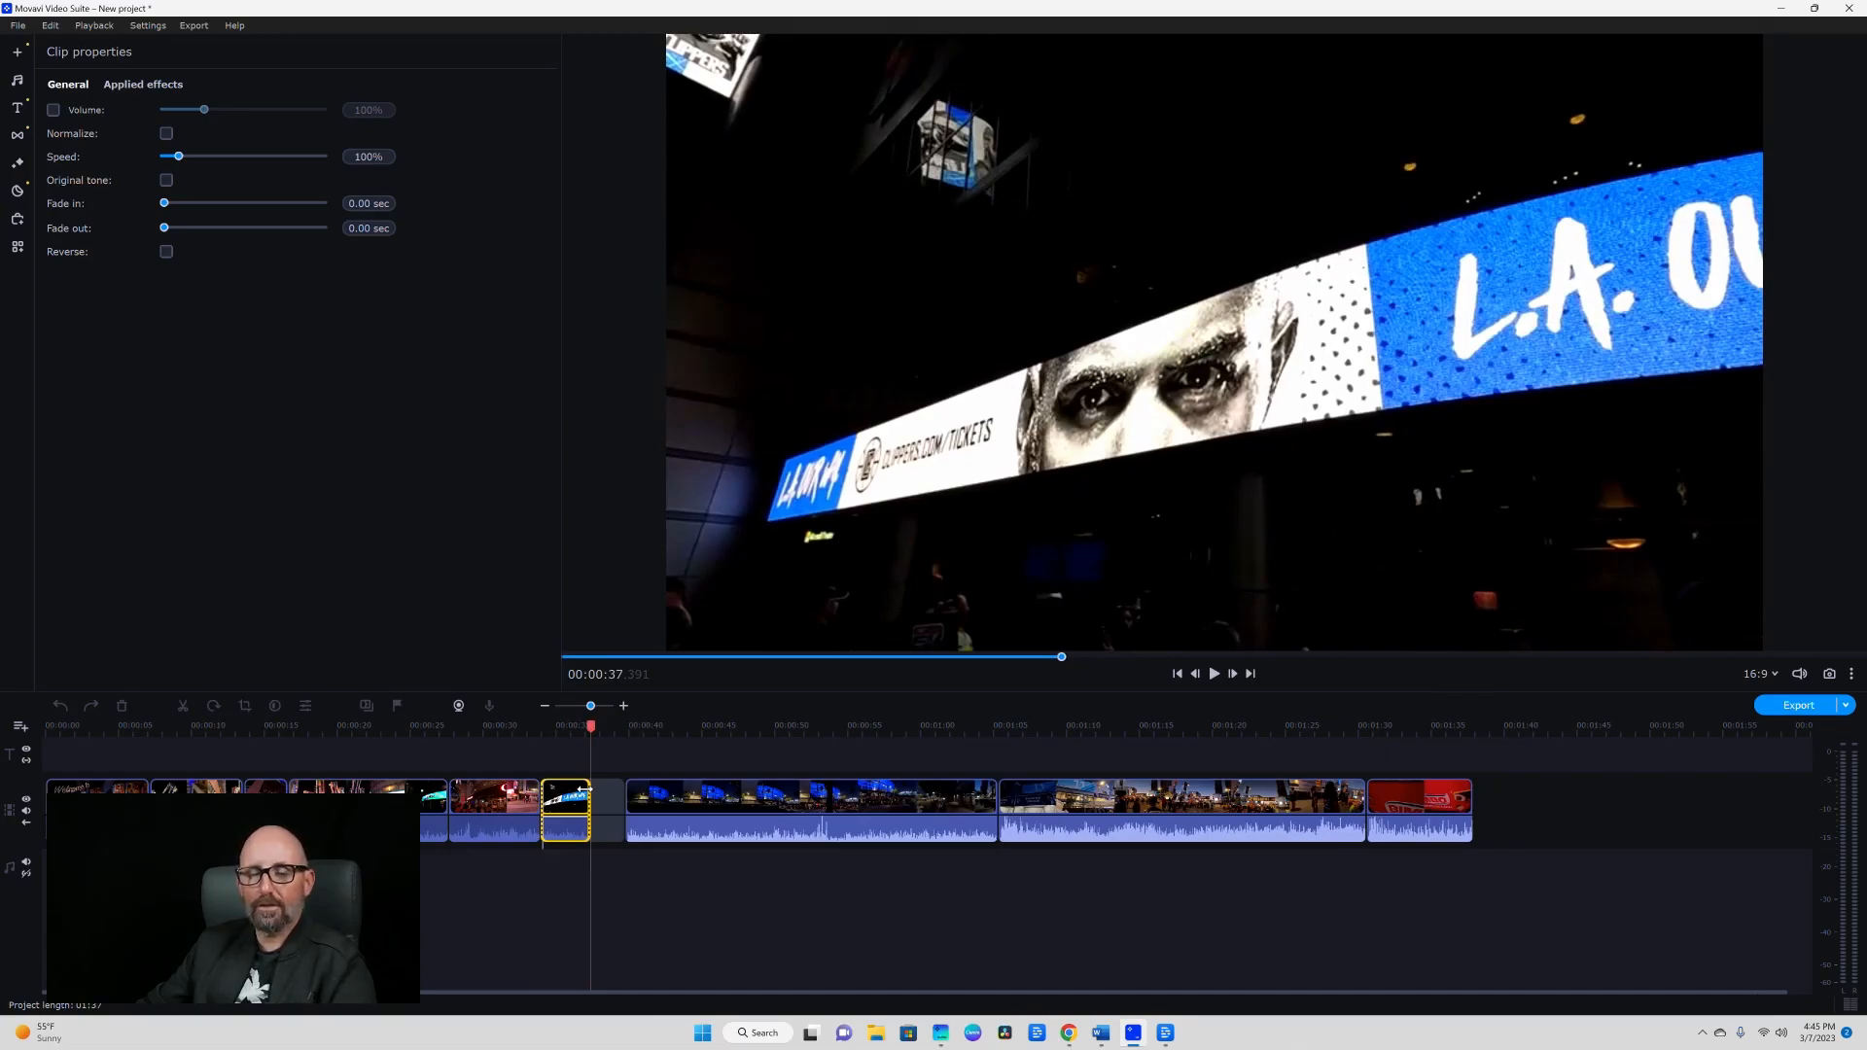
{"action": "left_click_drag", "start_coordinate": [584, 790], "coordinate": [585, 790]}
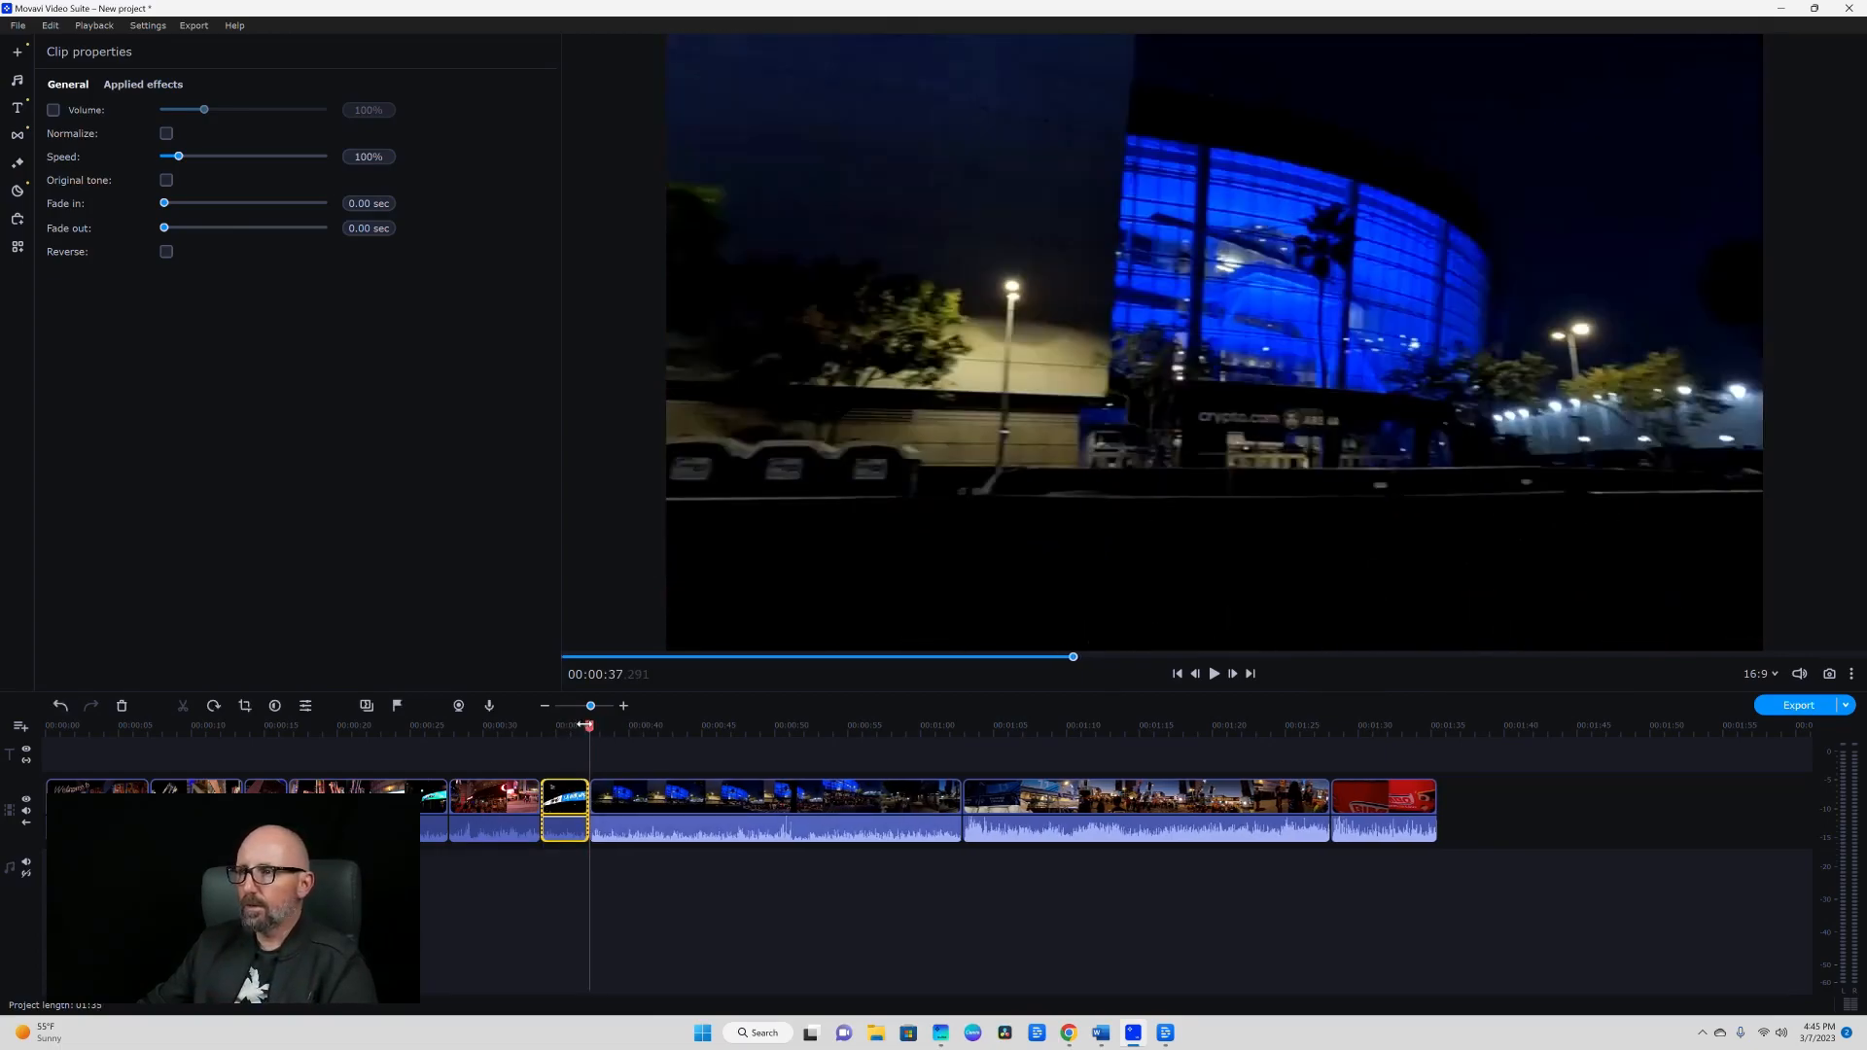
Mute the blue-lit Crypto.com Arena clip and trim its end to 00:00:43.350.
{"action": "left_click_drag", "start_coordinate": [589, 726], "coordinate": [624, 773]}
{"action": "left_click", "coordinate": [625, 808]}
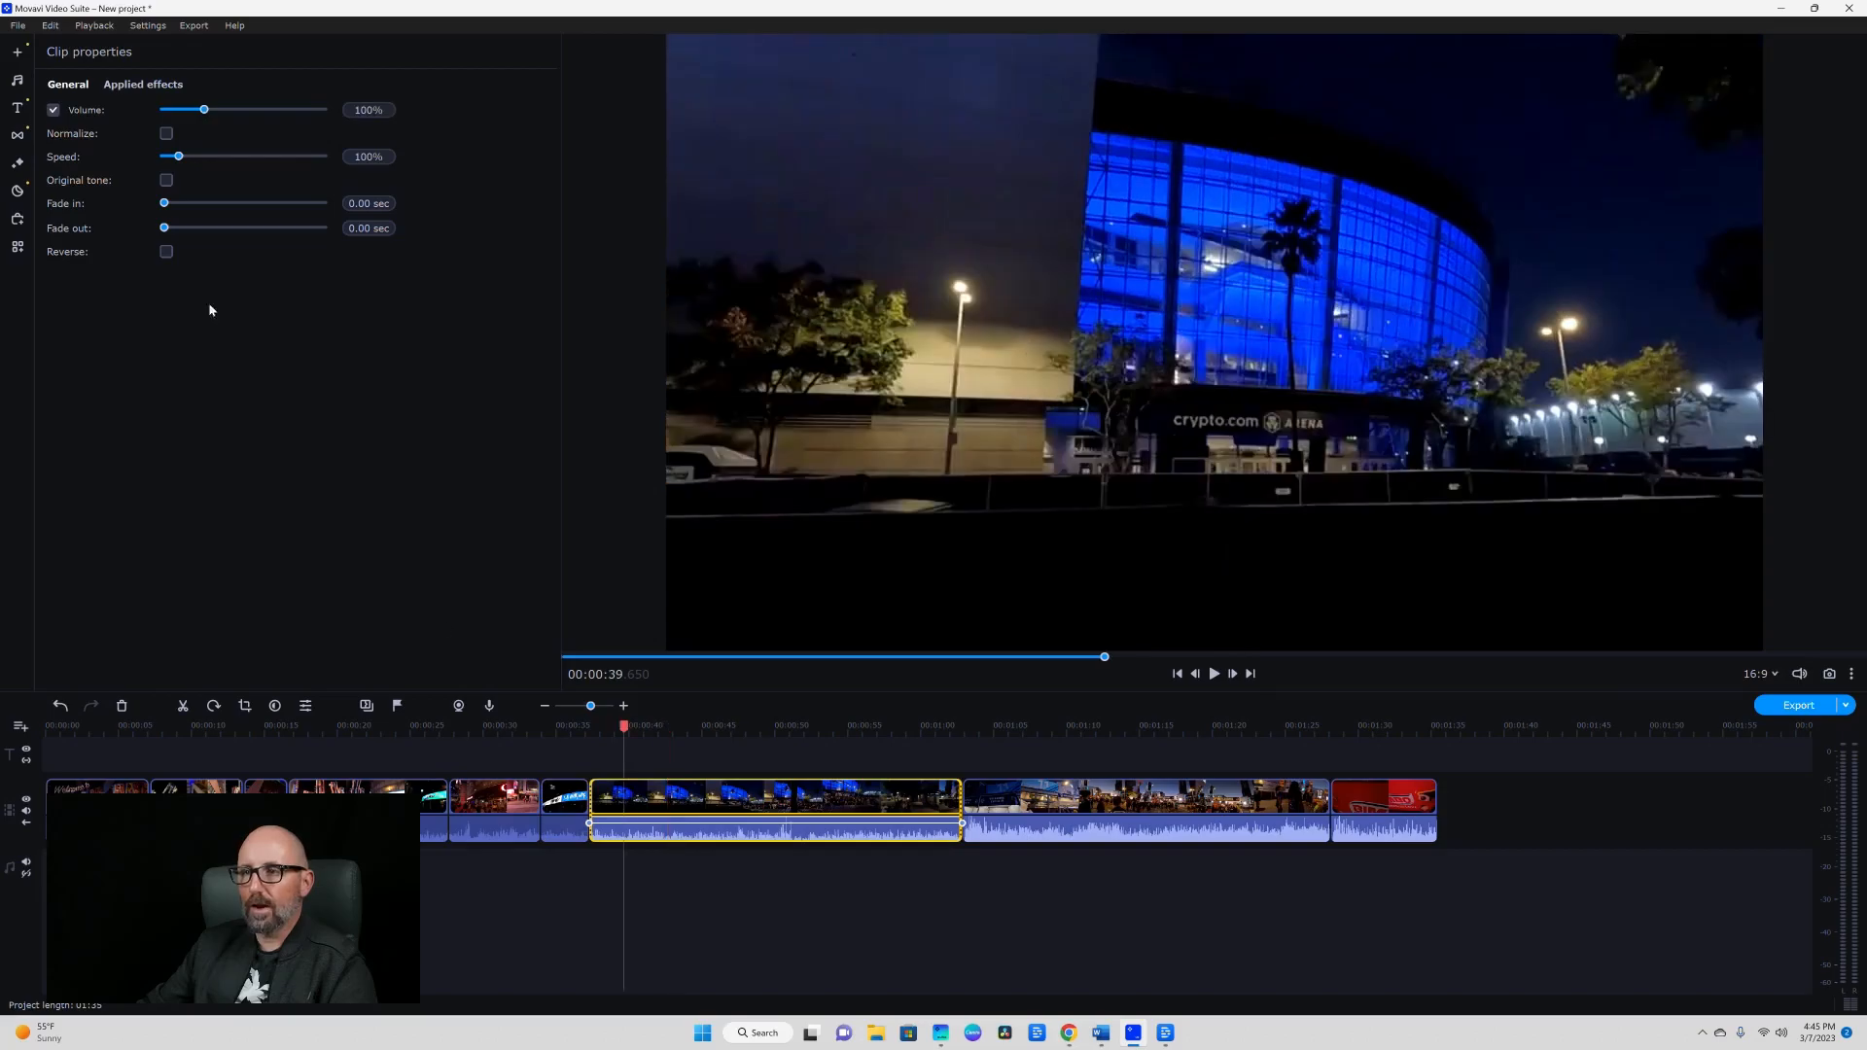
{"action": "left_click", "coordinate": [54, 110]}
{"action": "left_click_drag", "start_coordinate": [618, 728], "coordinate": [678, 723]}
{"action": "left_click_drag", "start_coordinate": [961, 799], "coordinate": [672, 798]}
Scrub through the clip with the WELCOME banner and delete it from the timeline.
{"action": "left_click", "coordinate": [797, 808]}
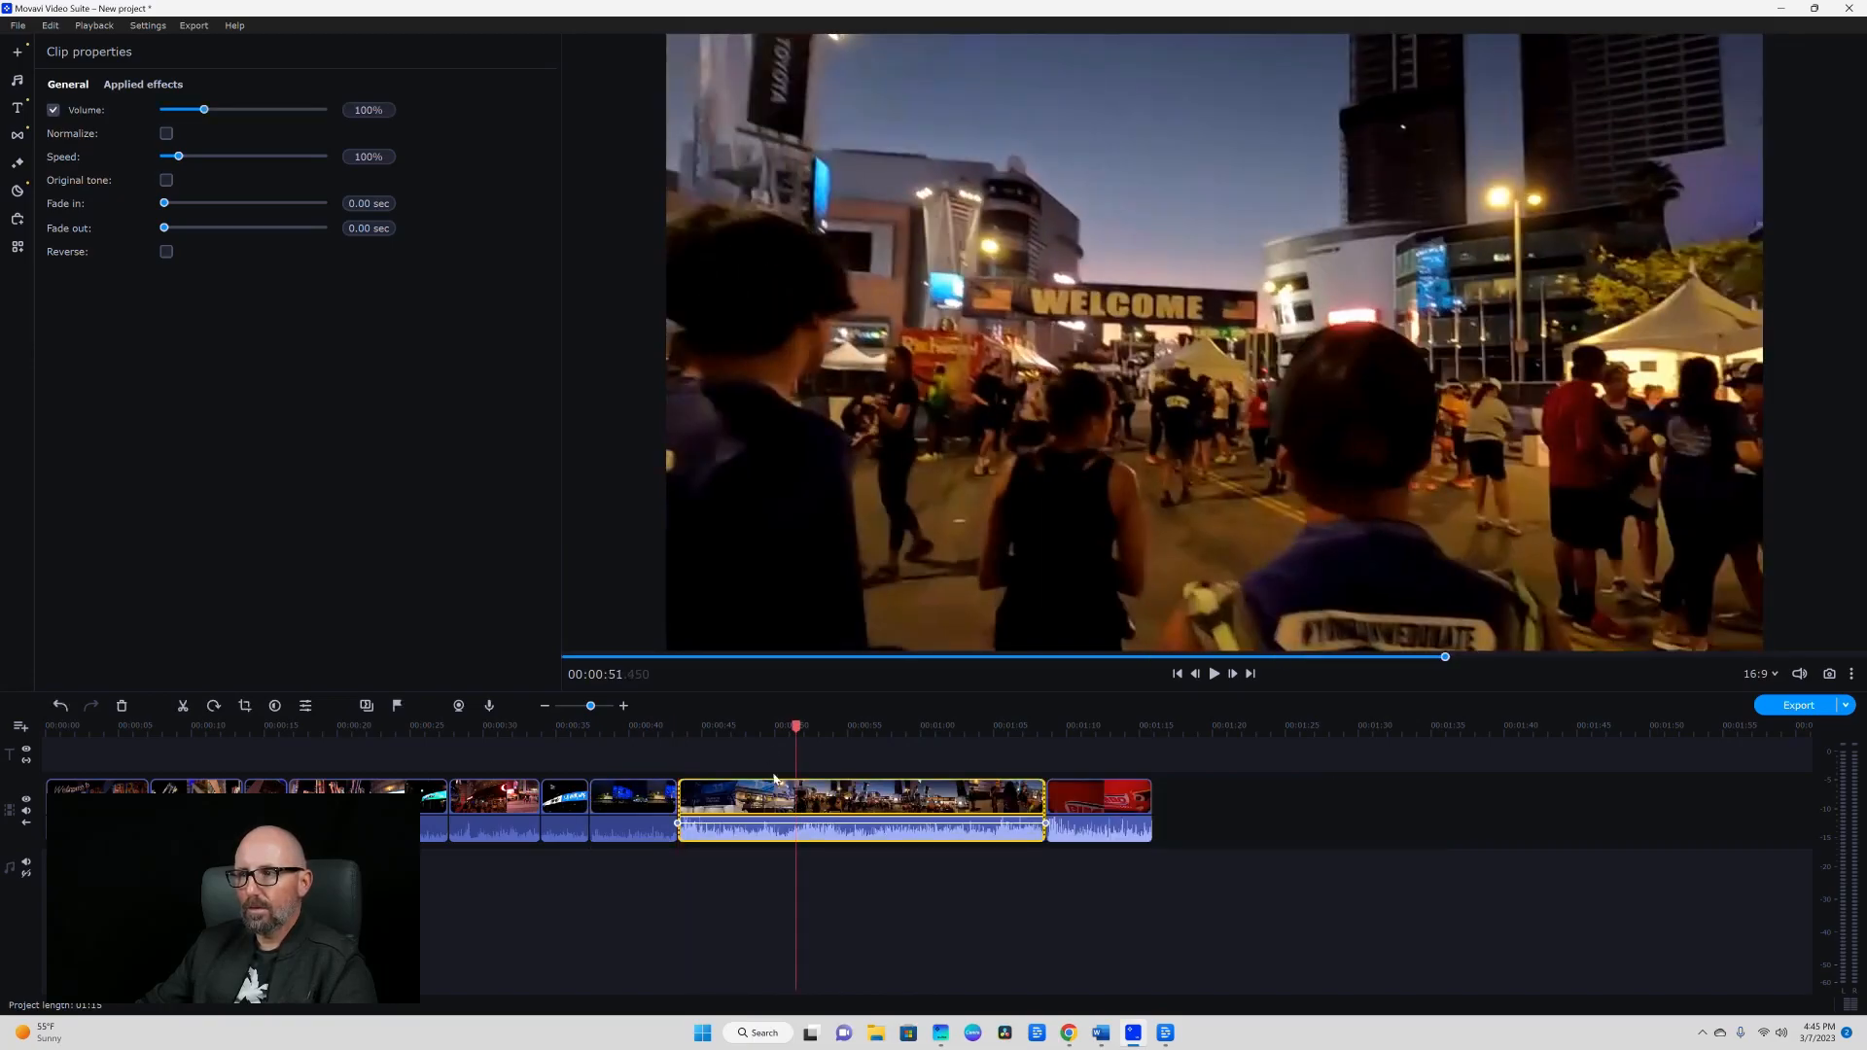
{"action": "left_click_drag", "start_coordinate": [804, 736], "coordinate": [1031, 745]}
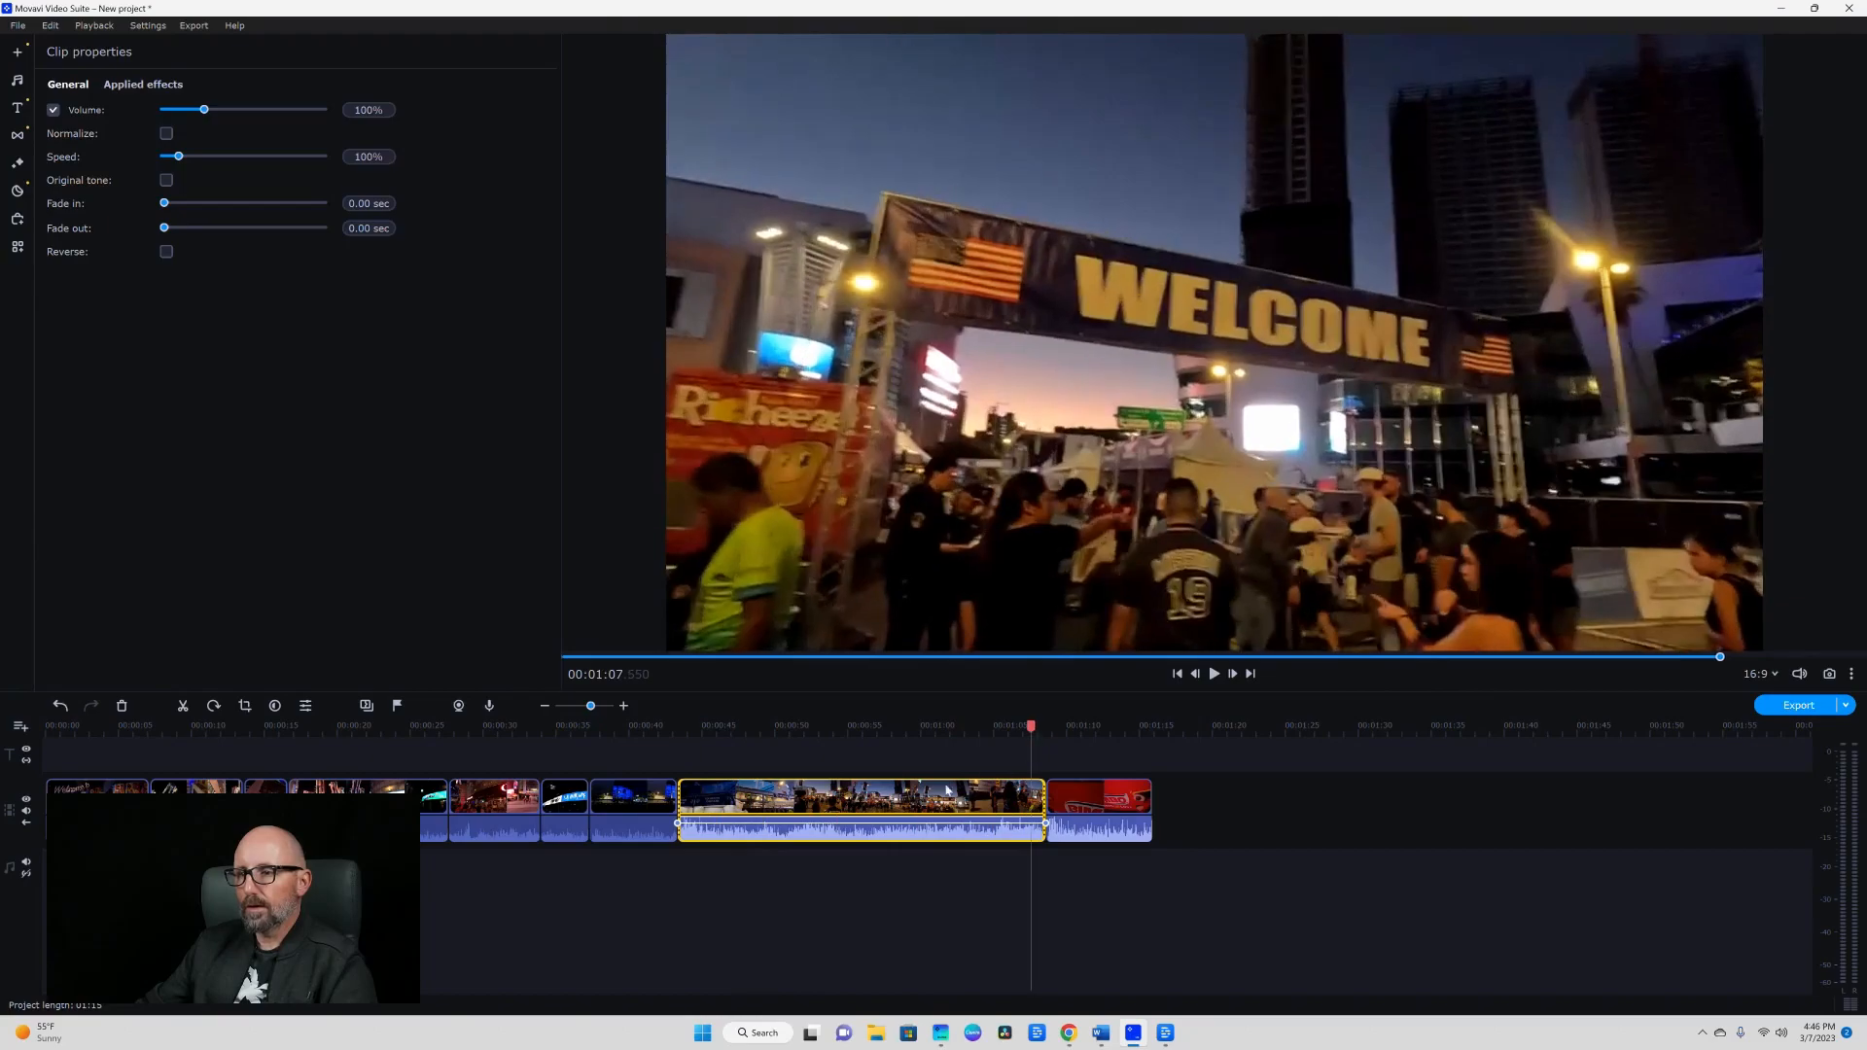
{"action": "left_click", "coordinate": [904, 803]}
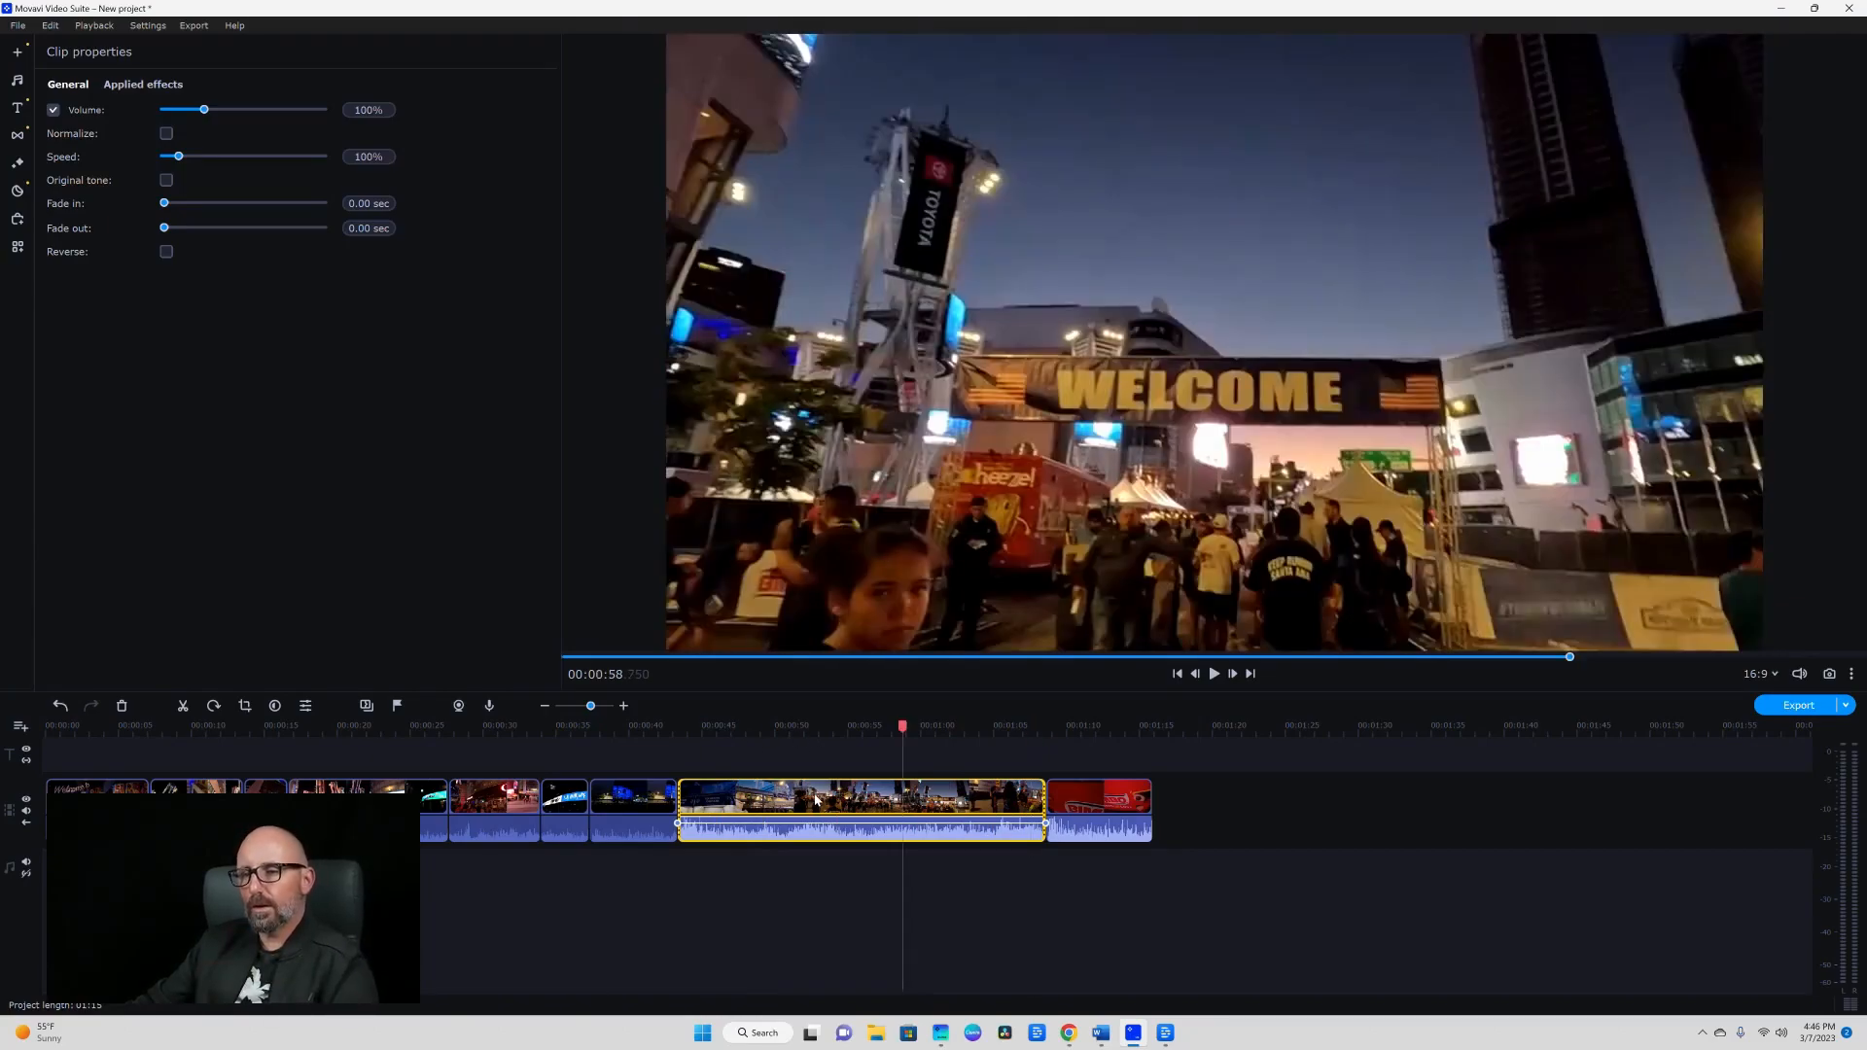
{"action": "left_click_drag", "start_coordinate": [903, 739], "coordinate": [853, 729]}
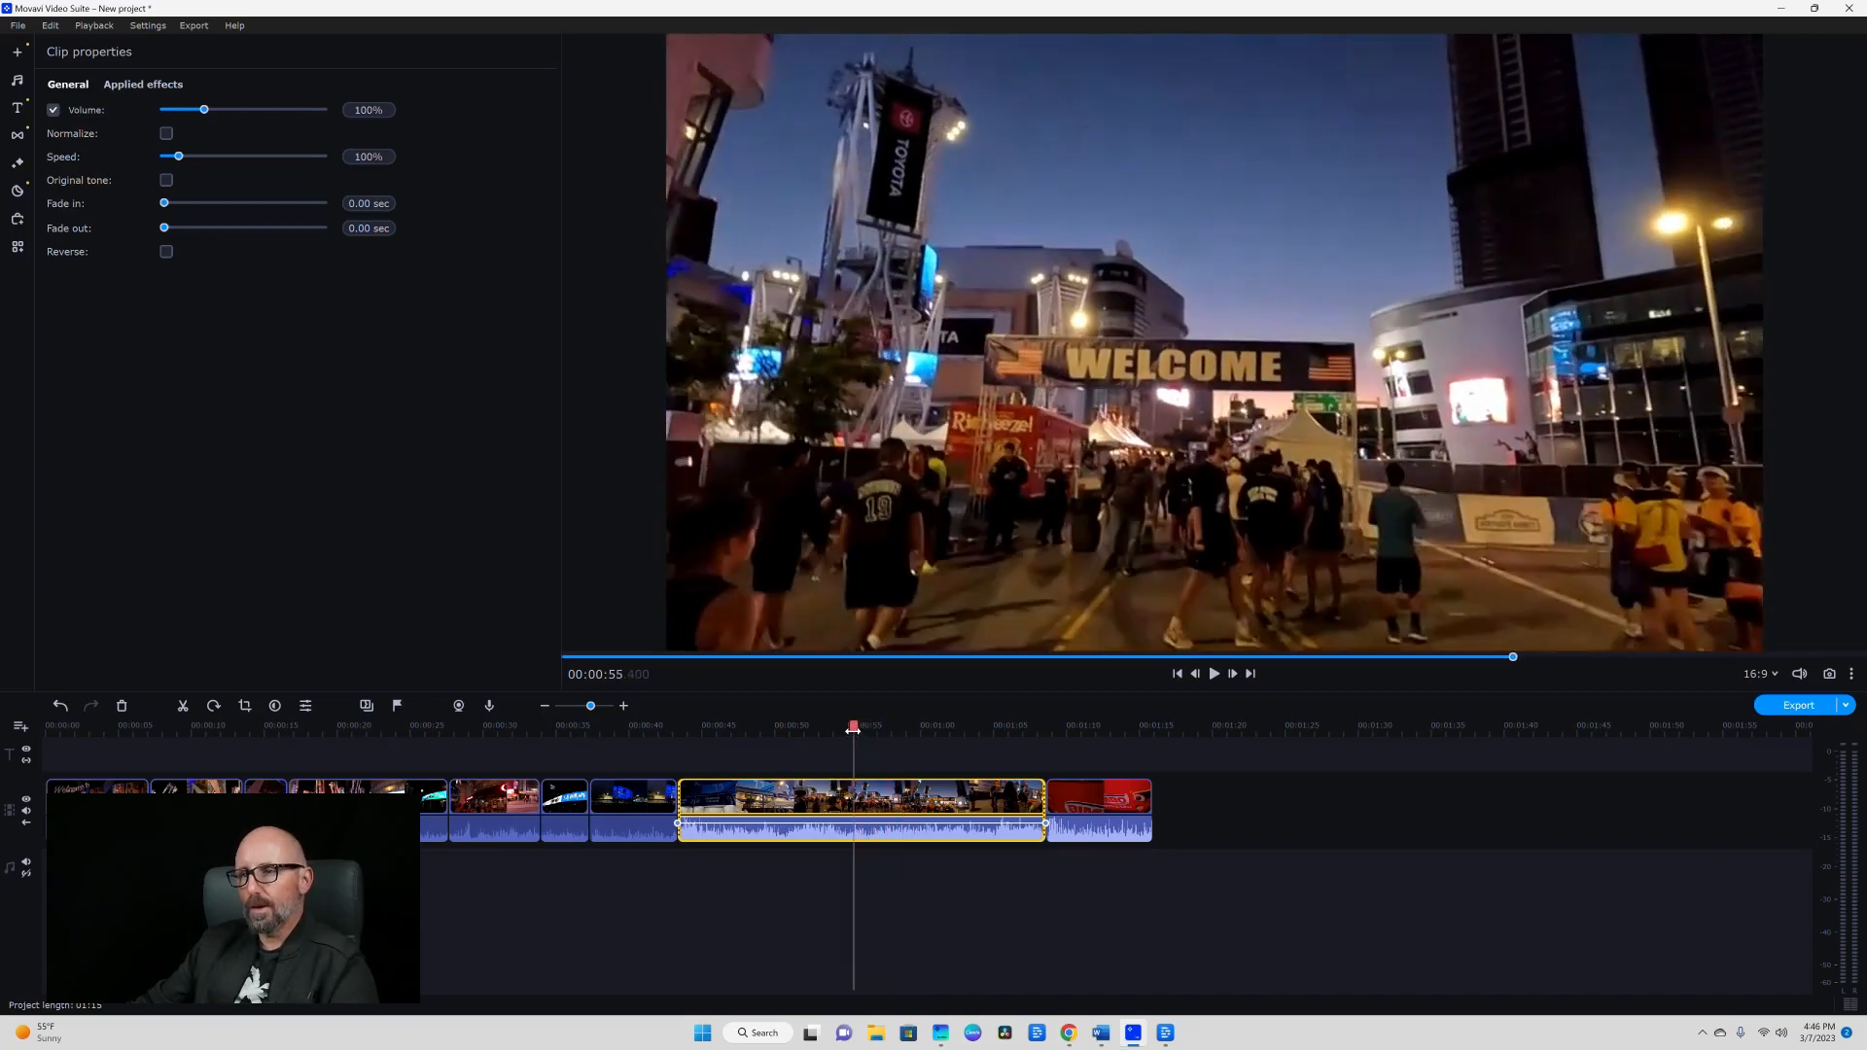
{"action": "right_click", "coordinate": [872, 805]}
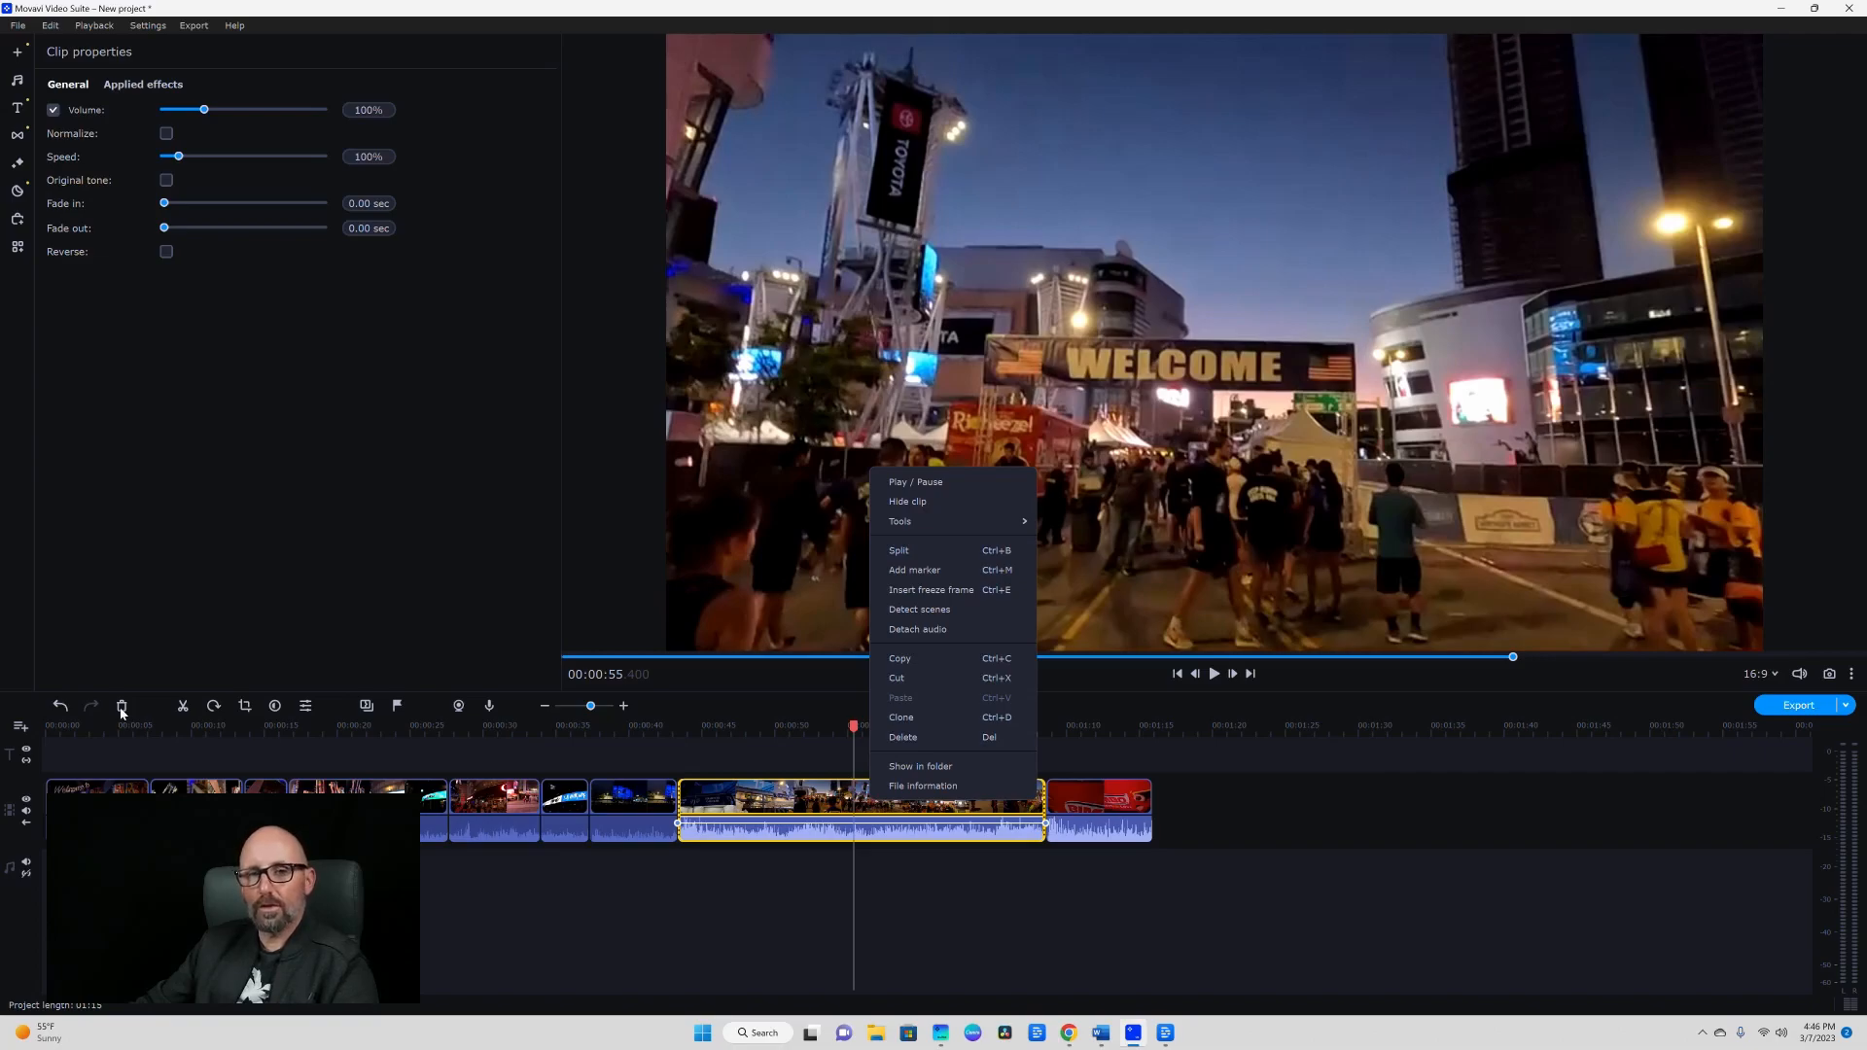
{"action": "right_click", "coordinate": [829, 803]}
{"action": "left_click", "coordinate": [829, 802]}
{"action": "right_click", "coordinate": [828, 803]}
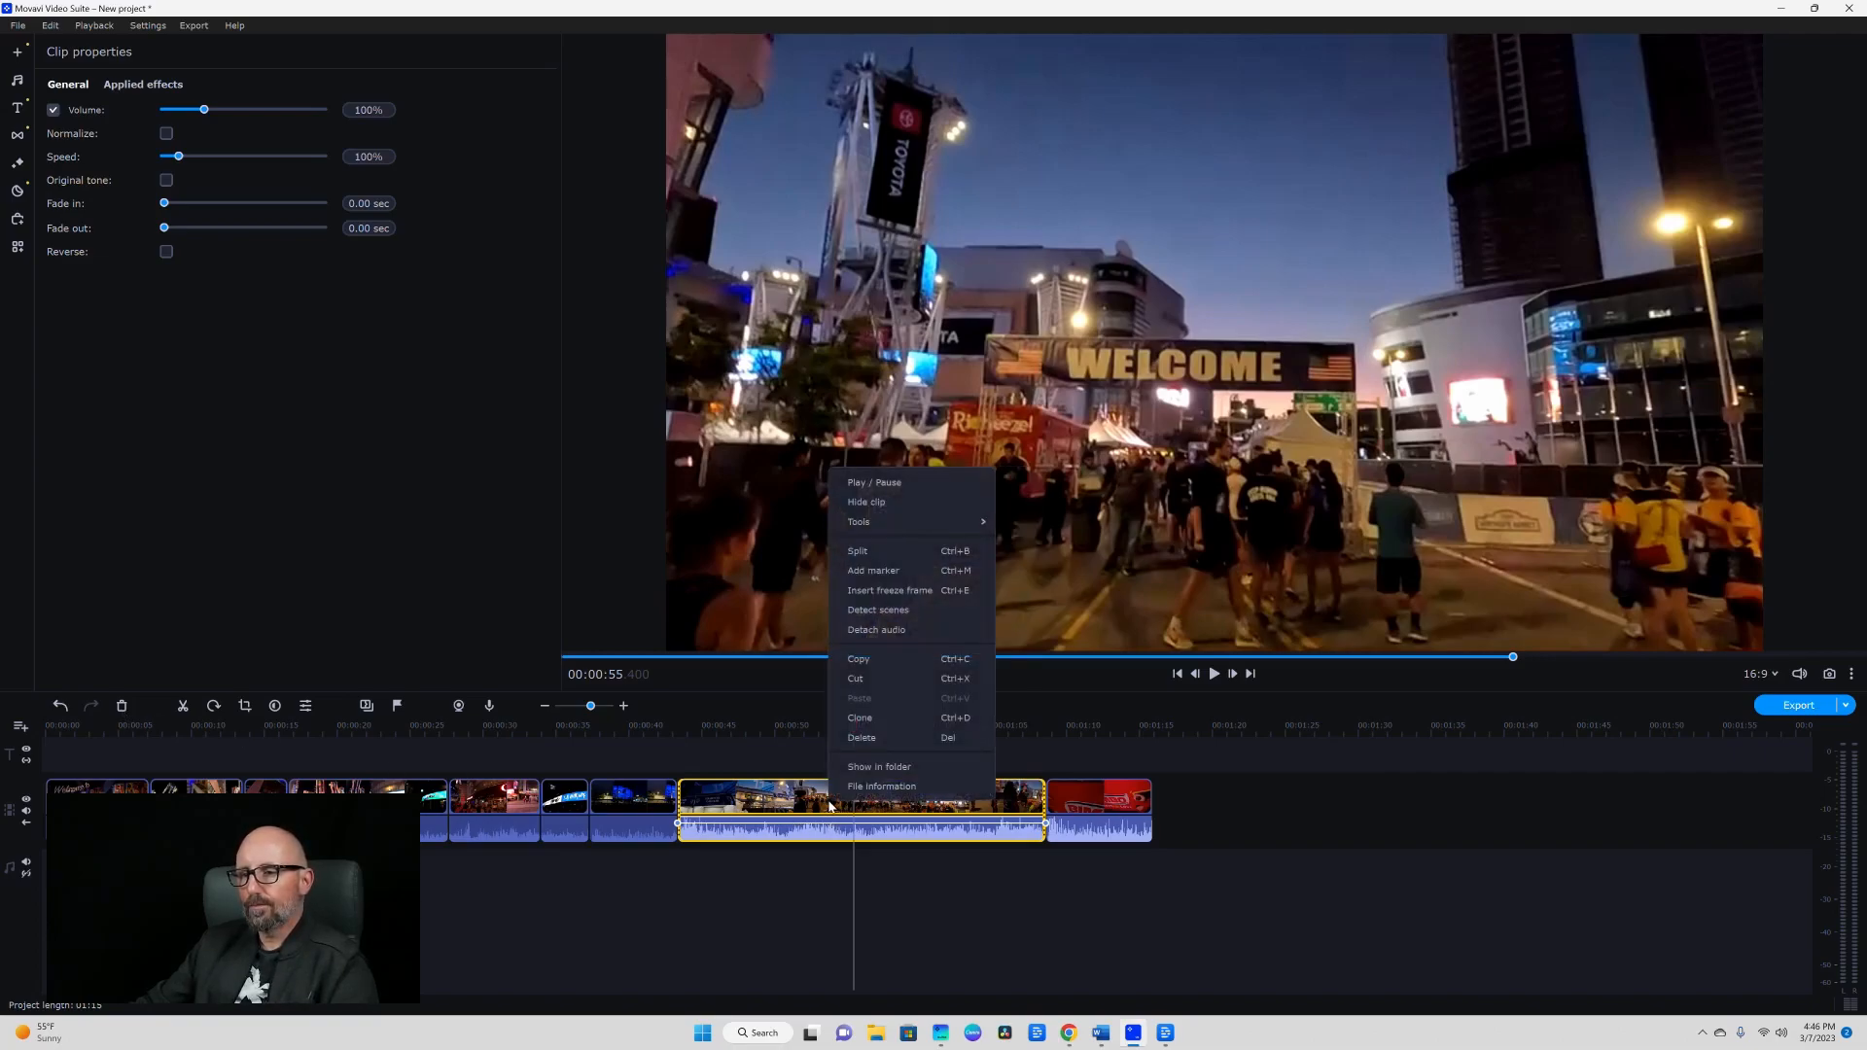
{"action": "left_click", "coordinate": [861, 739]}
Delete the red-lit food stand clip at the end of the timeline.
{"action": "left_click", "coordinate": [731, 789]}
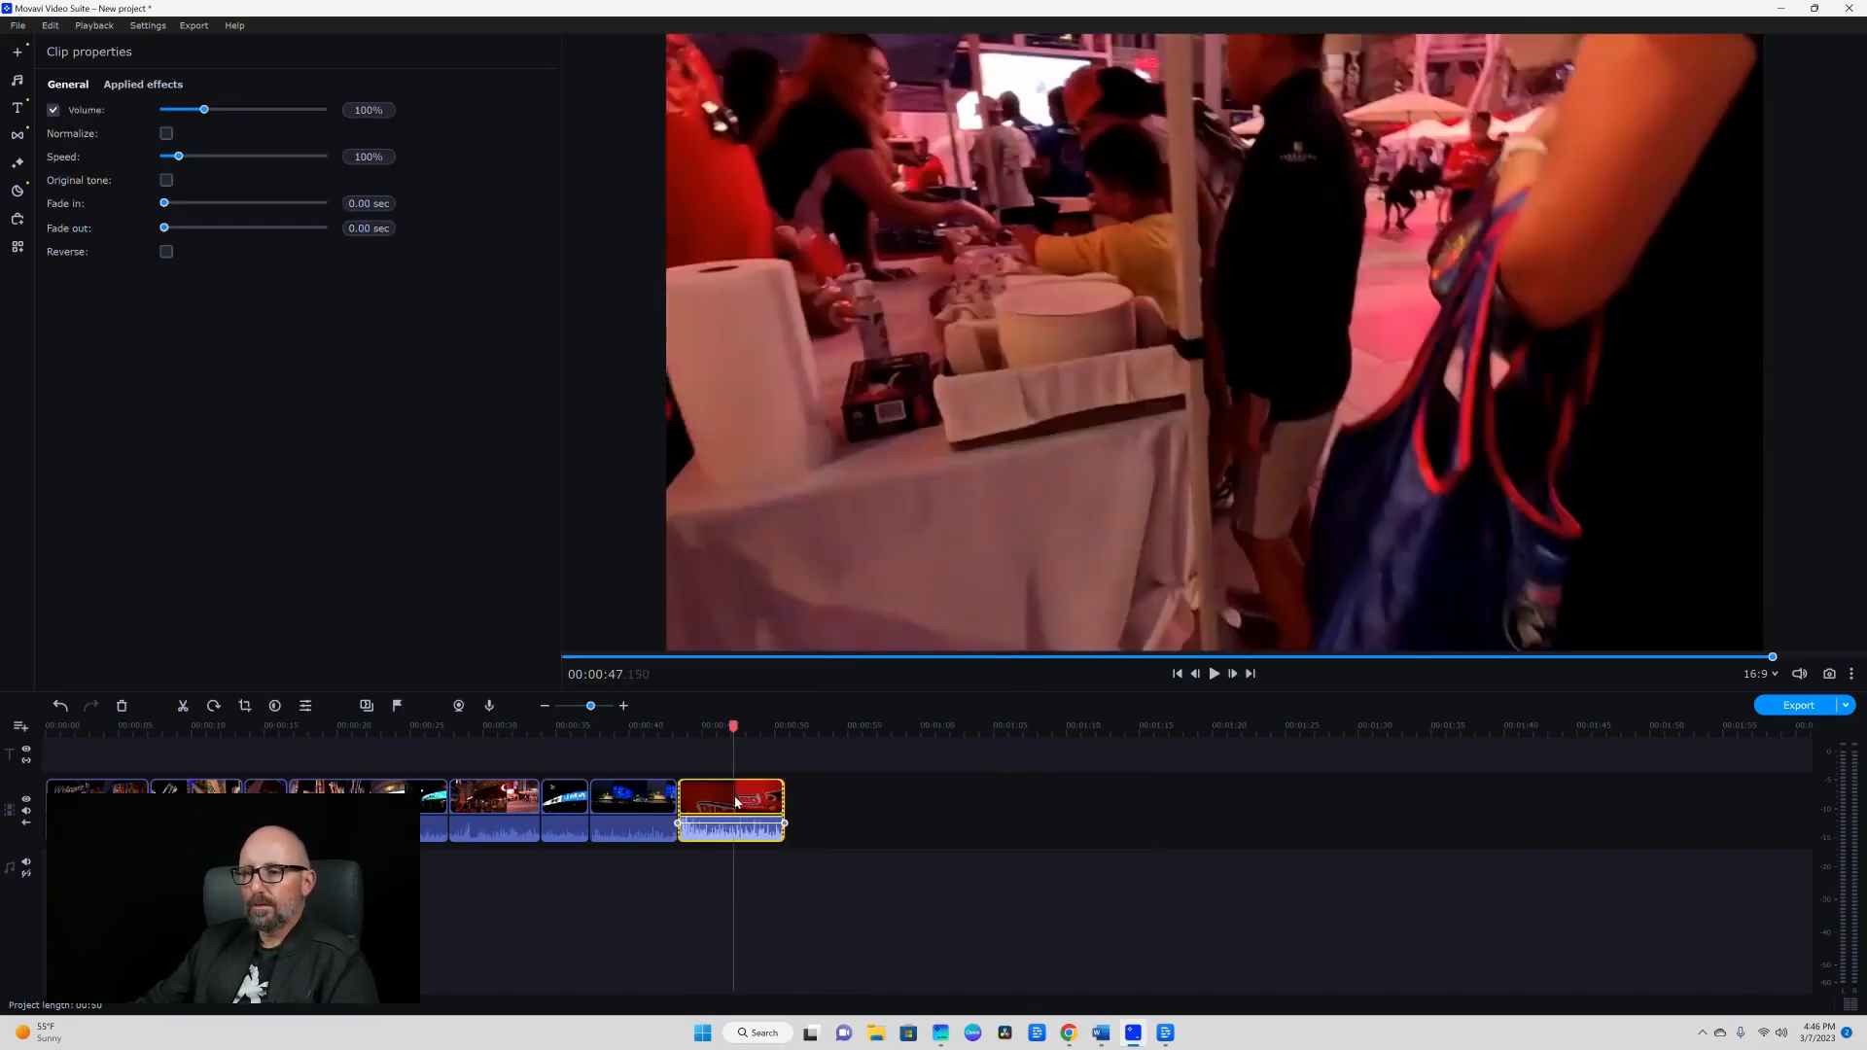
{"action": "right_click", "coordinate": [752, 794]}
{"action": "left_click", "coordinate": [783, 735]}
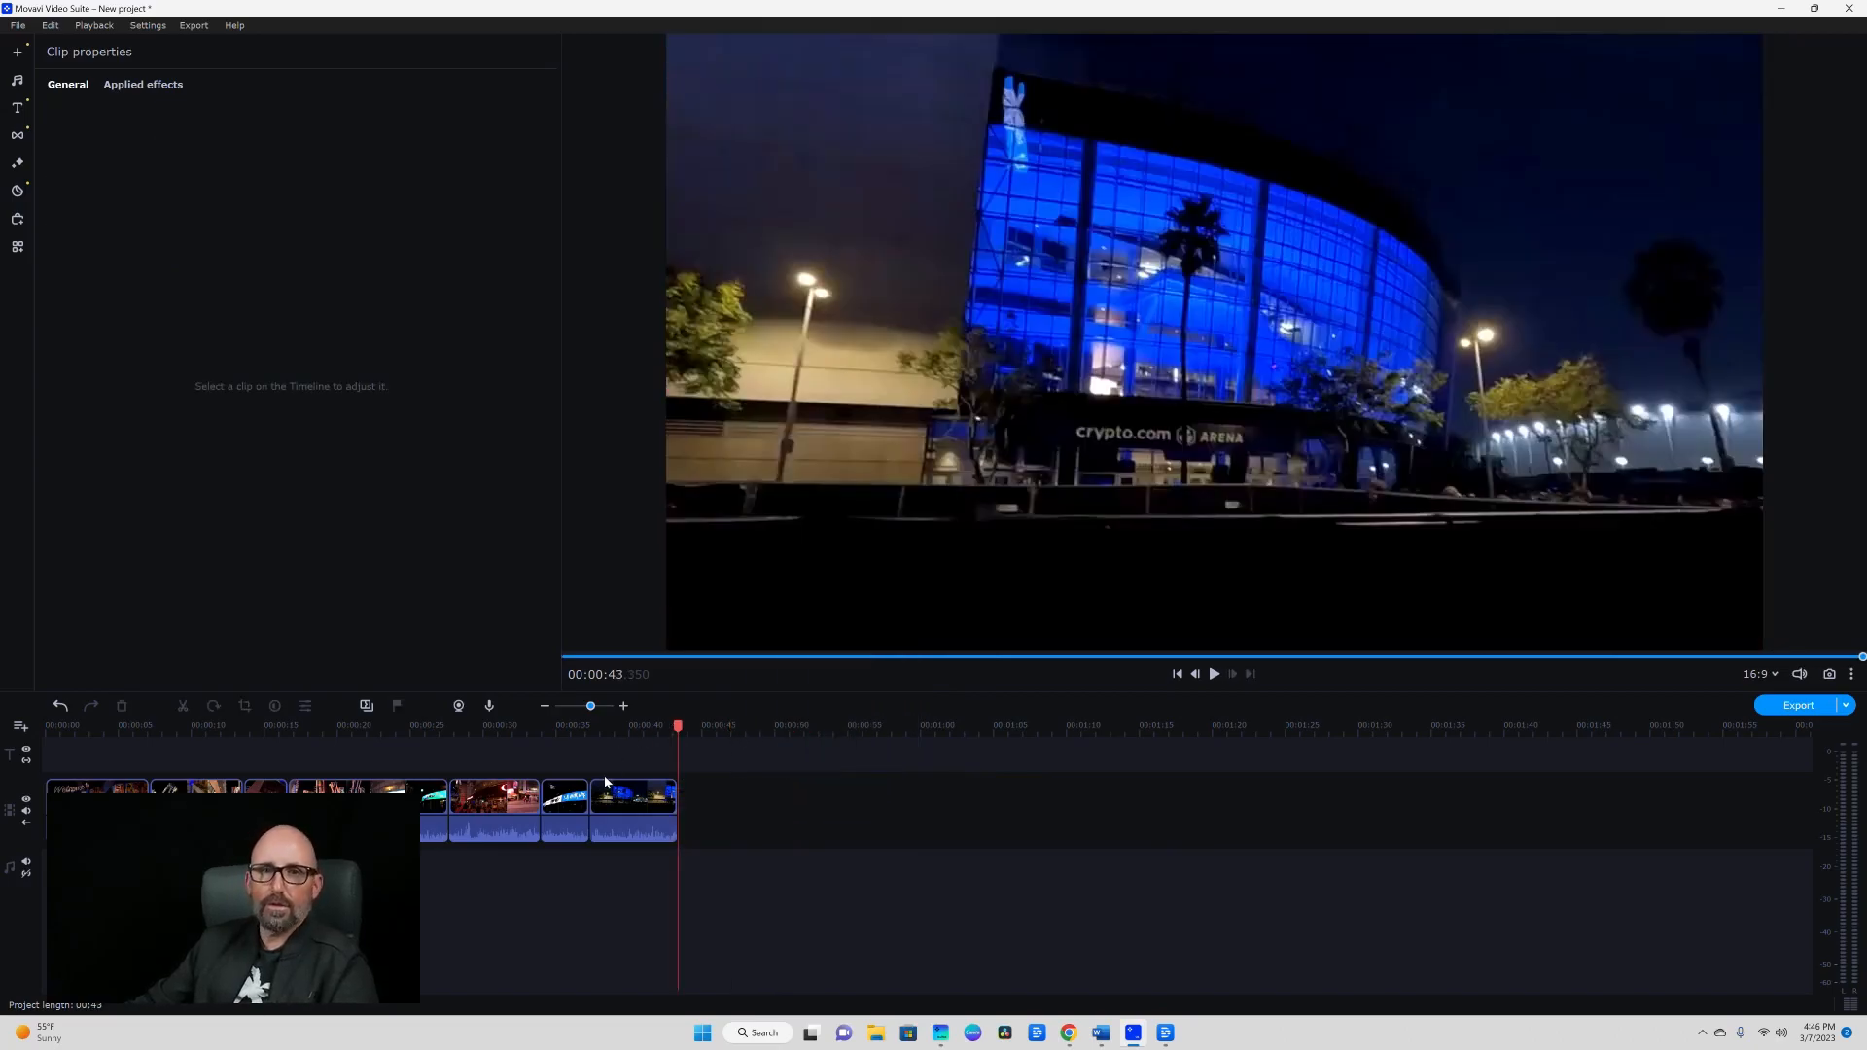
View the file information of the Crypto.com Arena clip and show its source file in the LA Live folder.
{"action": "right_click", "coordinate": [642, 810]}
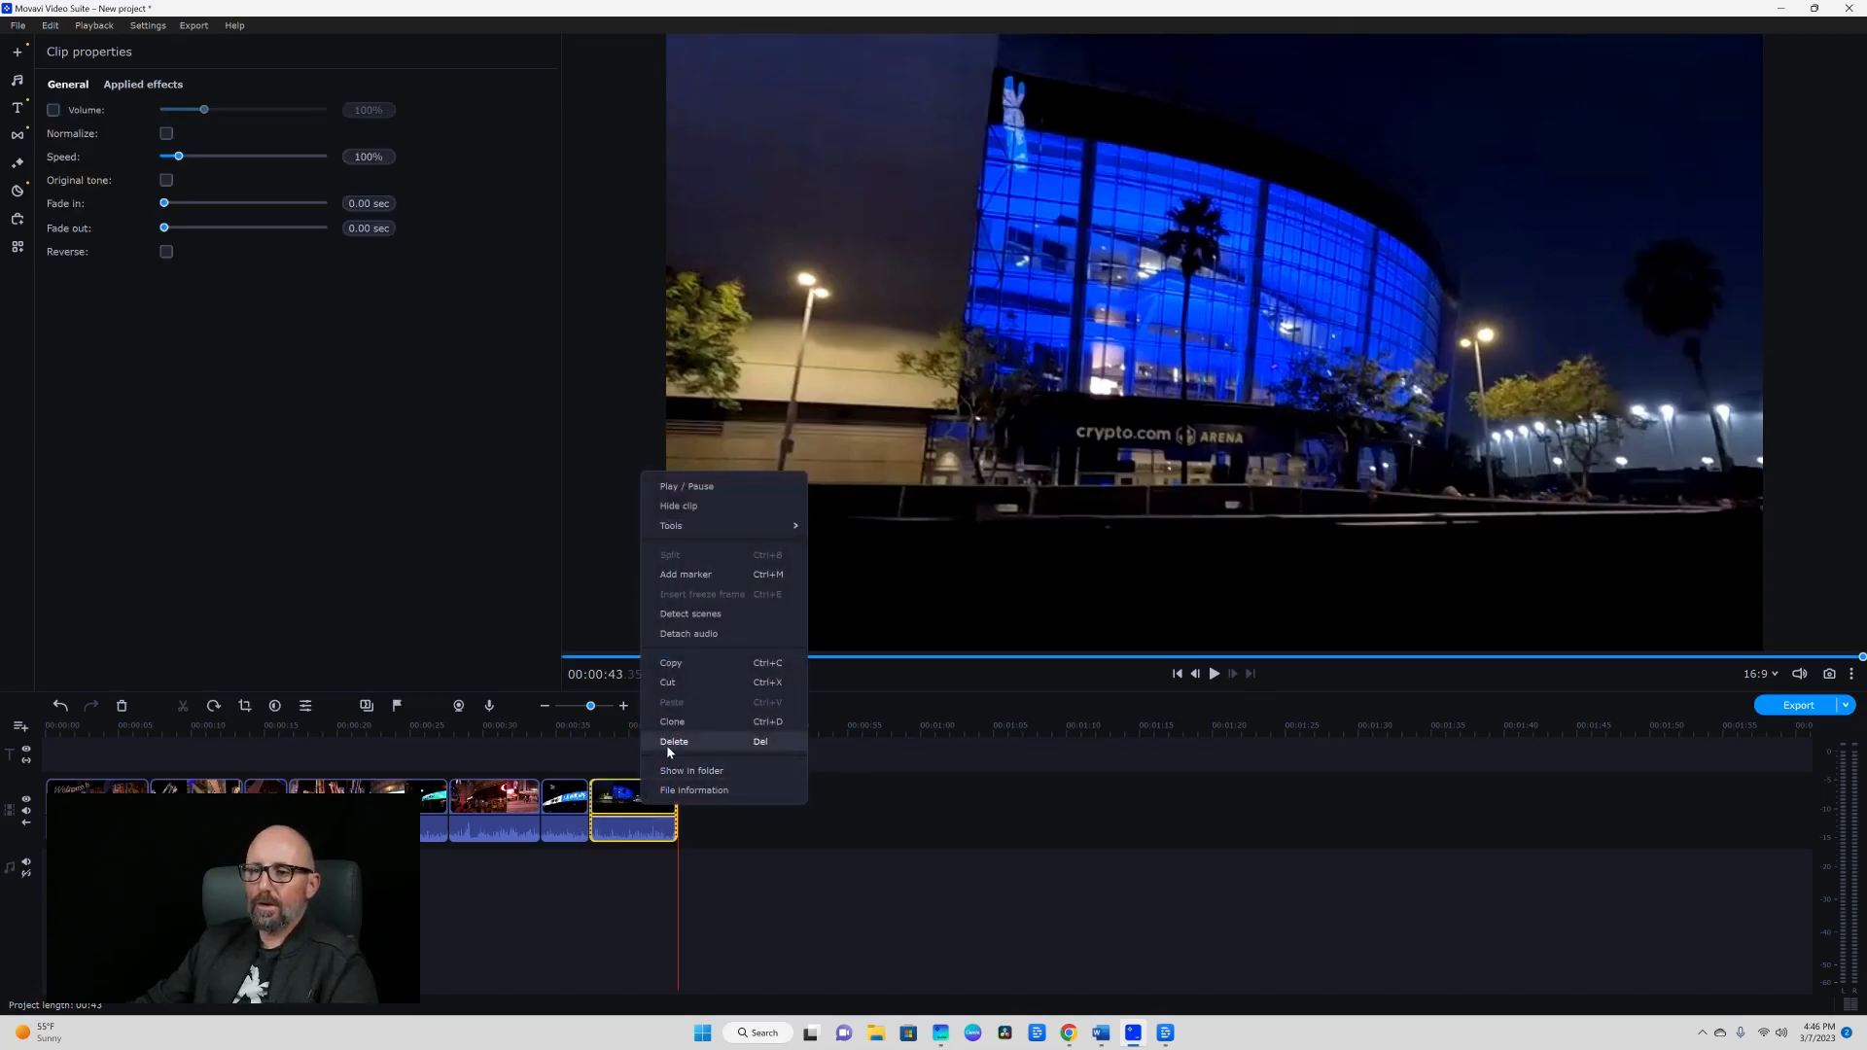
{"action": "left_click", "coordinate": [686, 794]}
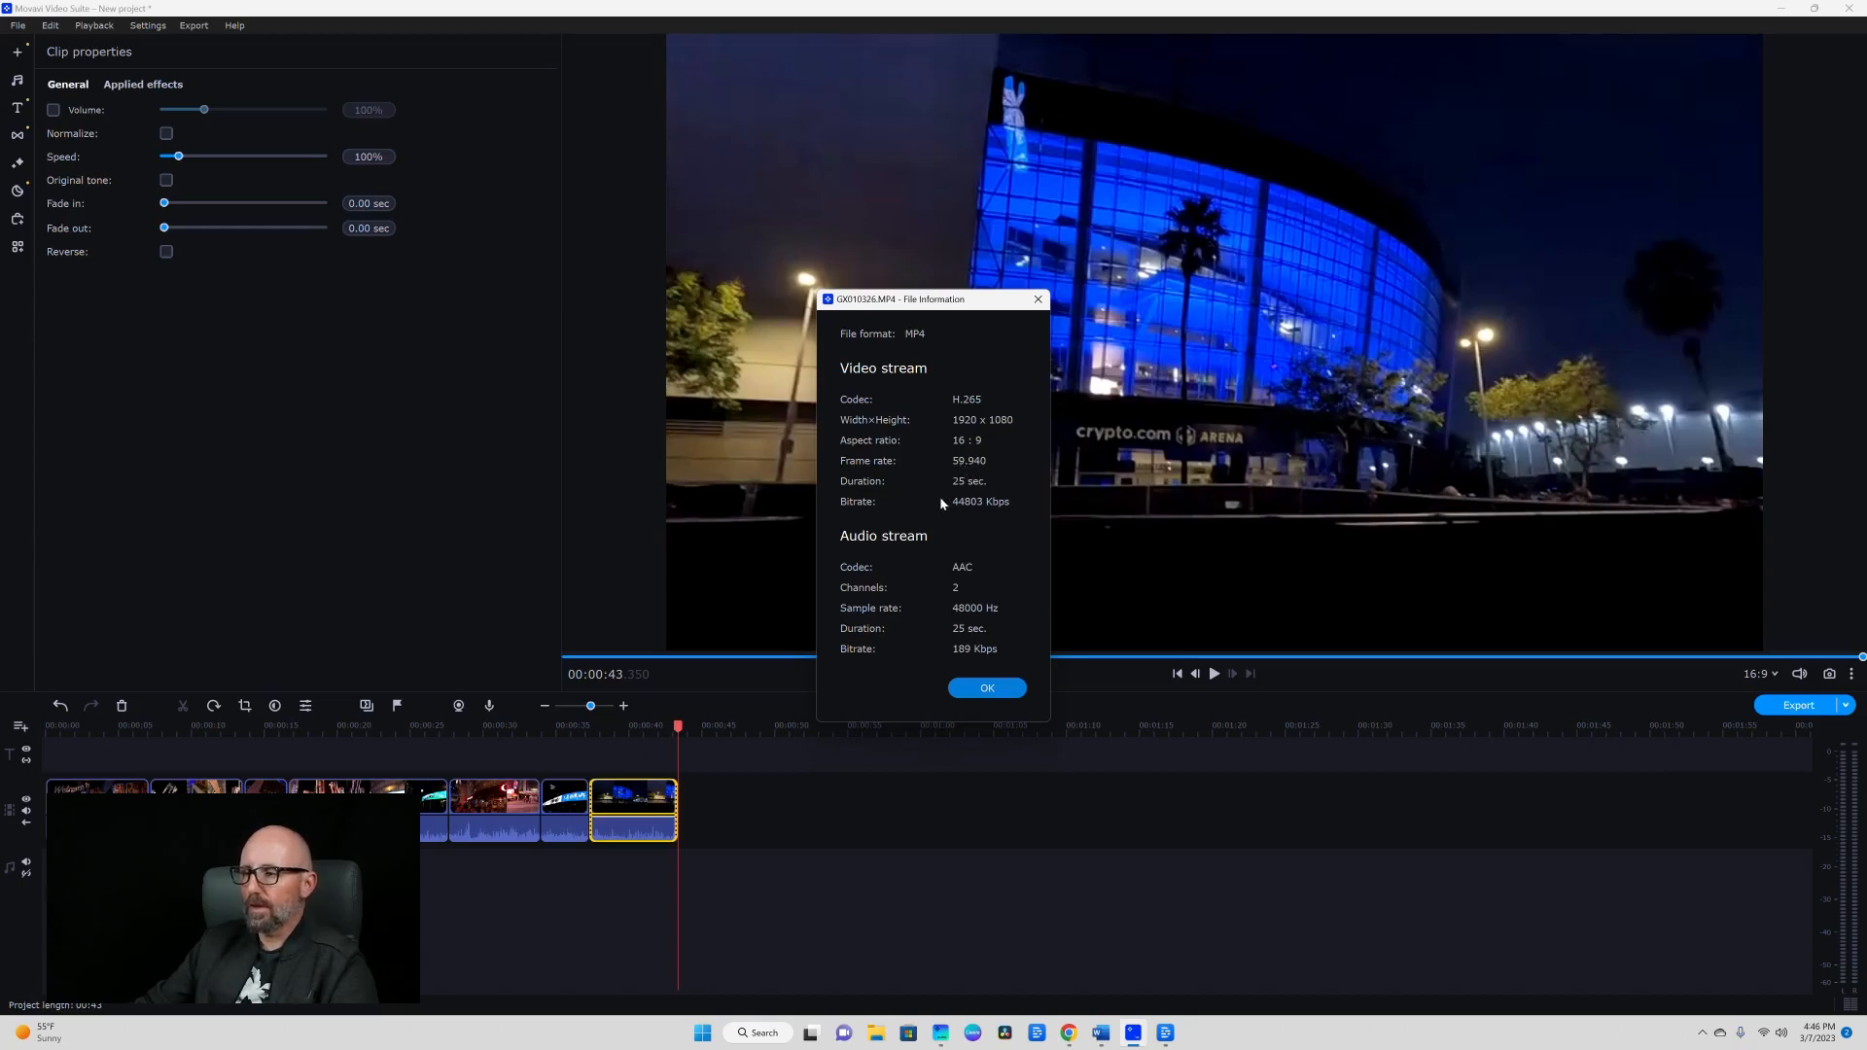
{"action": "left_click", "coordinate": [963, 688]}
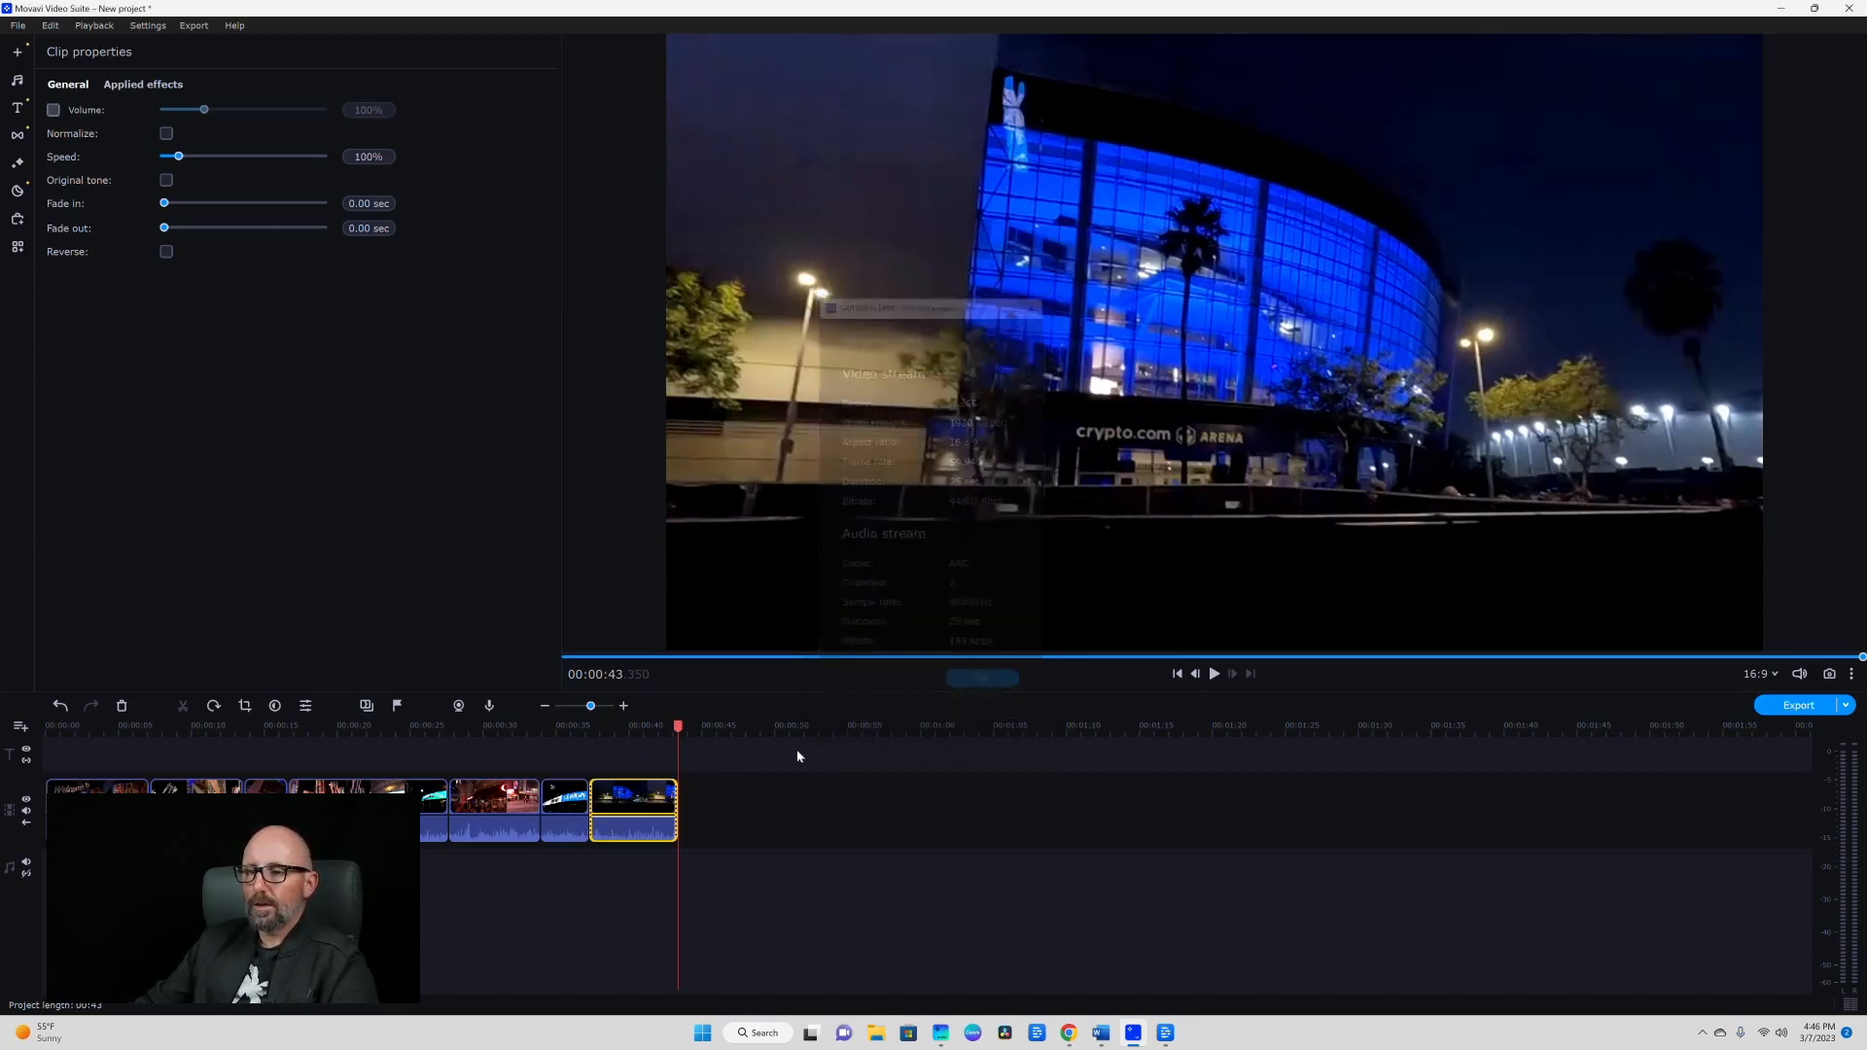
{"action": "right_click", "coordinate": [639, 806]}
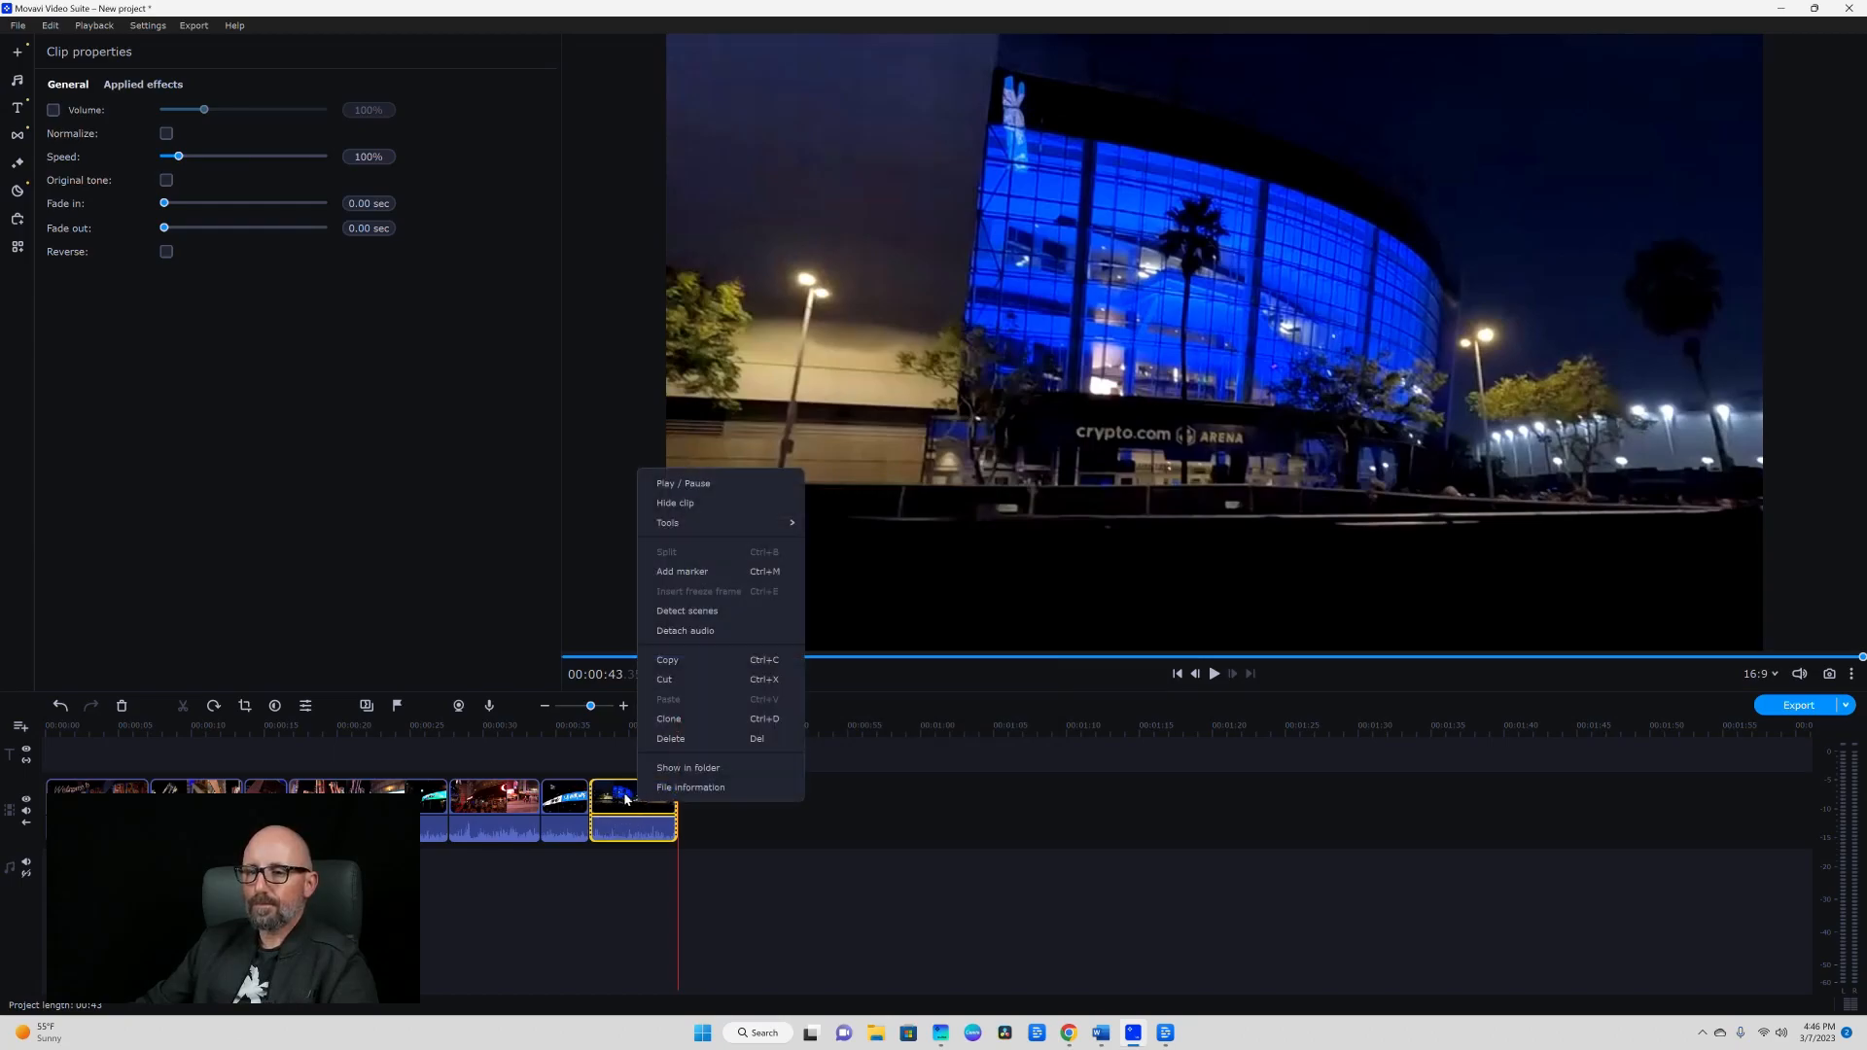
{"action": "left_click", "coordinate": [697, 768]}
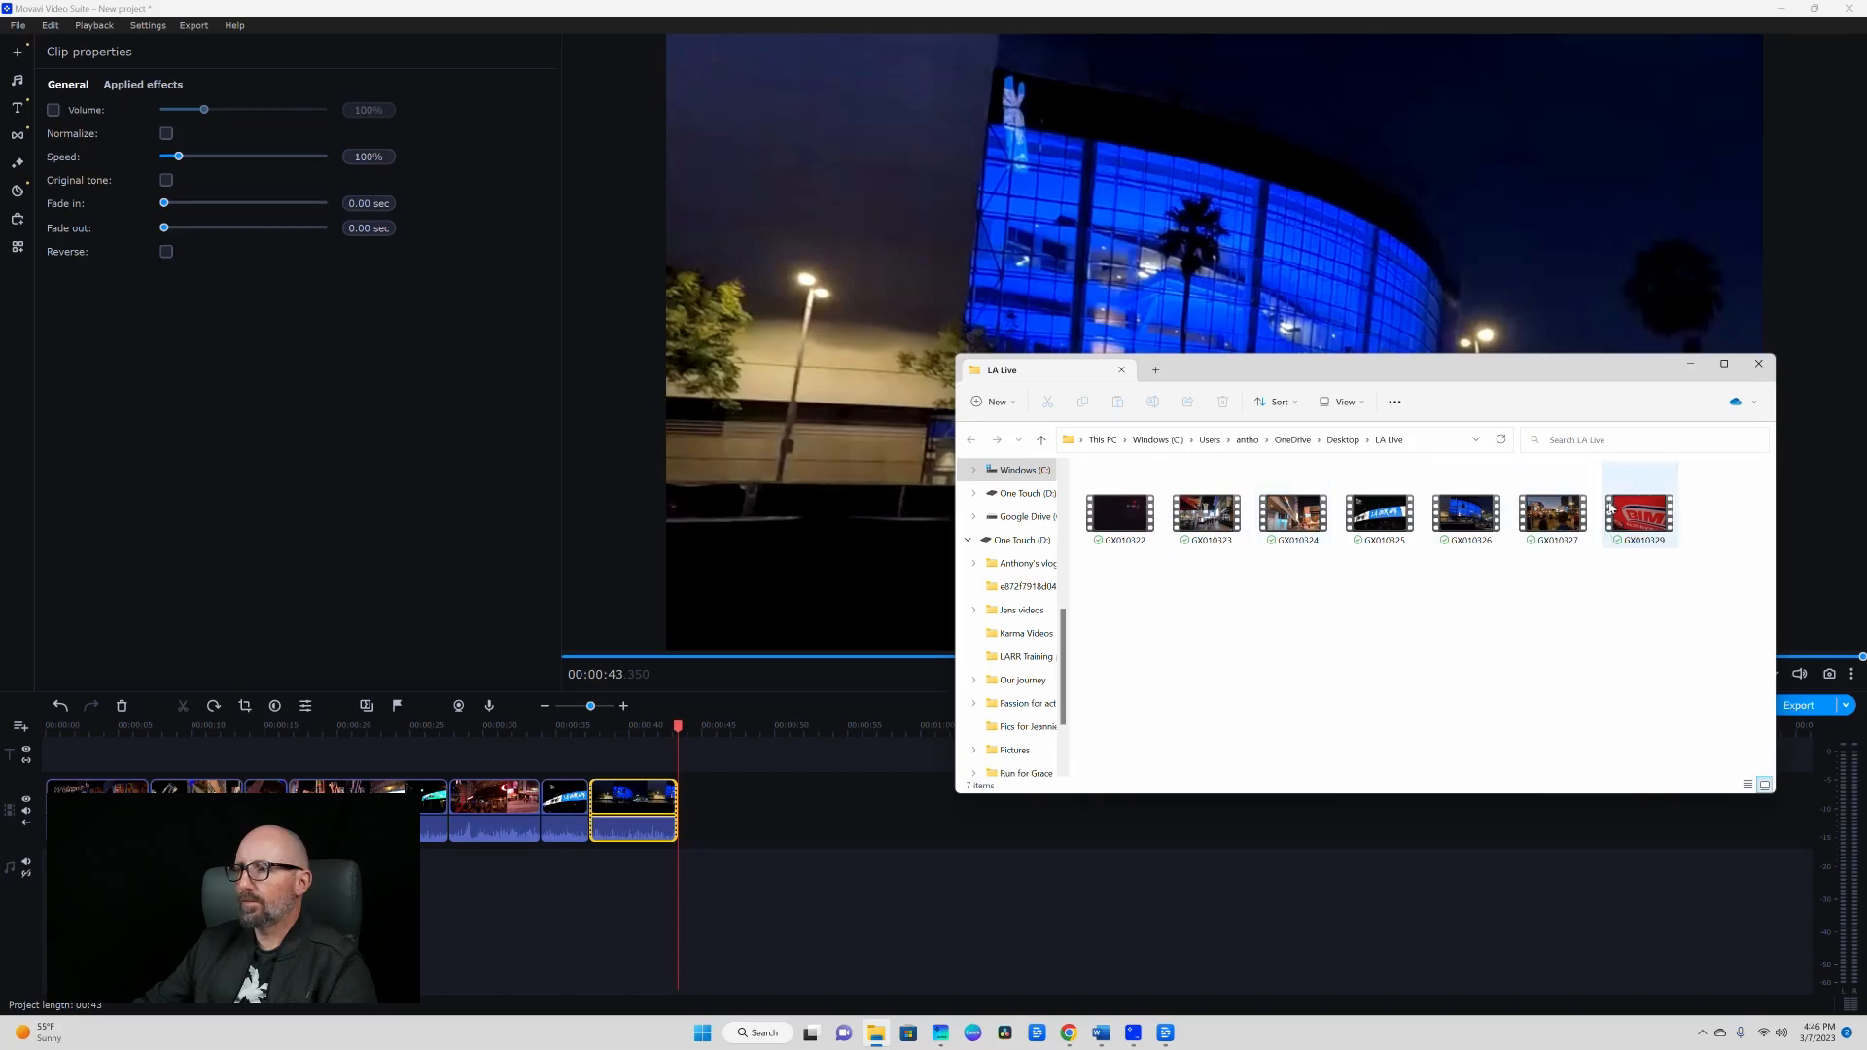
{"action": "left_click", "coordinate": [1757, 366]}
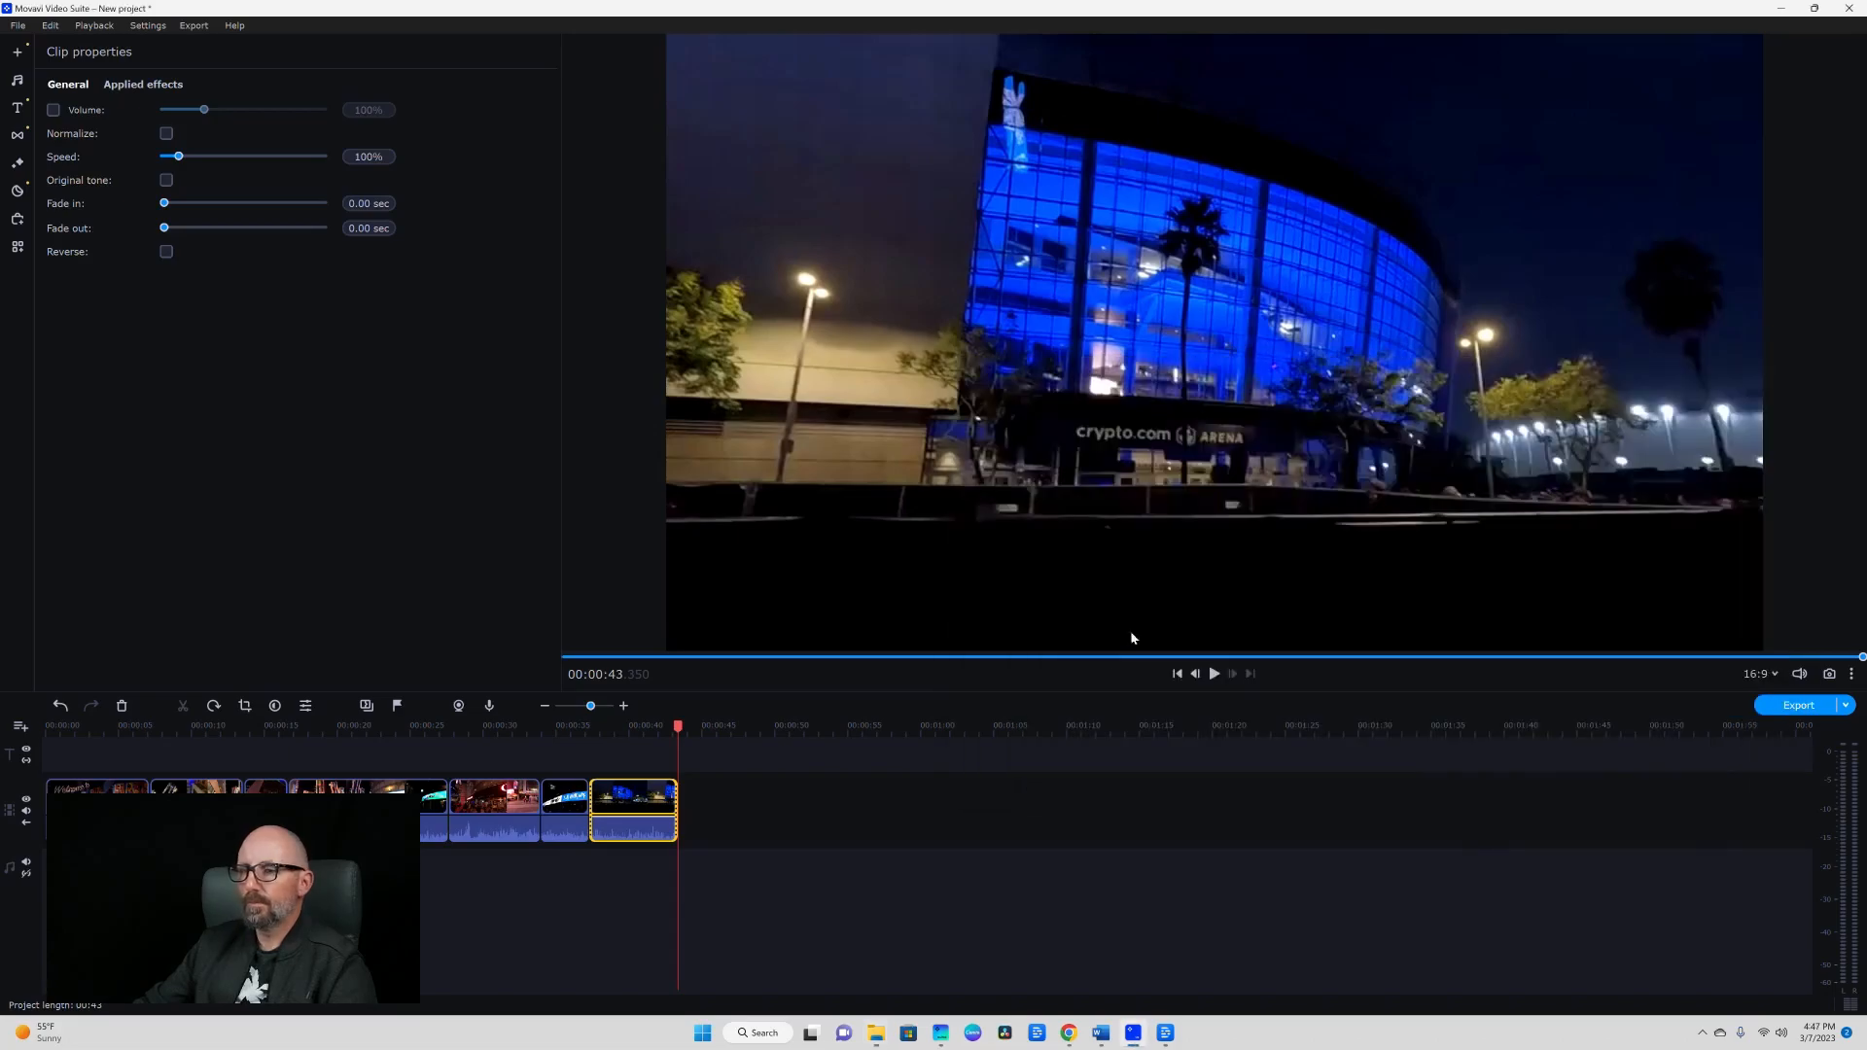
Clone the Crypto.com Arena clip and move the copy onto the main video track directly after the original.
{"action": "right_click", "coordinate": [640, 800]}
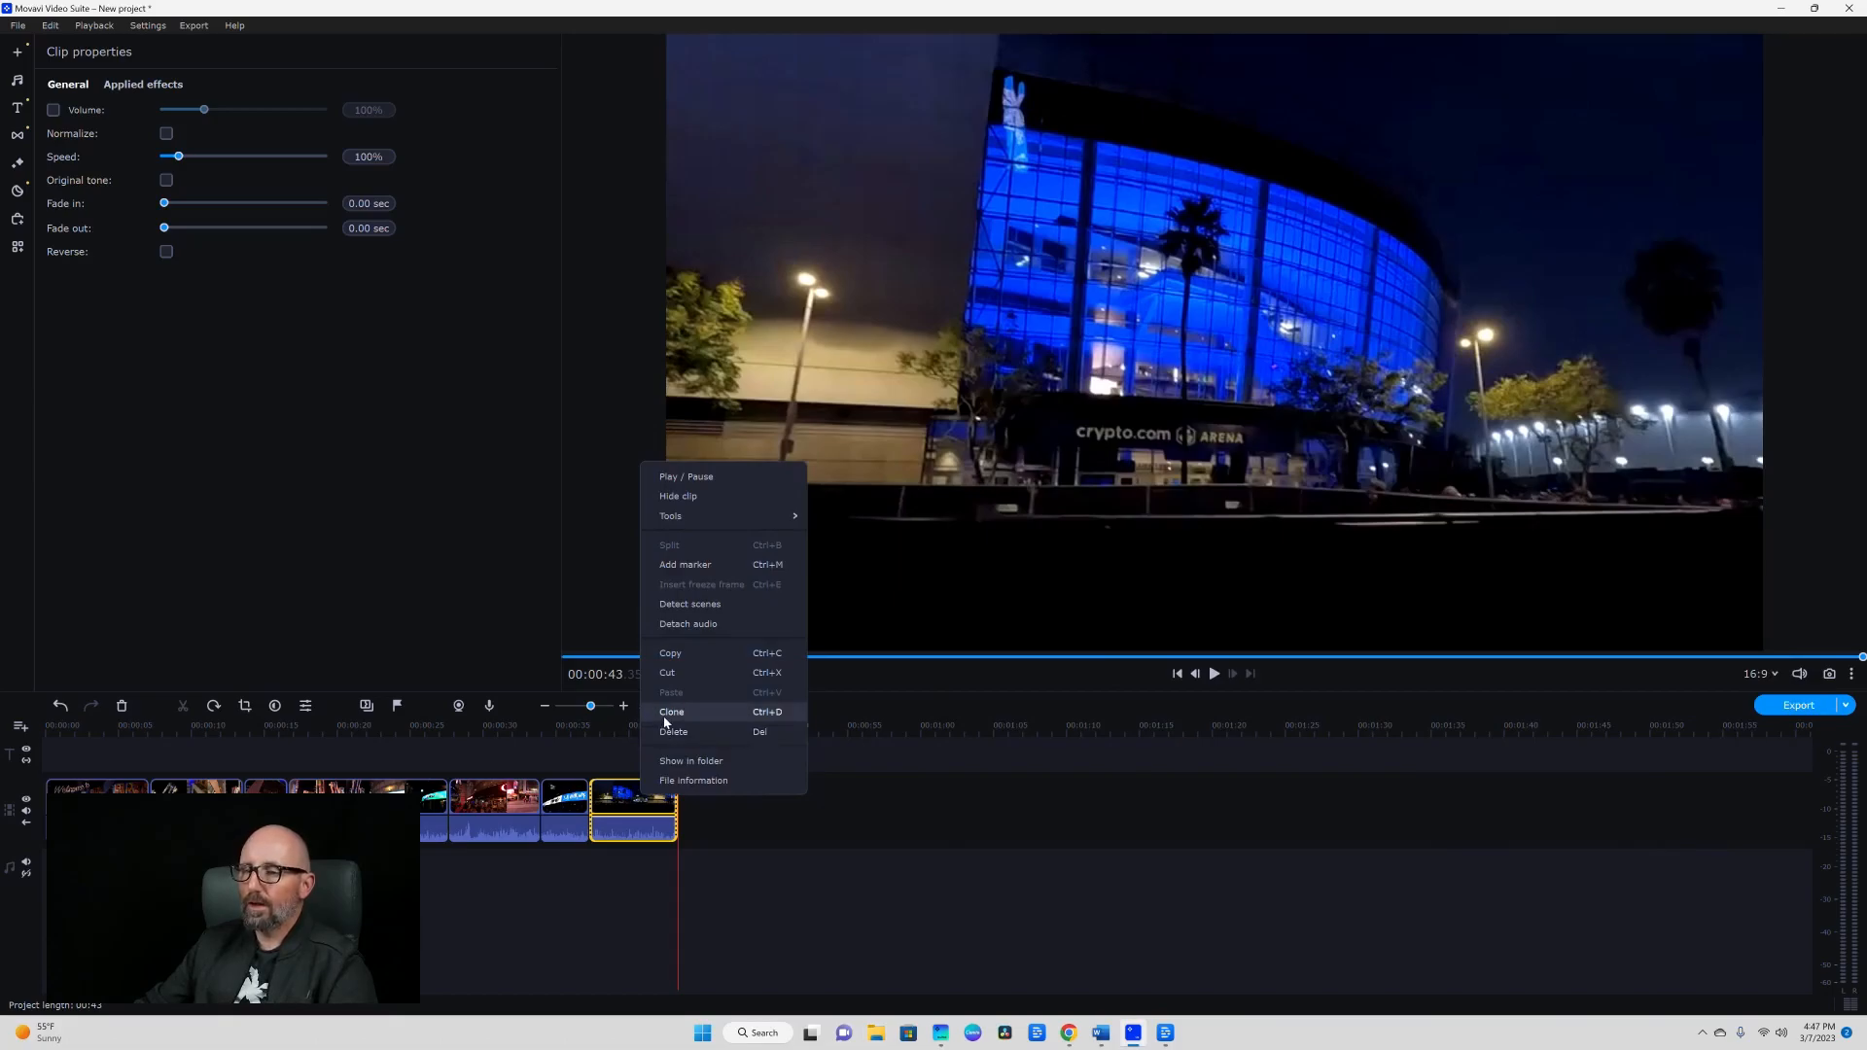
{"action": "left_click", "coordinate": [634, 800]}
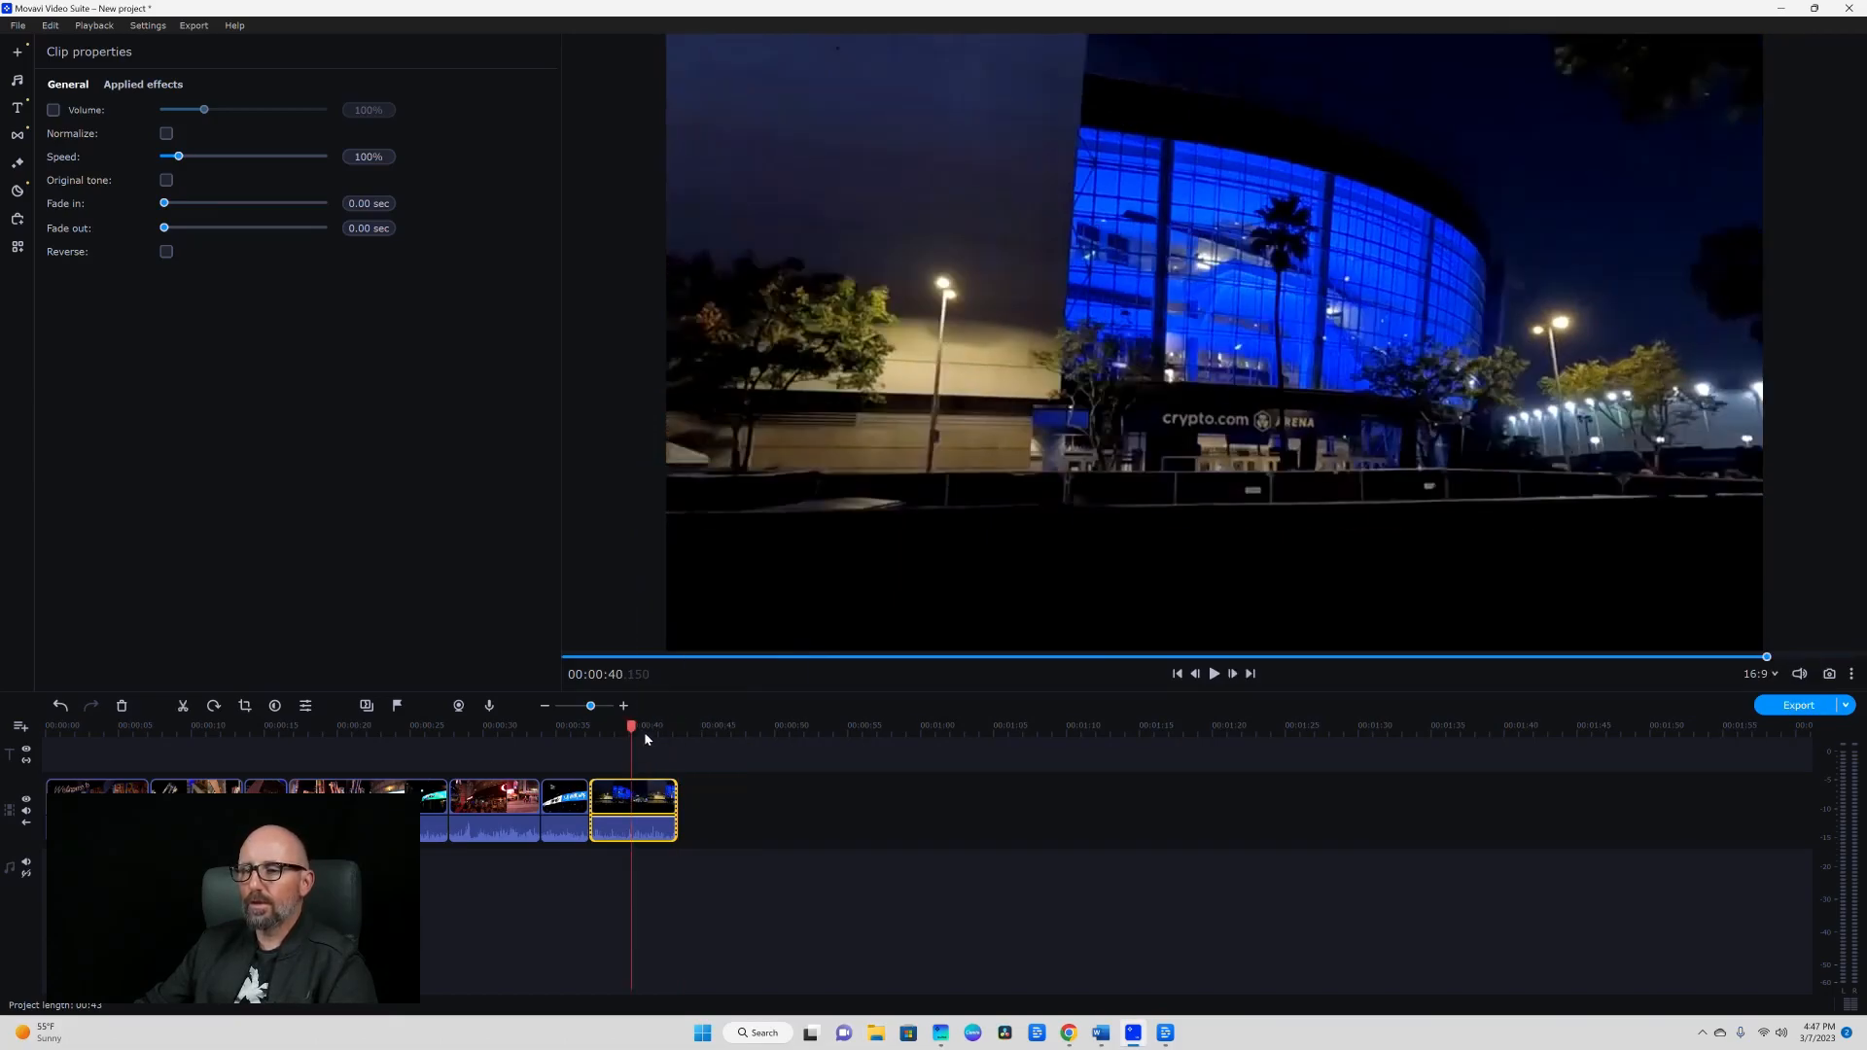
{"action": "left_click_drag", "start_coordinate": [638, 724], "coordinate": [692, 744]}
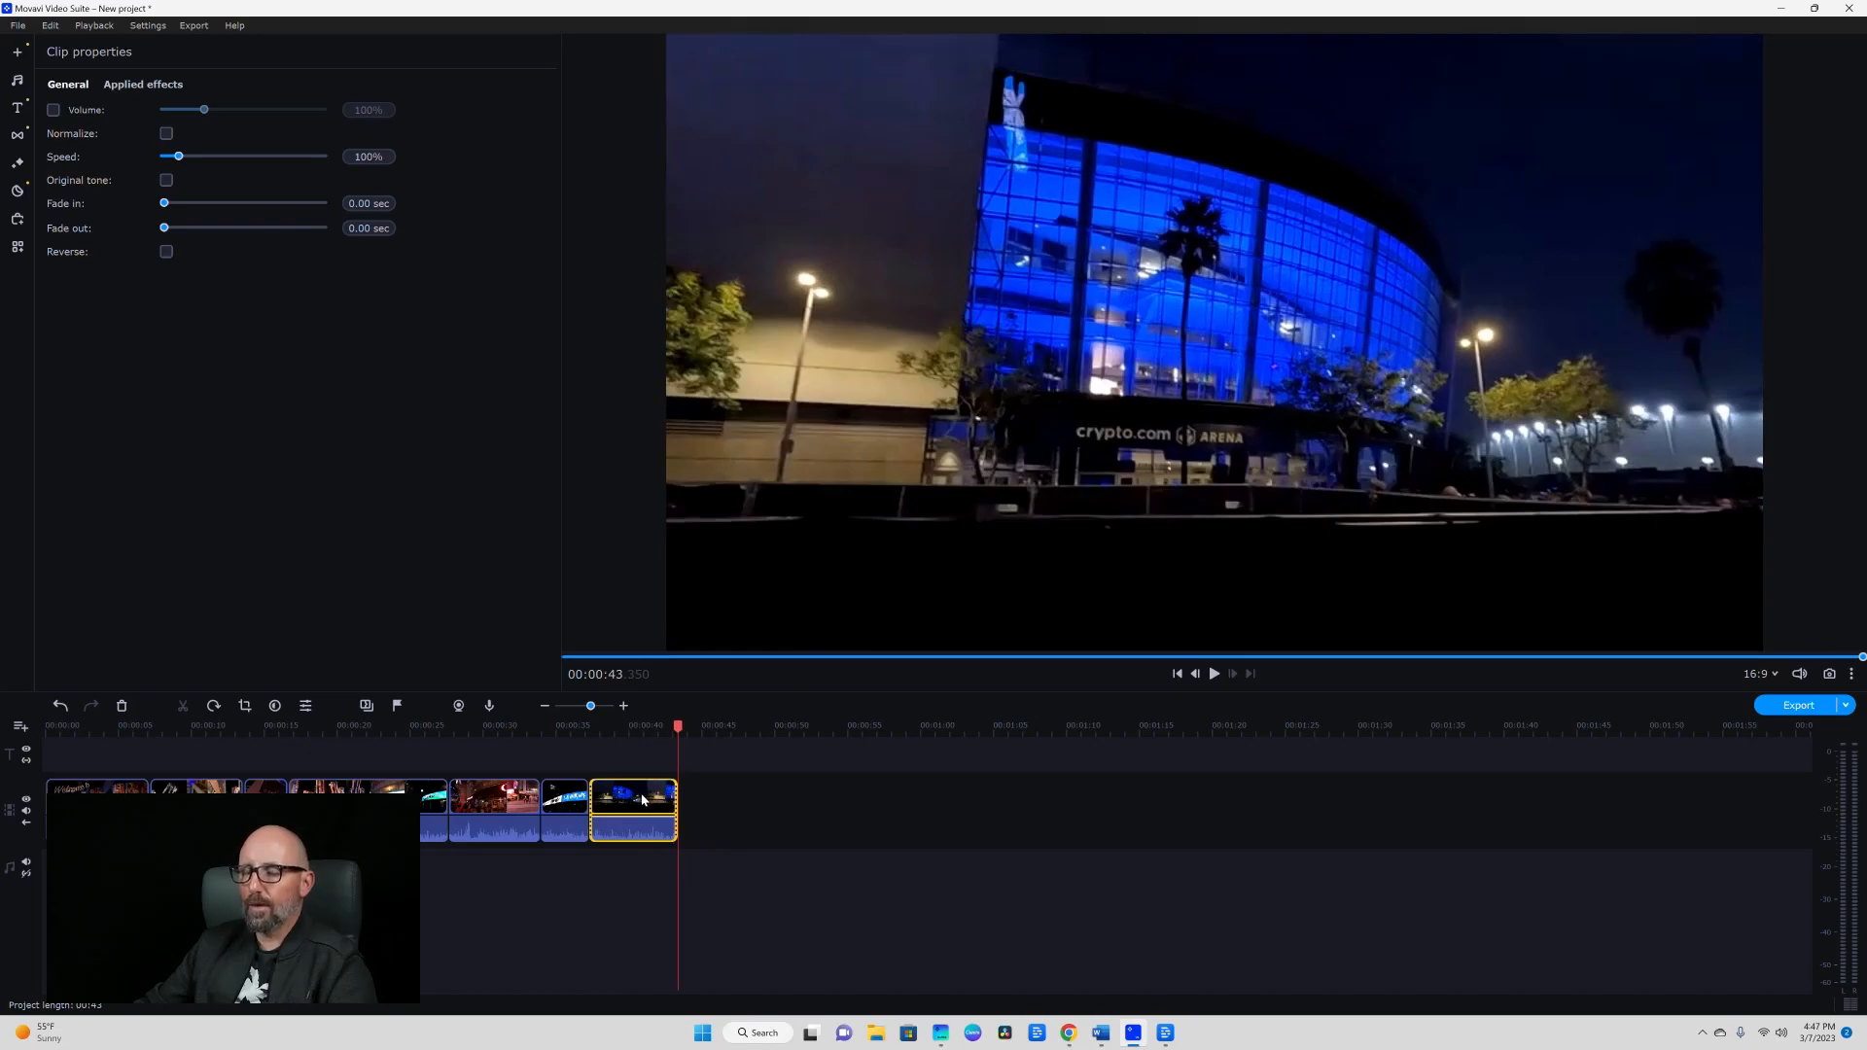
{"action": "right_click", "coordinate": [642, 800]}
{"action": "left_click", "coordinate": [678, 724]}
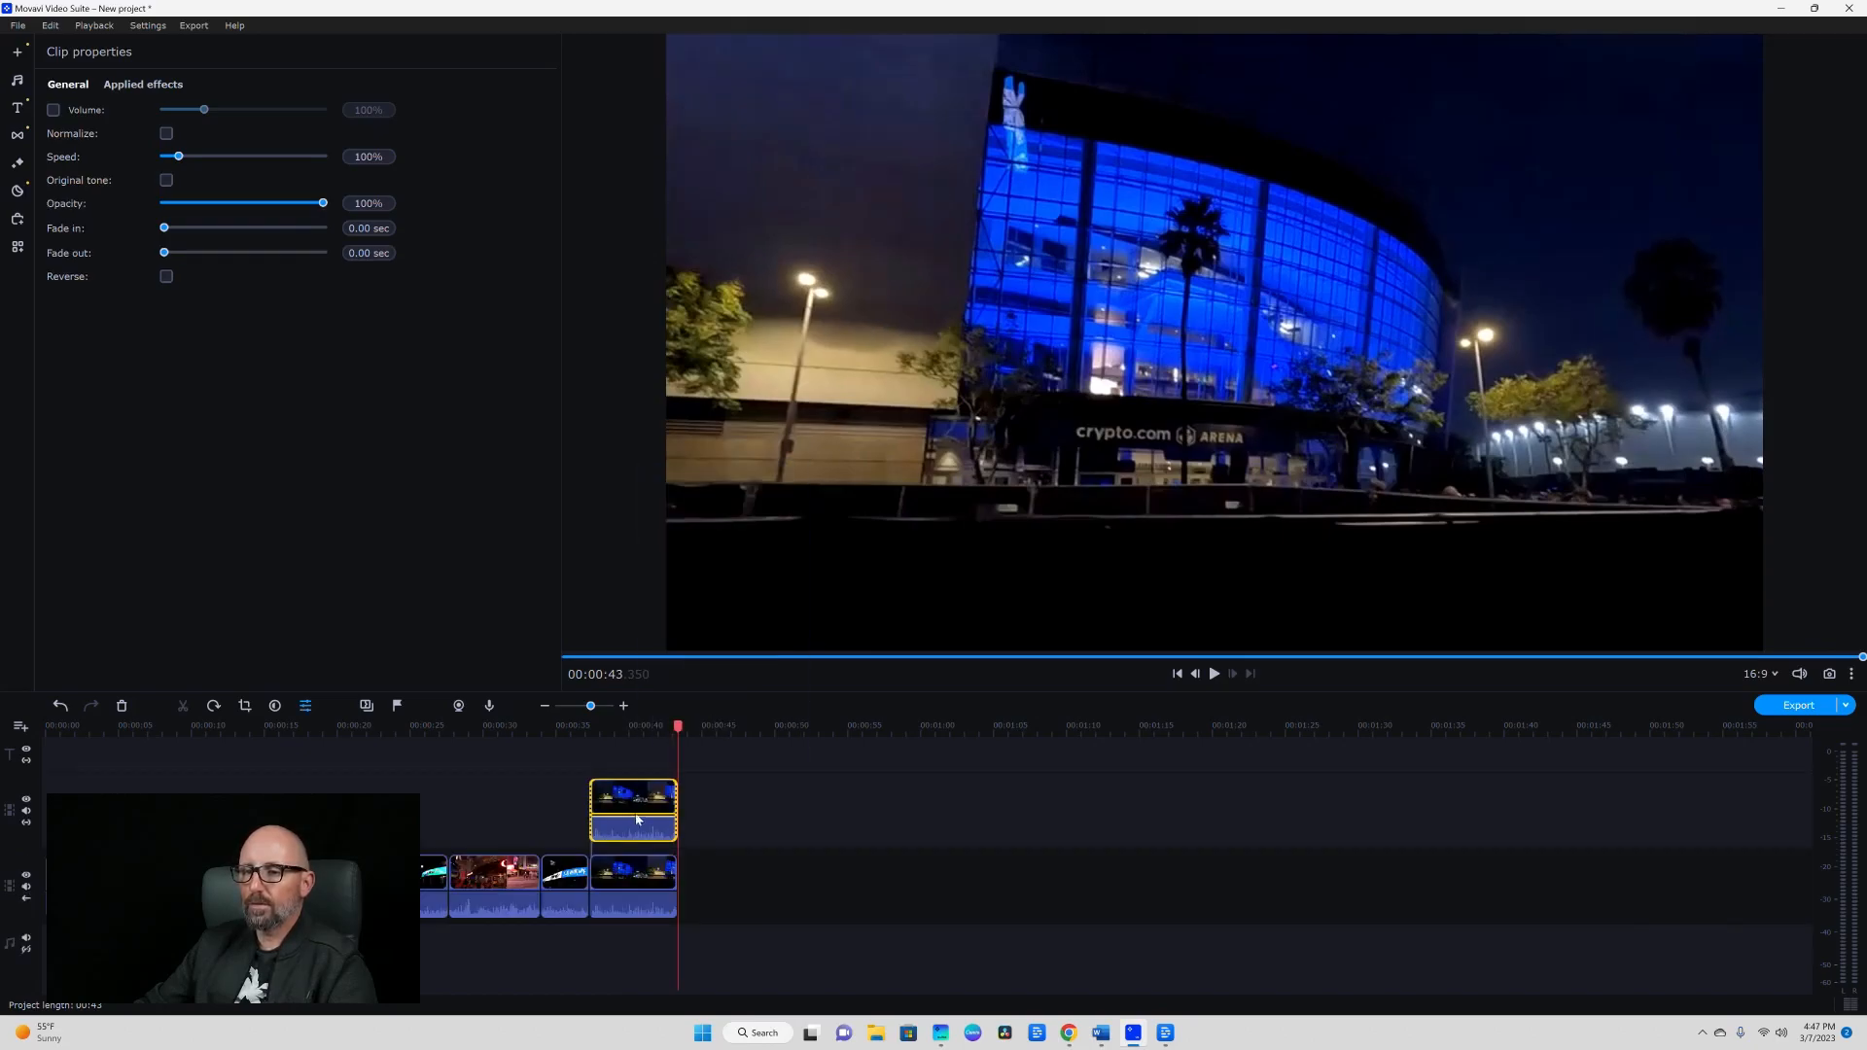
{"action": "mouse_move", "coordinate": [638, 804]}
{"action": "left_mouse_down"}
{"action": "mouse_move", "coordinate": [695, 822]}
{"action": "mouse_move", "coordinate": [761, 883]}
{"action": "mouse_move", "coordinate": [732, 881]}
{"action": "left_mouse_up"}
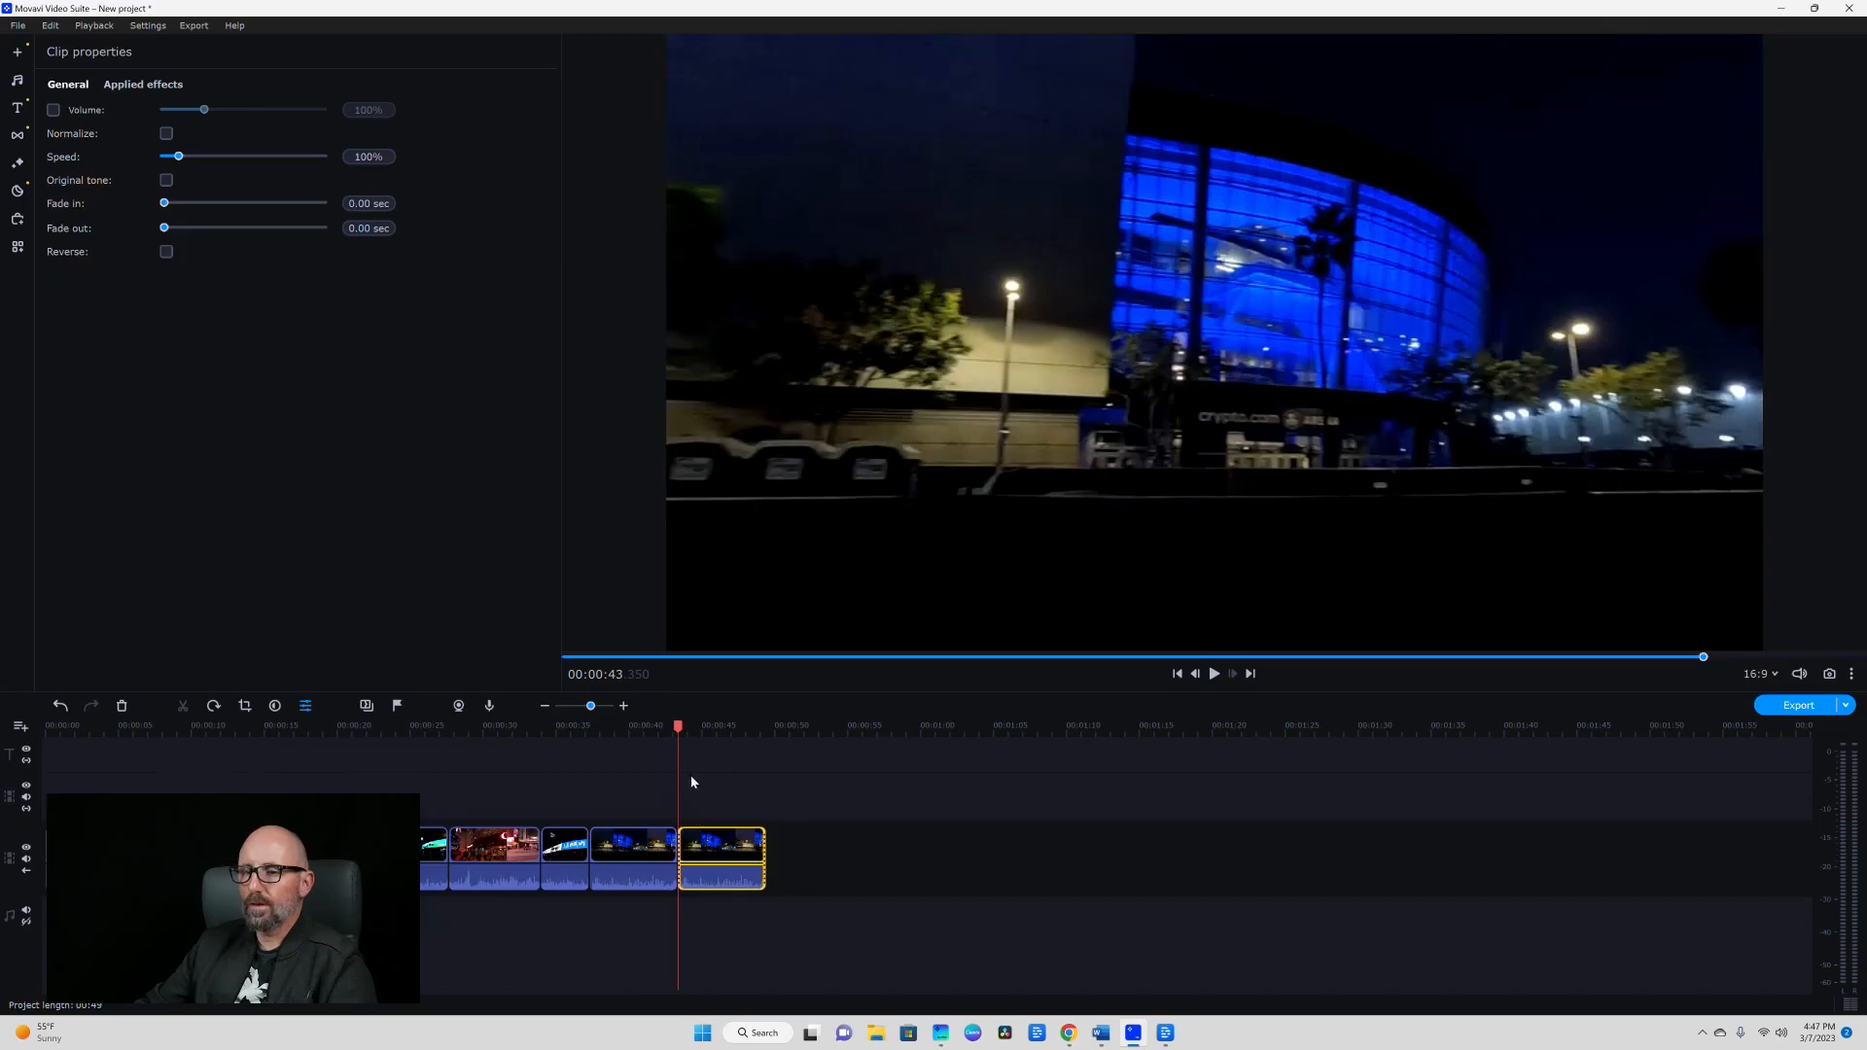
Delete the cloned Crypto.com Arena clip and select the original.
{"action": "right_click", "coordinate": [716, 848]}
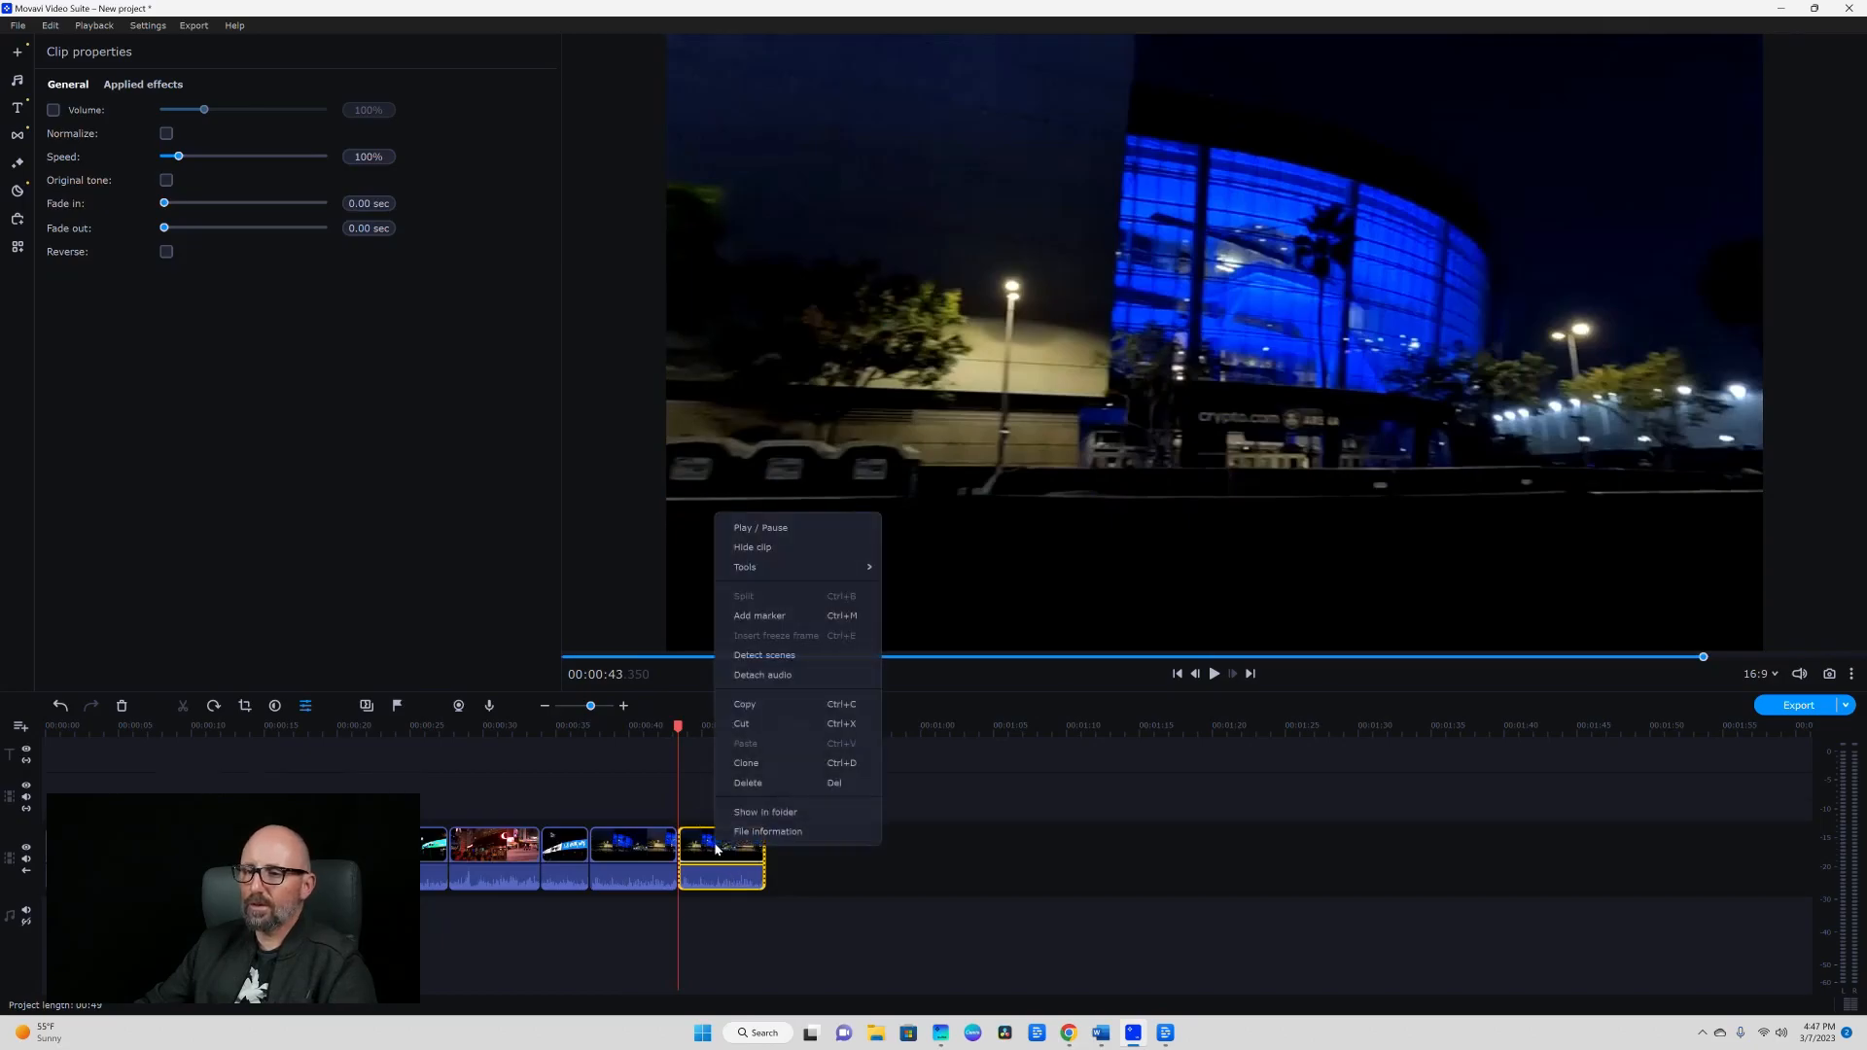
{"action": "left_click", "coordinate": [749, 784]}
{"action": "left_click", "coordinate": [638, 847]}
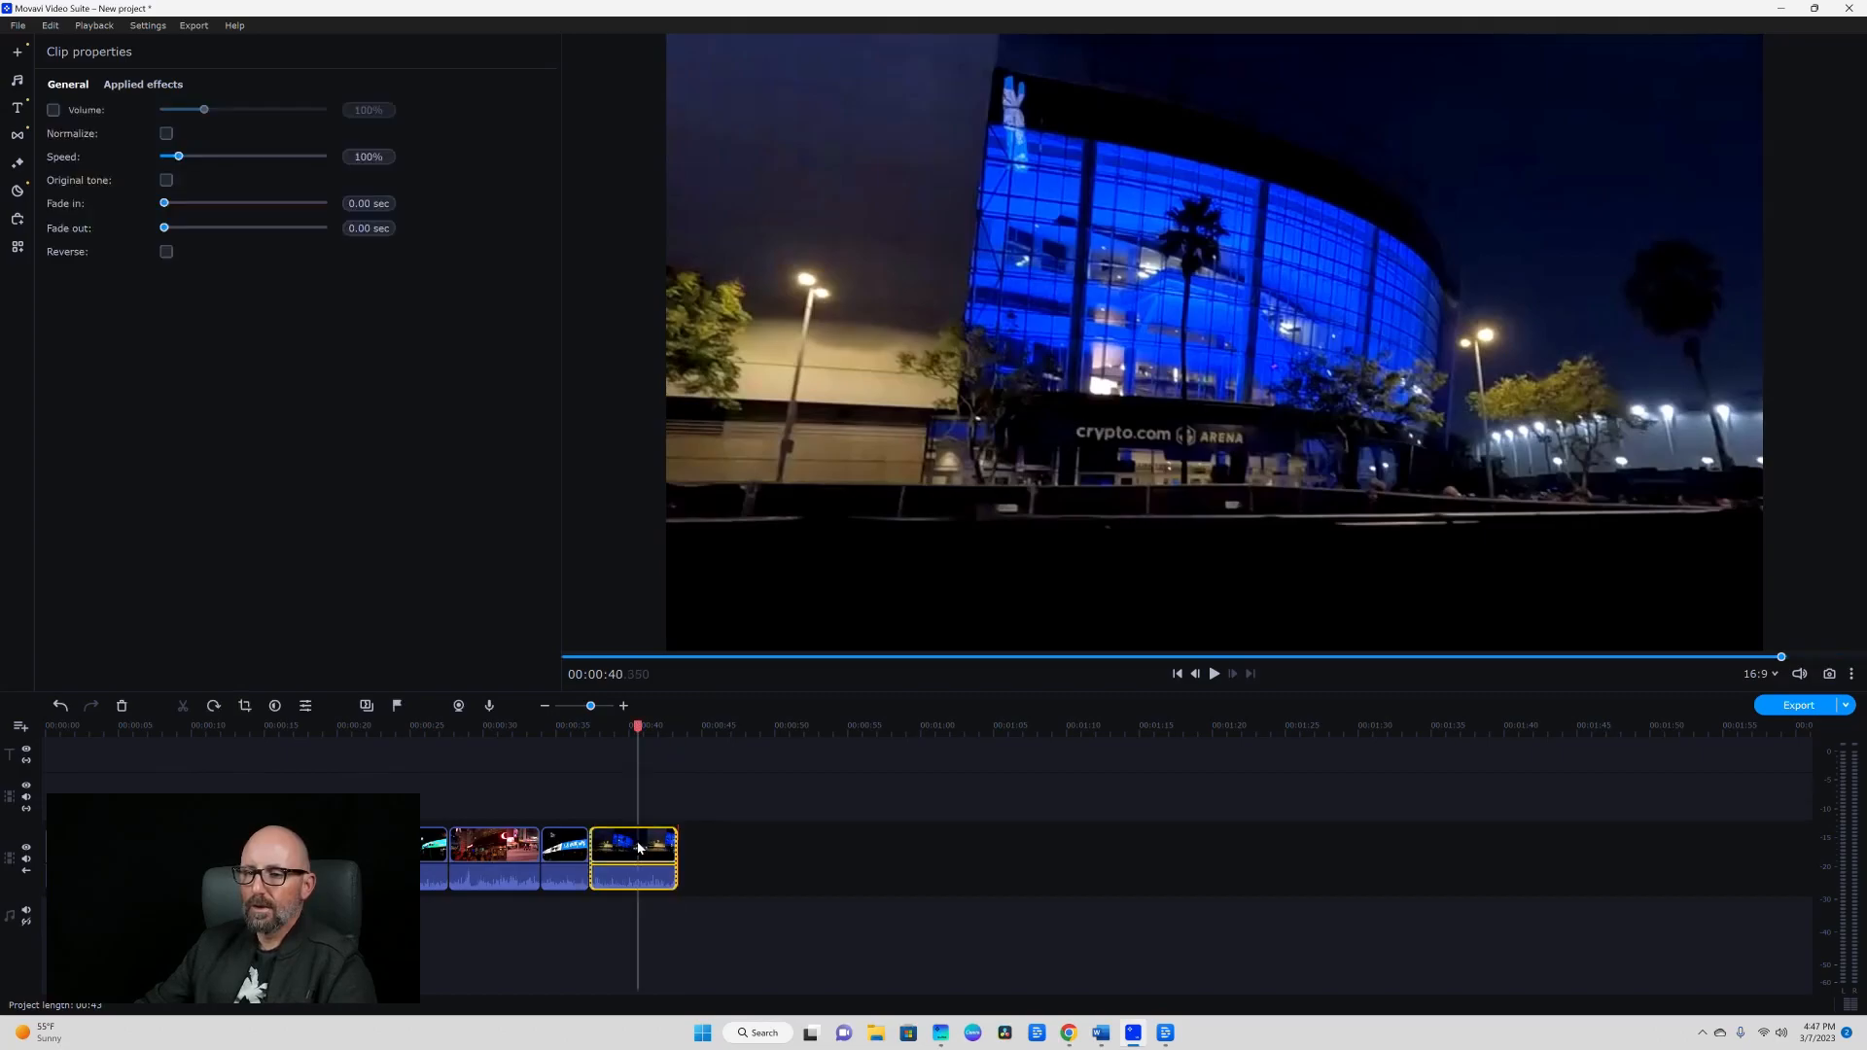
Copy the Crypto.com Arena clip and paste the copy at about 27.5 seconds, directly before the red-lit clip.
{"action": "right_click", "coordinate": [646, 845]}
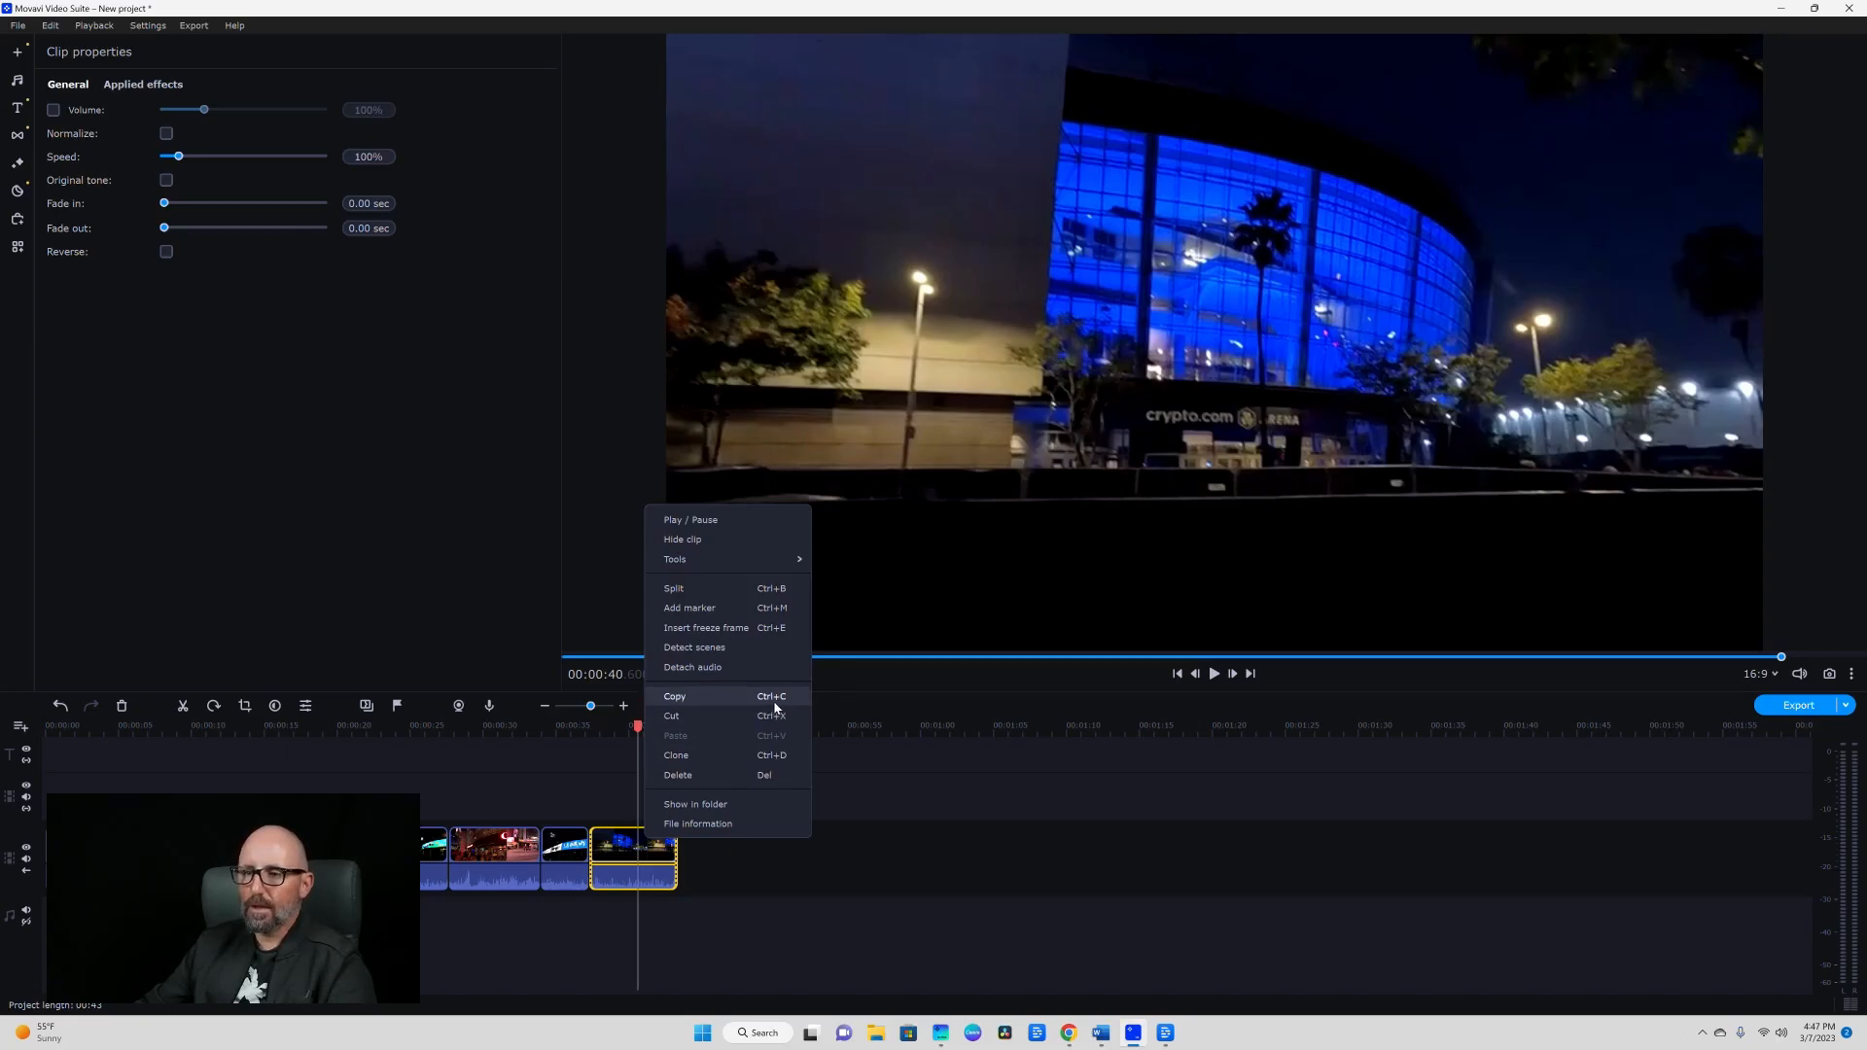
{"action": "left_click", "coordinate": [681, 700]}
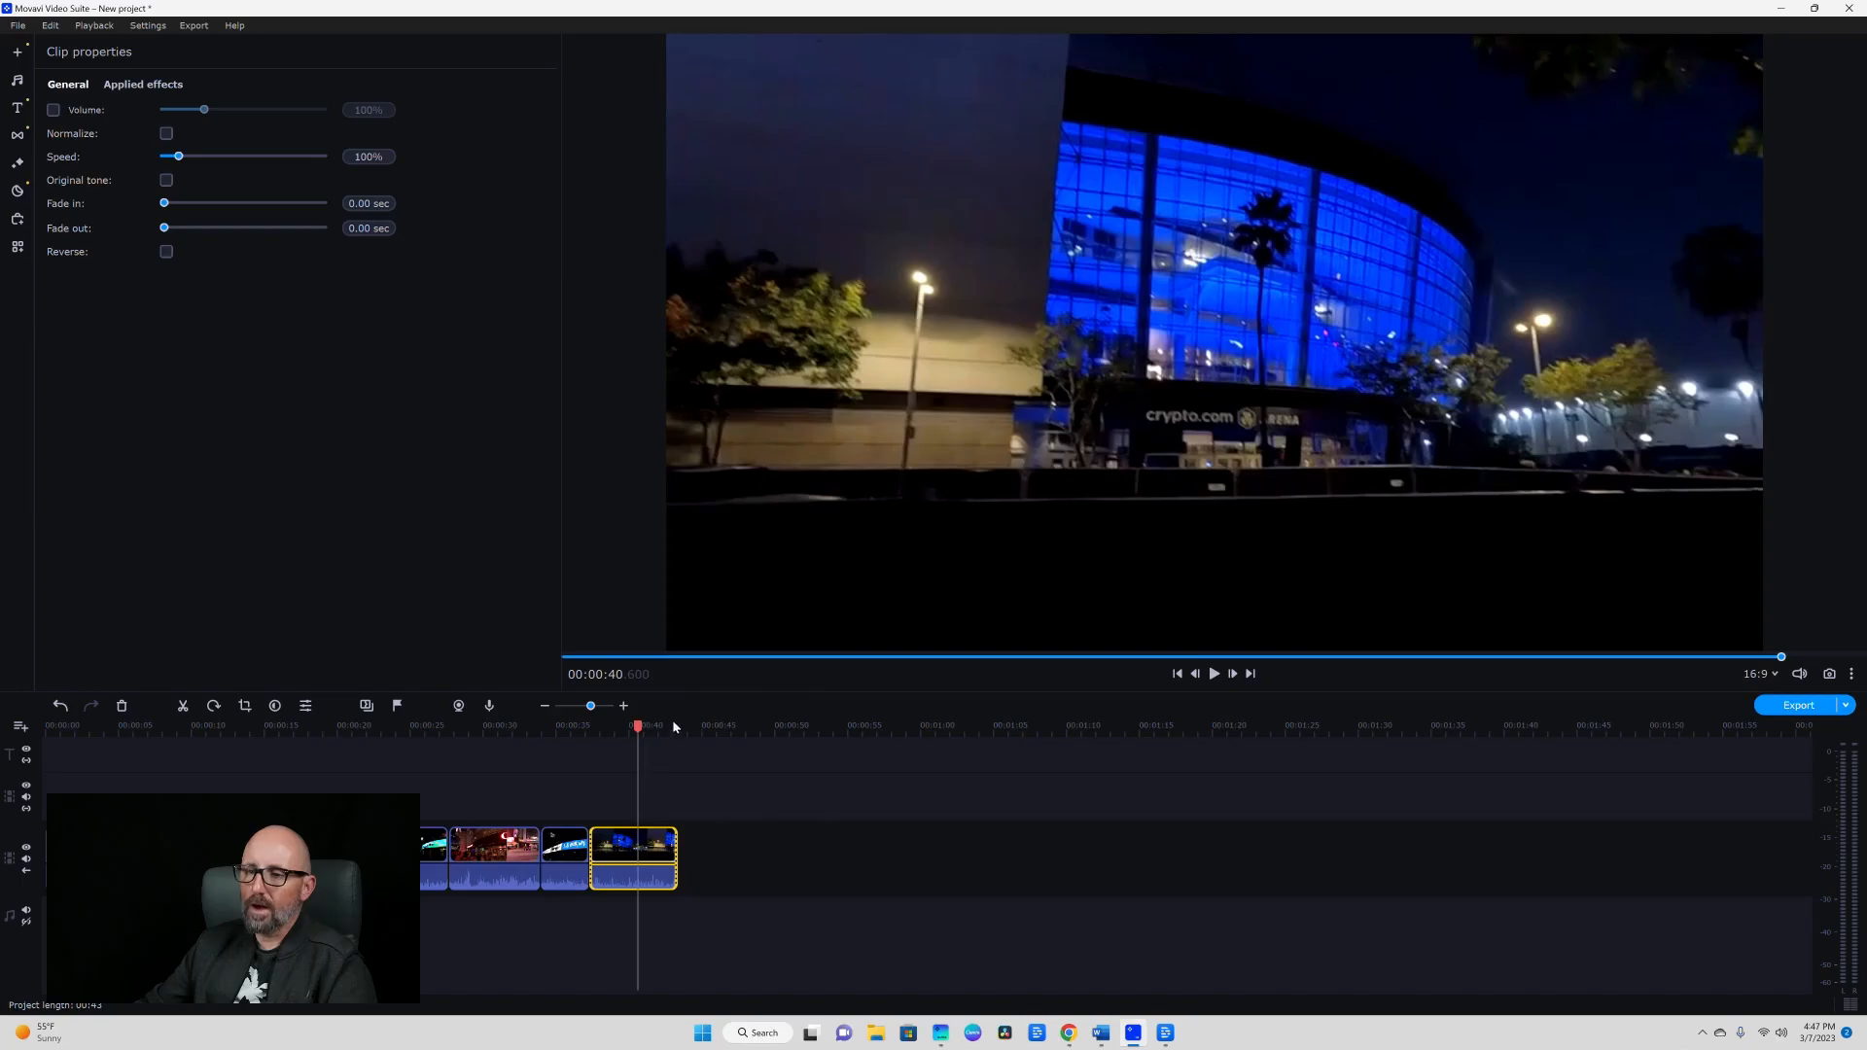
{"action": "left_click_drag", "start_coordinate": [641, 728], "coordinate": [447, 758]}
{"action": "right_click", "coordinate": [454, 769]}
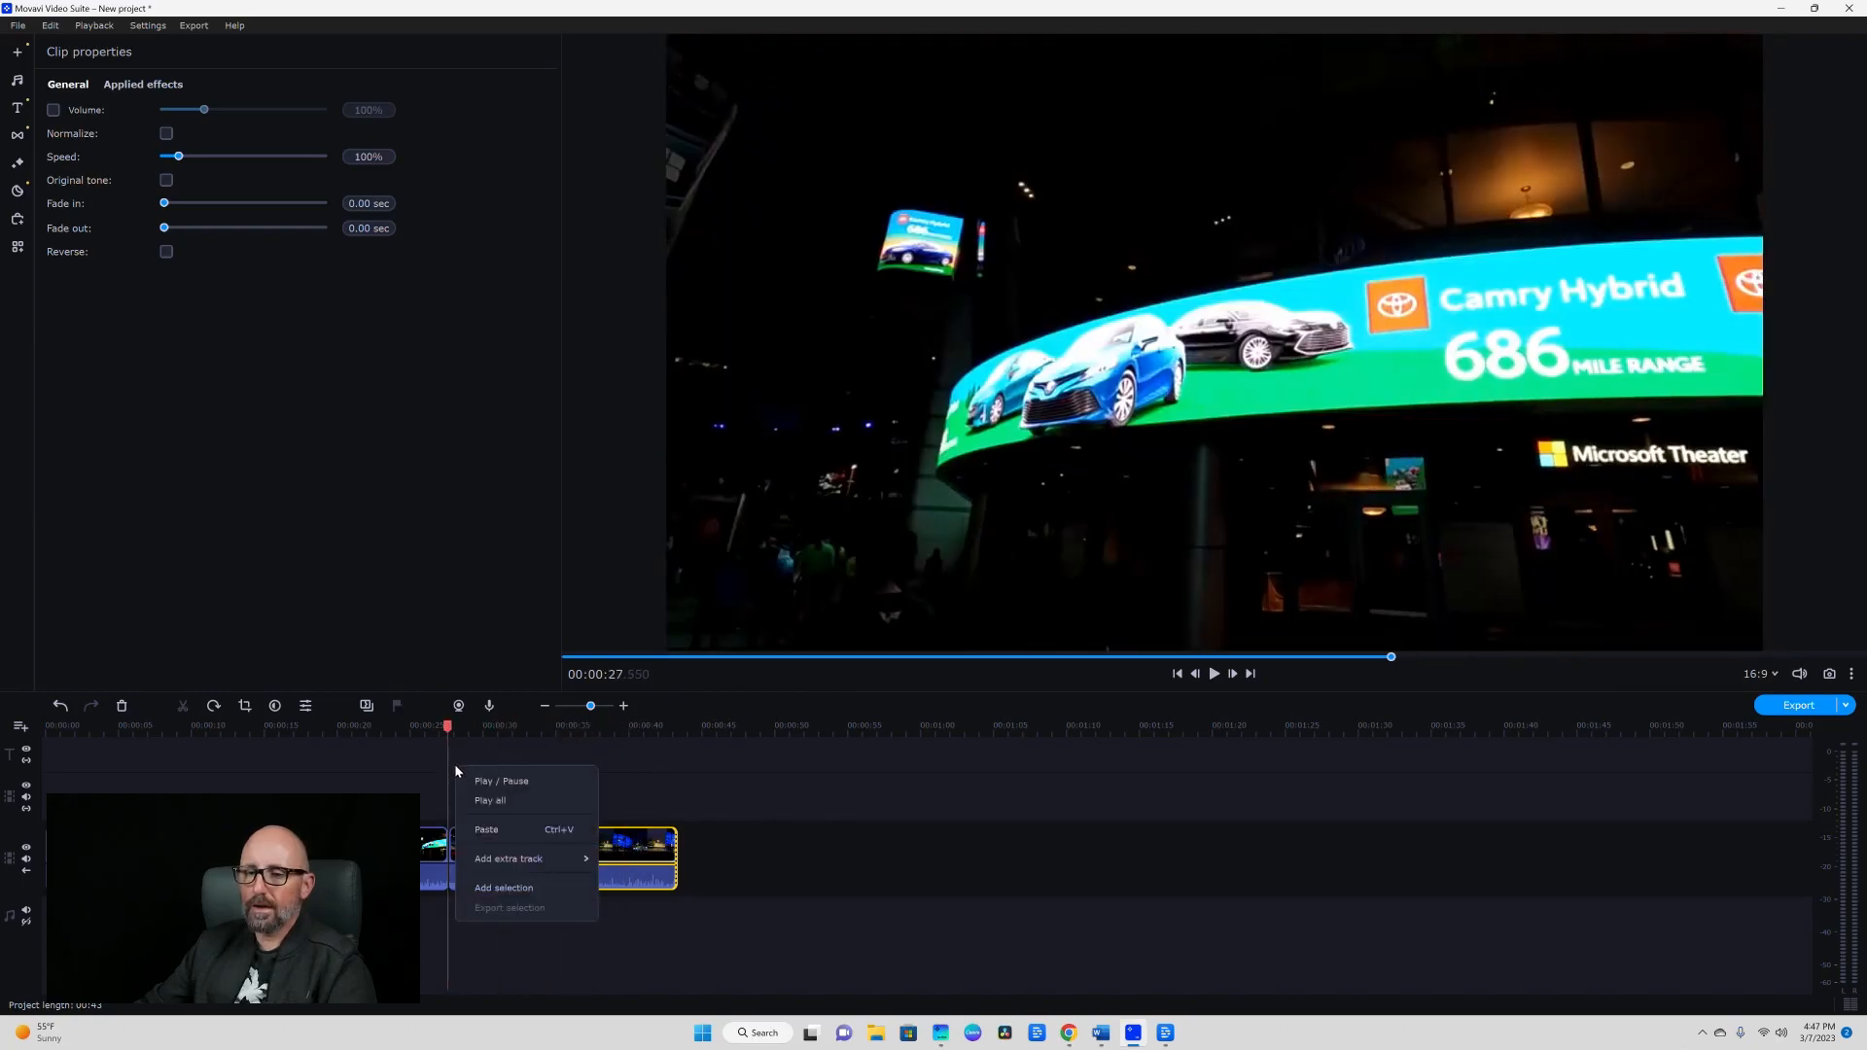
{"action": "left_click", "coordinate": [491, 829]}
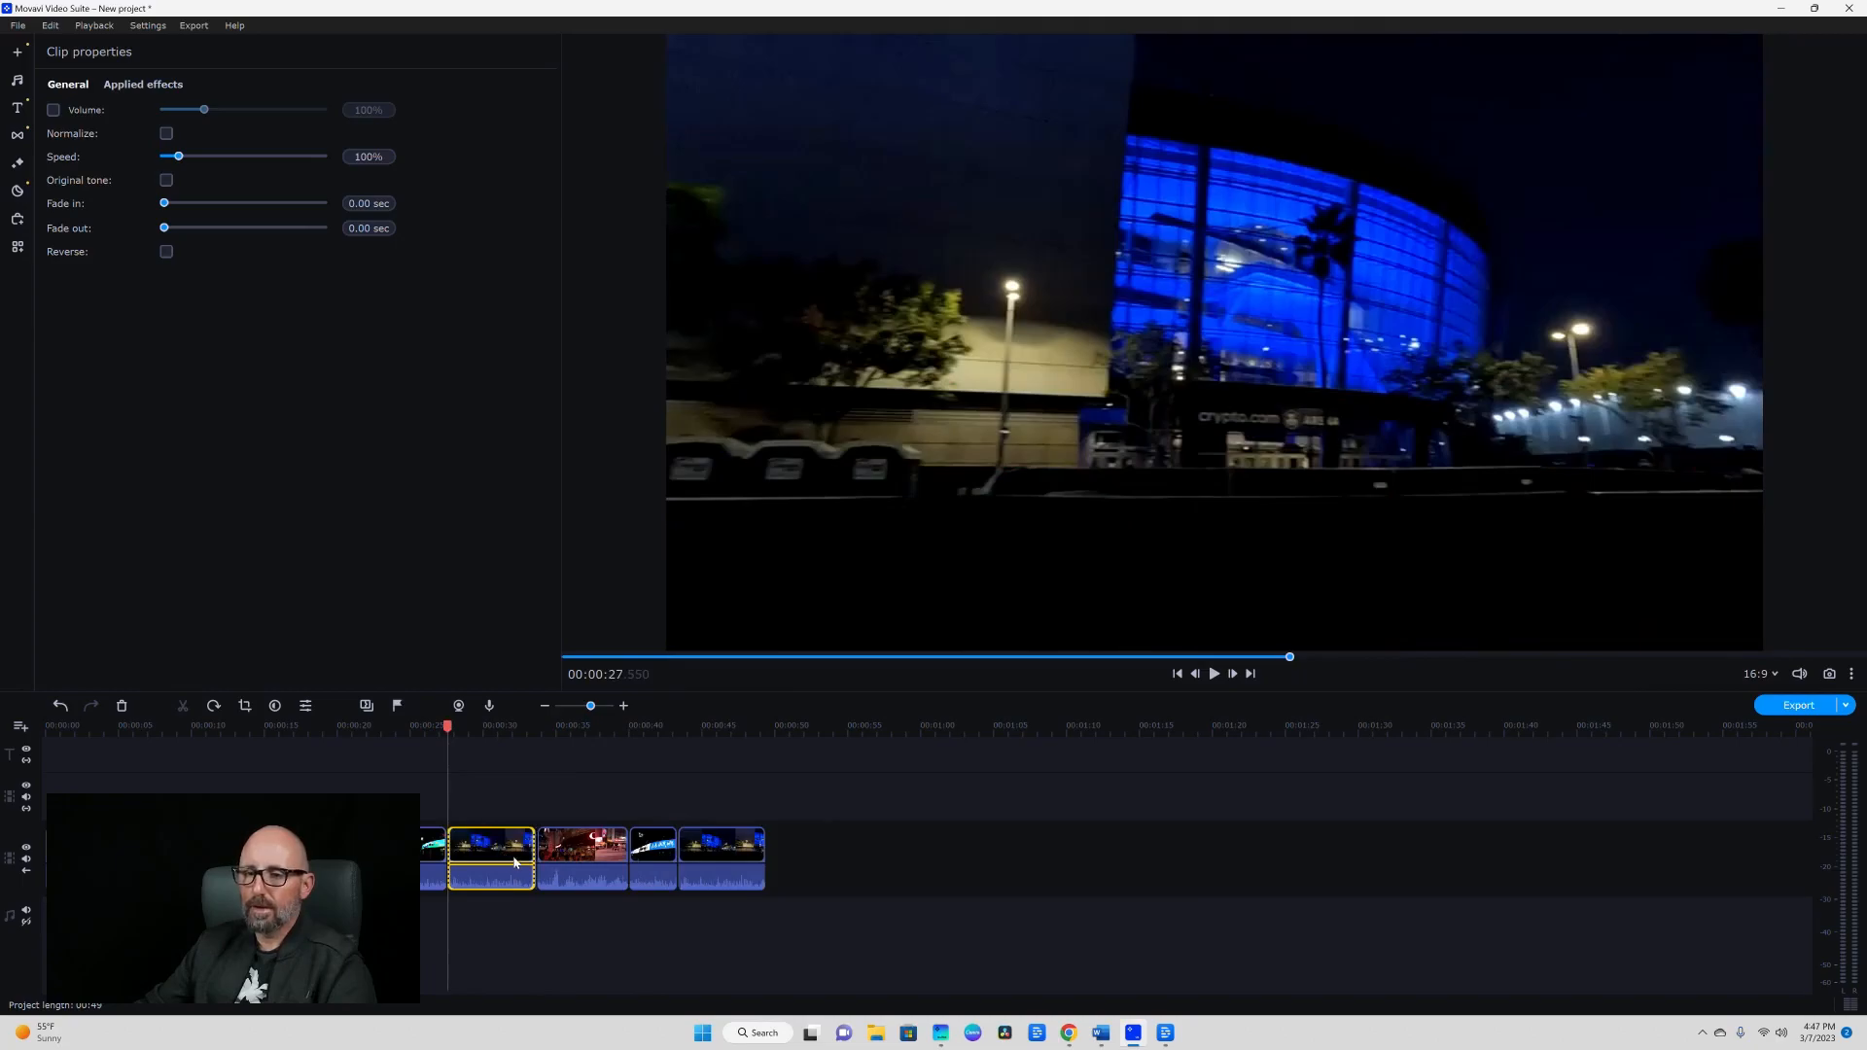
Delete the pasted Crypto.com Arena copy and select the original clip at the end of the timeline.
{"action": "right_click", "coordinate": [502, 849]}
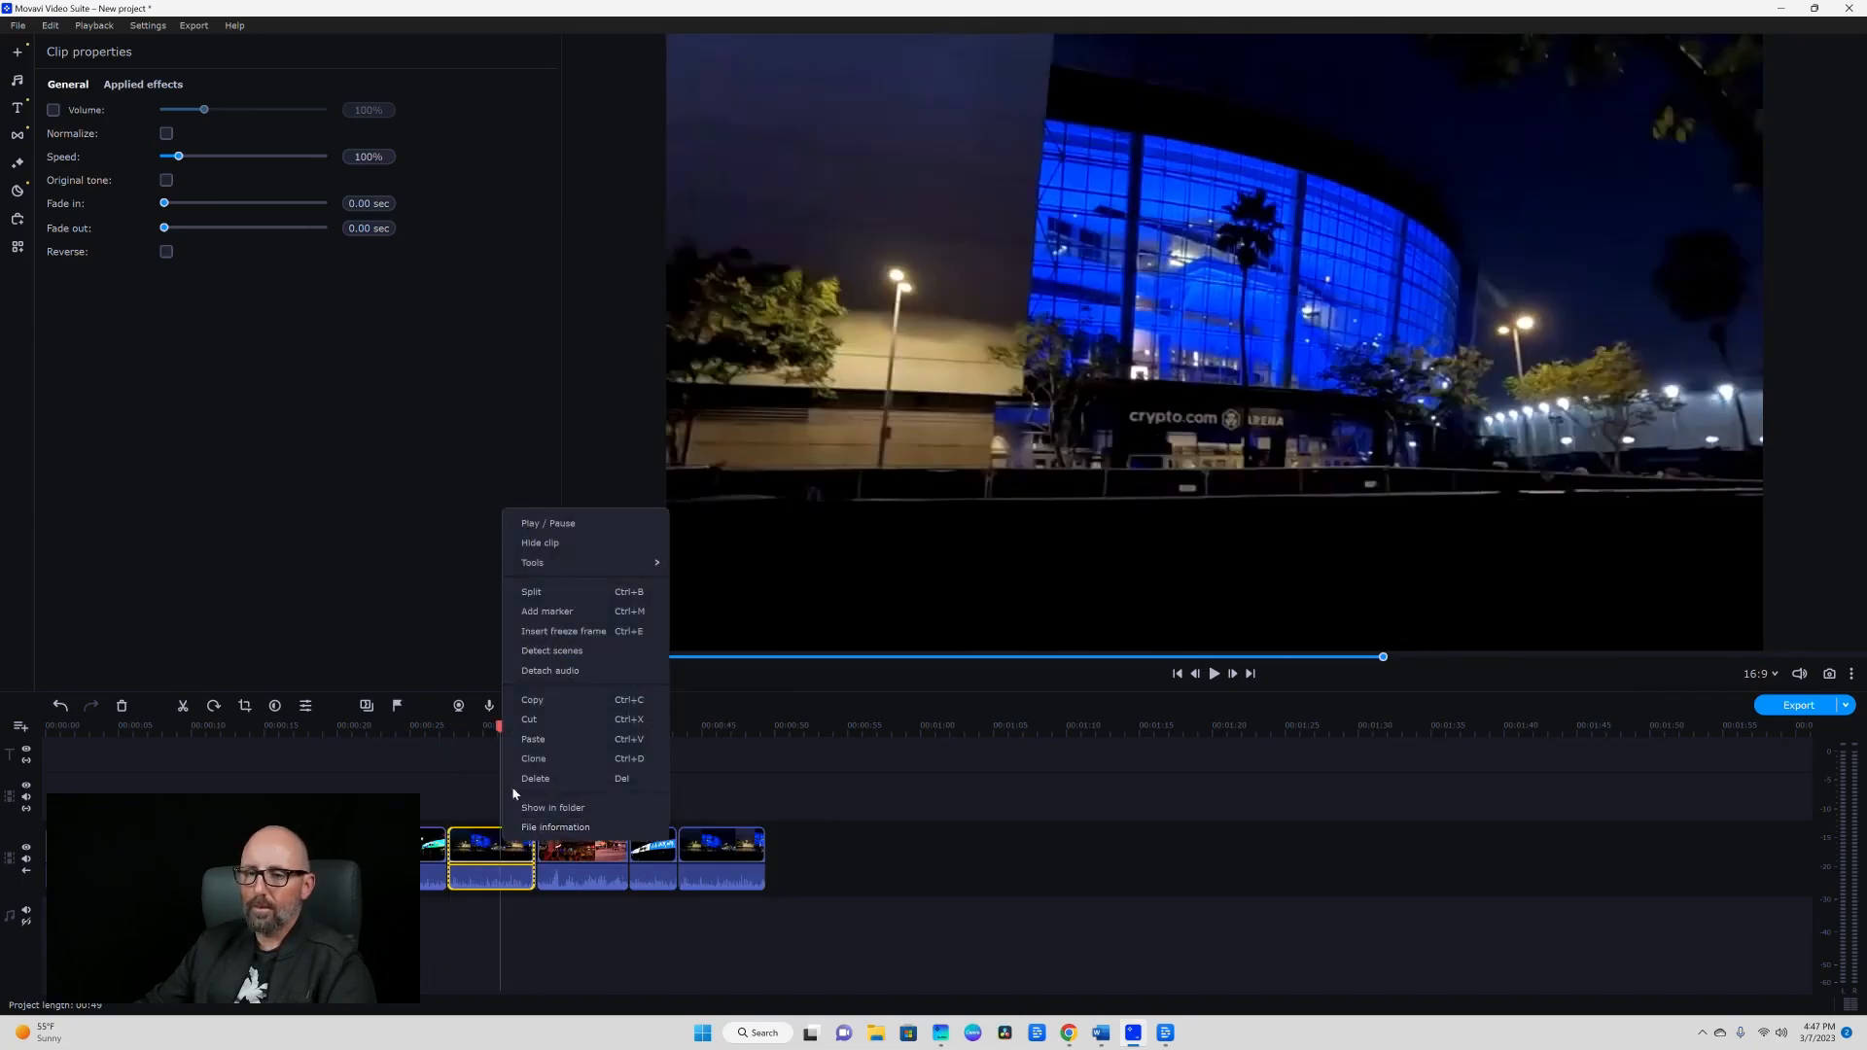
{"action": "left_click", "coordinate": [540, 777]}
{"action": "left_click", "coordinate": [629, 846]}
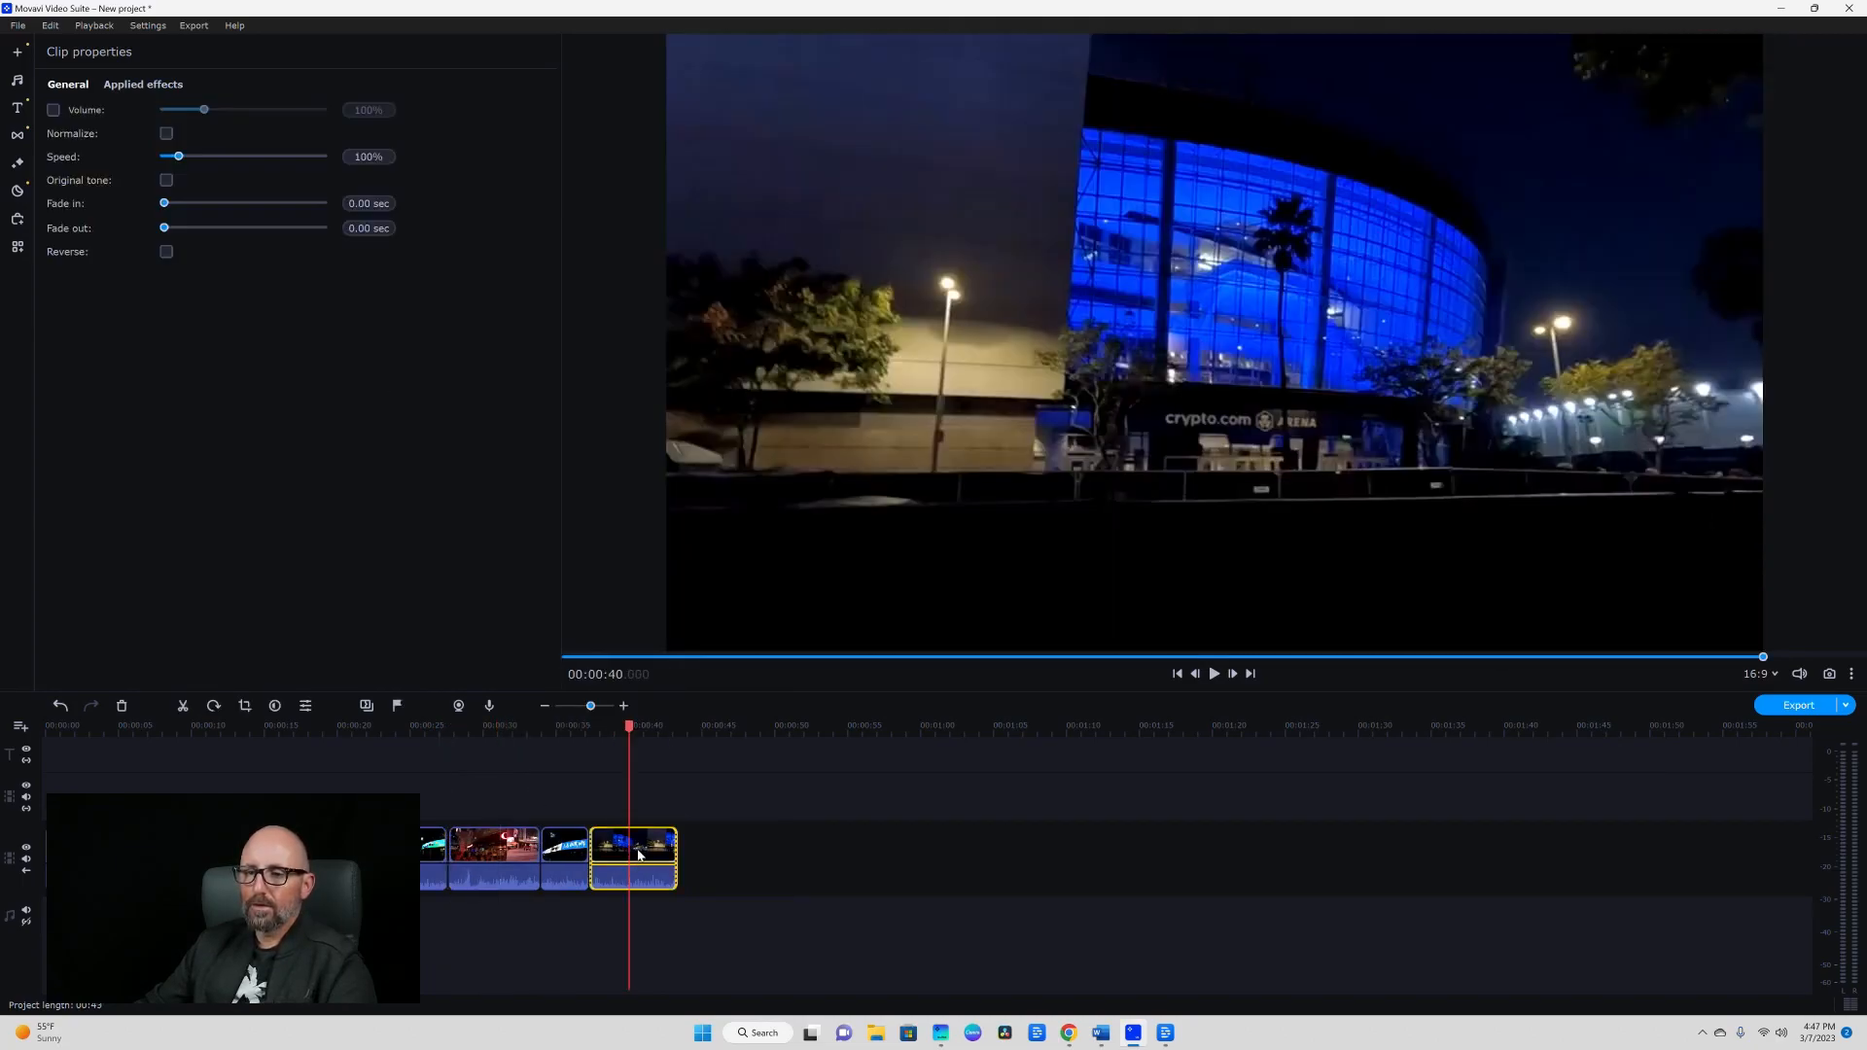
Detach the Crypto.com Arena clip's audio onto its own track and undo the detachment.
{"action": "right_click", "coordinate": [639, 853]}
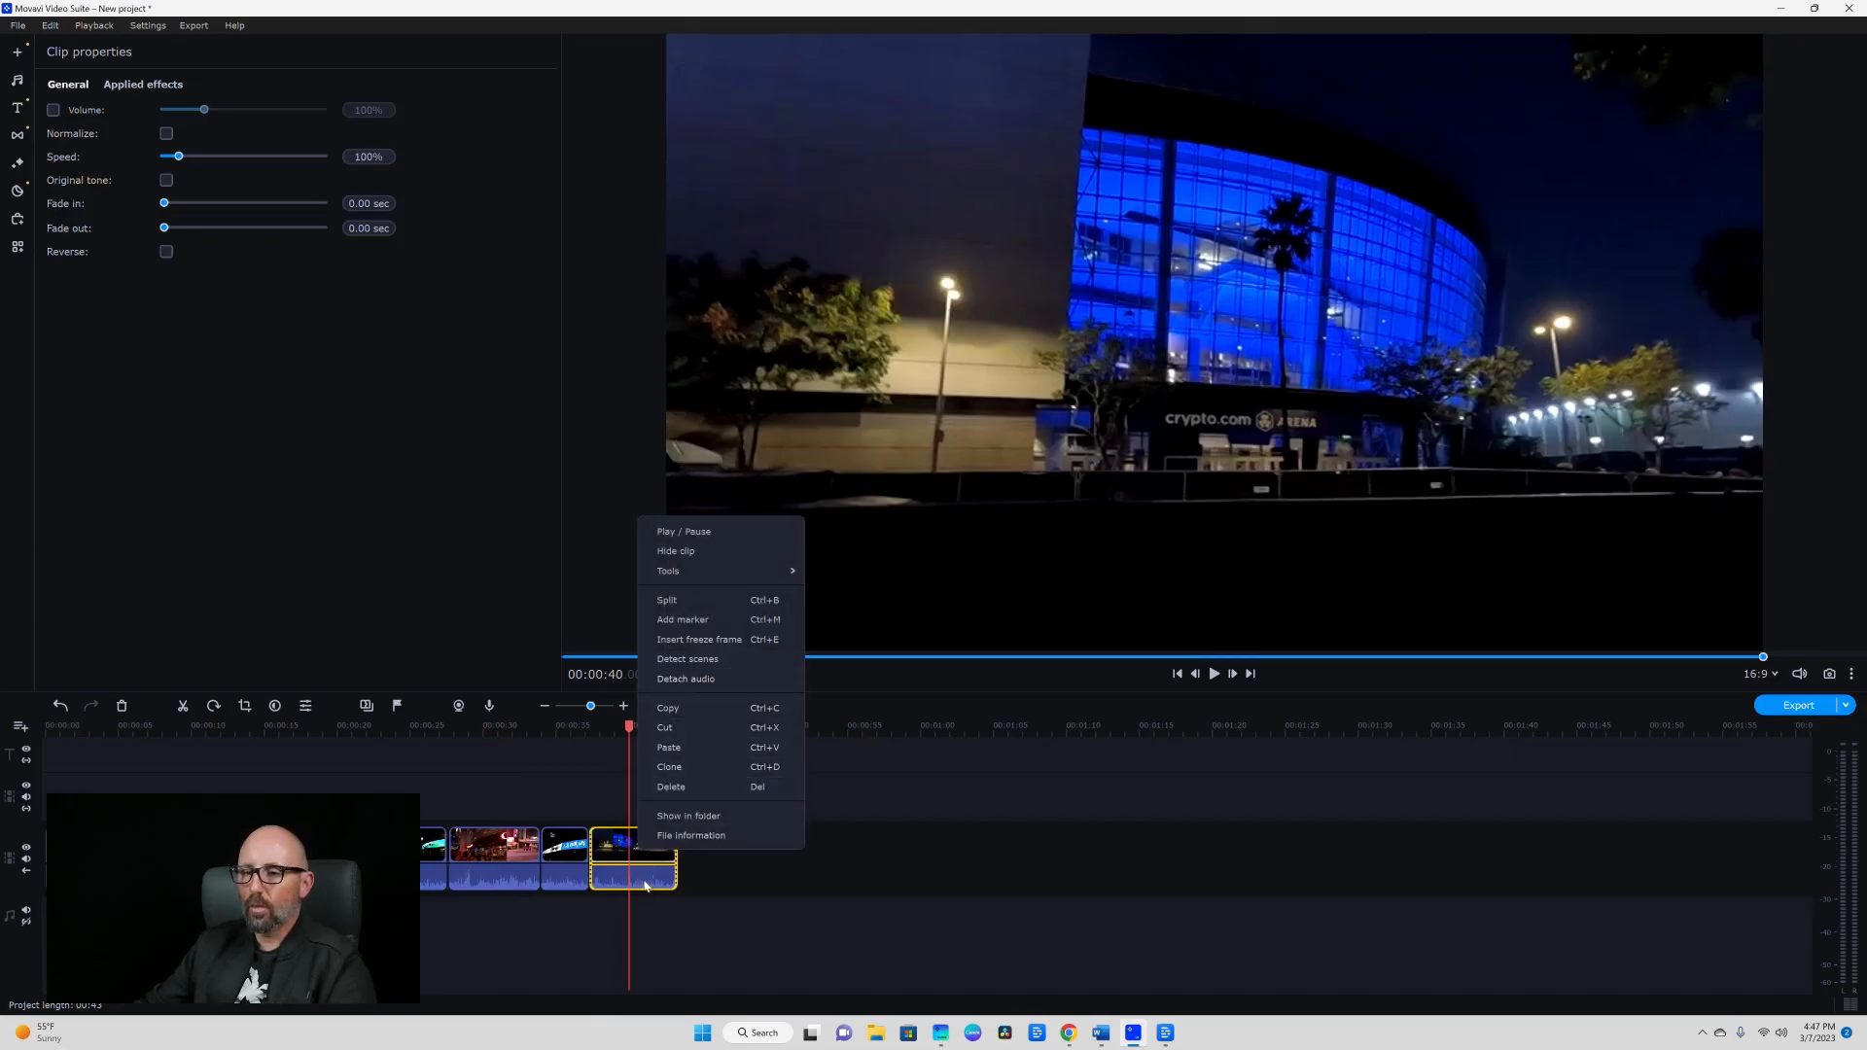
{"action": "left_click", "coordinate": [686, 680]}
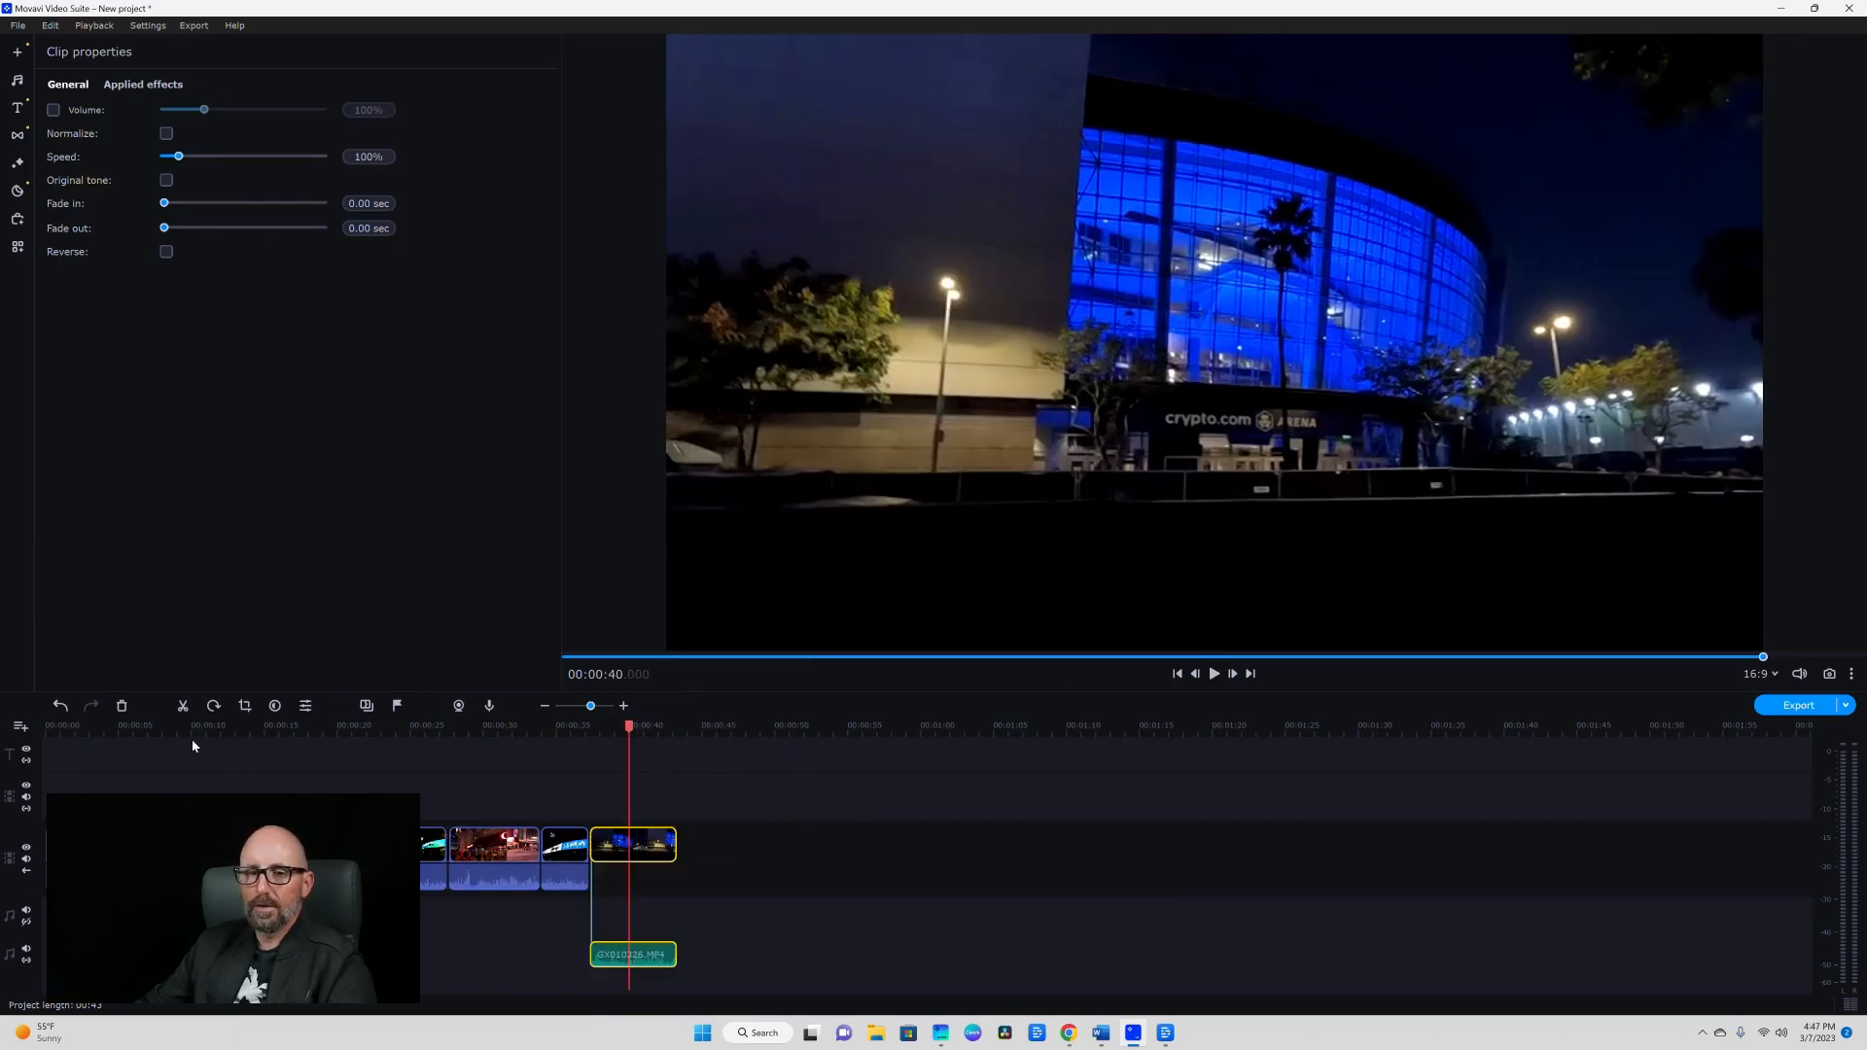
{"action": "left_click", "coordinate": [61, 705]}
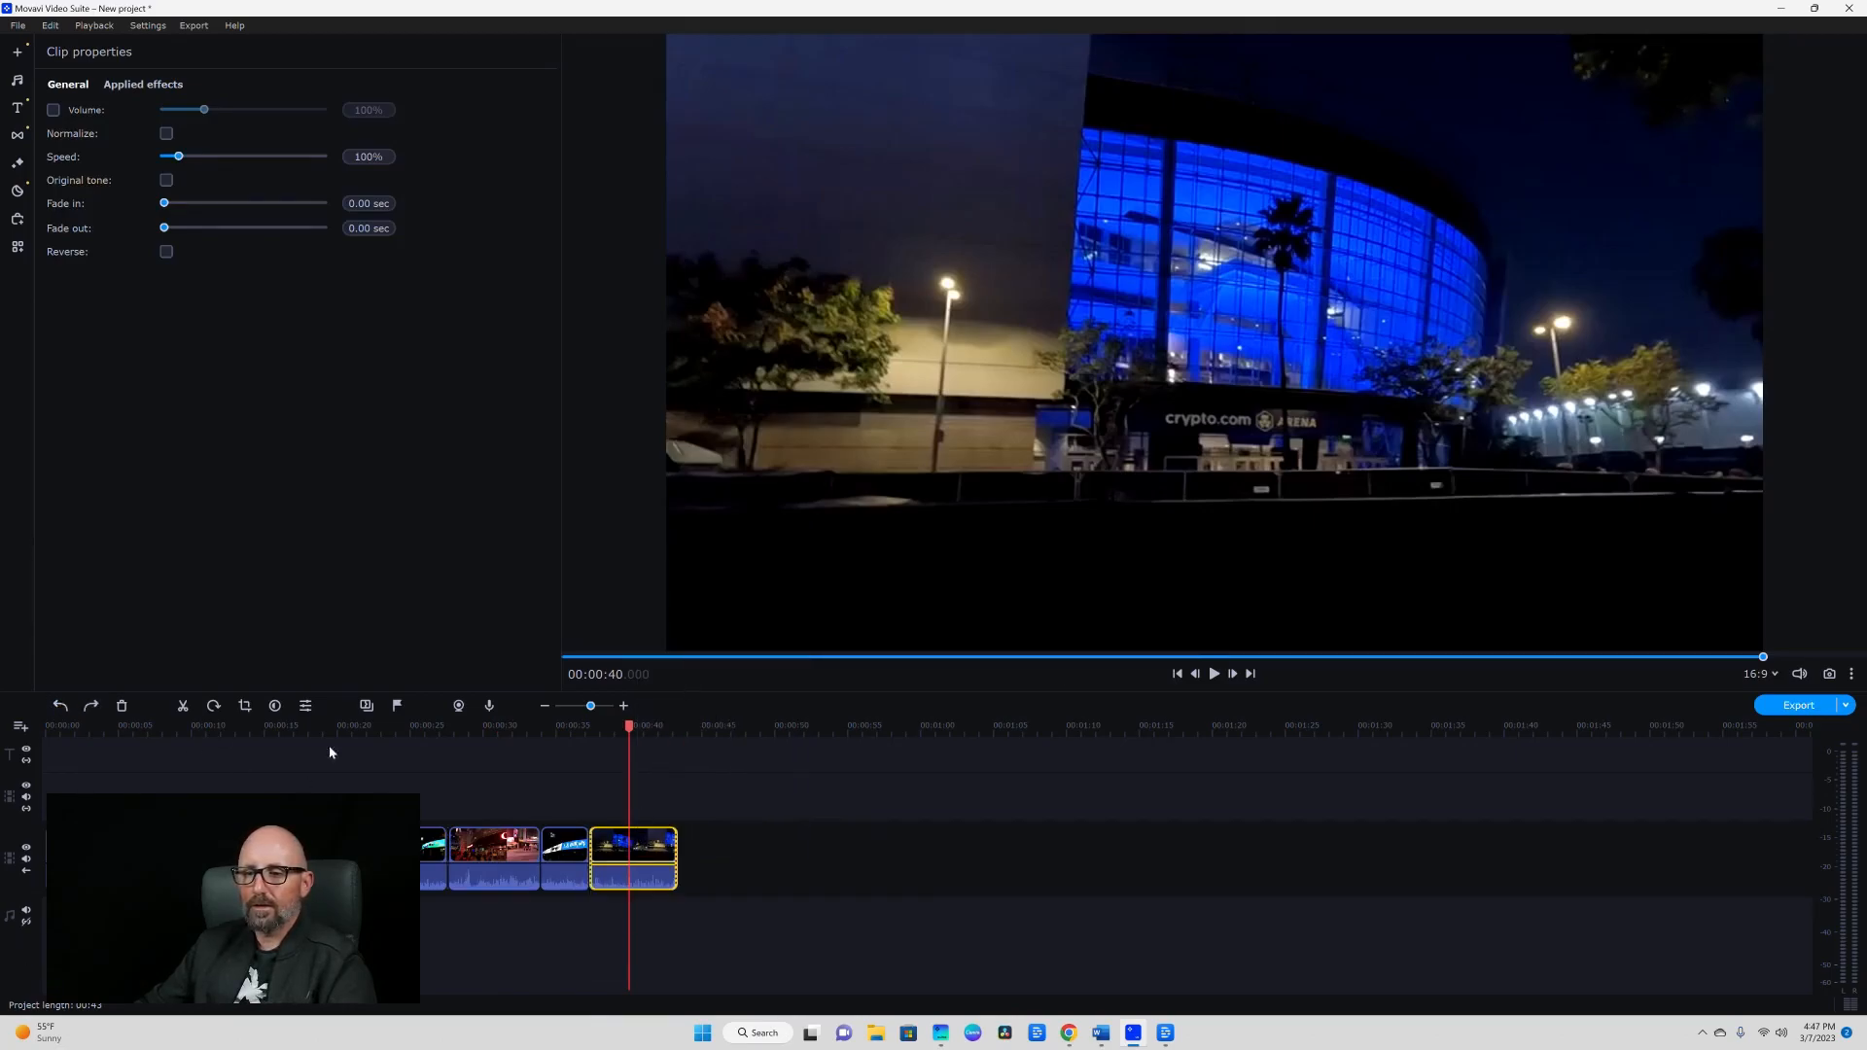
View the Scene detection settings for the Crypto.com Arena clip and the Background removal options.
{"action": "right_click", "coordinate": [650, 851]}
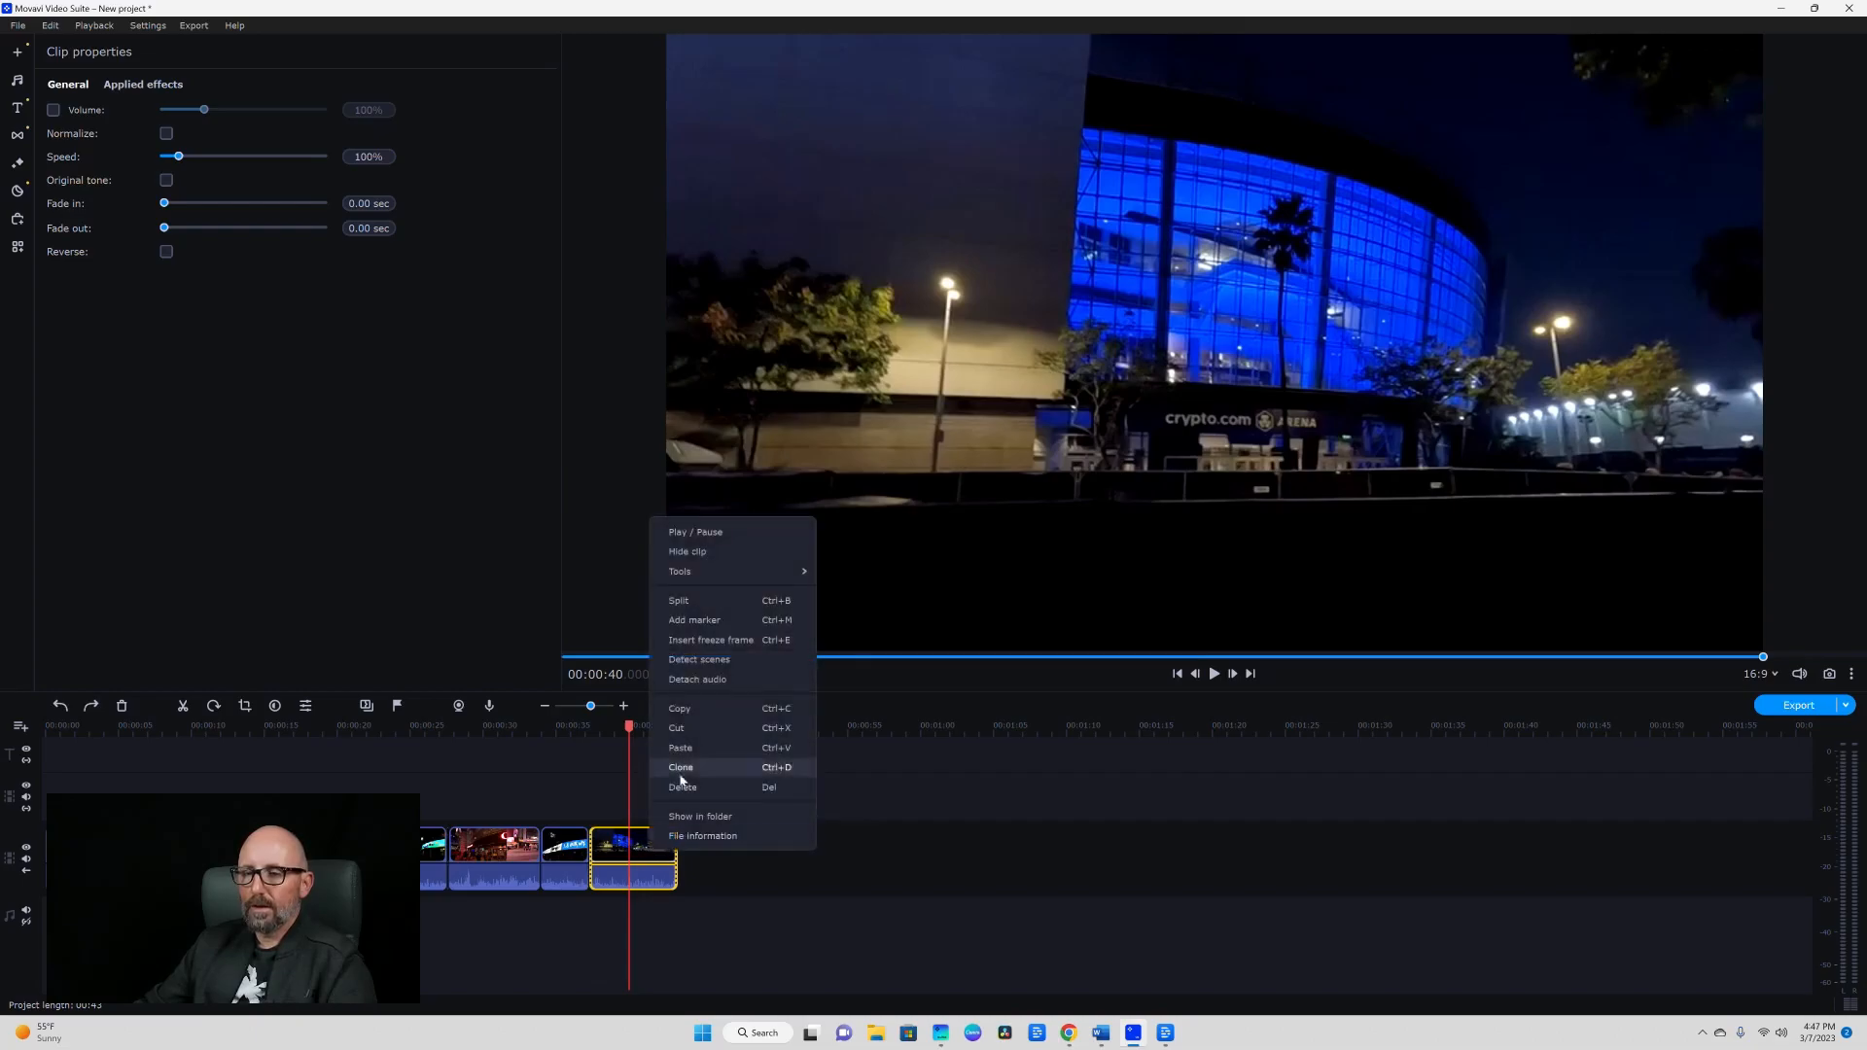
{"action": "left_click", "coordinate": [687, 662]}
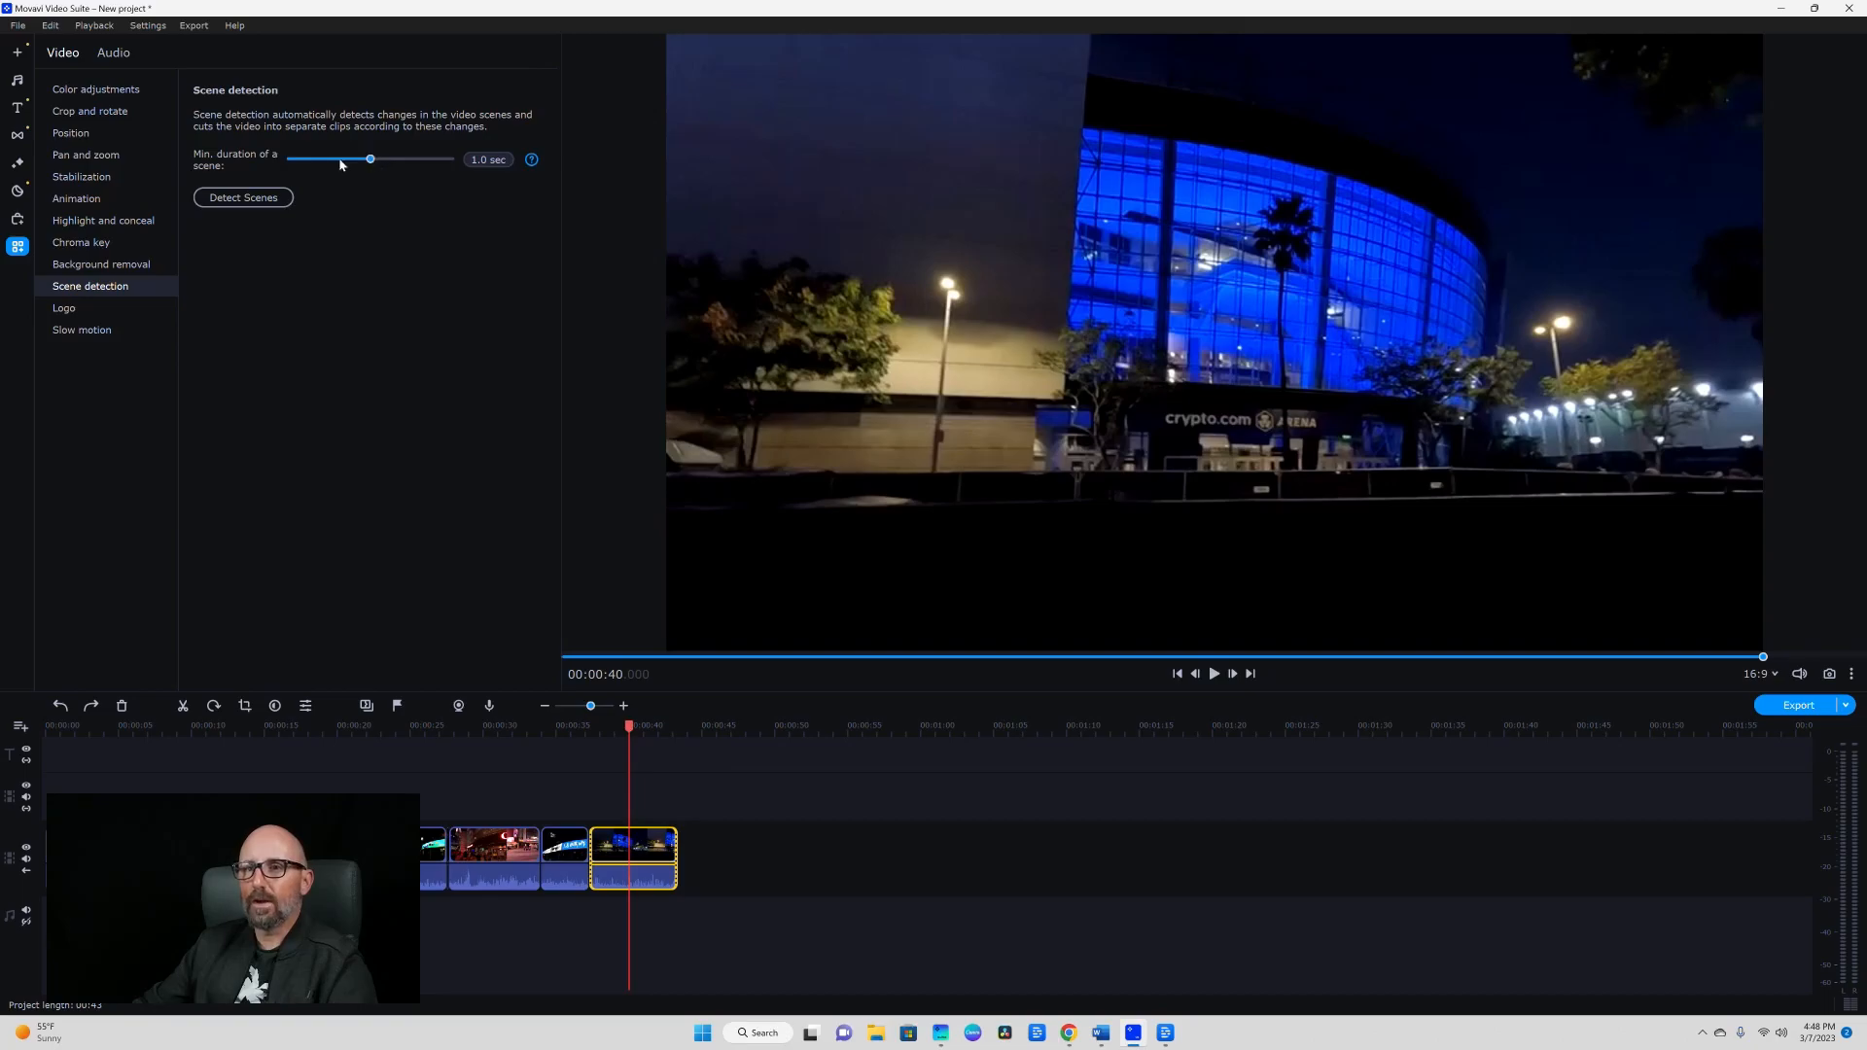
{"action": "right_click", "coordinate": [659, 858]}
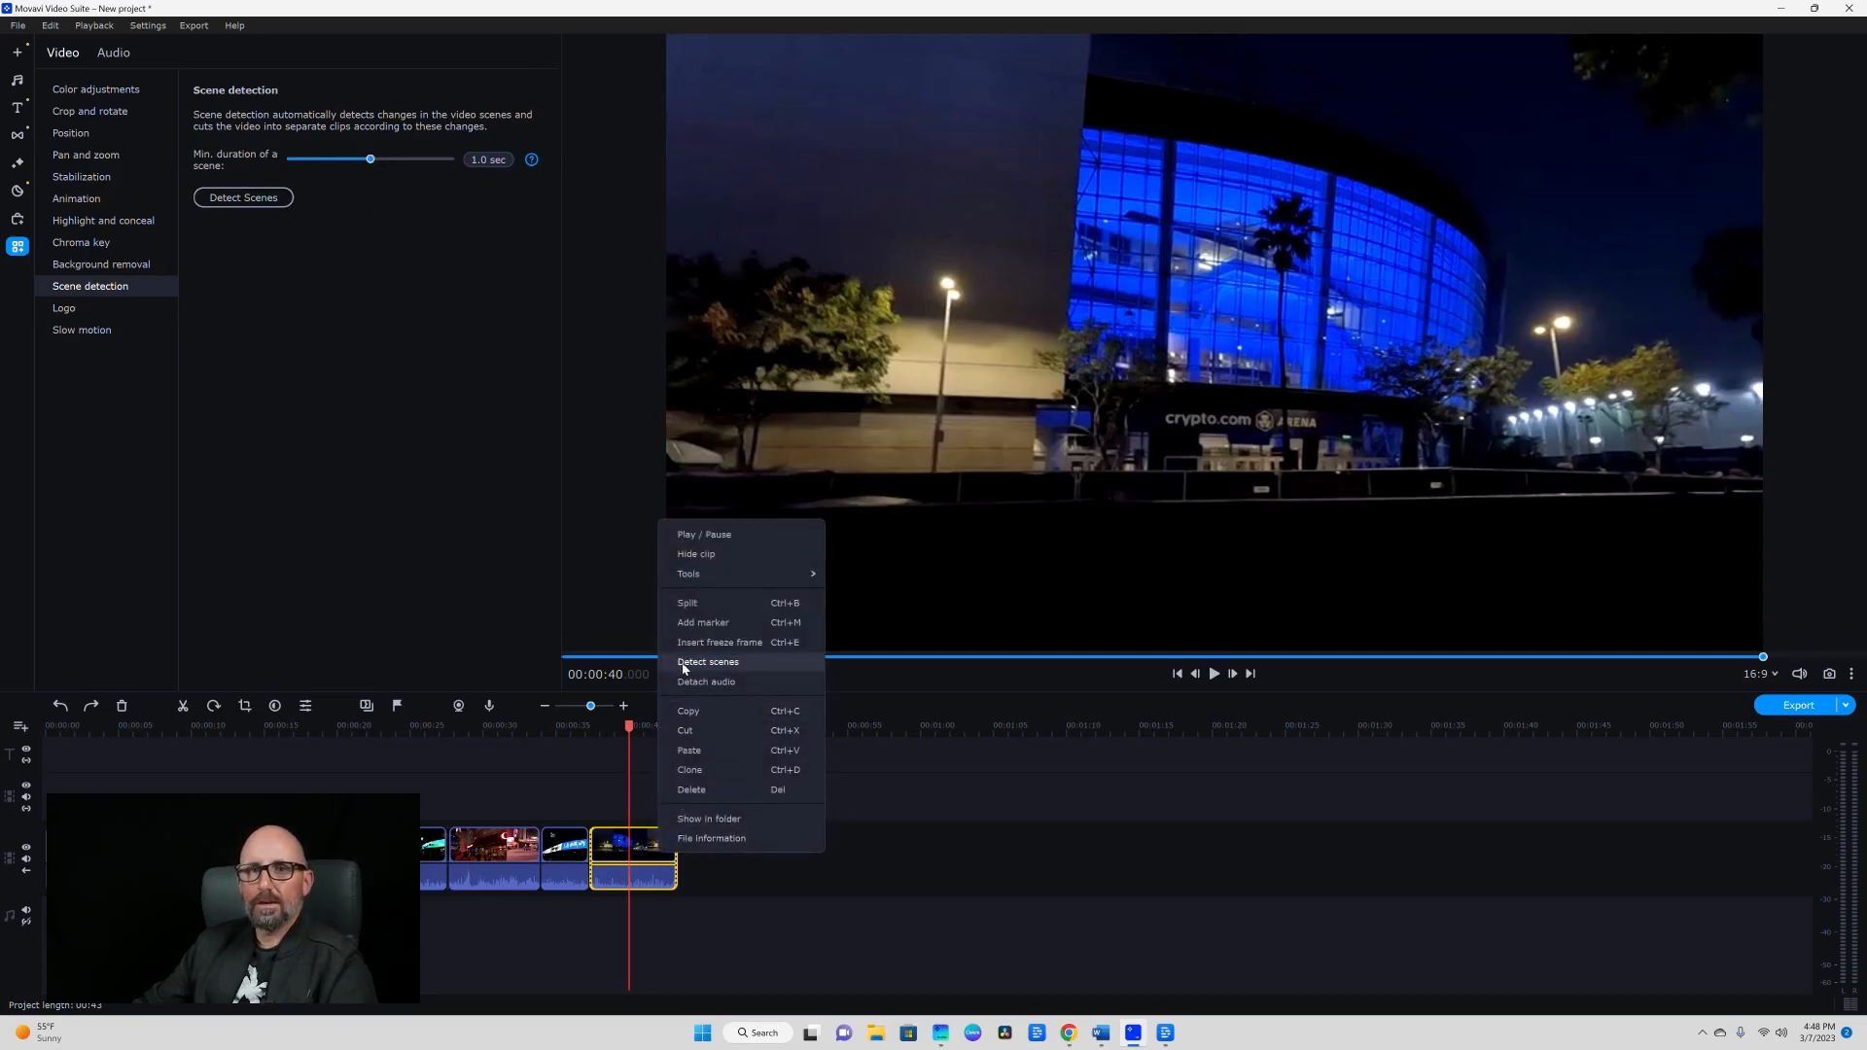
{"action": "left_click", "coordinate": [97, 264]}
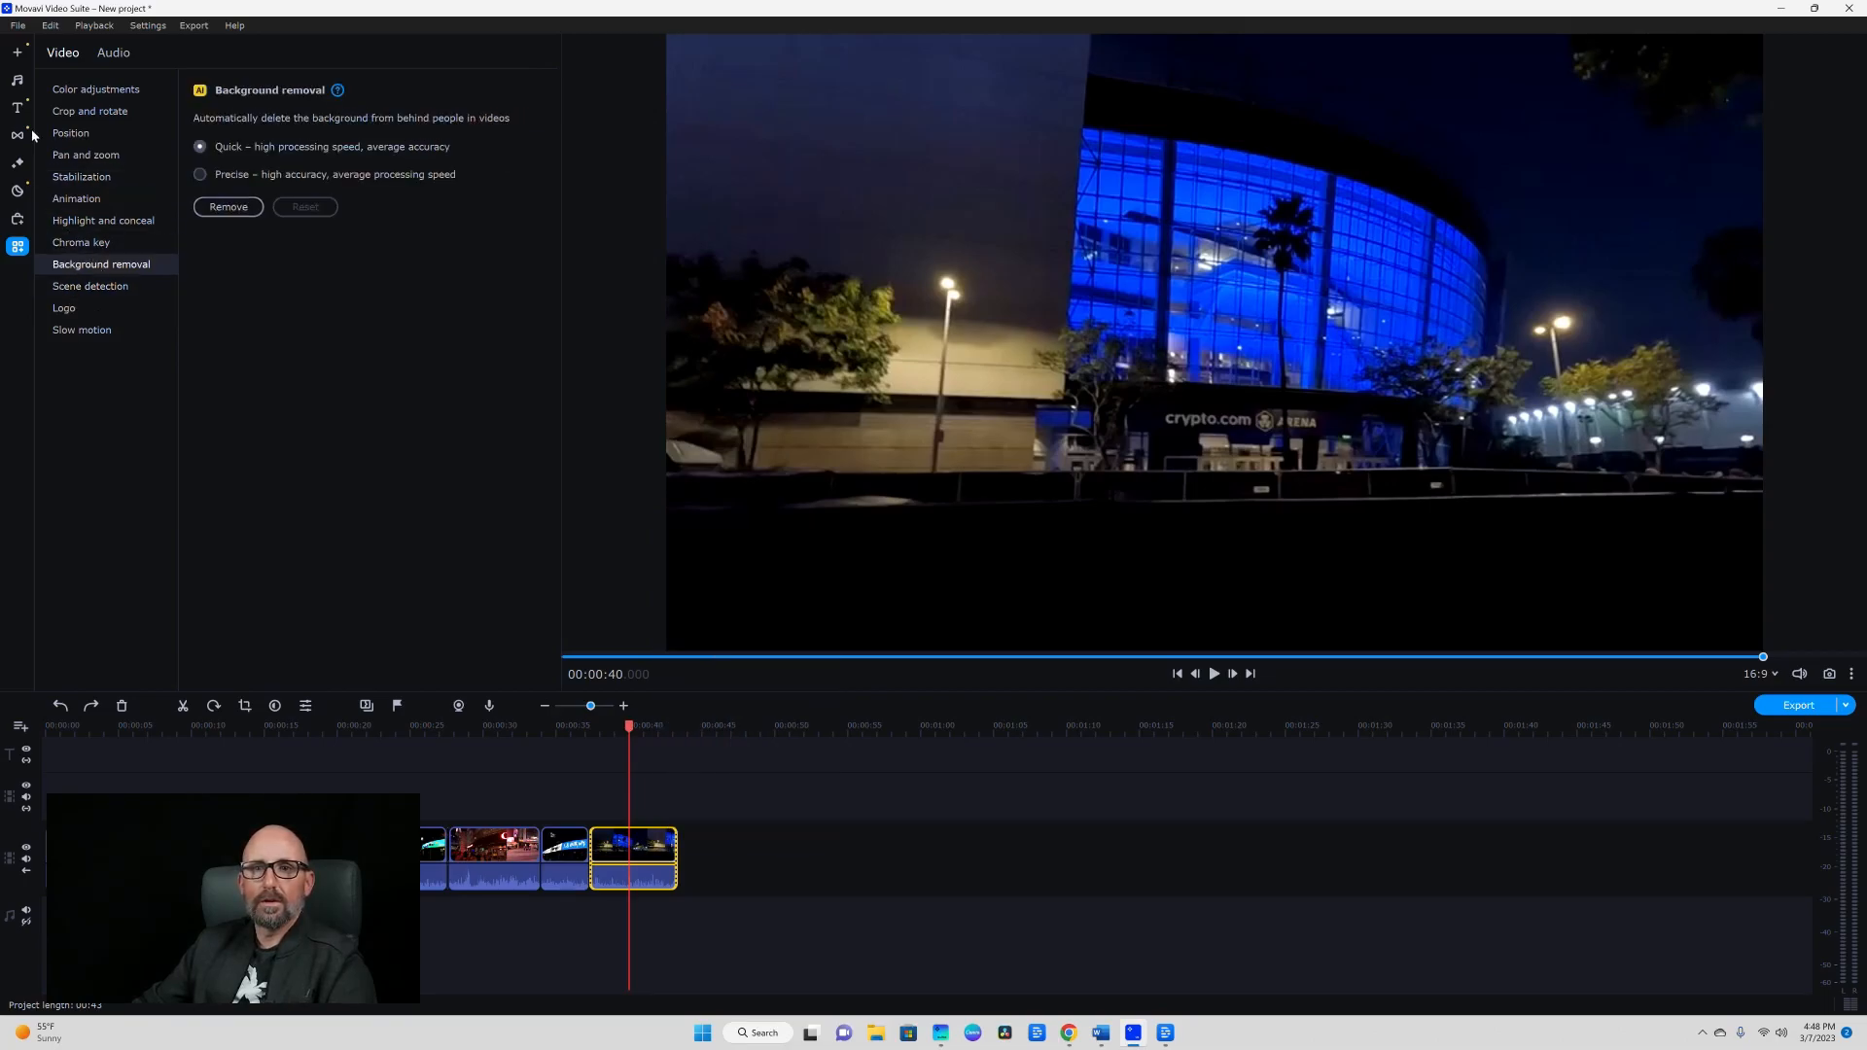
Insert a freeze frame into the Crypto.com Arena clip at about 42.2 seconds.
{"action": "right_click", "coordinate": [650, 858]}
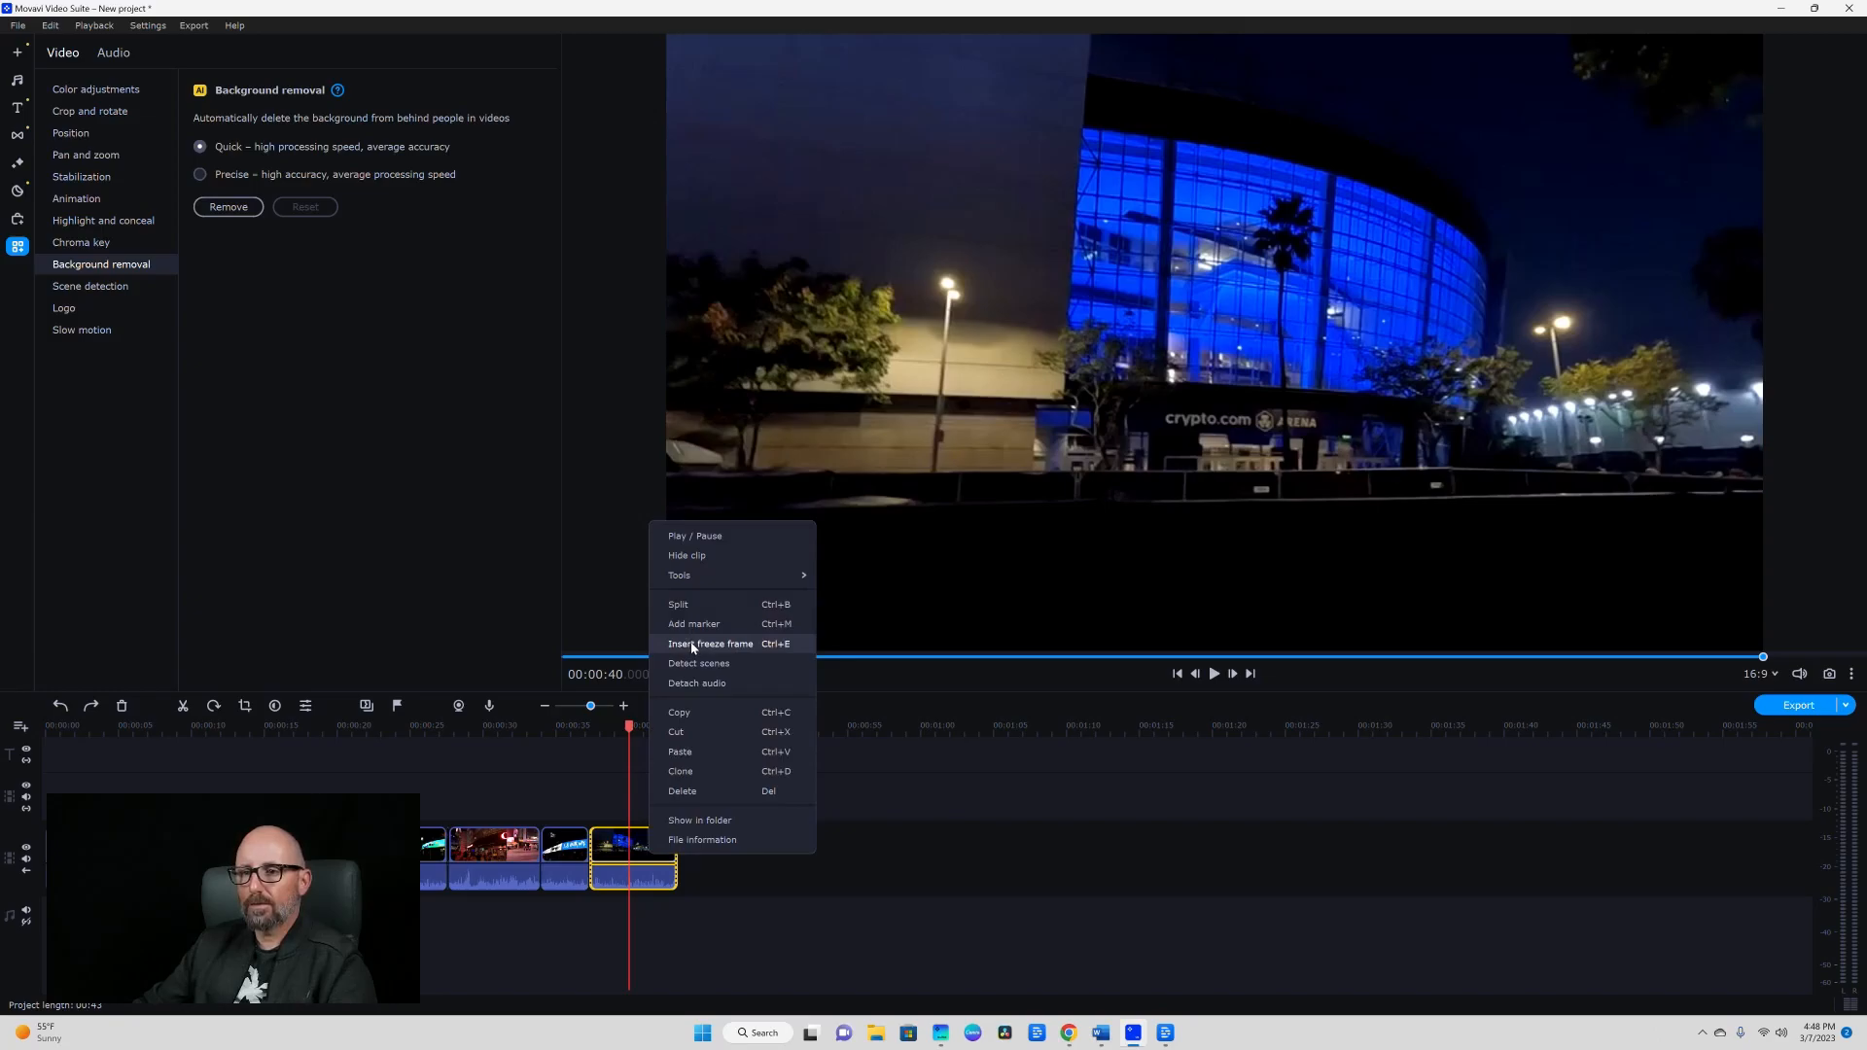
{"action": "left_click_drag", "start_coordinate": [633, 731], "coordinate": [664, 741]}
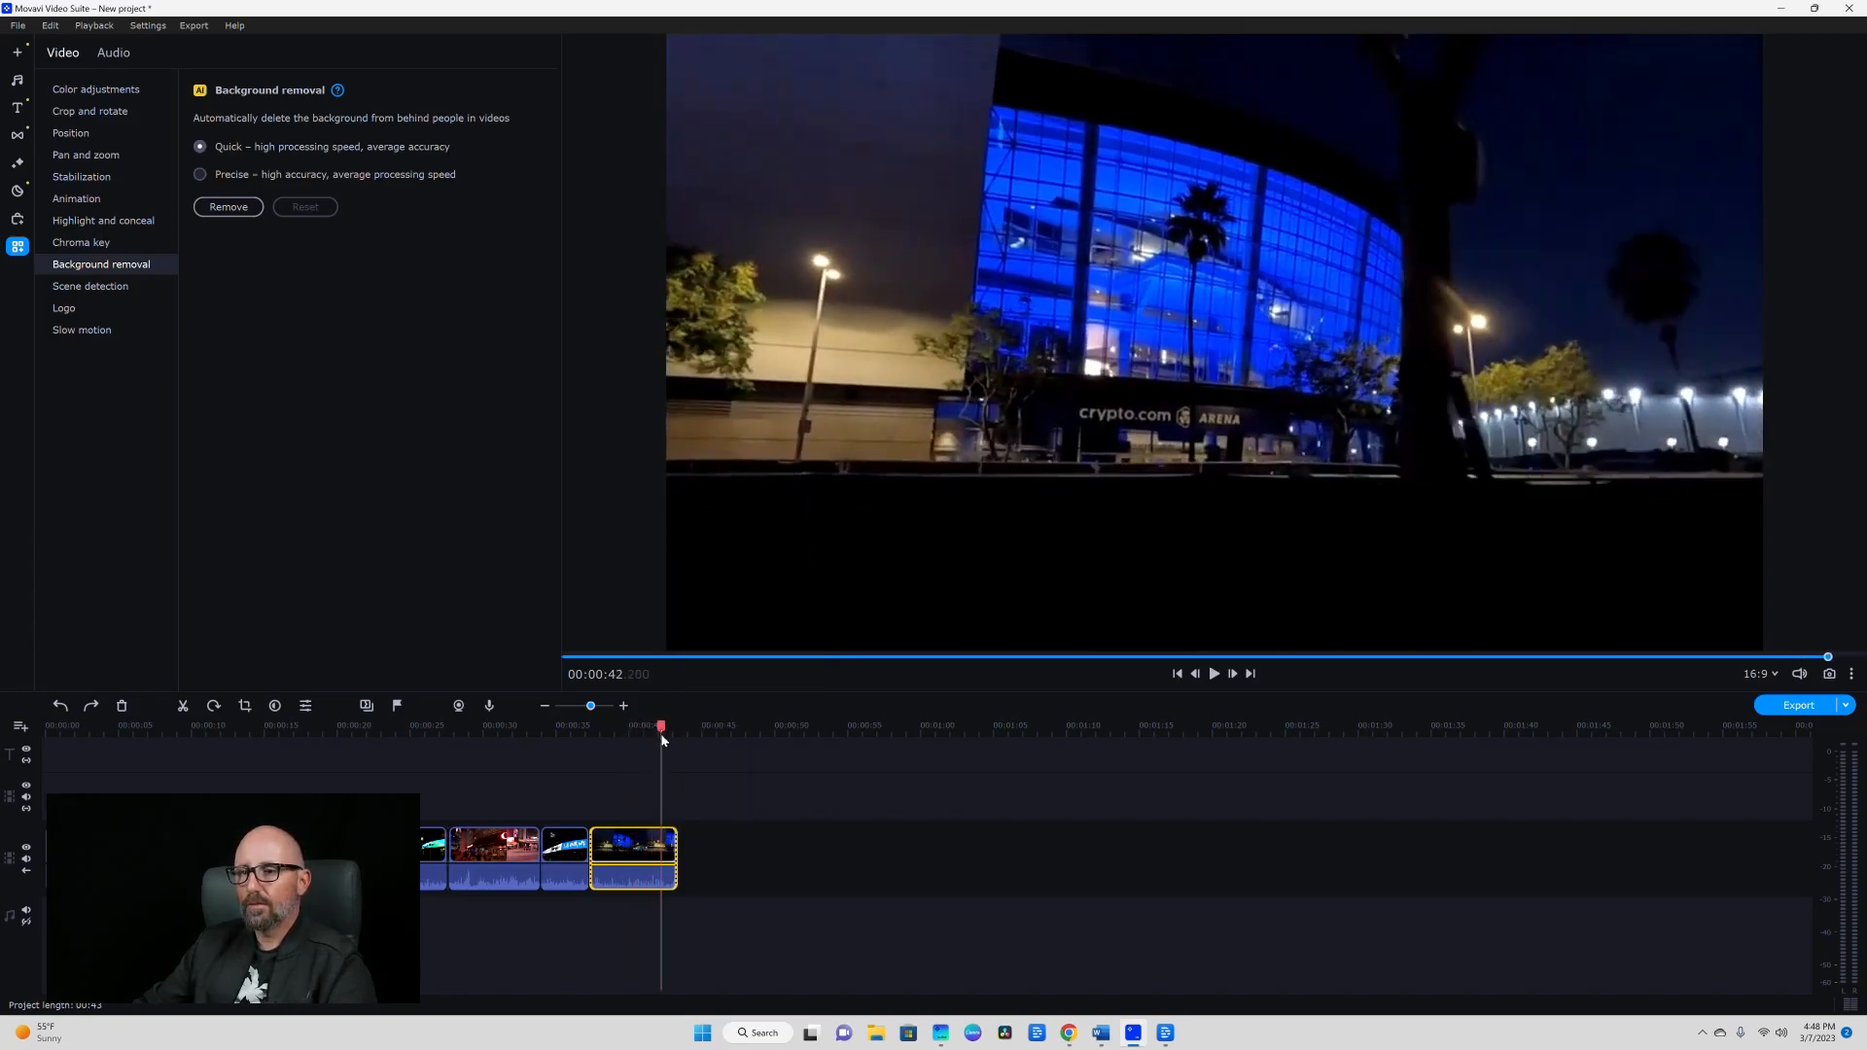
{"action": "right_click", "coordinate": [671, 854]}
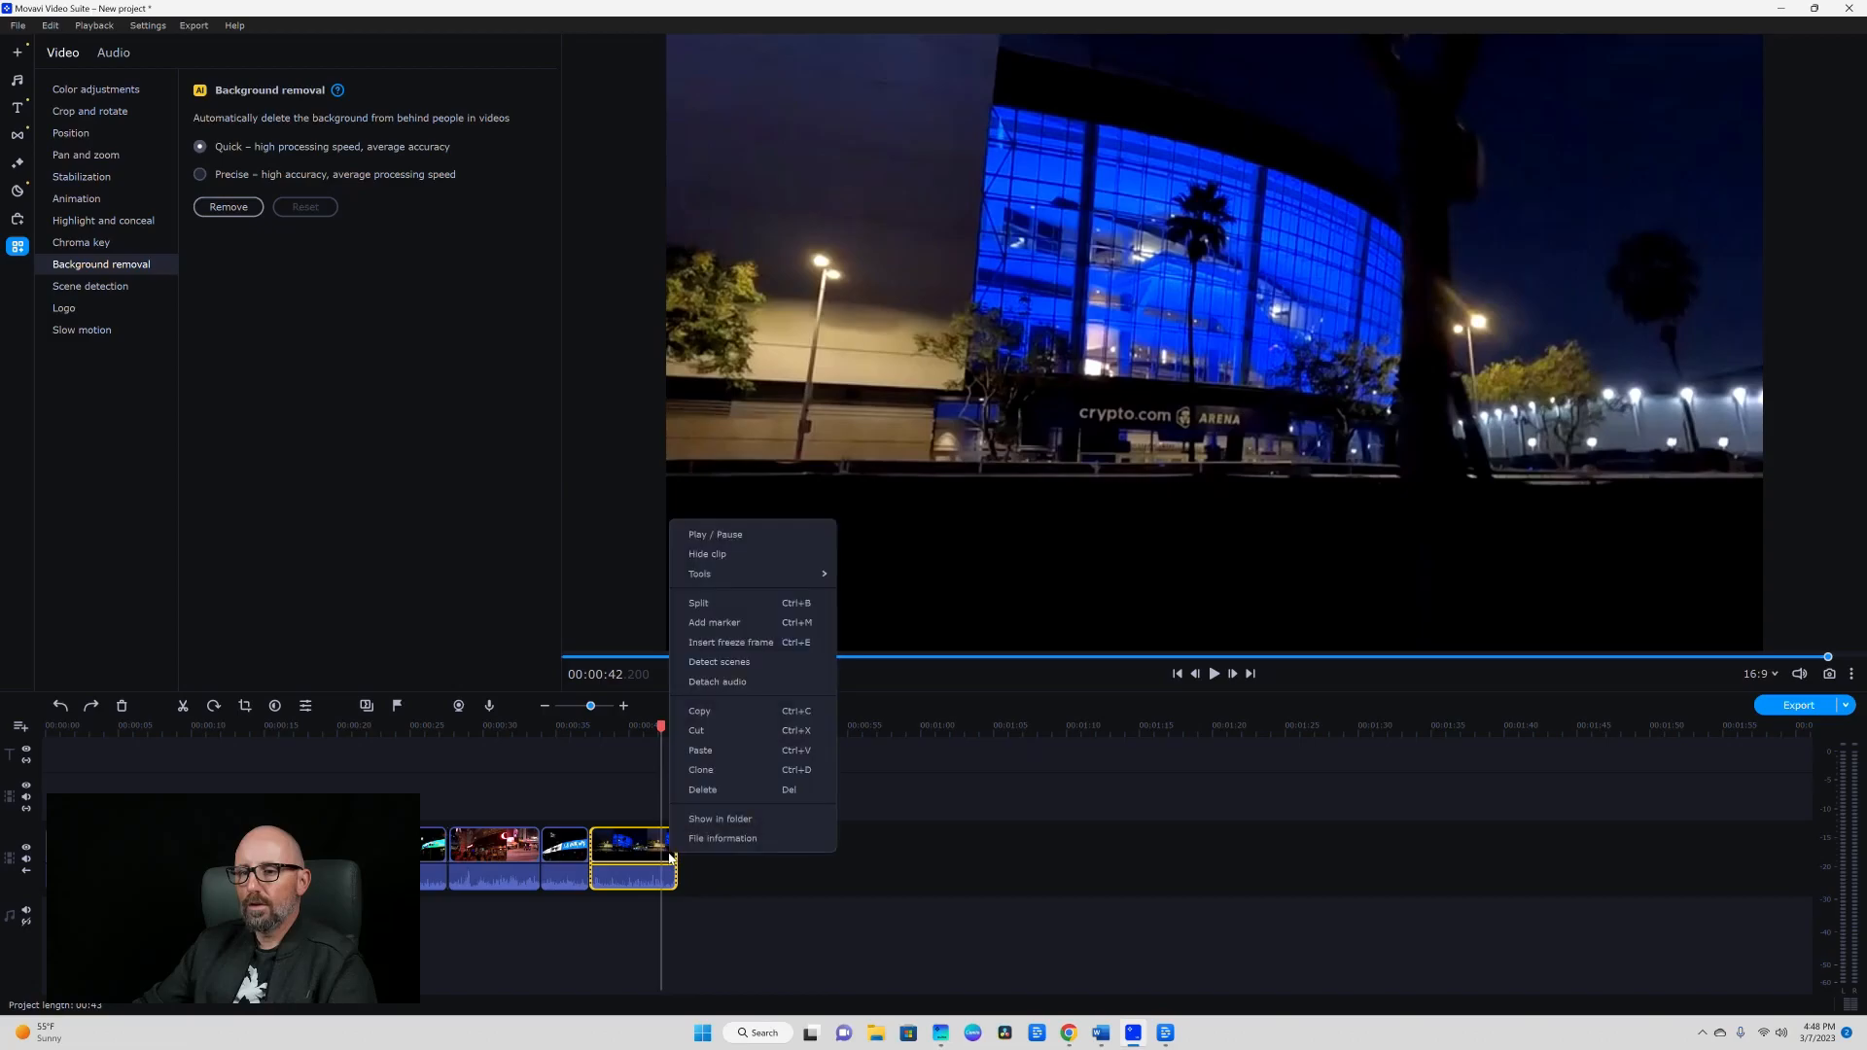
{"action": "left_click", "coordinate": [701, 642]}
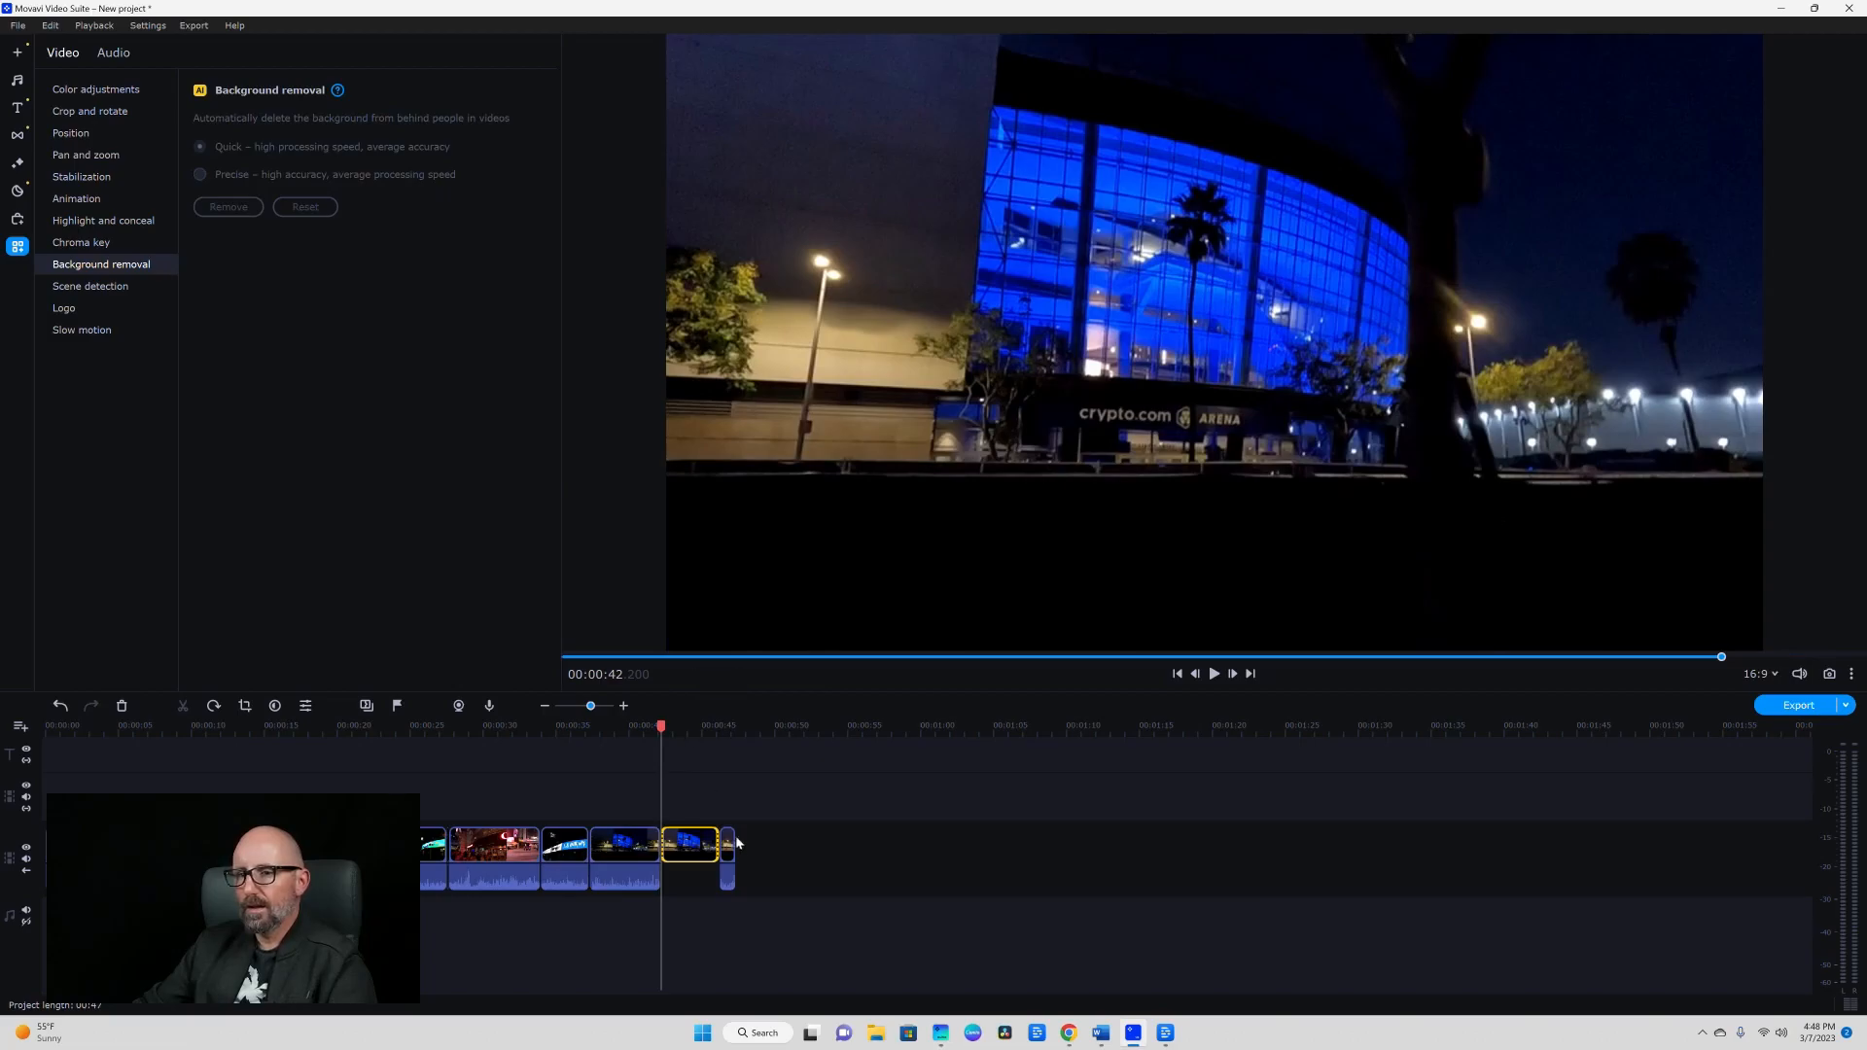
Delete the short leftover piece of the Crypto.com Arena clip after the freeze frame.
{"action": "left_click", "coordinate": [729, 855]}
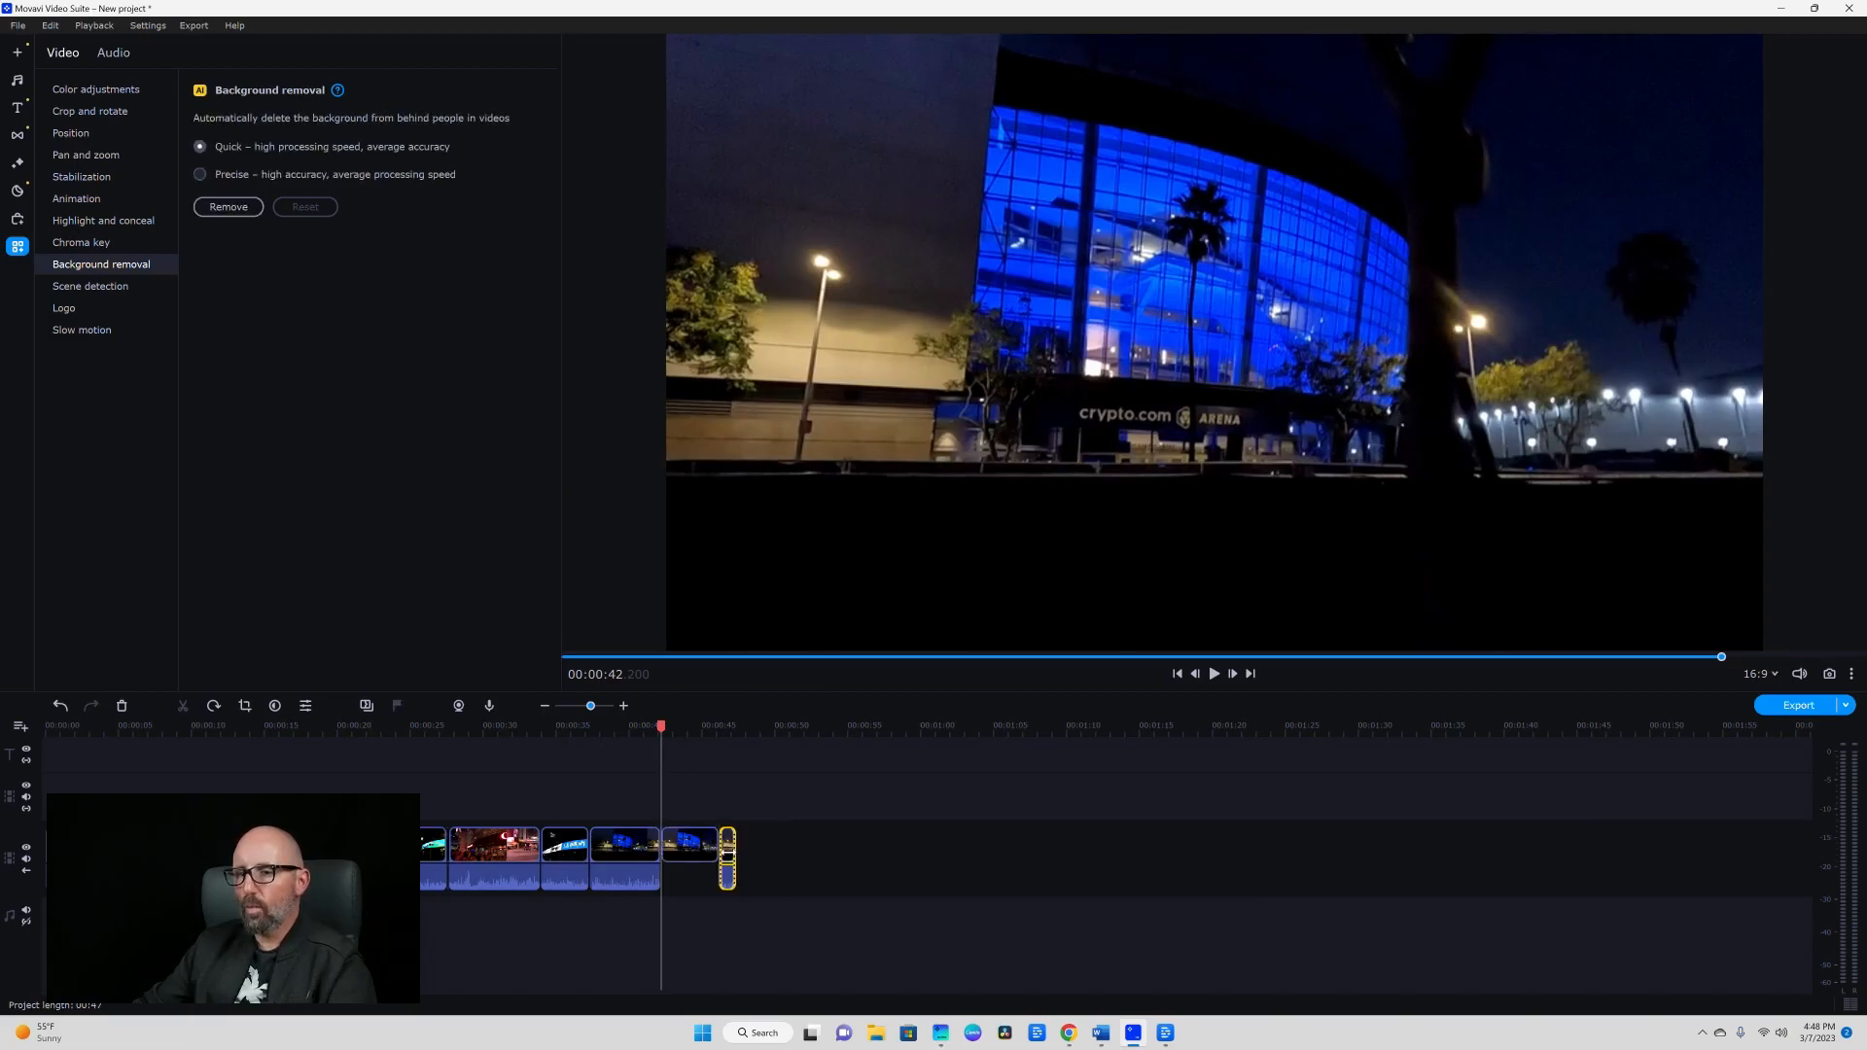
{"action": "left_click_drag", "start_coordinate": [657, 732], "coordinate": [668, 729]}
{"action": "left_click_drag", "start_coordinate": [730, 731], "coordinate": [700, 732]}
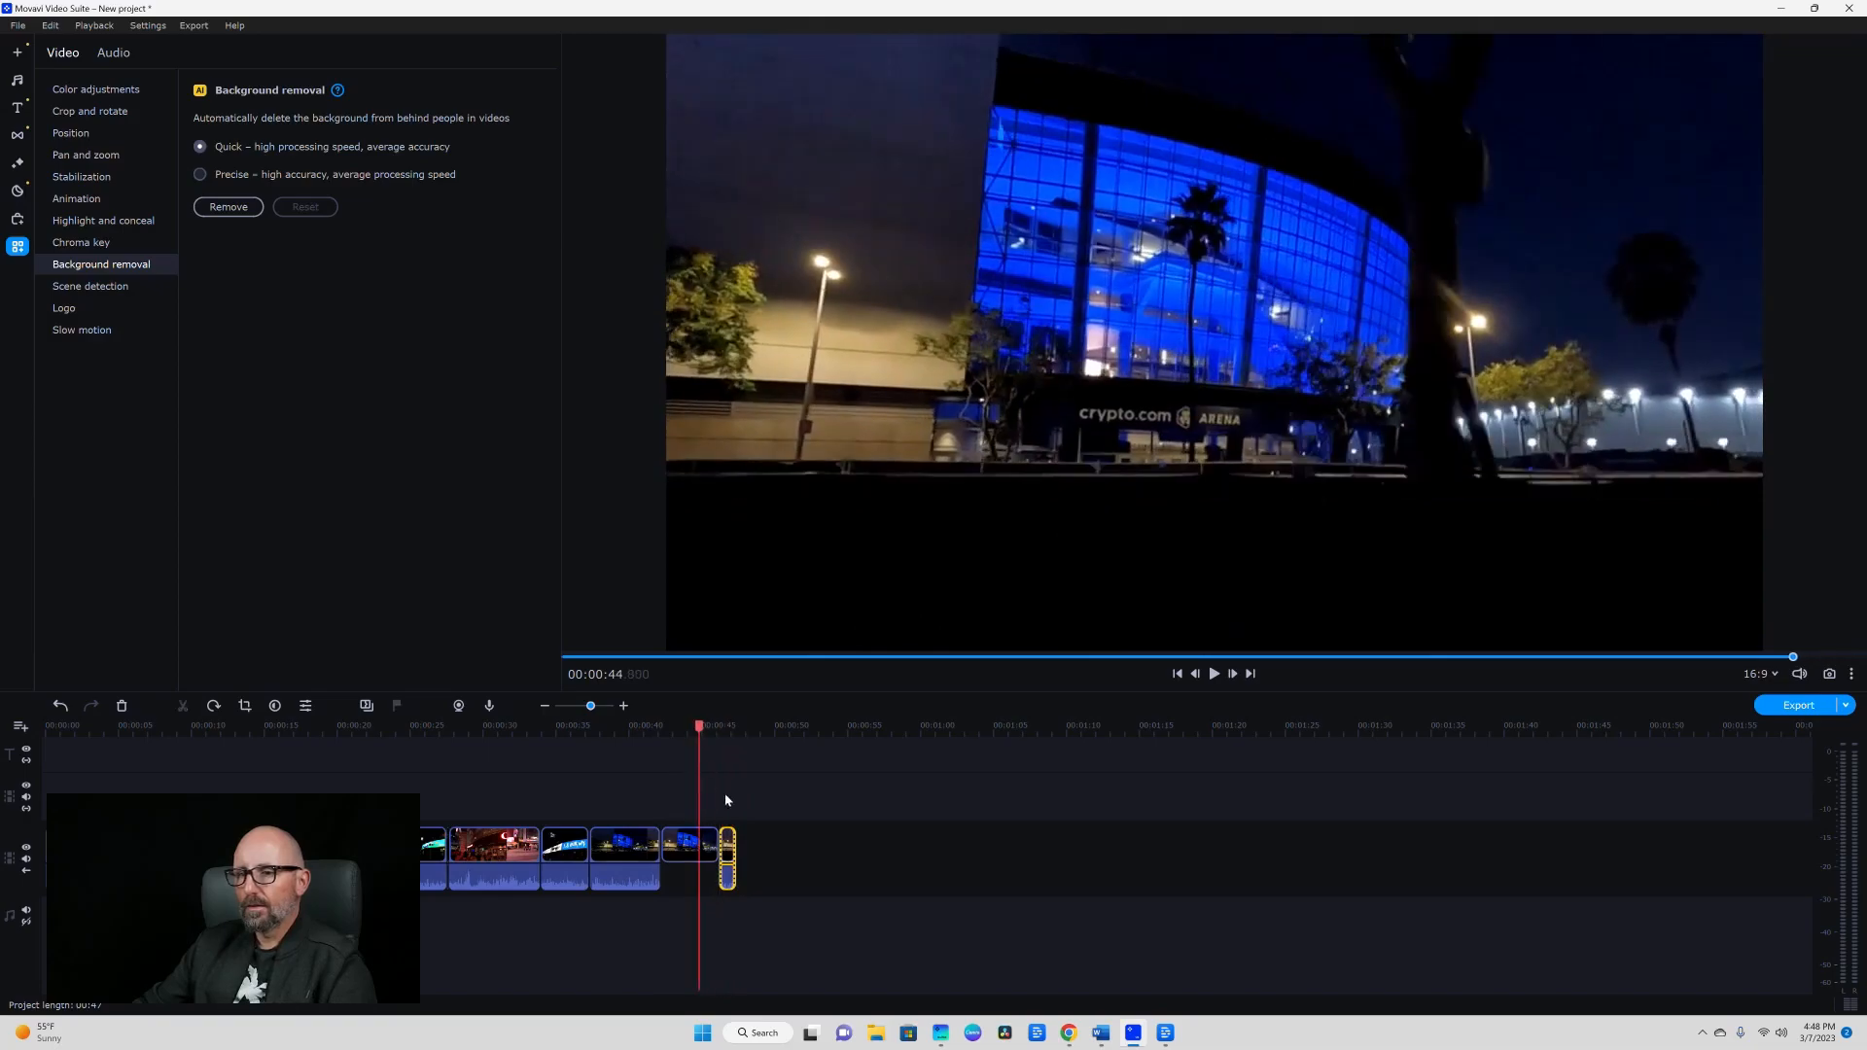
{"action": "right_click", "coordinate": [729, 848]}
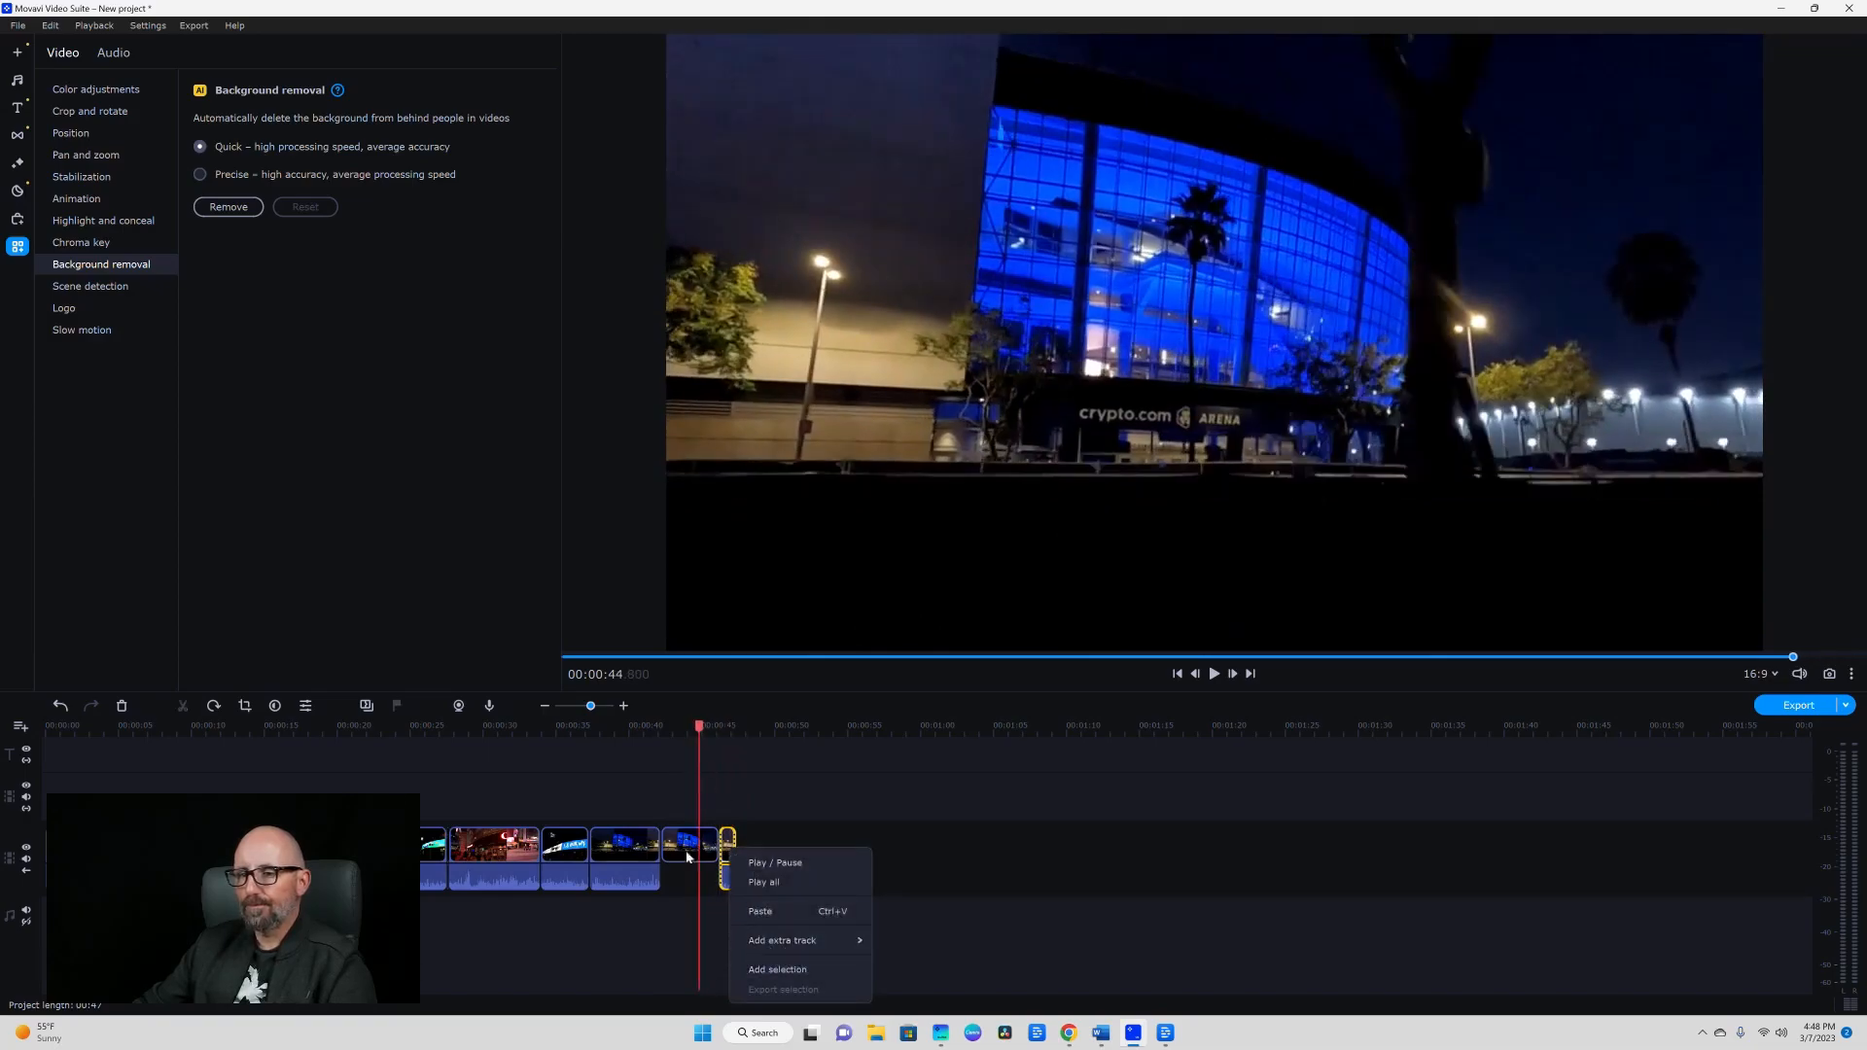
{"action": "left_click", "coordinate": [121, 707]}
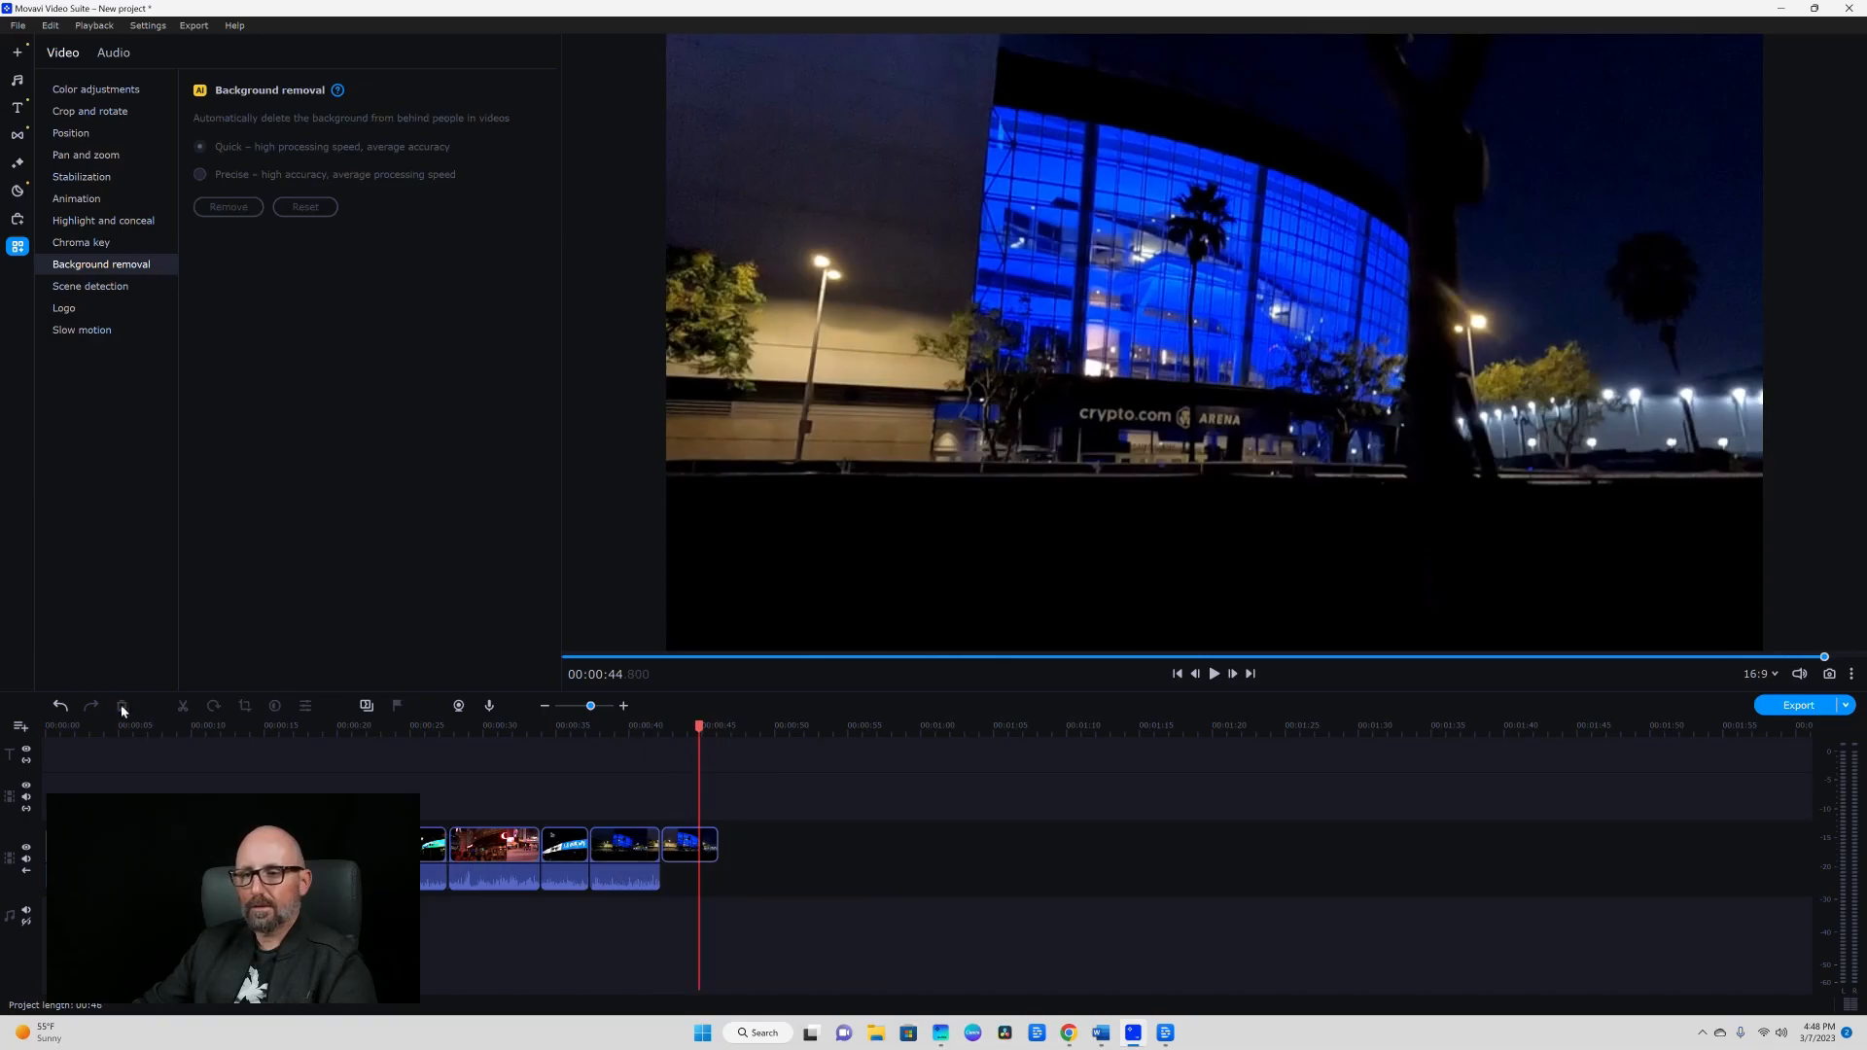
Add a marker named "the stadium" to the freeze frame at about 43.8 seconds and view its label.
{"action": "left_click", "coordinate": [685, 850]}
{"action": "right_click", "coordinate": [708, 846]}
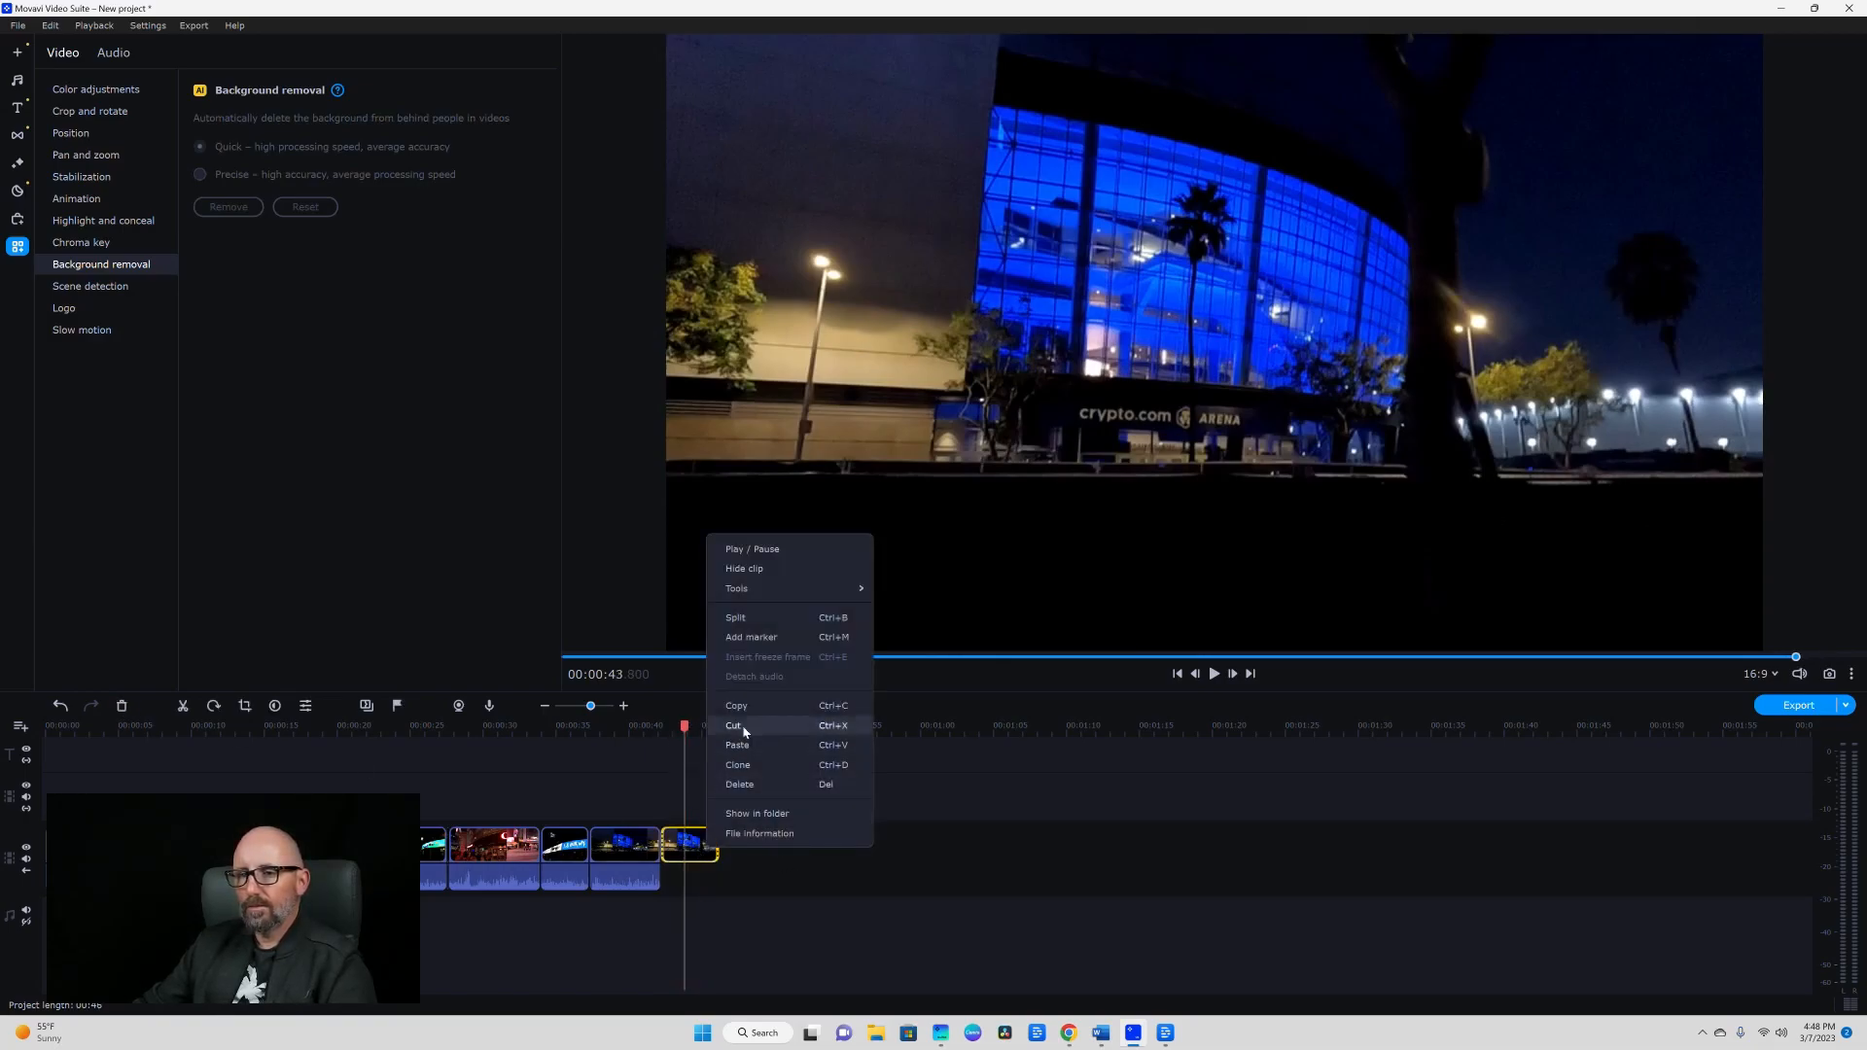
{"action": "left_click", "coordinate": [735, 639]}
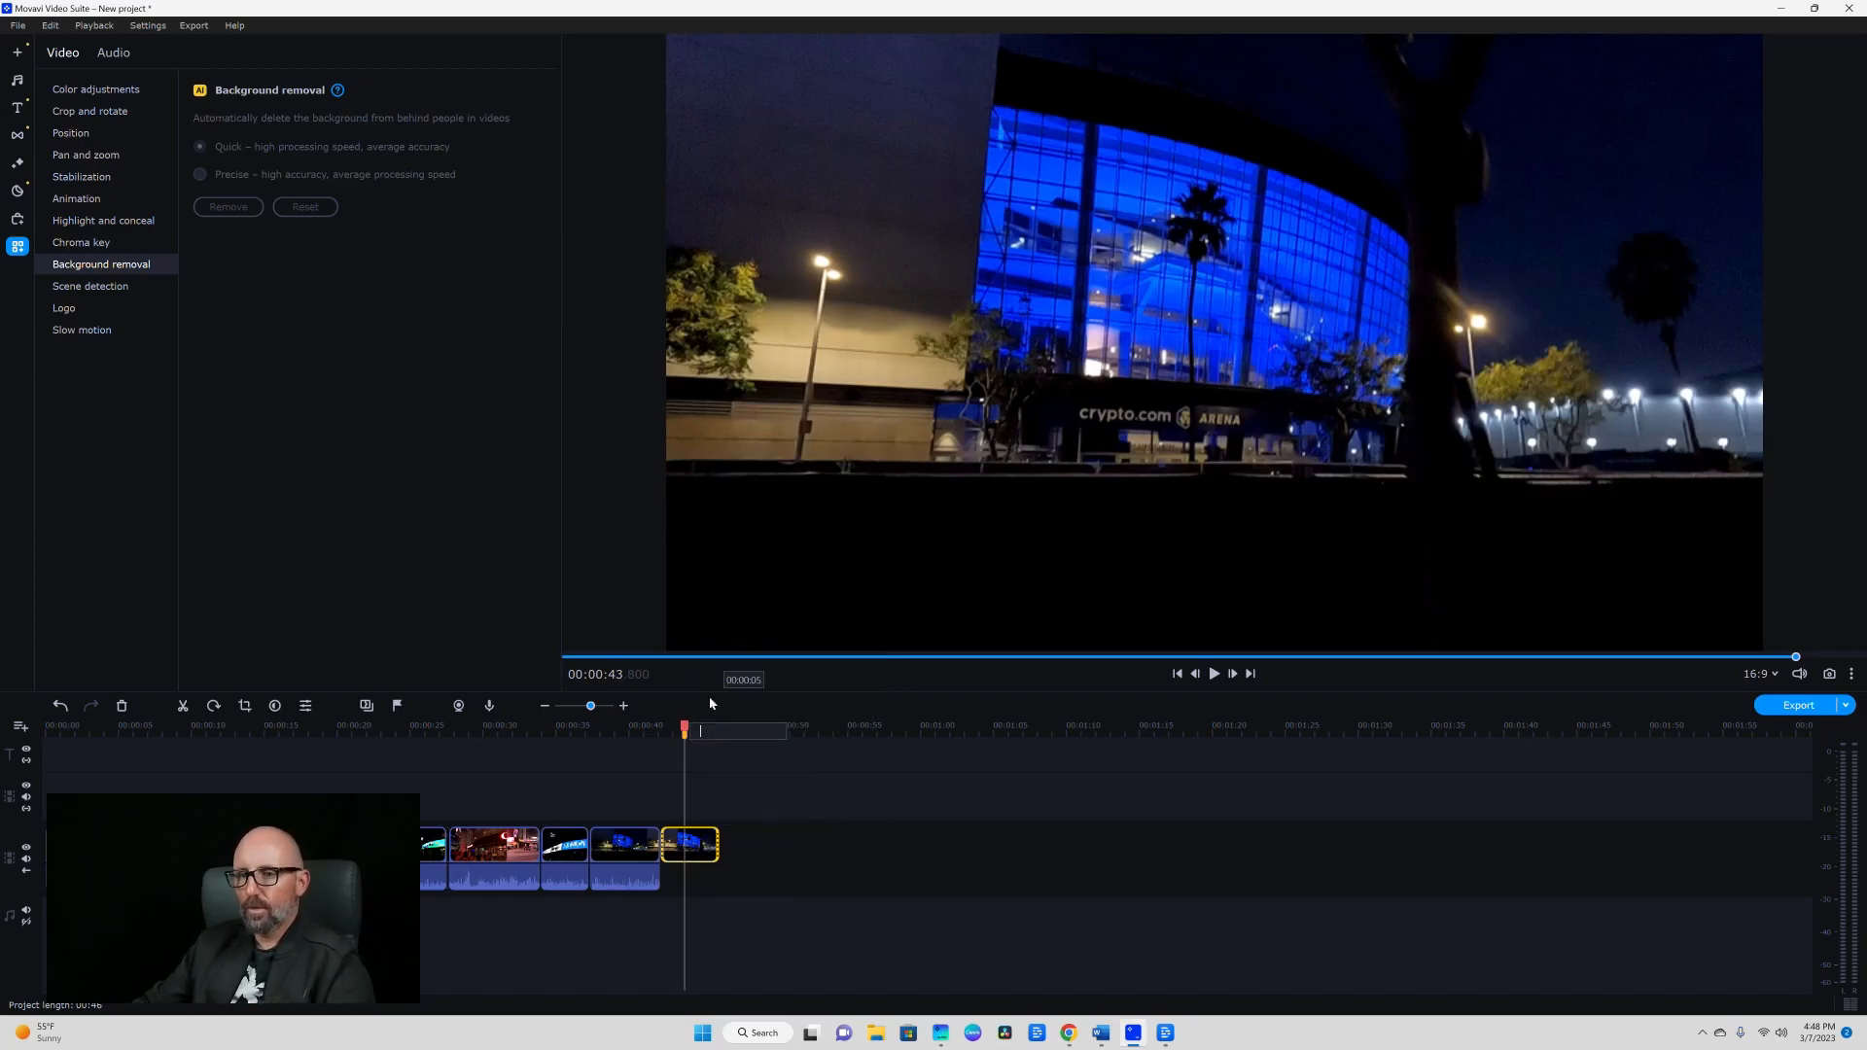
{"action": "type", "text": "th"}
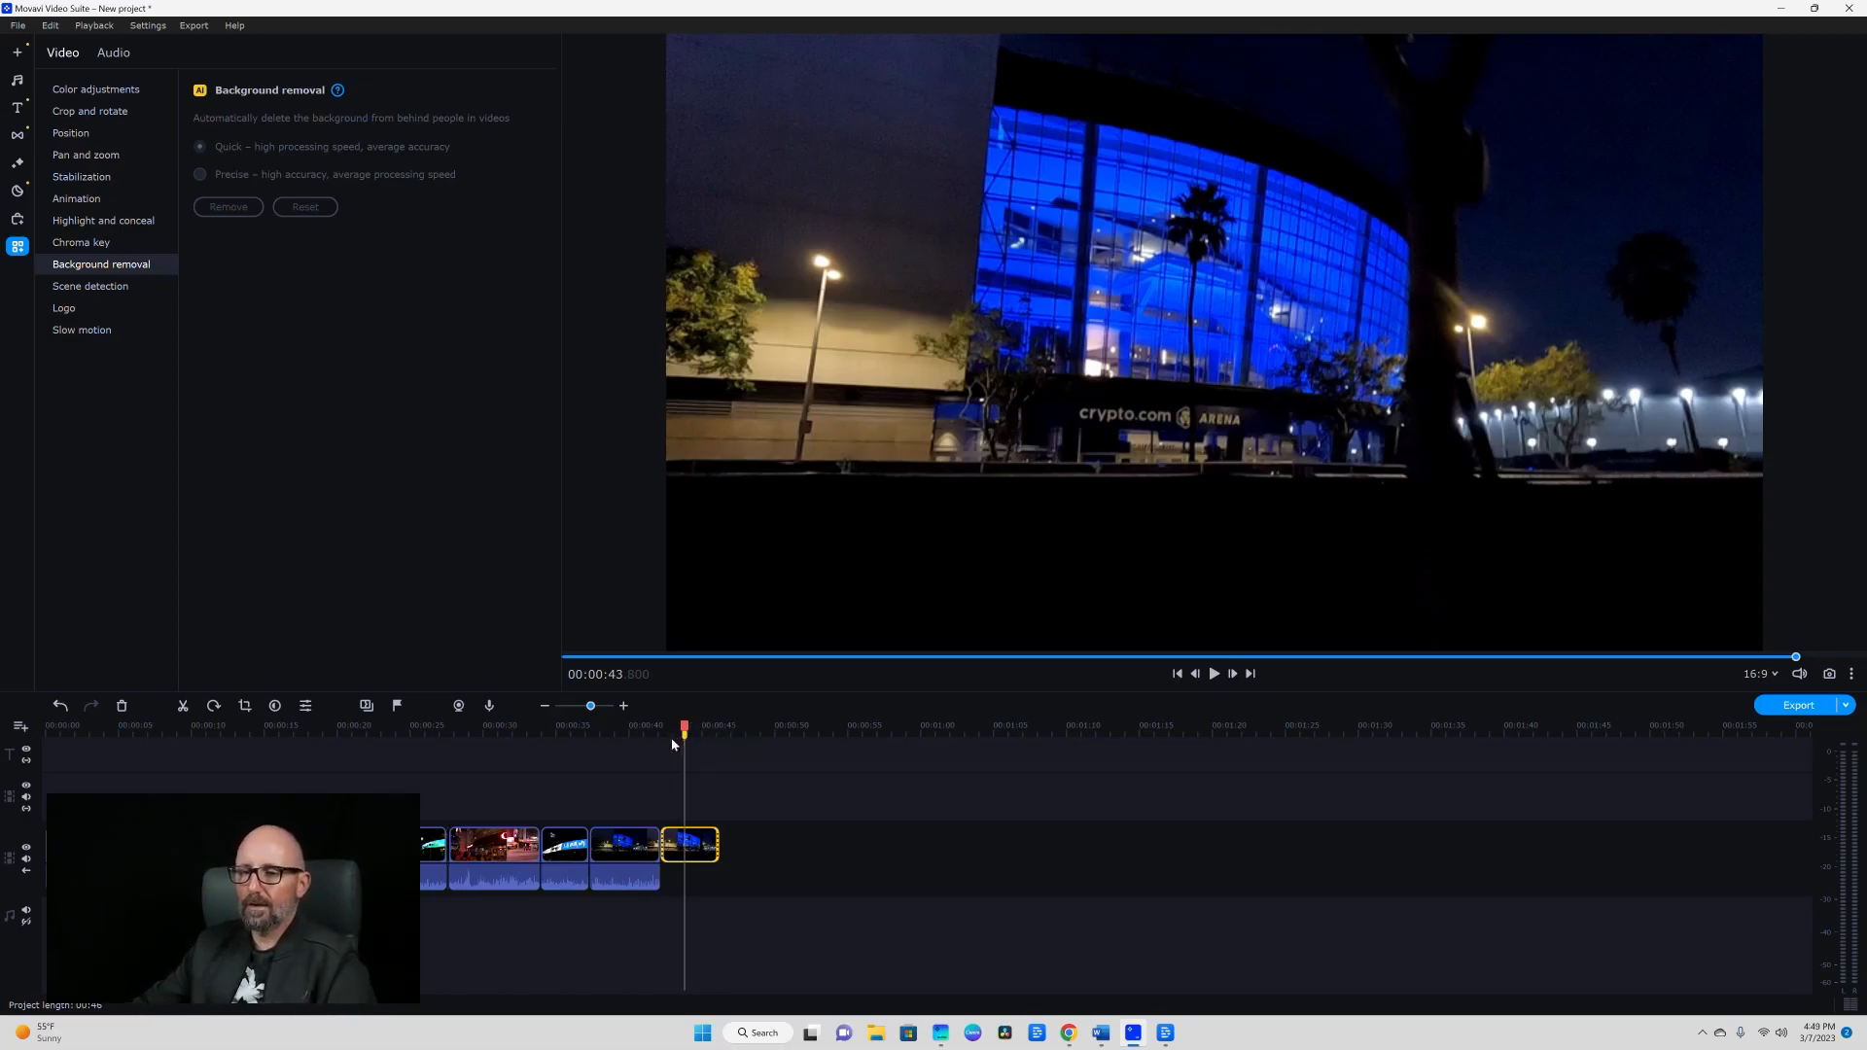
{"action": "left_click_drag", "start_coordinate": [687, 724], "coordinate": [684, 724]}
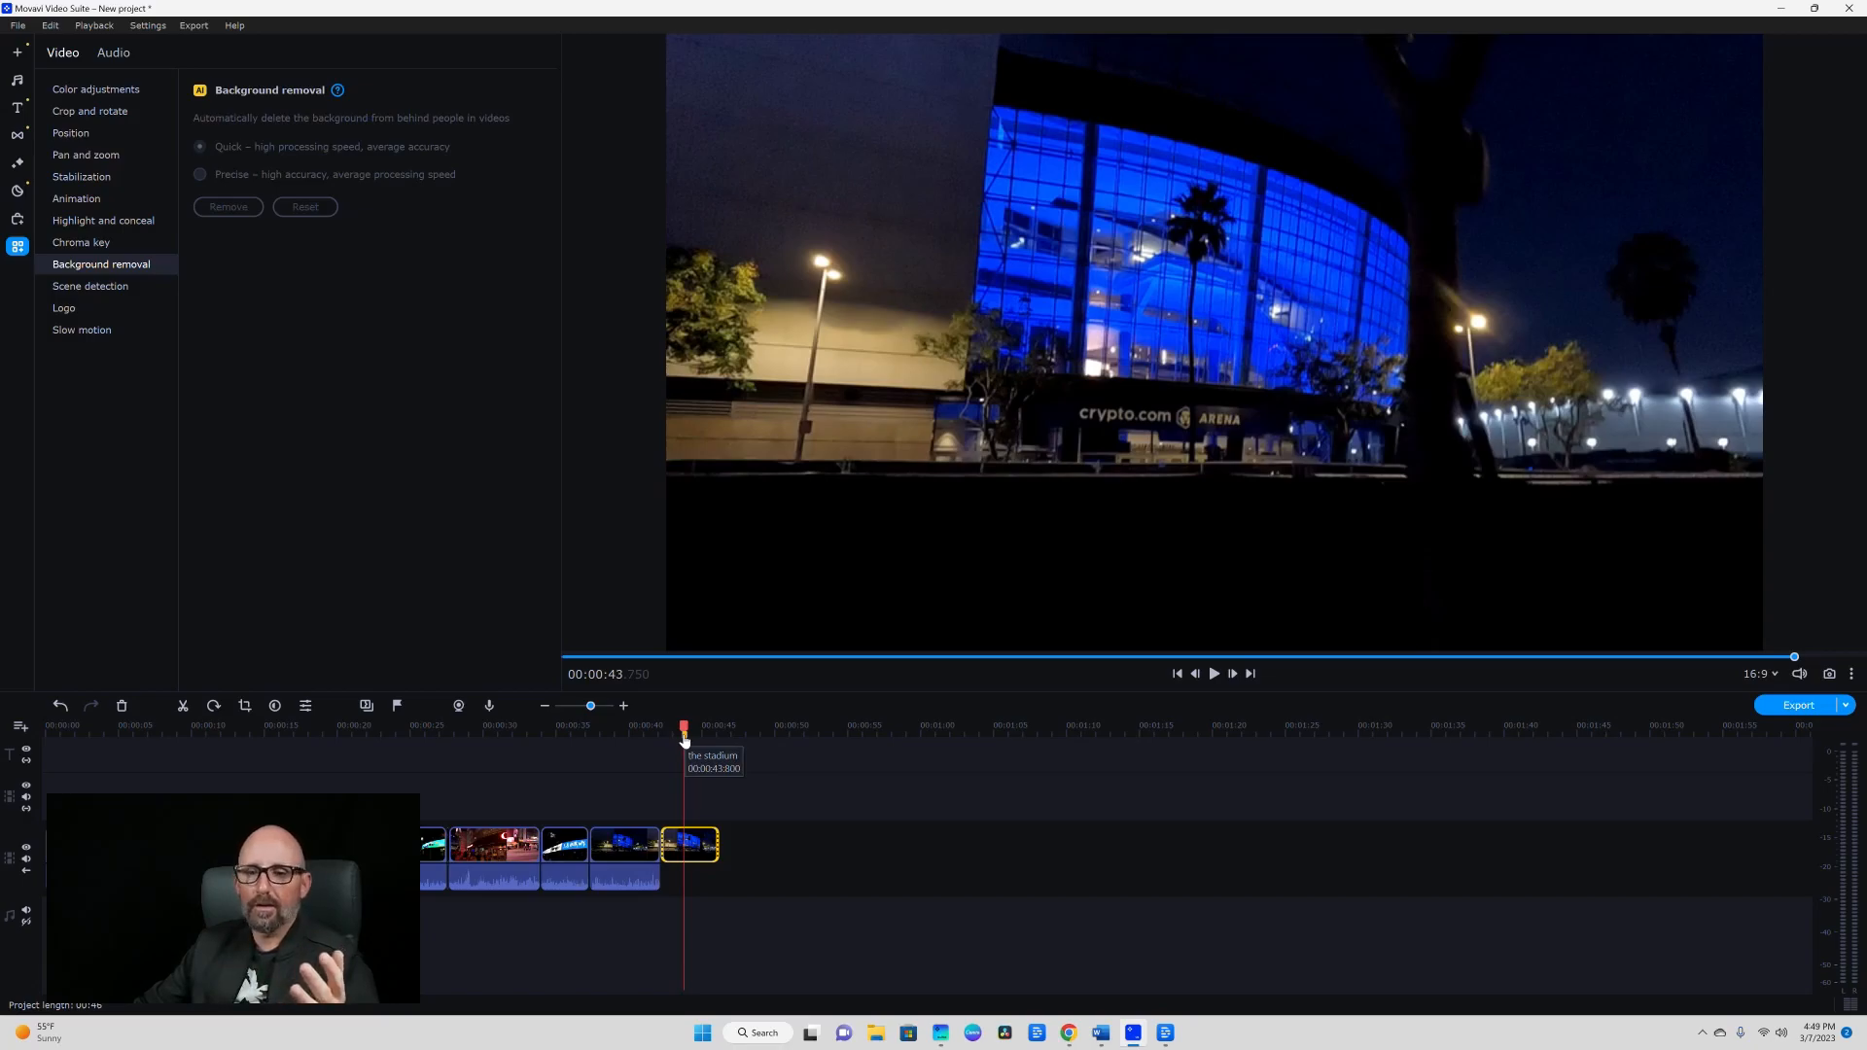
Split the freeze frame at about 43.75 seconds and undo the split.
{"action": "right_click", "coordinate": [687, 845]}
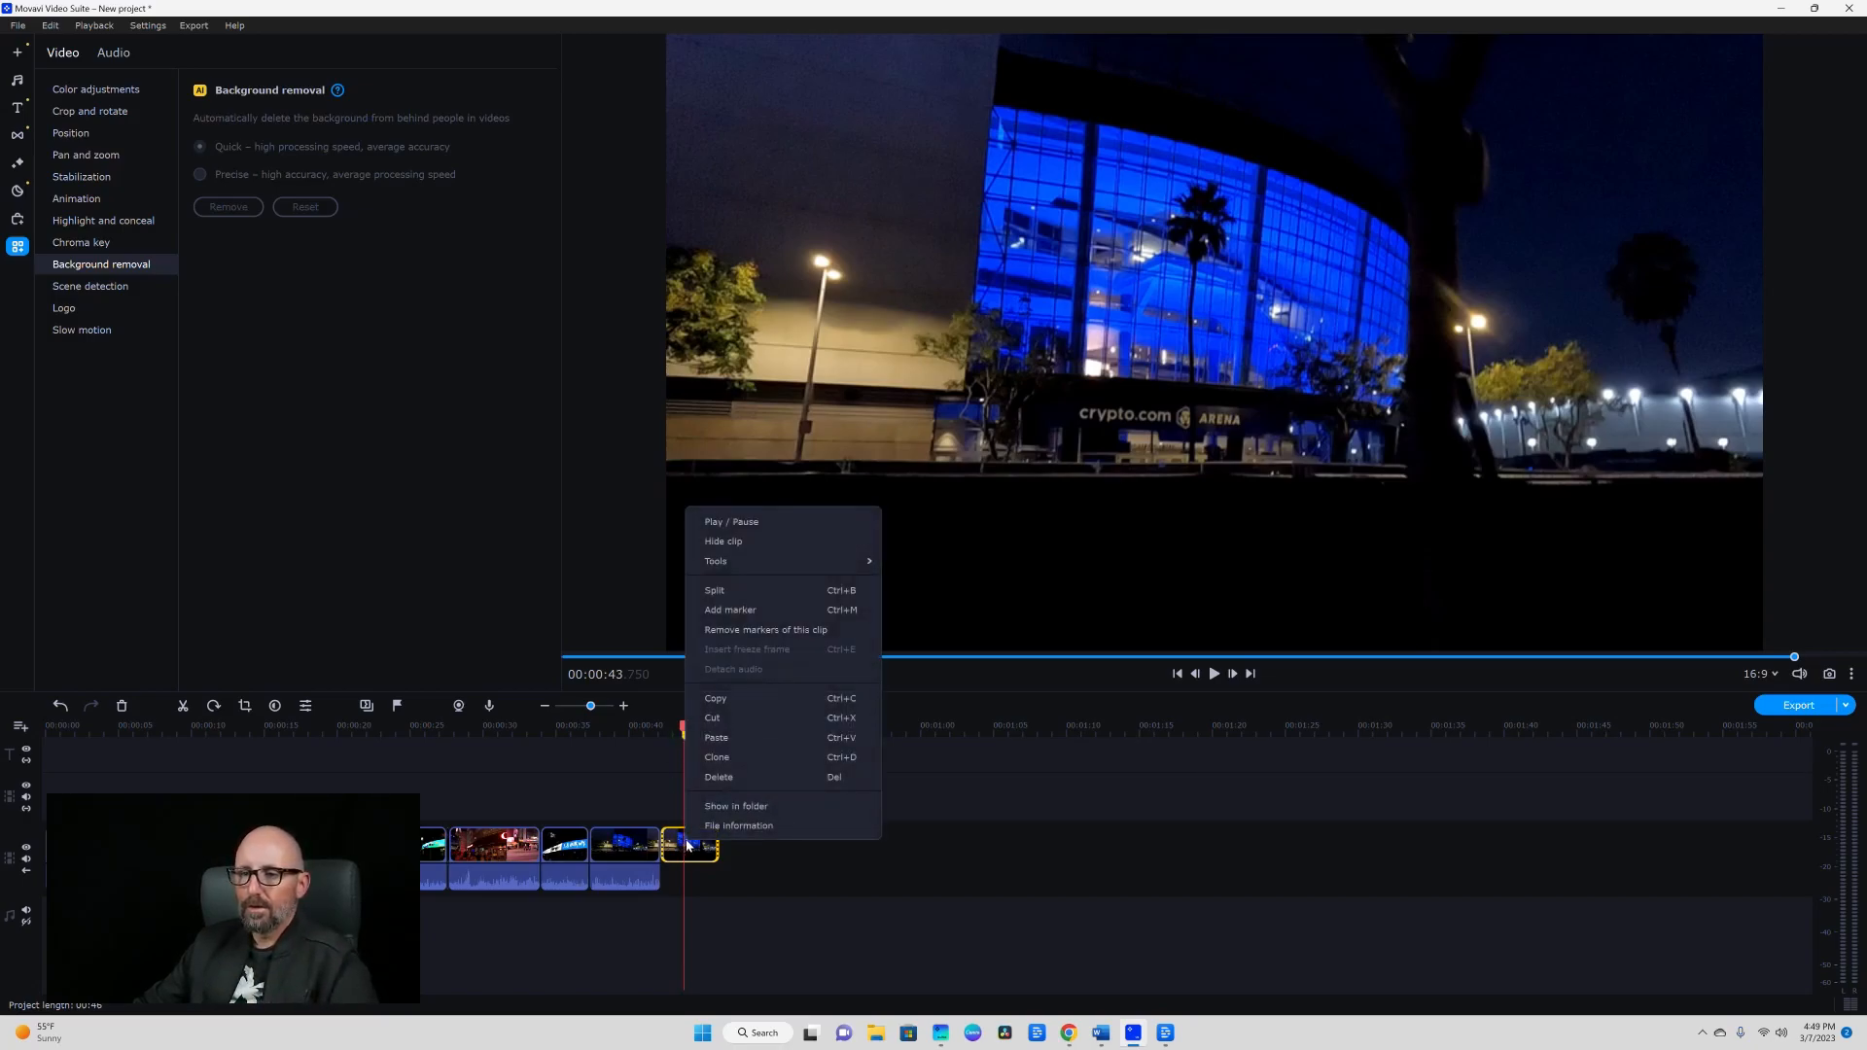
{"action": "left_click", "coordinate": [707, 592]}
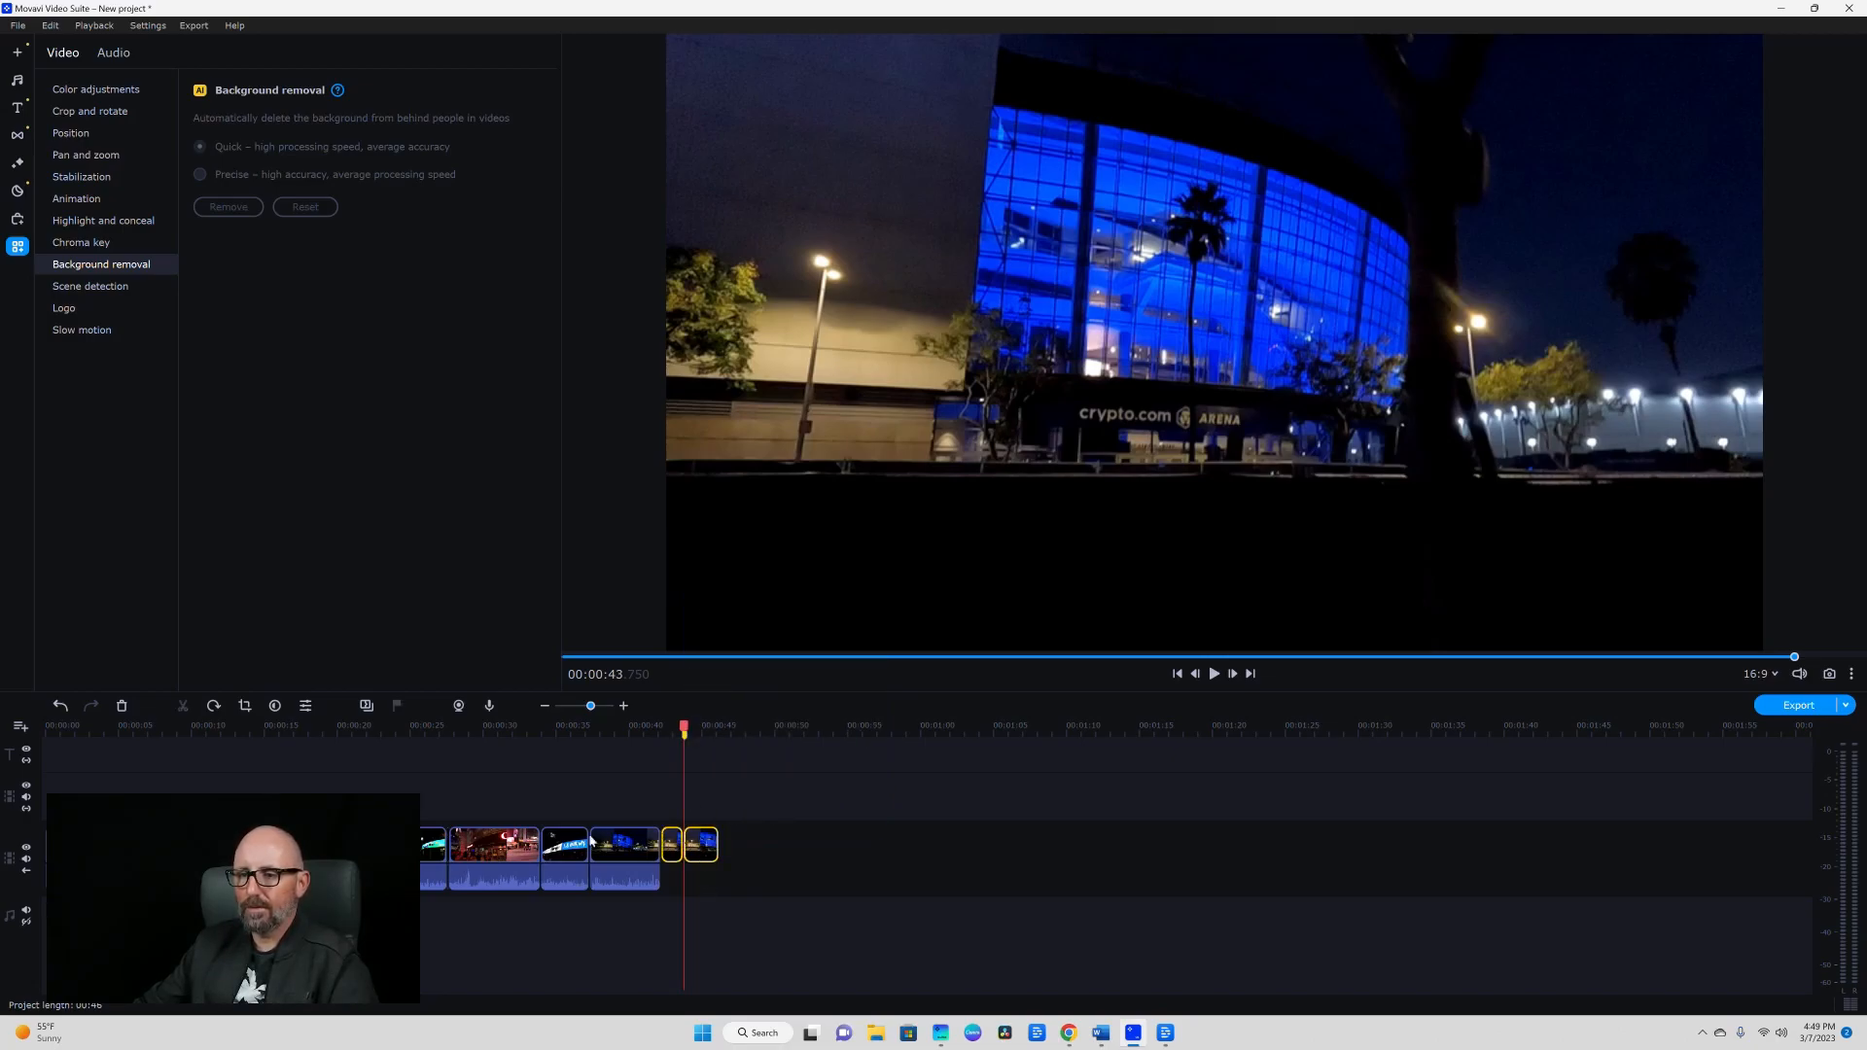
{"action": "left_click", "coordinate": [61, 705]}
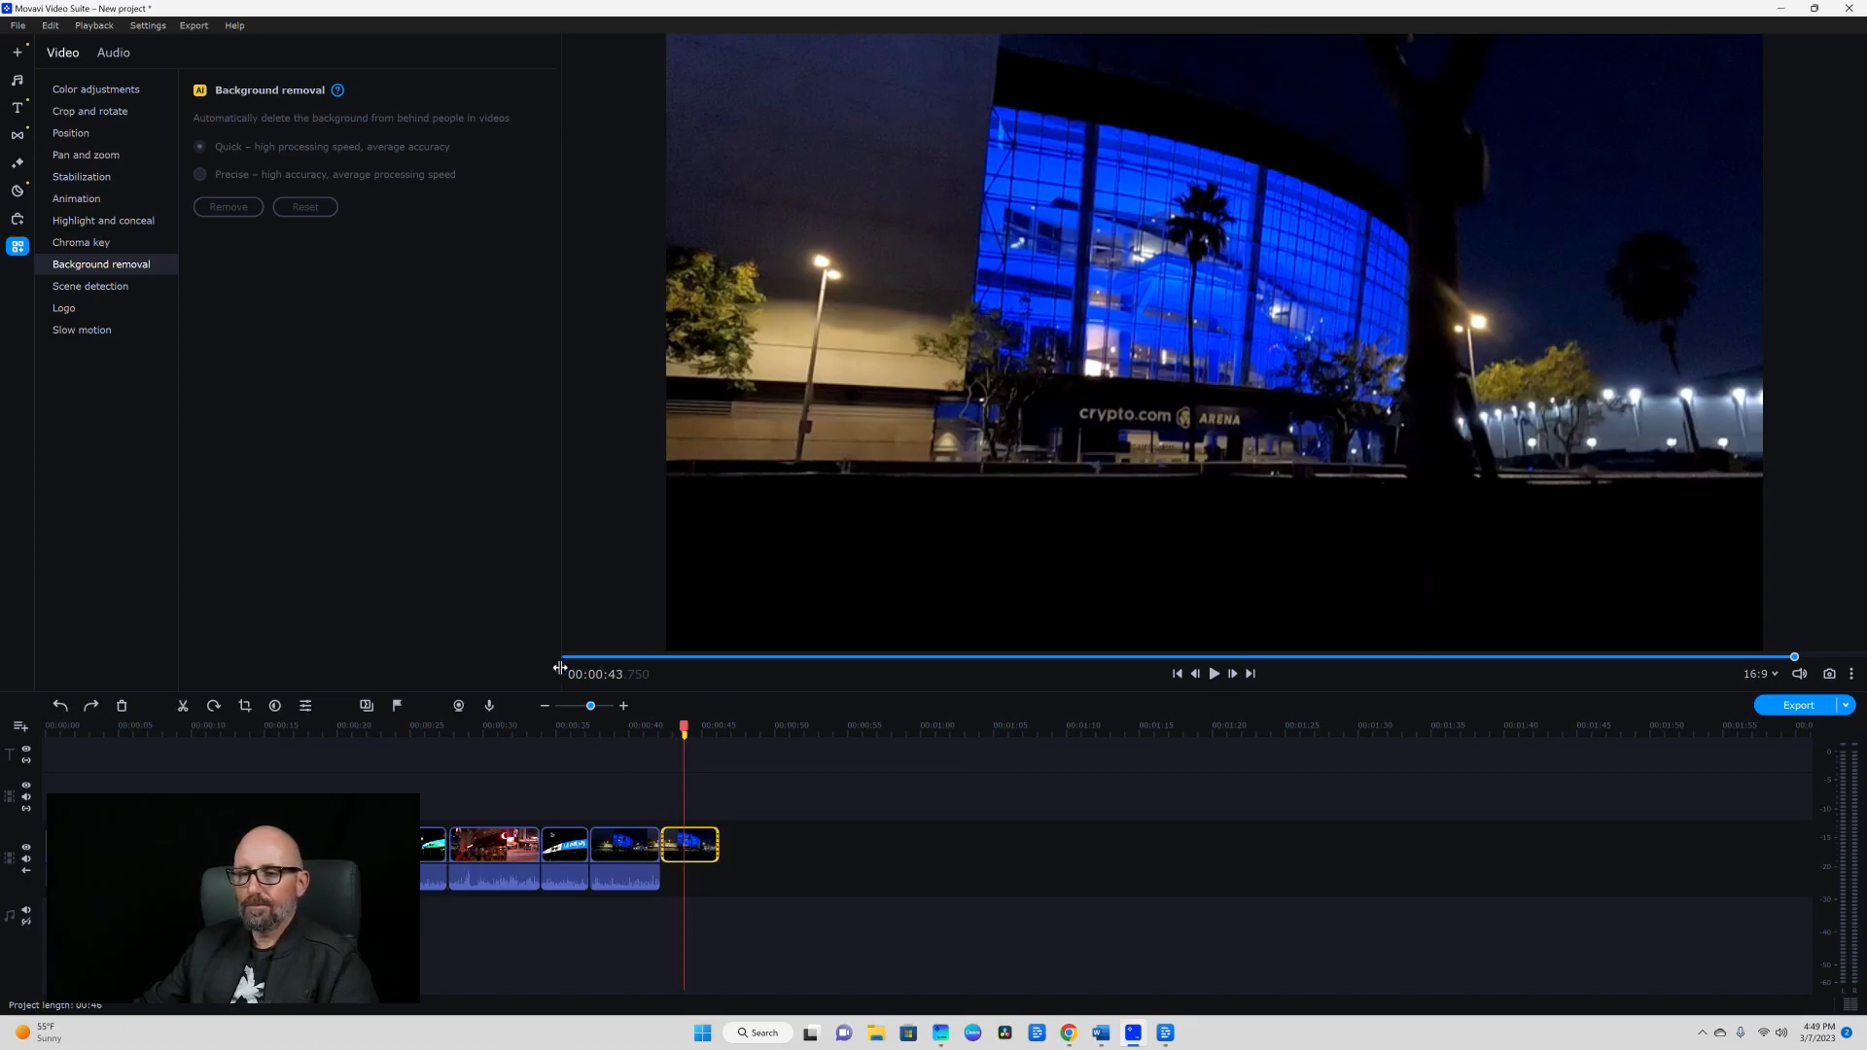
Hide the freeze frame clip in the preview and show it again.
{"action": "right_click", "coordinate": [689, 838]}
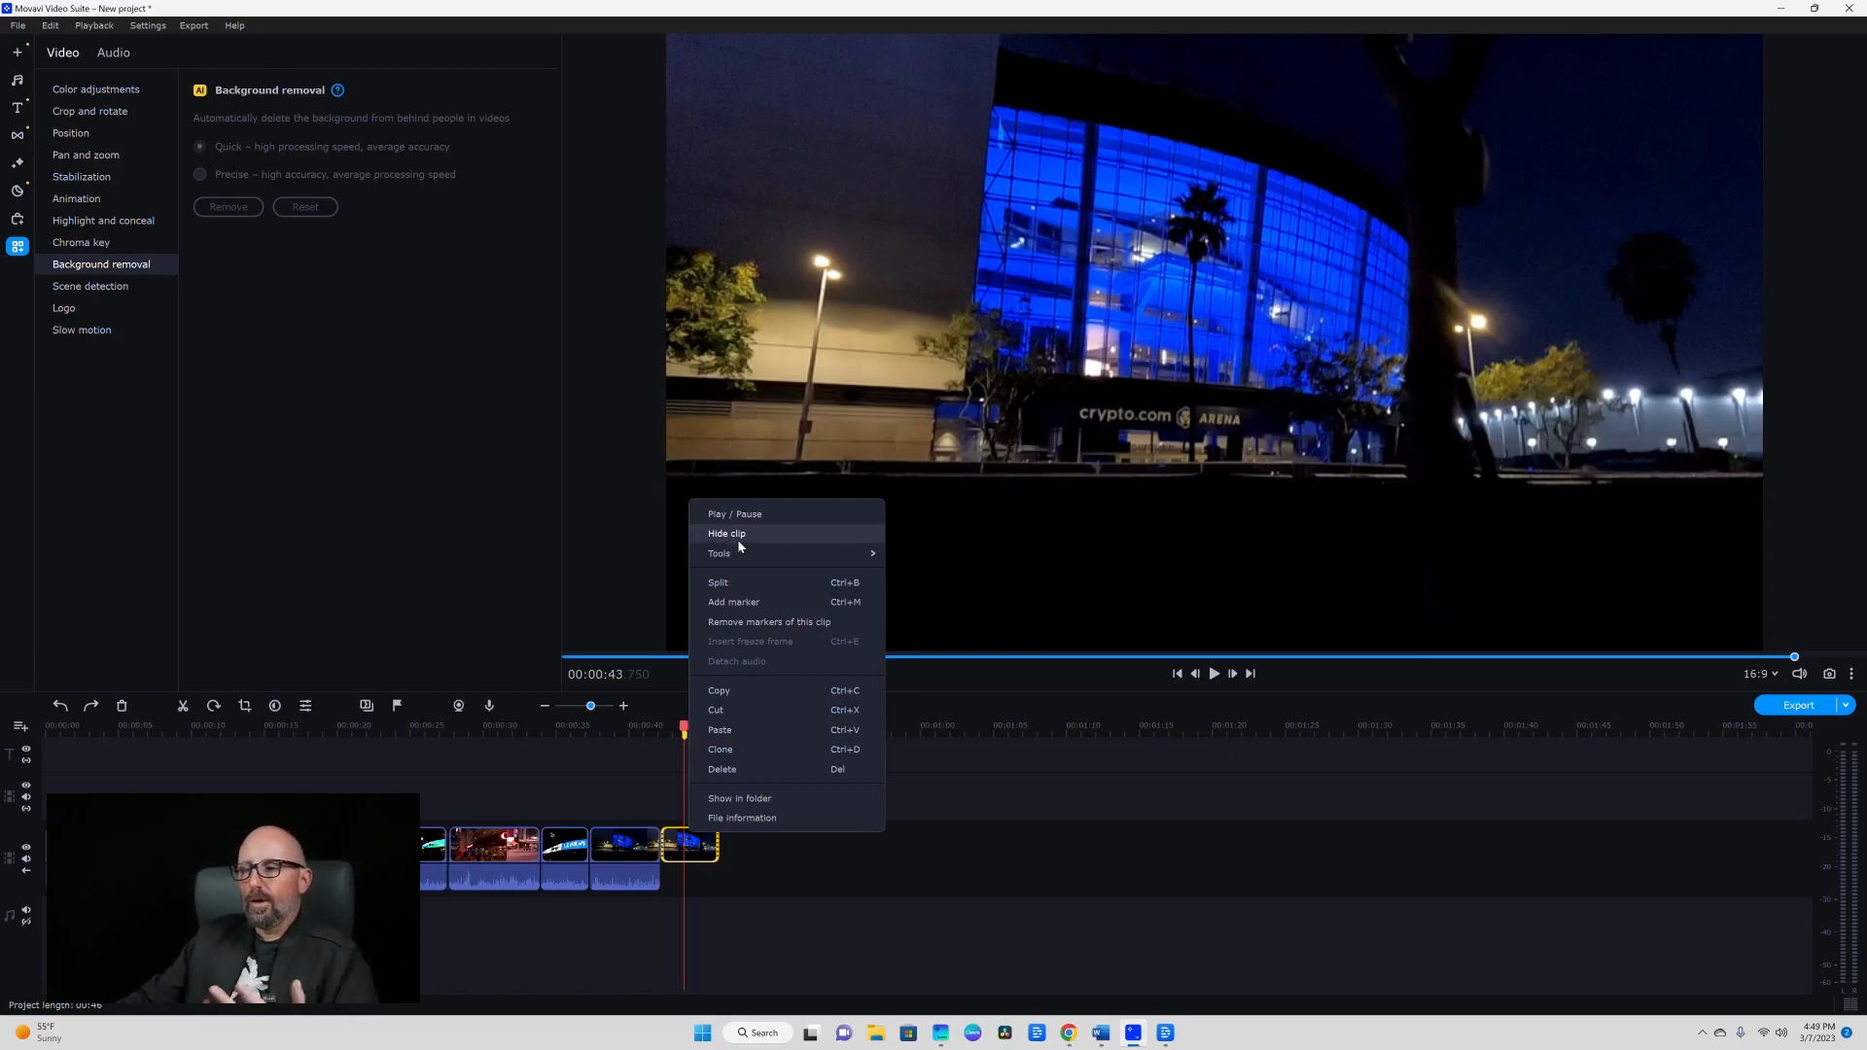
{"action": "left_click", "coordinate": [732, 537]}
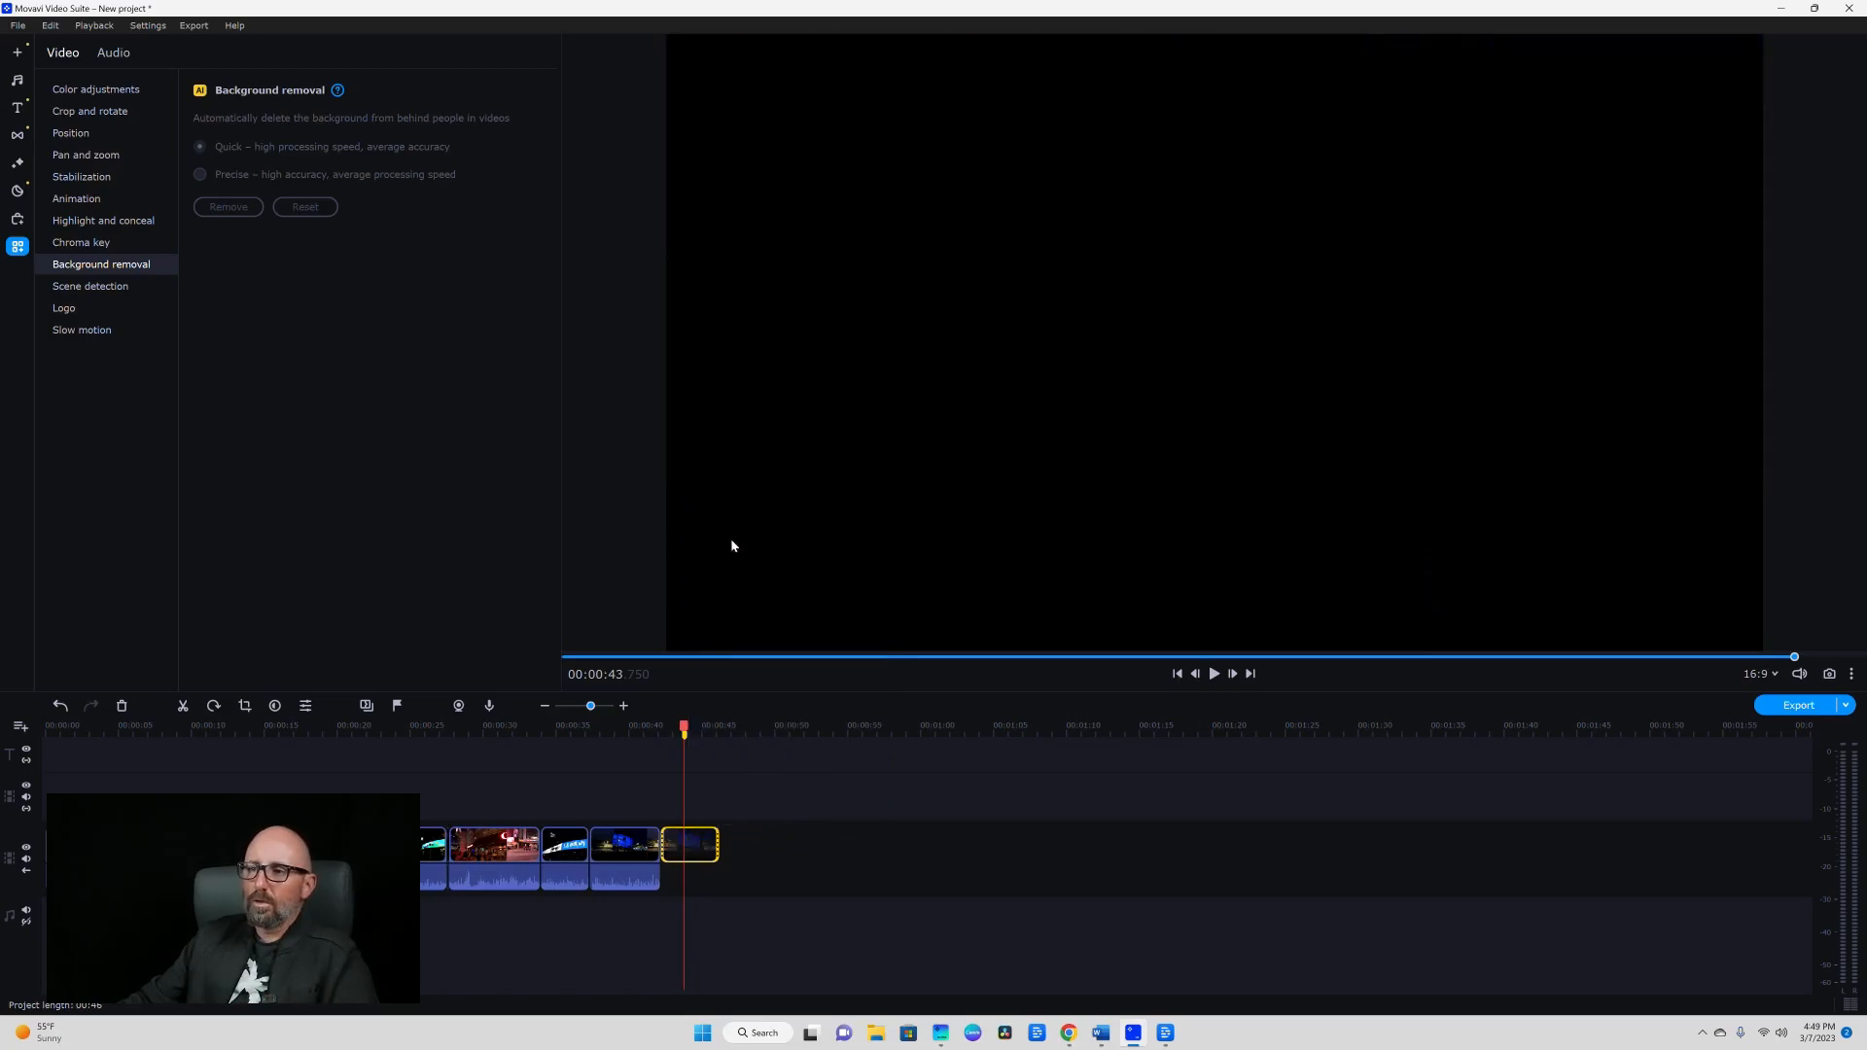
{"action": "mouse_move", "coordinate": [681, 731]}
{"action": "left_mouse_down"}
{"action": "mouse_move", "coordinate": [708, 731]}
{"action": "mouse_move", "coordinate": [685, 739]}
{"action": "left_mouse_up"}
{"action": "right_click", "coordinate": [701, 862]}
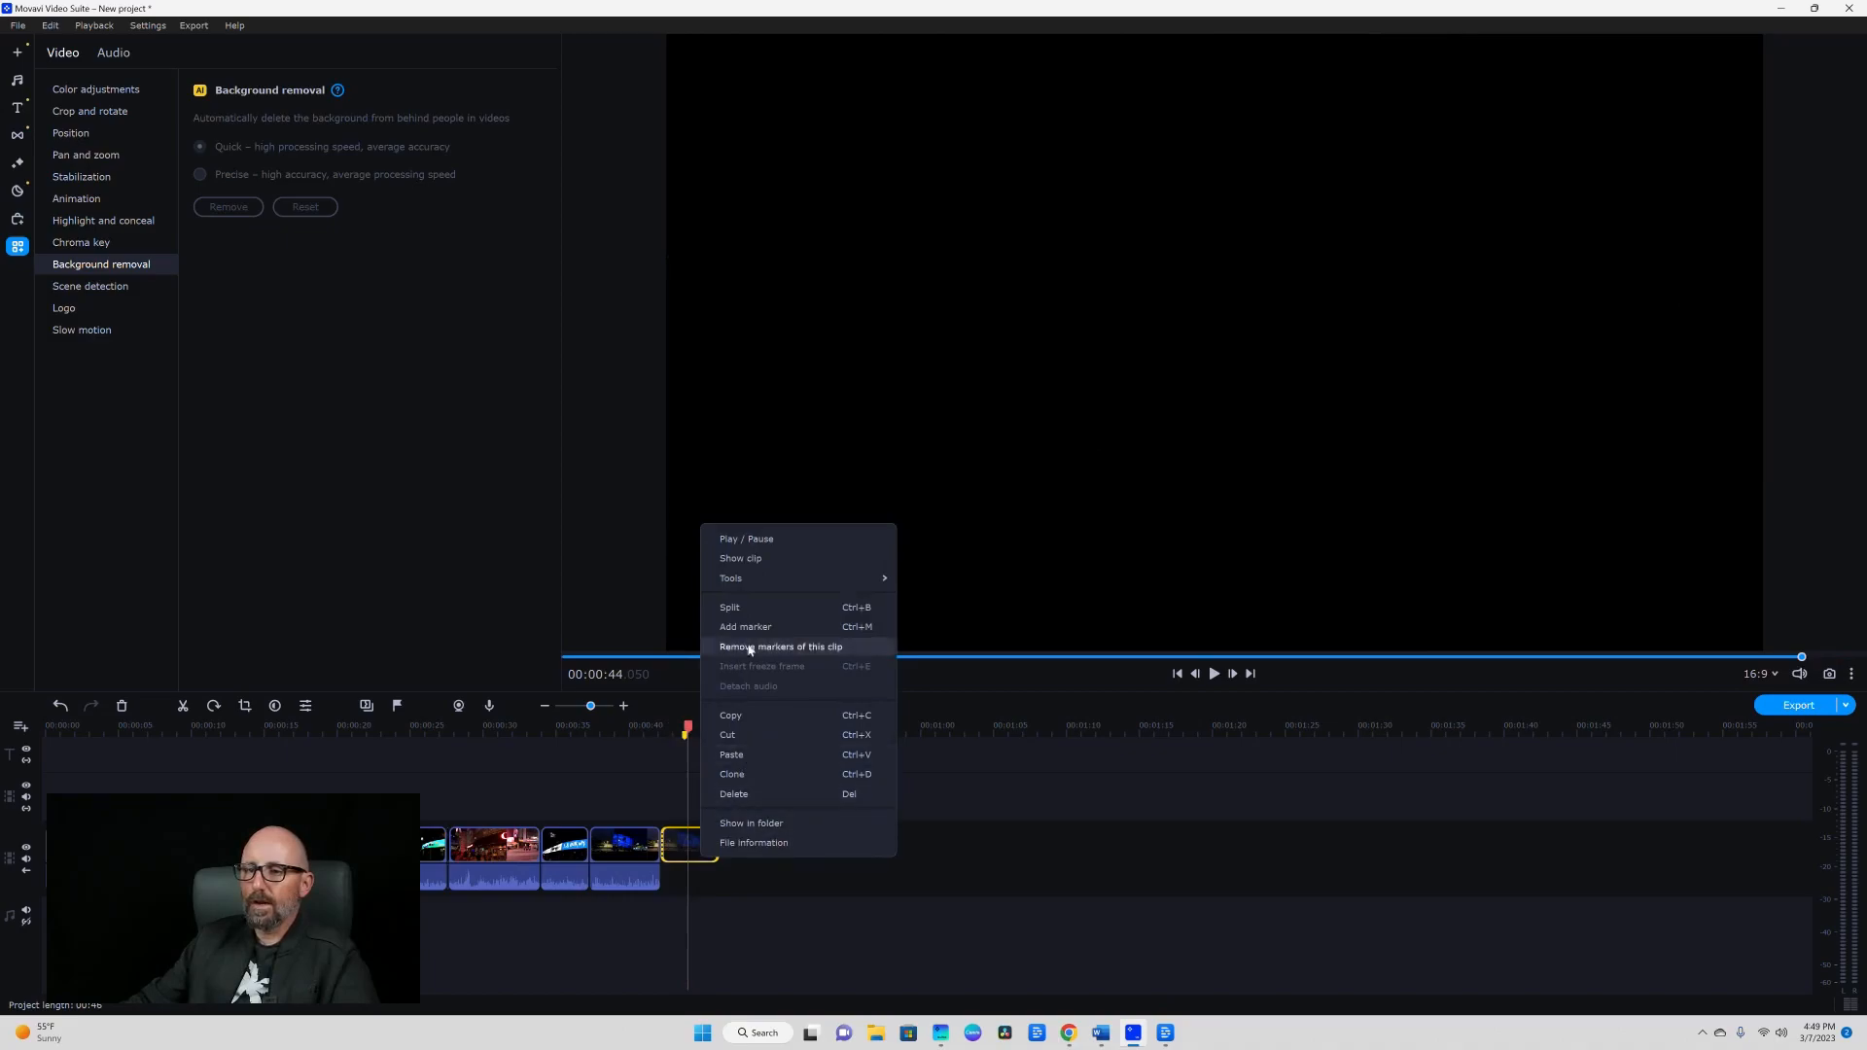
{"action": "left_click", "coordinate": [731, 556]}
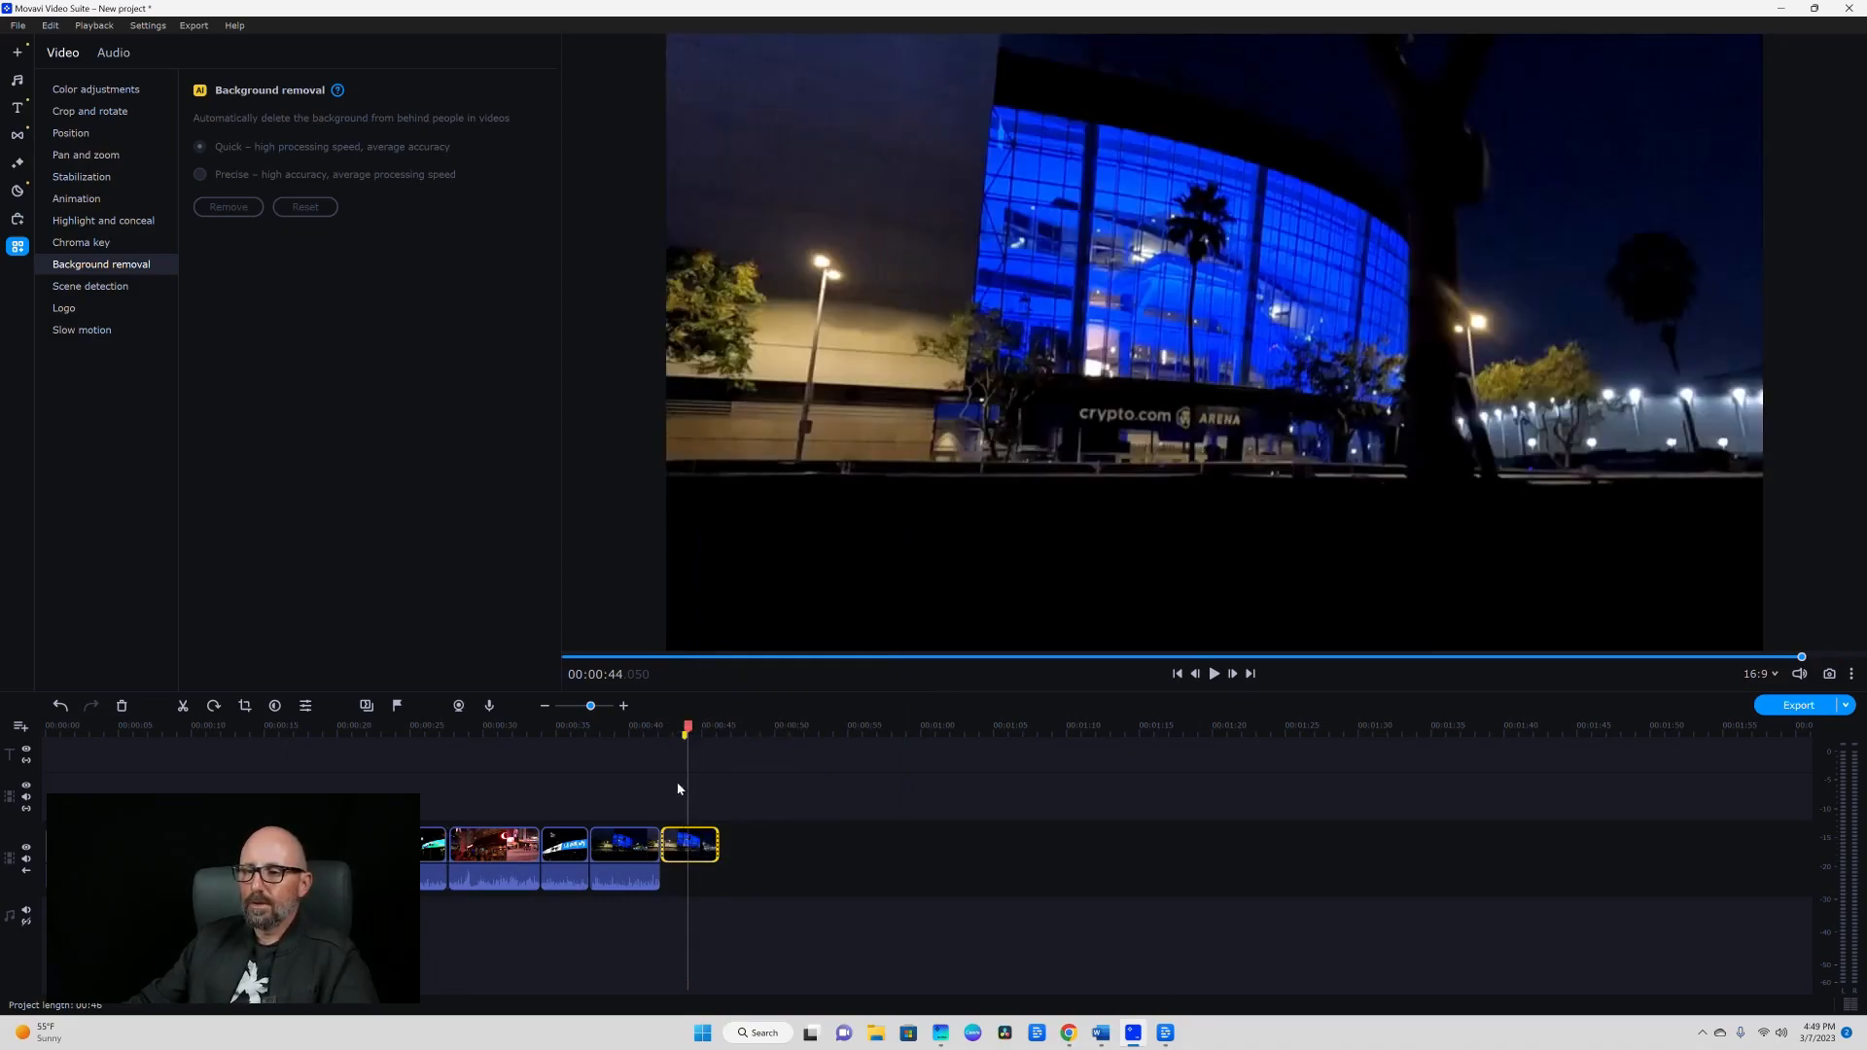
Play the edited timeline from the beginning to preview the clips in sequence.
{"action": "right_click", "coordinate": [695, 849]}
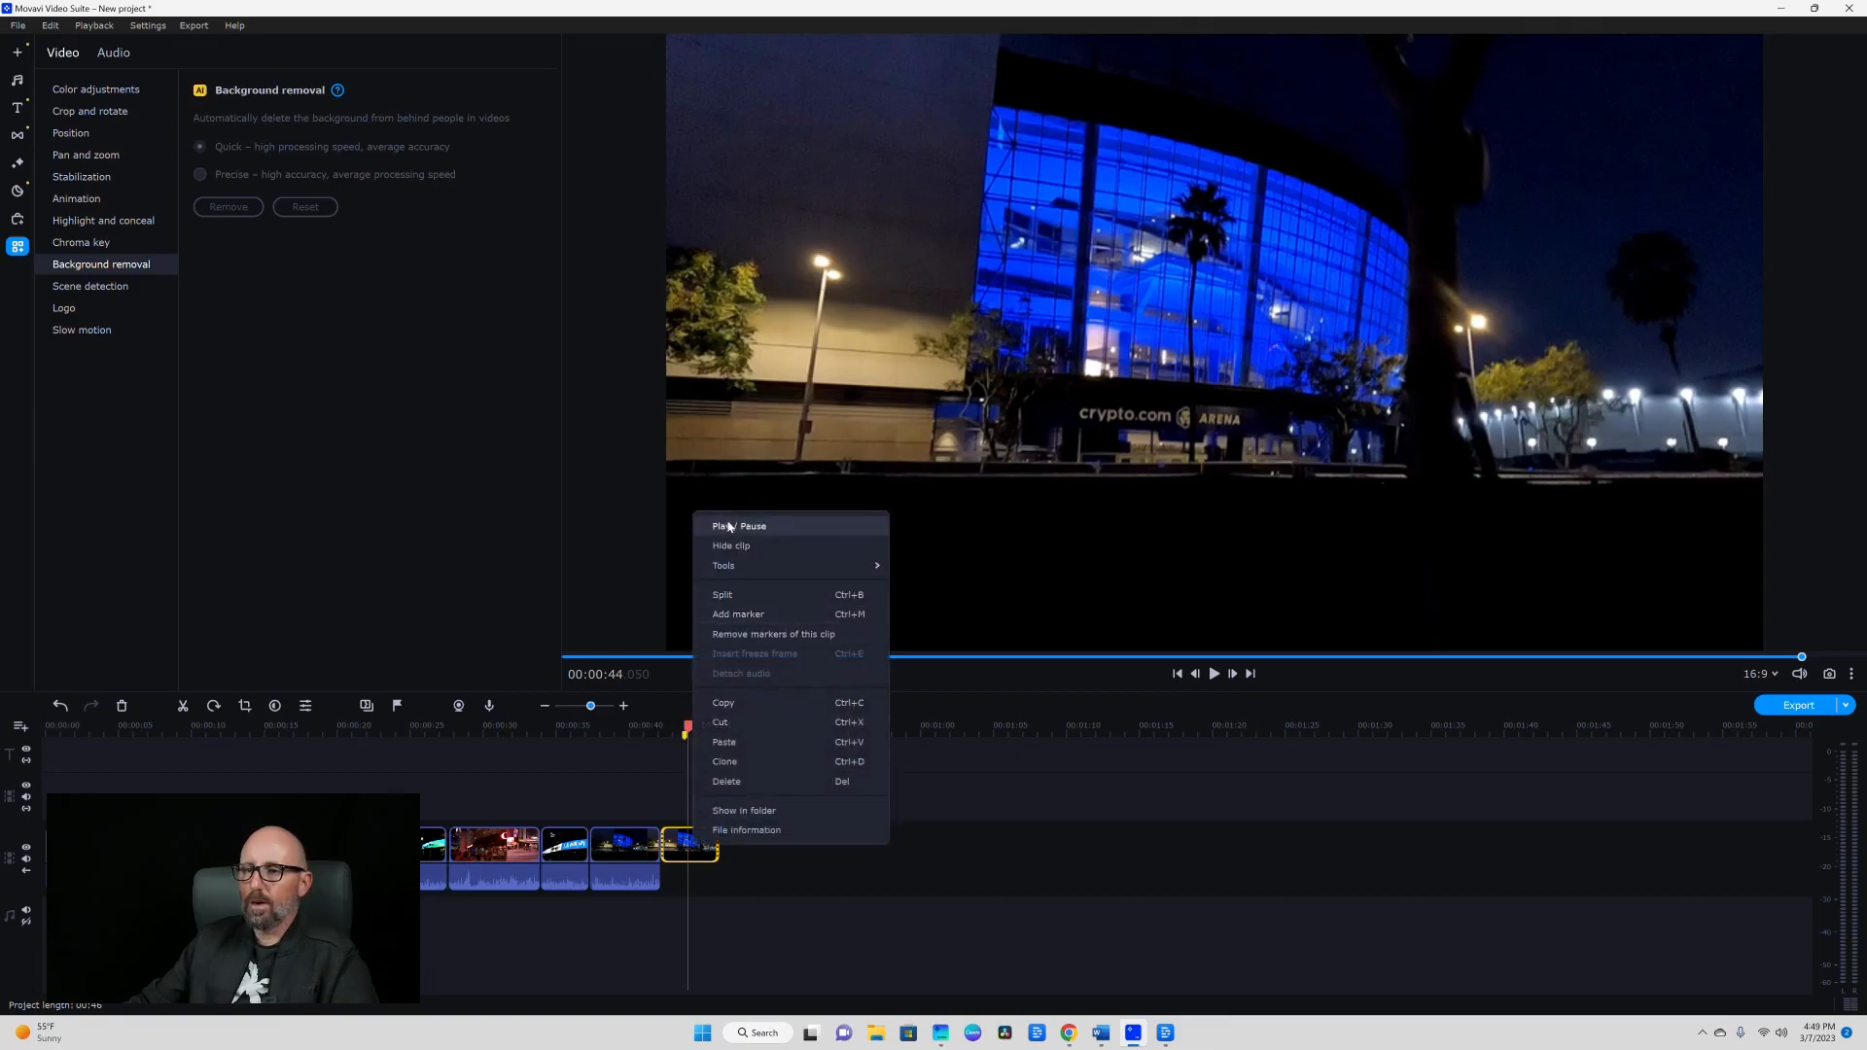
{"action": "left_click", "coordinate": [703, 851]}
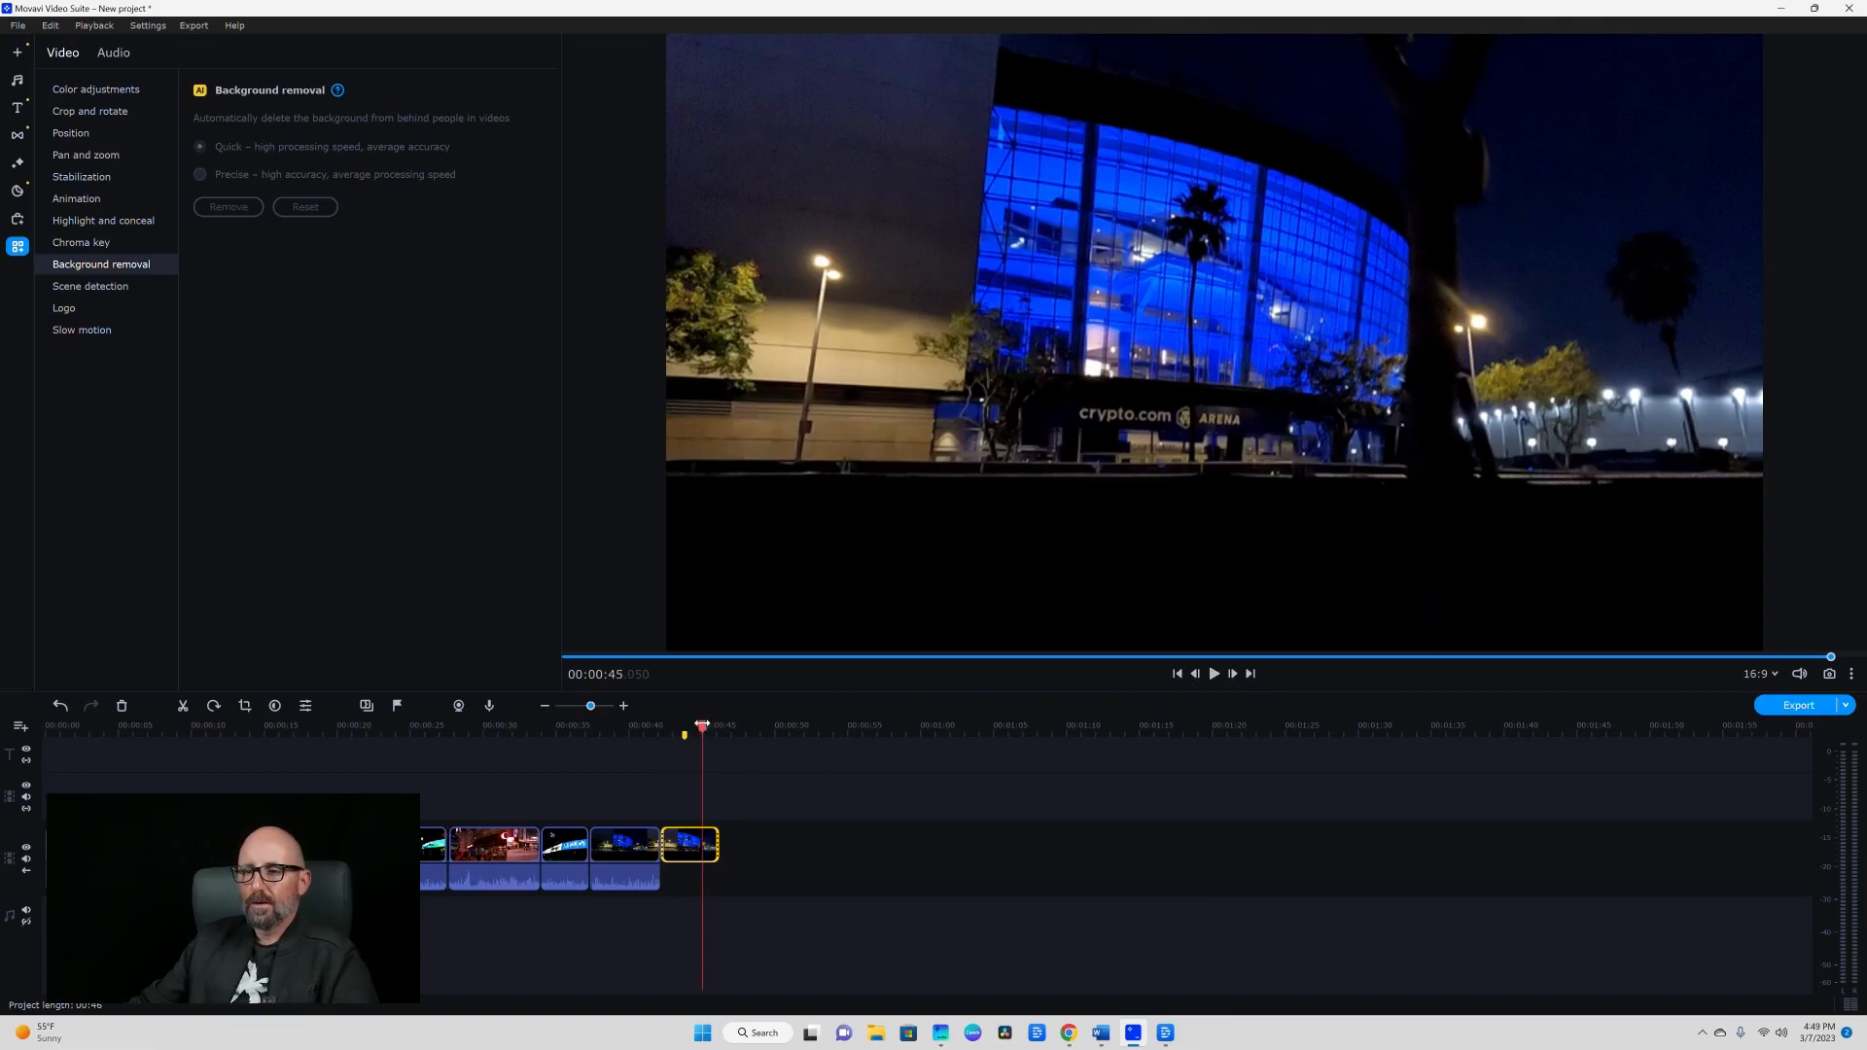
{"action": "key", "text": "Home"}
{"action": "mouse_move", "coordinate": [2, 674]}
{"action": "left_mouse_down"}
{"action": "mouse_move", "coordinate": [232, 743]}
{"action": "mouse_move", "coordinate": [650, 742]}
{"action": "mouse_move", "coordinate": [1, 688]}
{"action": "left_mouse_up"}
{"action": "left_click", "coordinate": [1214, 673]}
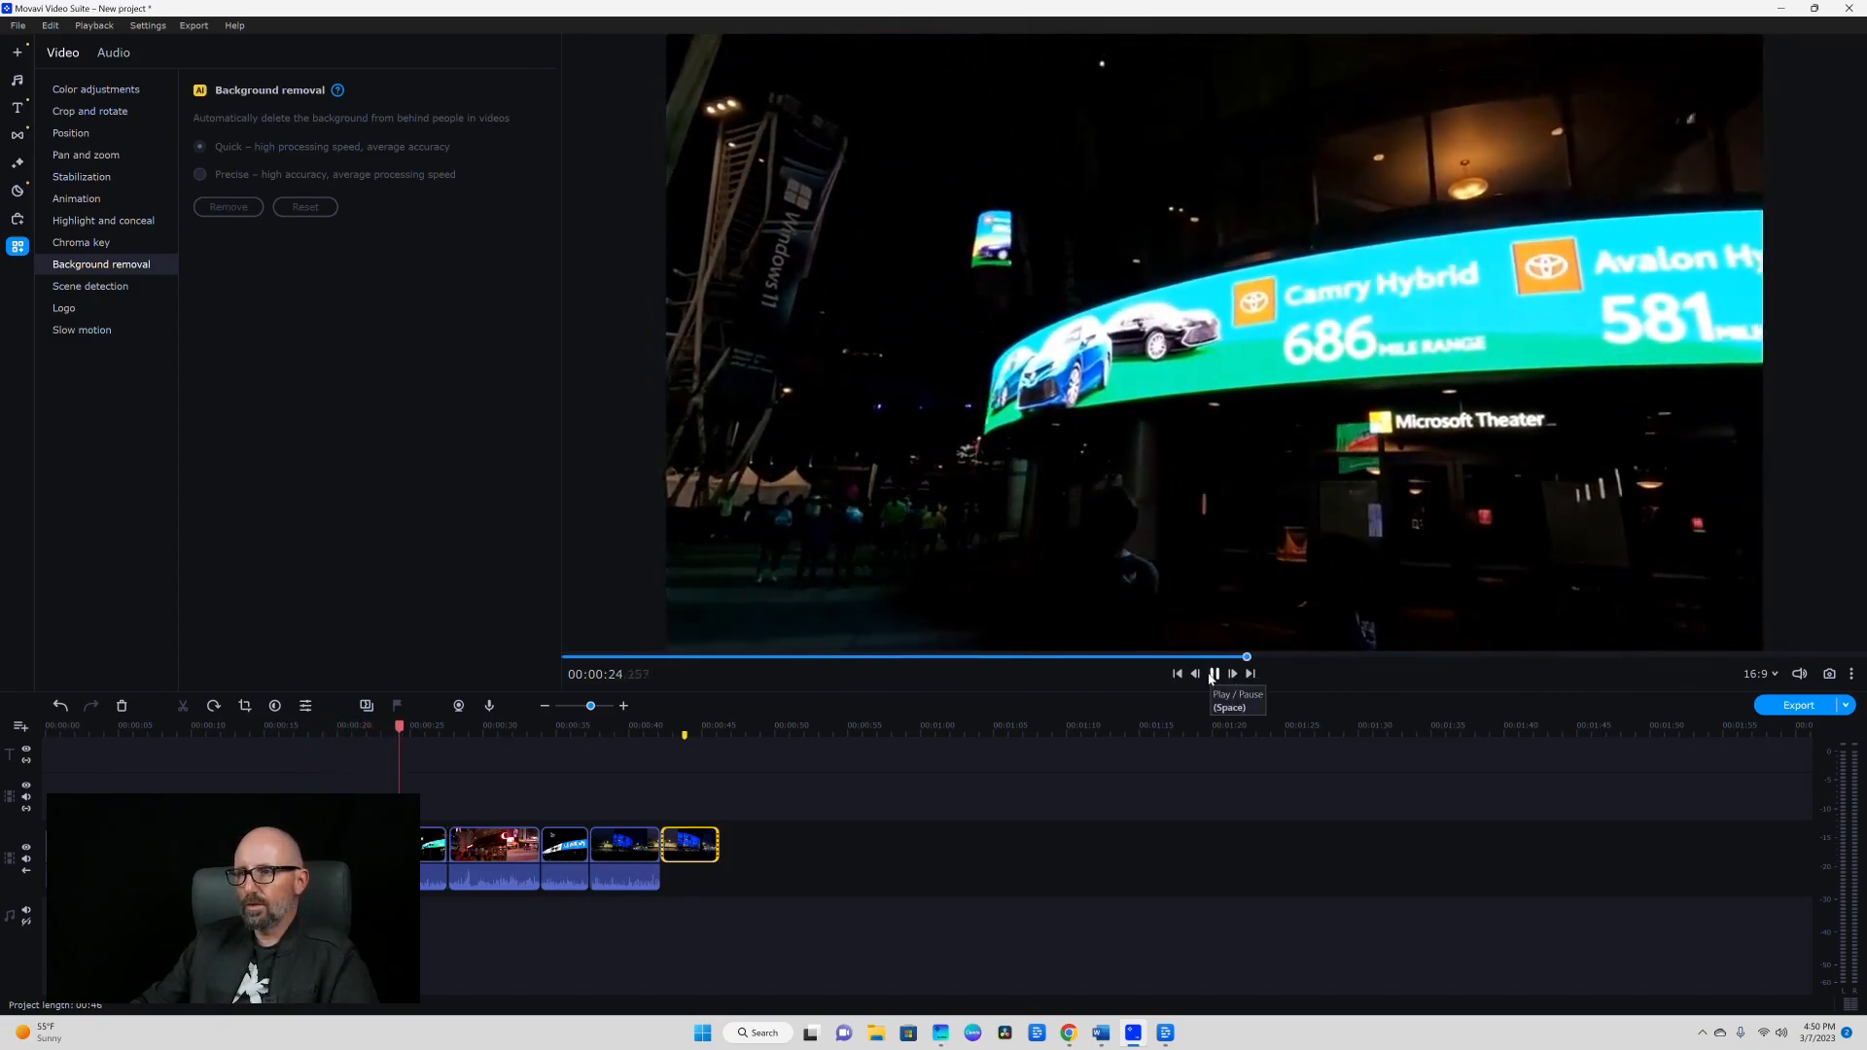
Stop the playback and trim the end of the Toyota billboard clip back to about 22.3 seconds on the timeline.
{"action": "left_click", "coordinate": [1213, 673]}
{"action": "left_click", "coordinate": [409, 856]}
{"action": "left_click_drag", "start_coordinate": [446, 859], "coordinate": [371, 859]}
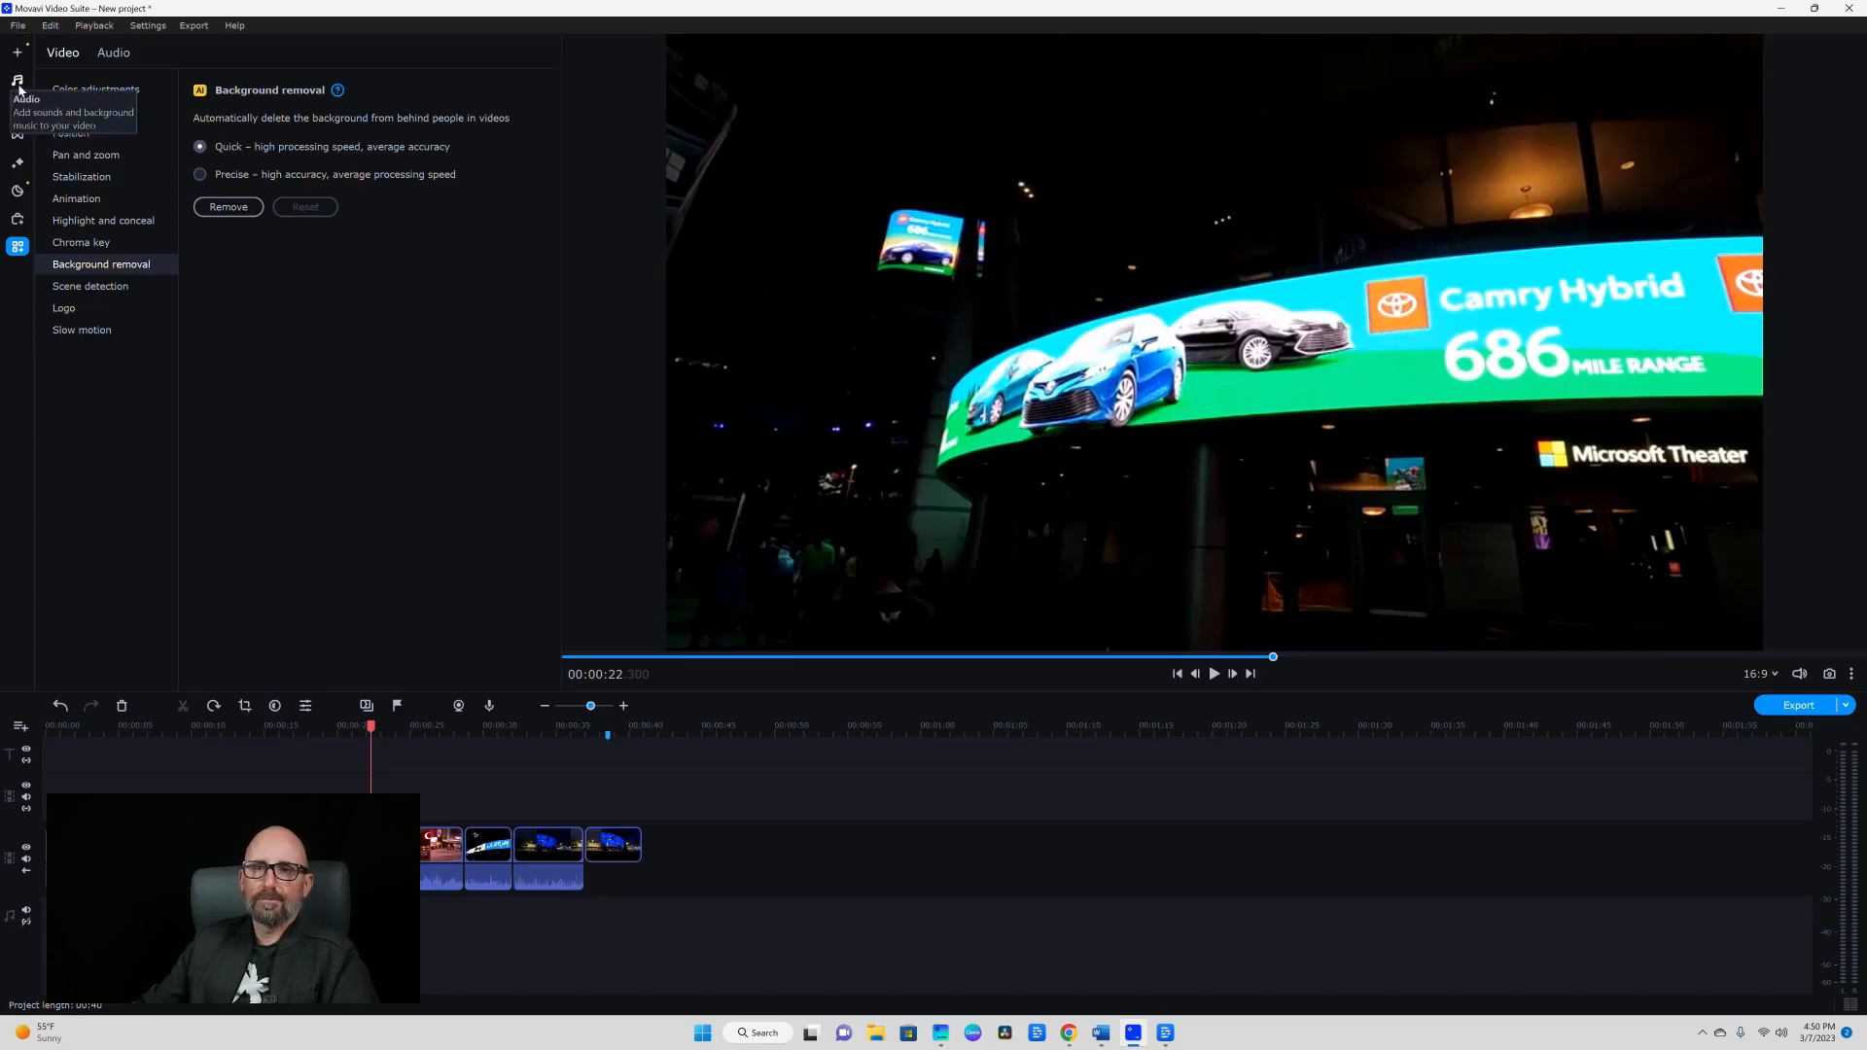
Preview the built-in music tracks Chillout, Dancing on the Beach, Drive, Attention, Be Your Fool, In My Town and Hip Hop.
{"action": "left_click", "coordinate": [16, 81]}
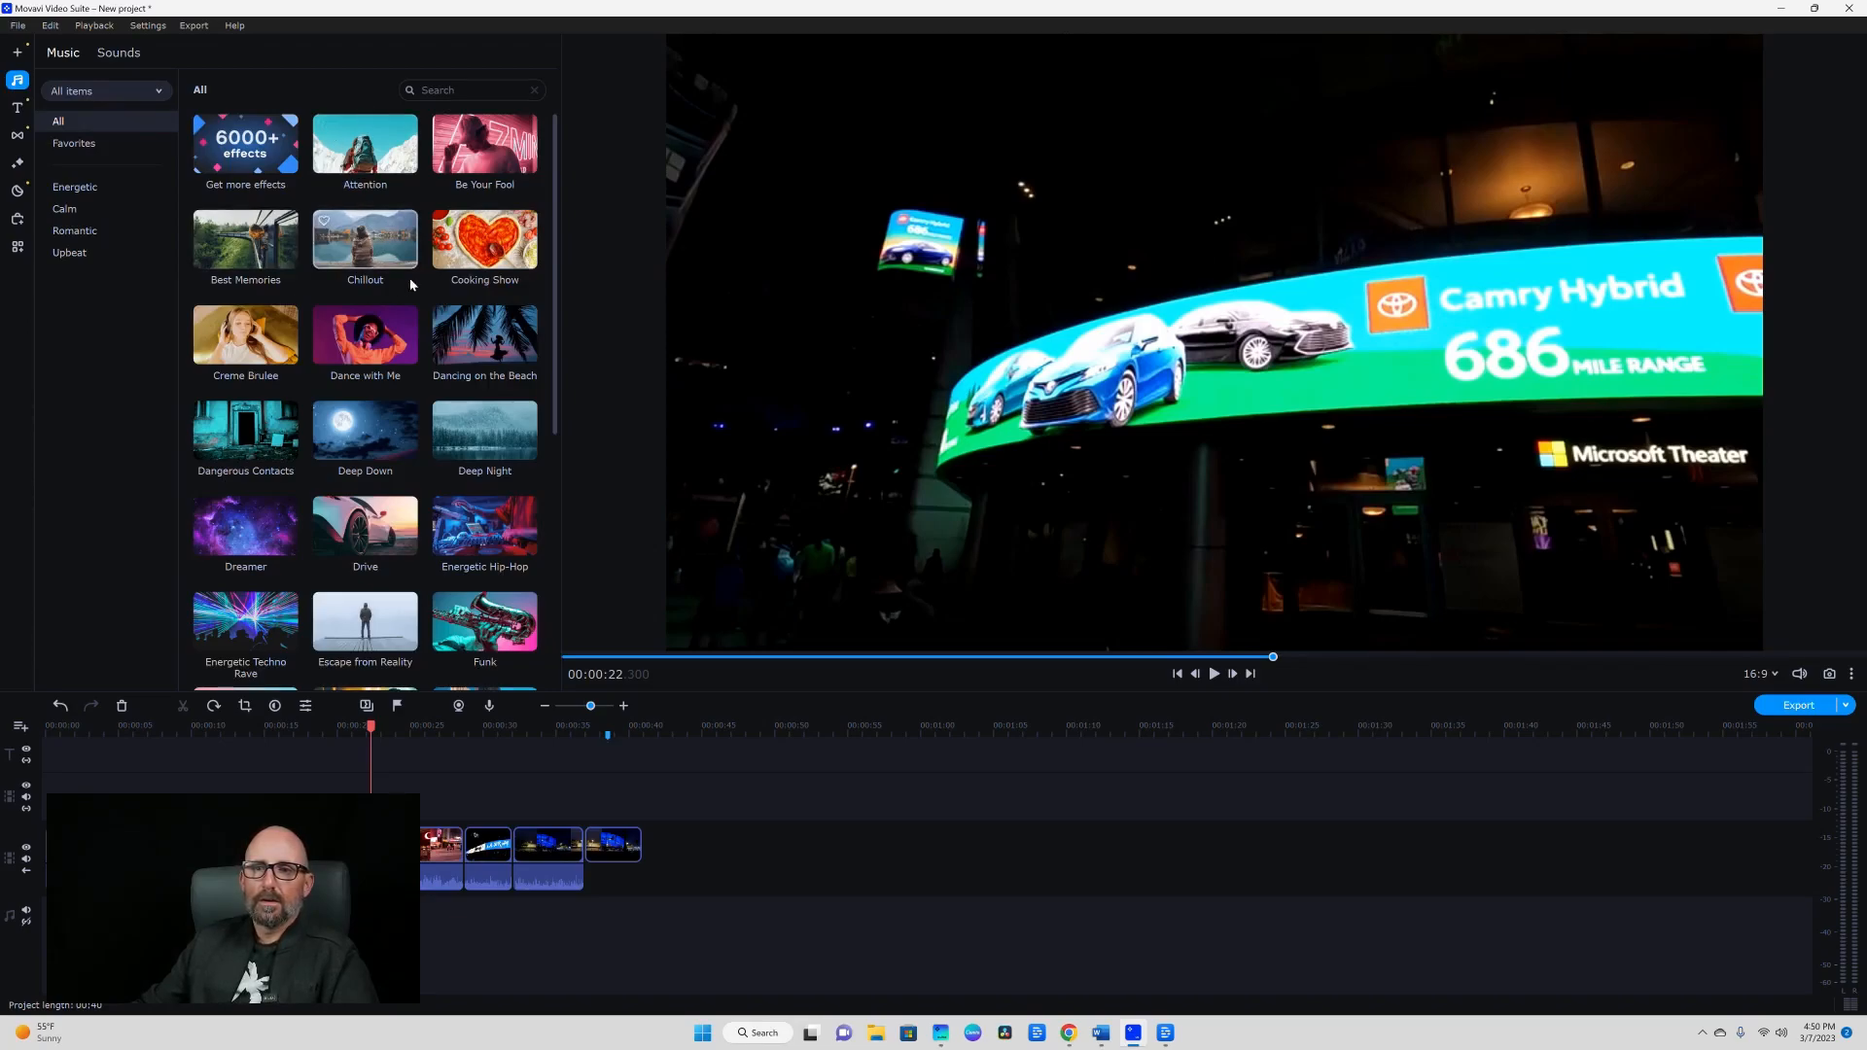
{"action": "left_click", "coordinate": [367, 246]}
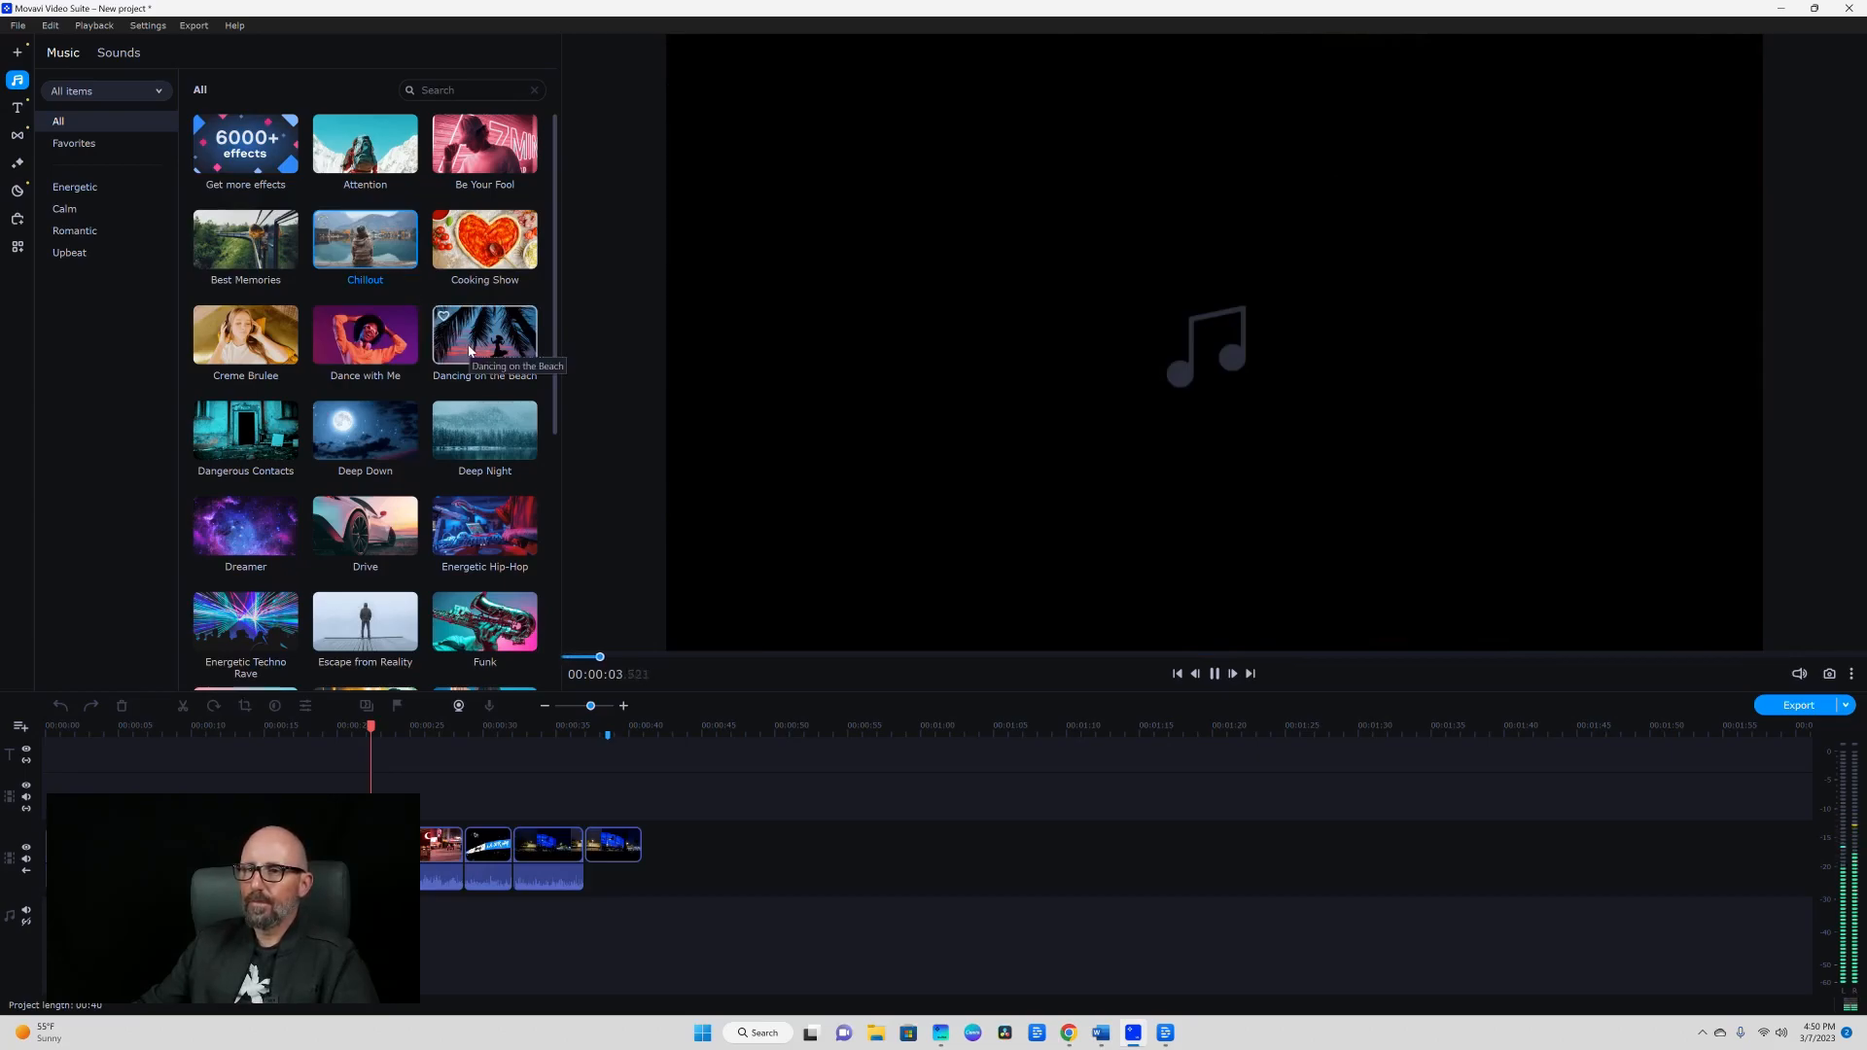
{"action": "left_click", "coordinate": [470, 351]}
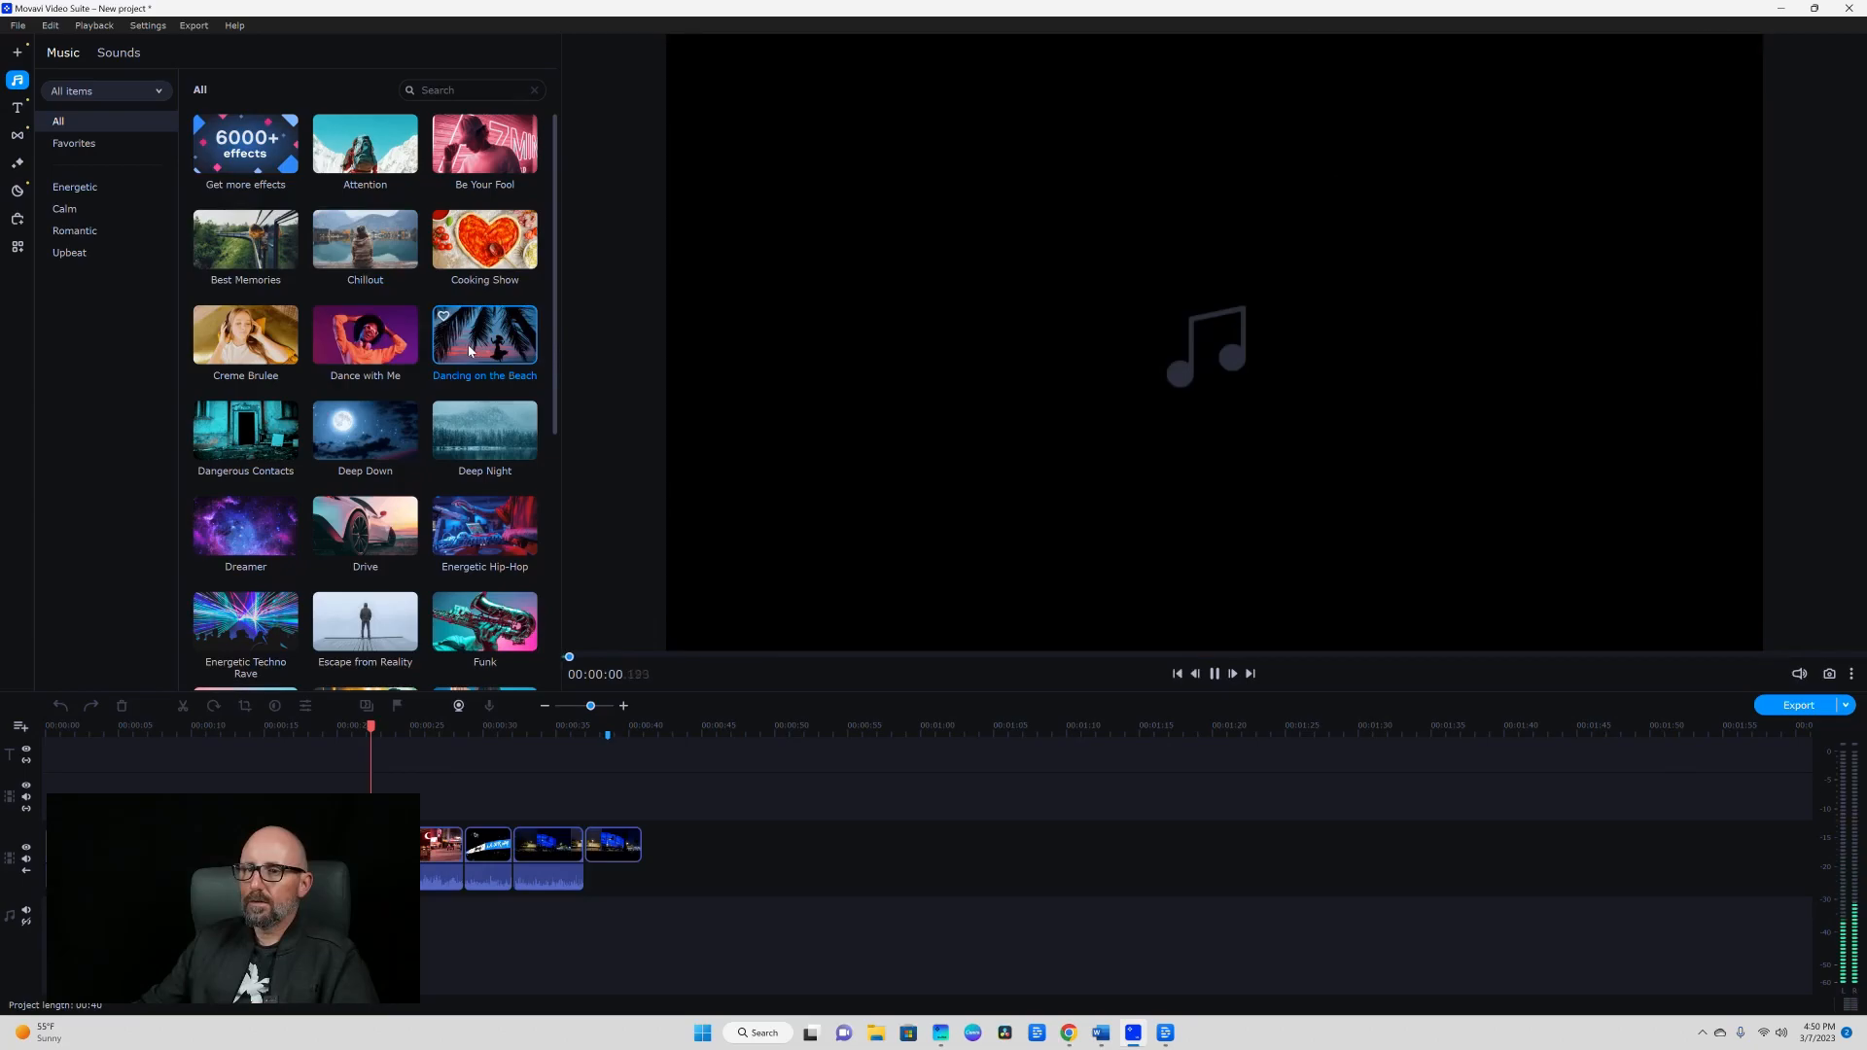
{"action": "left_click", "coordinate": [359, 535]}
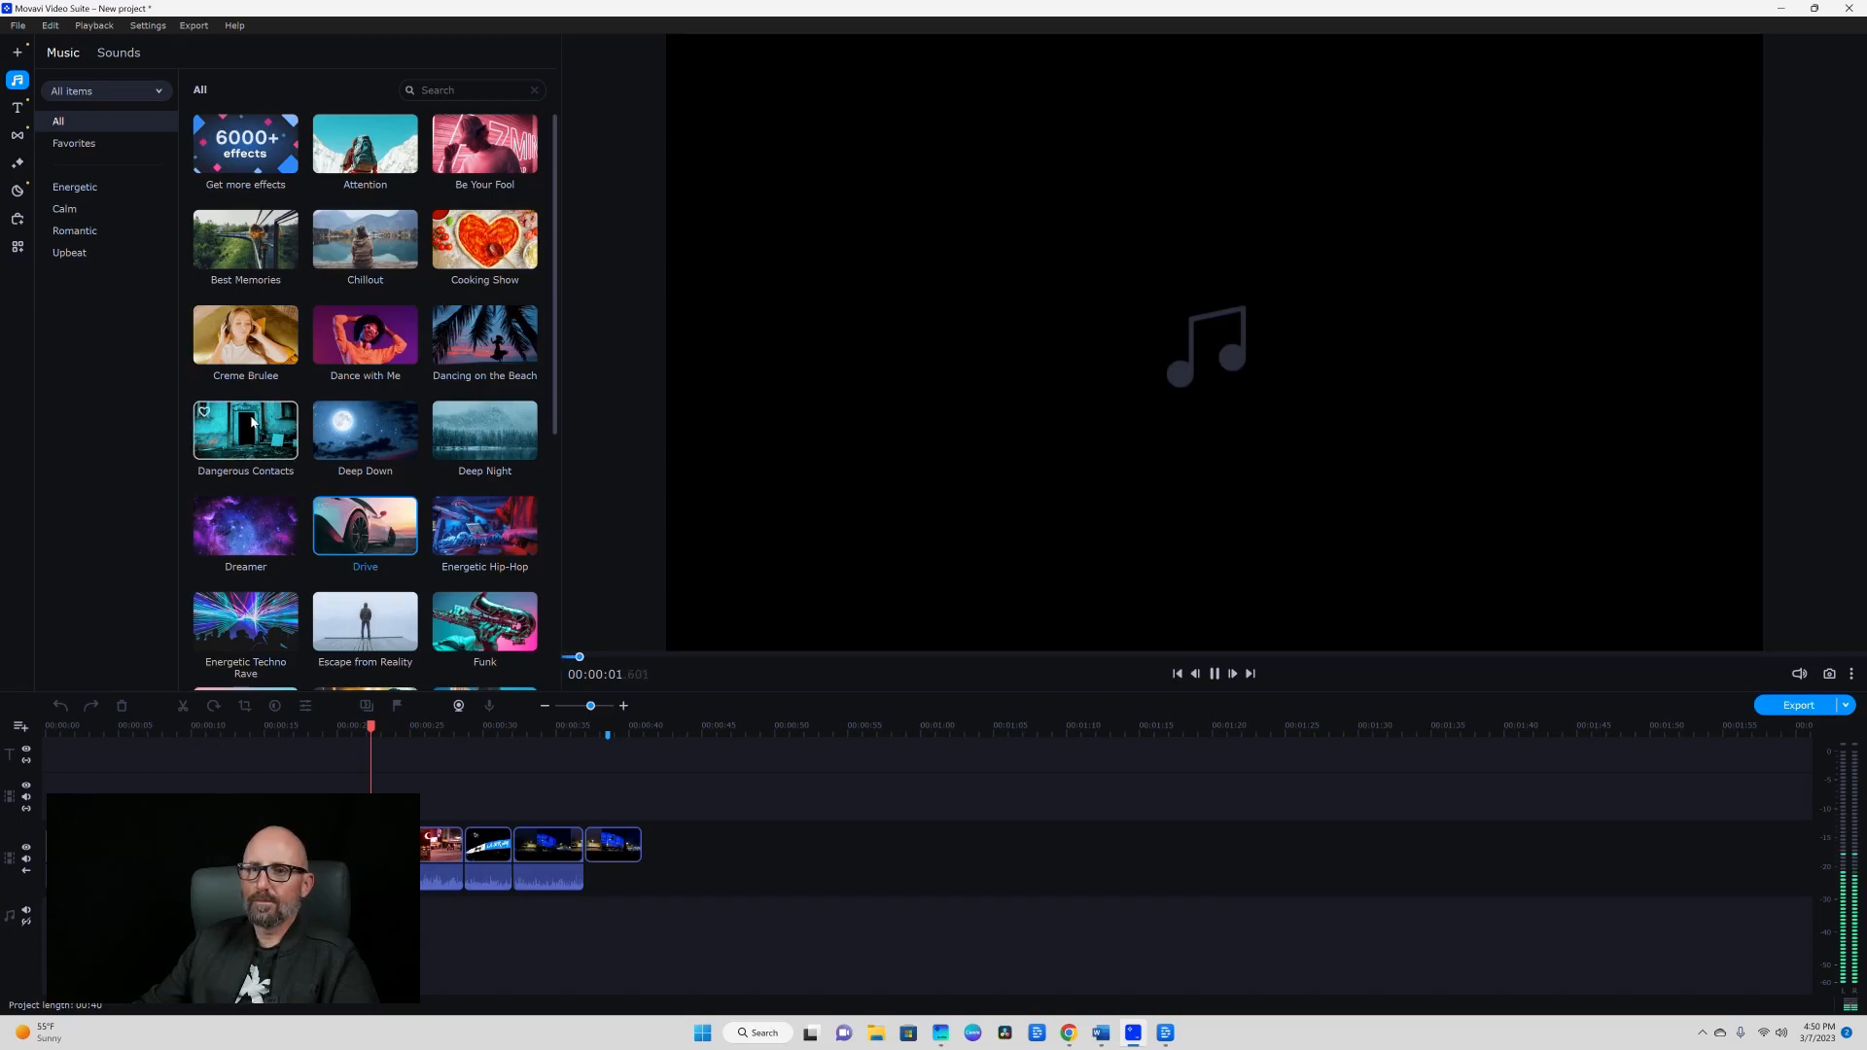
{"action": "left_click", "coordinate": [365, 146]}
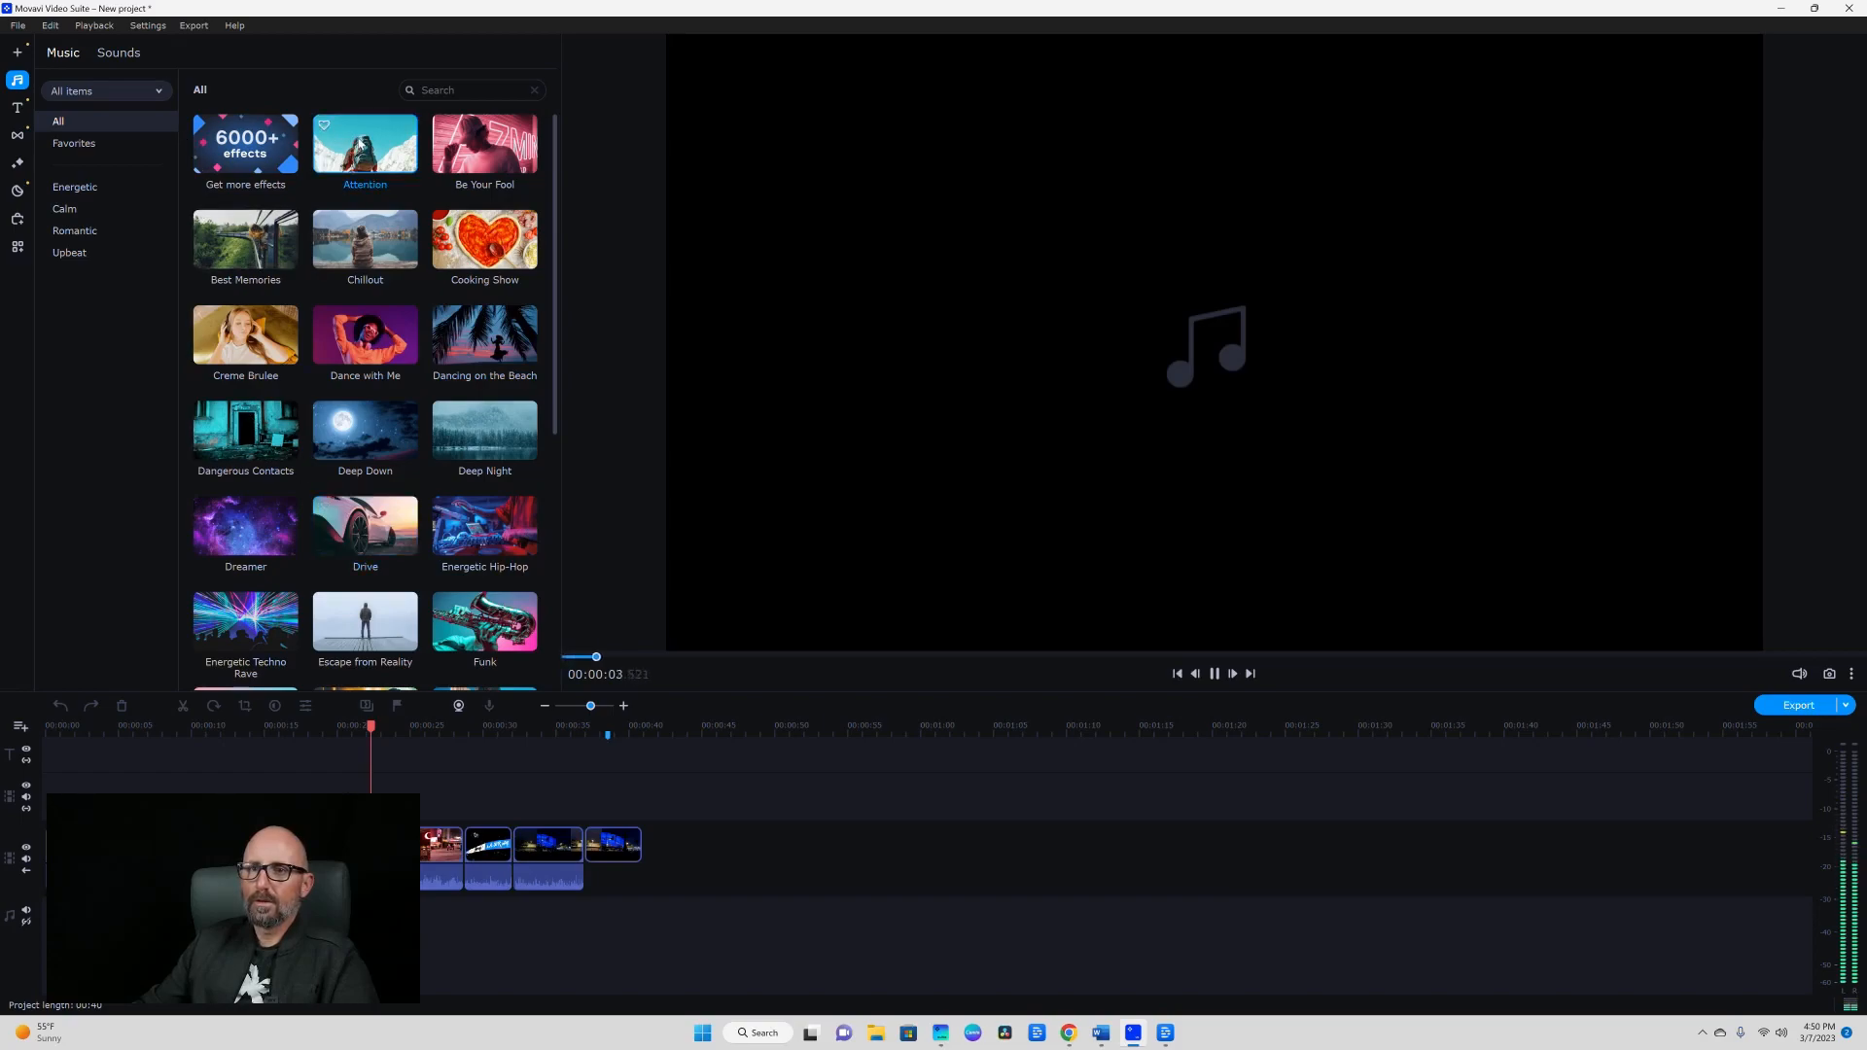
{"action": "left_click", "coordinate": [476, 137]}
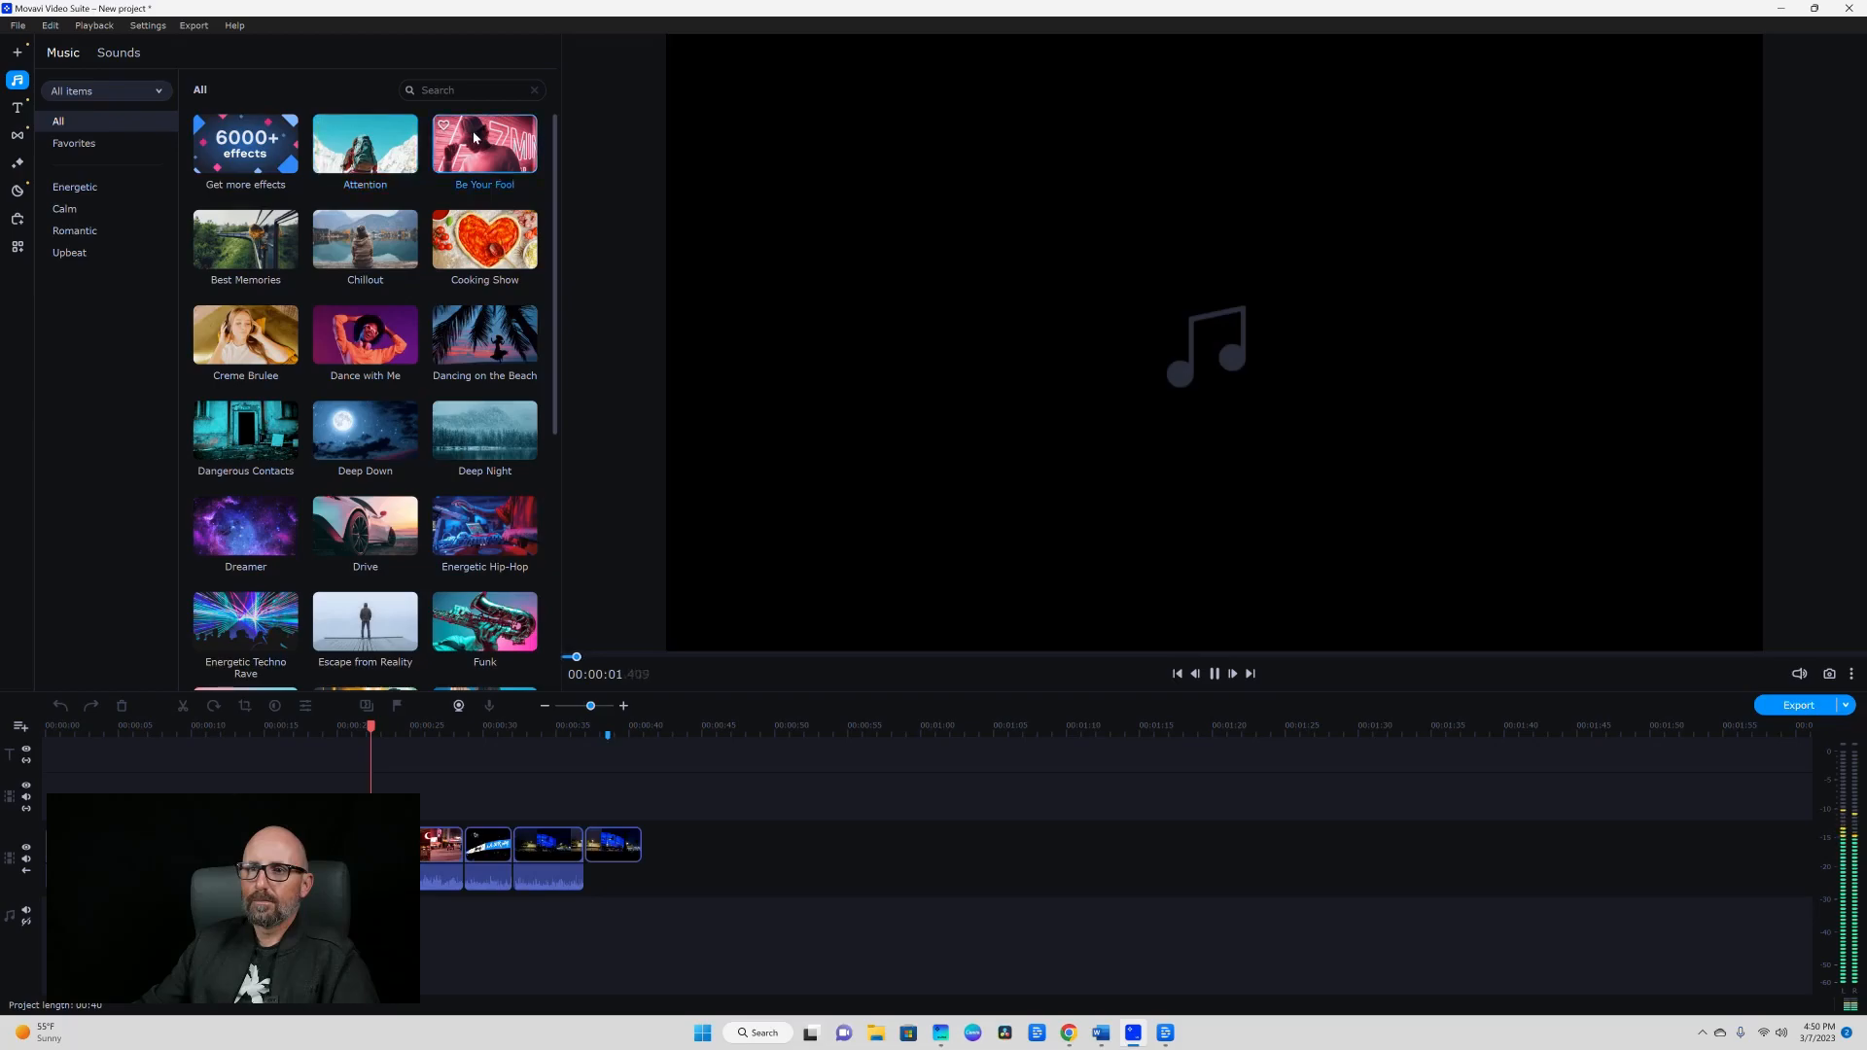
{"action": "scroll", "coordinate": [477, 253], "scroll_direction": "down", "scroll_amount": 3}
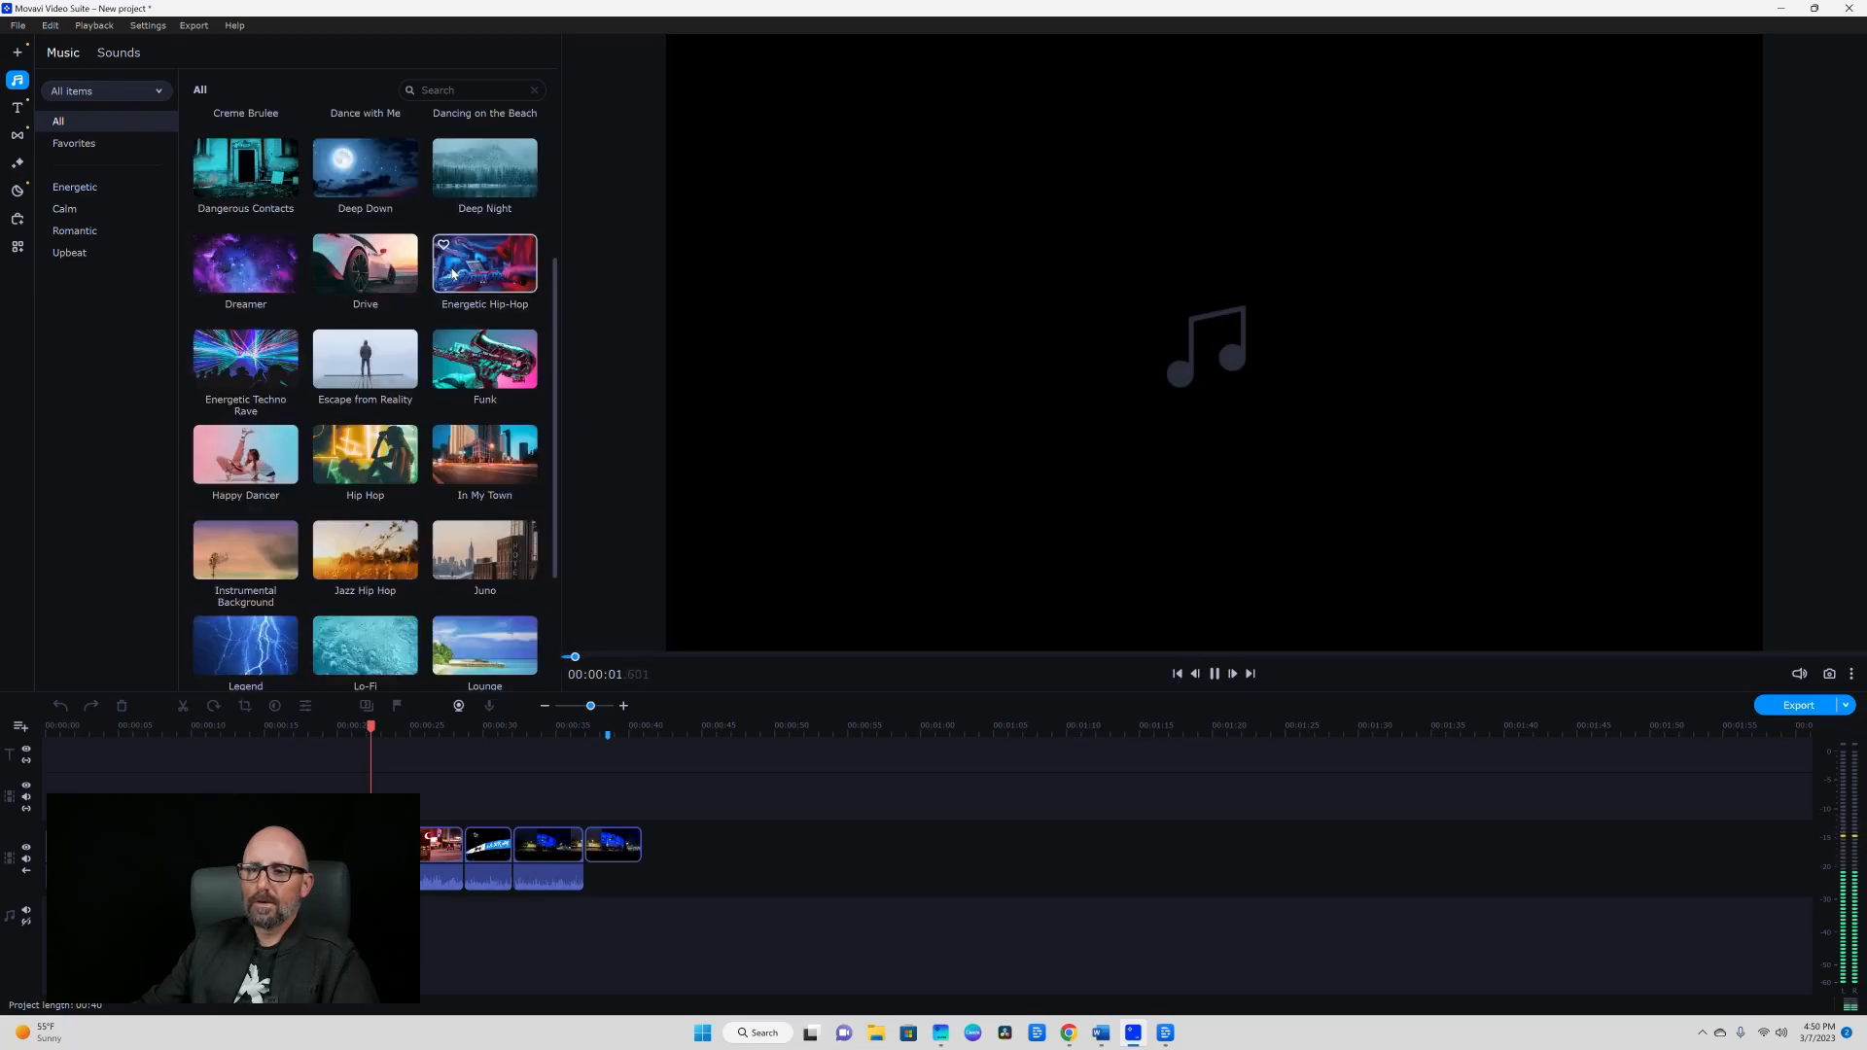
{"action": "left_click", "coordinate": [481, 459]}
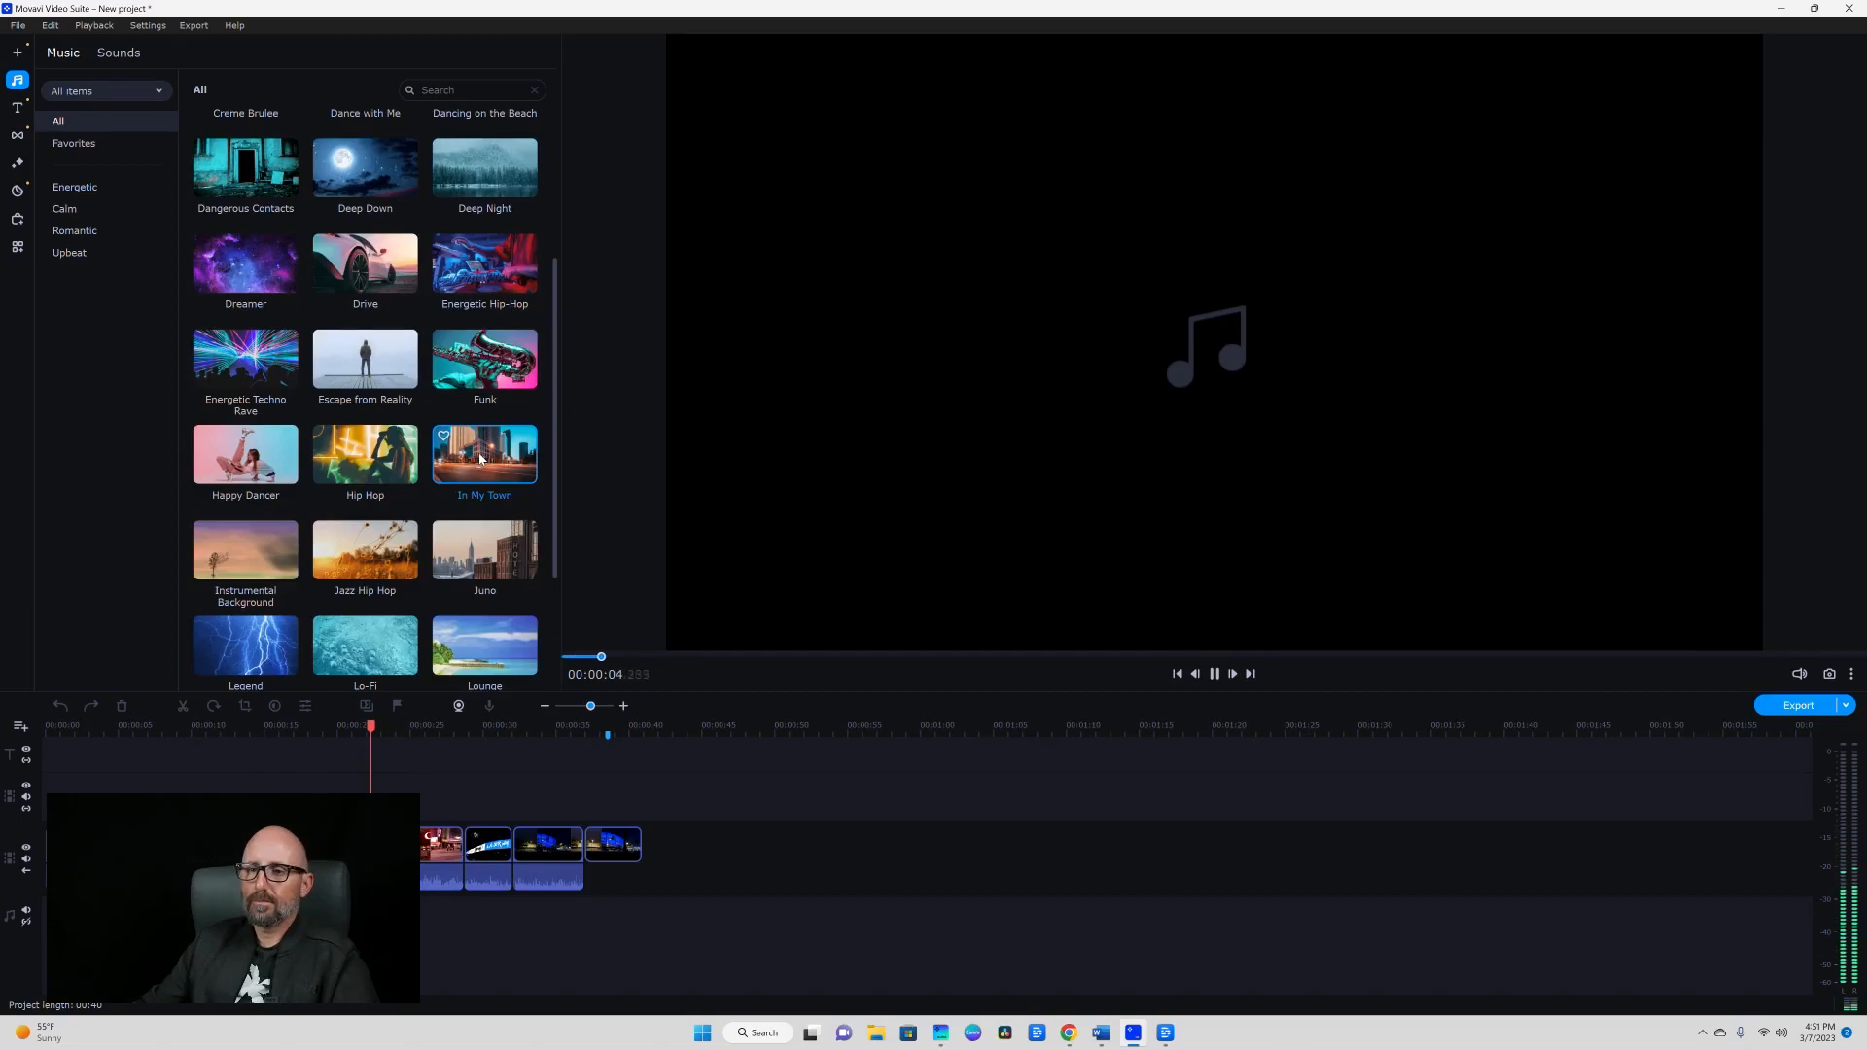
{"action": "left_click", "coordinate": [383, 468]}
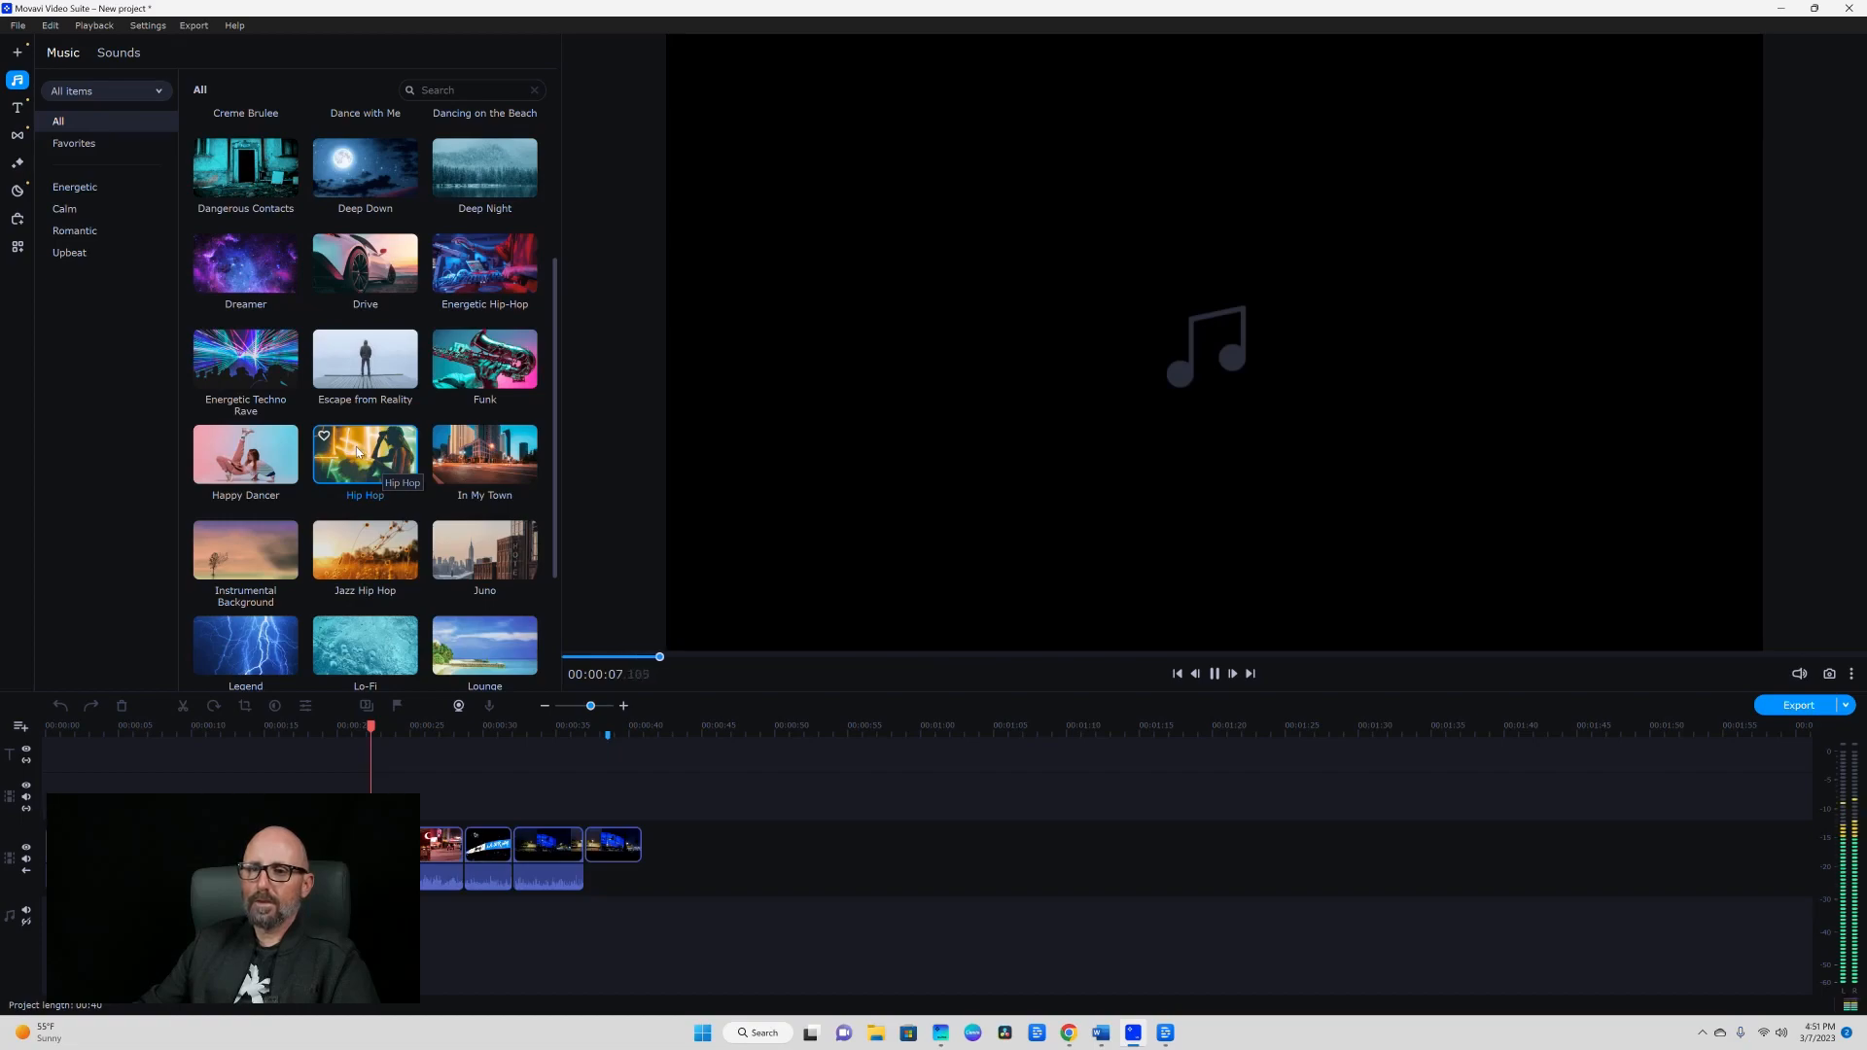
Add the Hip Hop track at the start of the audio track and trim its end to match the last video clip.
{"action": "left_click_drag", "start_coordinate": [356, 448], "coordinate": [44, 914]}
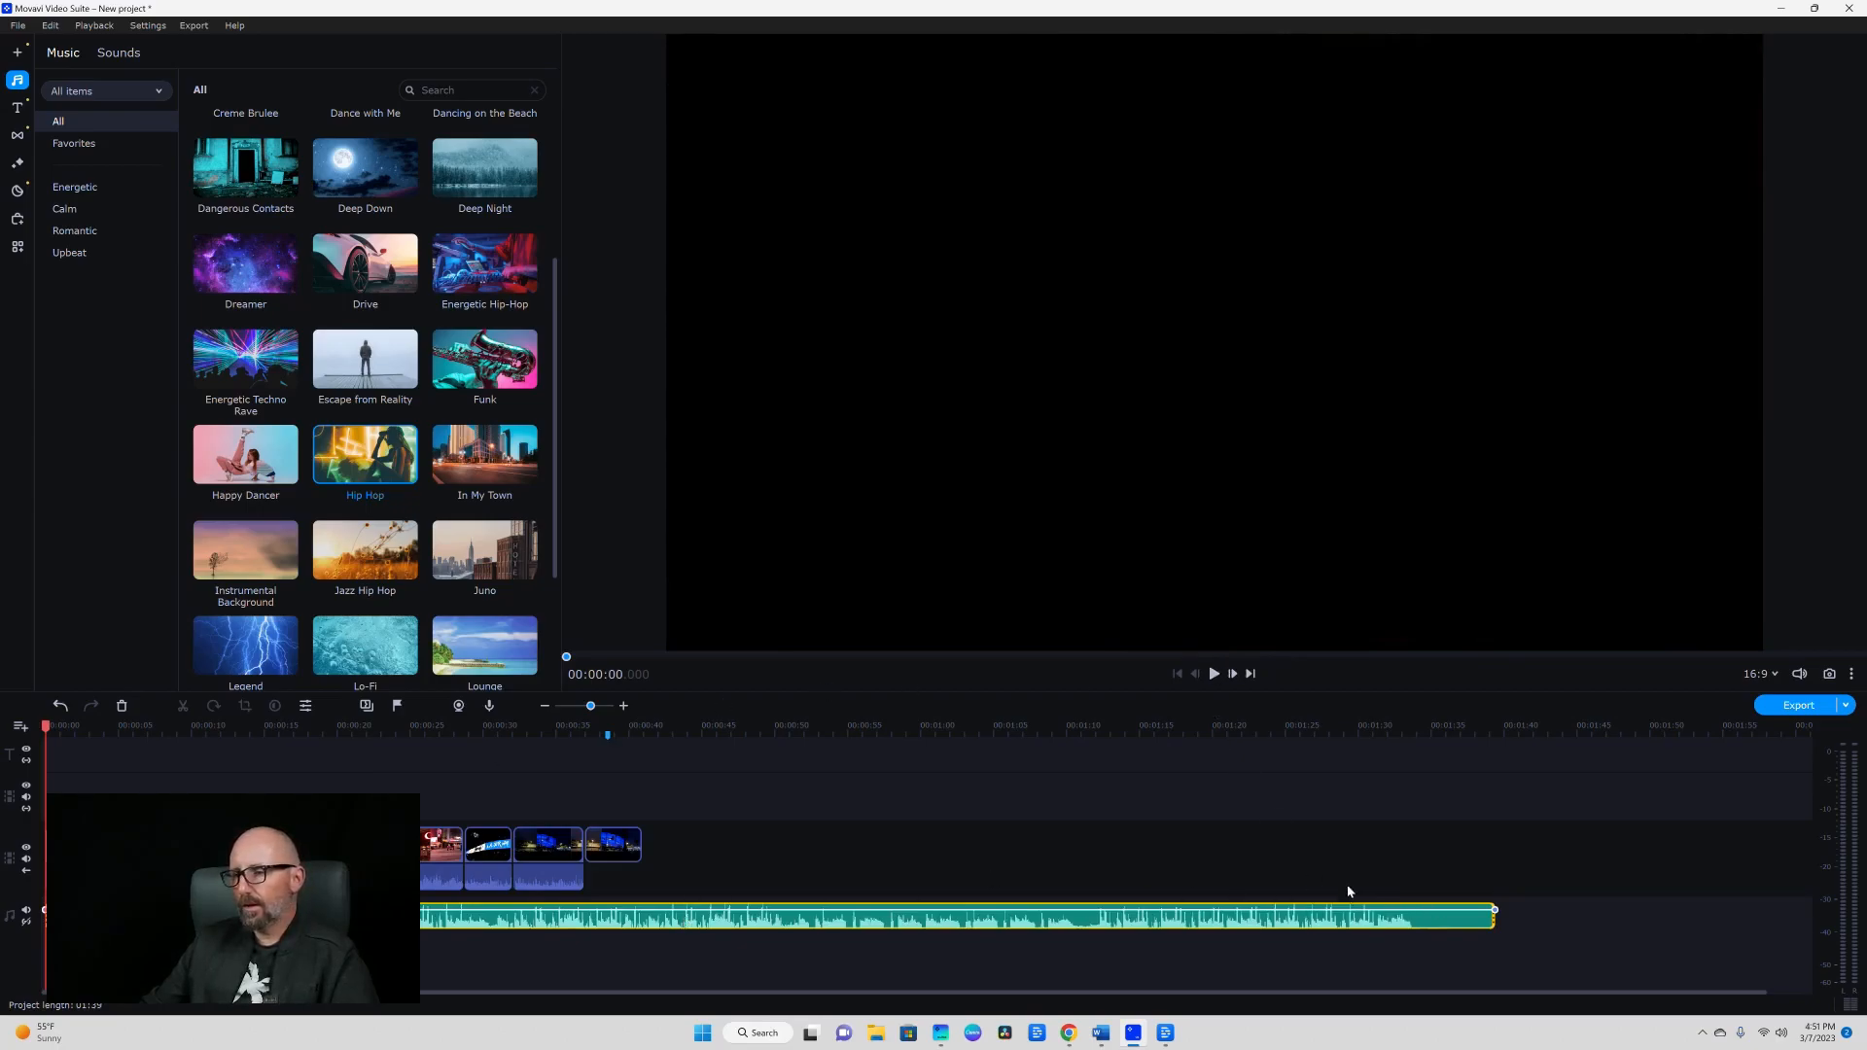
{"action": "left_click_drag", "start_coordinate": [1494, 920], "coordinate": [640, 865]}
Play the timeline from the beginning to hear the music with the clips, stopping at about 13.7 seconds.
{"action": "left_click_drag", "start_coordinate": [646, 731], "coordinate": [45, 730]}
{"action": "left_click", "coordinate": [1215, 675]}
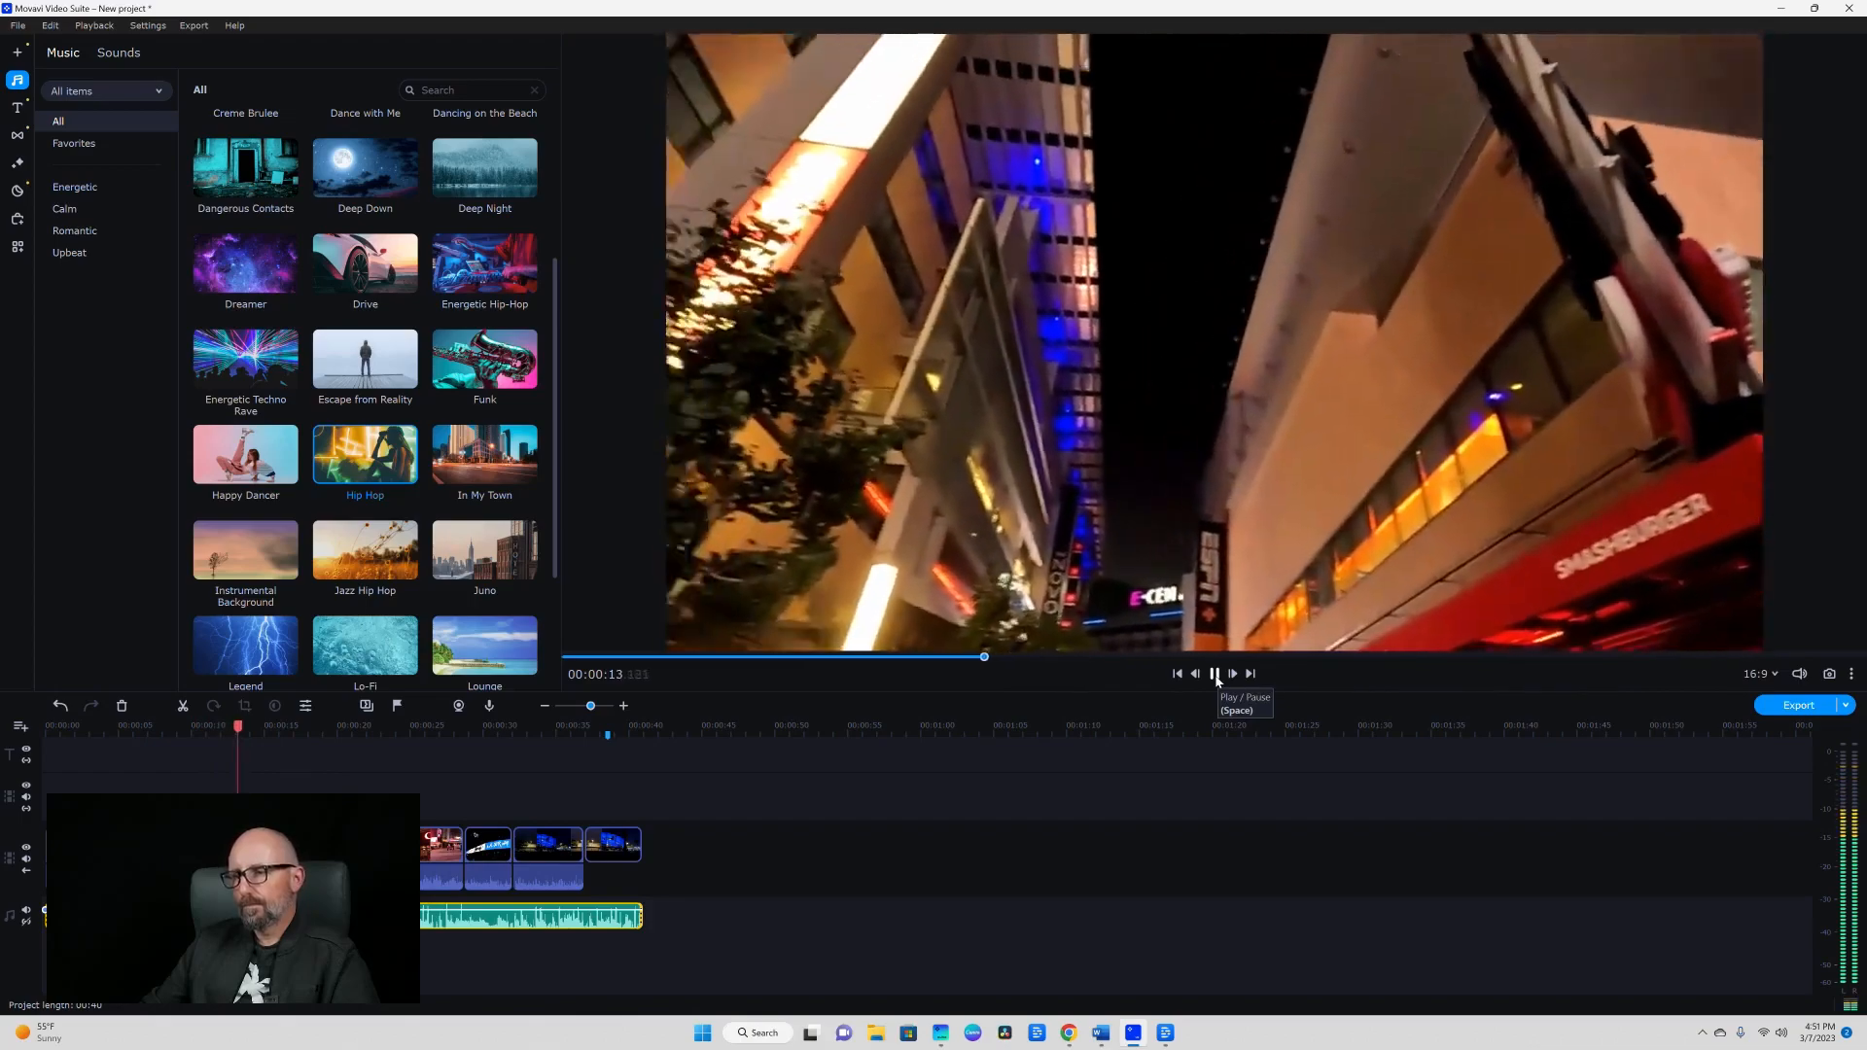
{"action": "left_click", "coordinate": [1215, 674]}
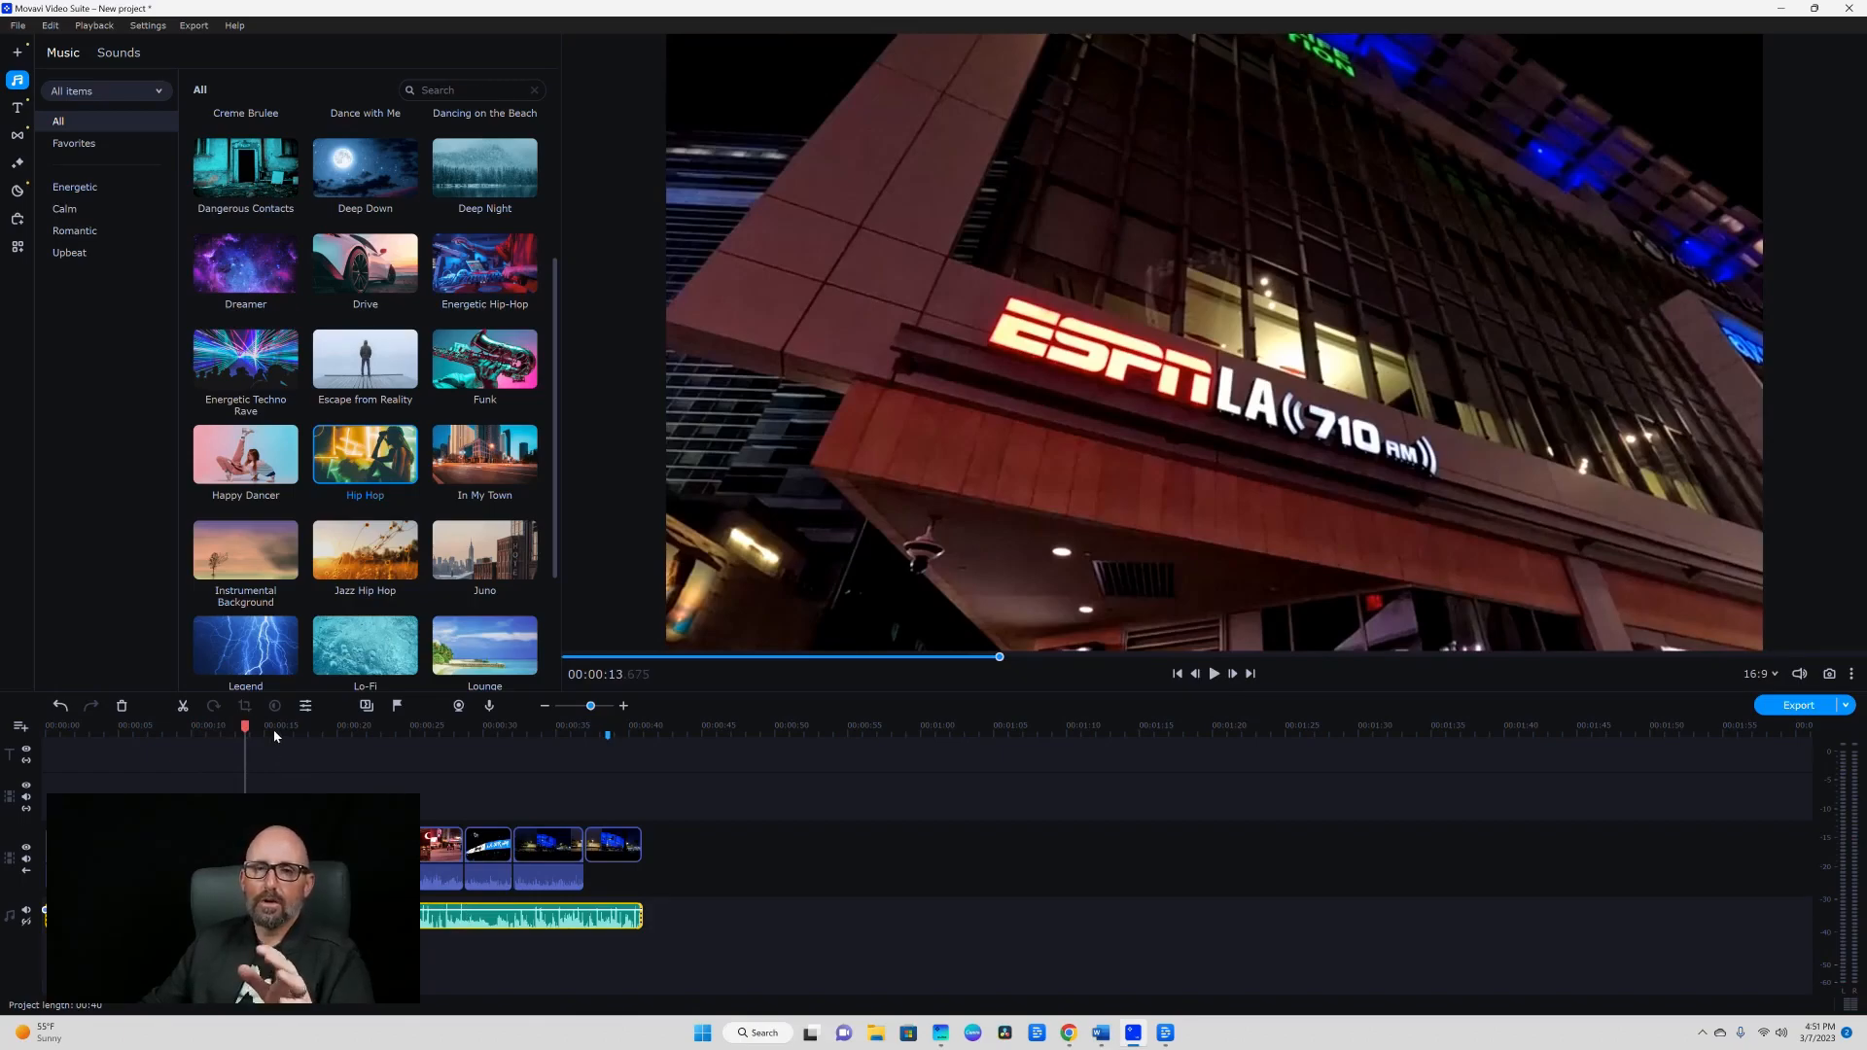
Detect the audio beats of the Hip Hop clip and set the minimum time between beat markers to 0.03 sec.
{"action": "right_click", "coordinate": [422, 926]}
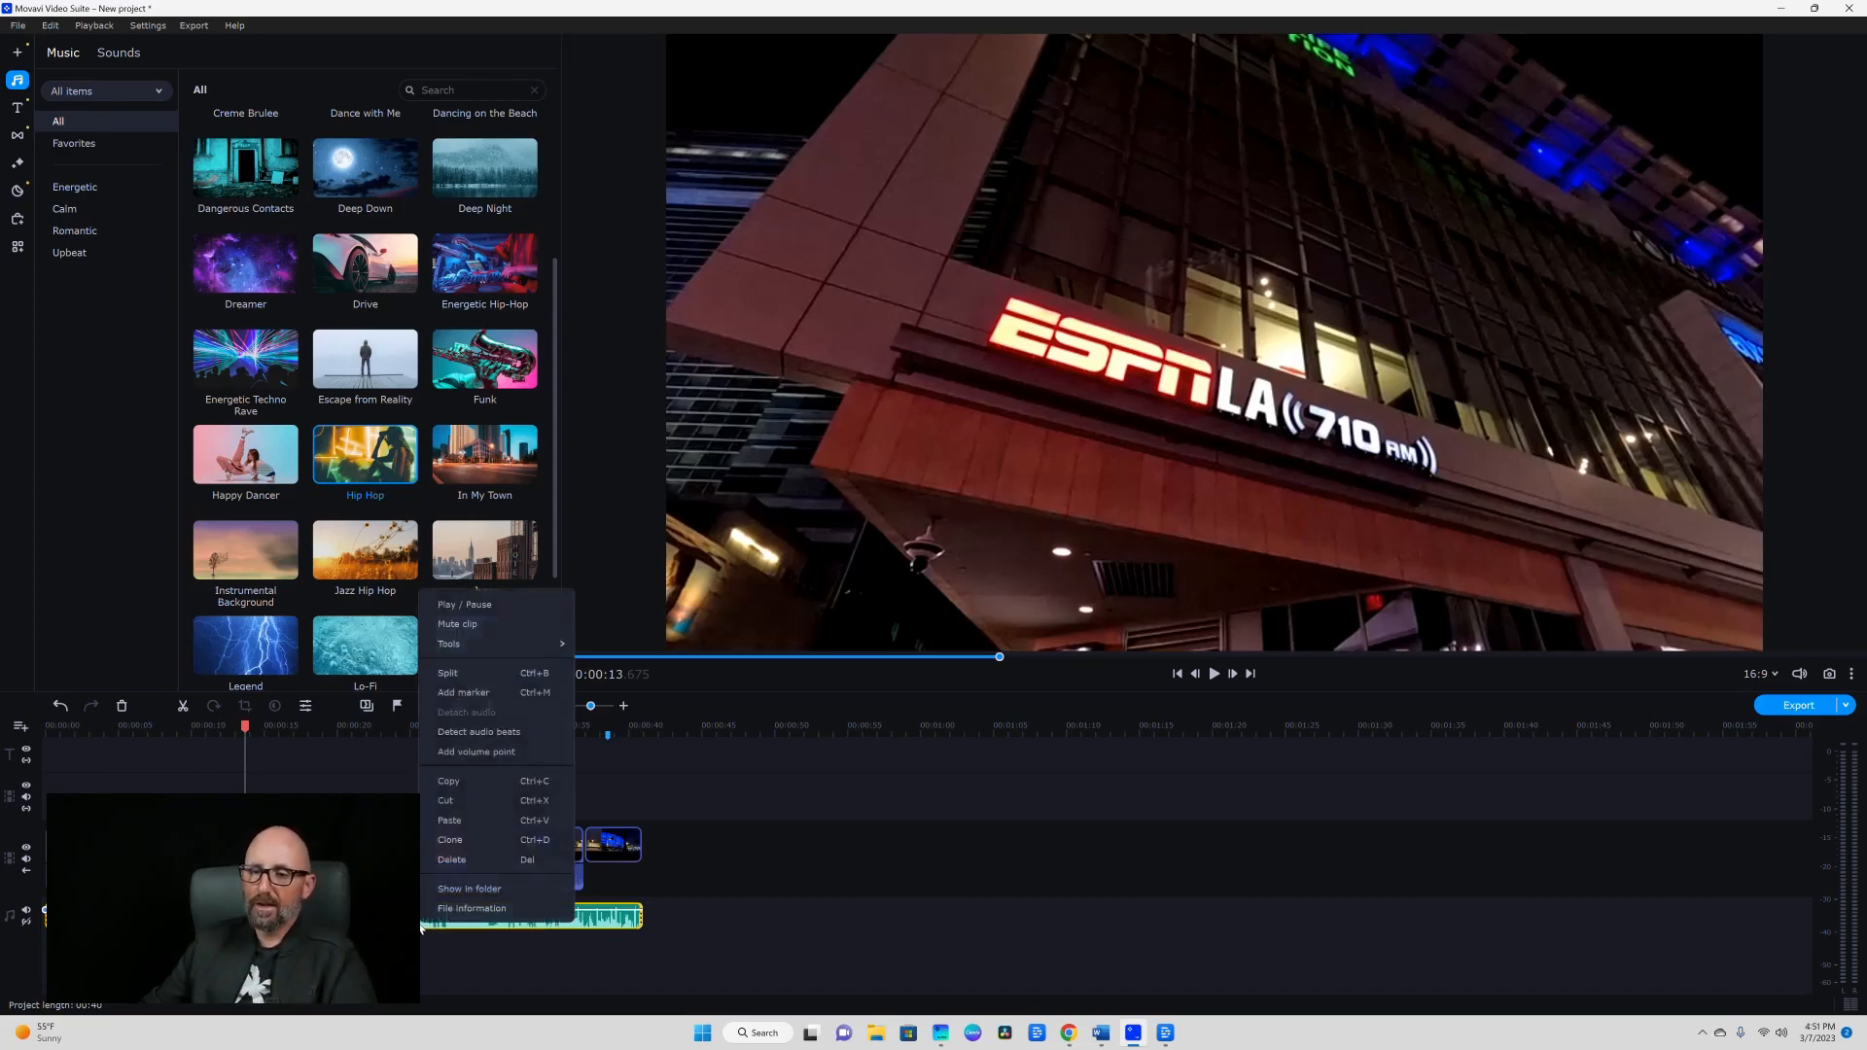
{"action": "left_click", "coordinate": [473, 734]}
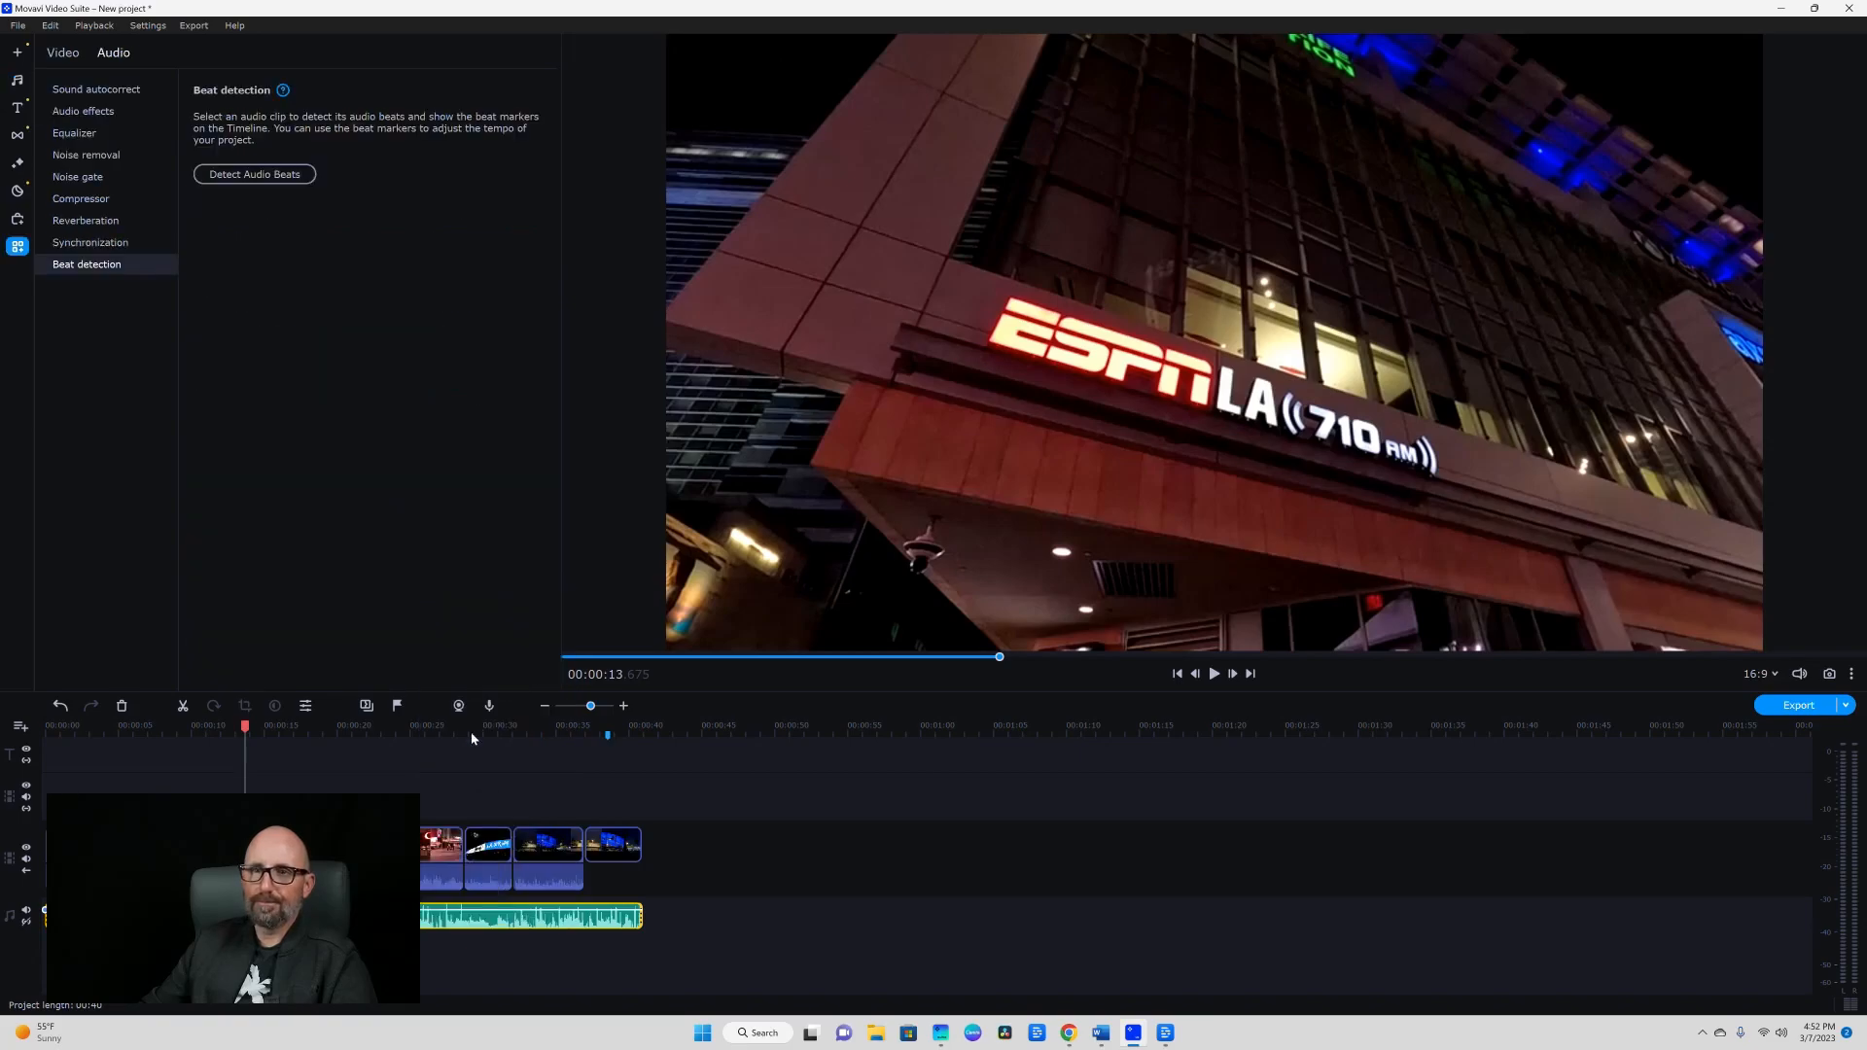
{"action": "left_click", "coordinate": [267, 178]}
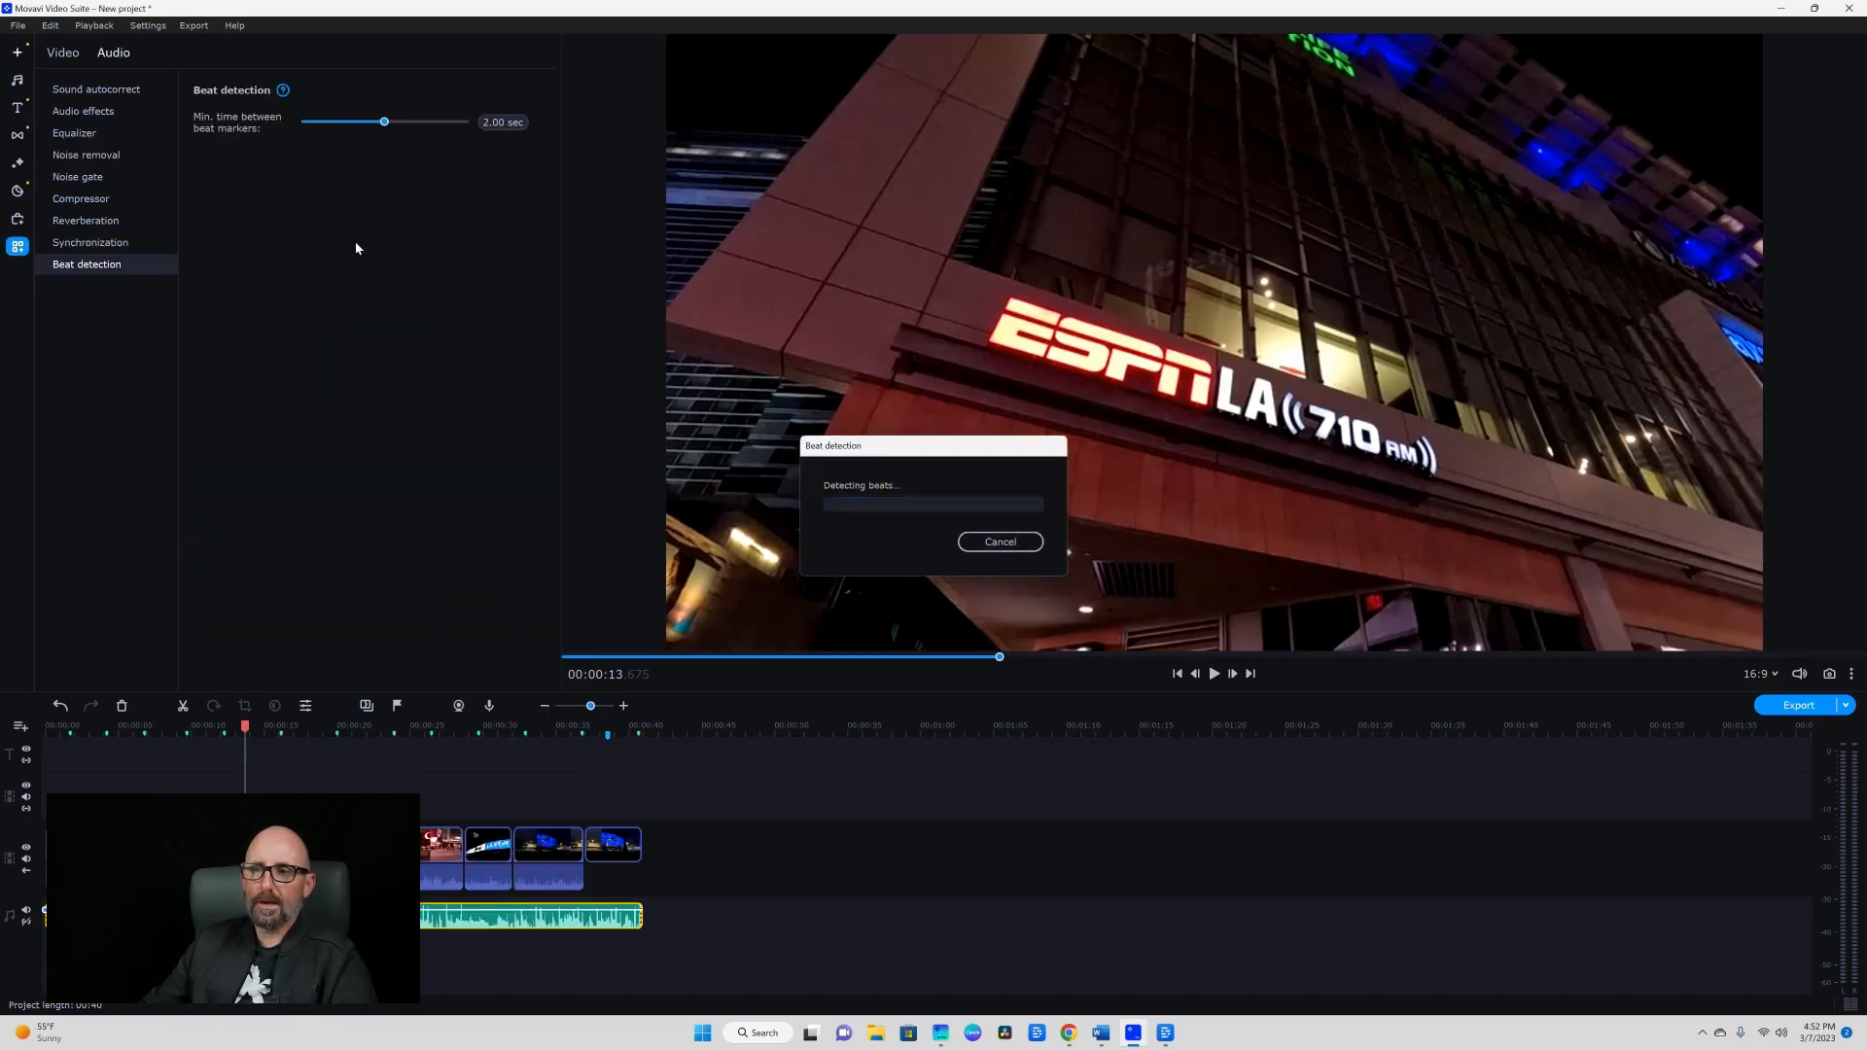
{"action": "left_click_drag", "start_coordinate": [314, 125], "coordinate": [302, 124]}
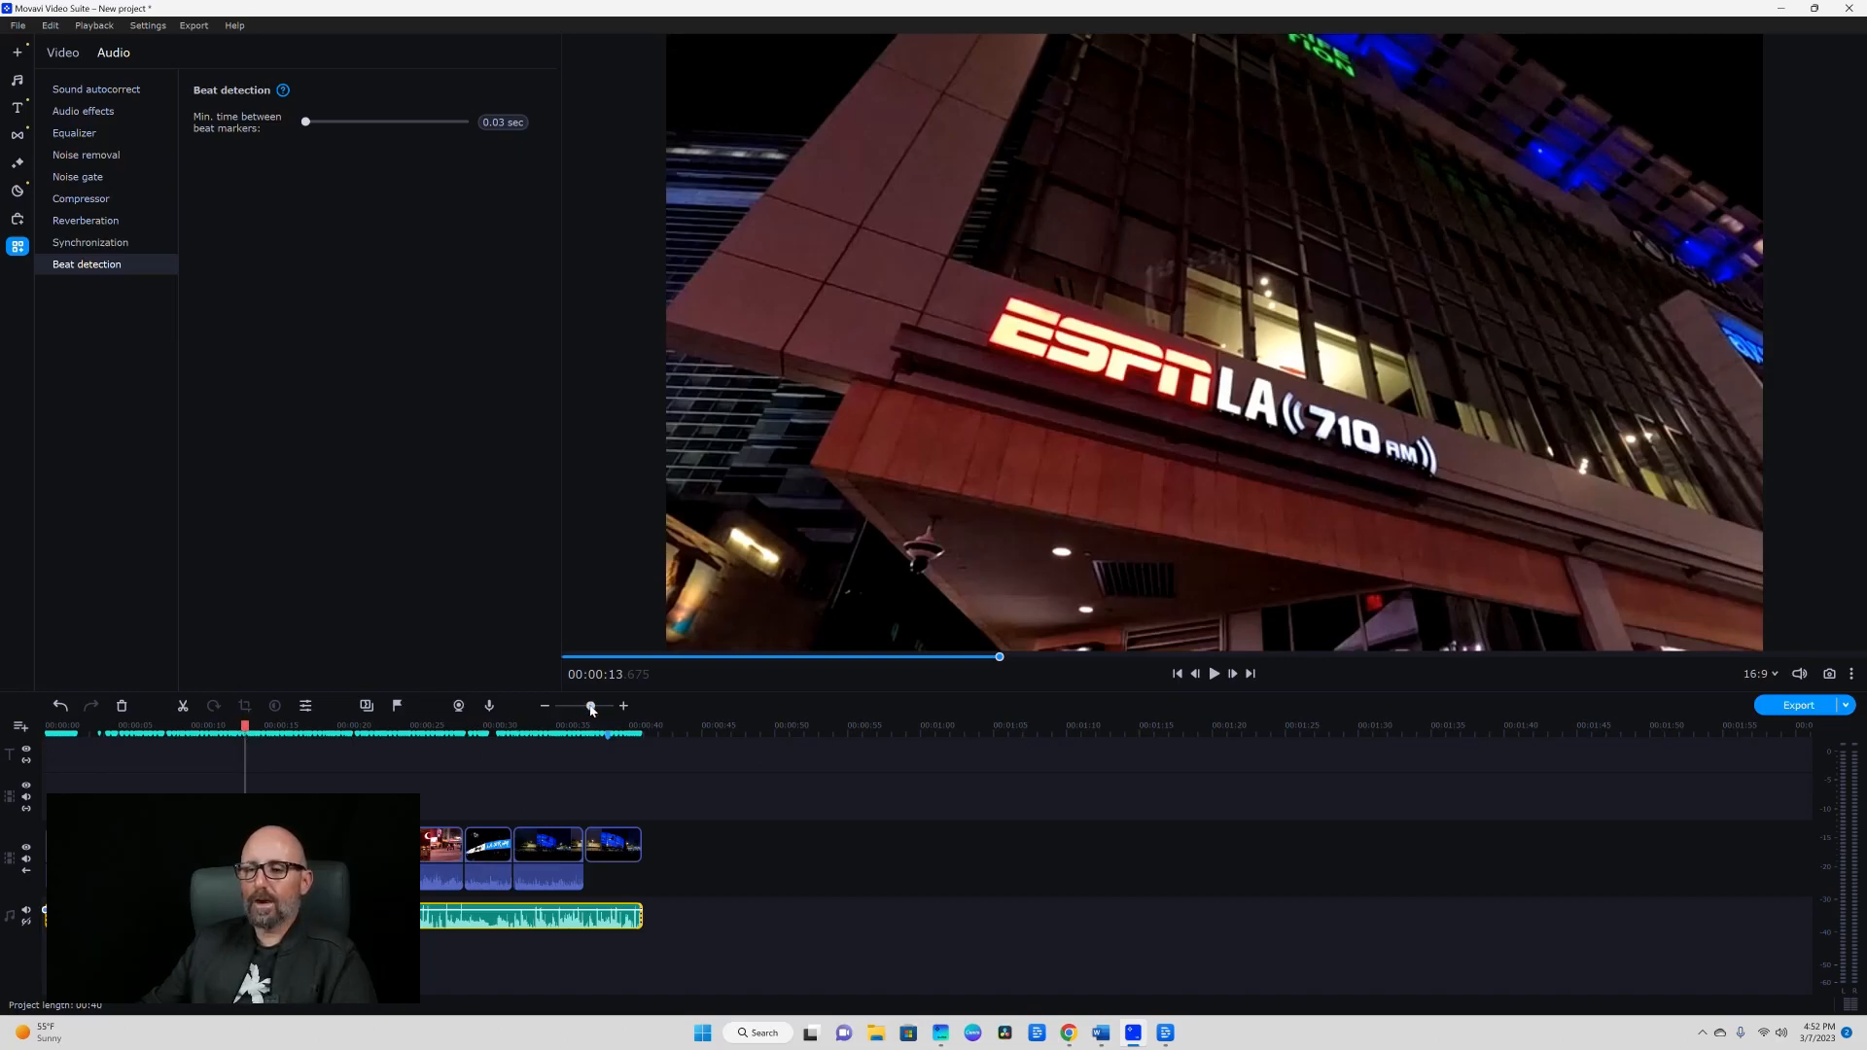
Play the timeline from the beginning against the beat markers, stopping at about 10.4 seconds.
{"action": "left_click_drag", "start_coordinate": [591, 710], "coordinate": [598, 710]}
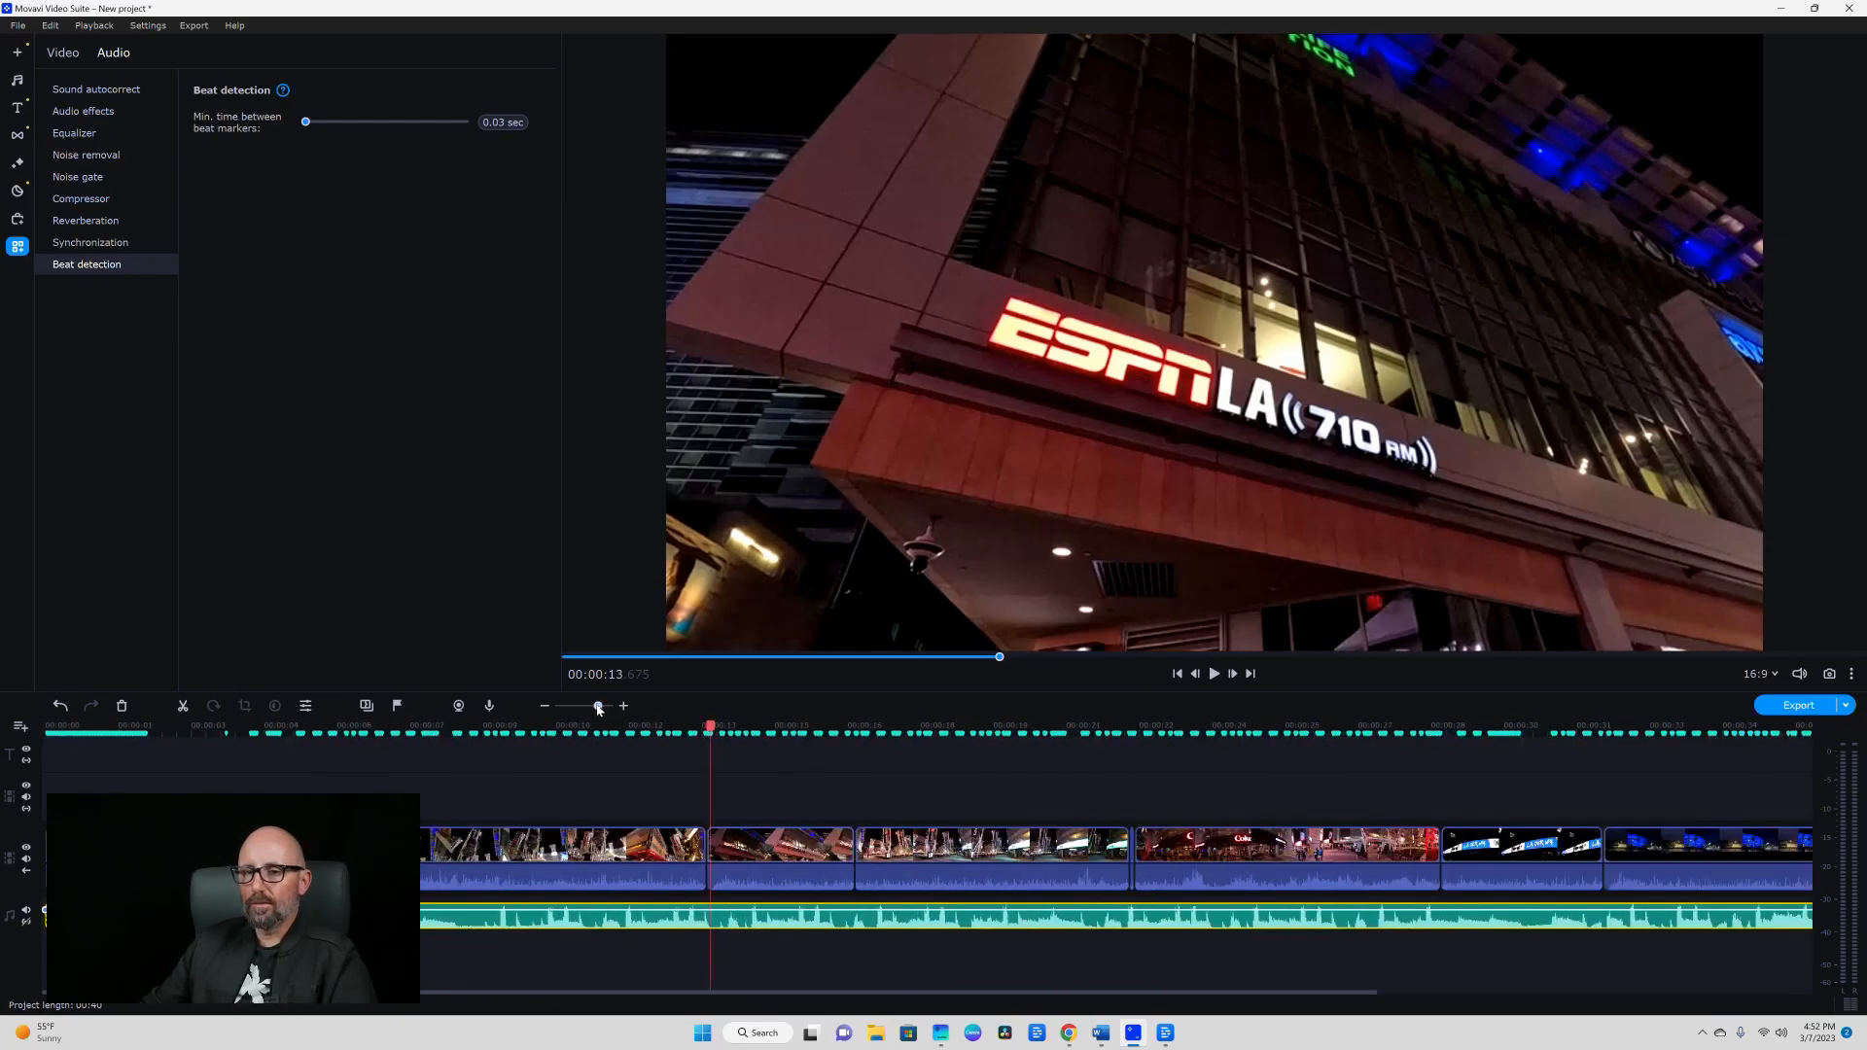
{"action": "left_click_drag", "start_coordinate": [709, 727], "coordinate": [5, 738]}
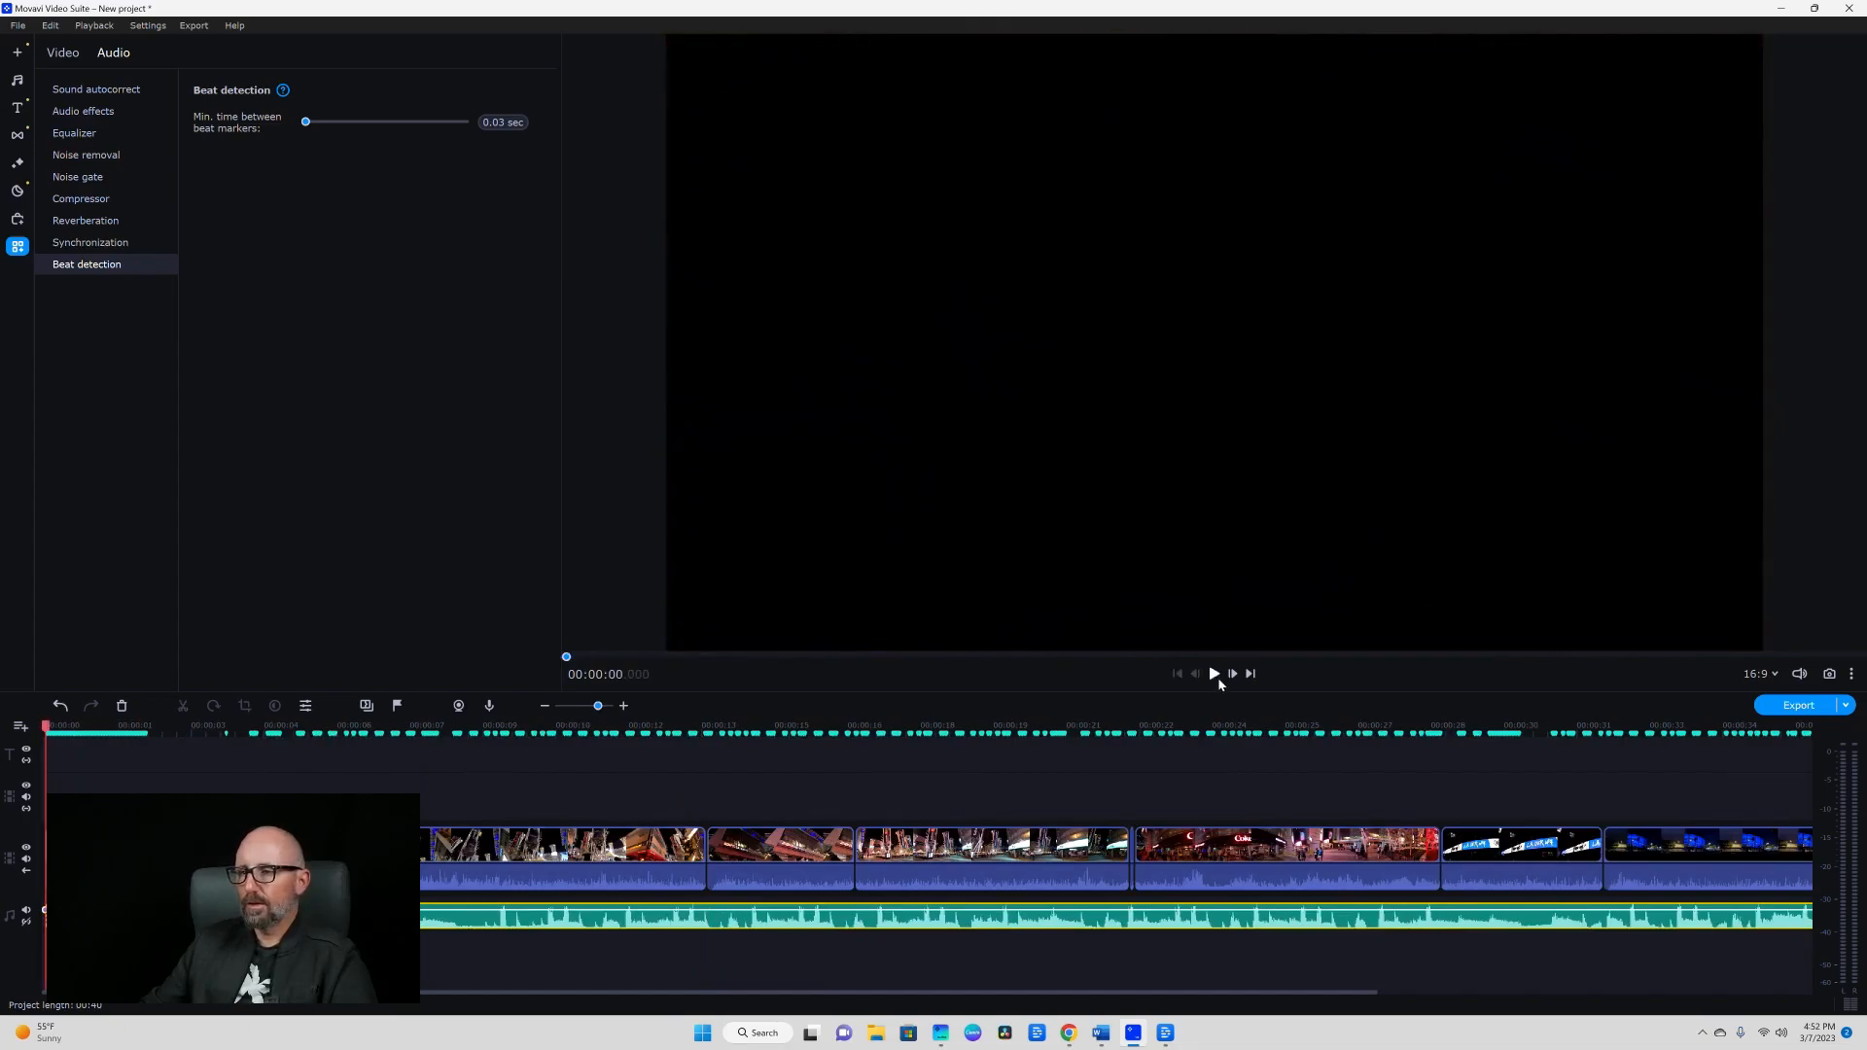
{"action": "left_click", "coordinate": [1216, 678]}
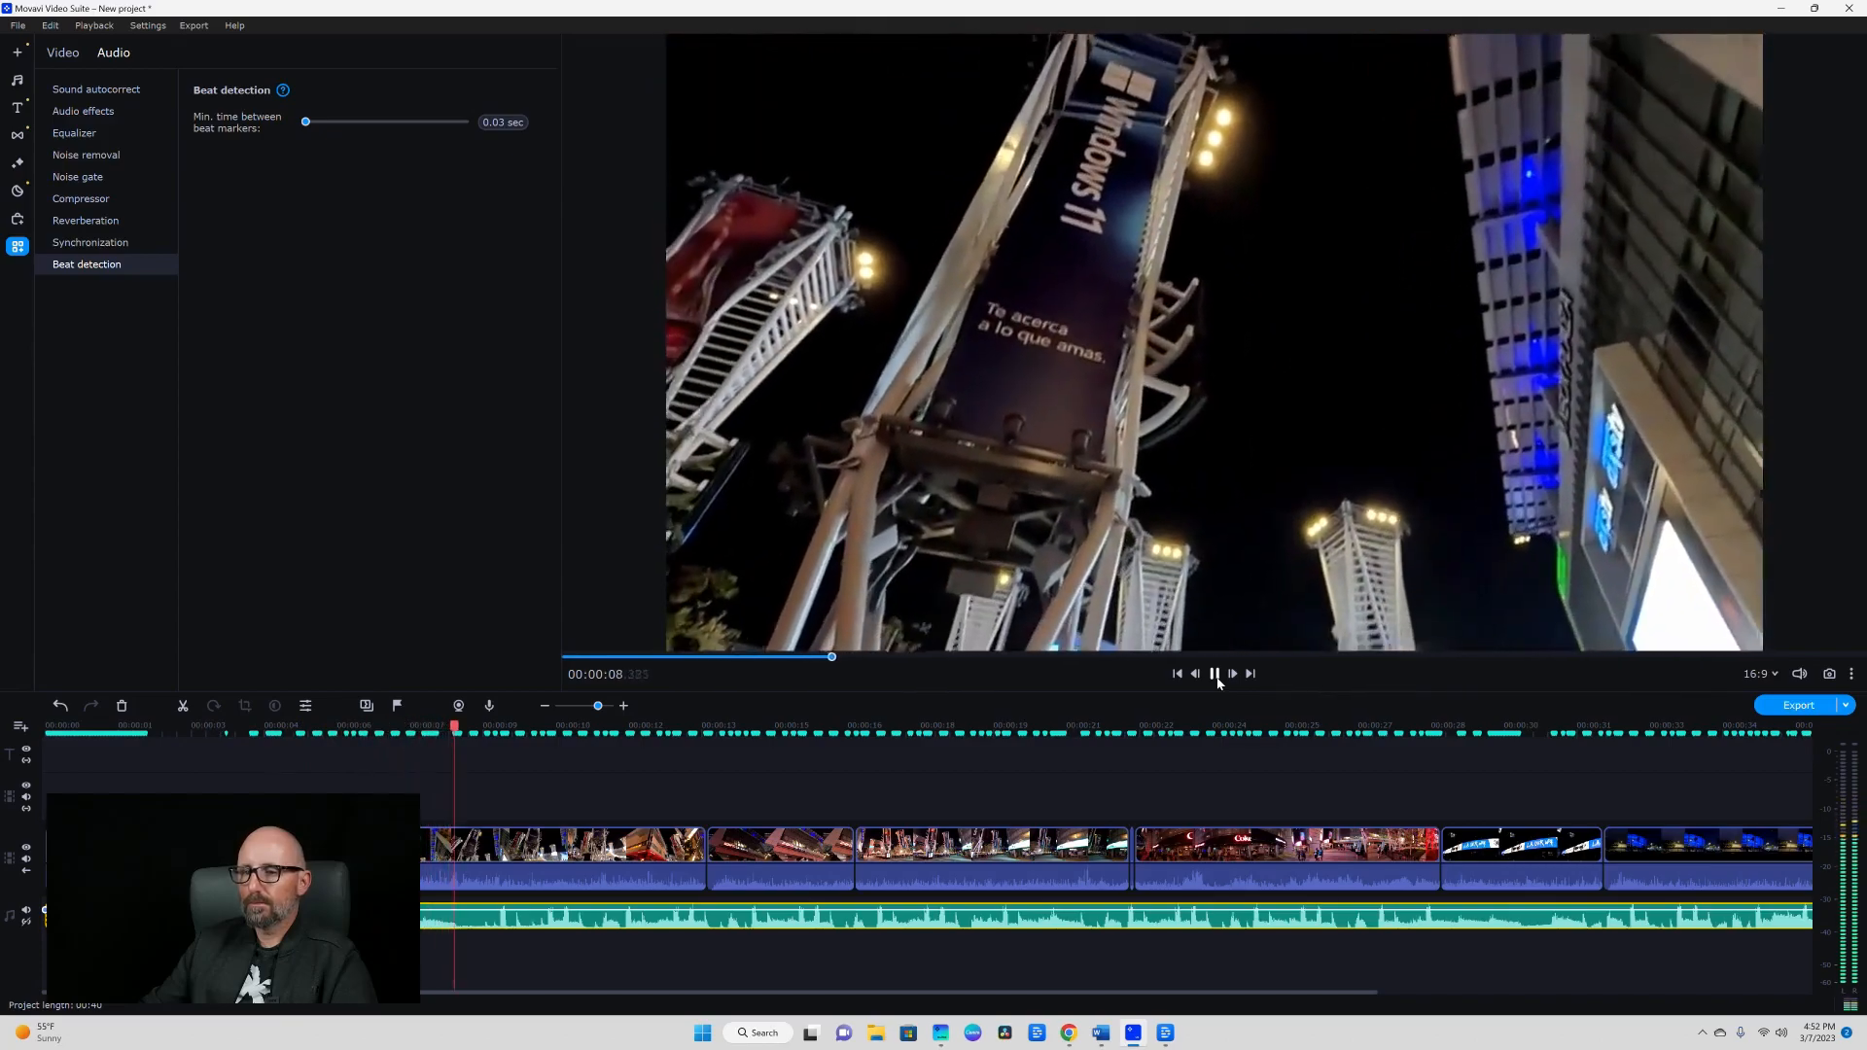
{"action": "left_click", "coordinate": [1214, 674]}
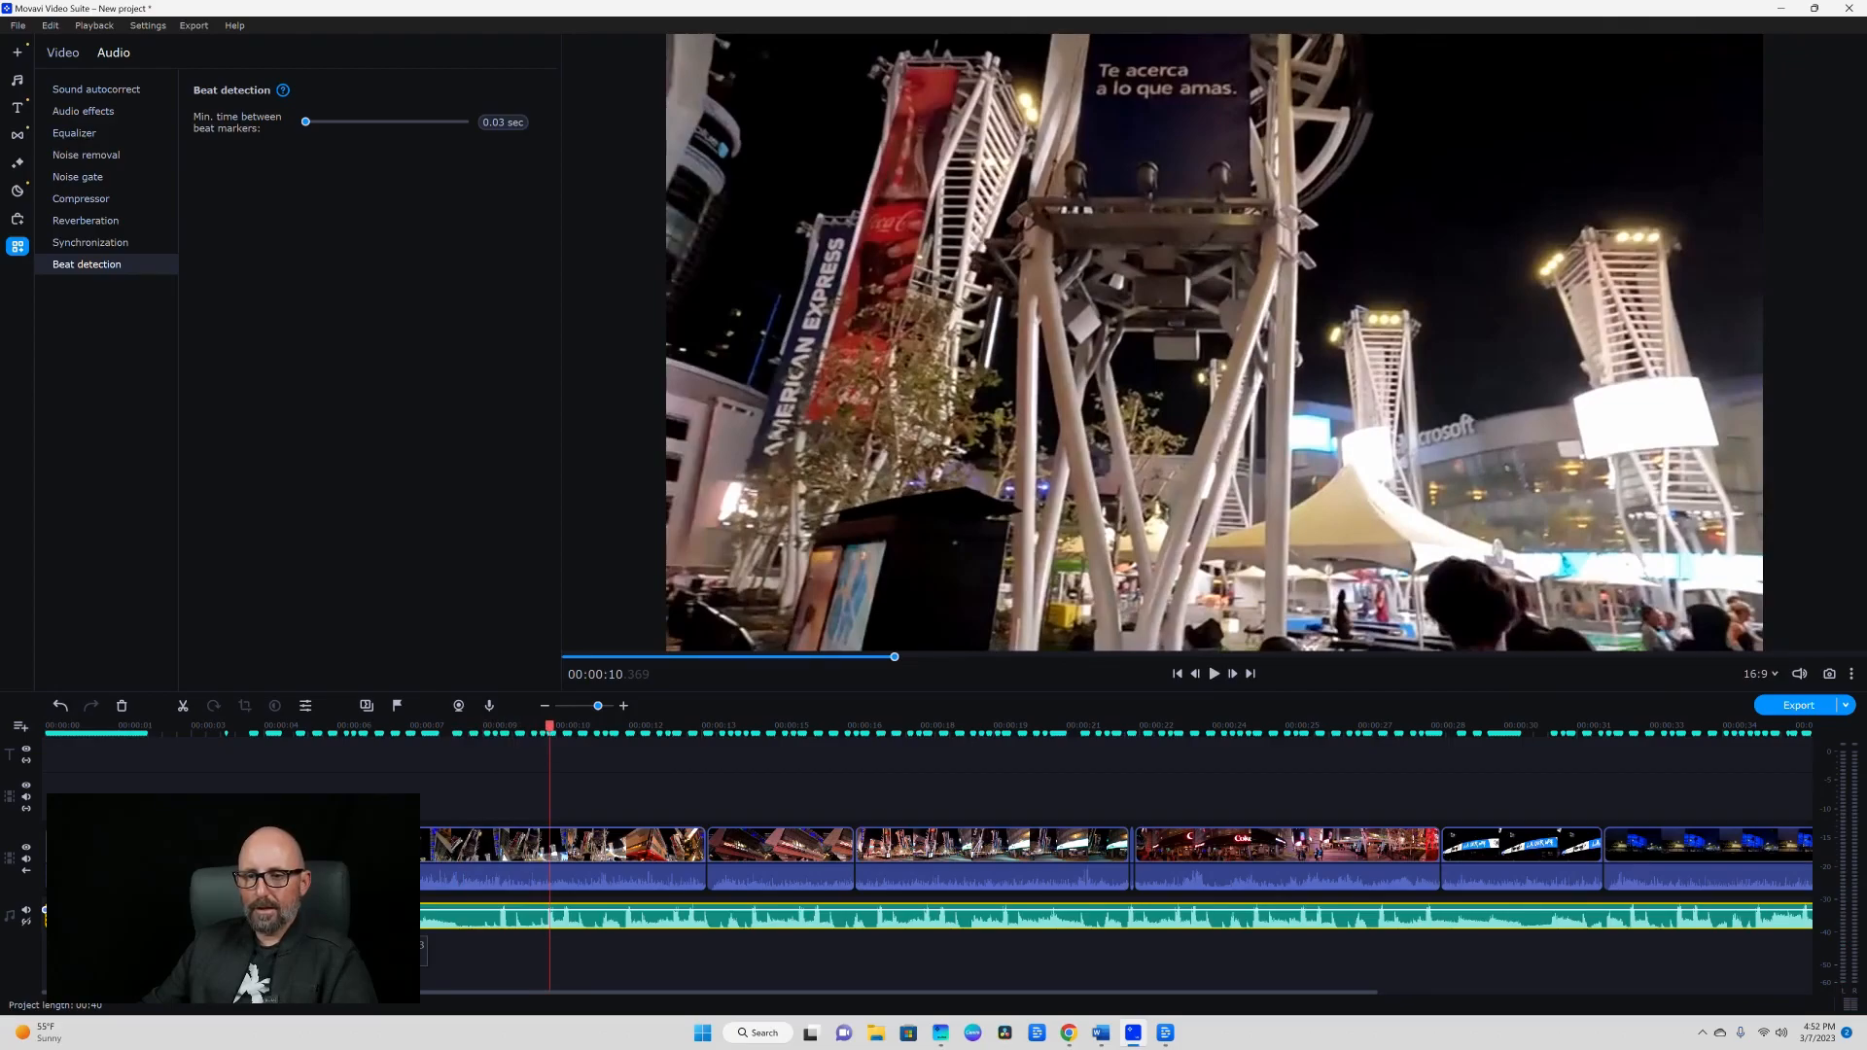
Trim off the opening of the music clip and move the remaining music to the start of the timeline.
{"action": "left_click", "coordinate": [364, 918]}
{"action": "left_click_drag", "start_coordinate": [383, 918], "coordinate": [684, 899]}
{"action": "left_click_drag", "start_coordinate": [348, 917], "coordinate": [114, 919]}
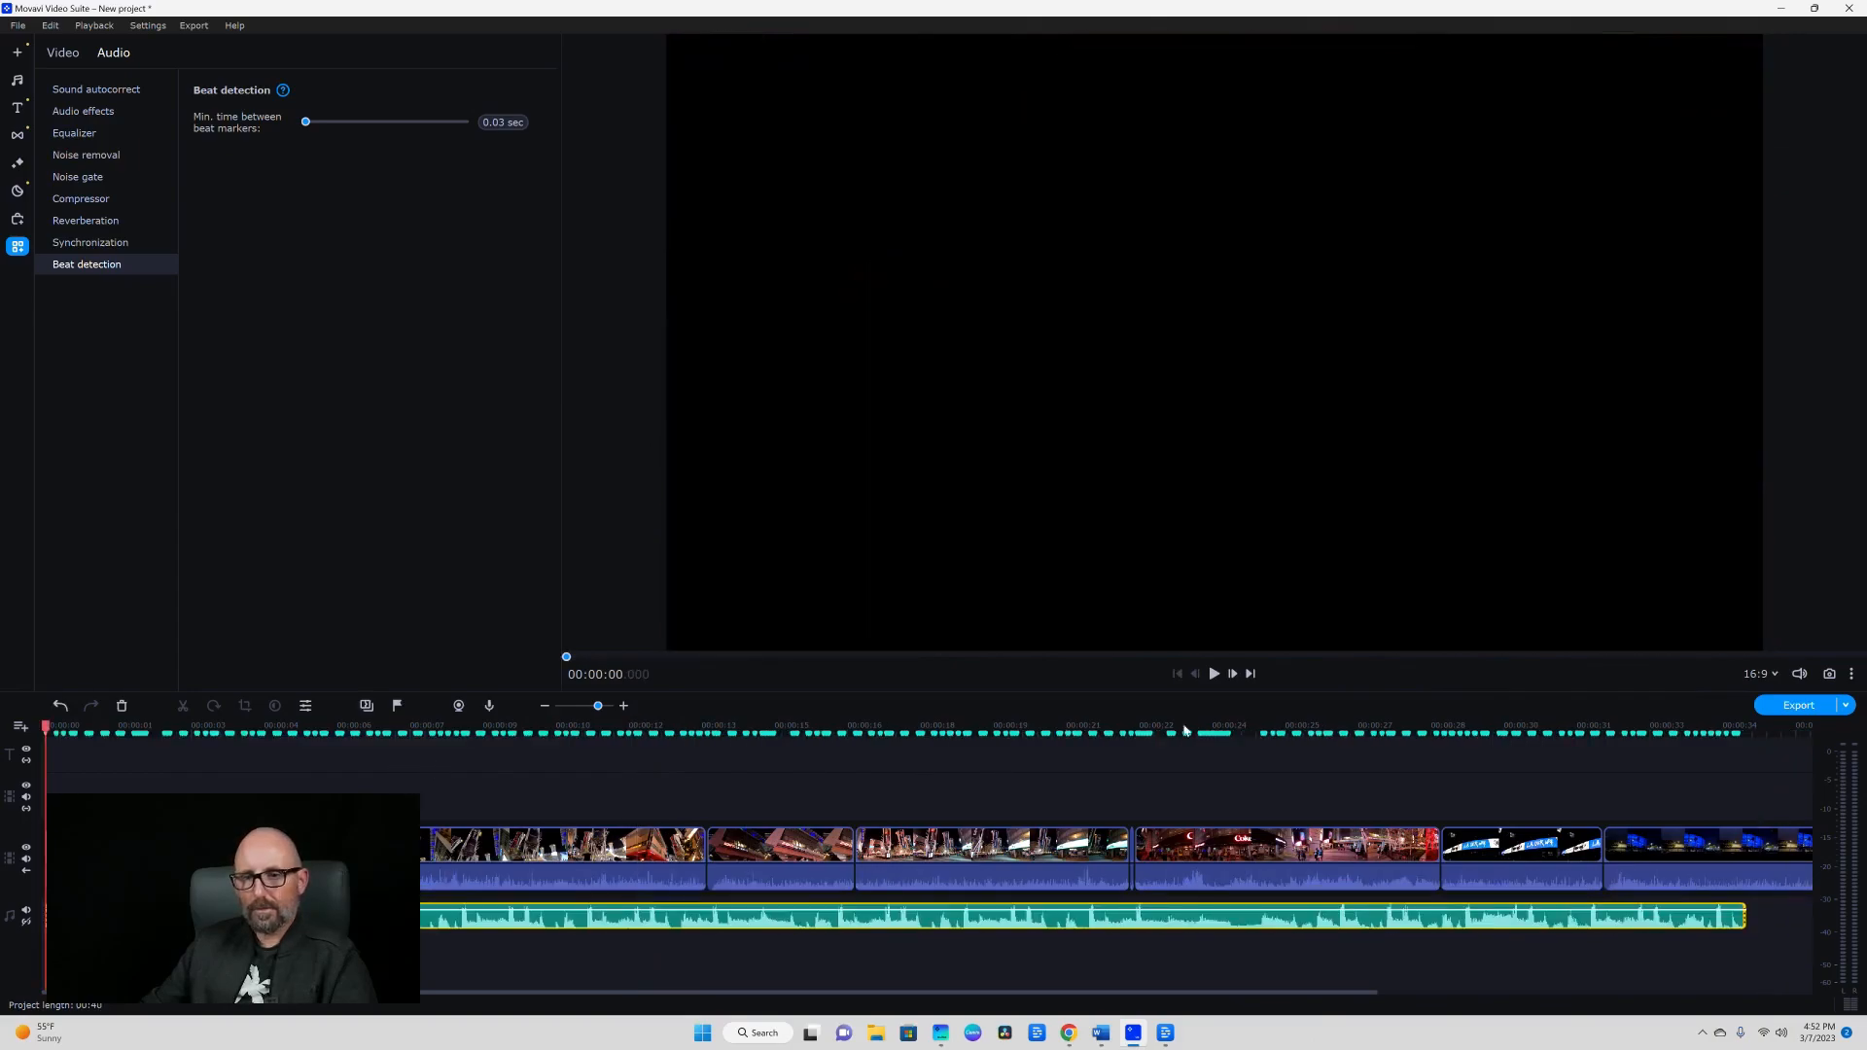
Play the opening of the timeline with the shortened music and replay the section from about 4.2 seconds beside the beat markers.
{"action": "left_click", "coordinate": [1216, 675]}
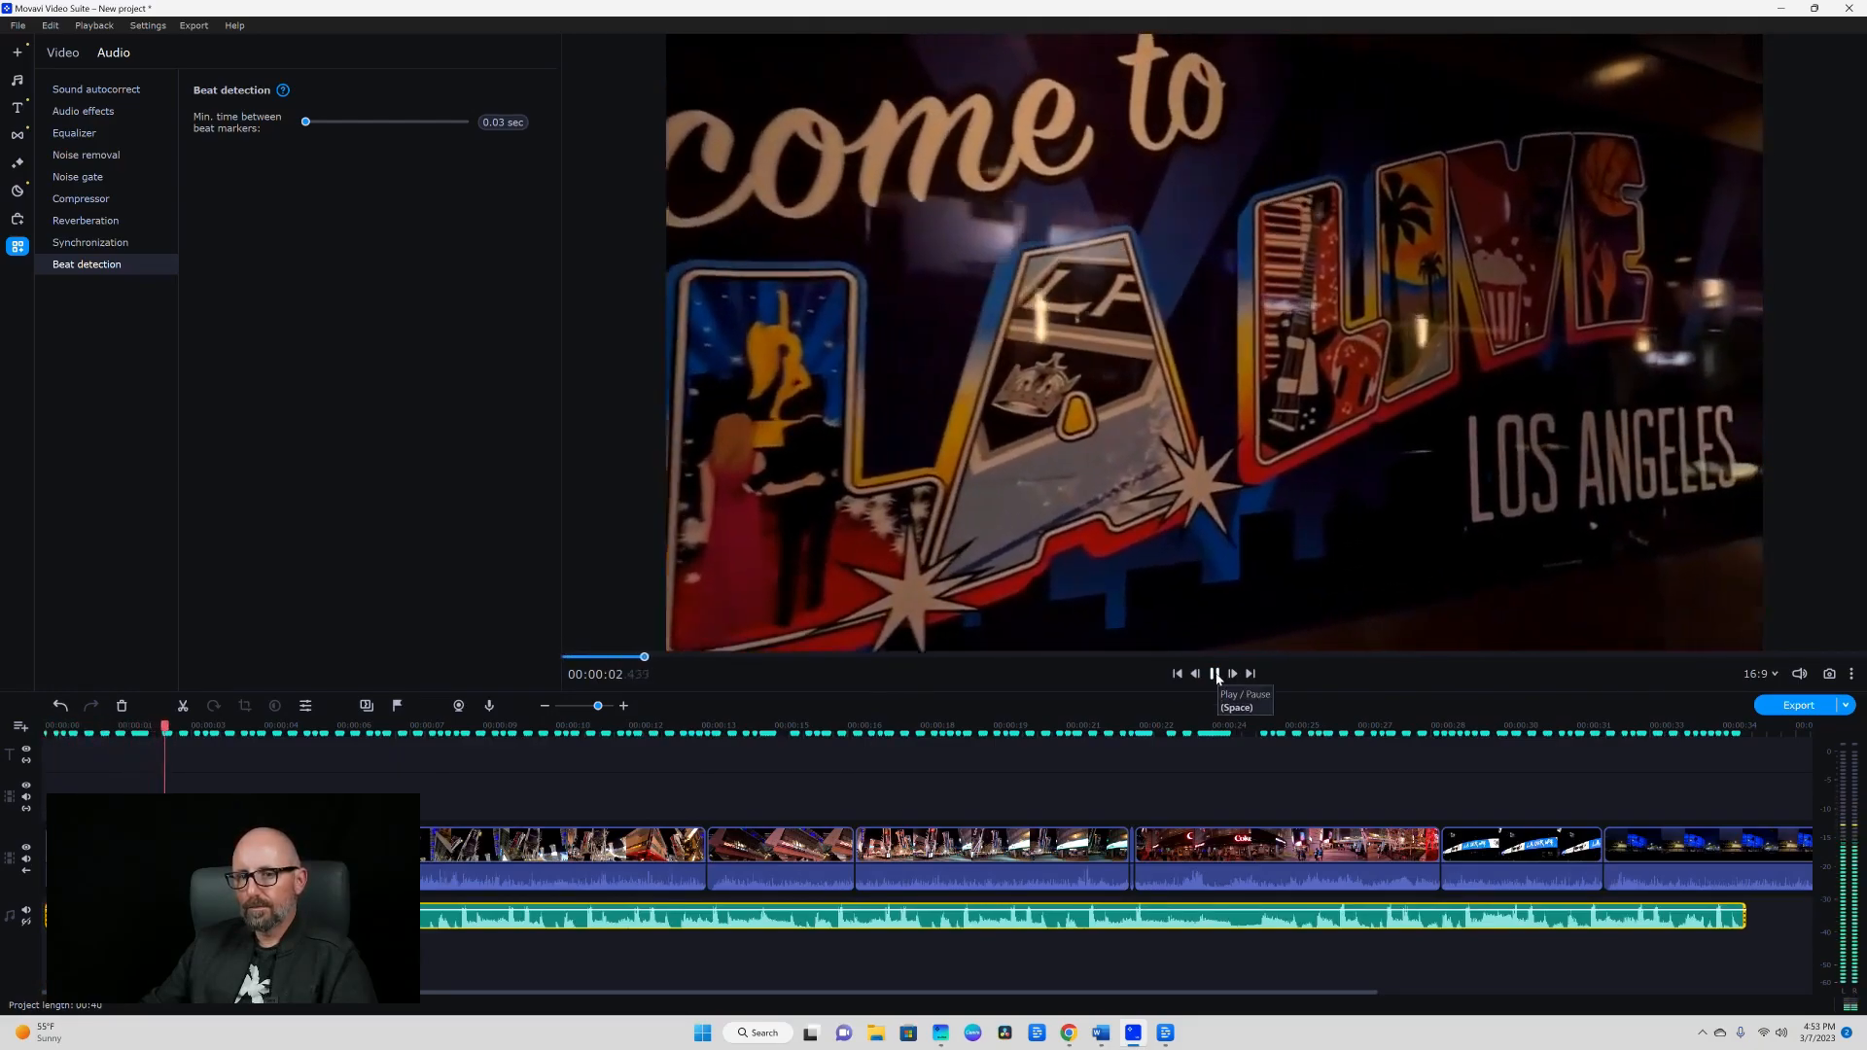
{"action": "left_click", "coordinate": [1216, 675]}
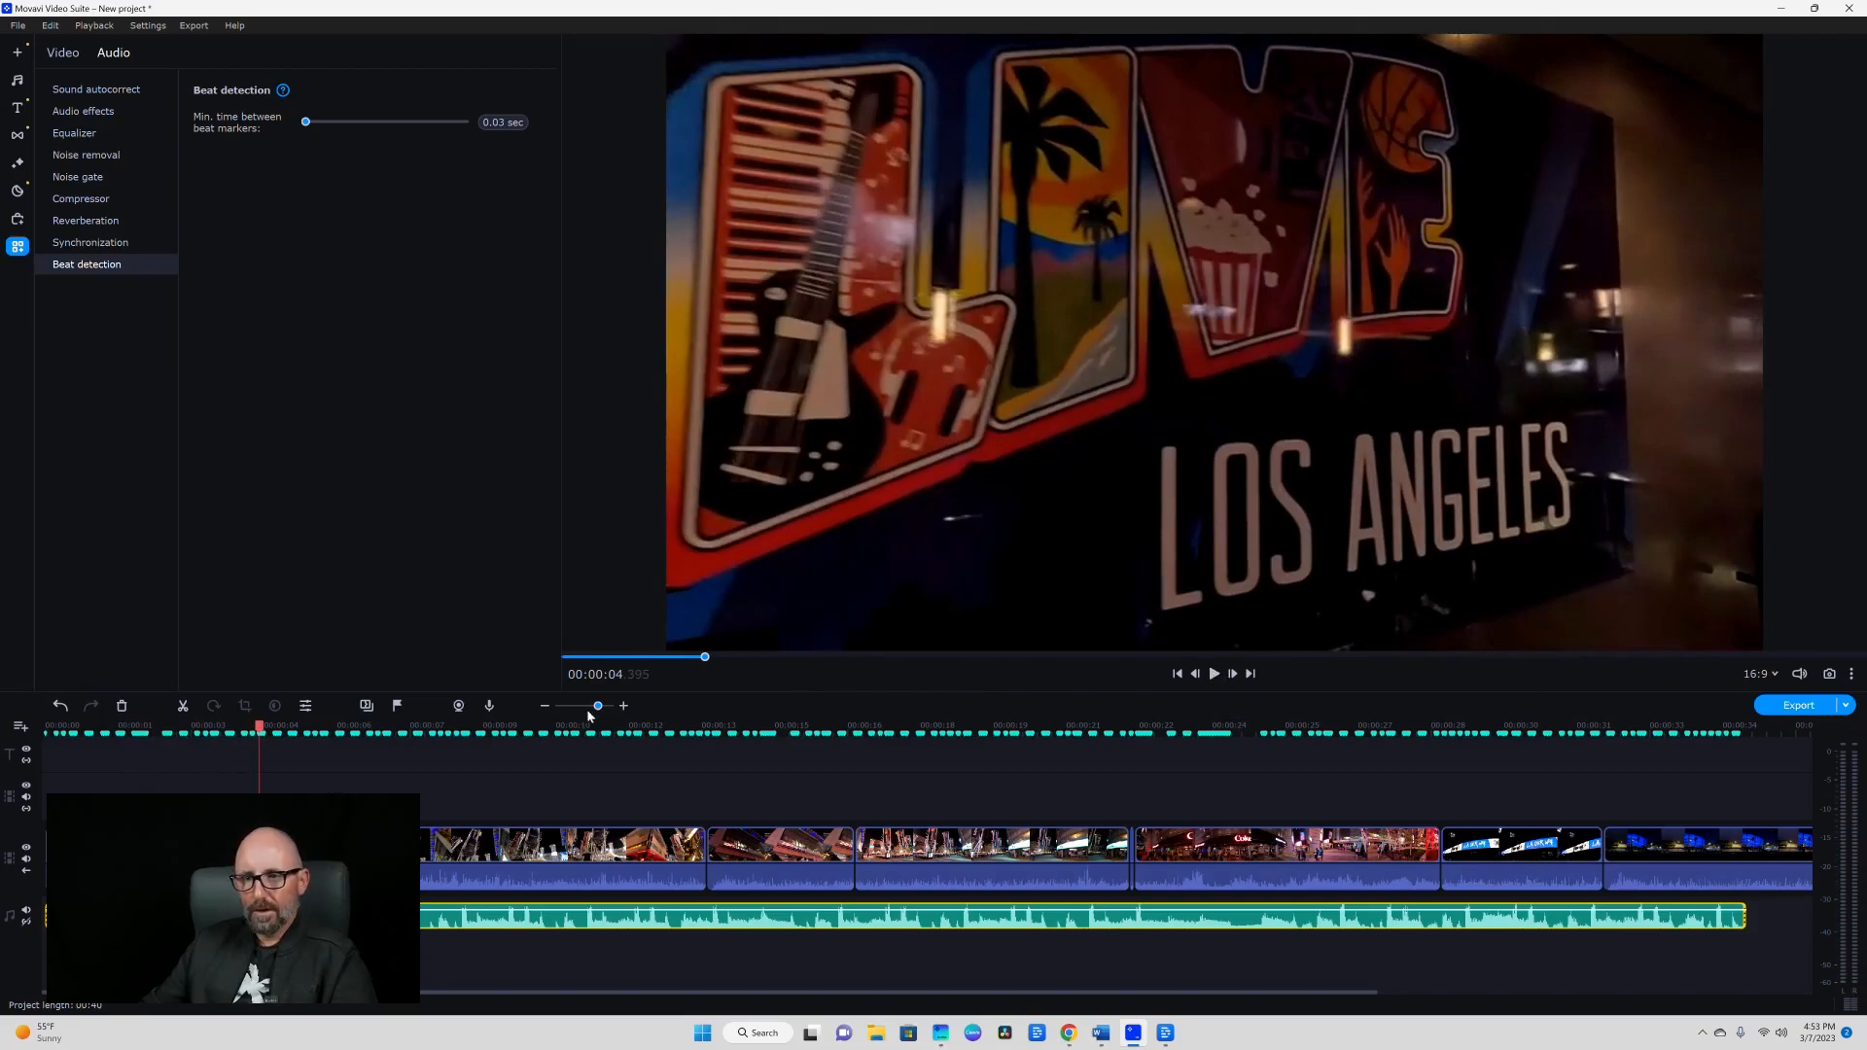
{"action": "left_click_drag", "start_coordinate": [601, 711], "coordinate": [611, 709]}
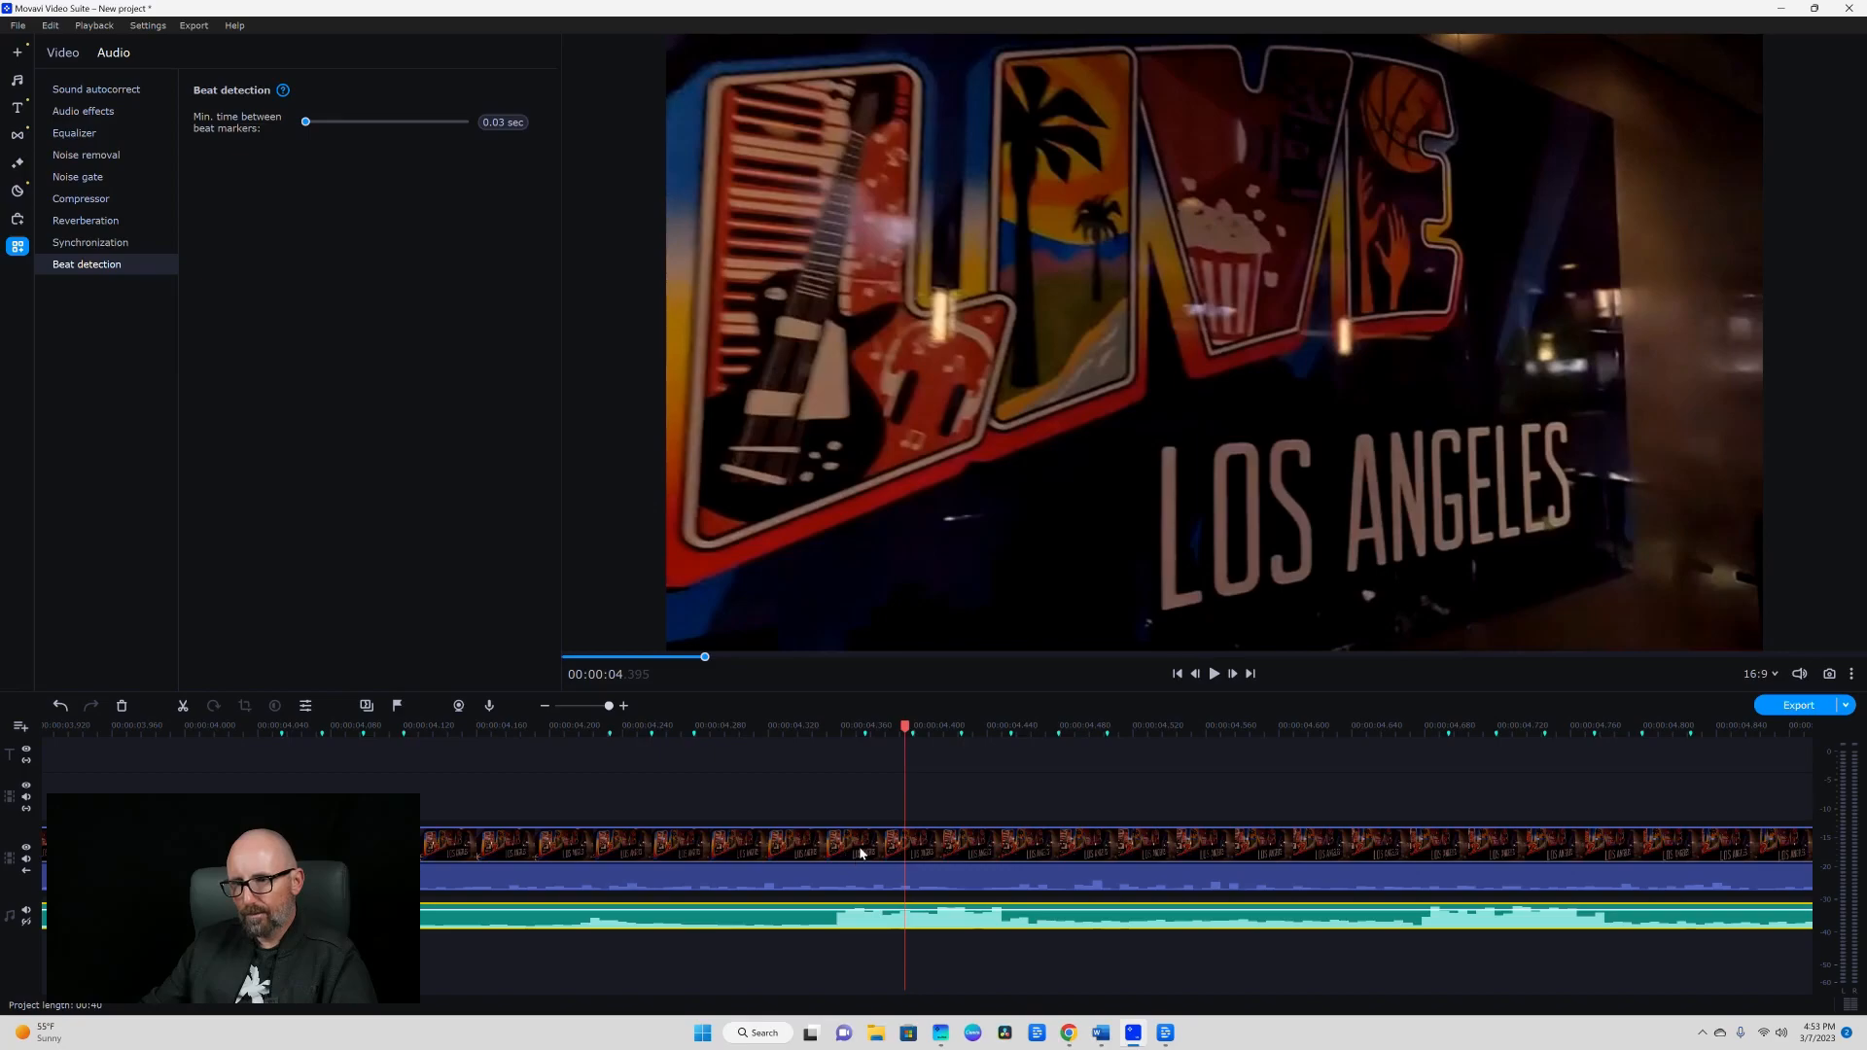
{"action": "left_click", "coordinate": [493, 846]}
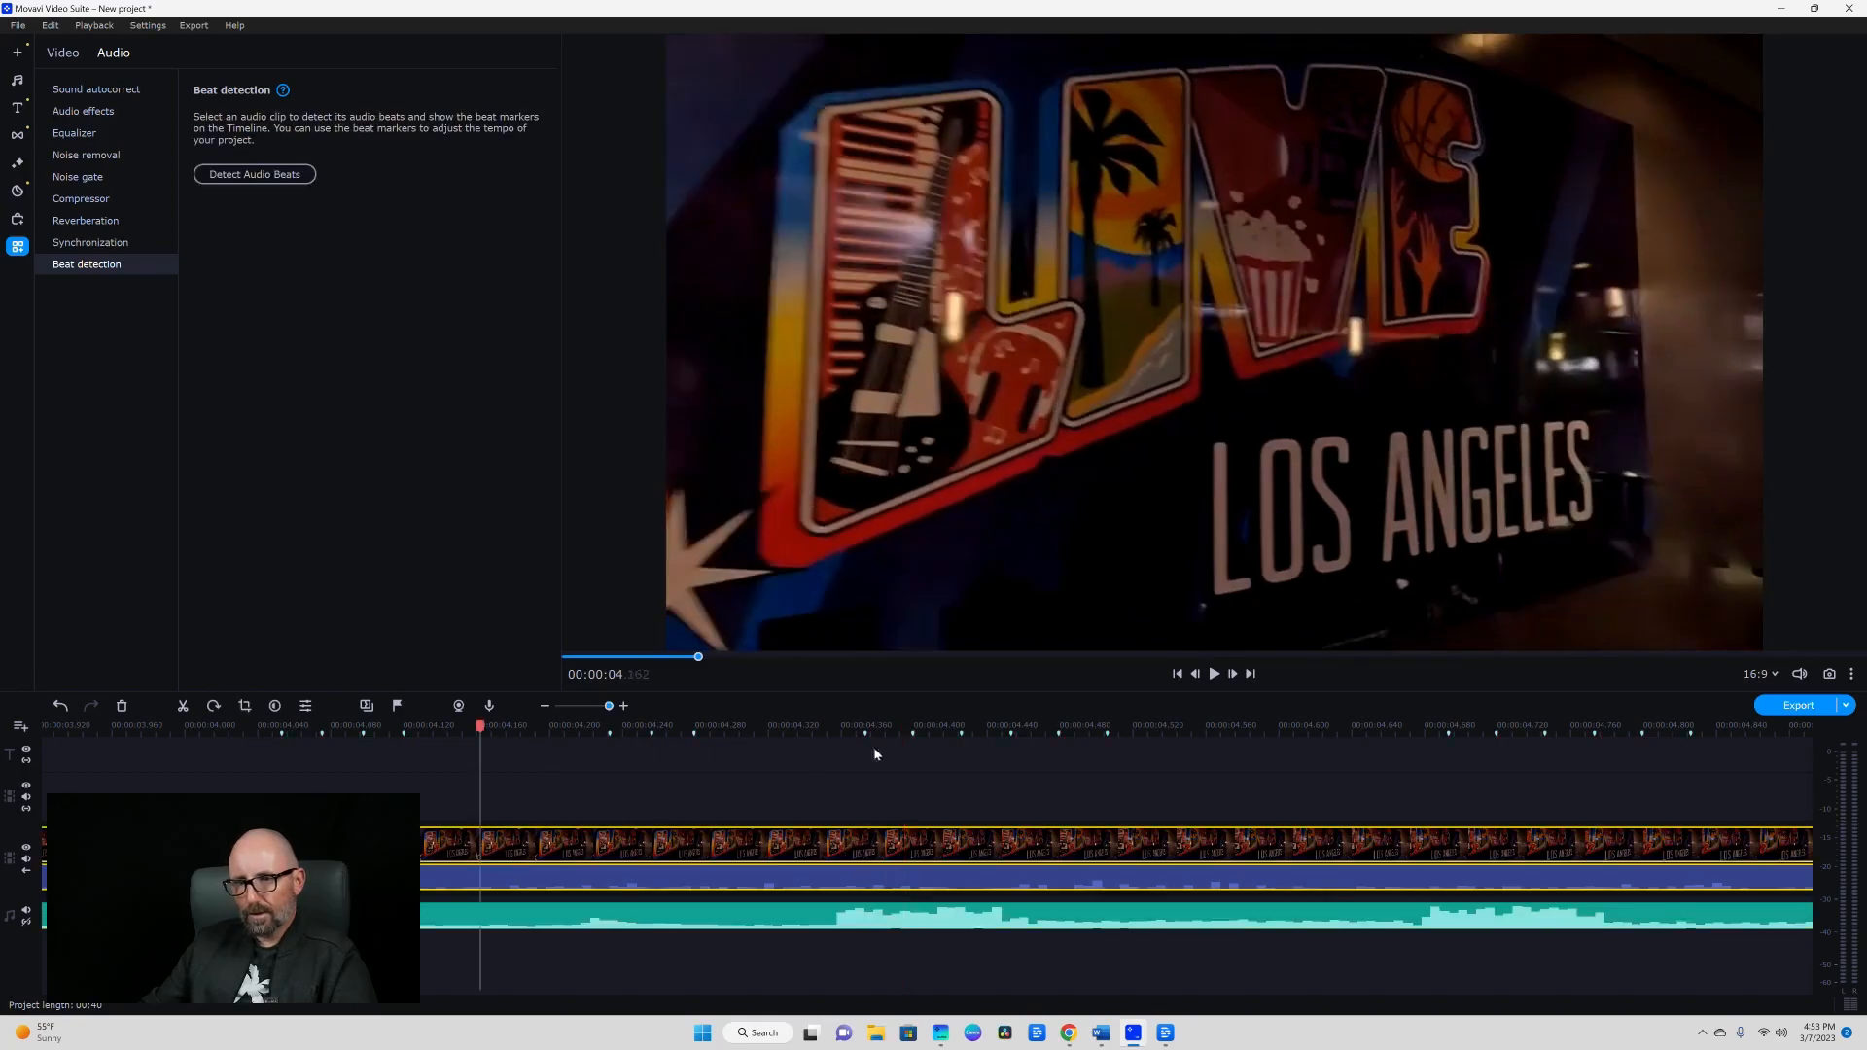
{"action": "left_click", "coordinate": [1215, 674]}
{"action": "left_click", "coordinate": [1214, 674]}
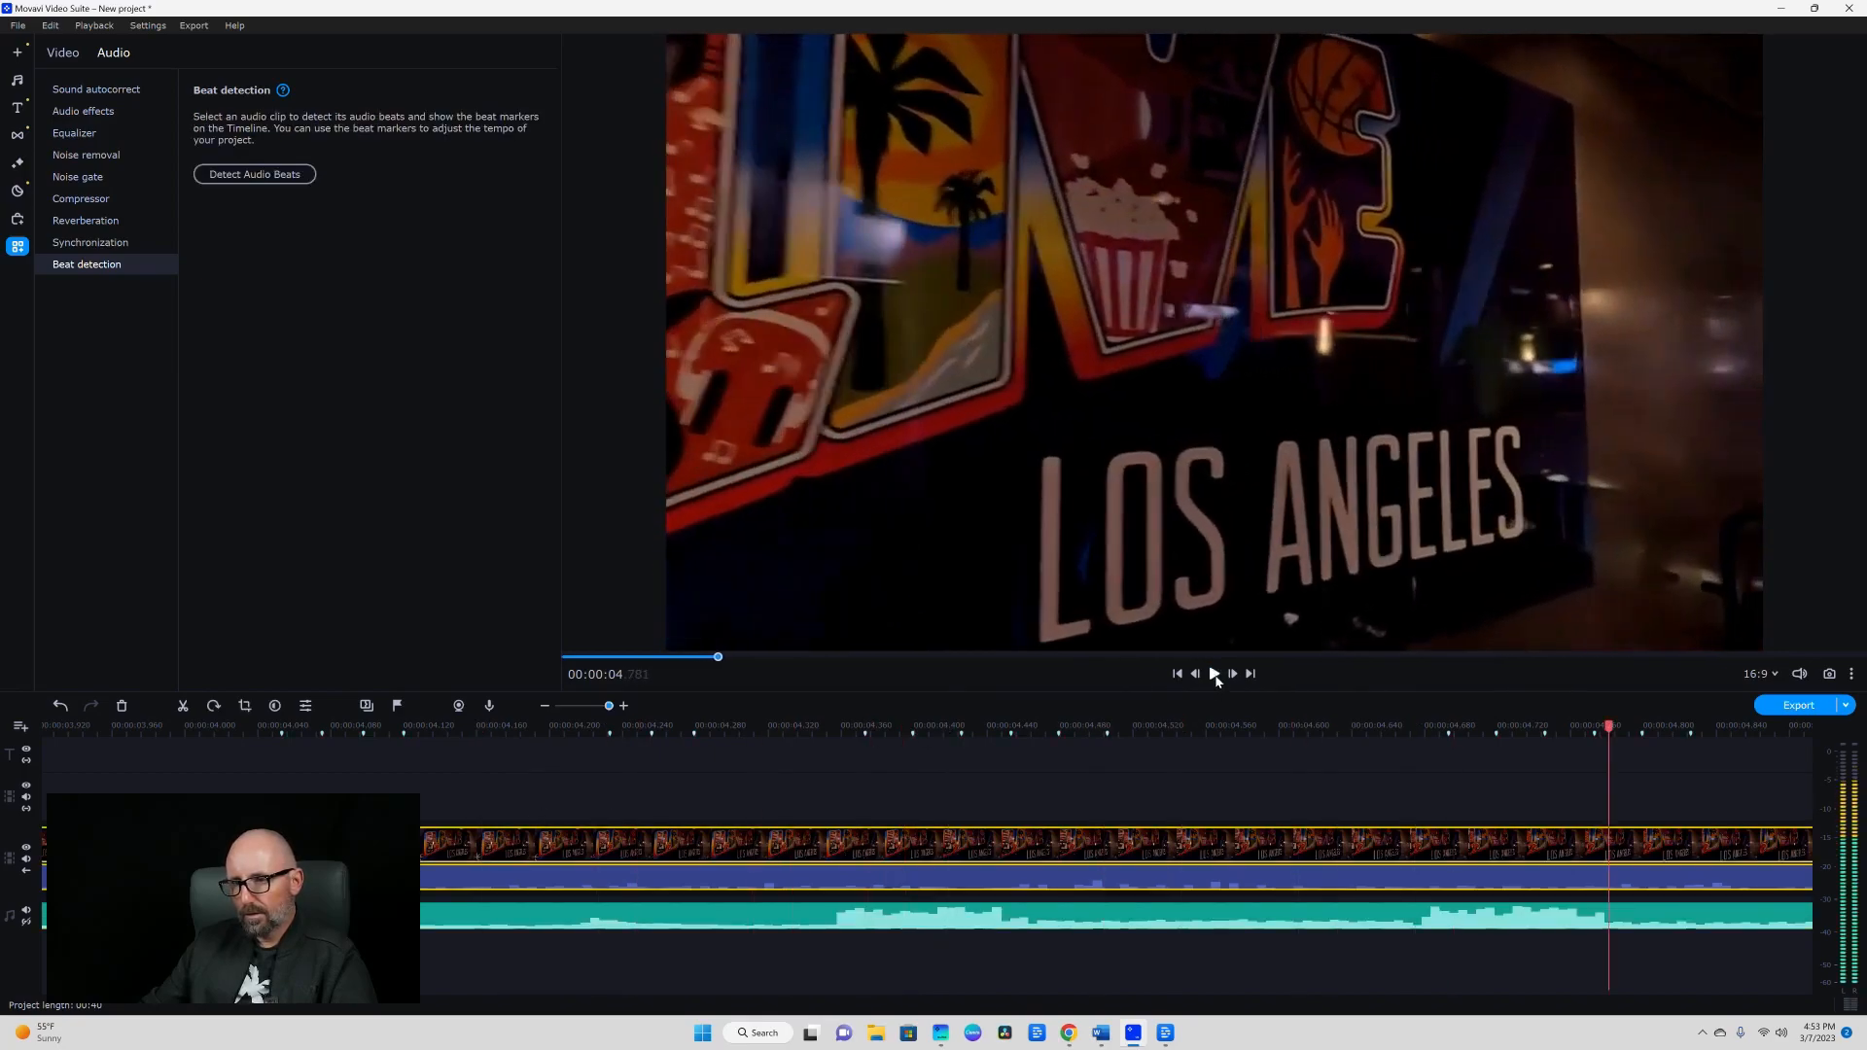
Try to cut the opening LA Live clip at the beat marker near 4.23 seconds, and undo the cut.
{"action": "left_click", "coordinate": [601, 848]}
{"action": "left_click_drag", "start_coordinate": [603, 725], "coordinate": [610, 726]}
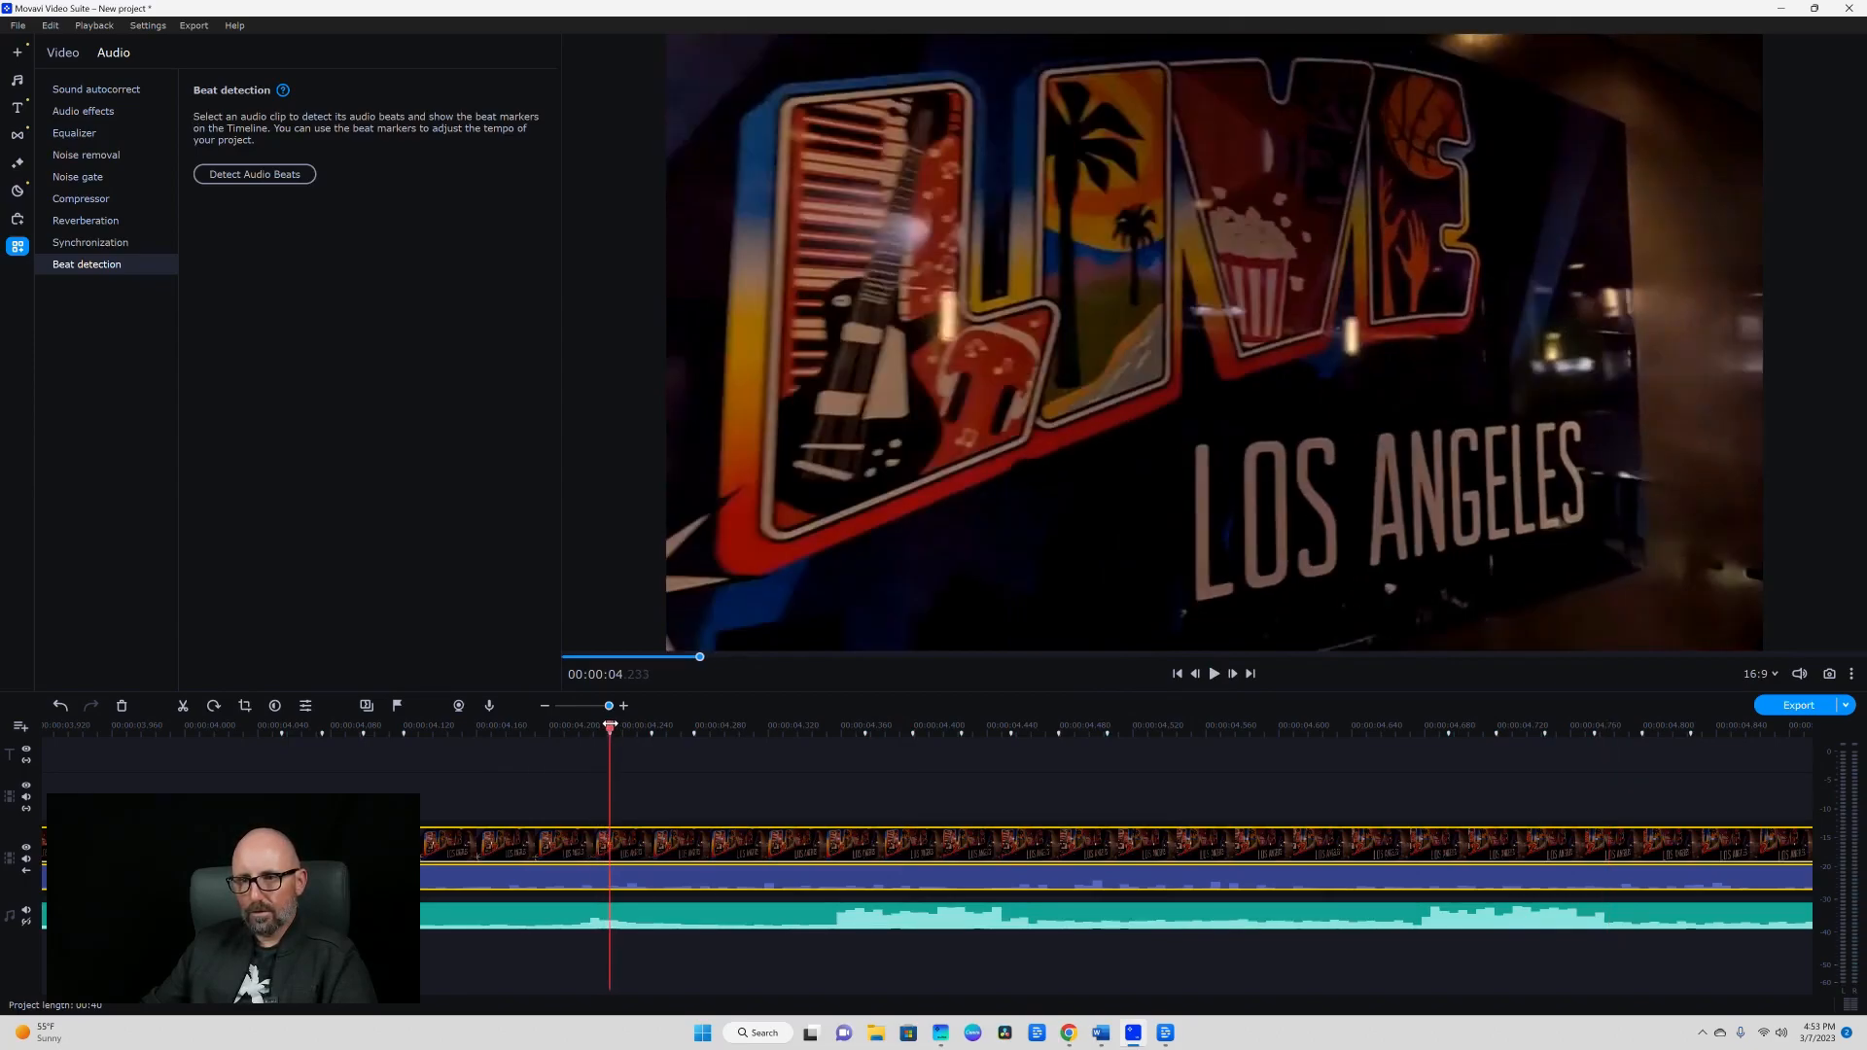
{"action": "right_click", "coordinate": [623, 855]}
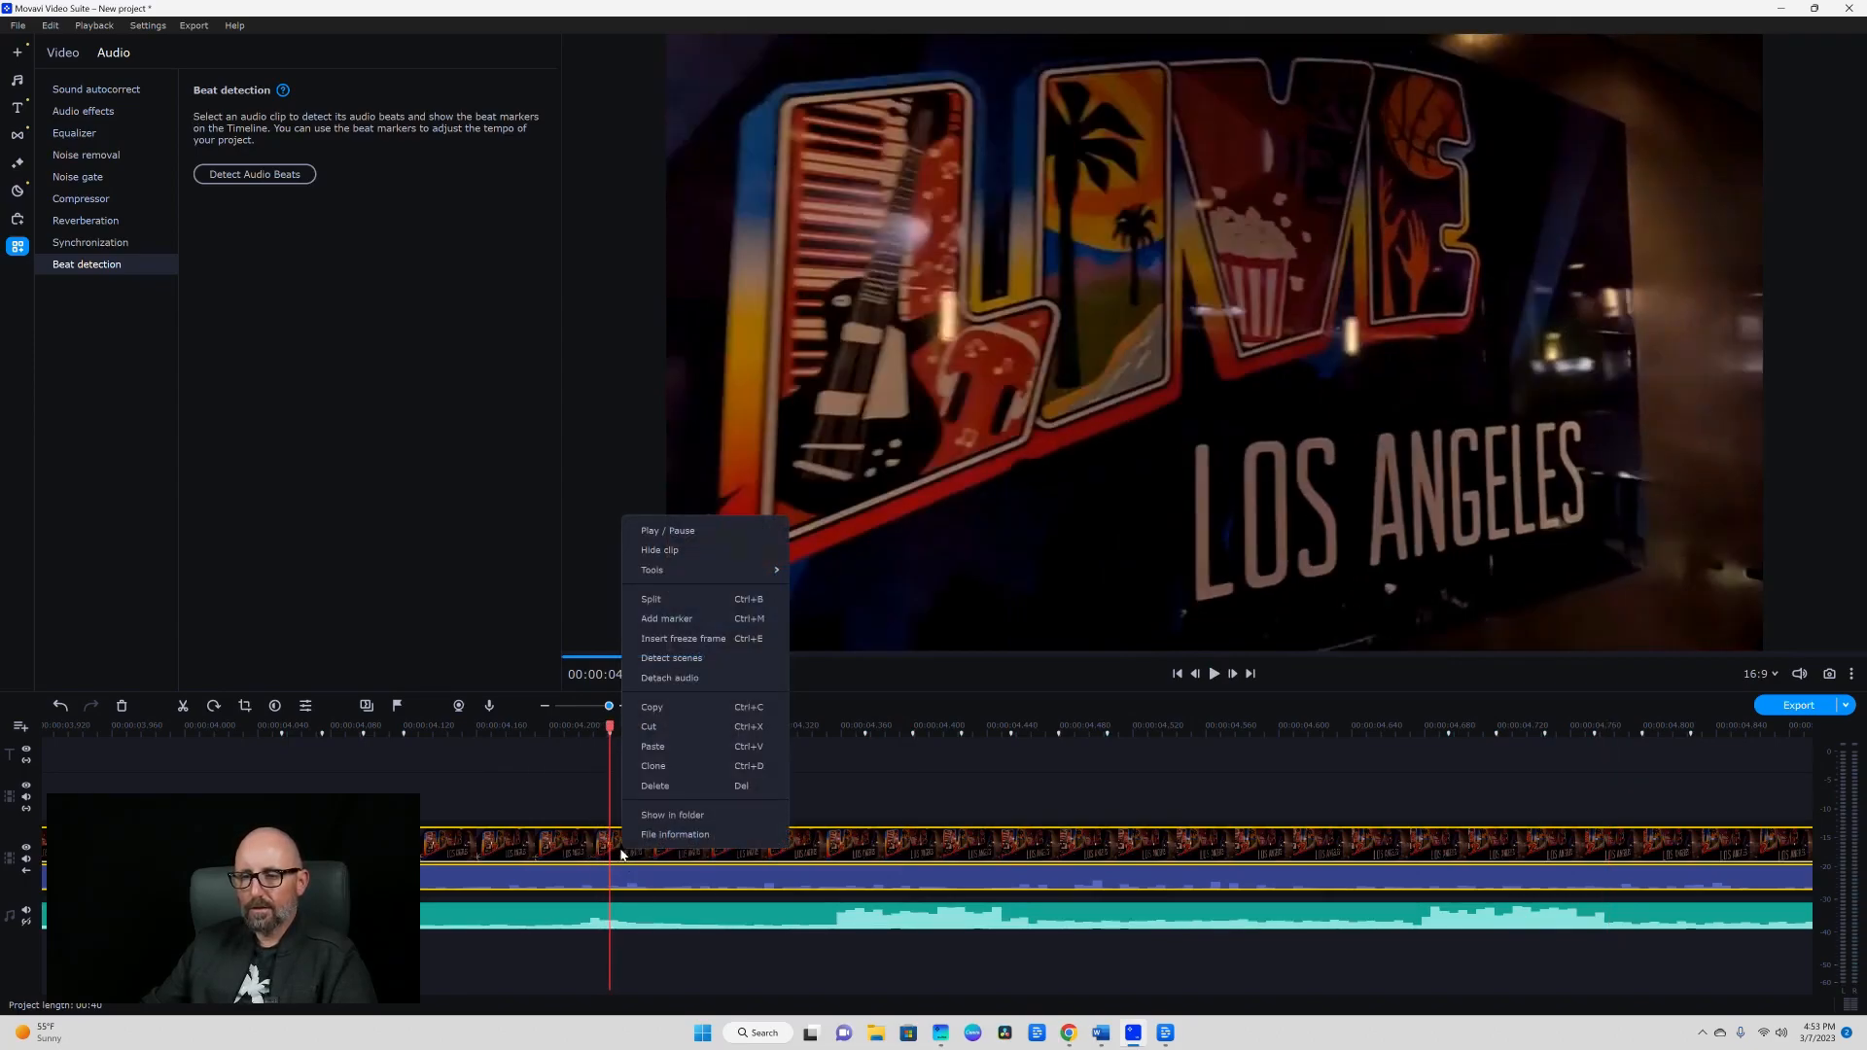
{"action": "left_click", "coordinate": [660, 729]}
{"action": "left_click", "coordinate": [692, 854]}
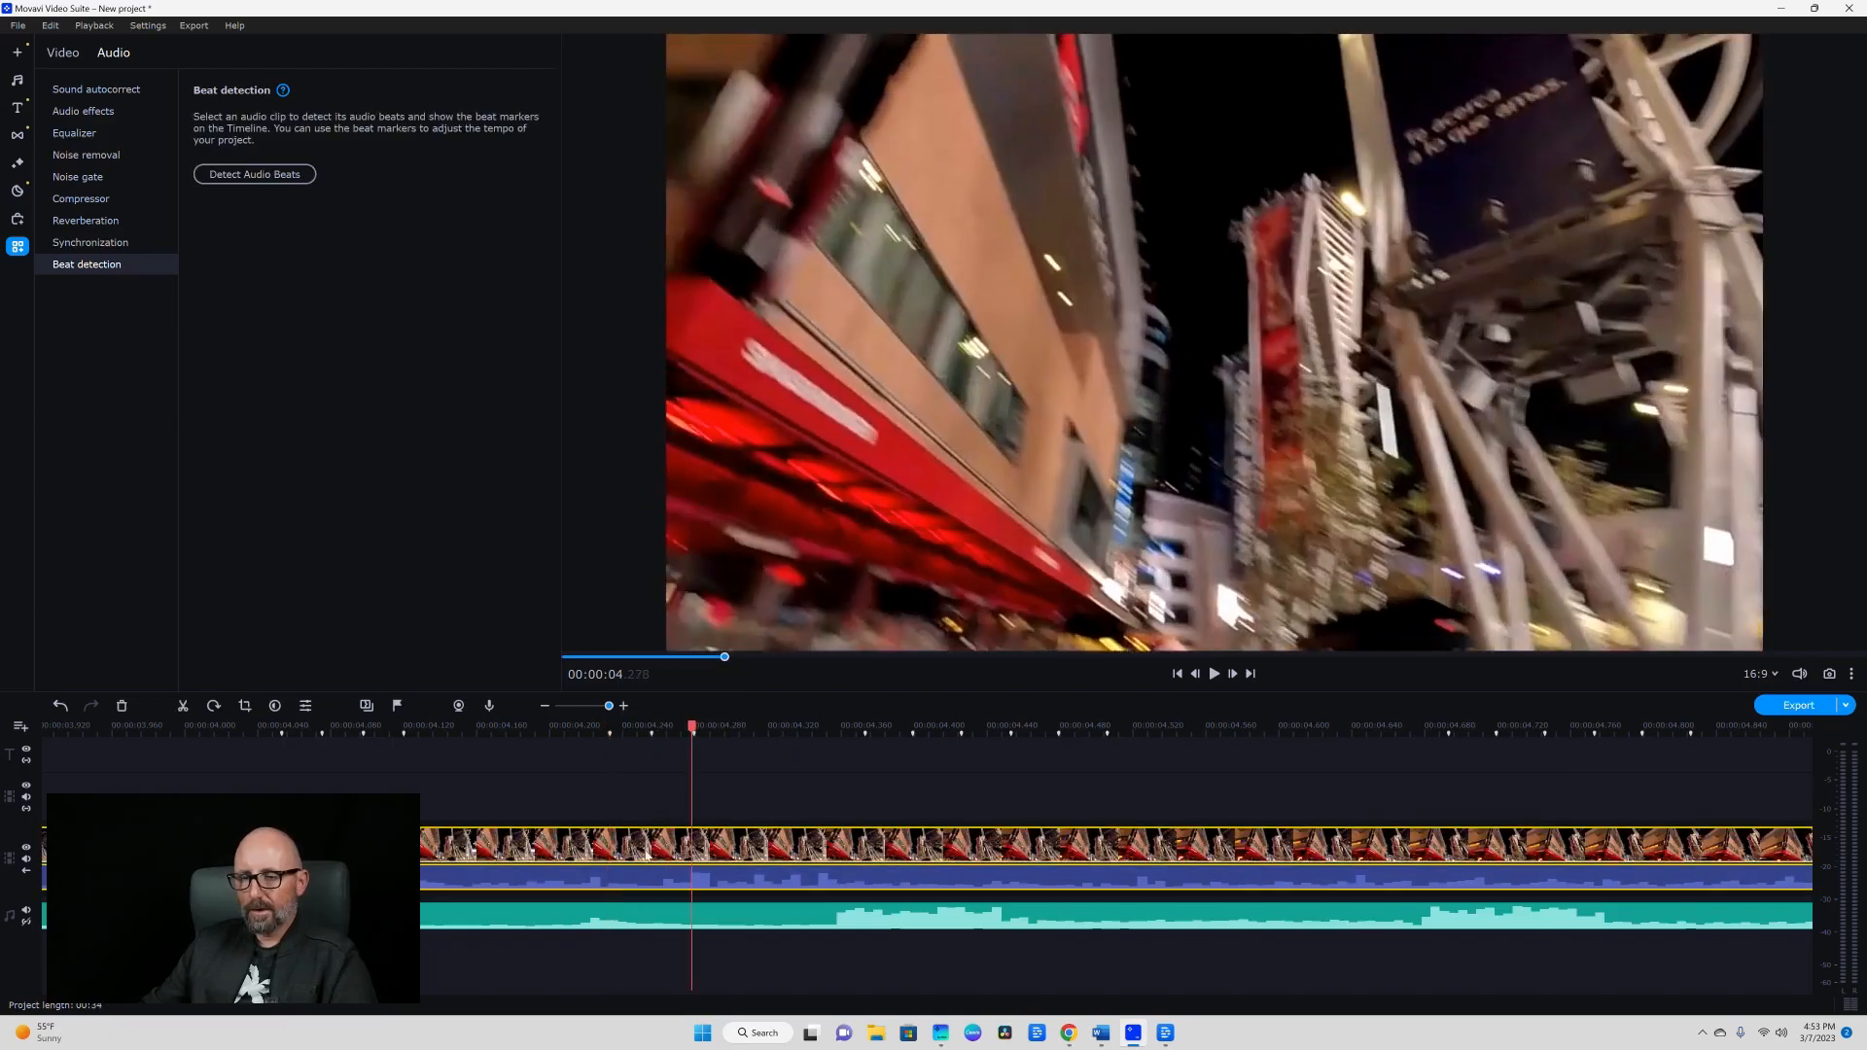
{"action": "left_click", "coordinate": [59, 707]}
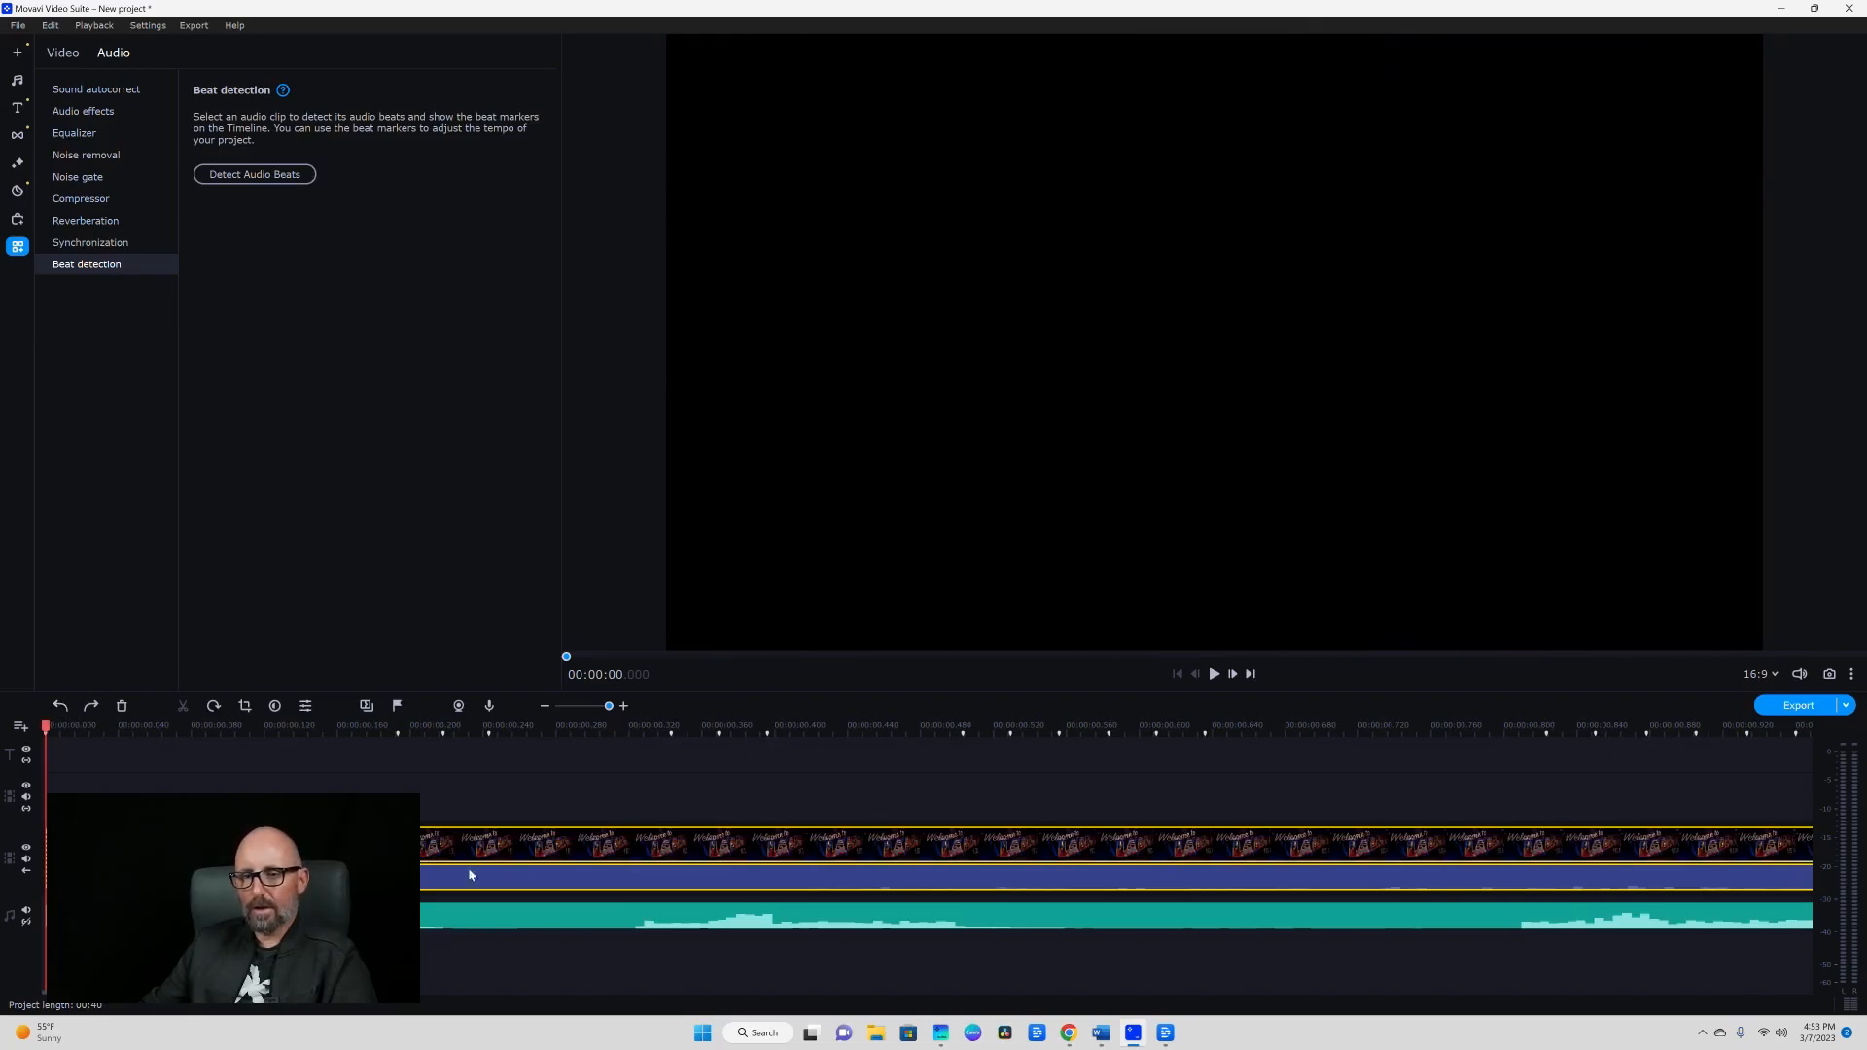
Replay the opening LA Live clip from the start of the timeline while watching the beat markers.
{"action": "left_click", "coordinate": [644, 862]}
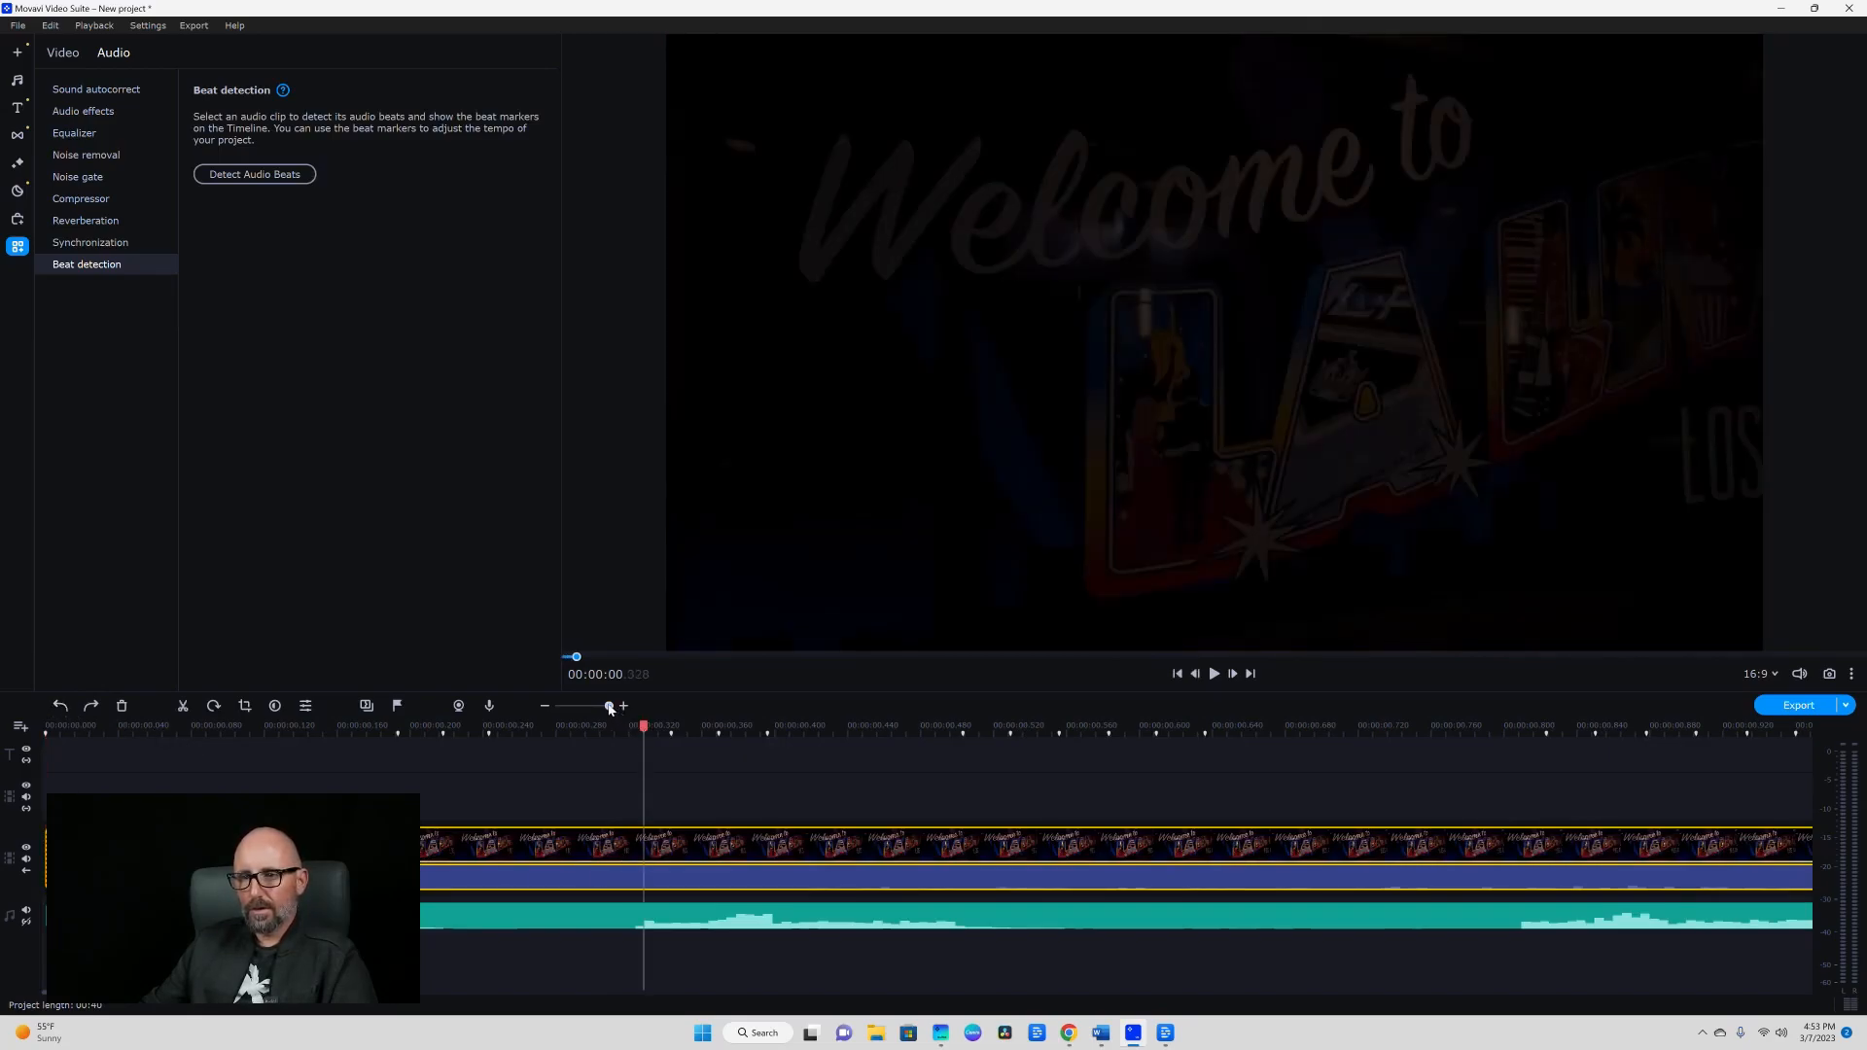
{"action": "left_click_drag", "start_coordinate": [610, 708], "coordinate": [605, 709]}
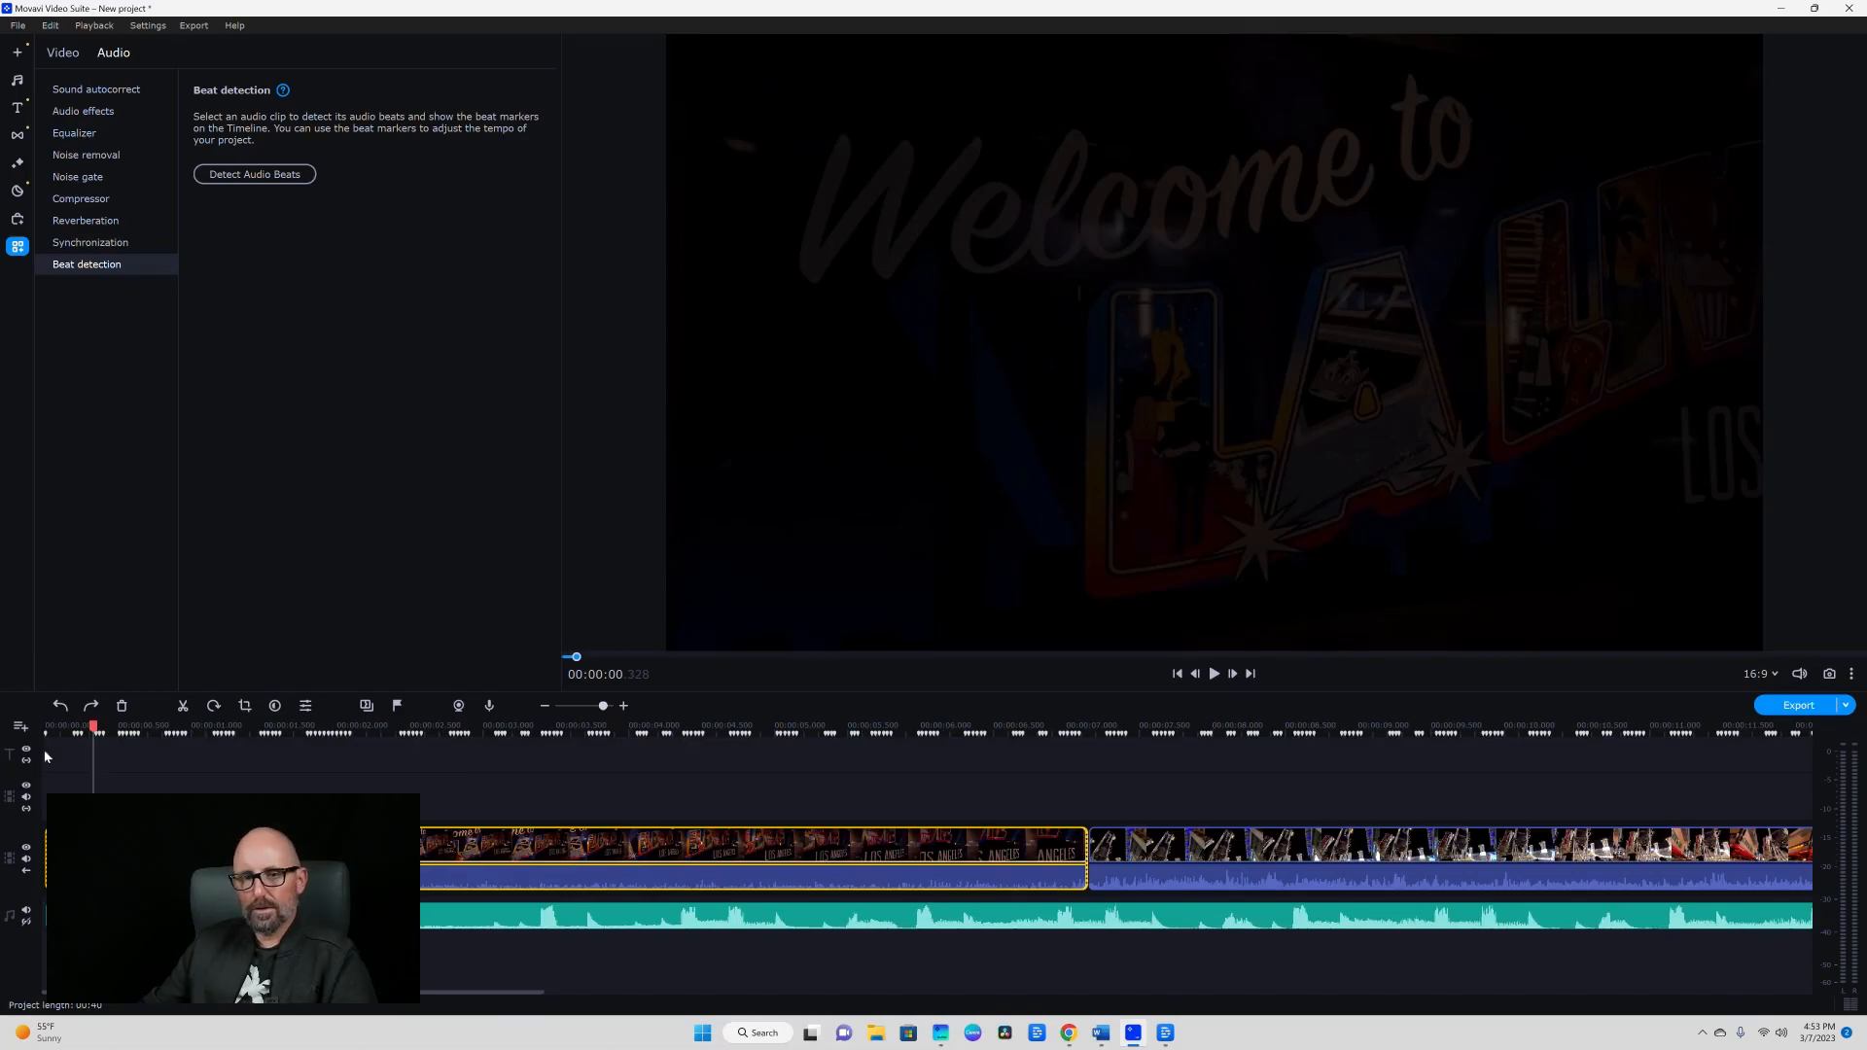
{"action": "left_click_drag", "start_coordinate": [94, 728], "coordinate": [46, 727]}
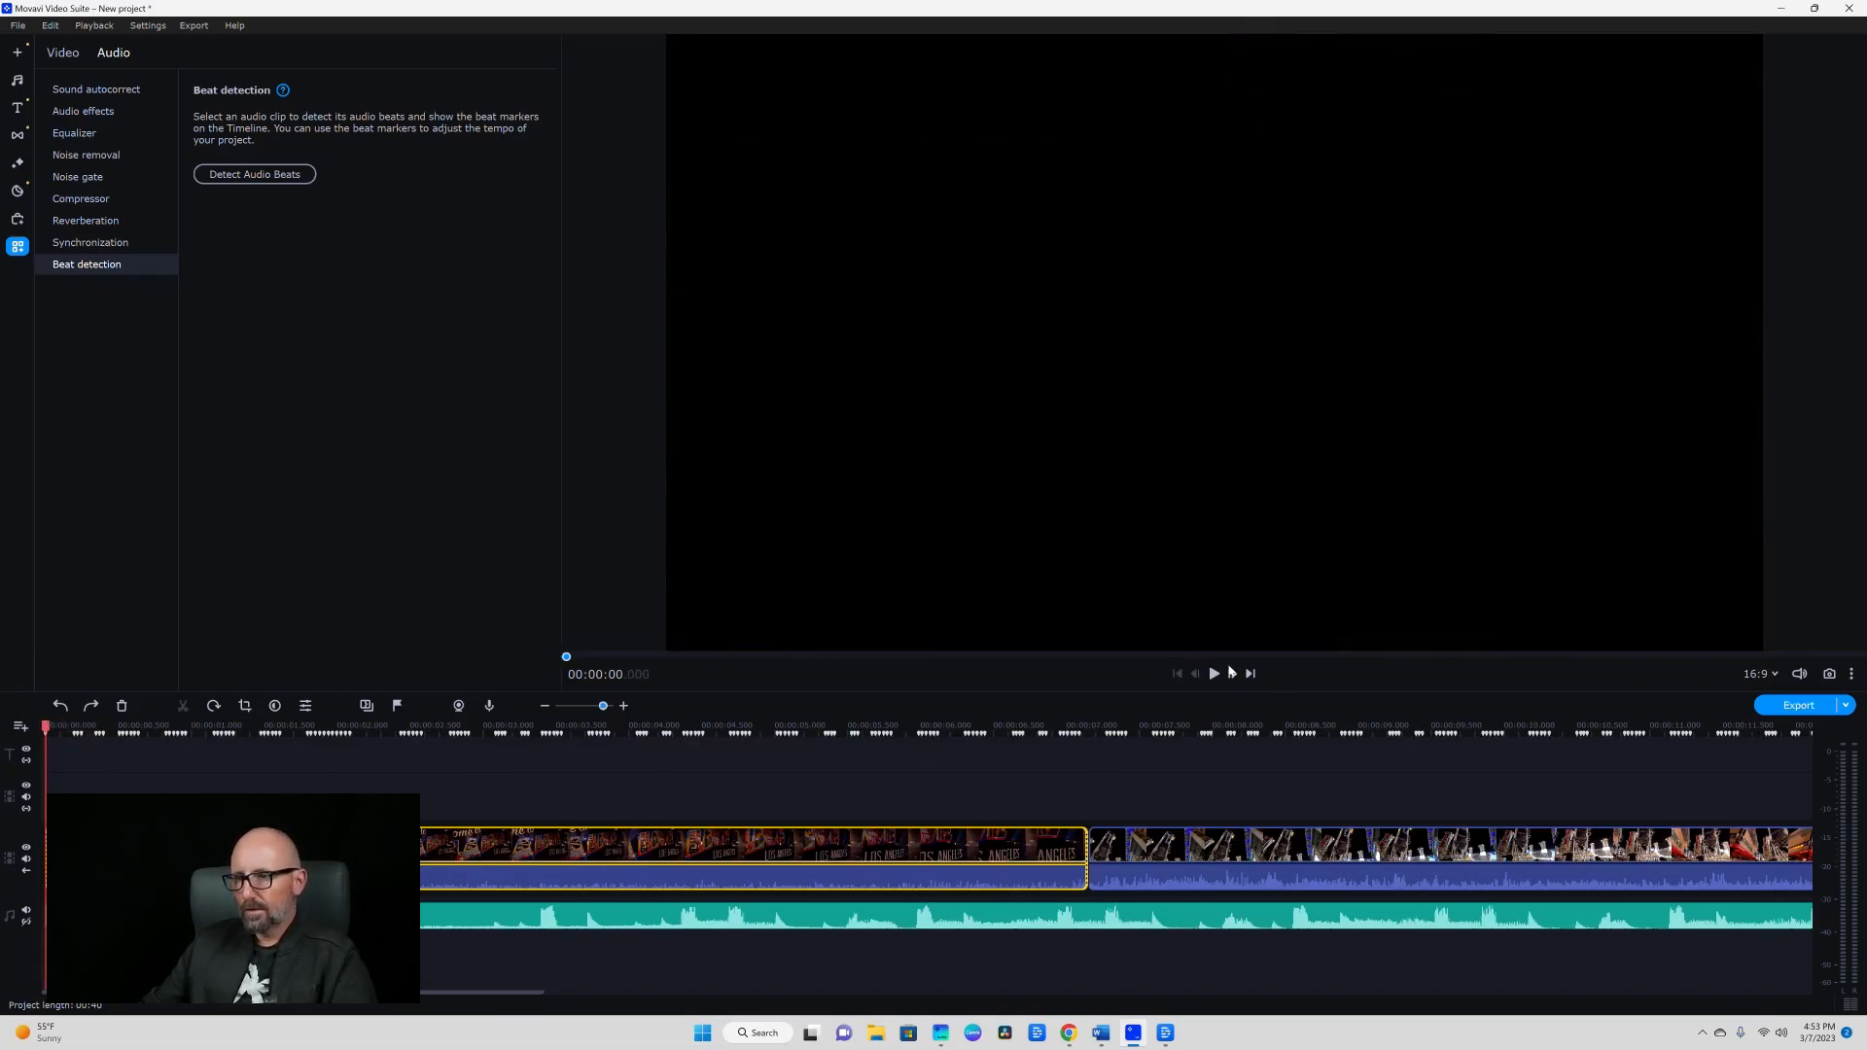
{"action": "left_click", "coordinate": [1213, 673]}
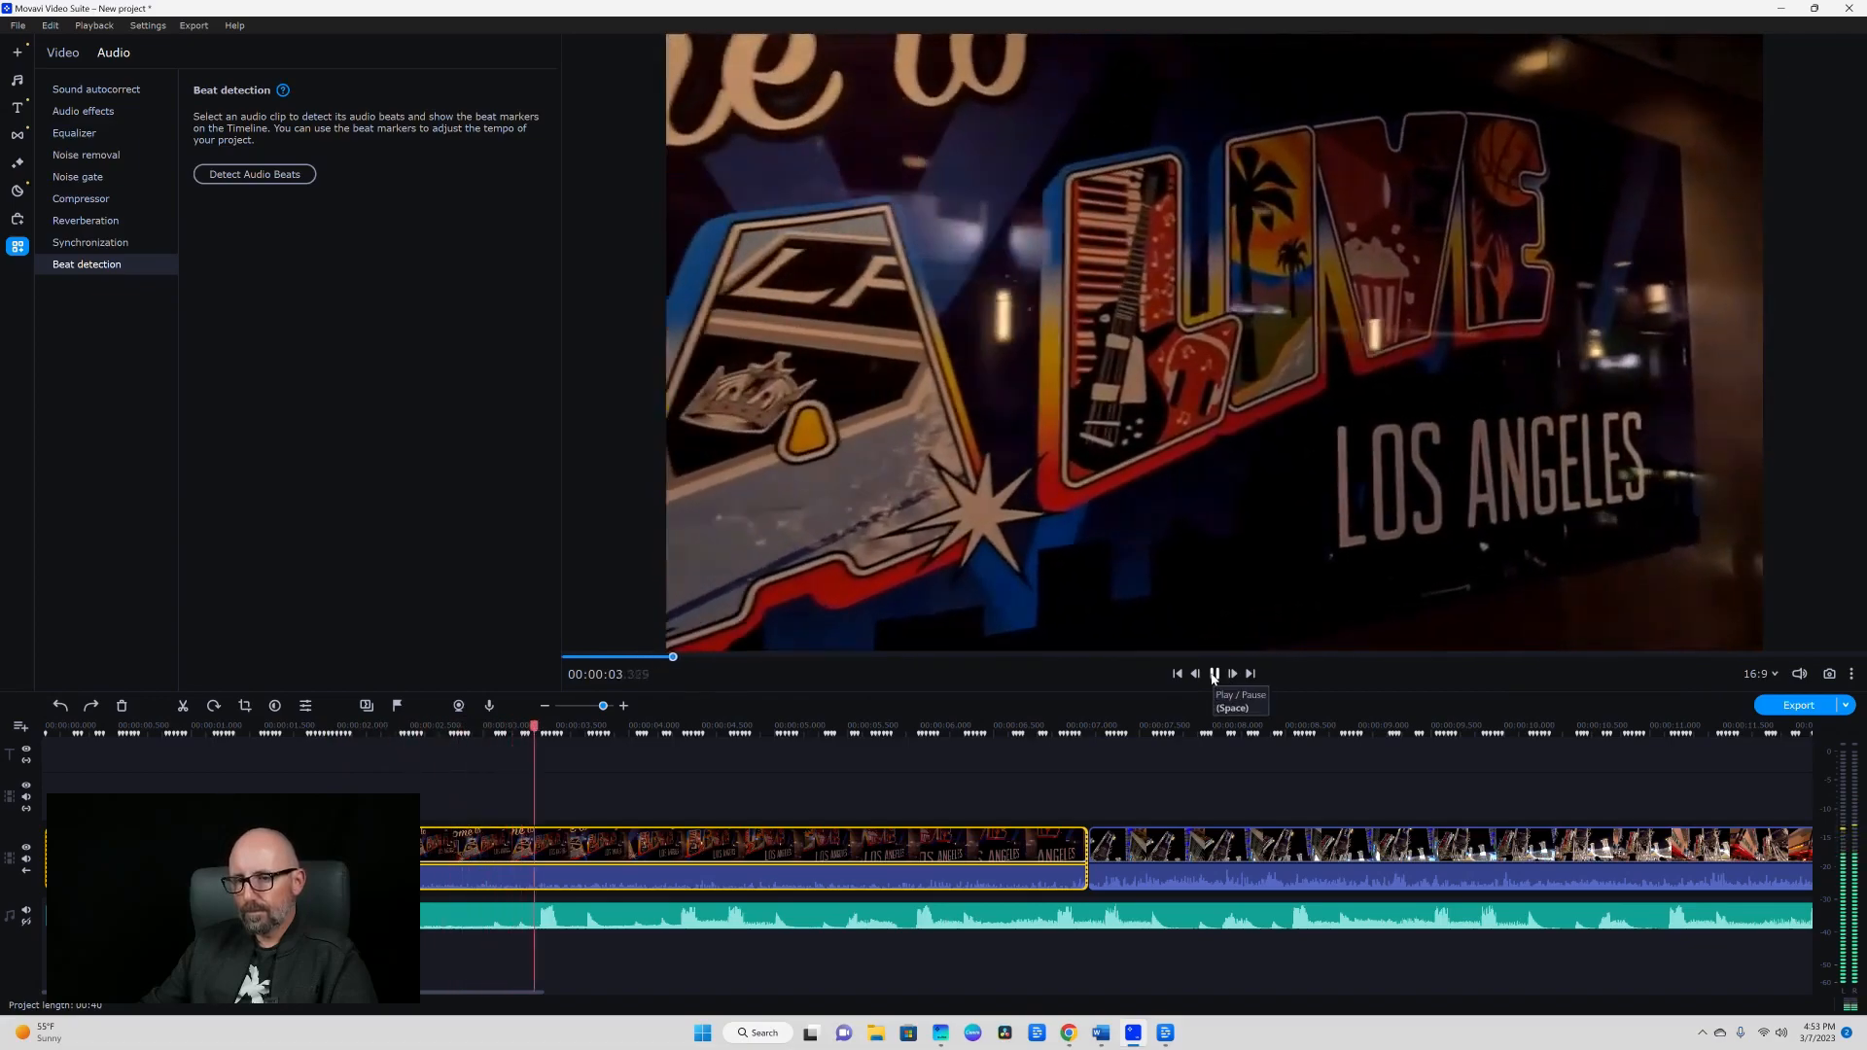
Trim the end of the opening LA Live clip to the beat marker at about 4.37 seconds.
{"action": "left_click", "coordinate": [1214, 674]}
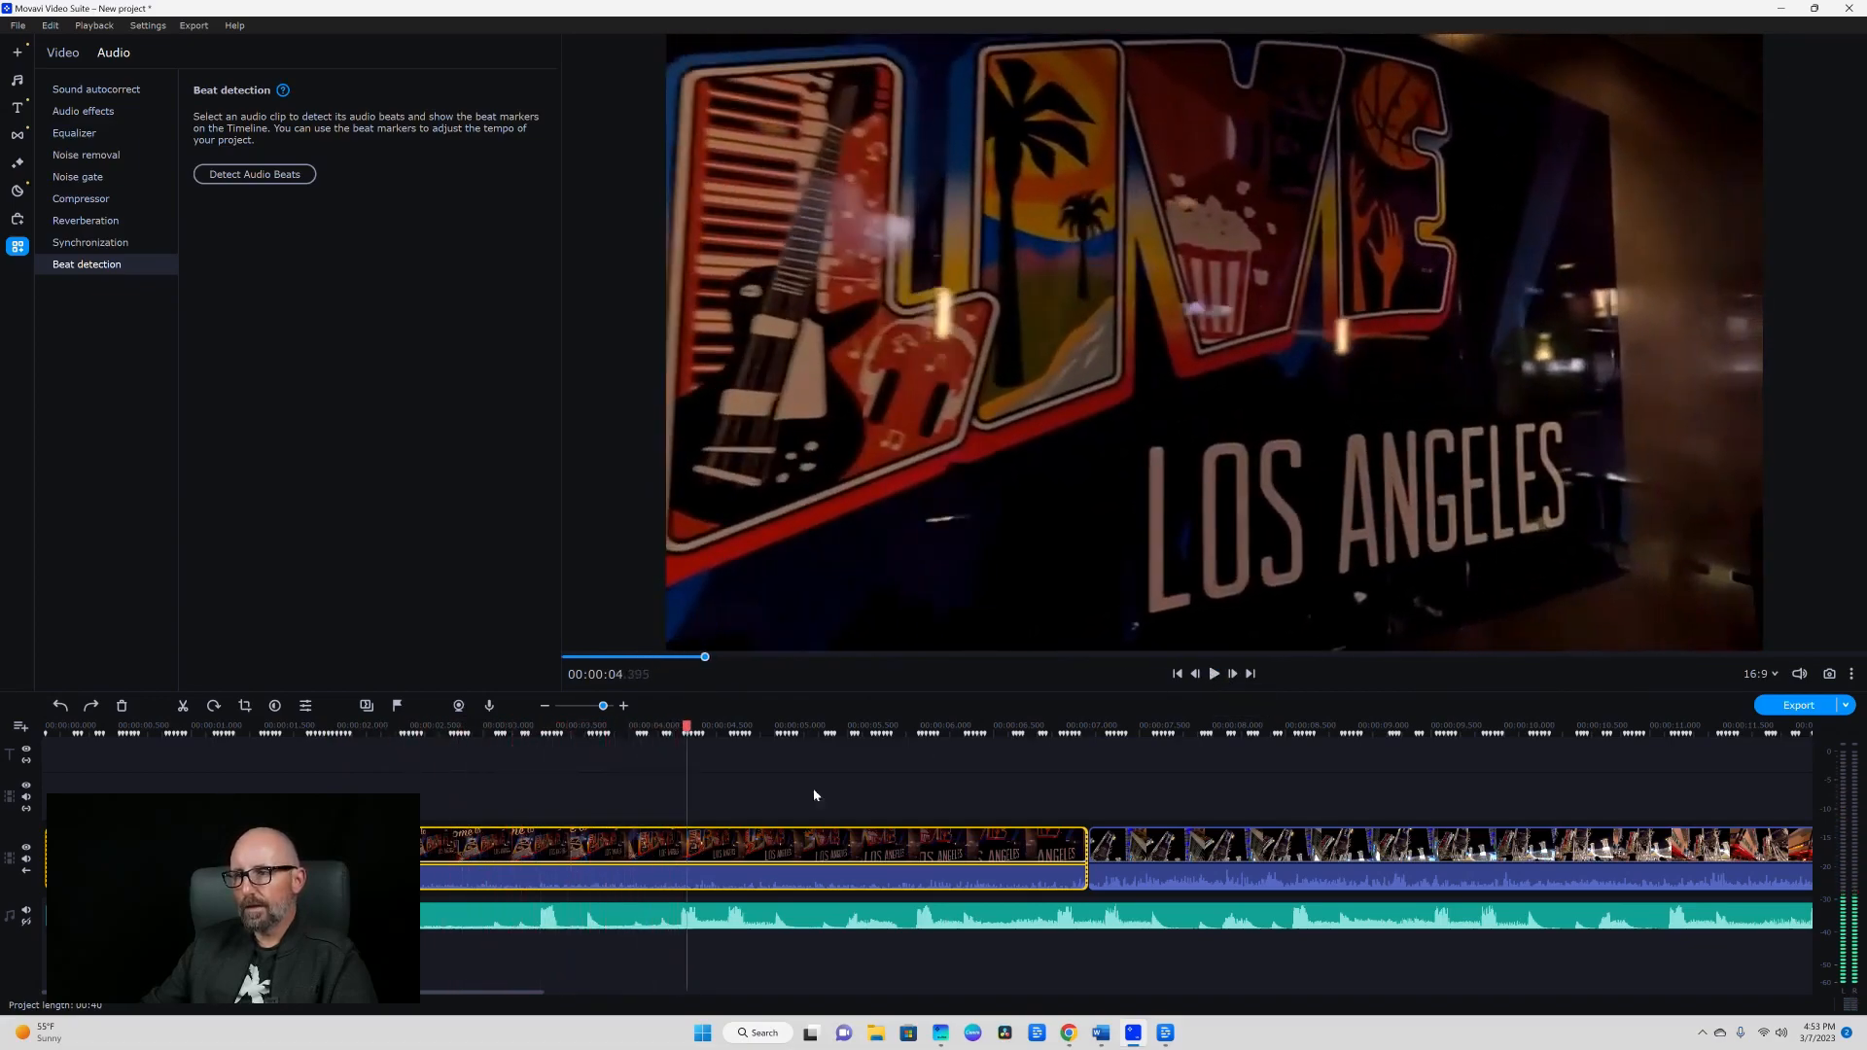
{"action": "left_click_drag", "start_coordinate": [686, 732], "coordinate": [682, 733]}
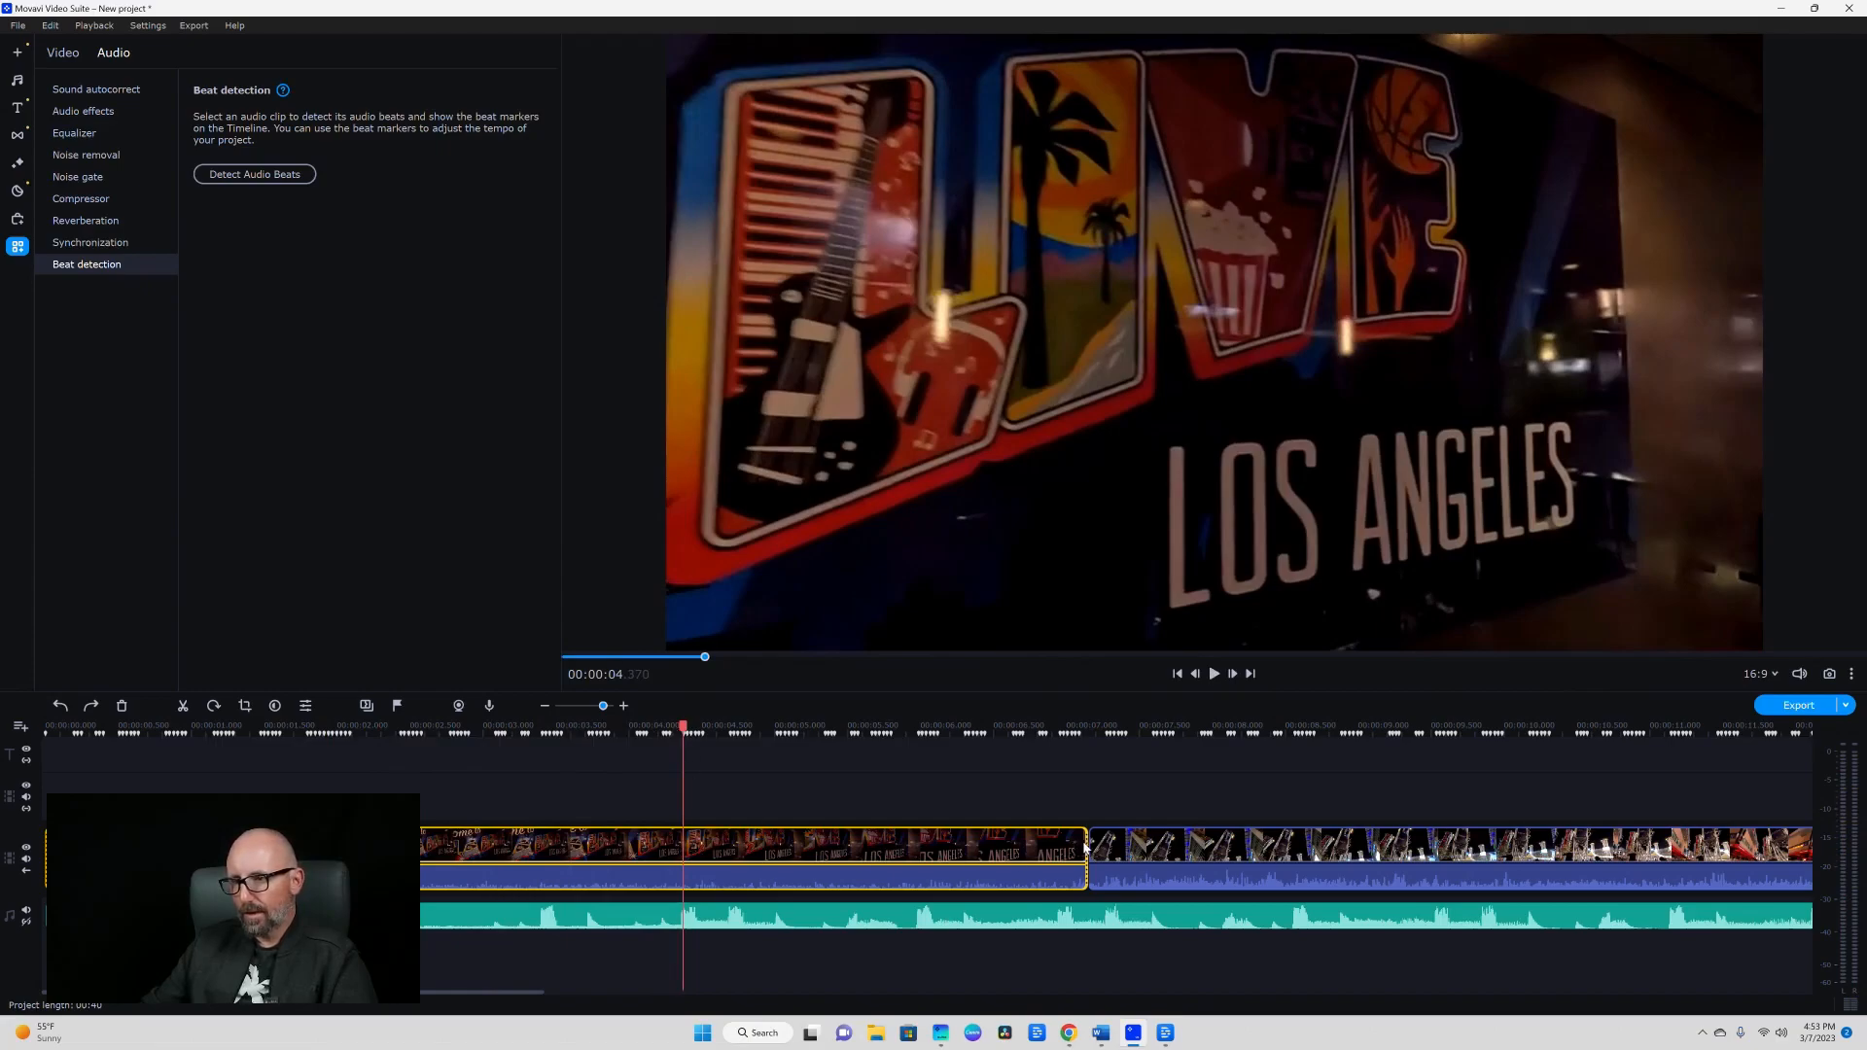
{"action": "left_click_drag", "start_coordinate": [1084, 842], "coordinate": [675, 795]}
Play the timeline from the start past the cut between the first and second clips.
{"action": "left_click_drag", "start_coordinate": [688, 730], "coordinate": [3, 747]}
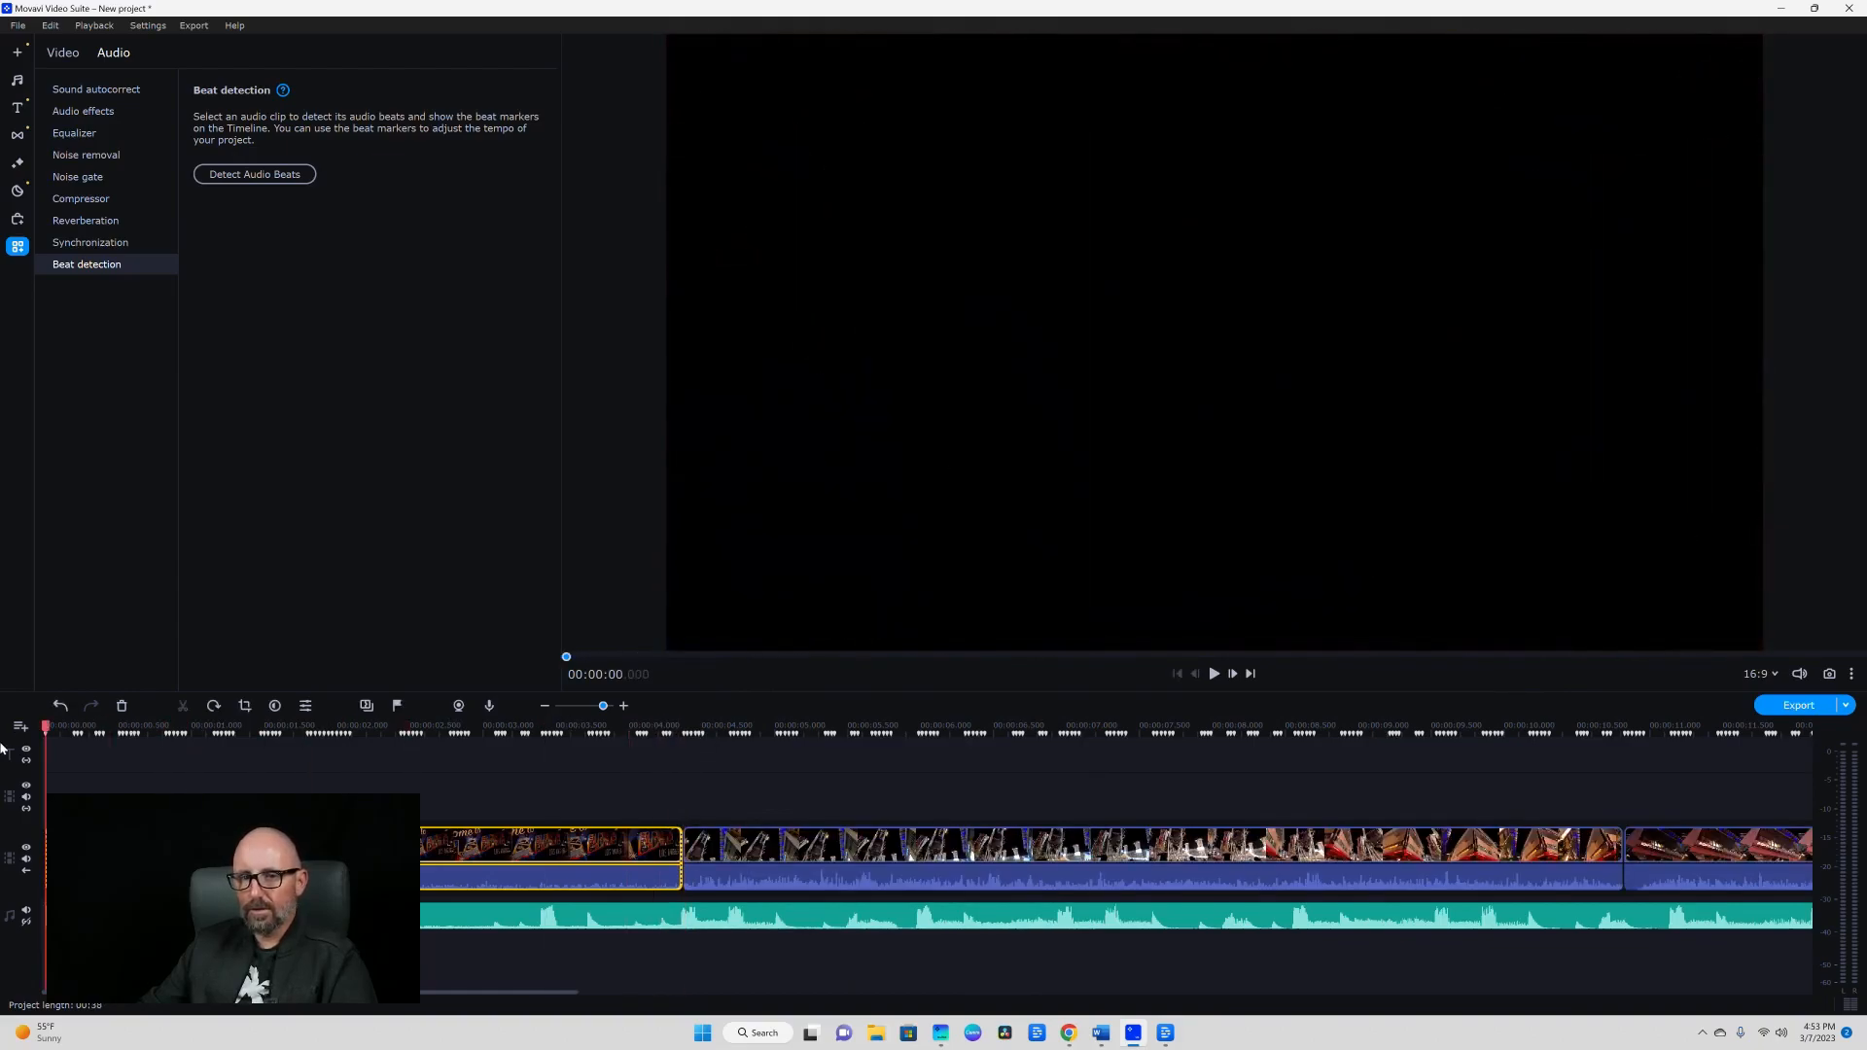
{"action": "left_click", "coordinate": [1216, 674]}
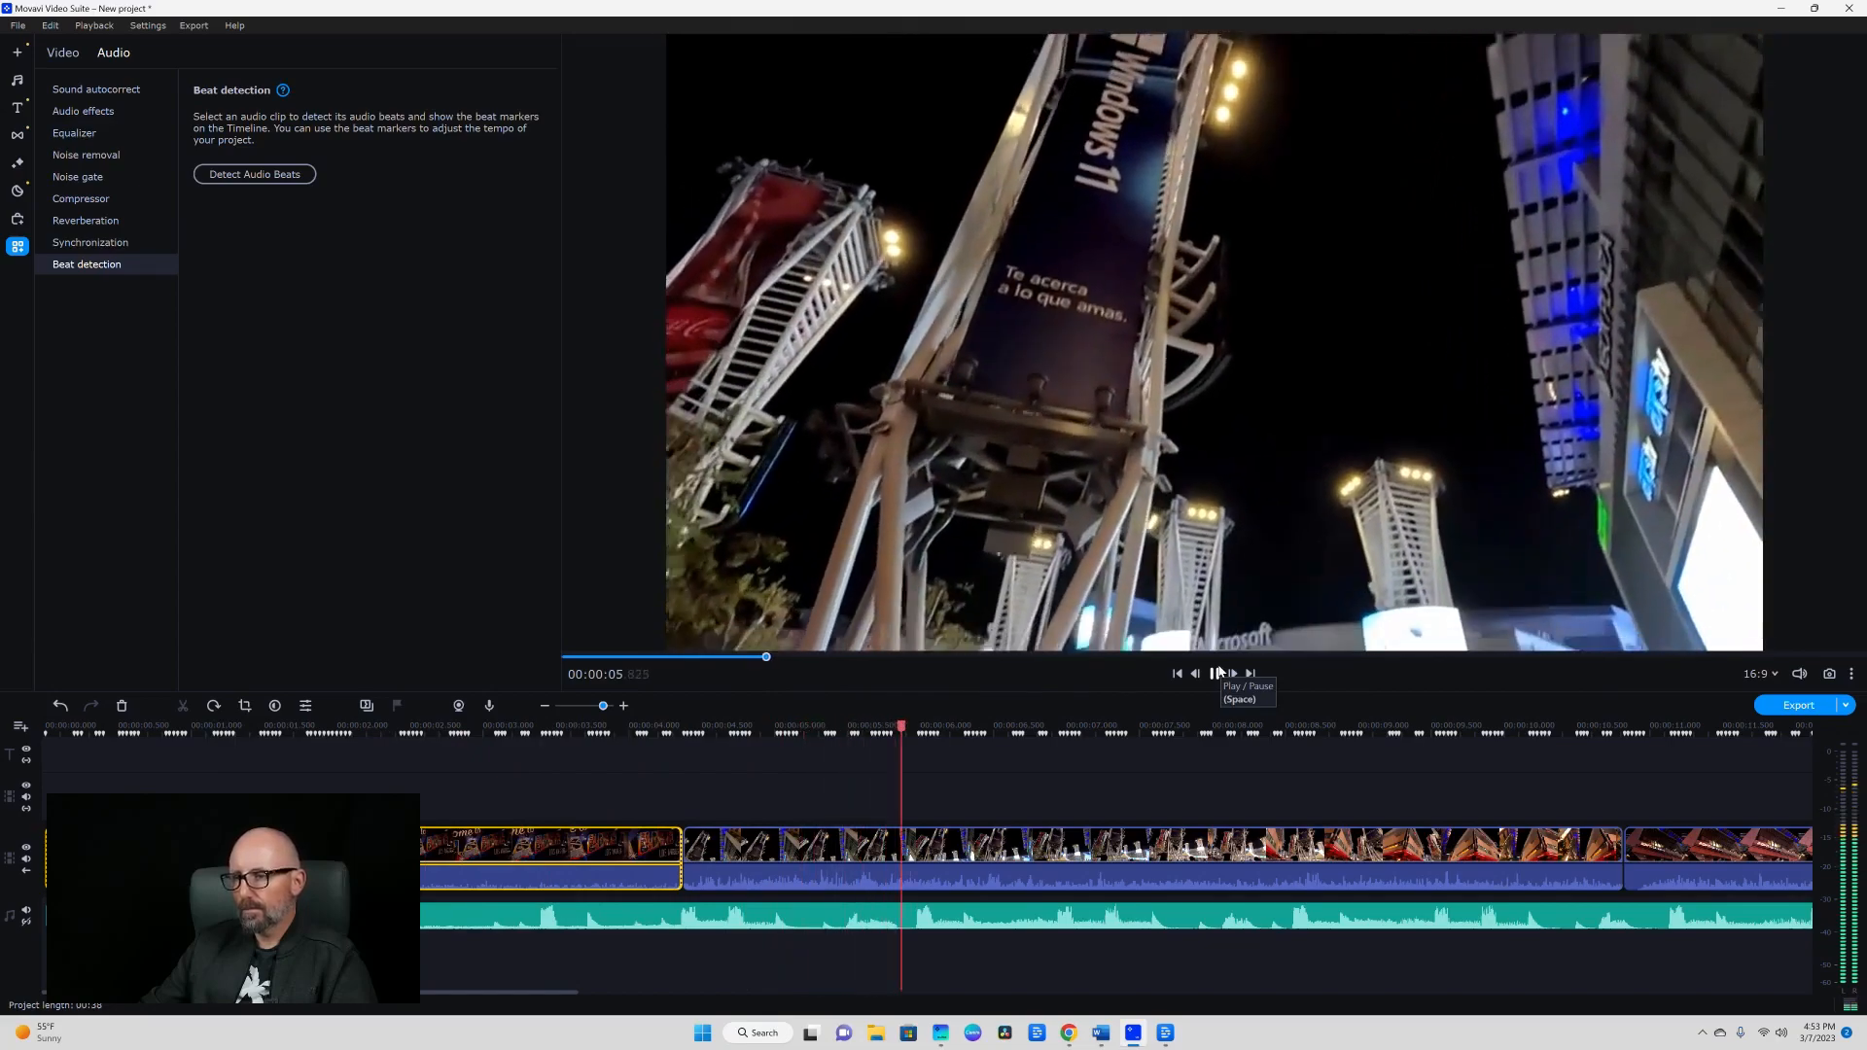
{"action": "left_click", "coordinate": [1216, 673]}
Trim about one second off the start of the second clip and replay the first cut up to the following beats.
{"action": "left_click", "coordinate": [704, 846]}
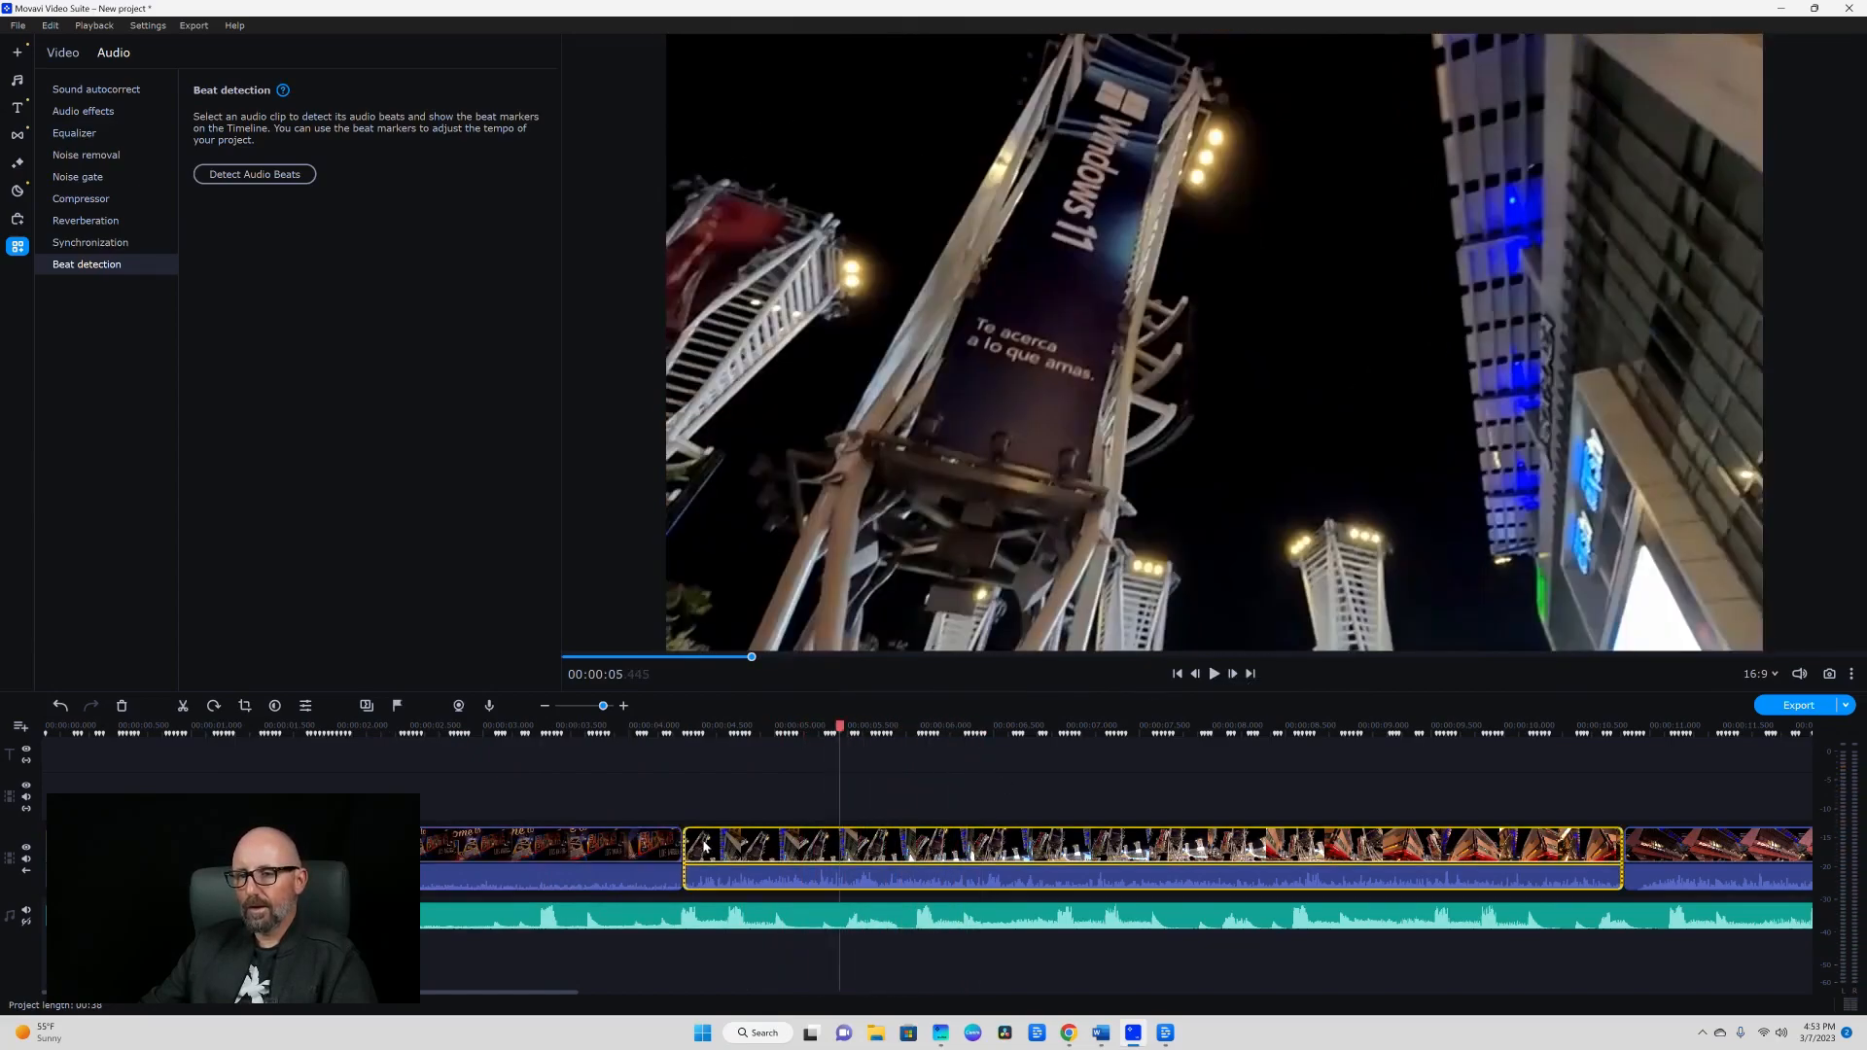
{"action": "left_click_drag", "start_coordinate": [688, 842], "coordinate": [832, 843]}
{"action": "left_click_drag", "start_coordinate": [693, 730], "coordinate": [468, 745]}
{"action": "left_click", "coordinate": [1211, 675]}
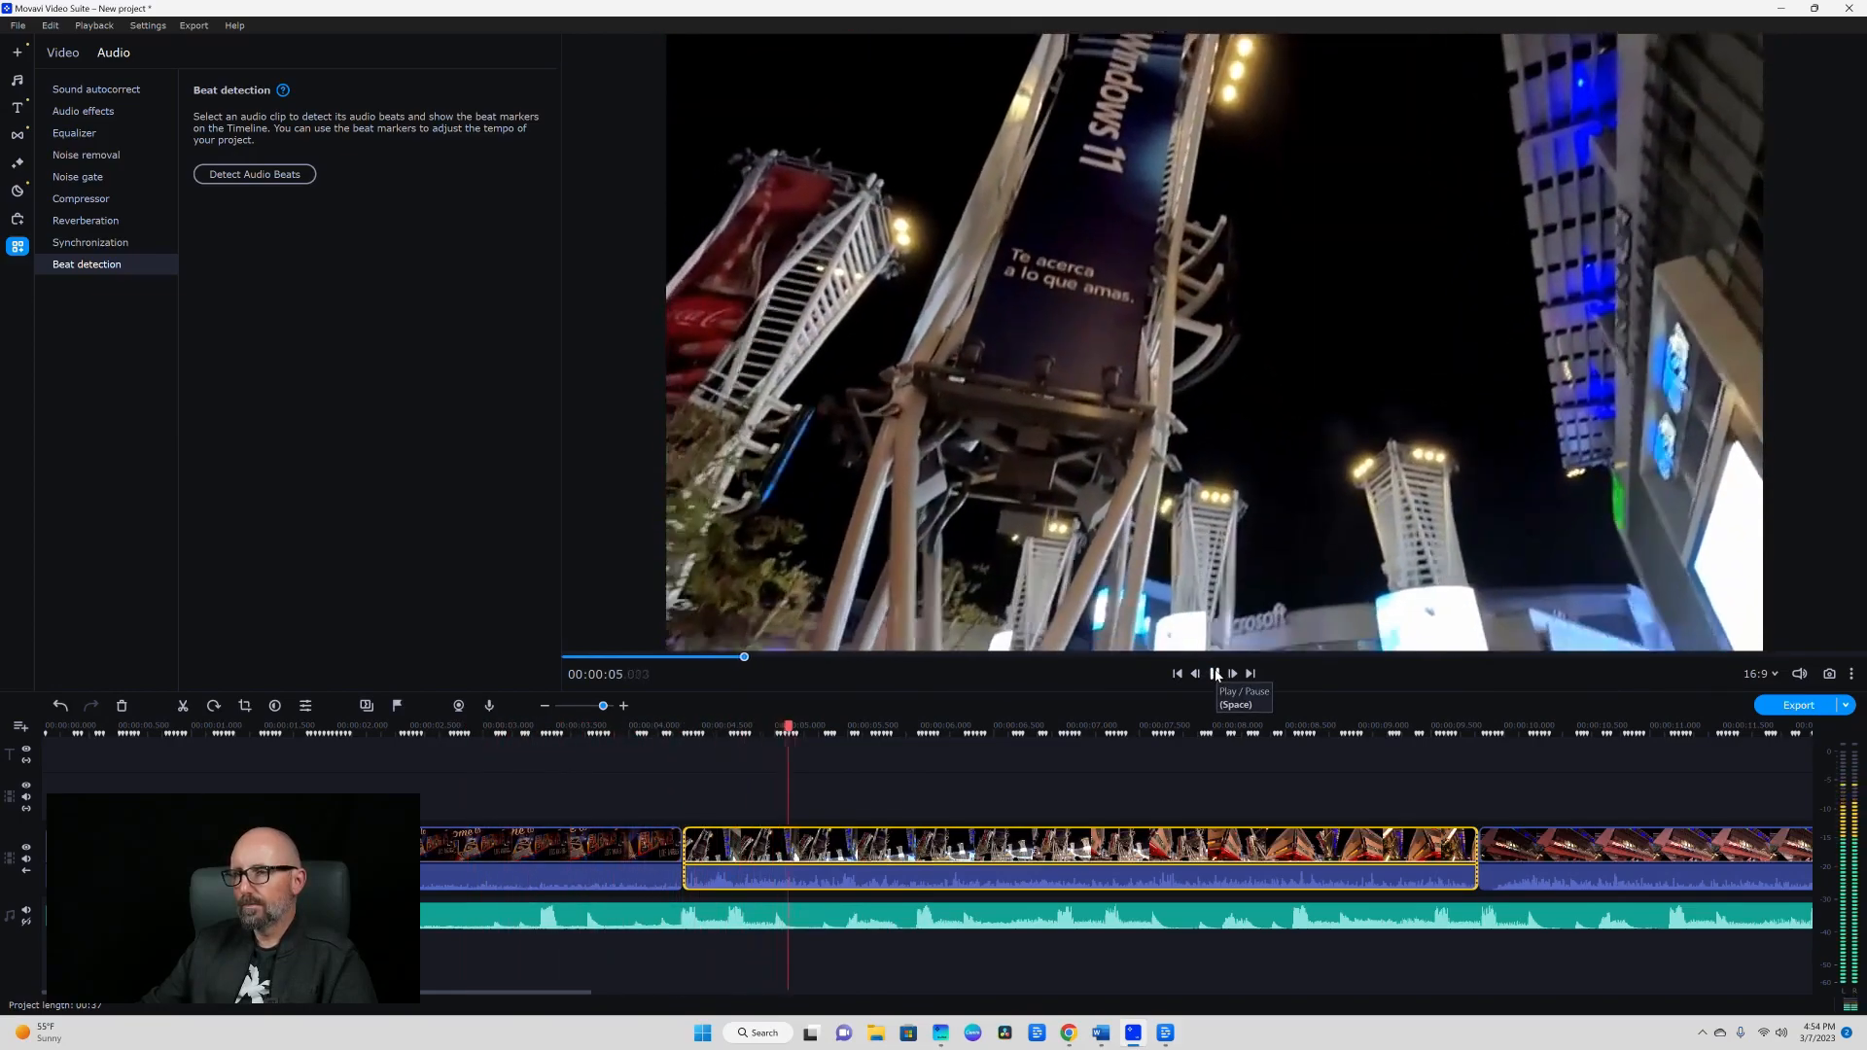
{"action": "left_click", "coordinate": [1216, 675]}
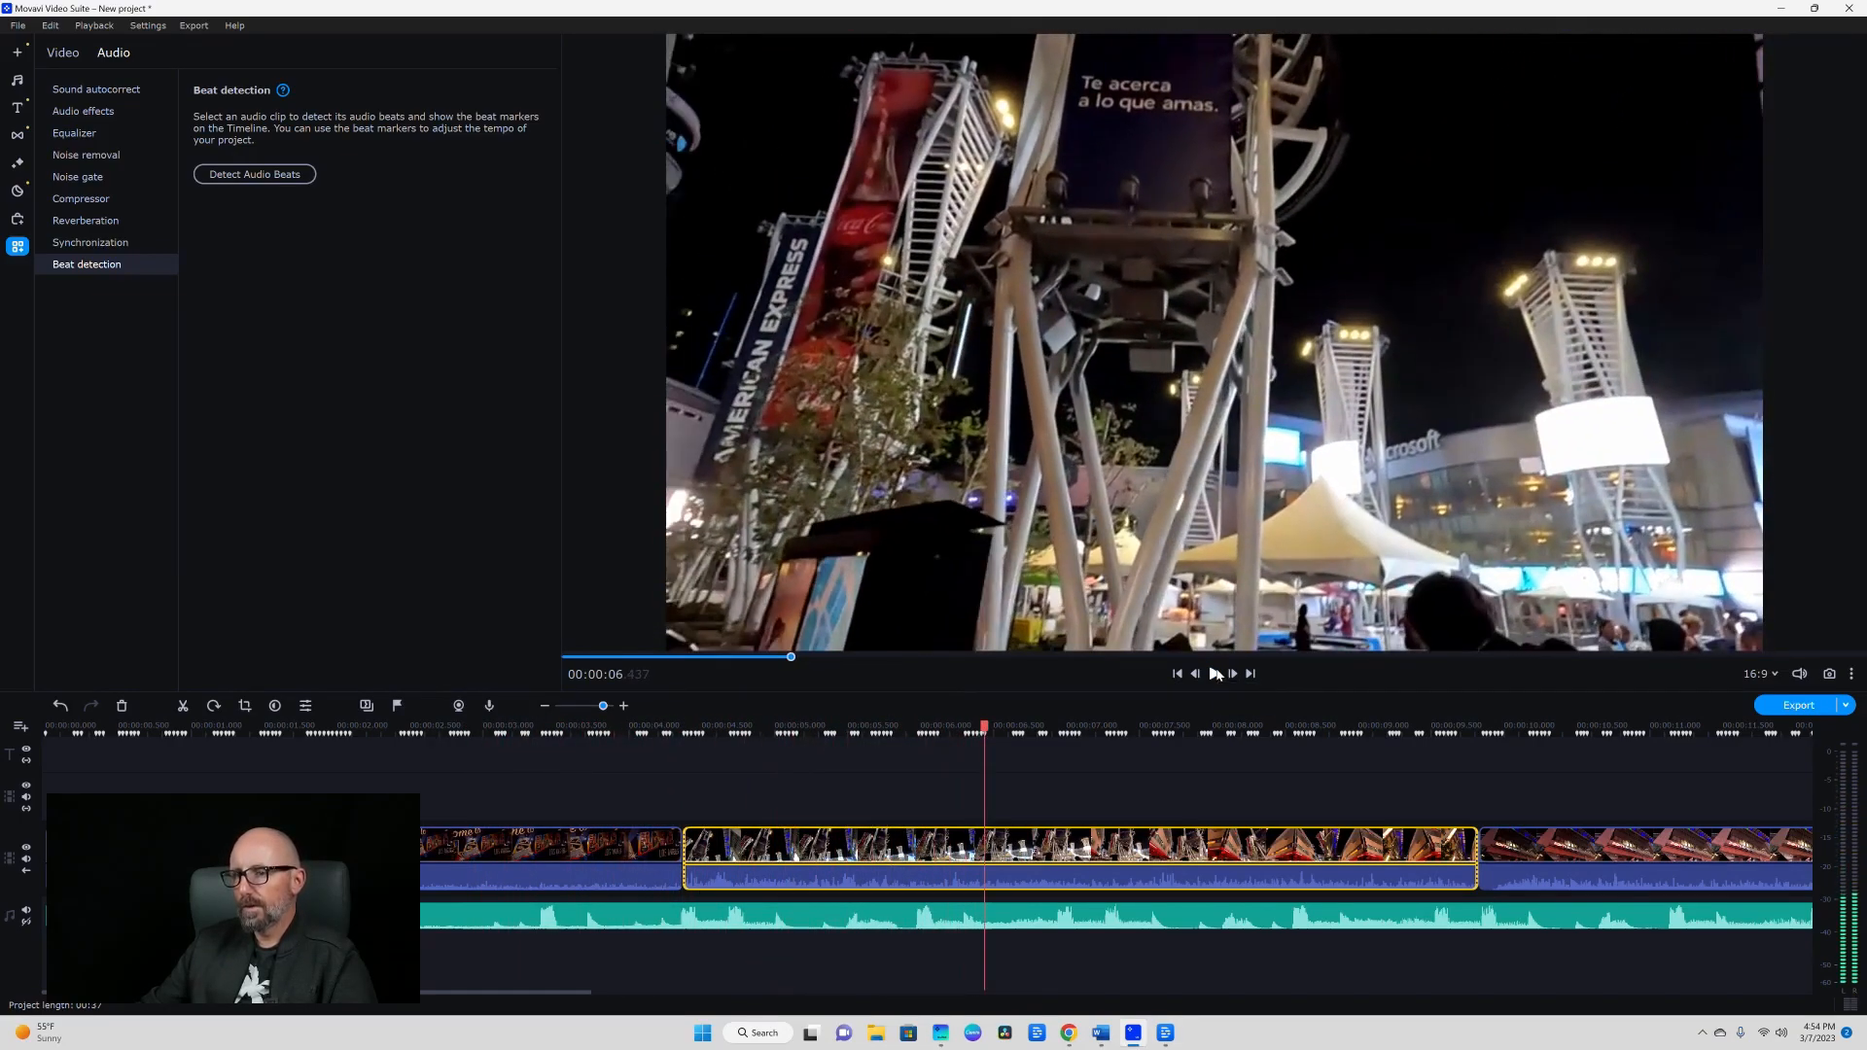
Split the second clip at the 5.98-second beat marker and trim about two seconds off the start of the remaining piece.
{"action": "left_click_drag", "start_coordinate": [983, 727], "coordinate": [917, 732]}
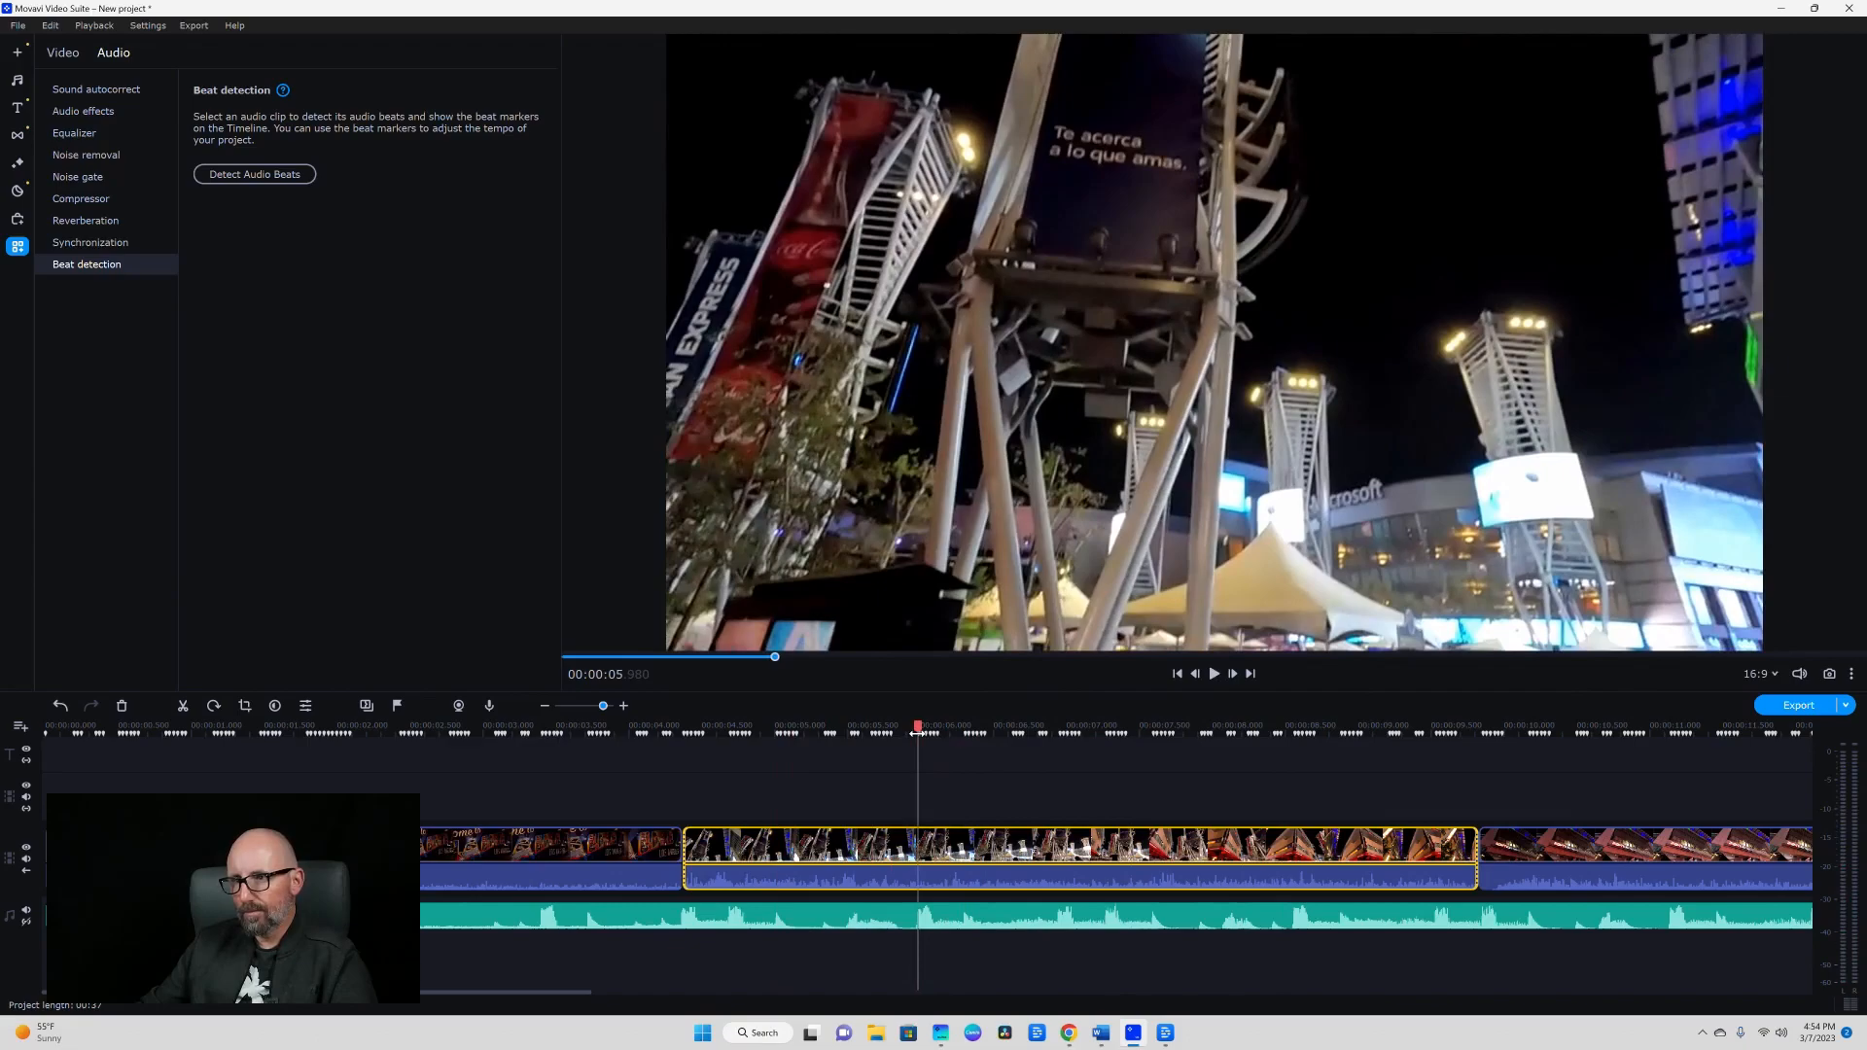
{"action": "left_click", "coordinate": [182, 705]}
{"action": "left_click", "coordinate": [1033, 860]}
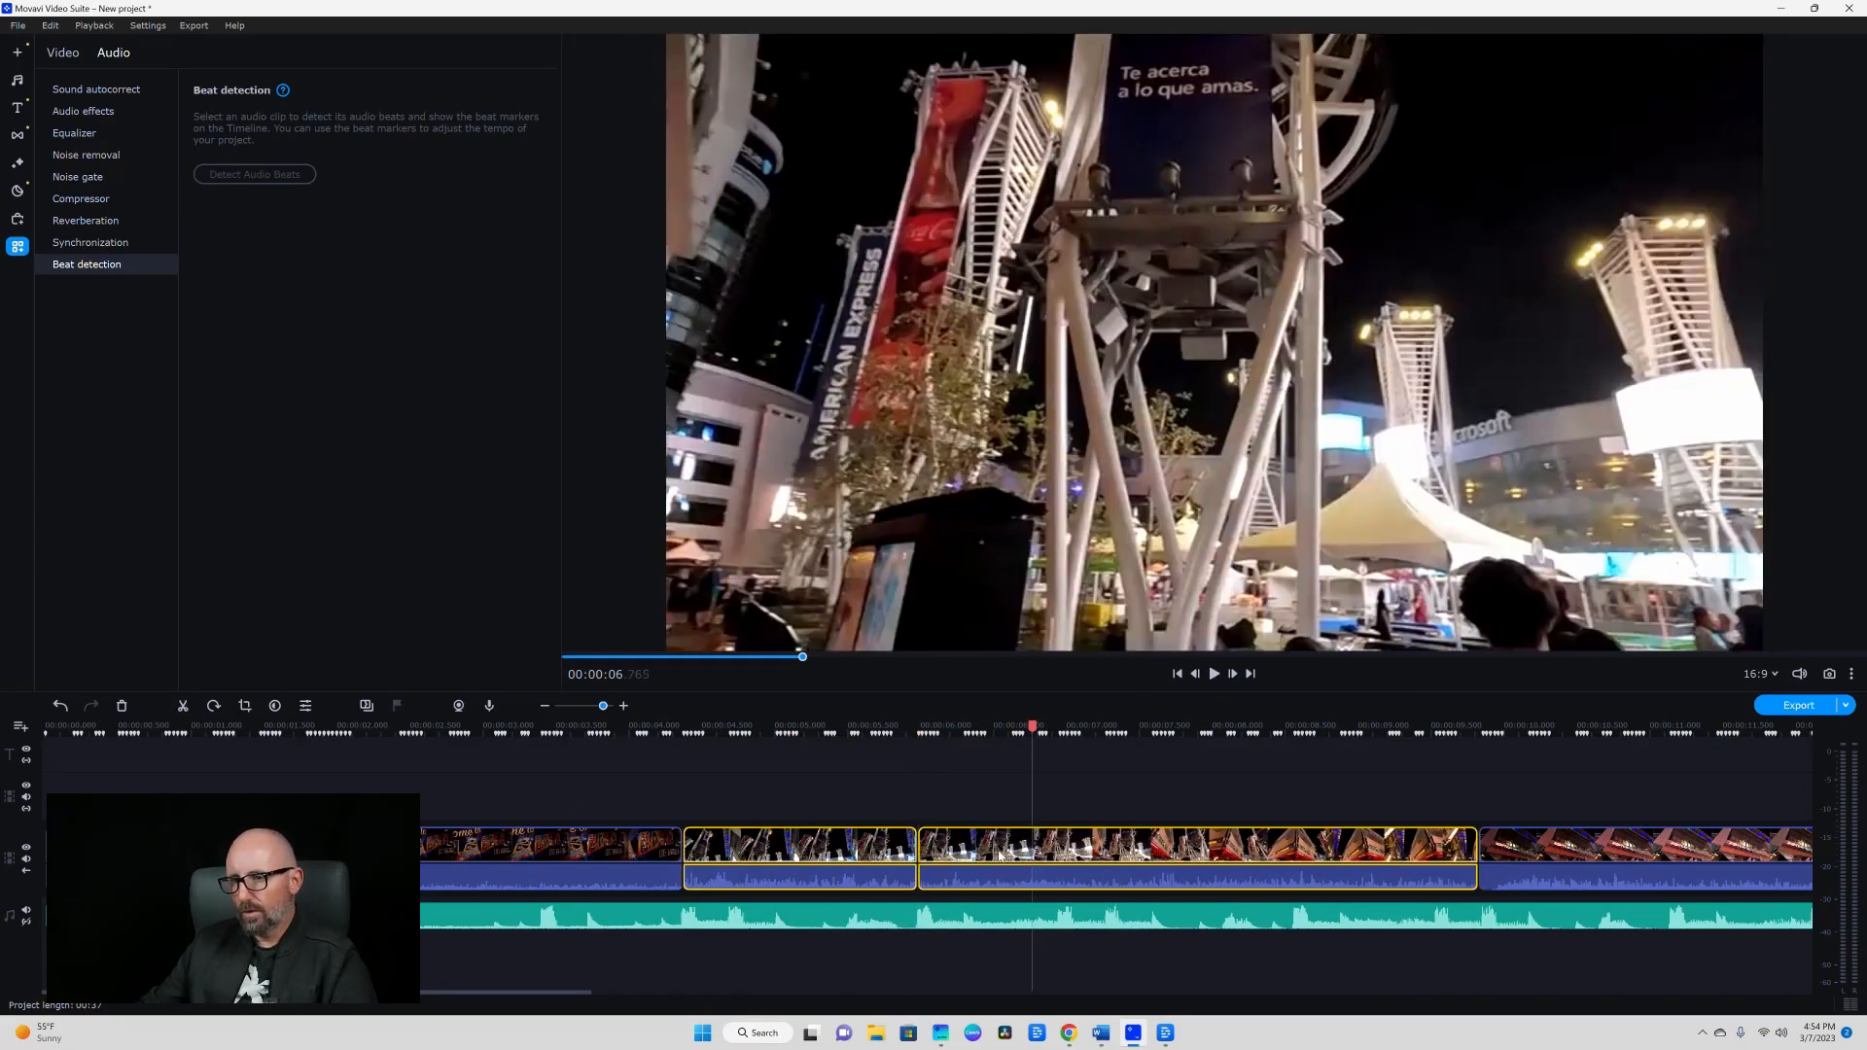
{"action": "left_click", "coordinate": [989, 856]}
{"action": "left_click_drag", "start_coordinate": [922, 844], "coordinate": [1264, 834]}
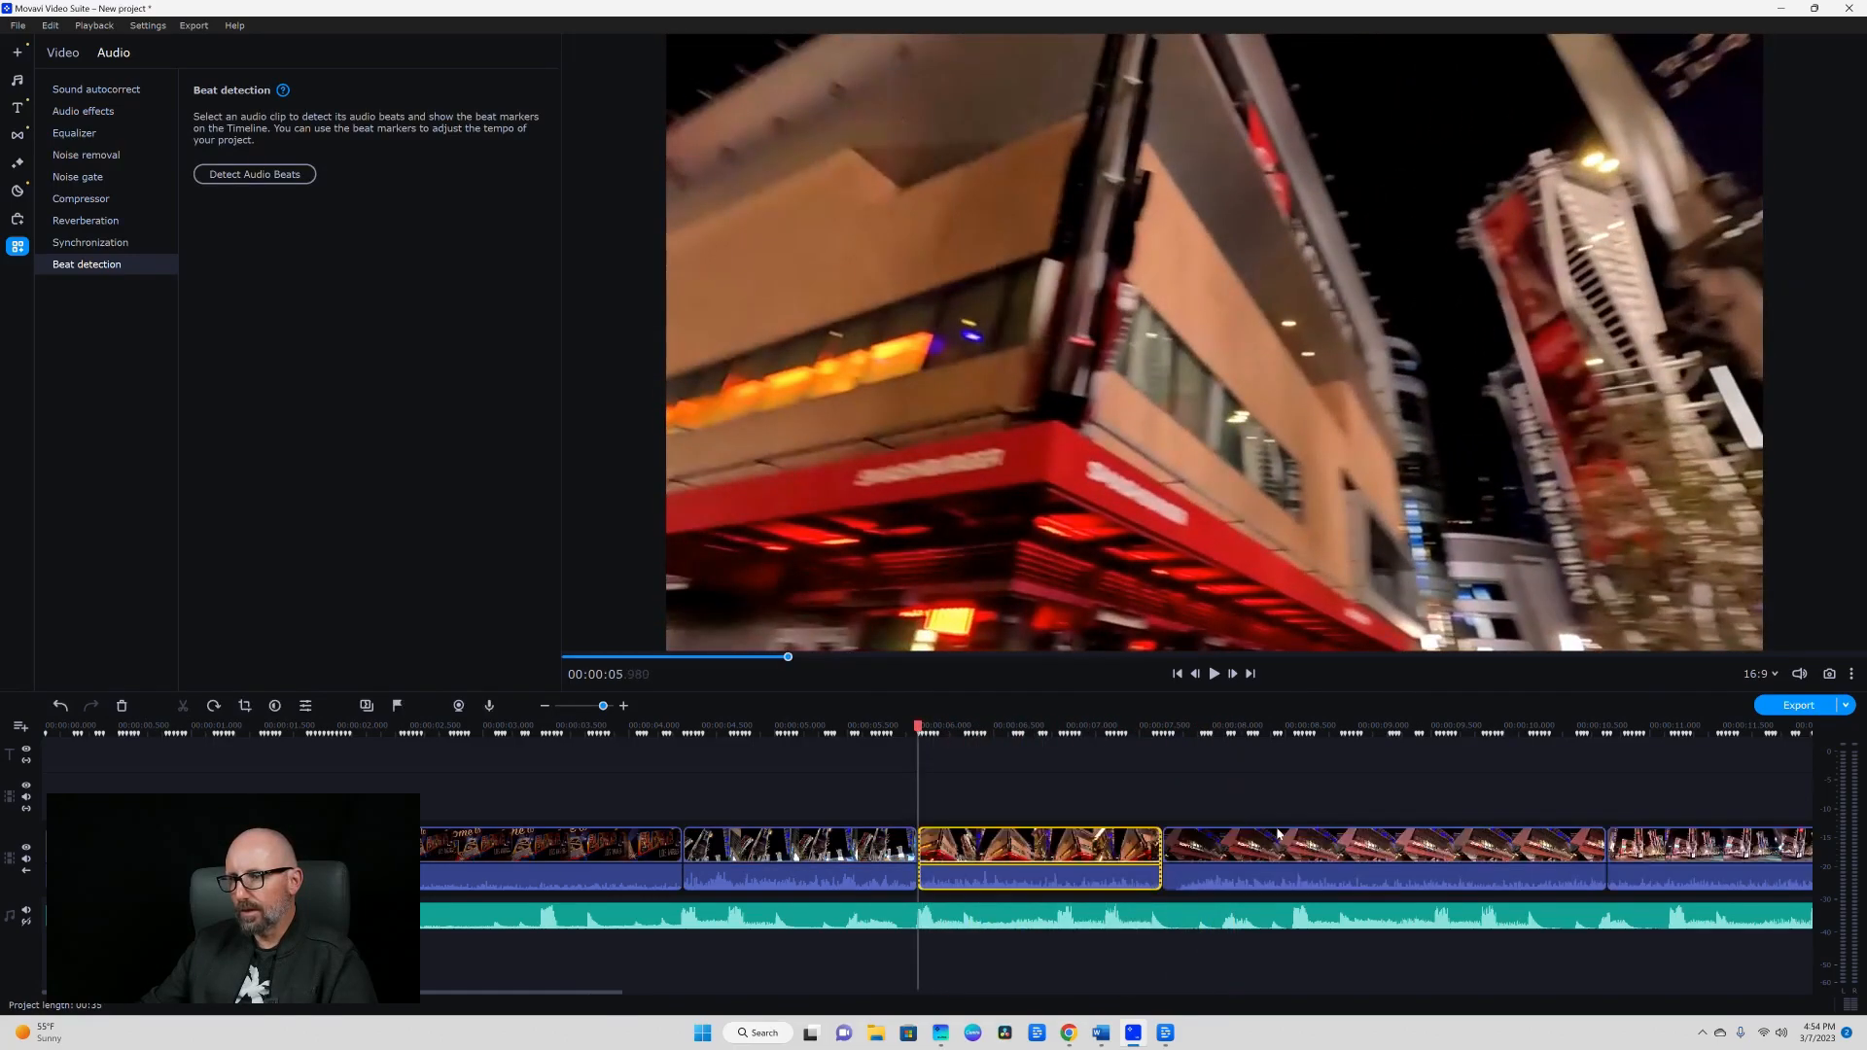
Play through to the next strong beat and trim the end of the Smashburger clip to about 7.59 seconds.
{"action": "left_click", "coordinate": [504, 844]}
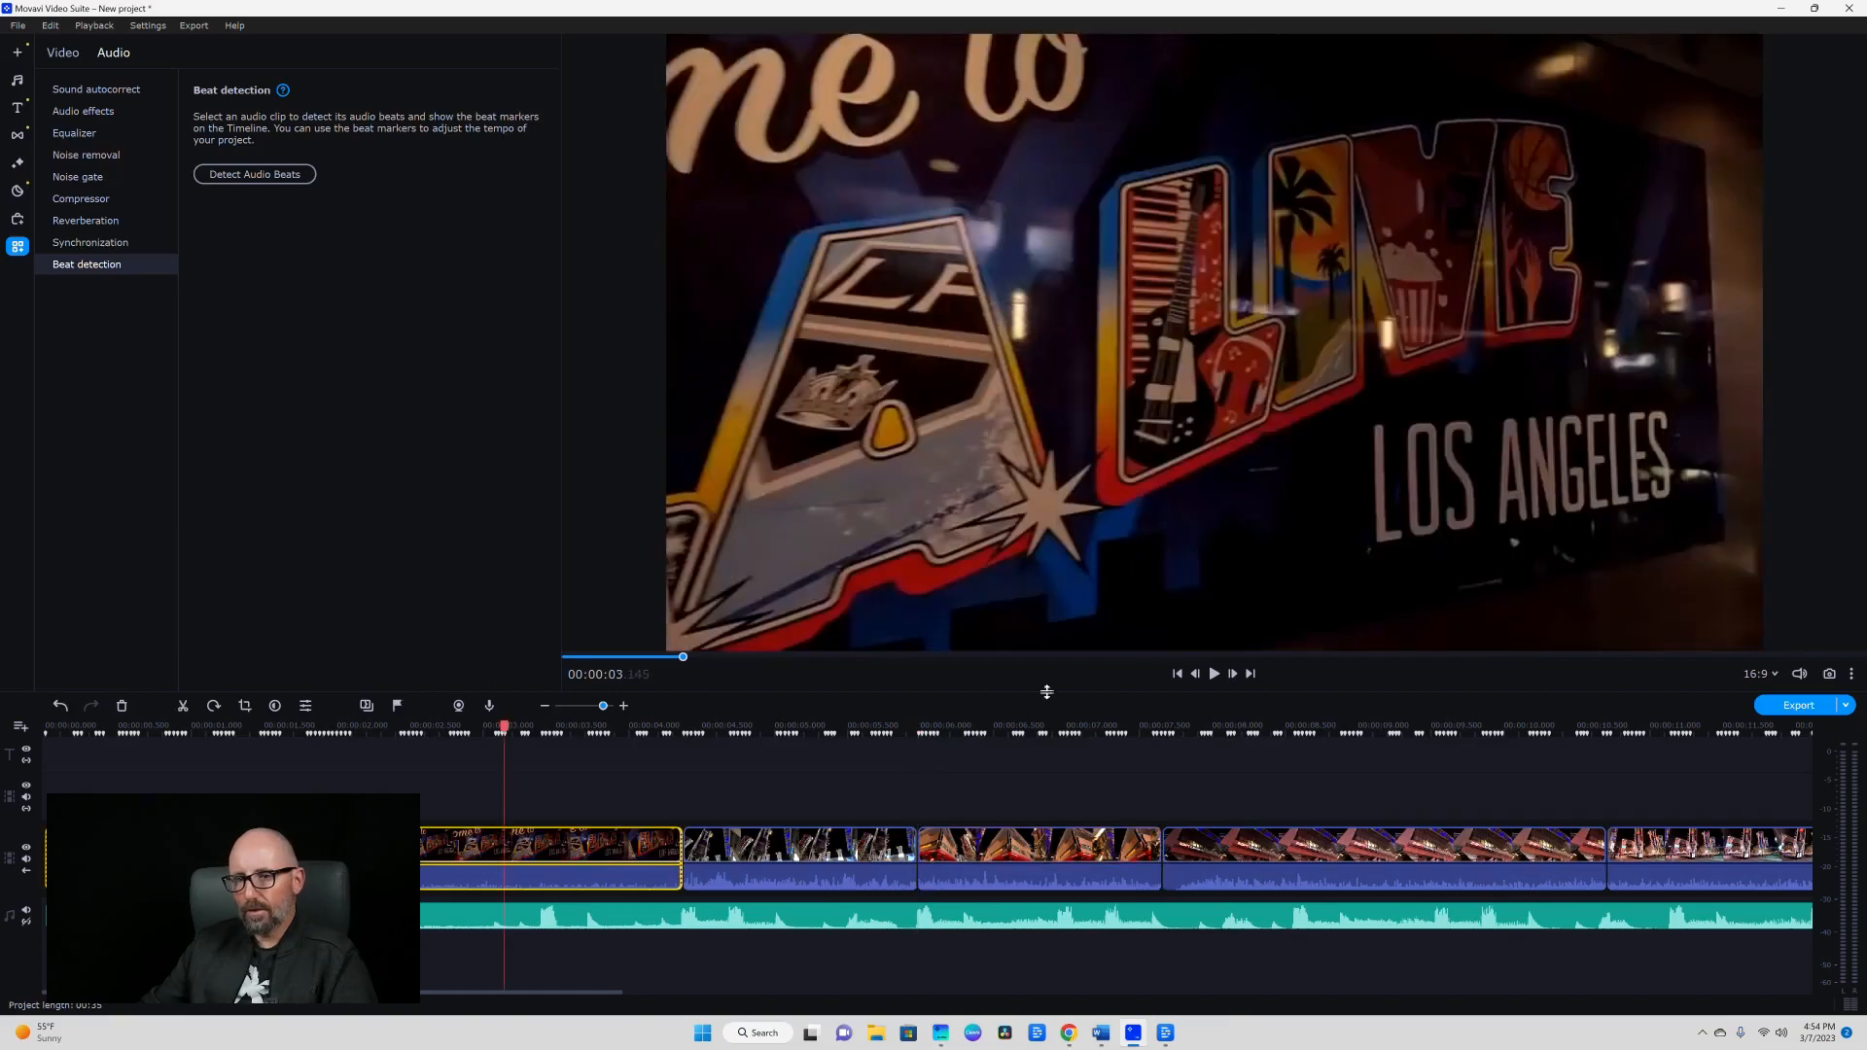
{"action": "left_click", "coordinate": [1222, 677]}
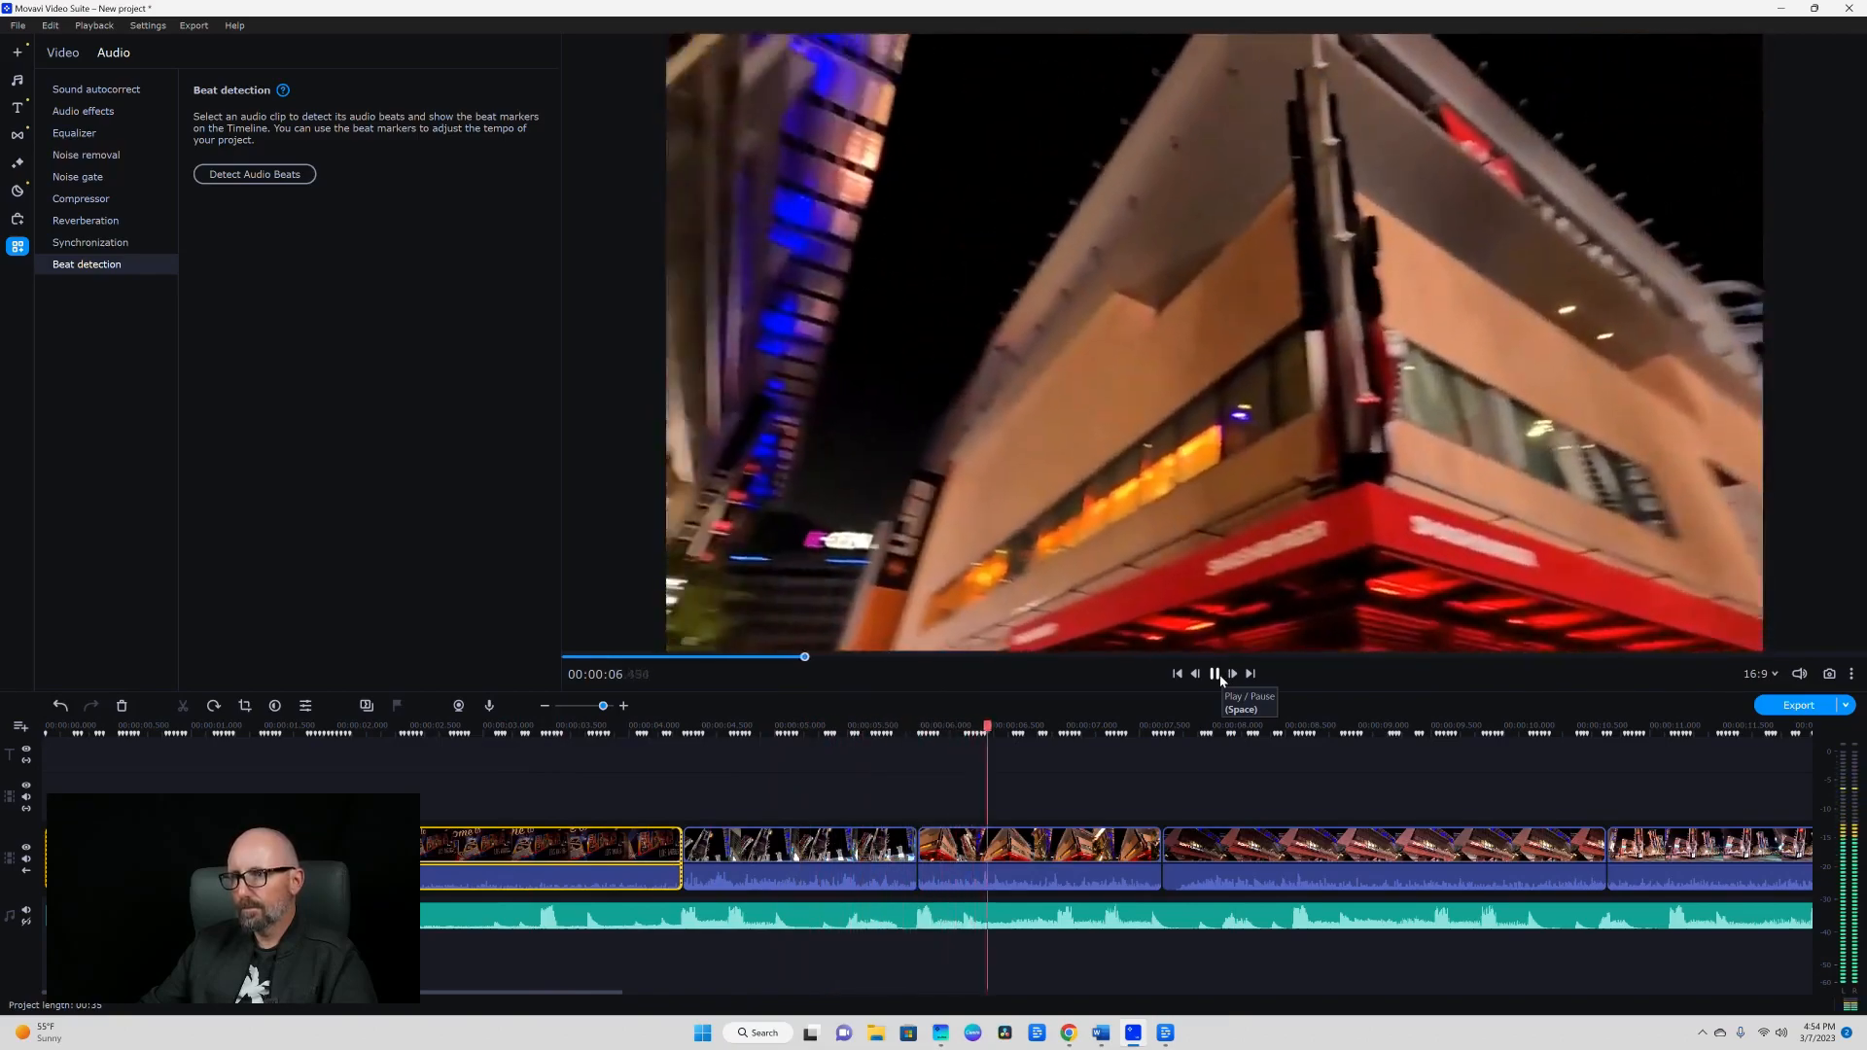
{"action": "left_click", "coordinate": [1222, 678]}
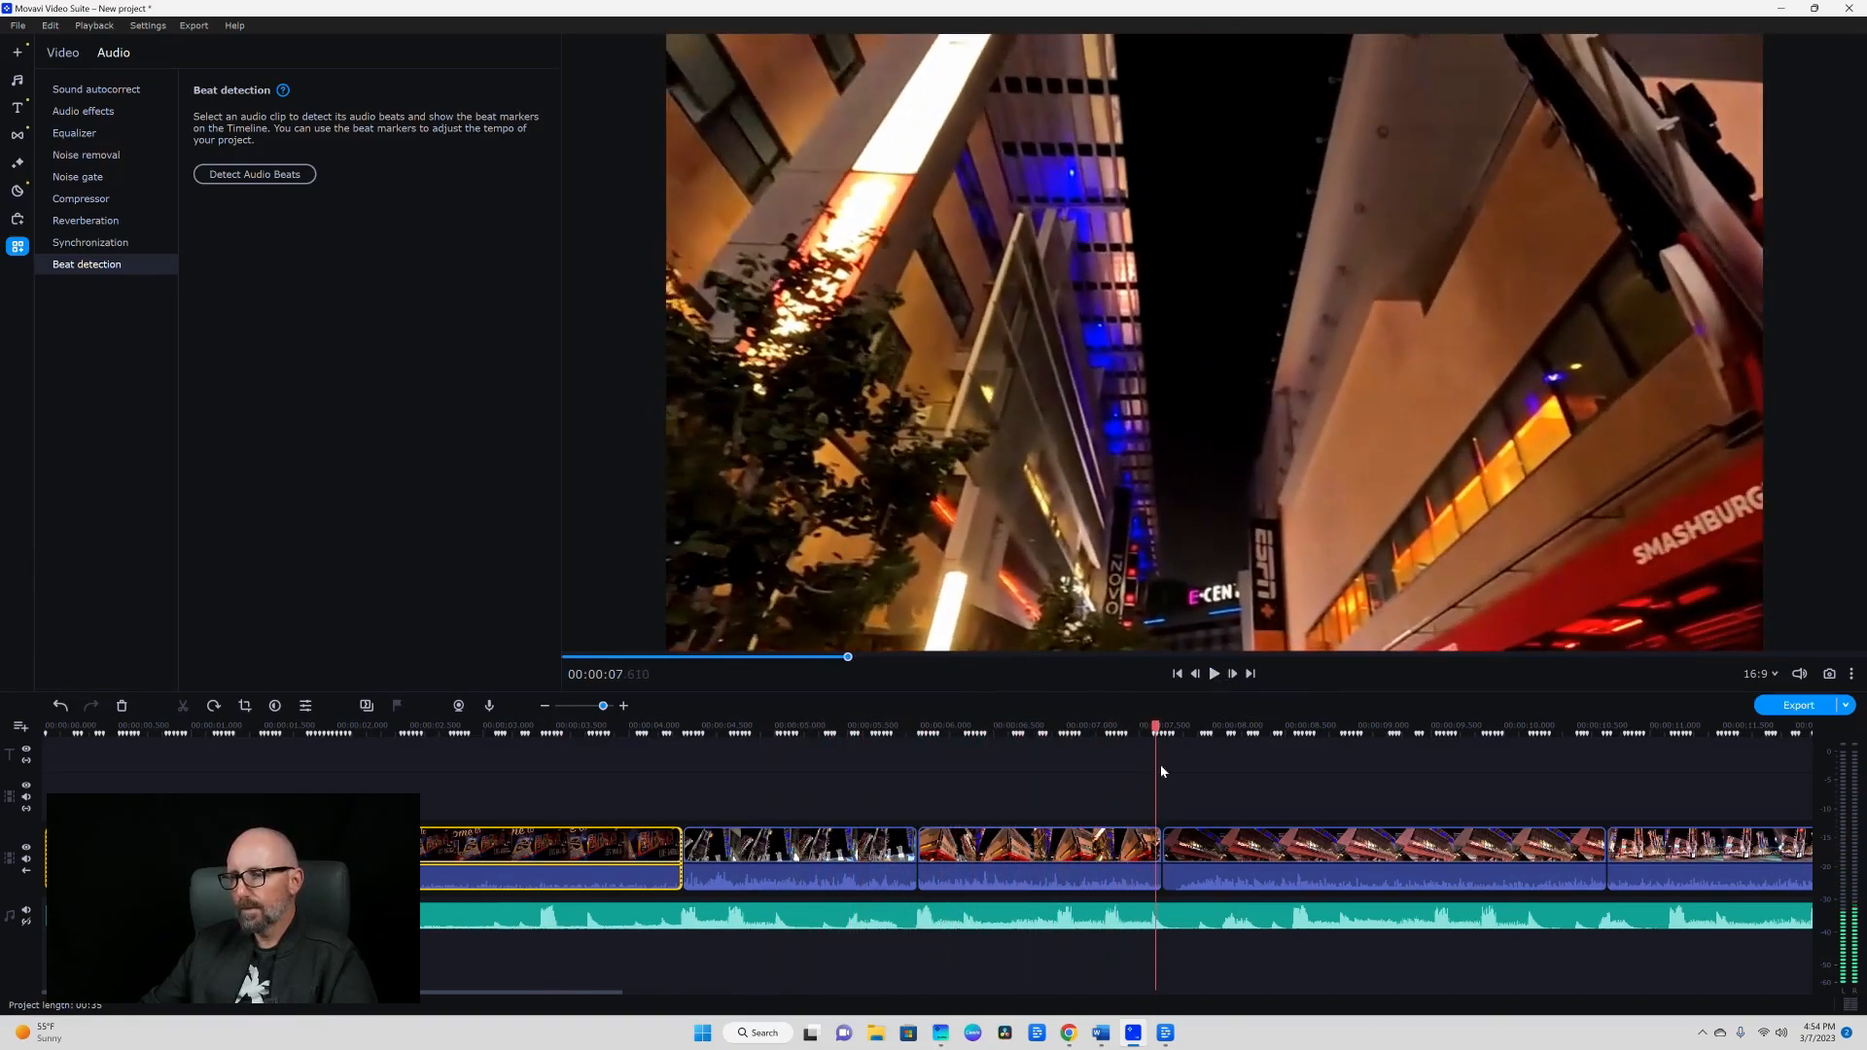
{"action": "left_click", "coordinate": [1096, 846]}
{"action": "left_click_drag", "start_coordinate": [1160, 845], "coordinate": [1152, 845]}
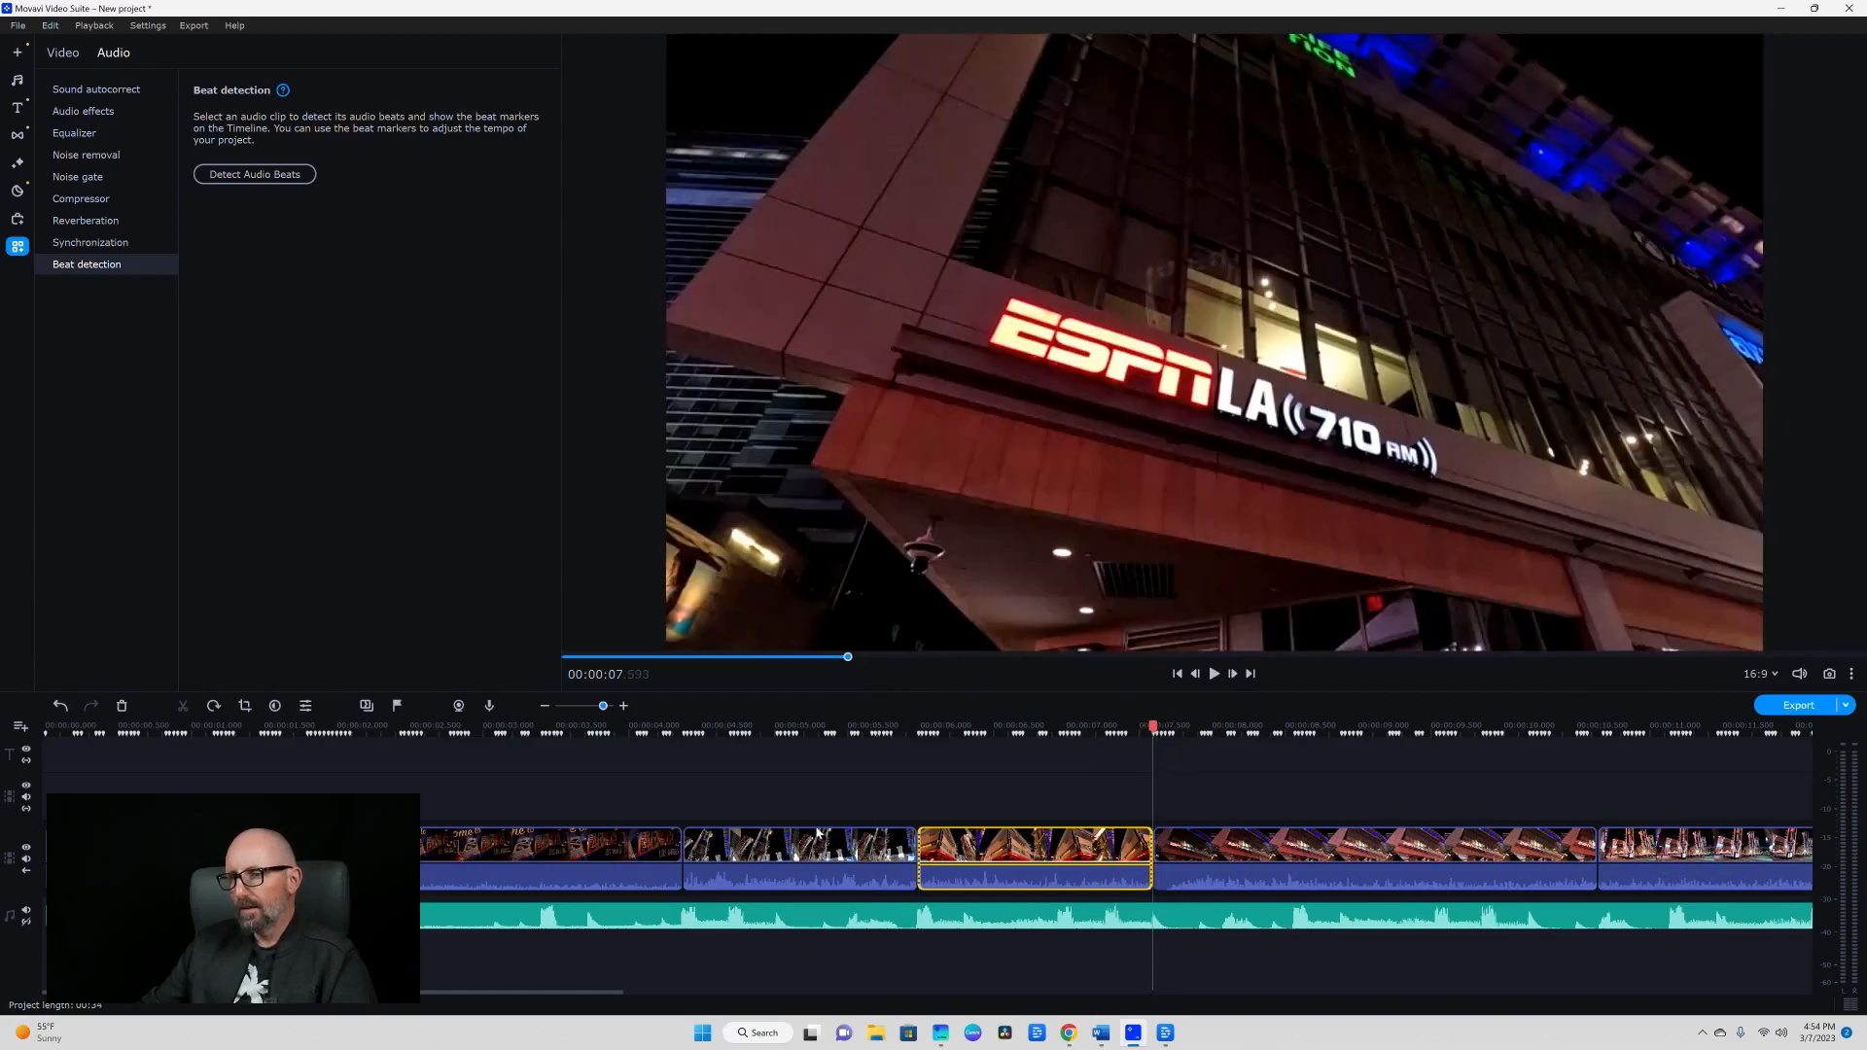
Replay the cuts from about 4 seconds and trim the end of the ESPN LA clip to the beat at about 8.88 seconds.
{"action": "left_click", "coordinate": [637, 844]}
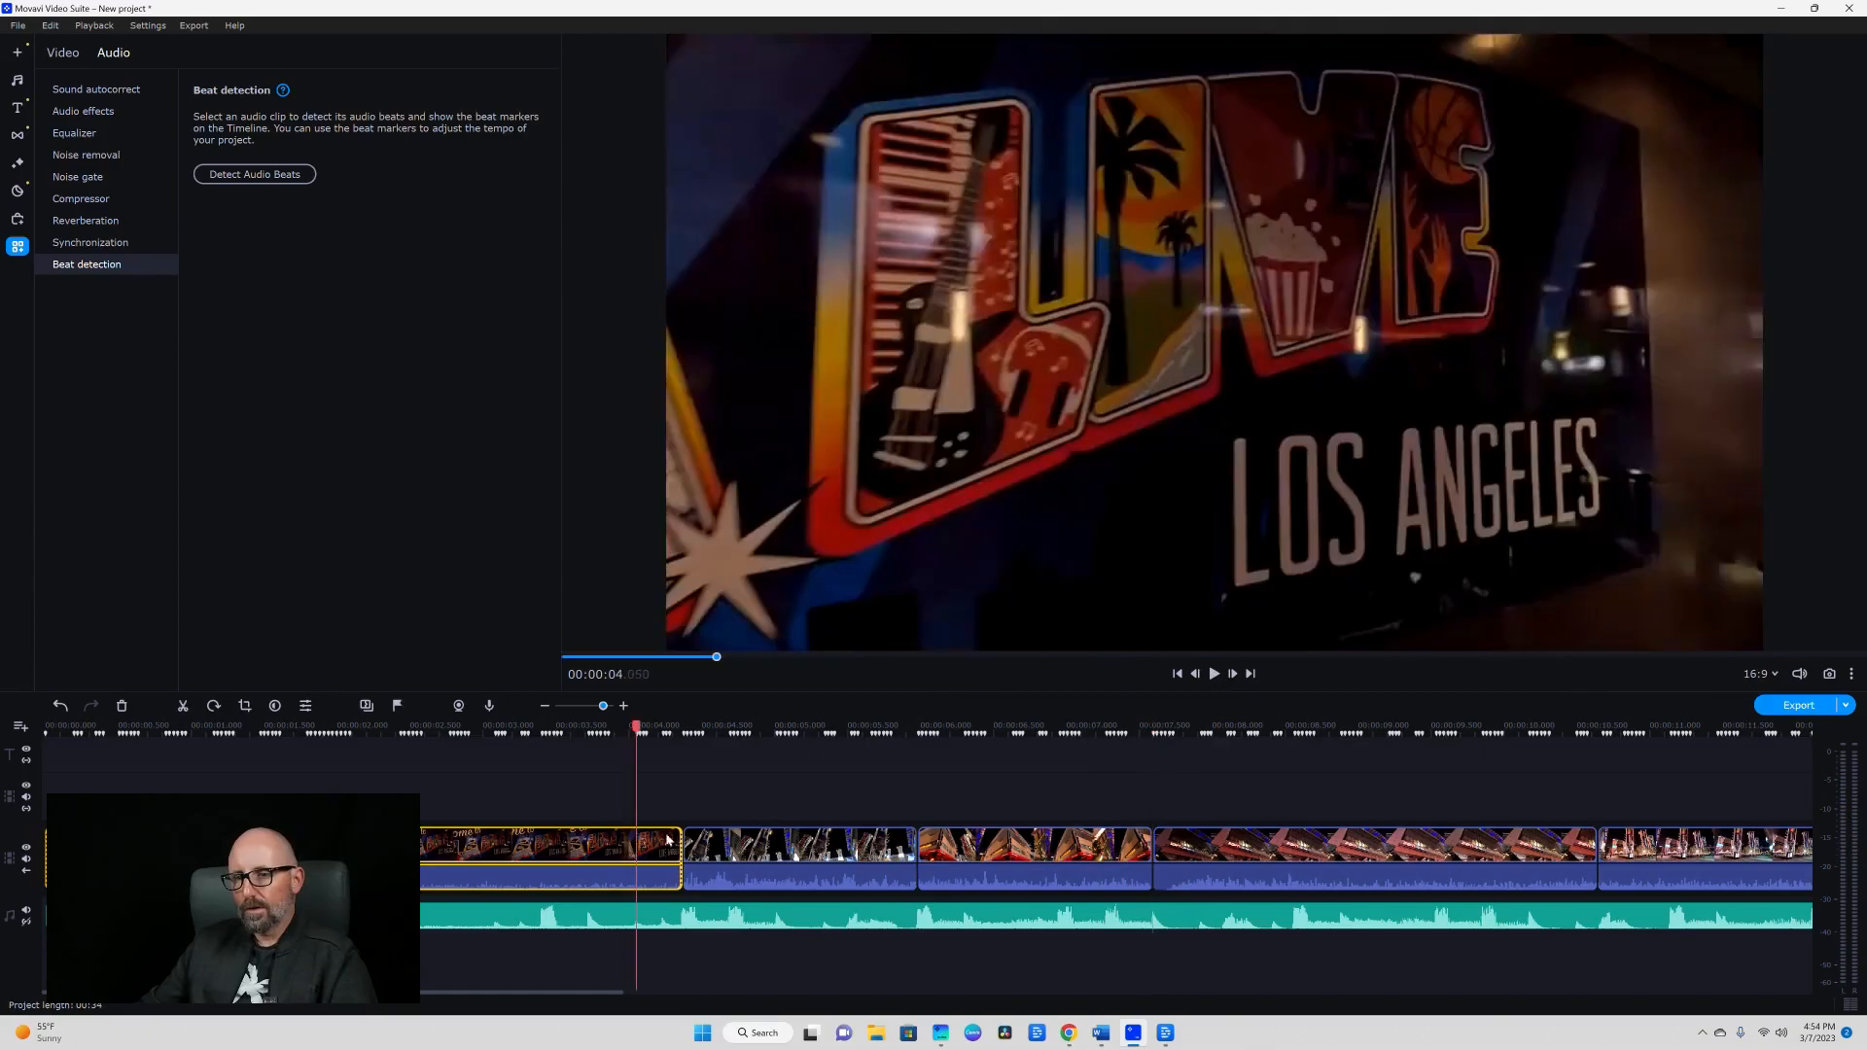
{"action": "left_click", "coordinate": [1215, 676]}
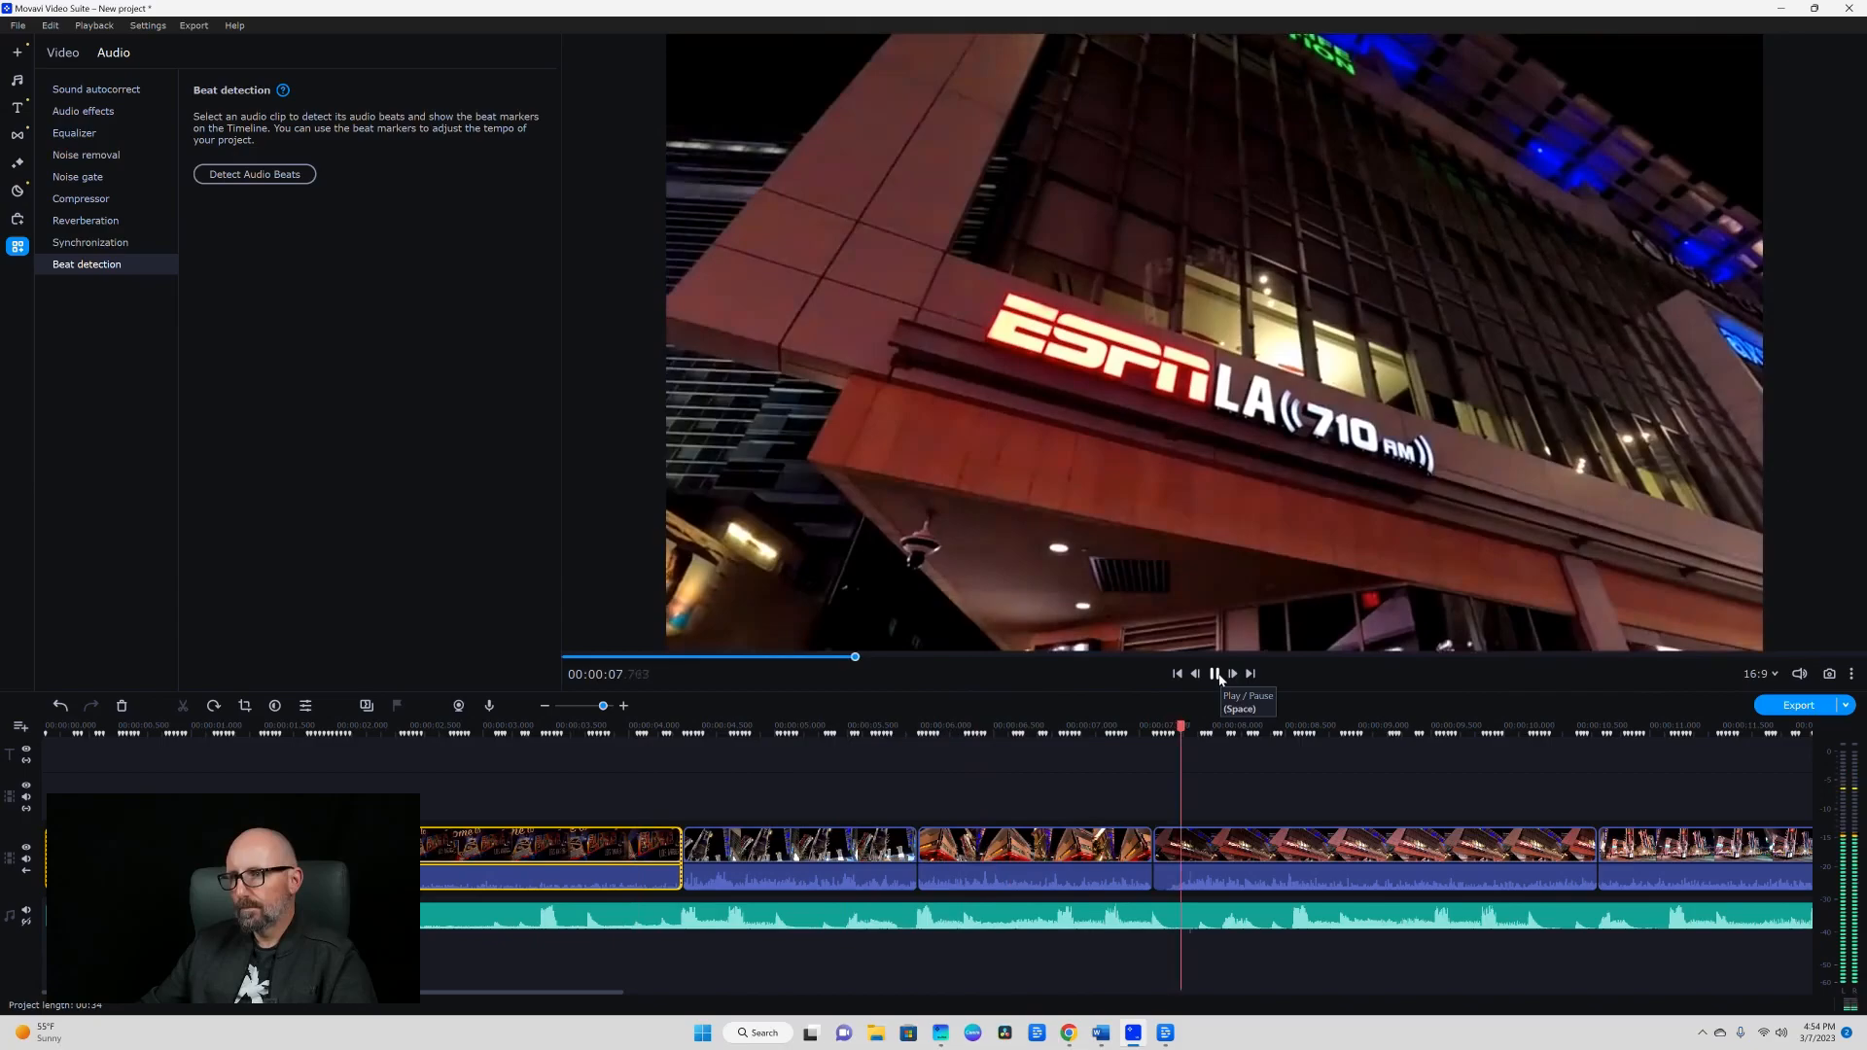
{"action": "left_click", "coordinate": [1215, 675]}
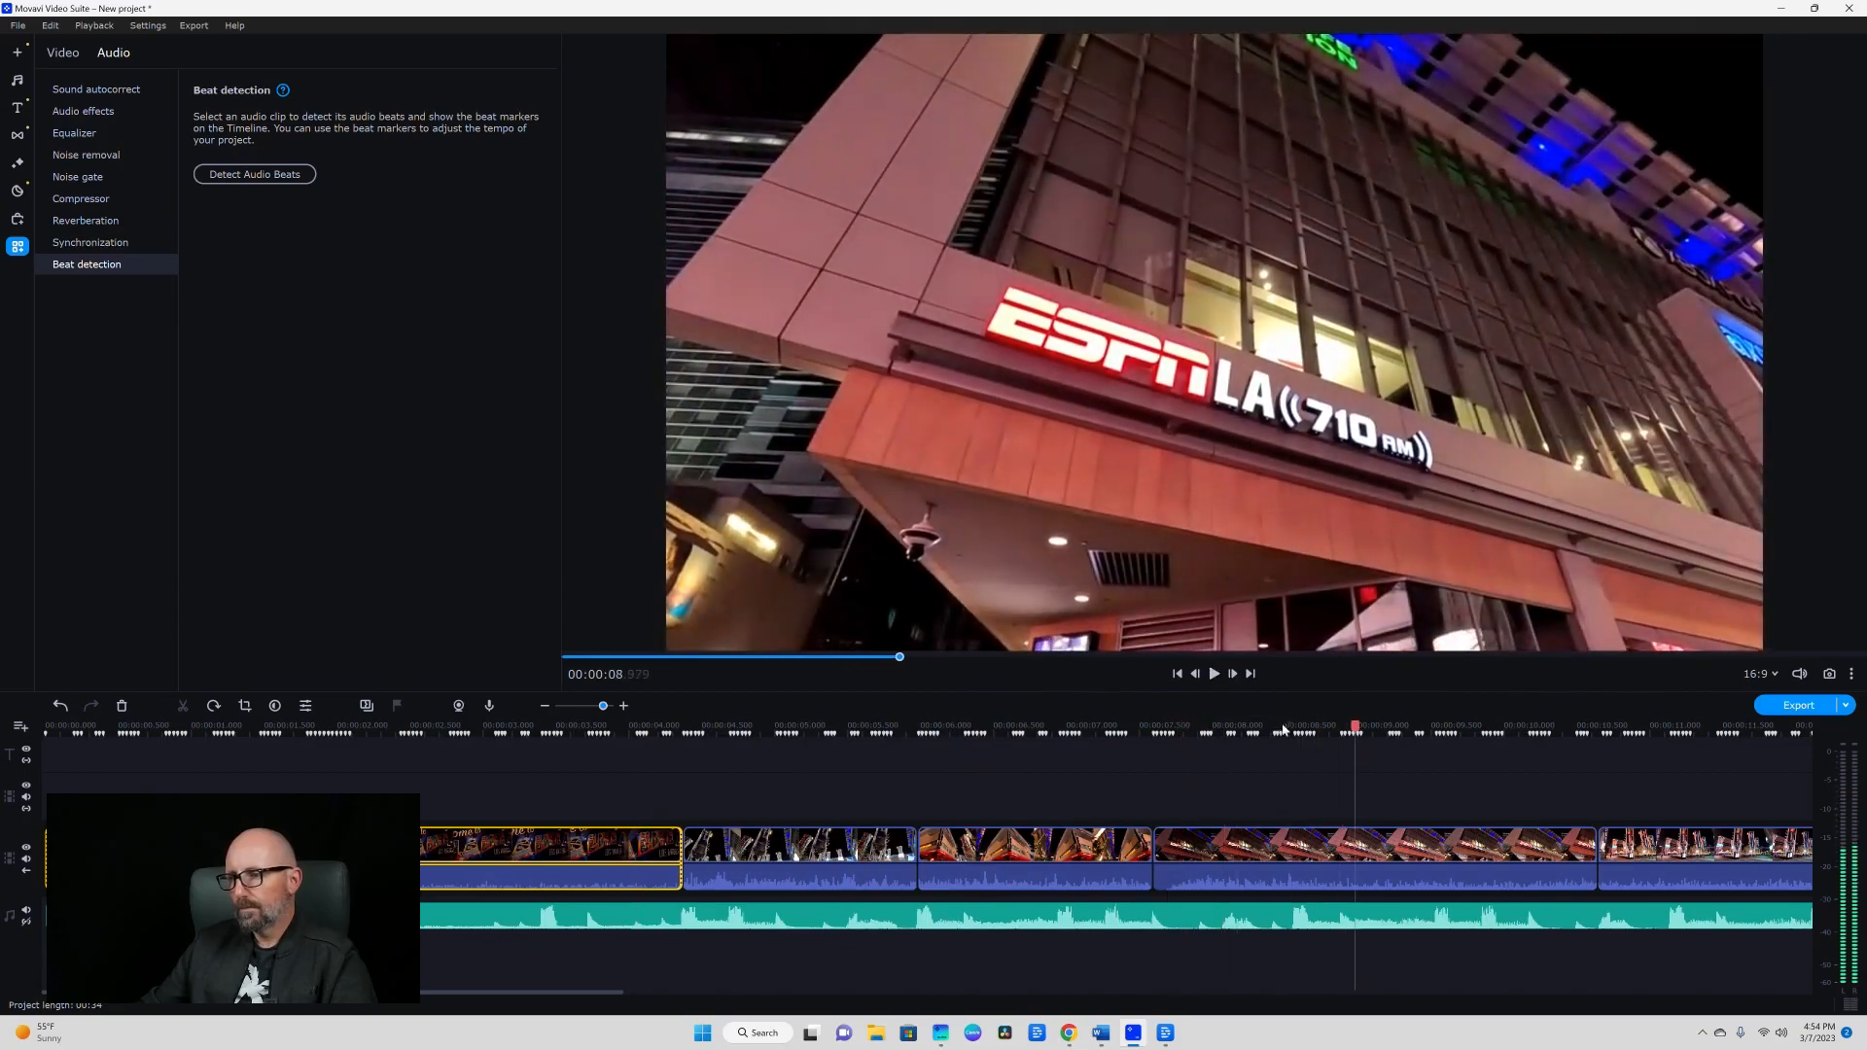
{"action": "left_click", "coordinate": [1340, 872]}
{"action": "left_click_drag", "start_coordinate": [1592, 842], "coordinate": [1339, 856]}
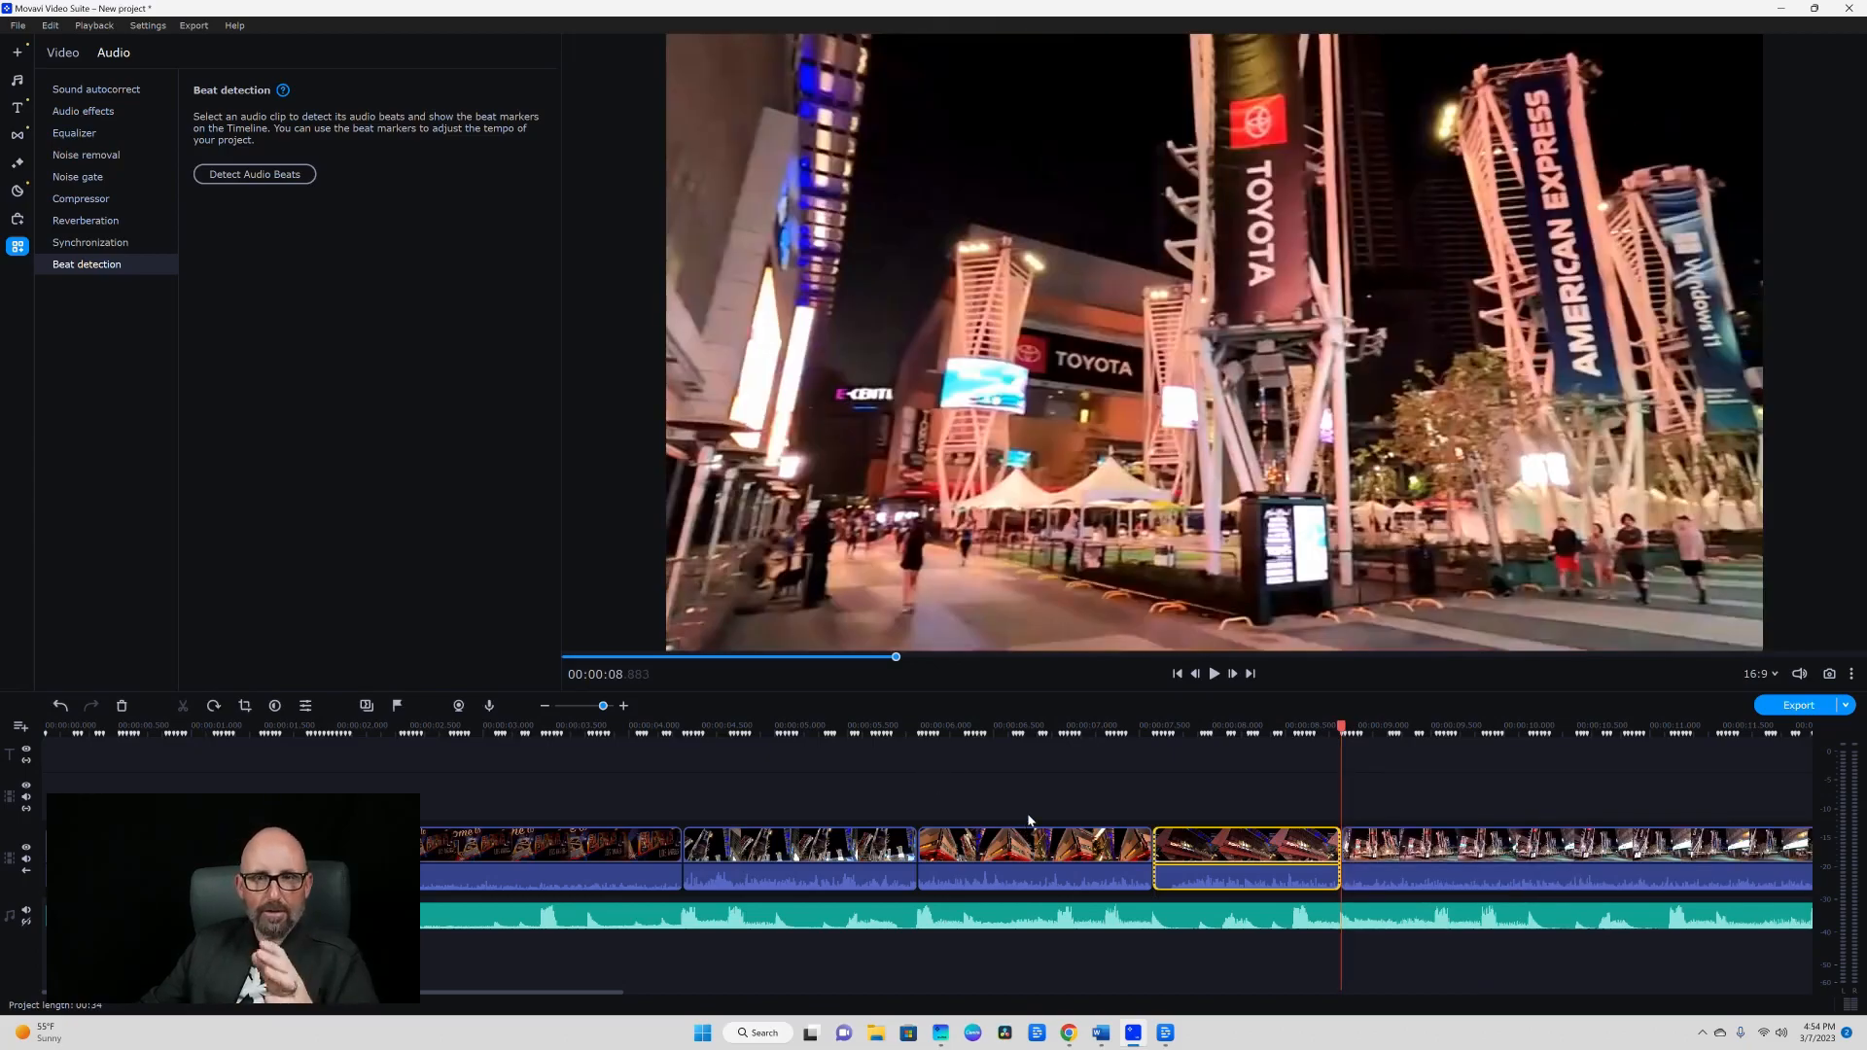
Play the section from about 6.7 seconds and again from about 8.3 seconds to locate the next beat in the Toyota clip.
{"action": "left_click", "coordinate": [1024, 877]}
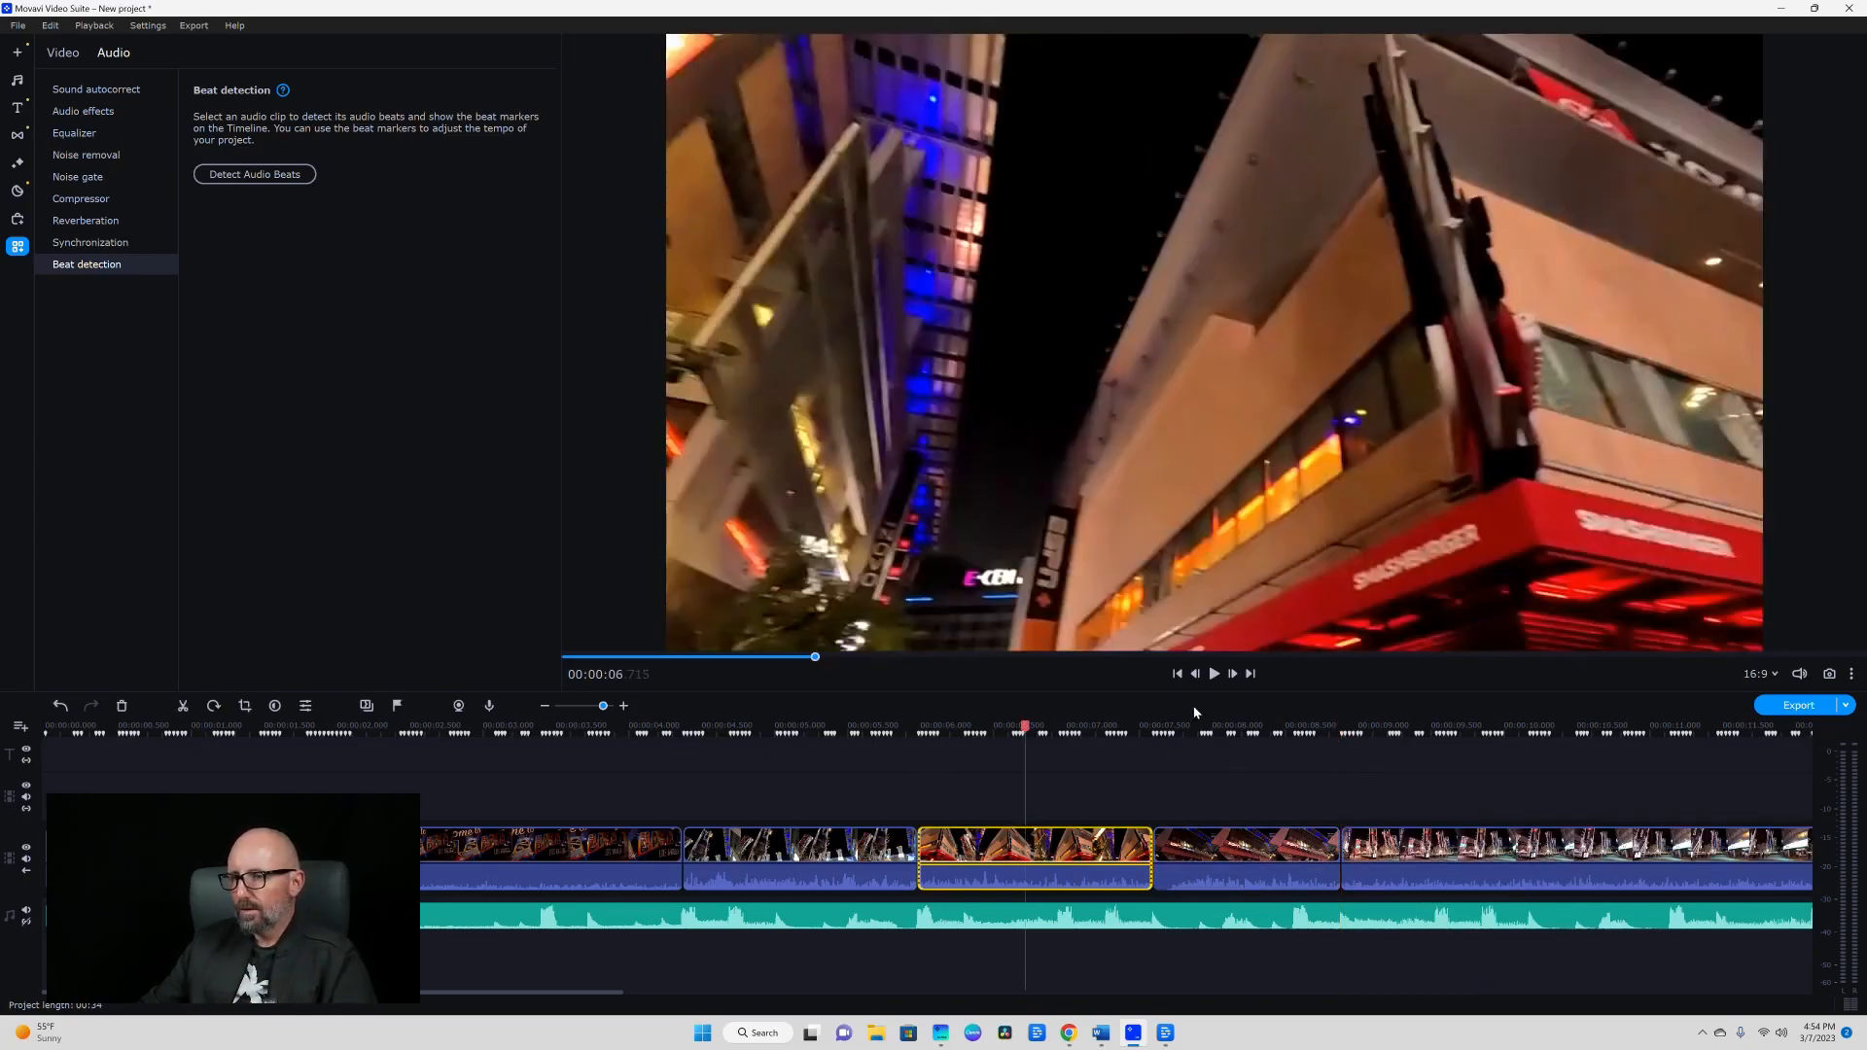
{"action": "left_click", "coordinate": [1222, 677]}
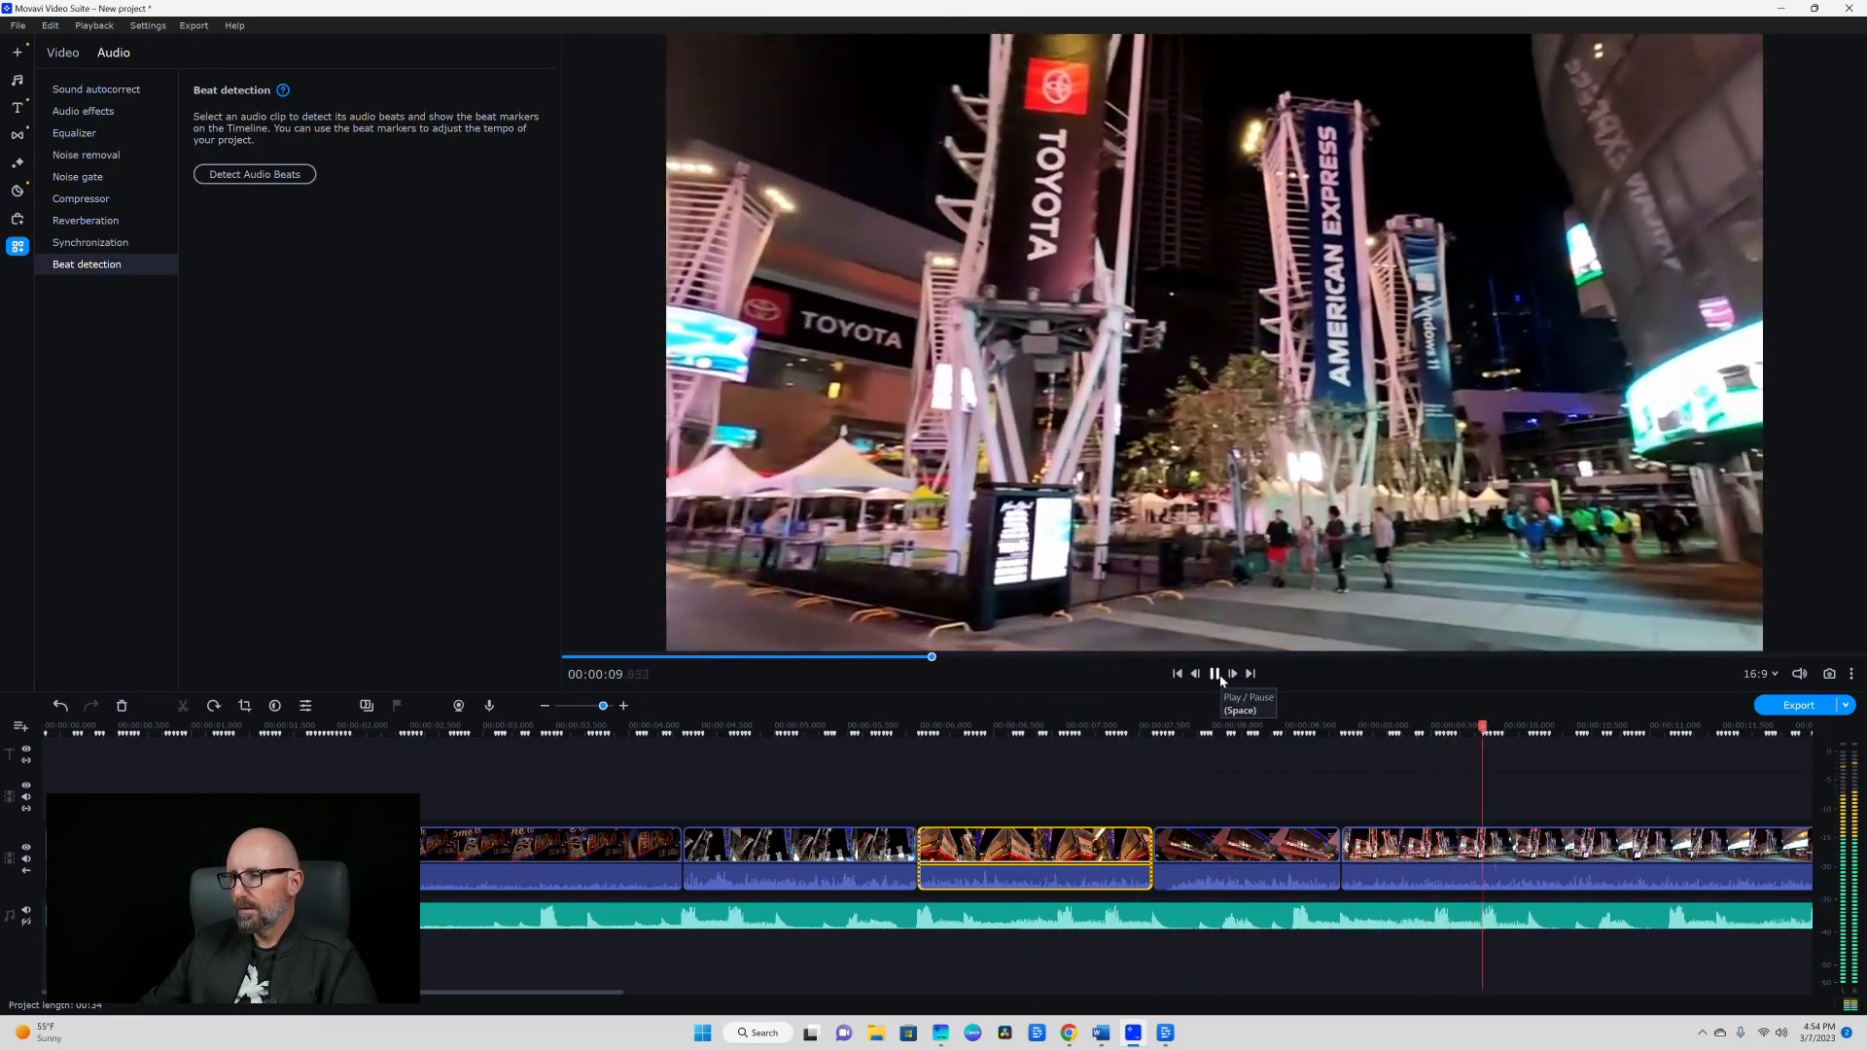
{"action": "left_click", "coordinate": [1221, 678]}
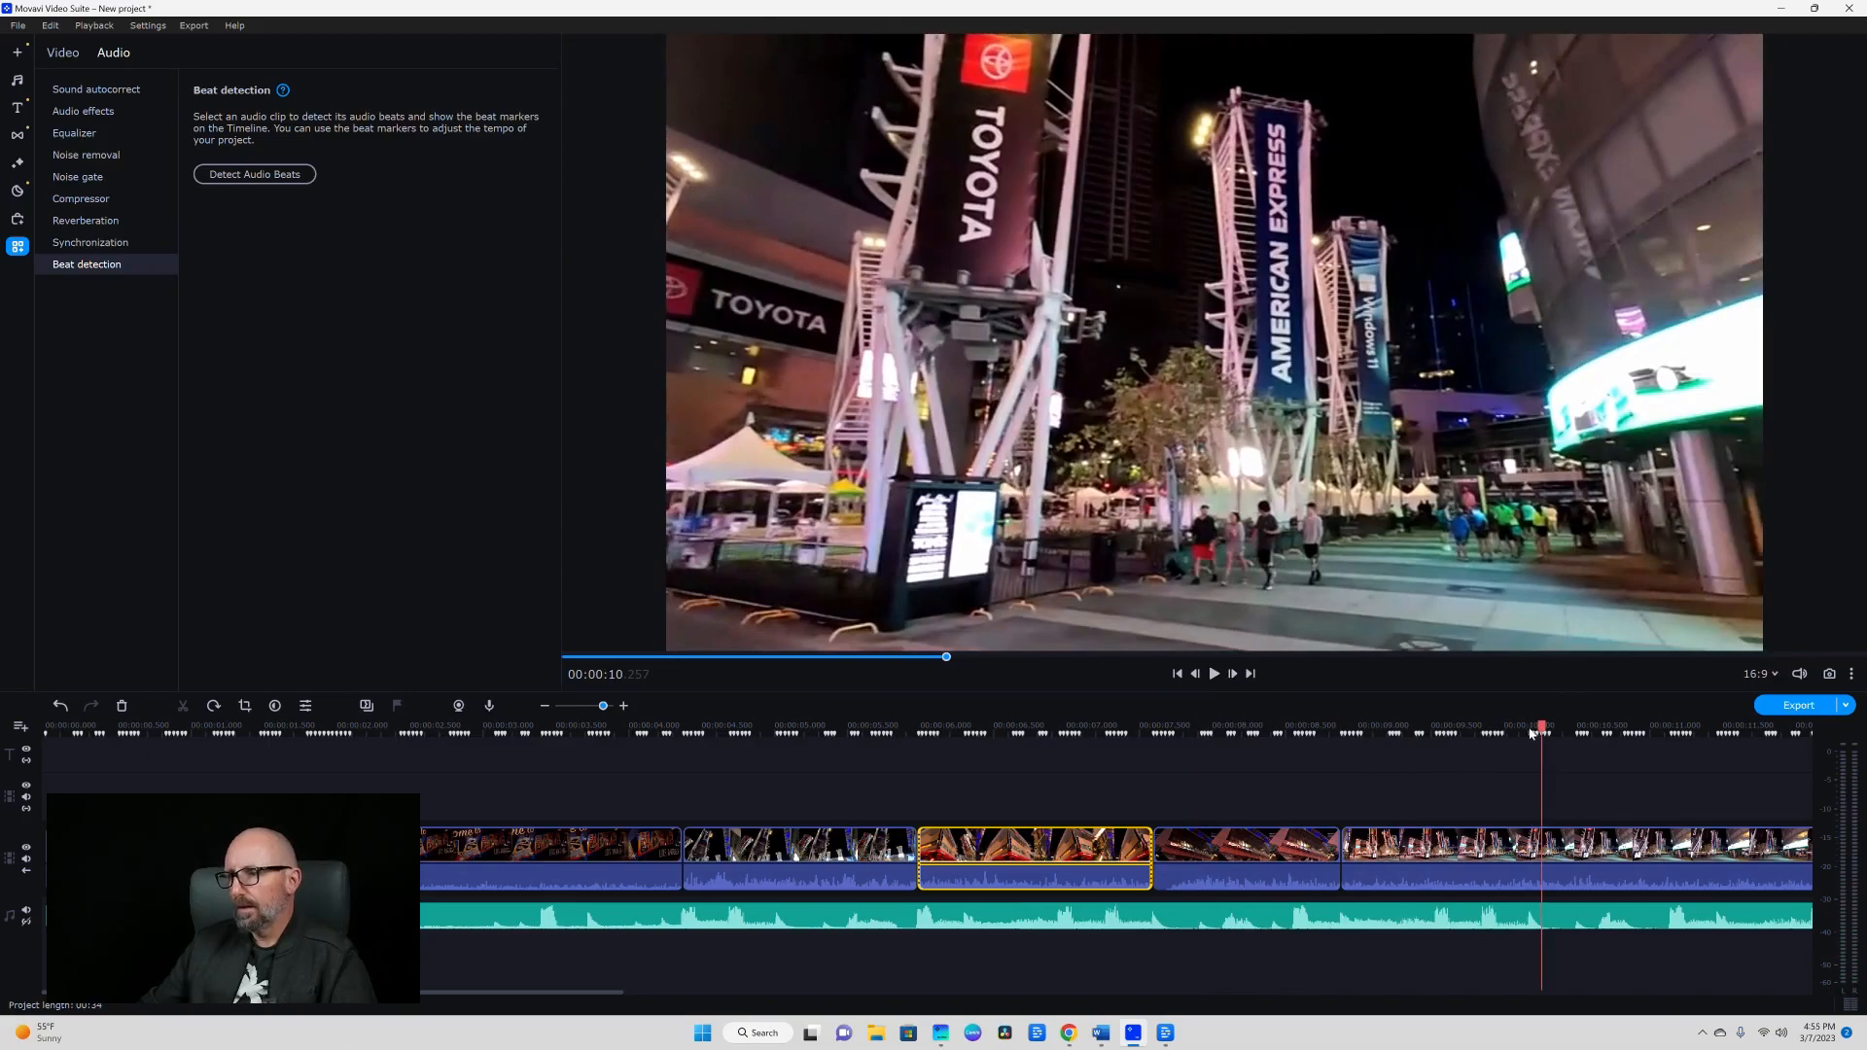
{"action": "left_click_drag", "start_coordinate": [1541, 724], "coordinate": [545, 818]}
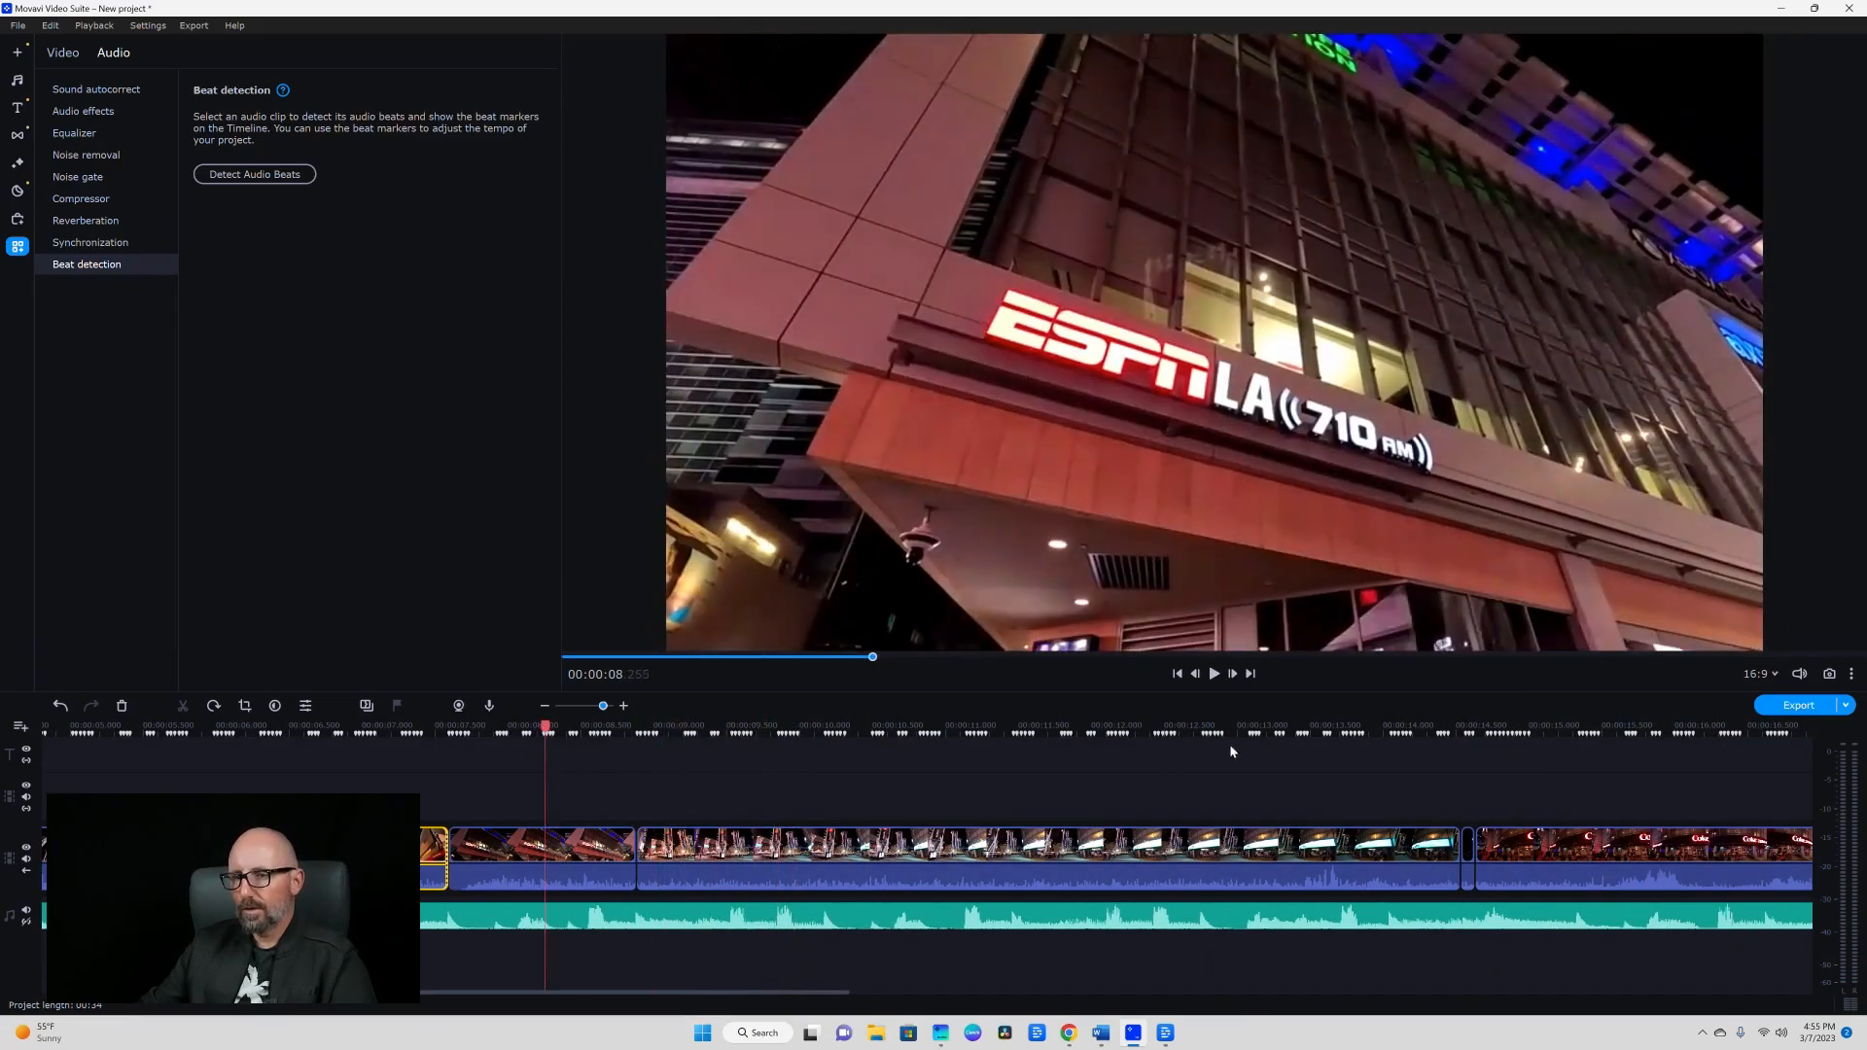
{"action": "left_click", "coordinate": [1217, 673]}
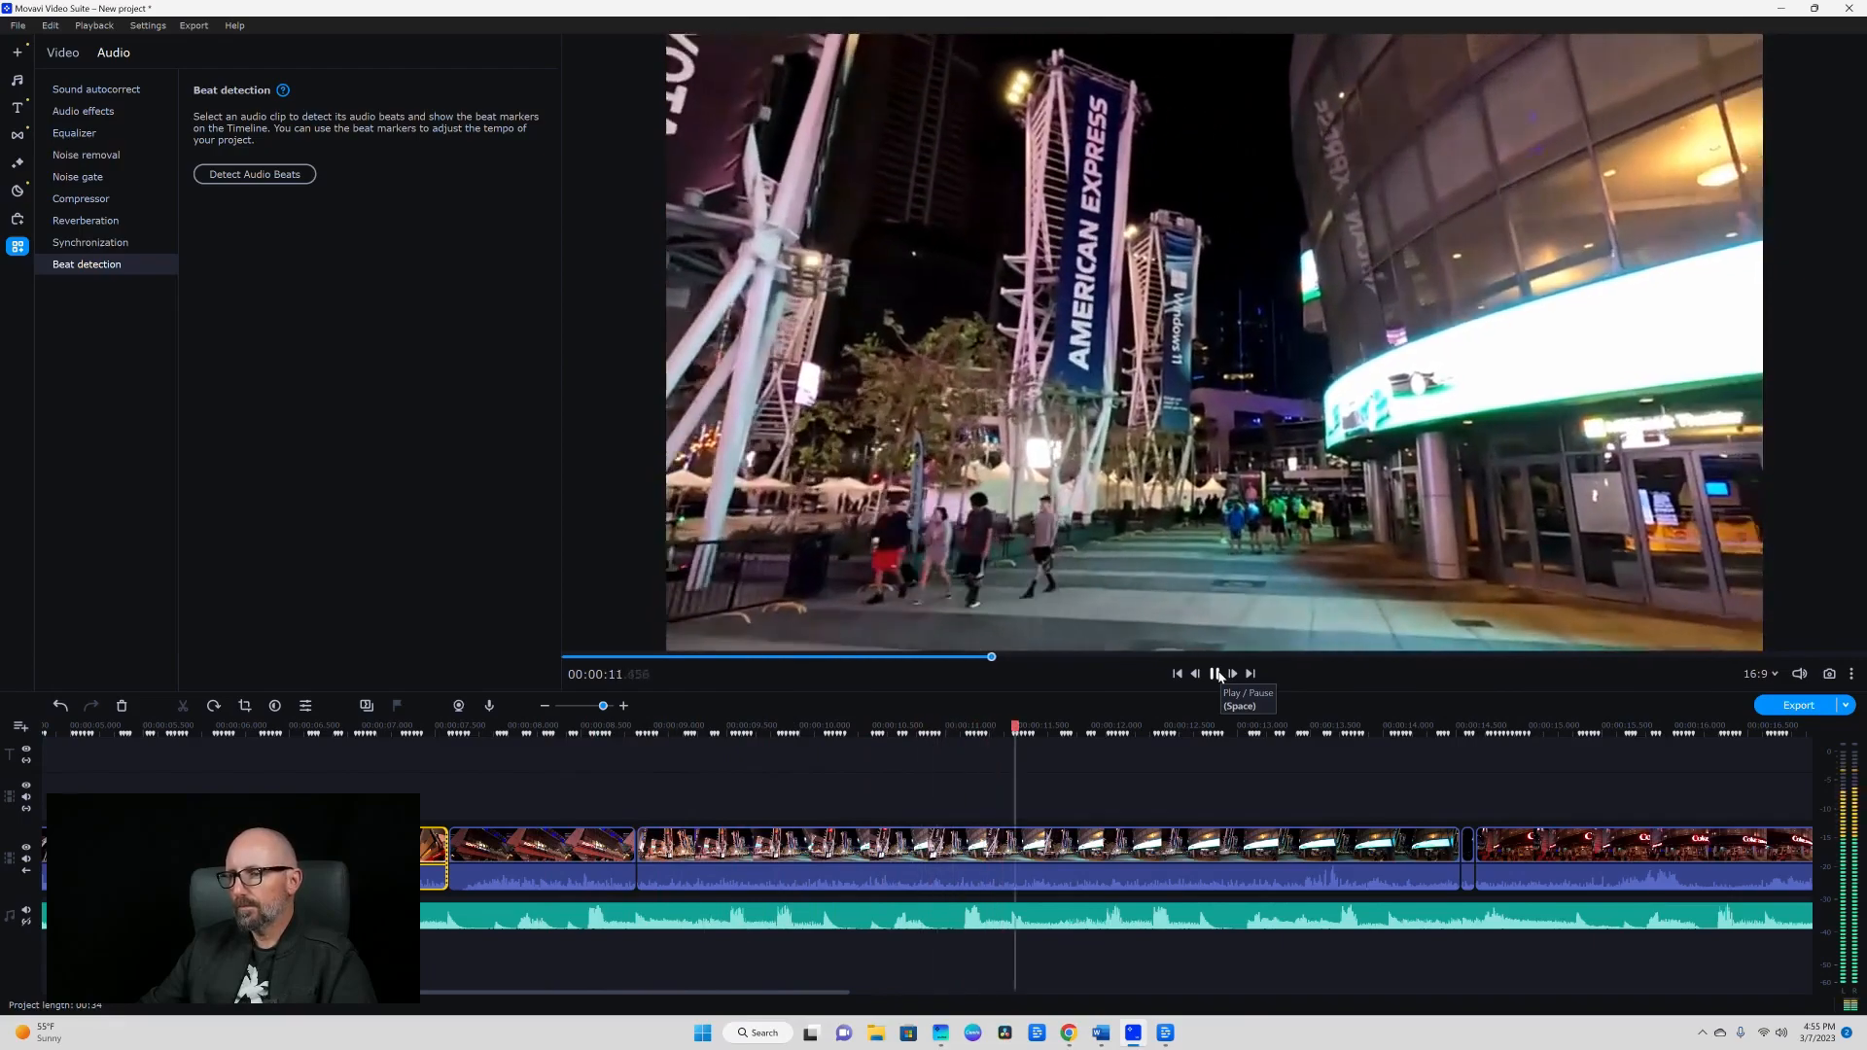
{"action": "left_click", "coordinate": [1217, 673]}
Split the Toyota clip at the 10.165-second beat marker and trim about 3.5 seconds off the start of the second piece.
{"action": "left_click", "coordinate": [809, 858]}
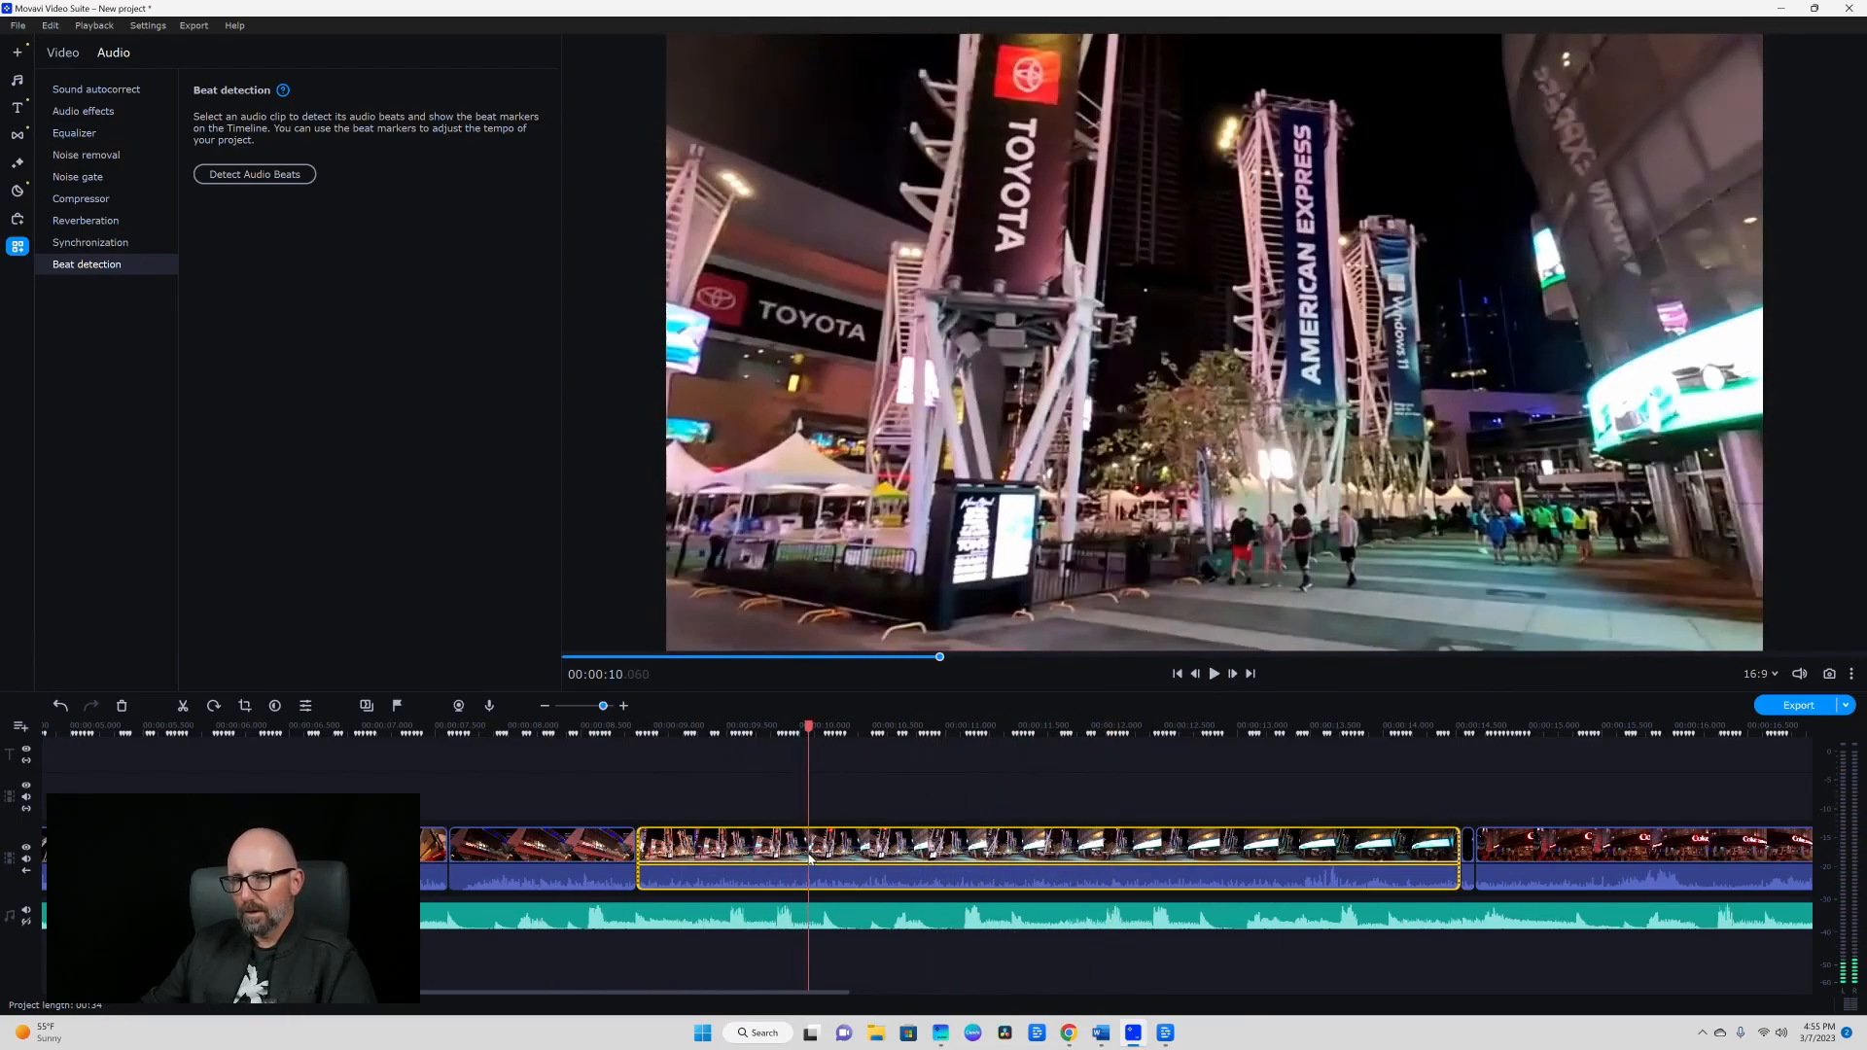
{"action": "left_click_drag", "start_coordinate": [820, 735], "coordinate": [822, 737]}
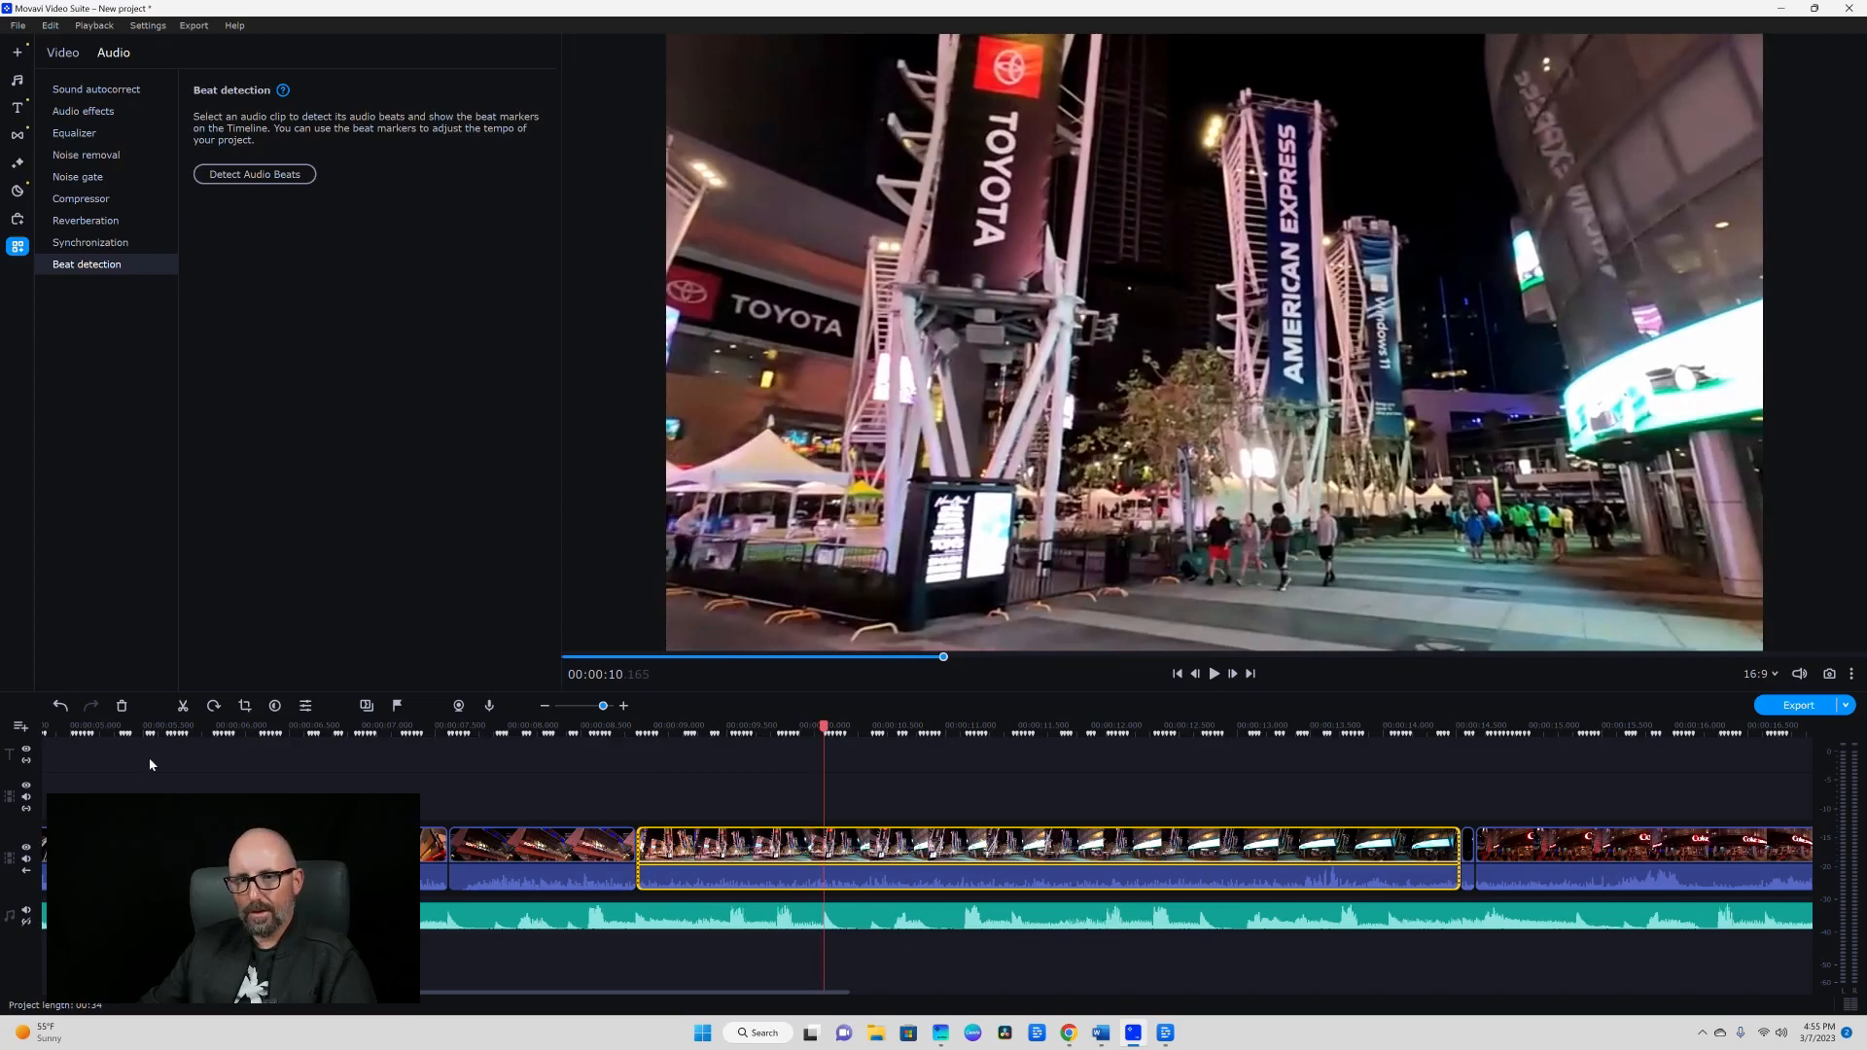
{"action": "left_click", "coordinate": [185, 707]}
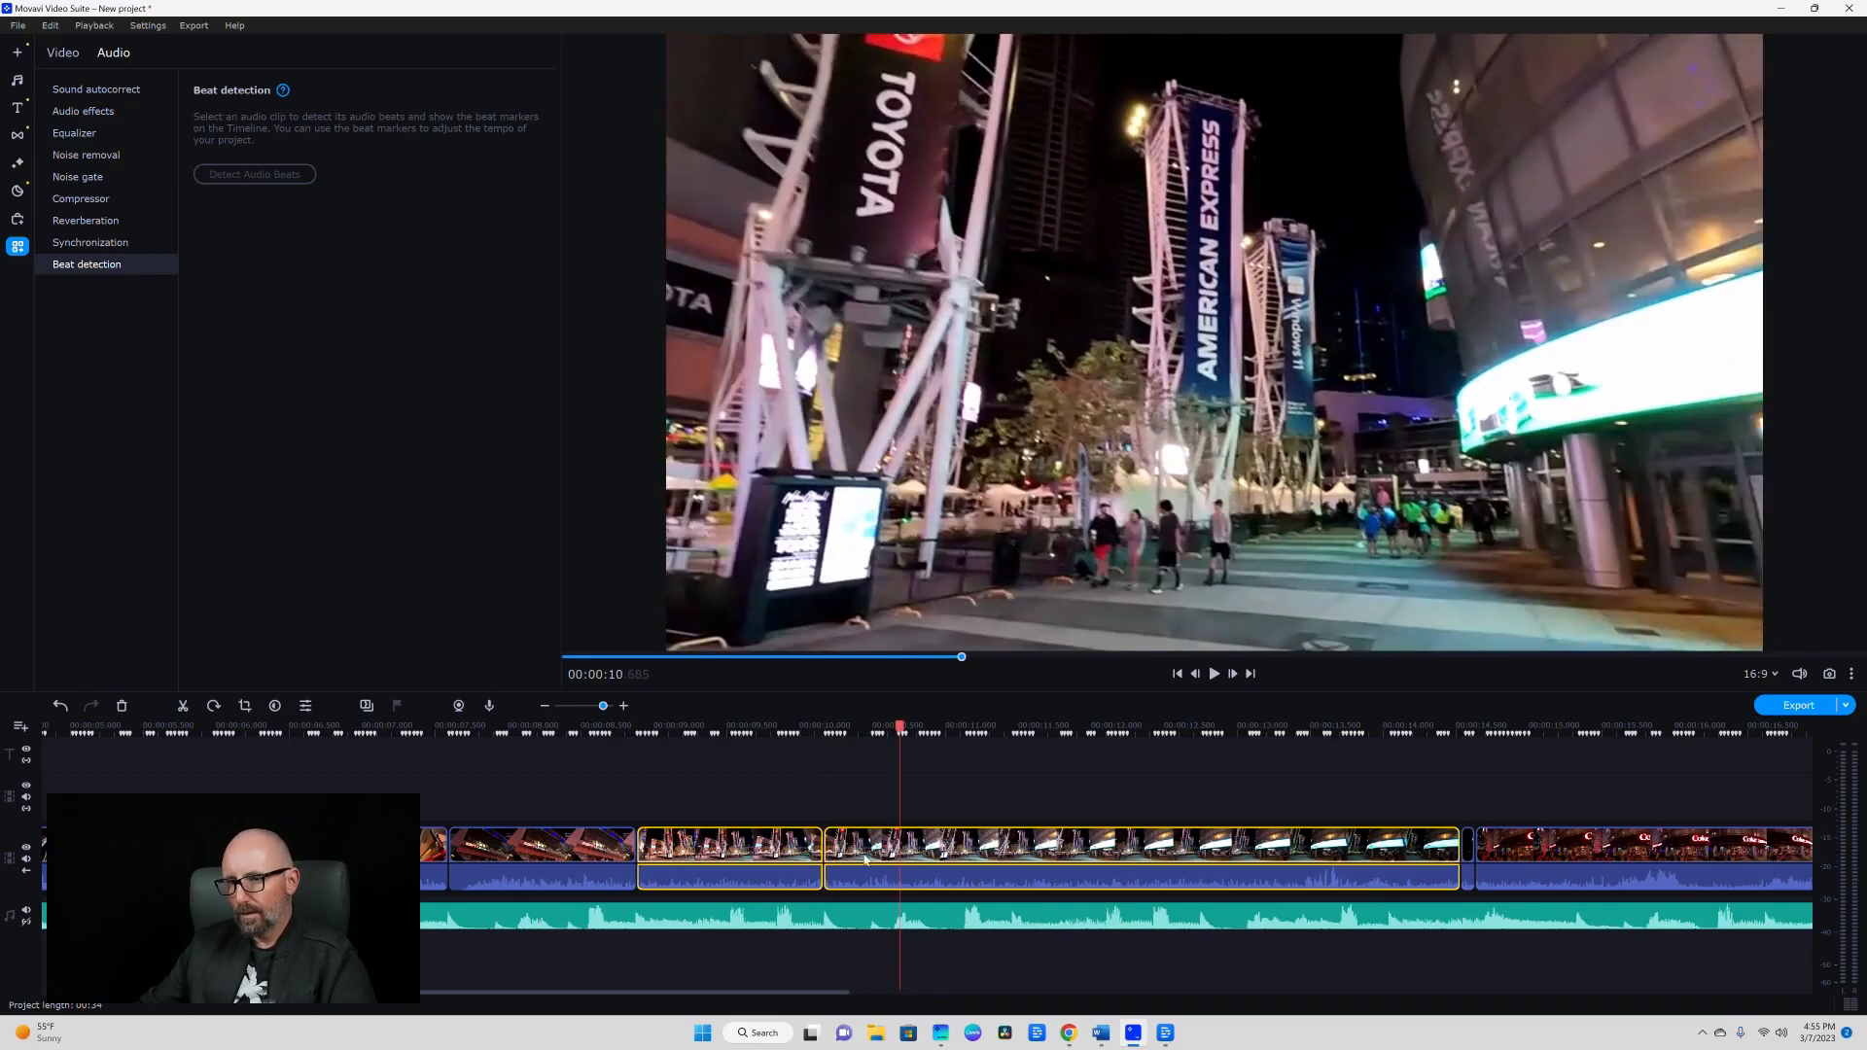
{"action": "left_click", "coordinate": [879, 856]}
{"action": "left_click_drag", "start_coordinate": [828, 846], "coordinate": [1342, 835]}
Play from the Toyota clip into the Coke Zero Sugar clip to check the new cuts.
{"action": "left_click", "coordinate": [700, 839]}
{"action": "left_click", "coordinate": [1214, 674]}
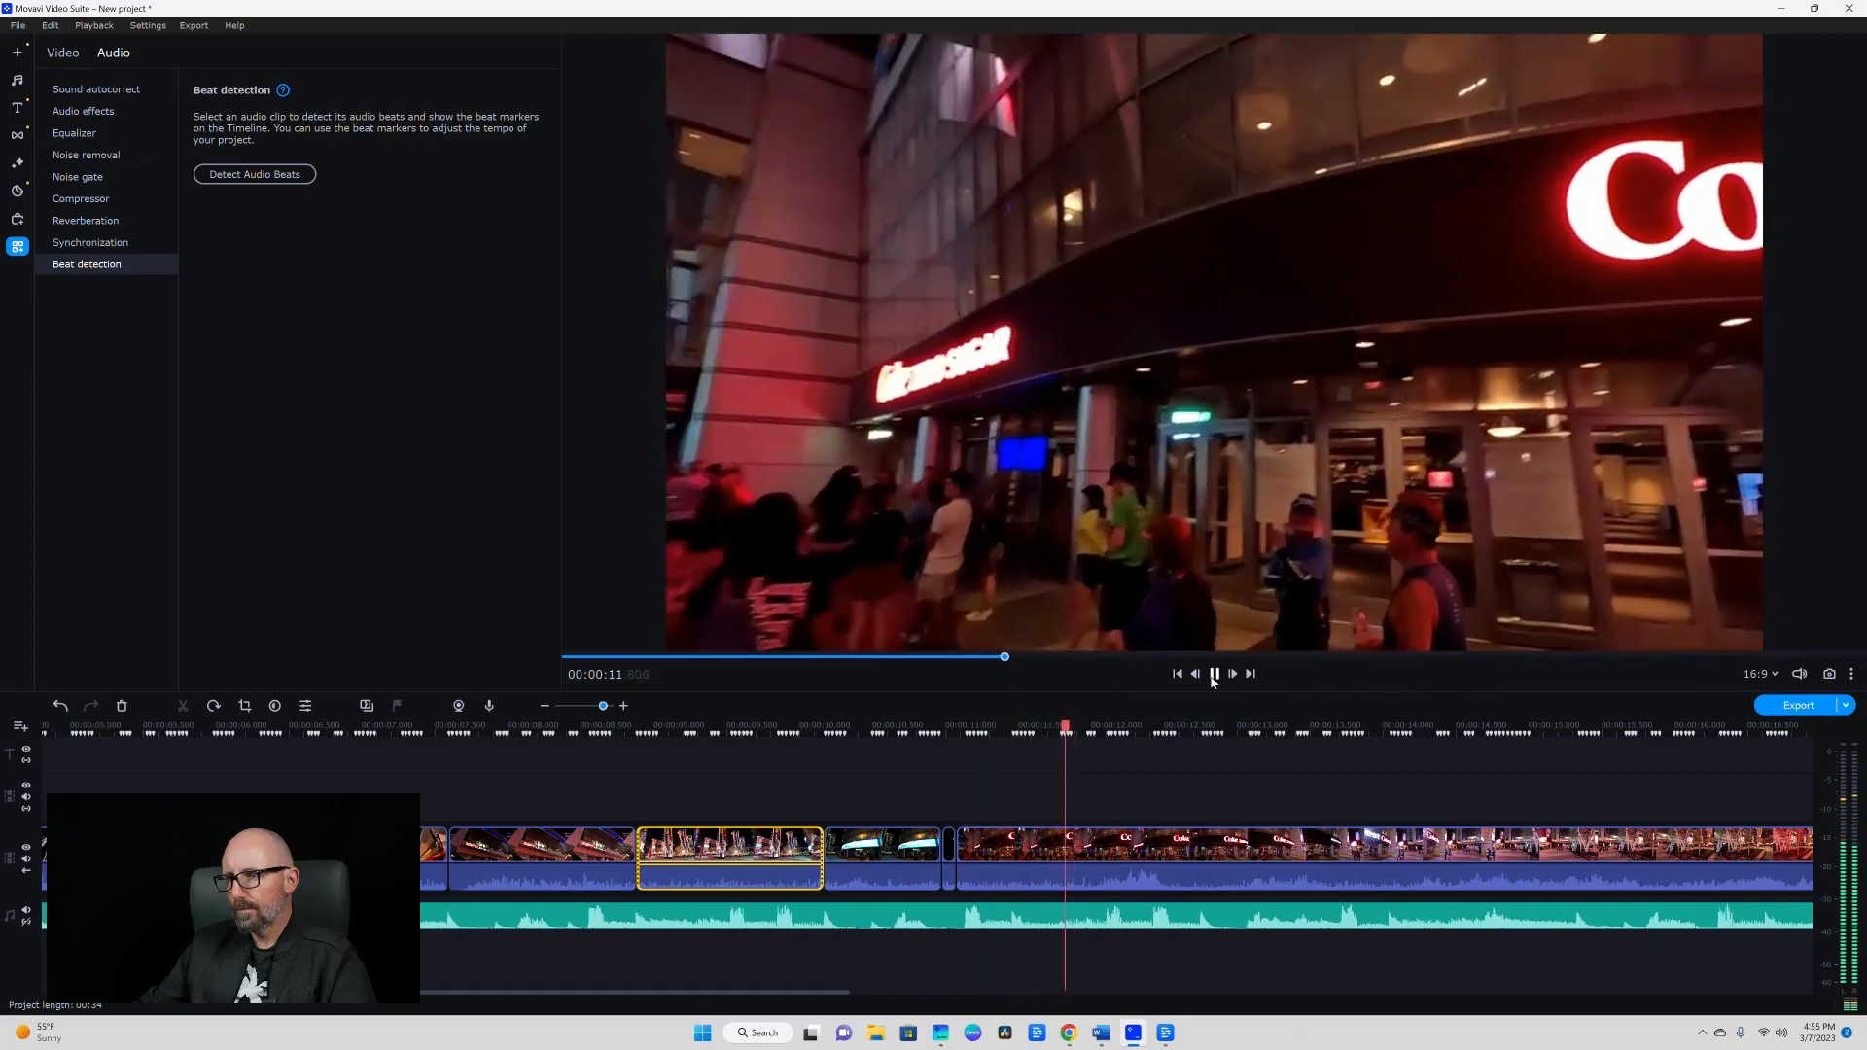
{"action": "left_click", "coordinate": [1214, 674]}
Delete the tiny leftover clip just before the Coke Zero Sugar clip, at about 11.04 seconds.
{"action": "left_click", "coordinate": [948, 853]}
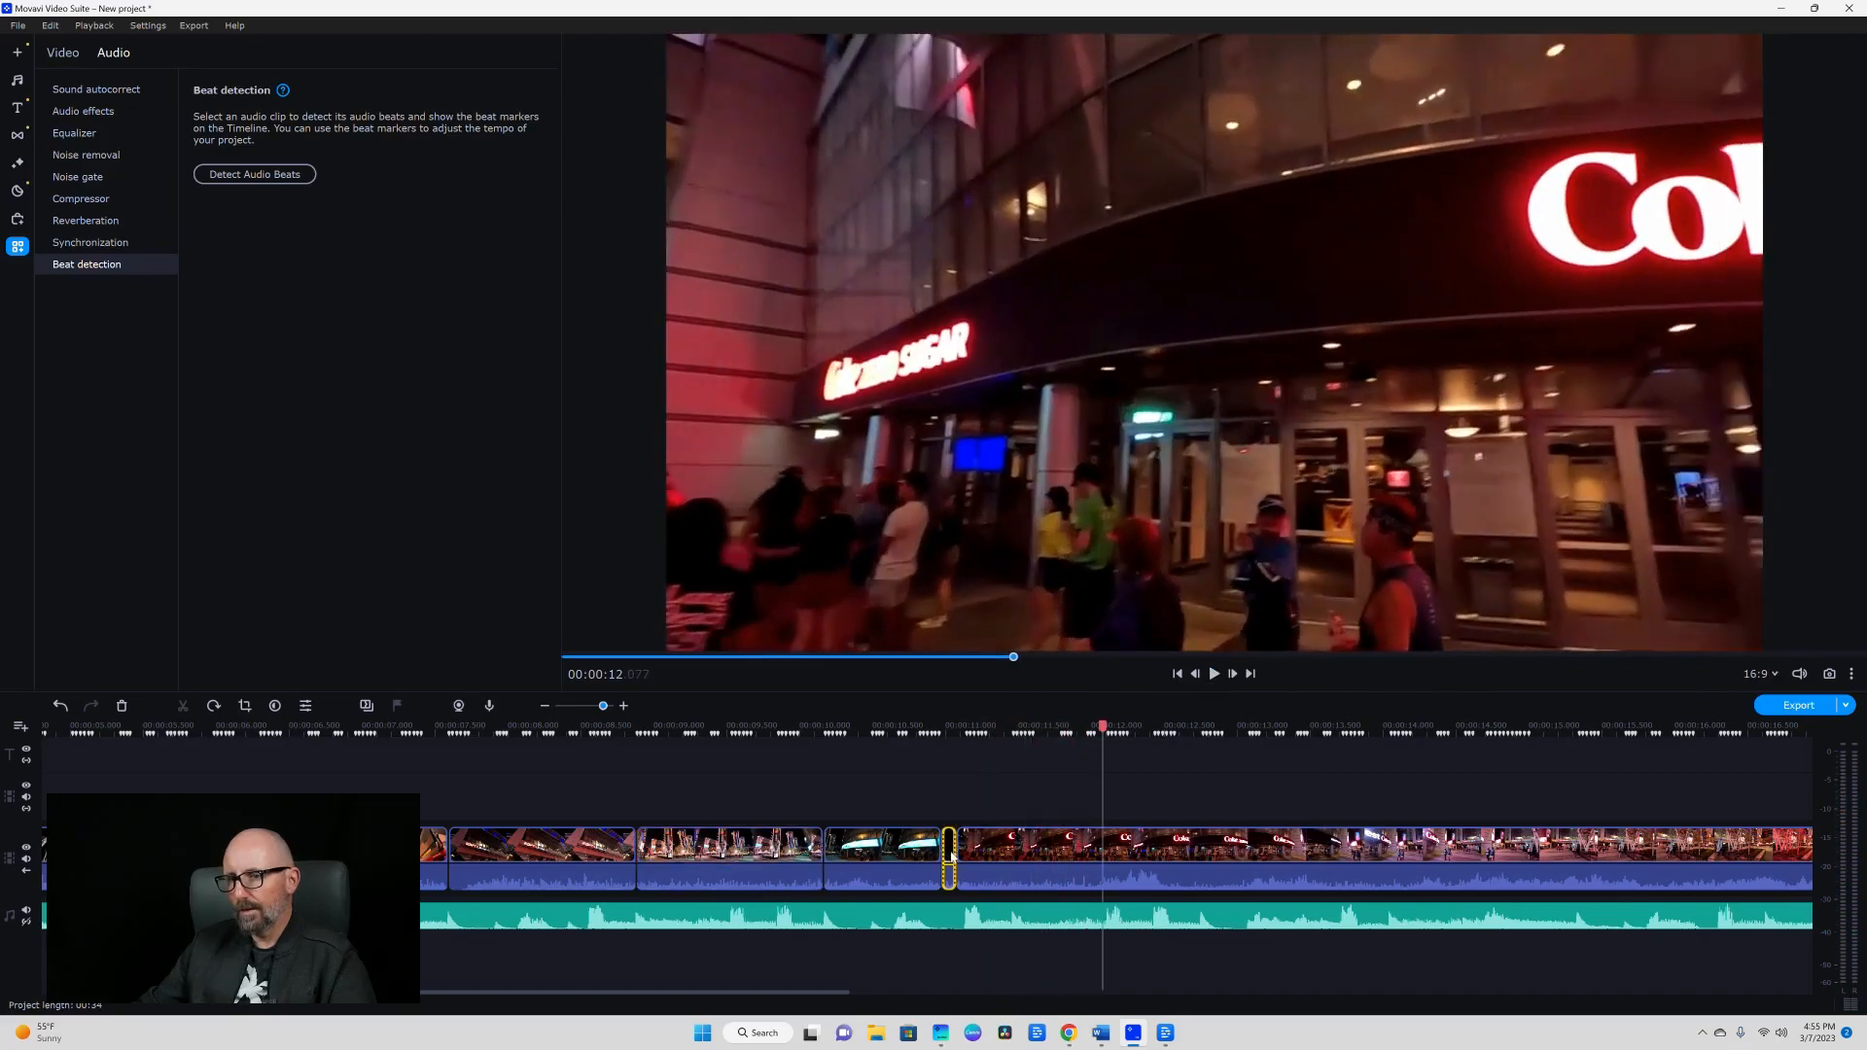
{"action": "right_click", "coordinate": [950, 852]}
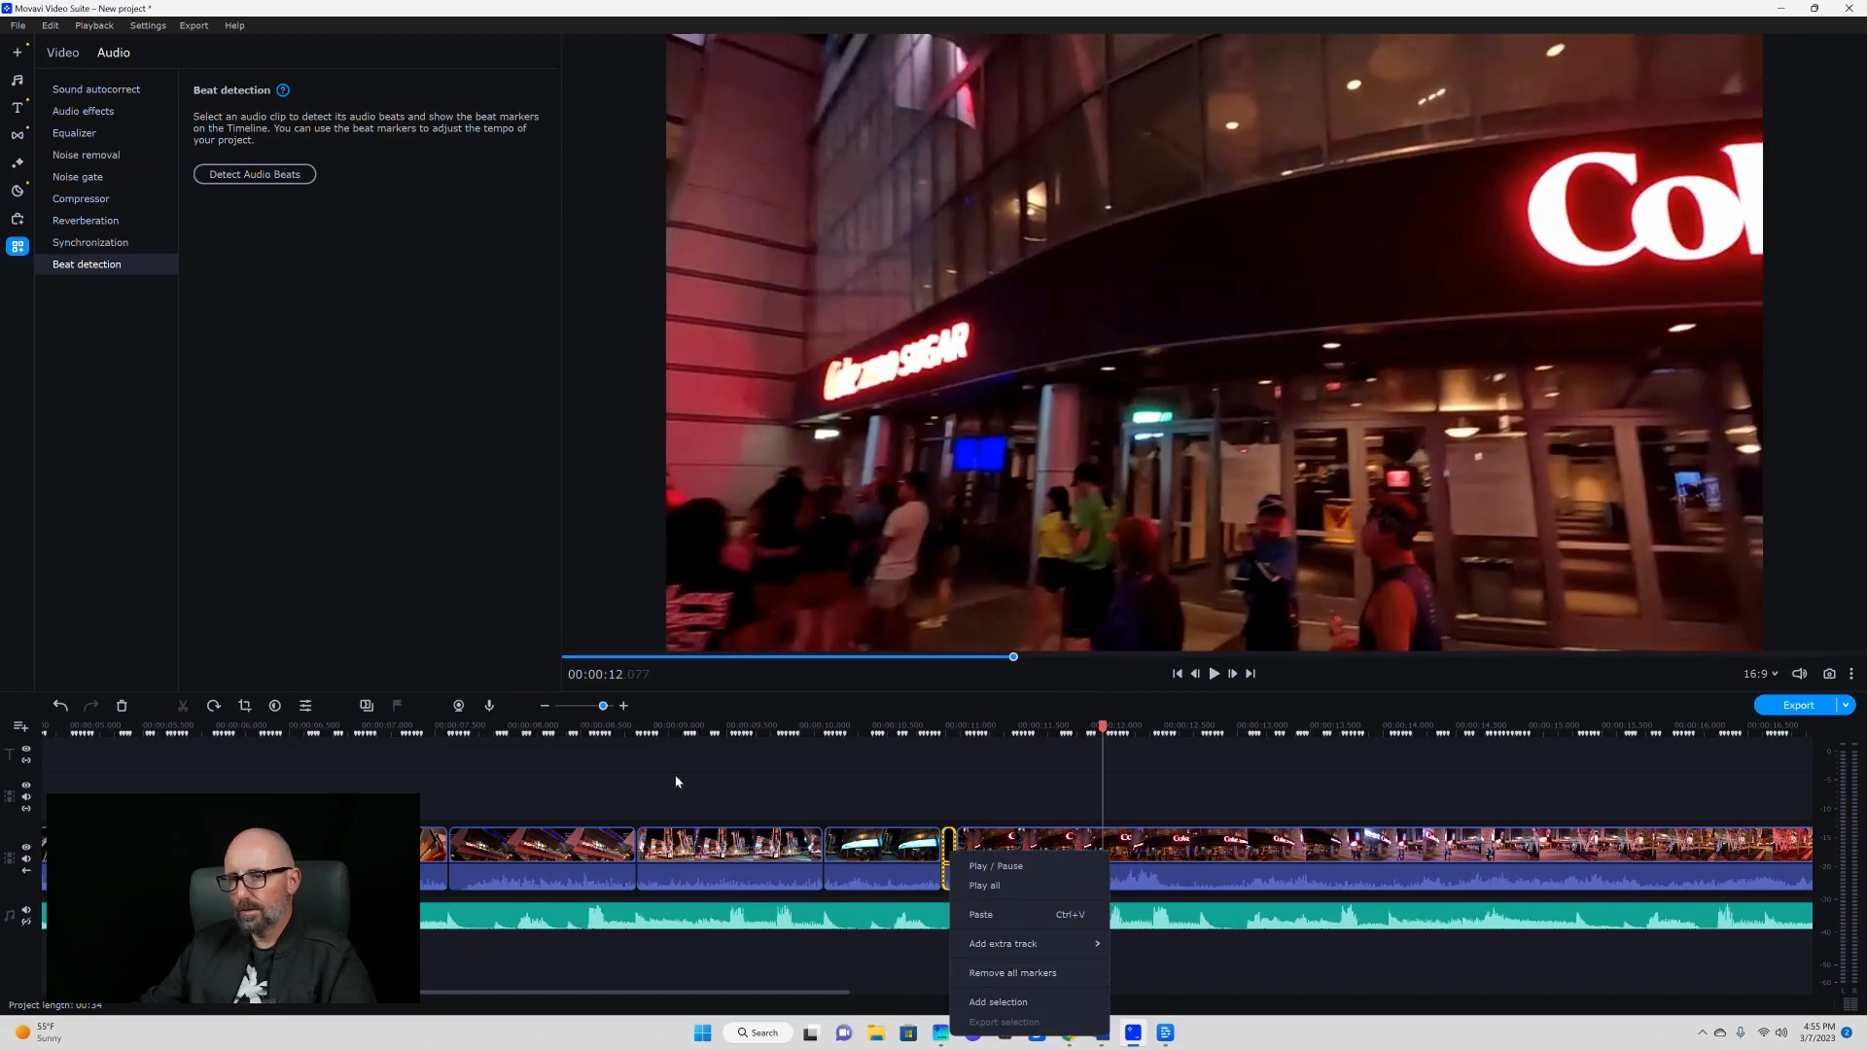
{"action": "left_click_drag", "start_coordinate": [603, 707], "coordinate": [607, 707]}
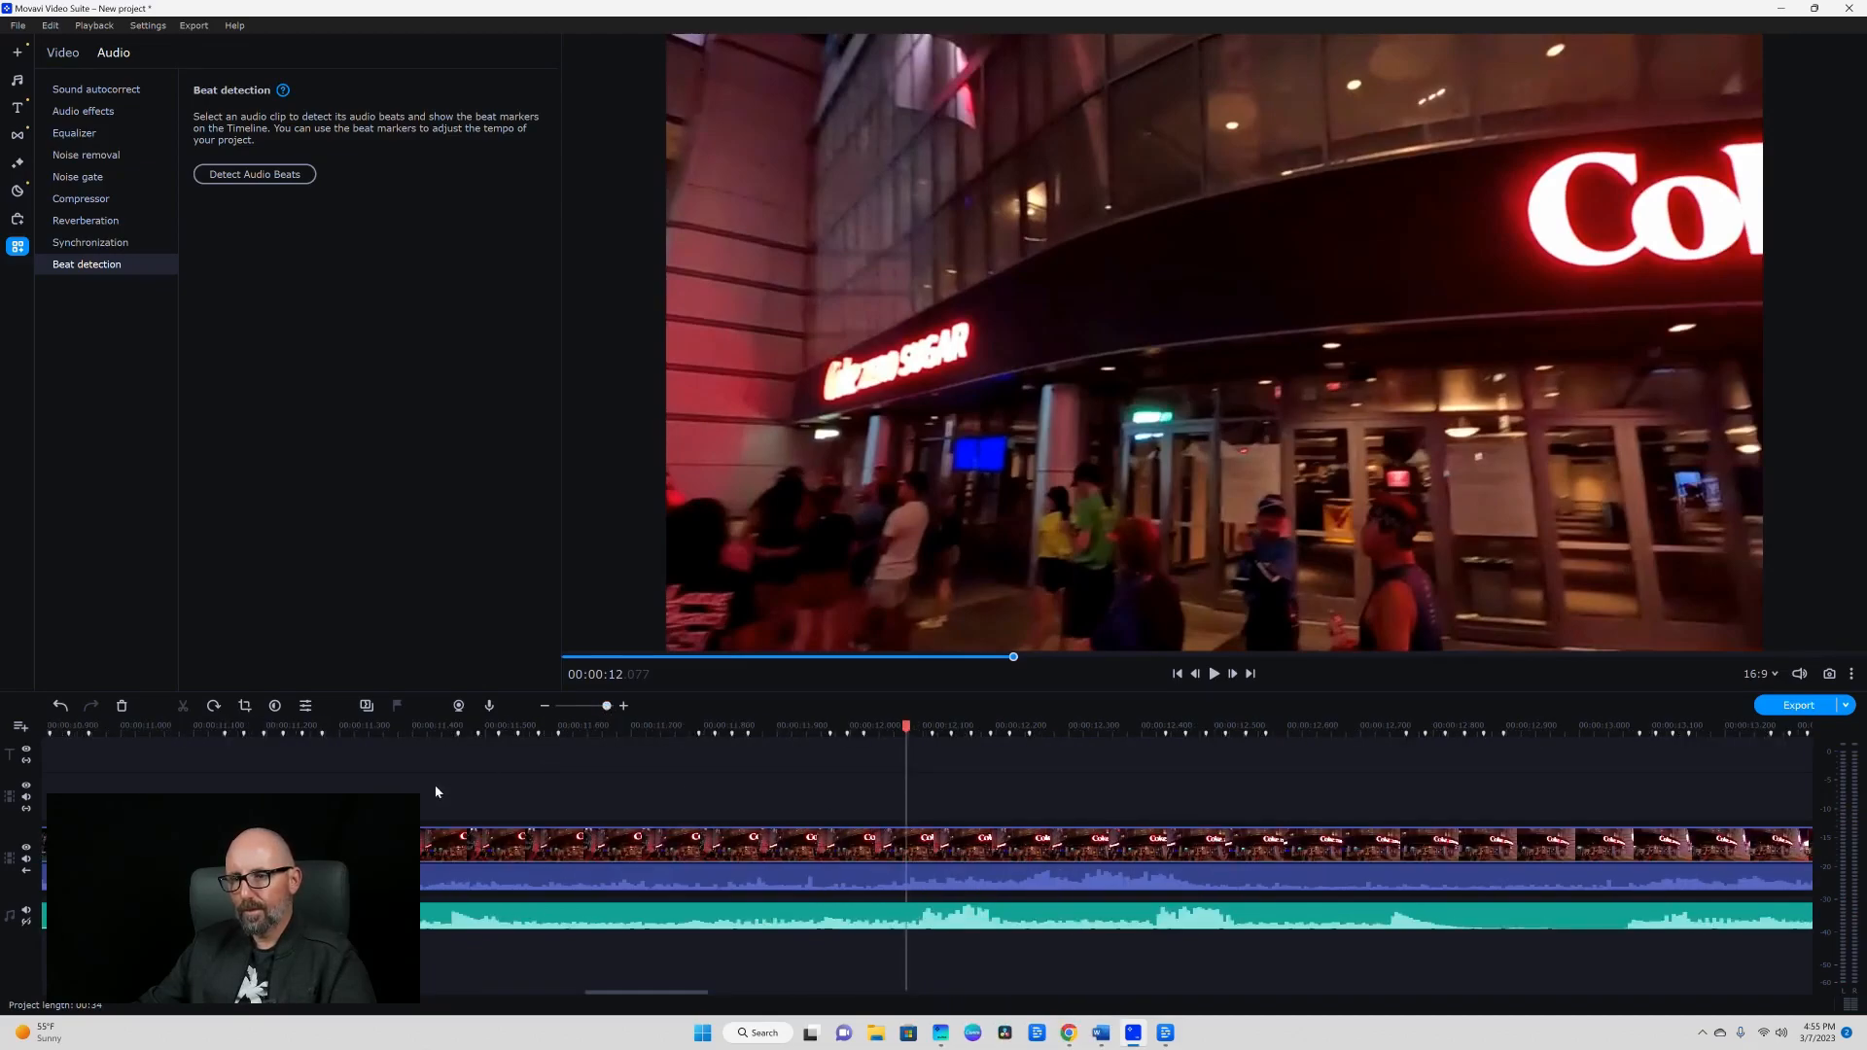
{"action": "left_click", "coordinate": [153, 792]}
{"action": "right_click", "coordinate": [146, 792]}
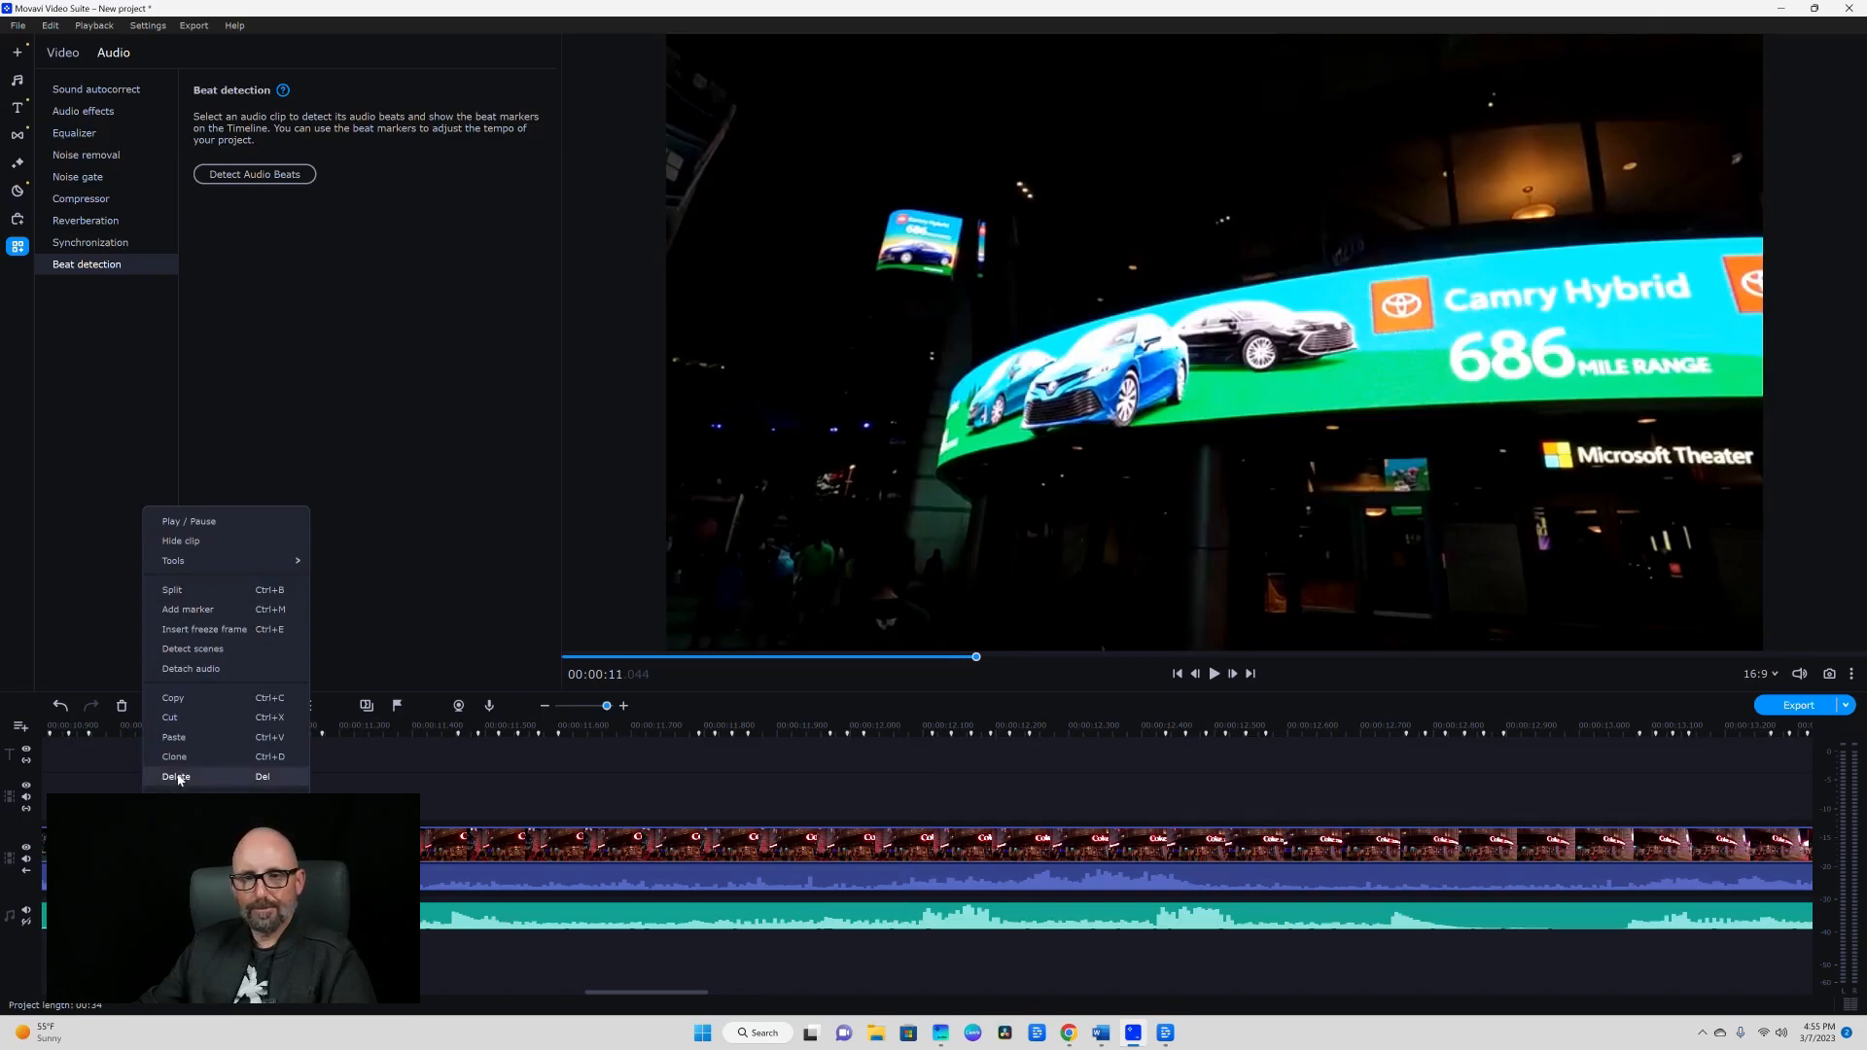
{"action": "left_click", "coordinate": [178, 777]}
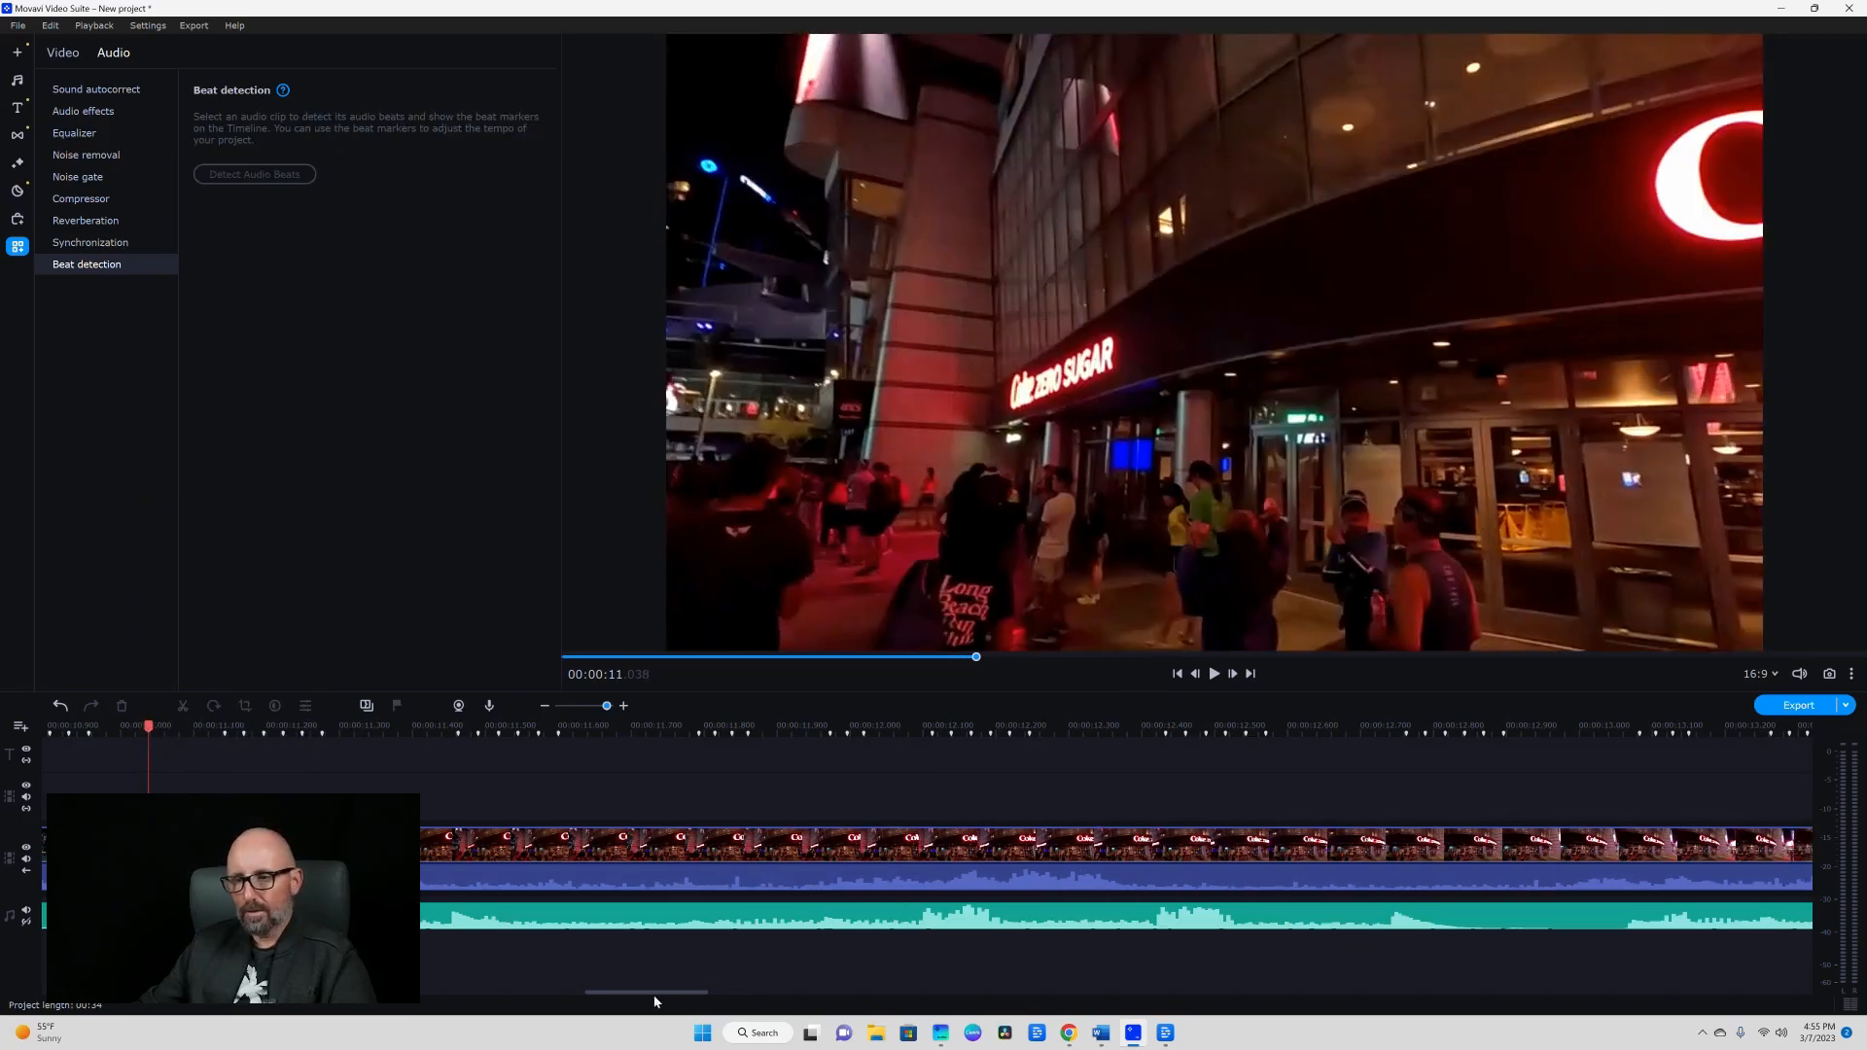
Play into the Coke Zero Sugar clip and trim about 2.3 seconds off its start.
{"action": "left_click_drag", "start_coordinate": [656, 994], "coordinate": [302, 1005]}
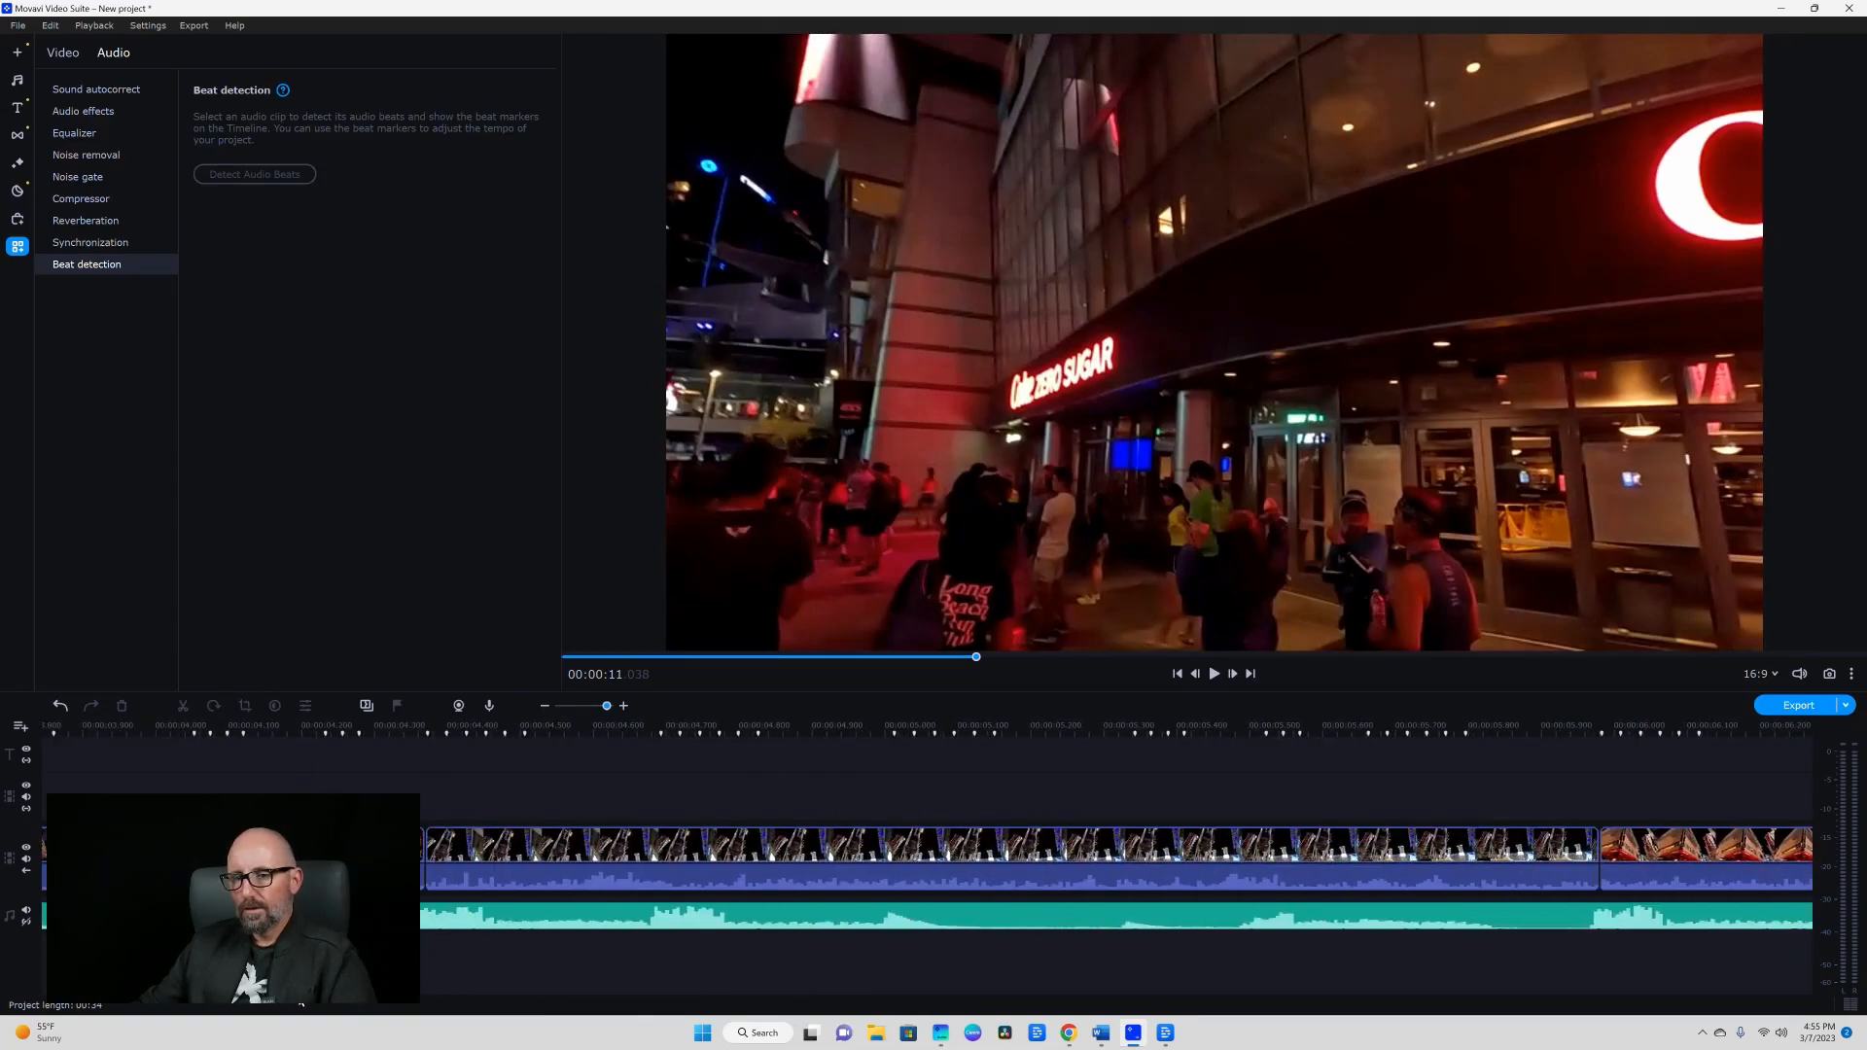
{"action": "left_click", "coordinate": [601, 710]}
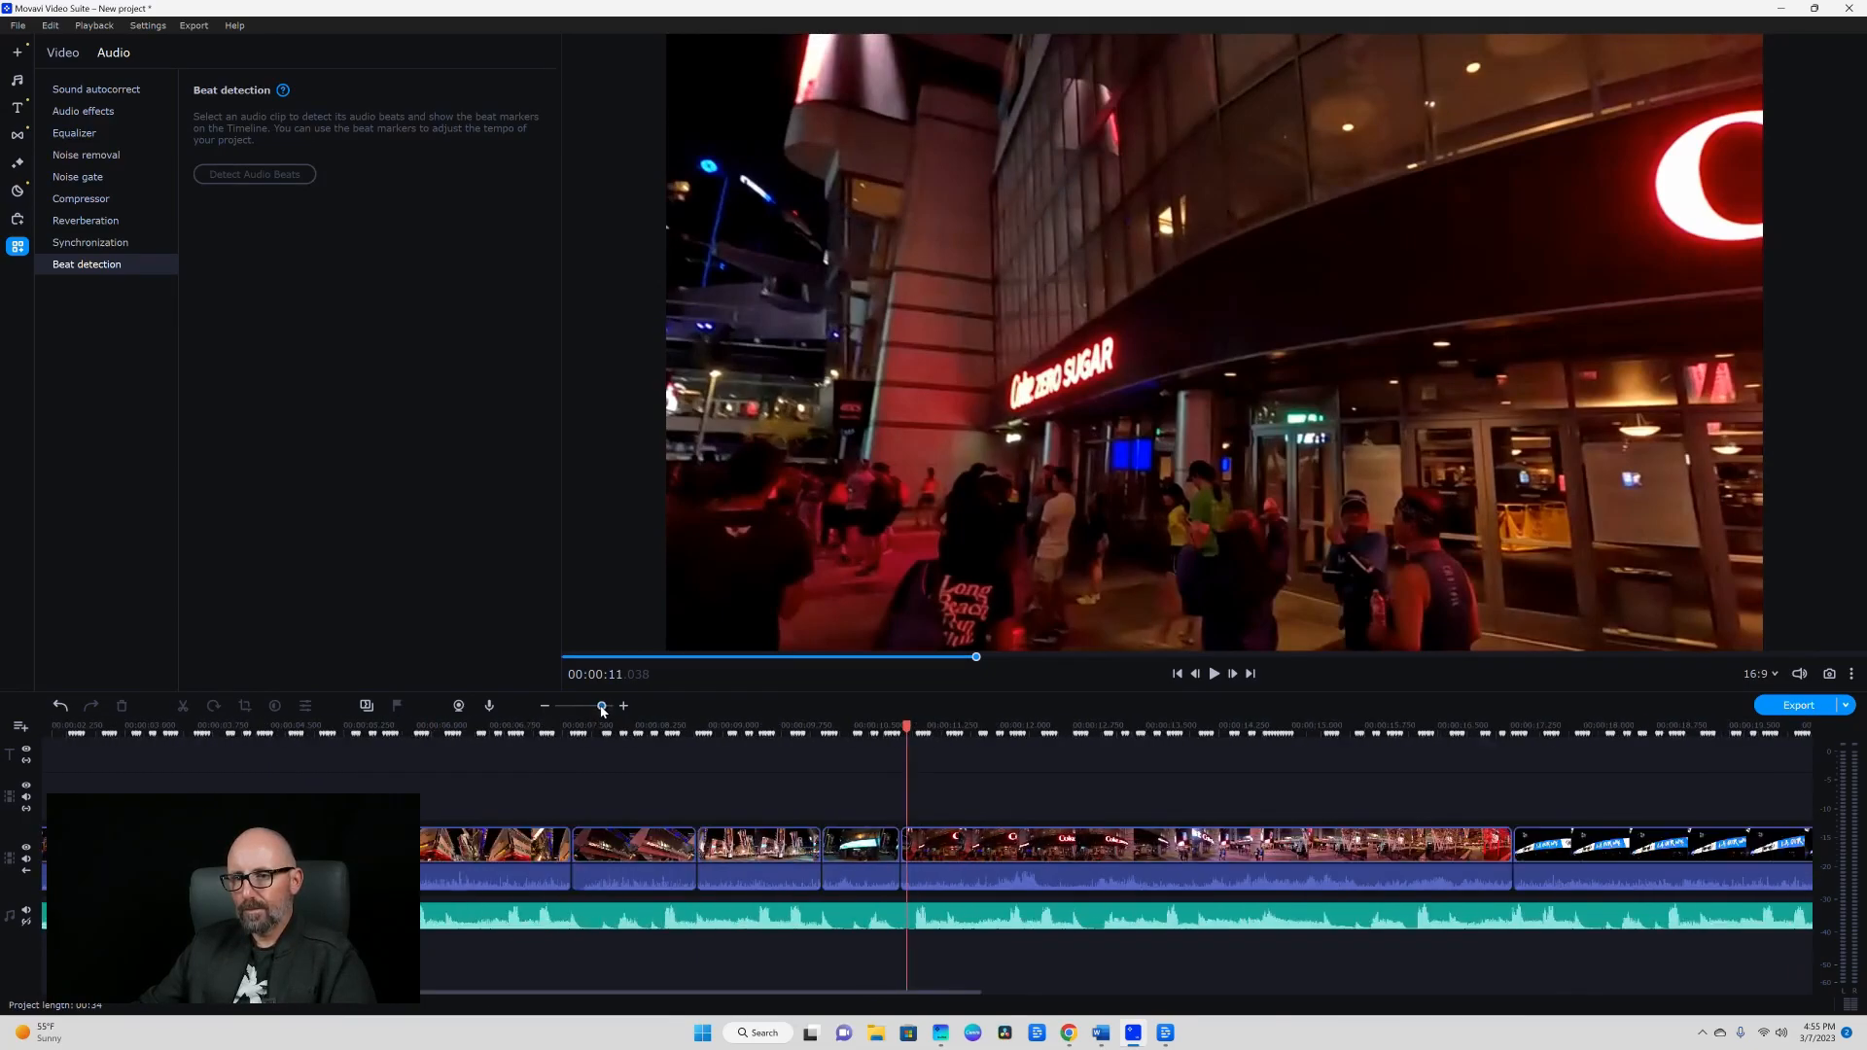
{"action": "left_click", "coordinate": [570, 881]}
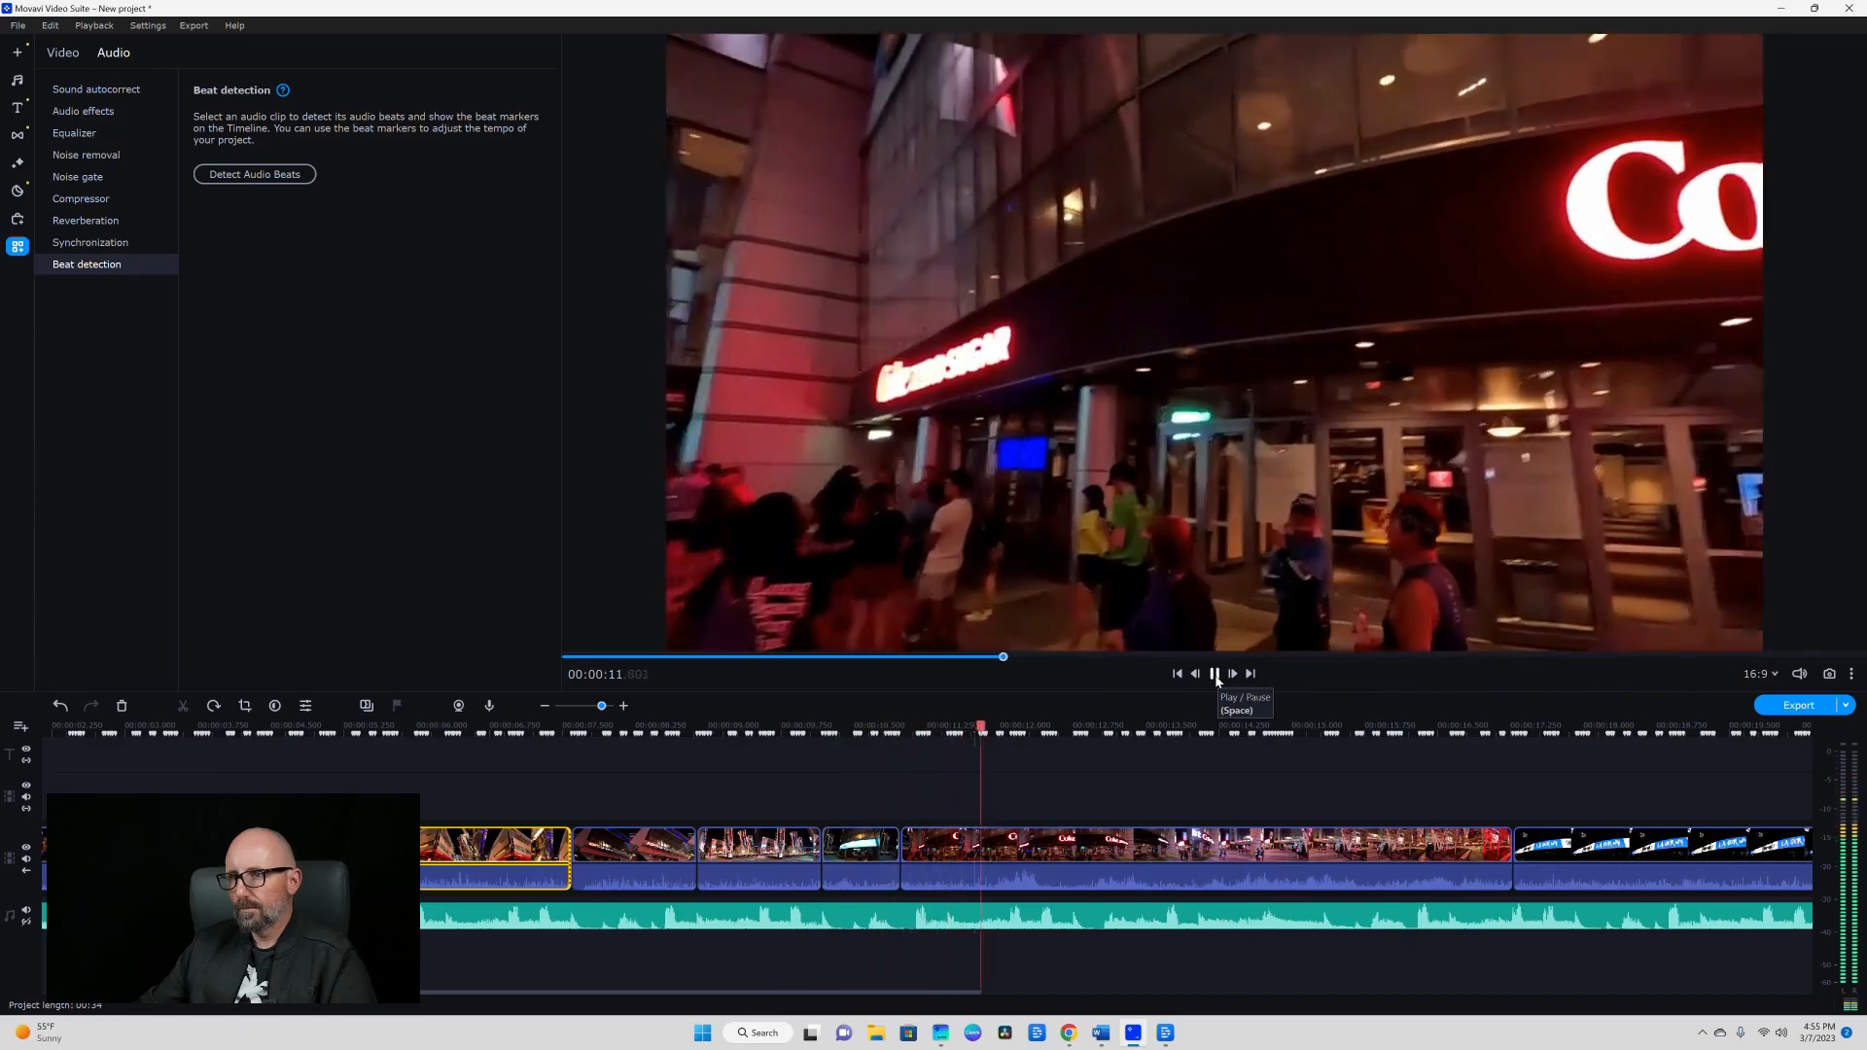
{"action": "left_click", "coordinate": [1215, 676]}
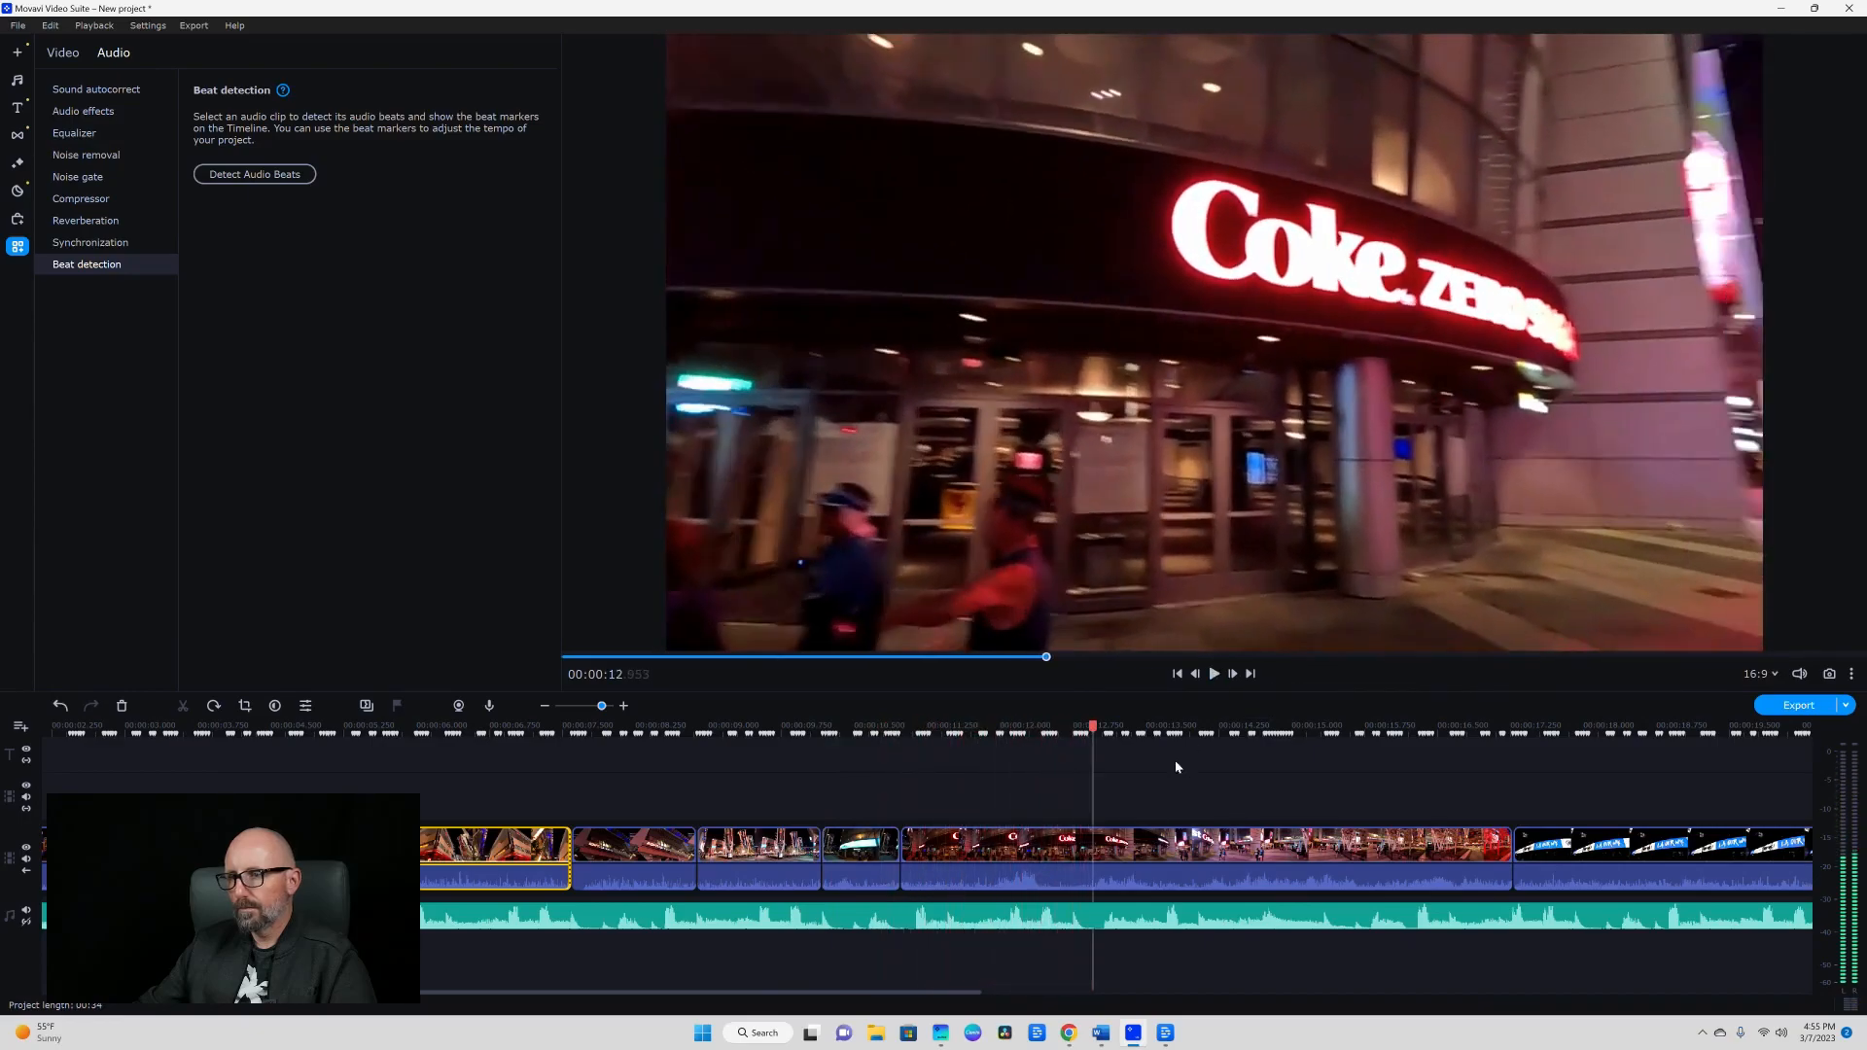
{"action": "left_click", "coordinate": [1046, 846]}
{"action": "left_click_drag", "start_coordinate": [902, 853], "coordinate": [1120, 845]}
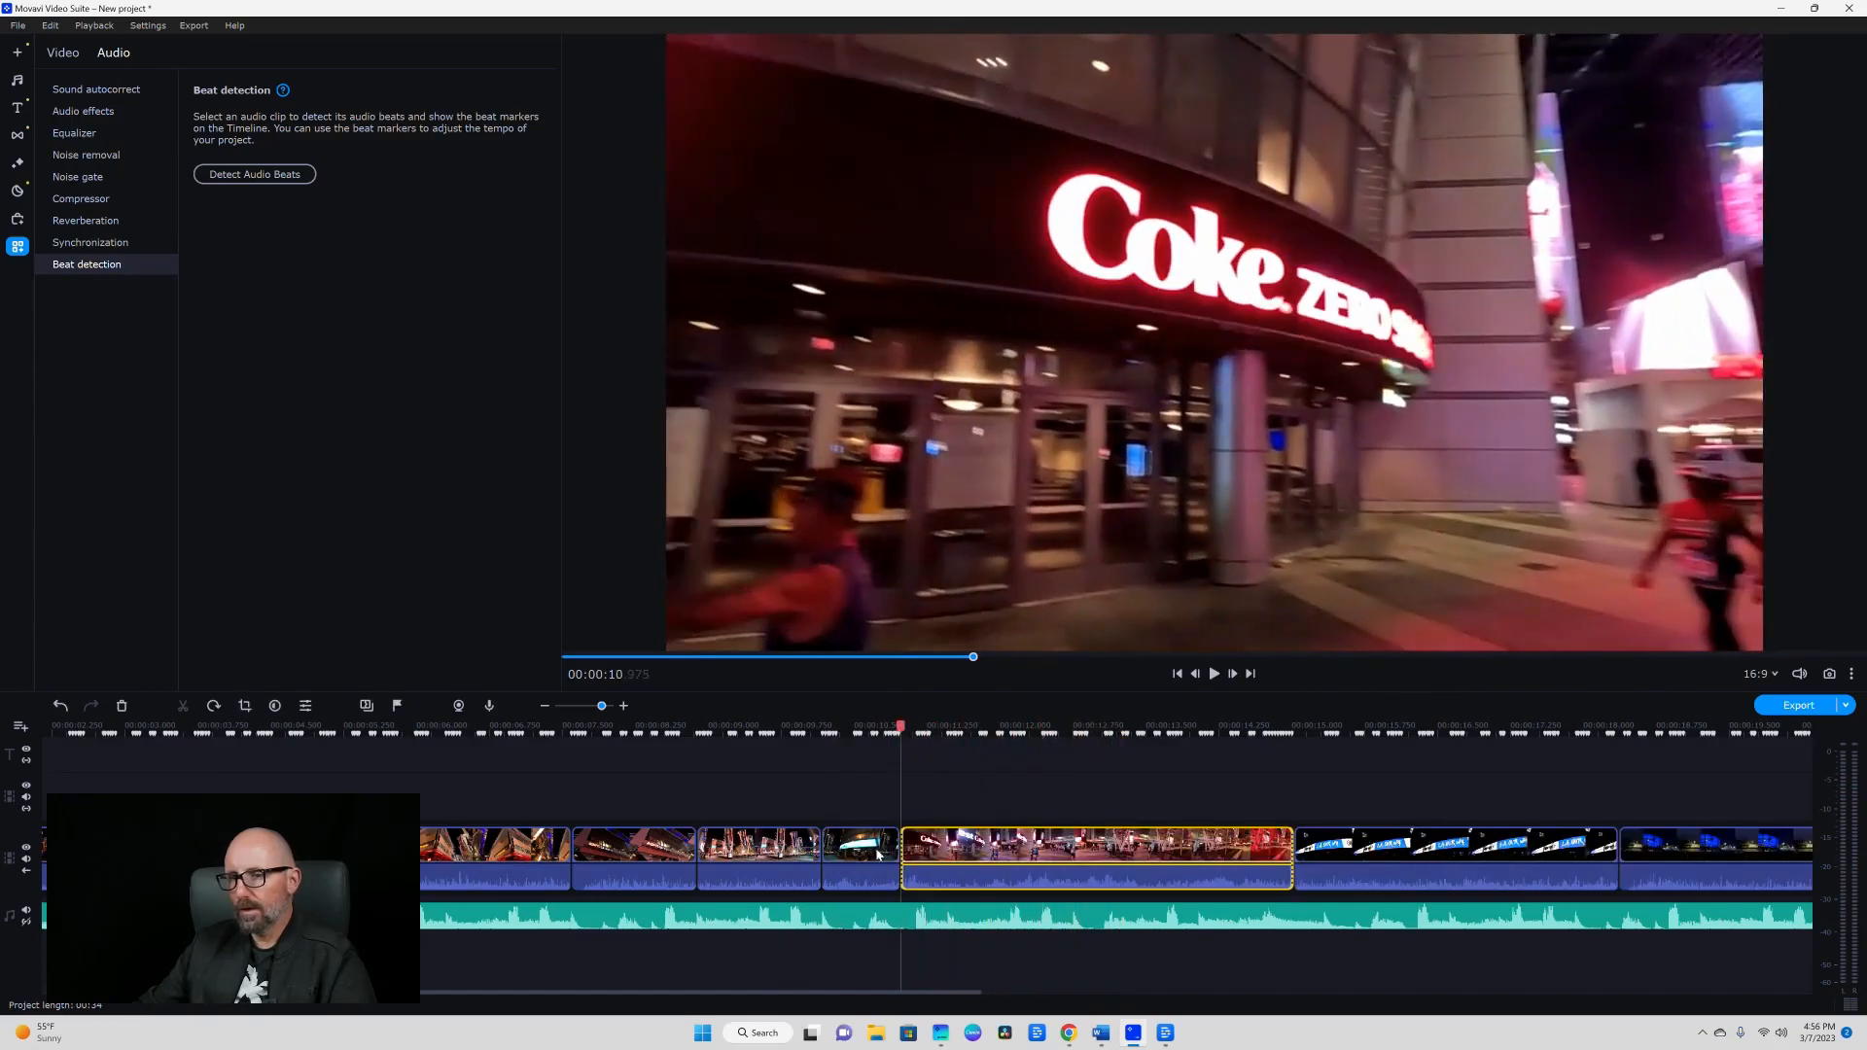
Play from about 8.4 seconds and trim the end of the Coke Zero Sugar clip to the beat at 12.764 seconds.
{"action": "left_click", "coordinate": [646, 846]}
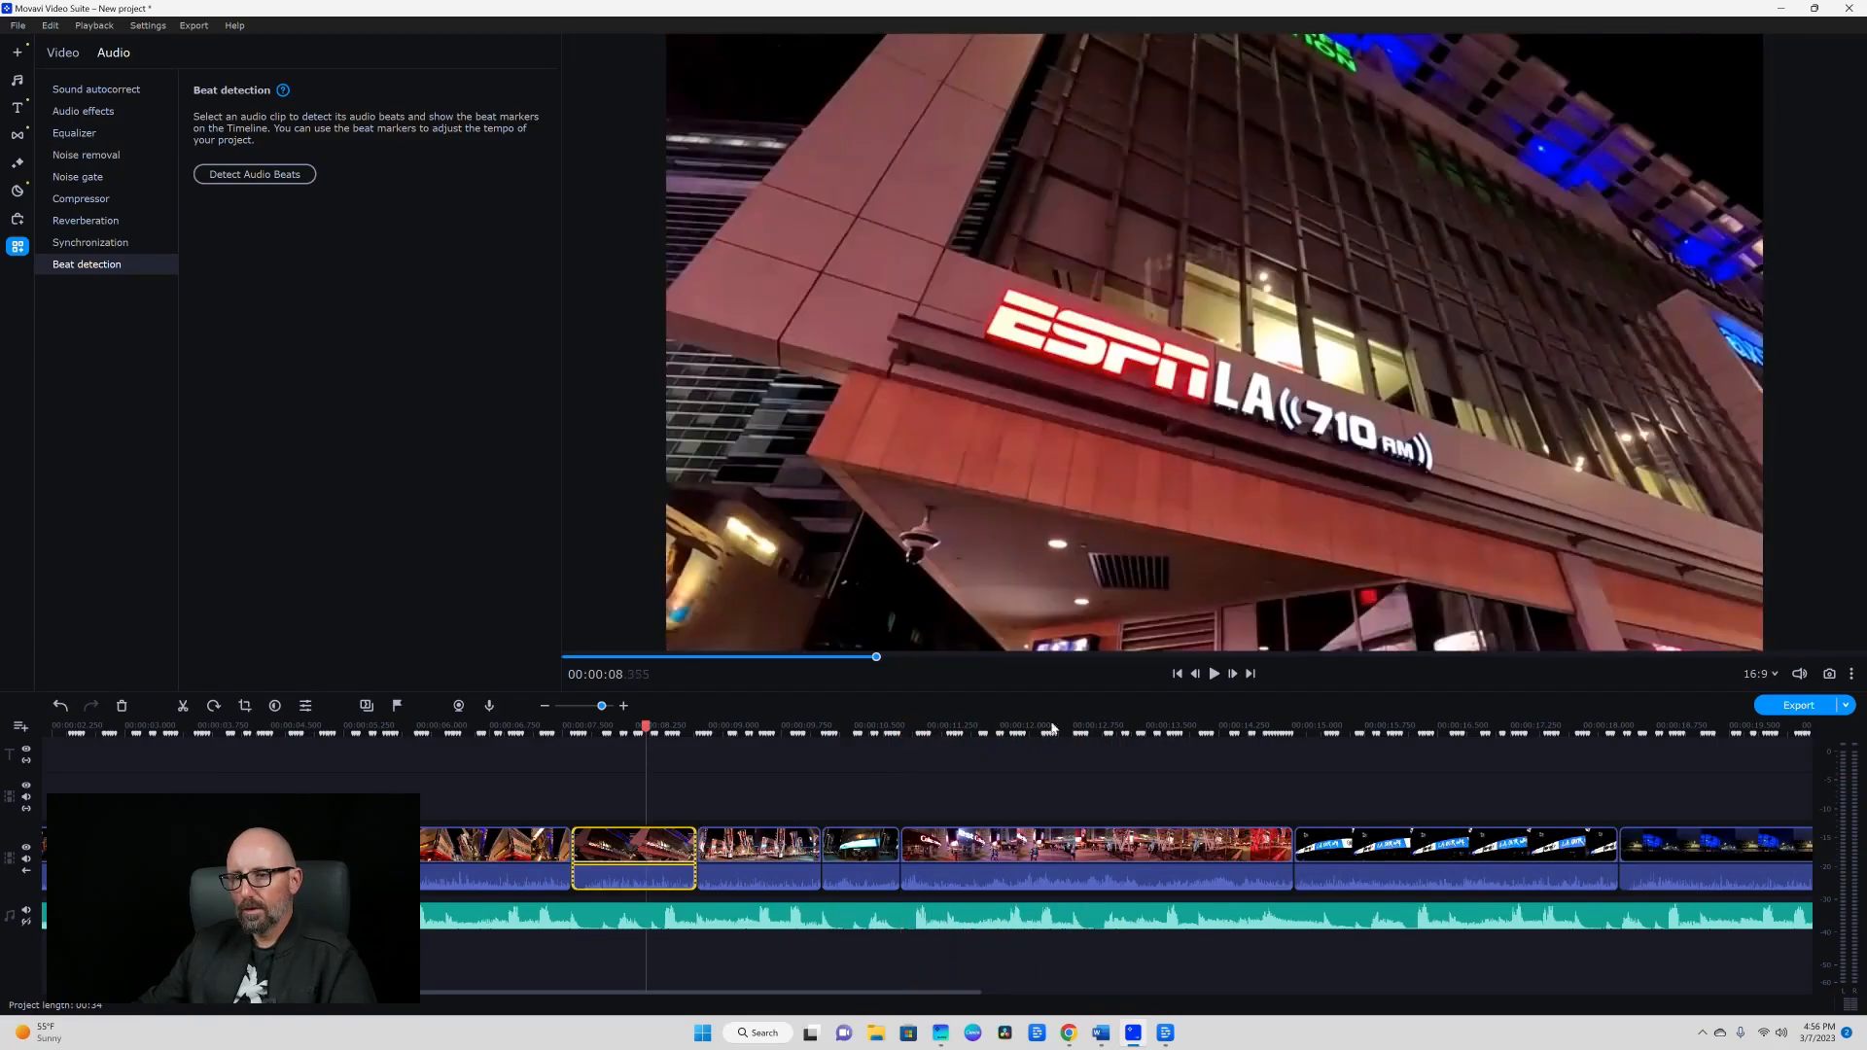
{"action": "left_click", "coordinate": [1214, 674]}
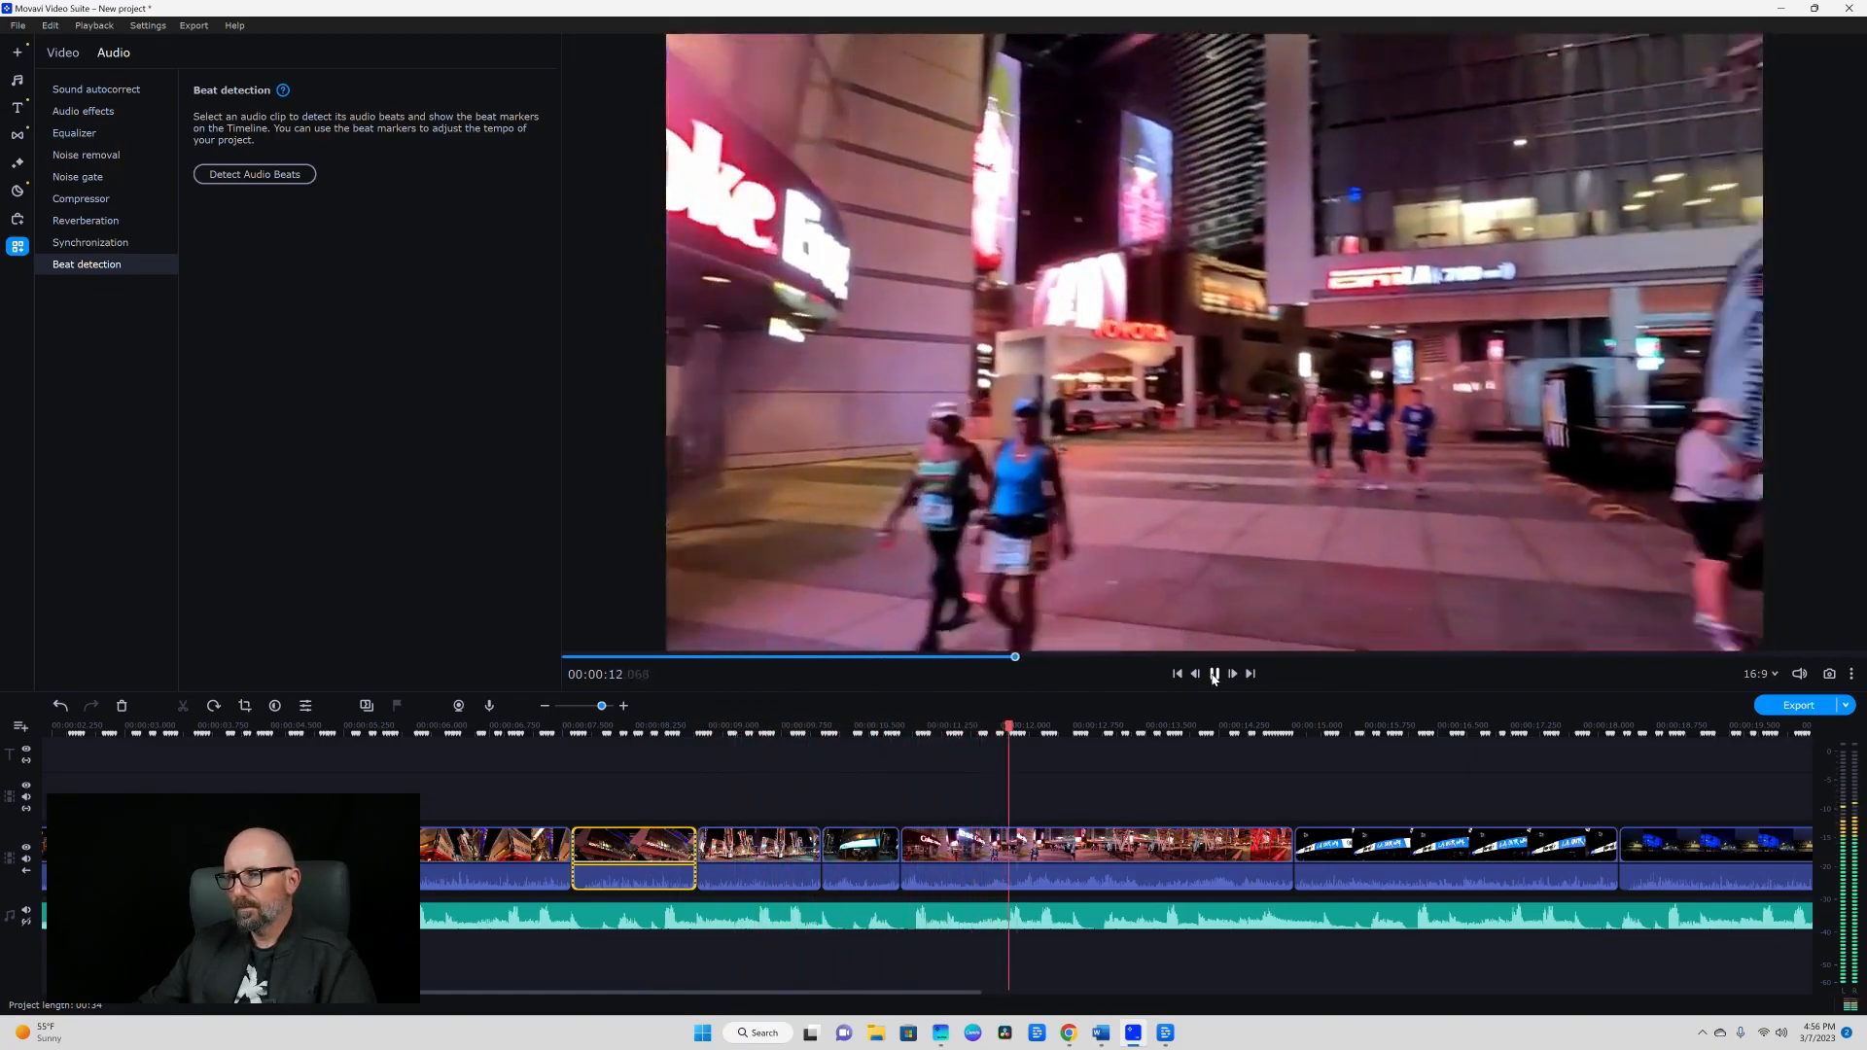
{"action": "left_click", "coordinate": [1214, 674]}
{"action": "left_click", "coordinate": [1101, 880]}
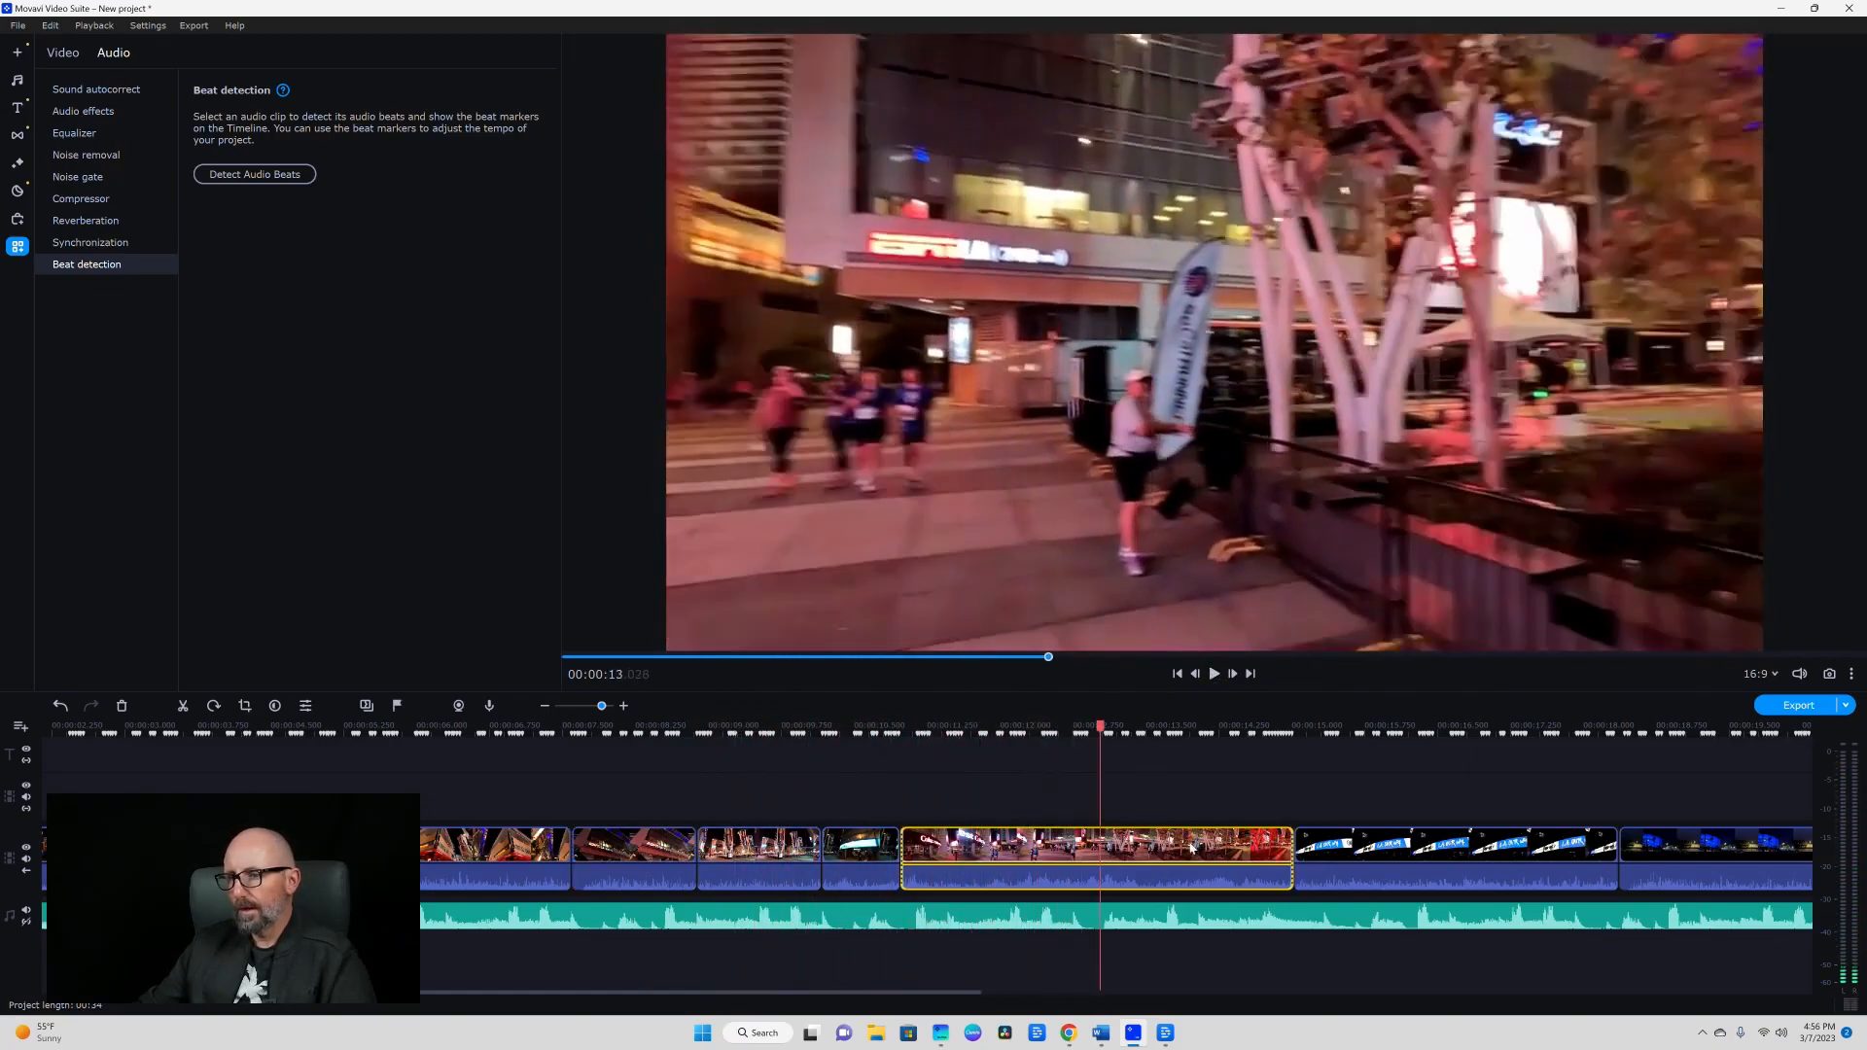
{"action": "left_click_drag", "start_coordinate": [1292, 844], "coordinate": [1073, 844]}
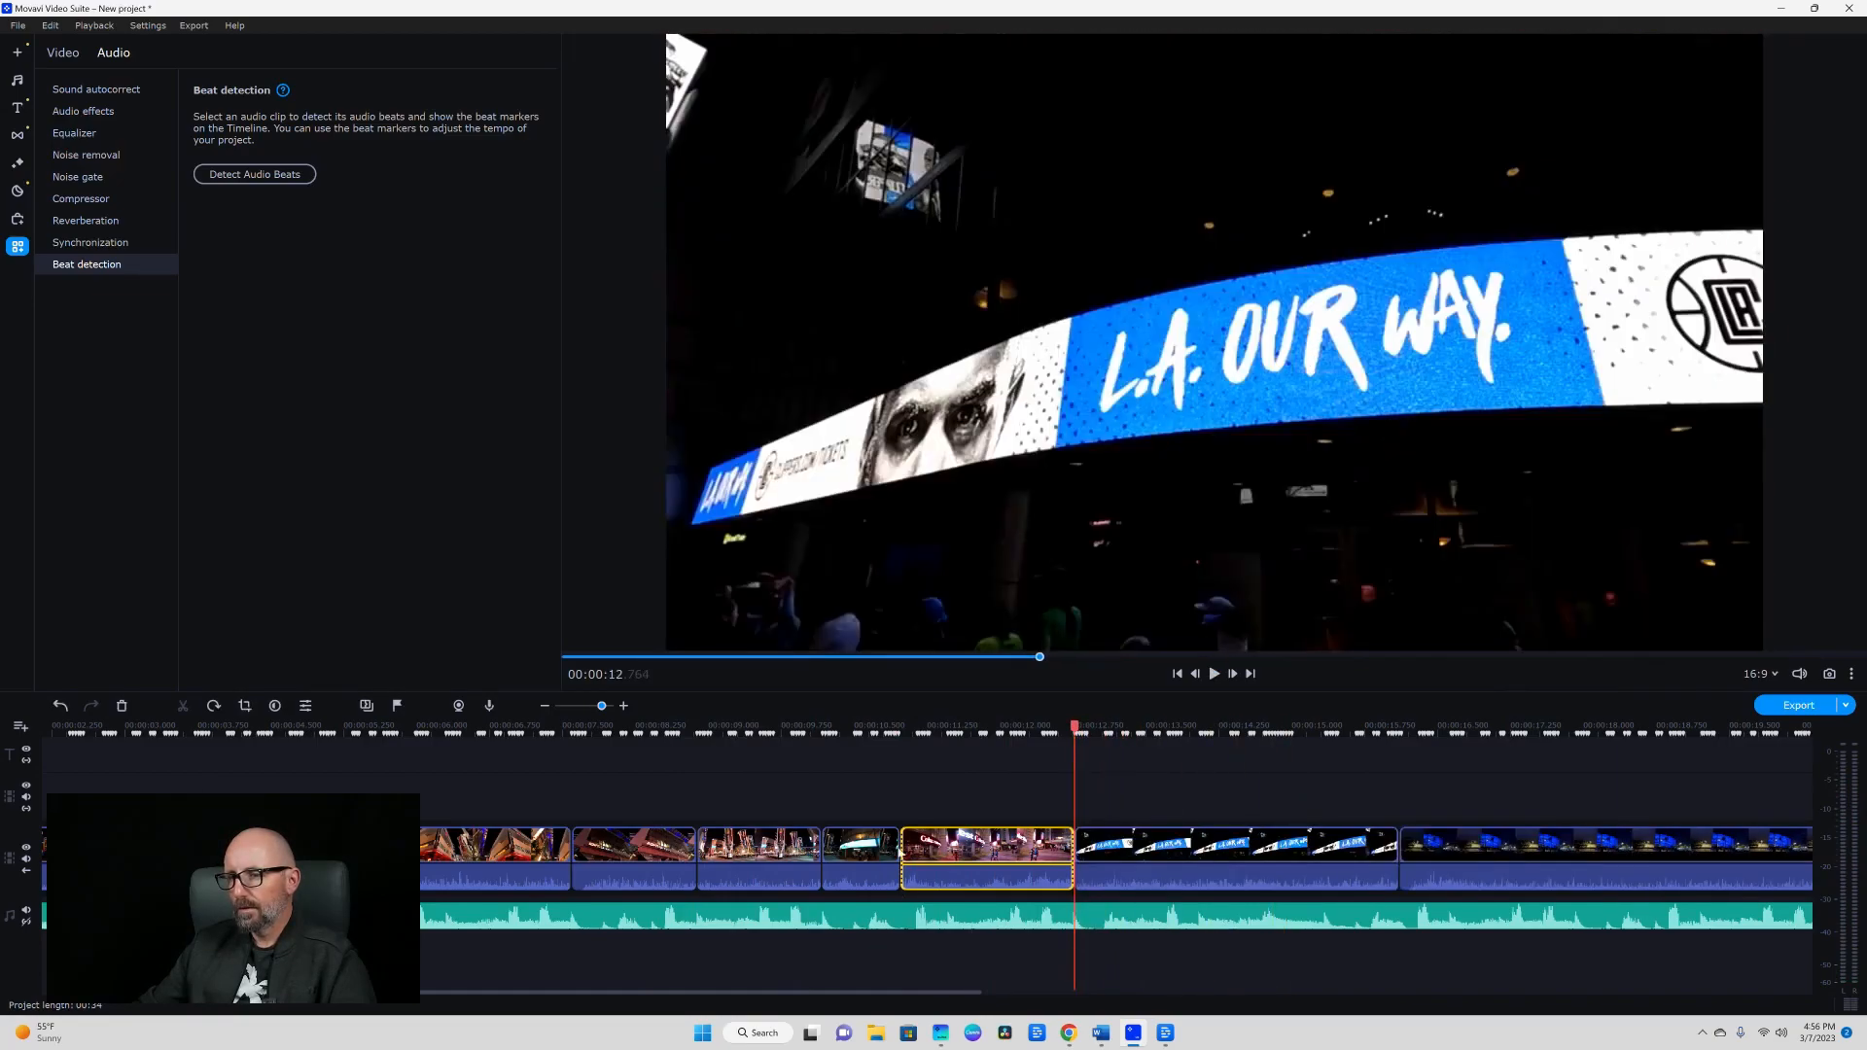
Play from the Toyota clip and trim the end of the L.A. Our Way clip to the beat at about 14.05 seconds.
{"action": "left_click", "coordinate": [758, 856]}
{"action": "left_click", "coordinate": [1213, 674]}
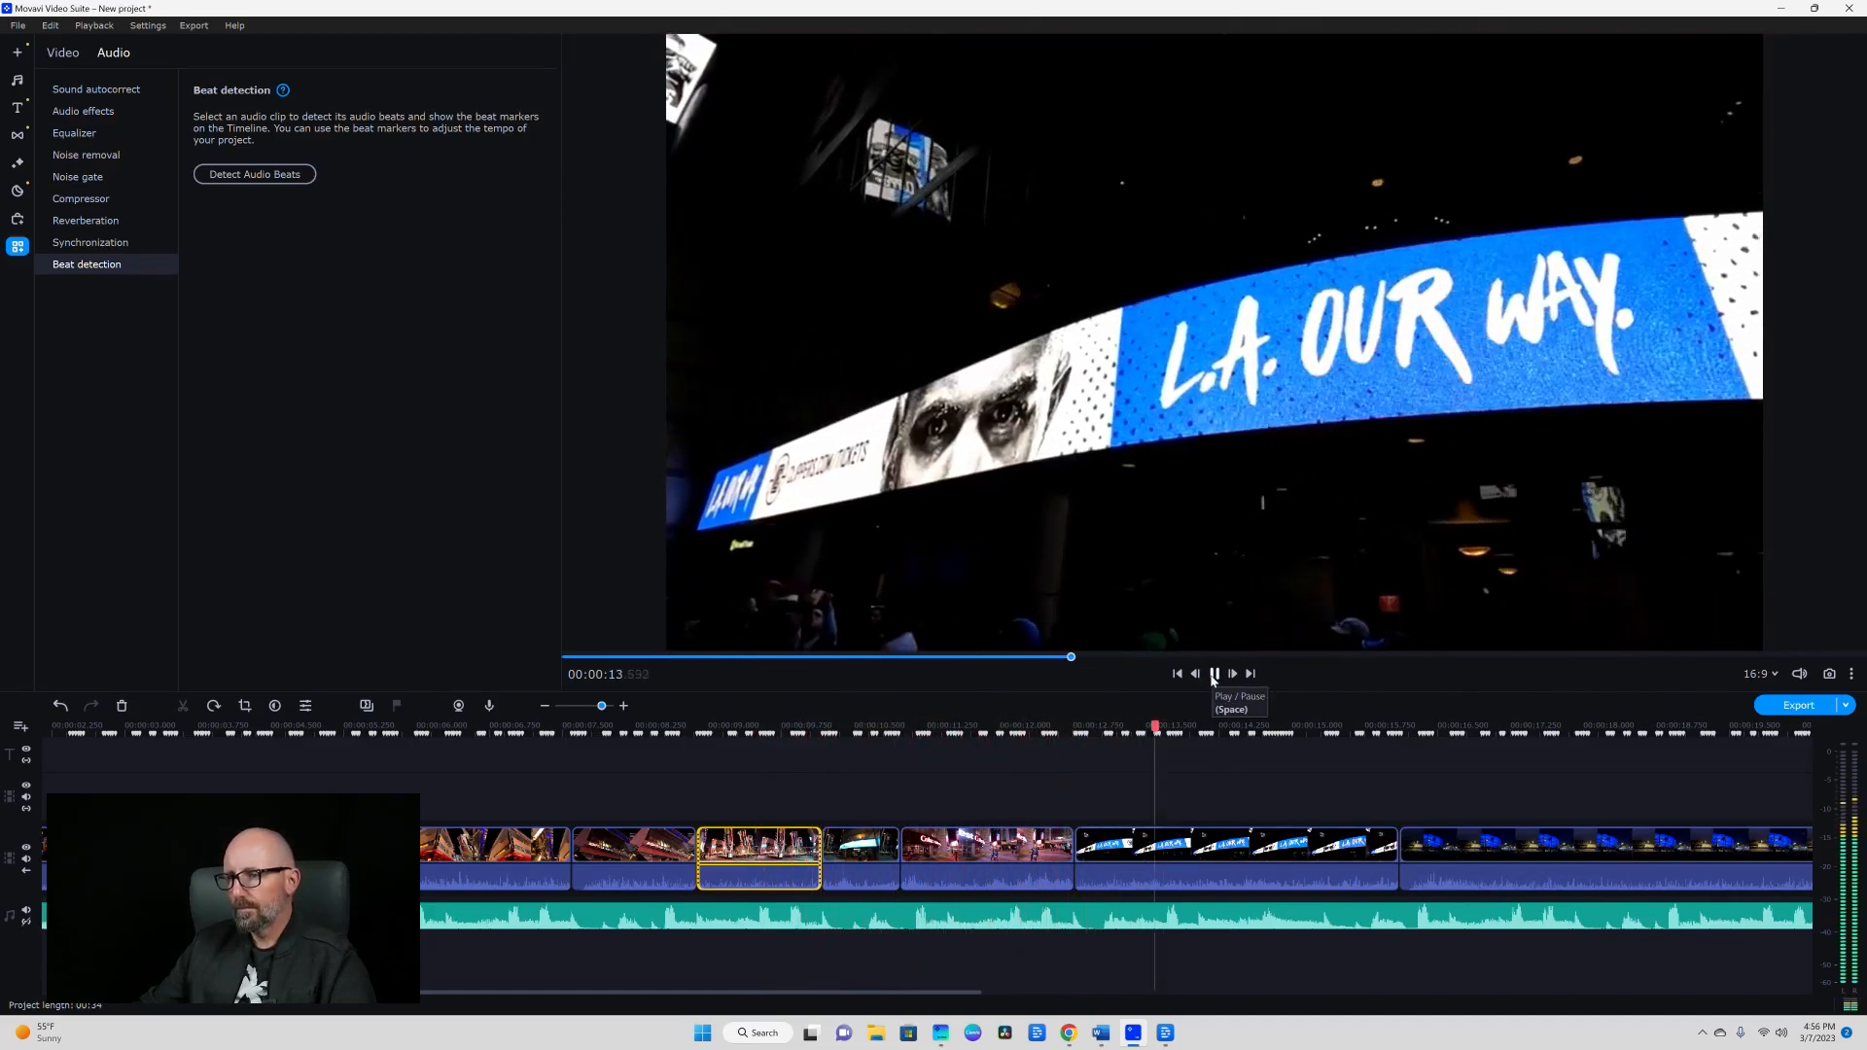
{"action": "left_click", "coordinate": [1214, 674]}
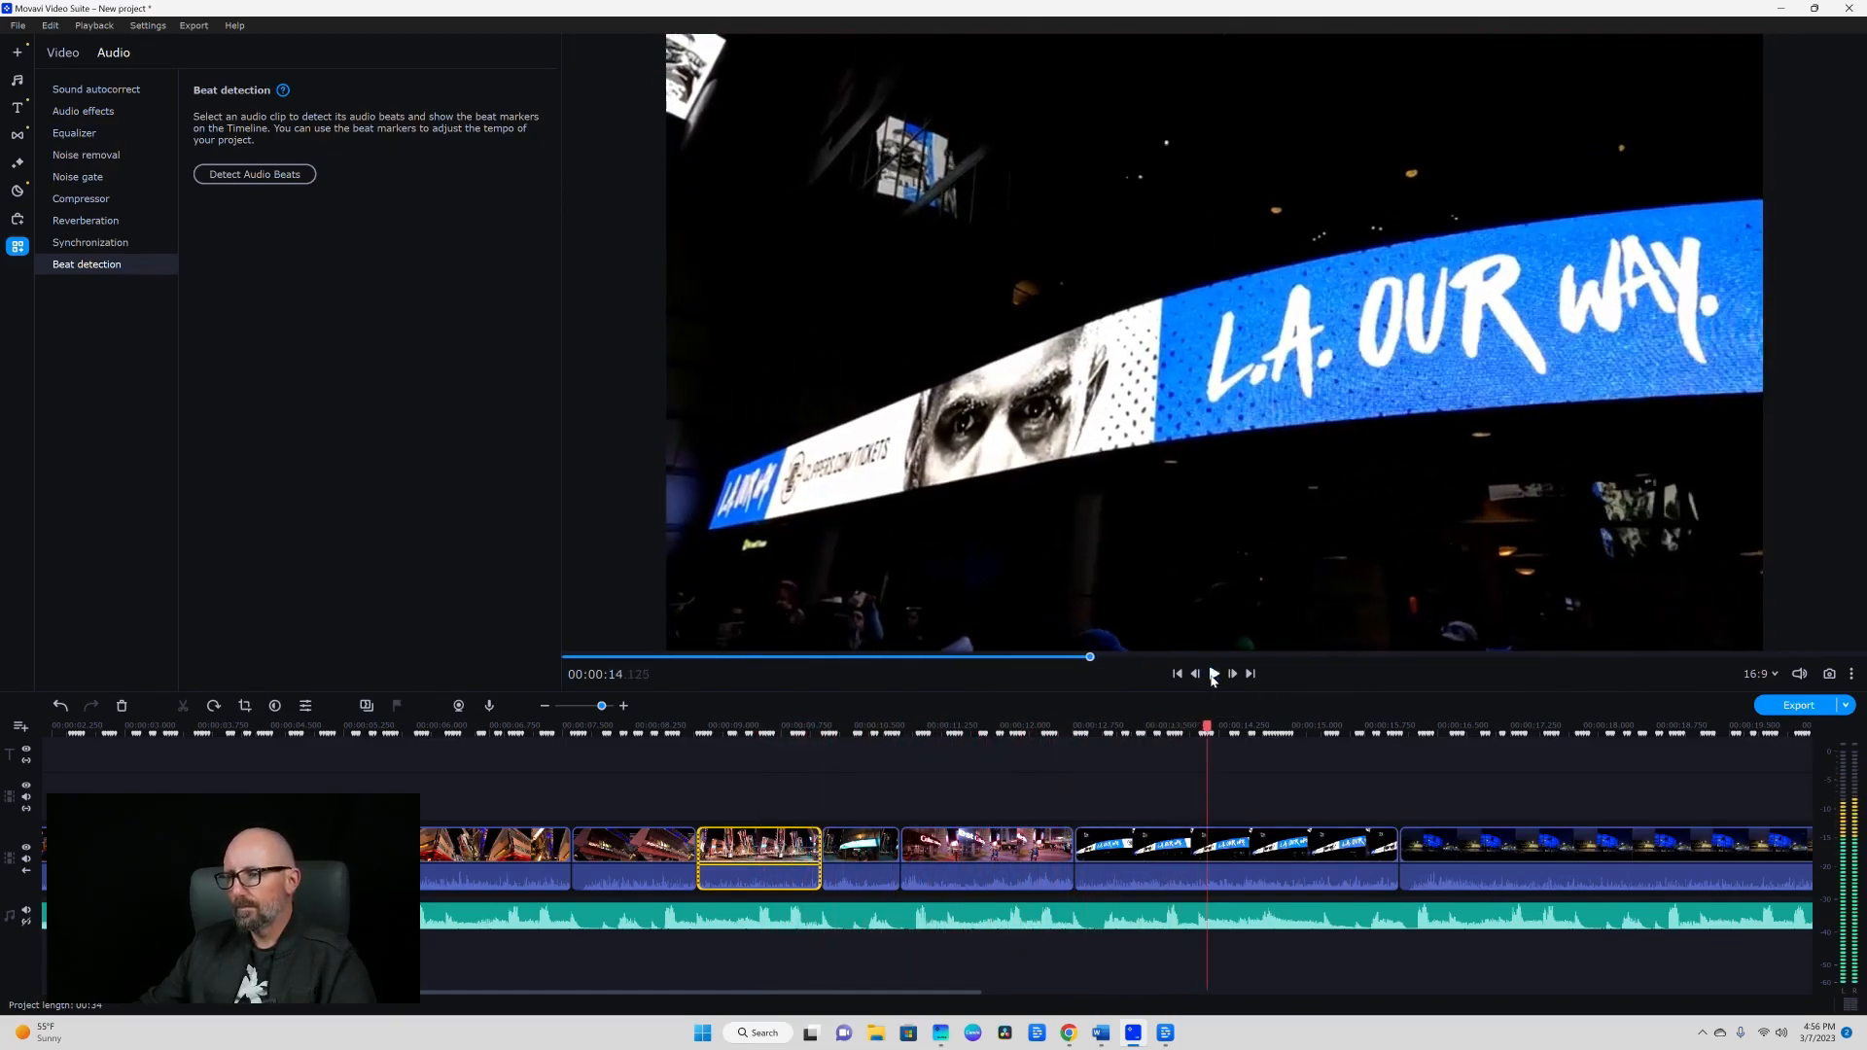
{"action": "left_click", "coordinate": [1381, 844]}
{"action": "left_click_drag", "start_coordinate": [1398, 848], "coordinate": [1200, 867]}
Play from about 9.9 seconds and trim the end of the first crypto.com Arena clip to the beat at about 15.3 seconds.
{"action": "left_click", "coordinate": [1293, 848]}
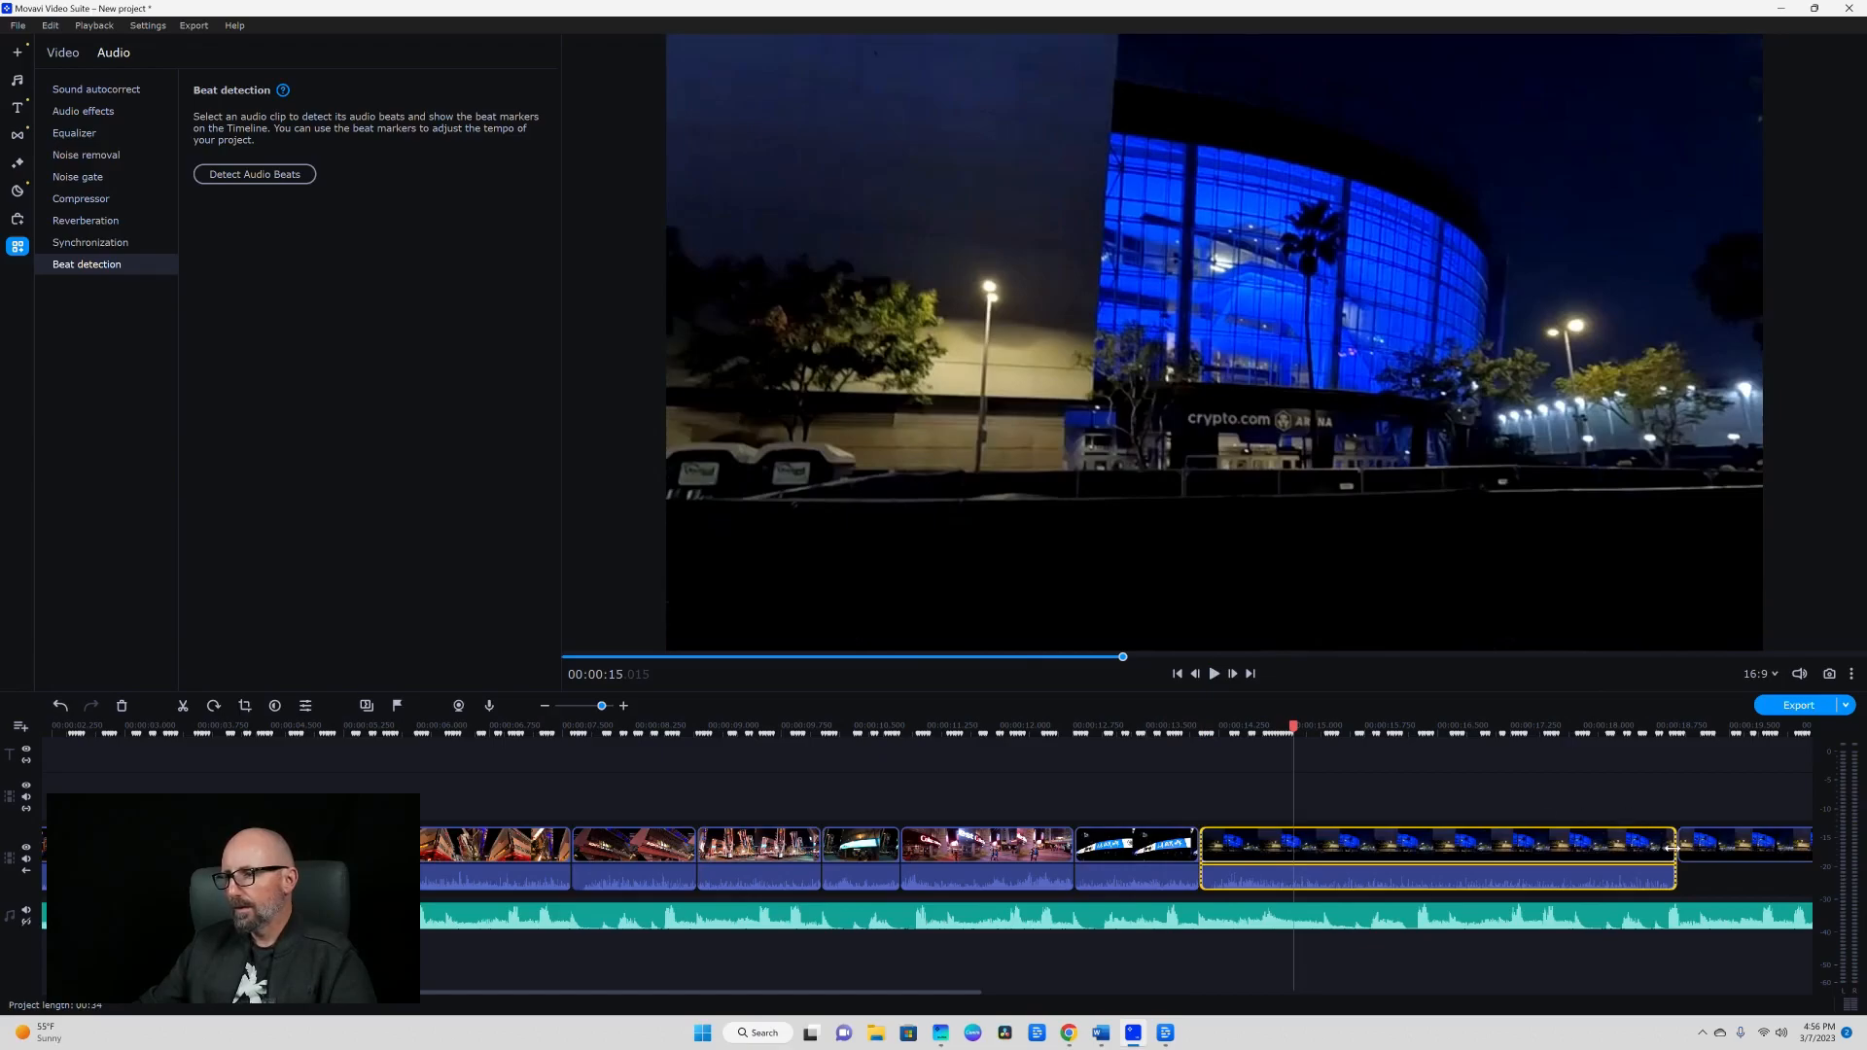
{"action": "left_click", "coordinate": [796, 845]}
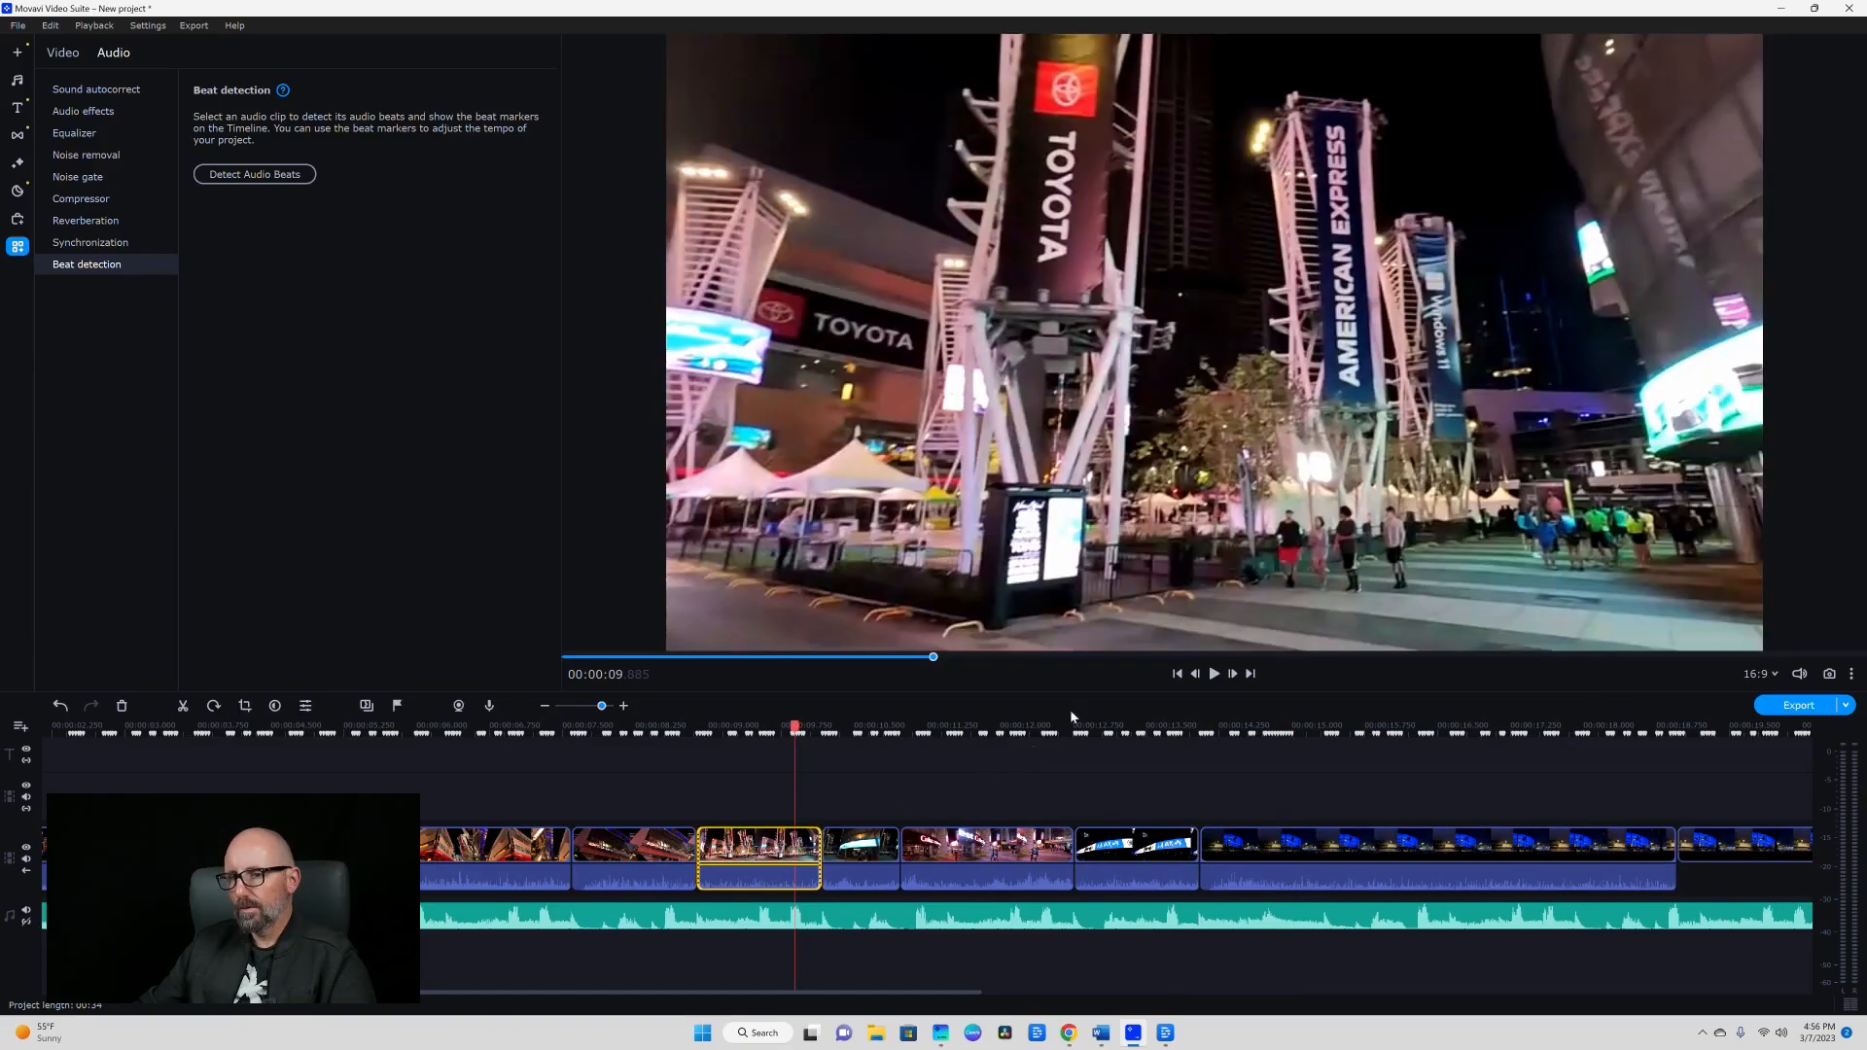
{"action": "left_click", "coordinate": [1216, 676]}
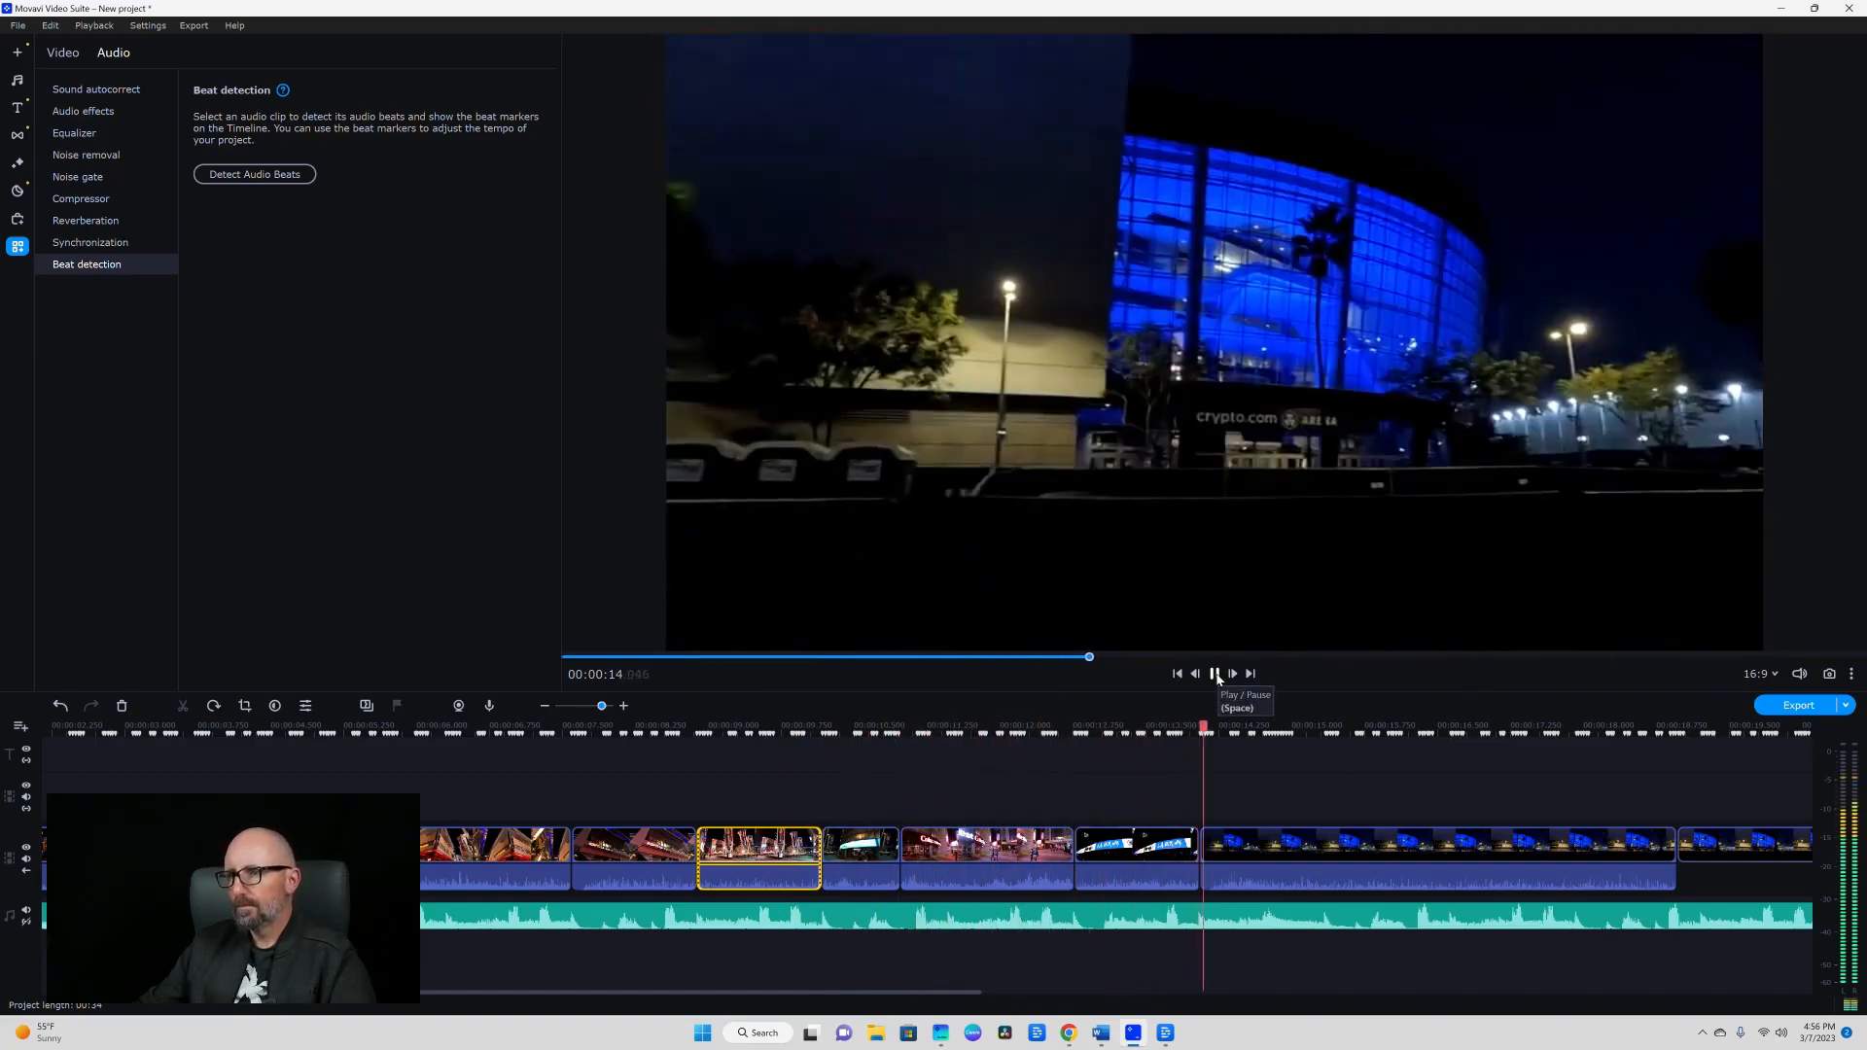
{"action": "left_click", "coordinate": [1216, 674]}
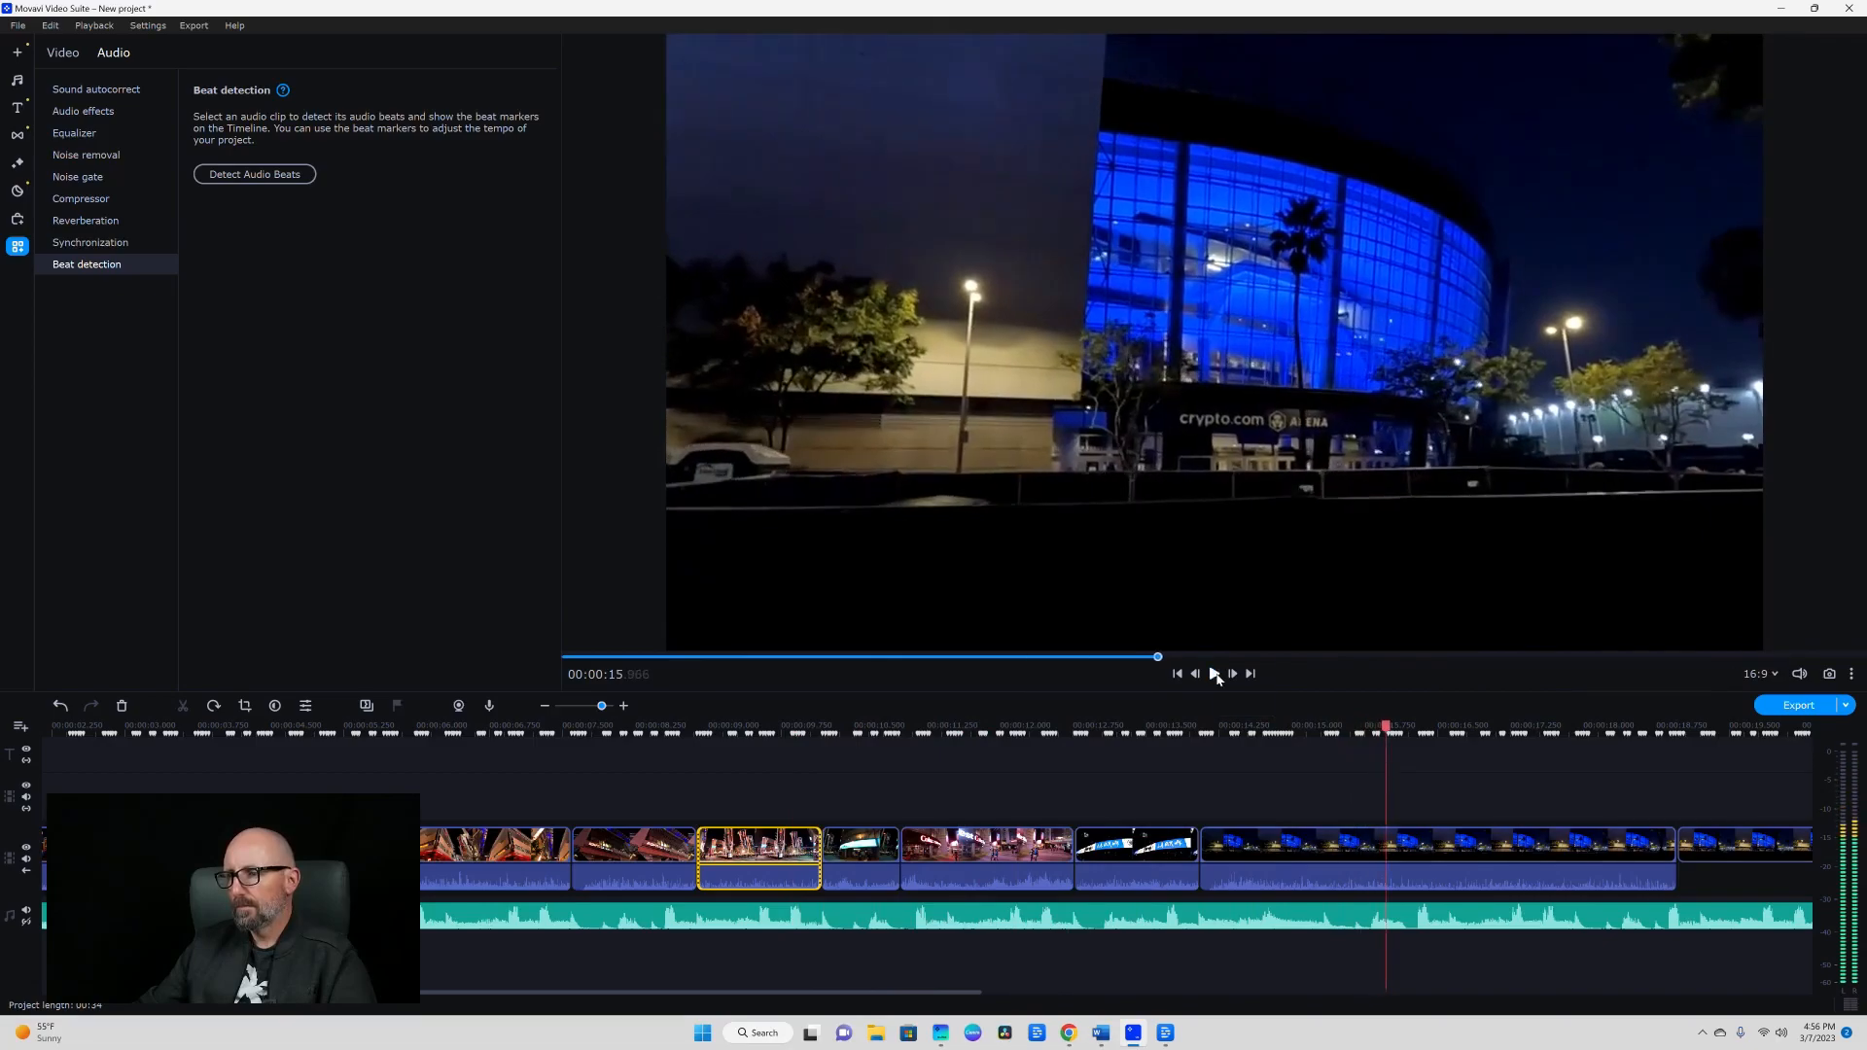
{"action": "left_click", "coordinate": [1318, 845]}
{"action": "left_click_drag", "start_coordinate": [1669, 848], "coordinate": [1323, 854]}
Delete the leftover crypto.com Arena clip that follows the trimmed one.
{"action": "left_click", "coordinate": [1513, 852]}
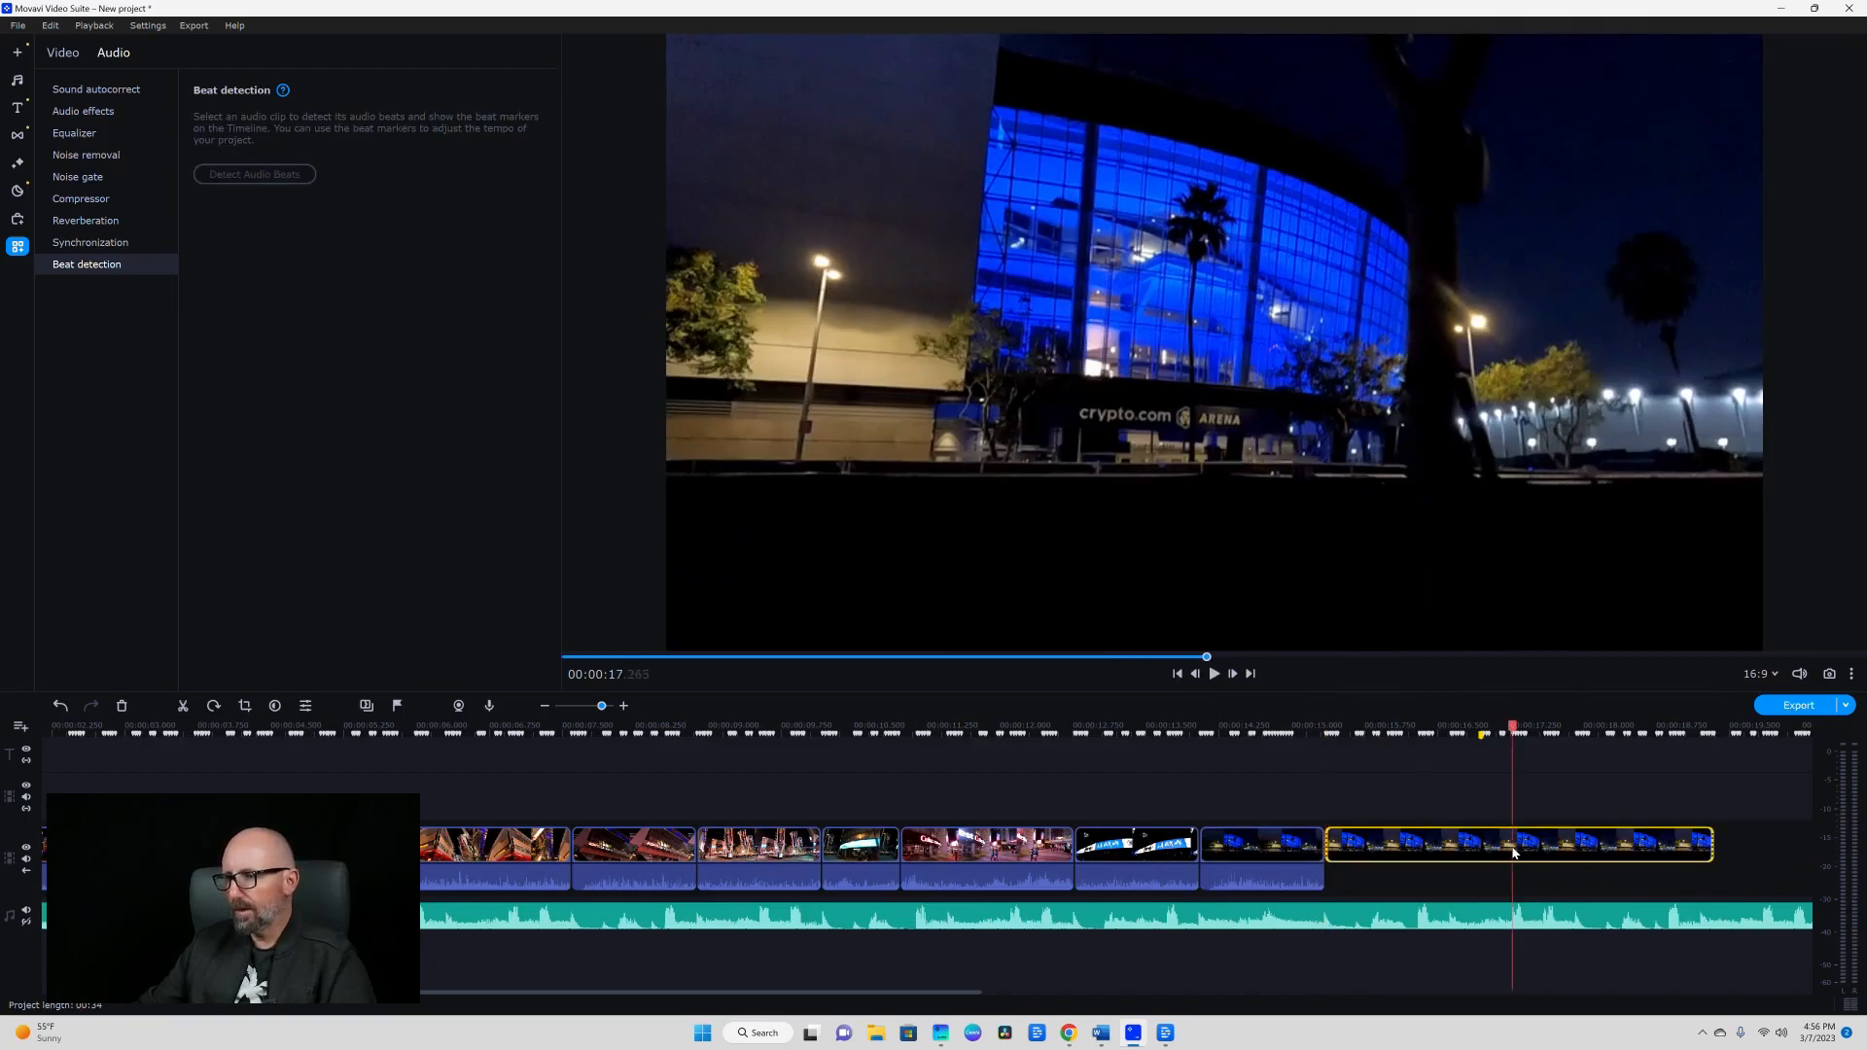
{"action": "right_click", "coordinate": [1522, 856]}
{"action": "left_click", "coordinate": [1556, 789]}
Split the music track at about 15.5 seconds, delete the remainder and align the music's end with the last video clip.
{"action": "left_click", "coordinate": [1343, 924]}
{"action": "left_click", "coordinate": [1342, 924]}
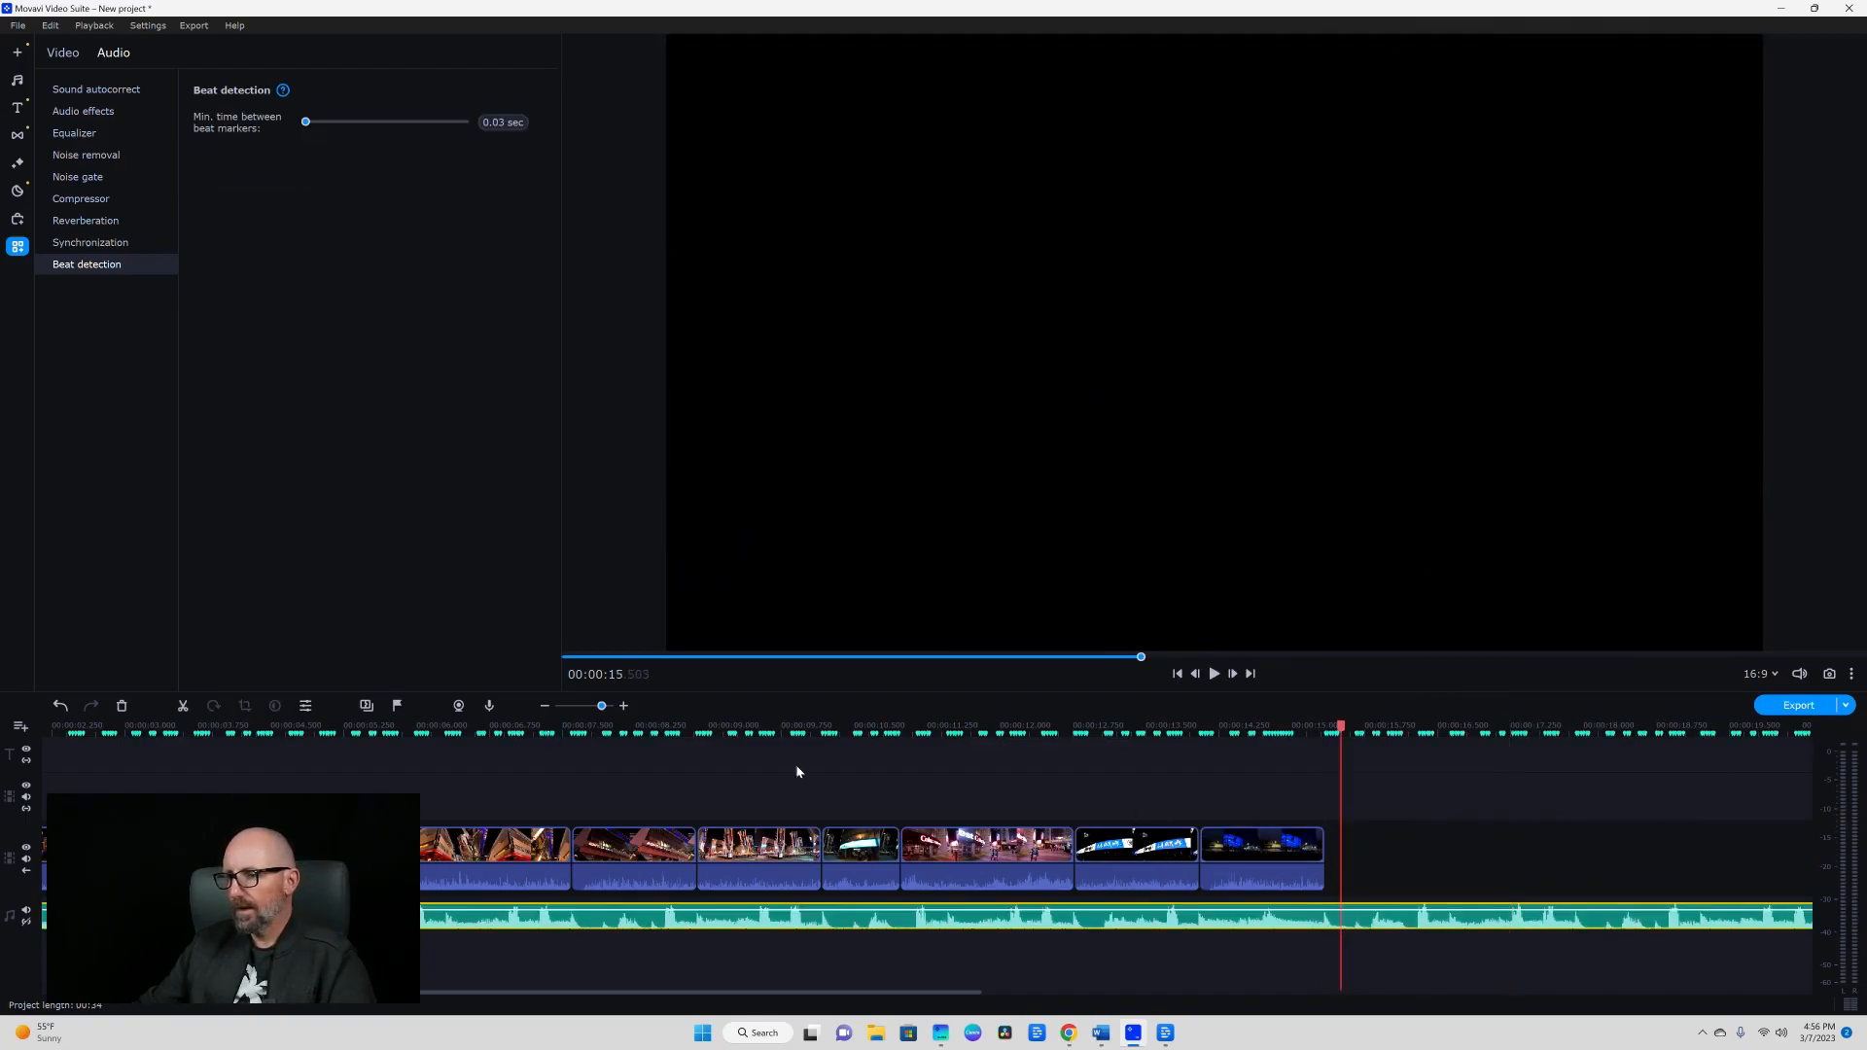
{"action": "left_click", "coordinate": [184, 707]}
{"action": "left_click", "coordinate": [1385, 922]}
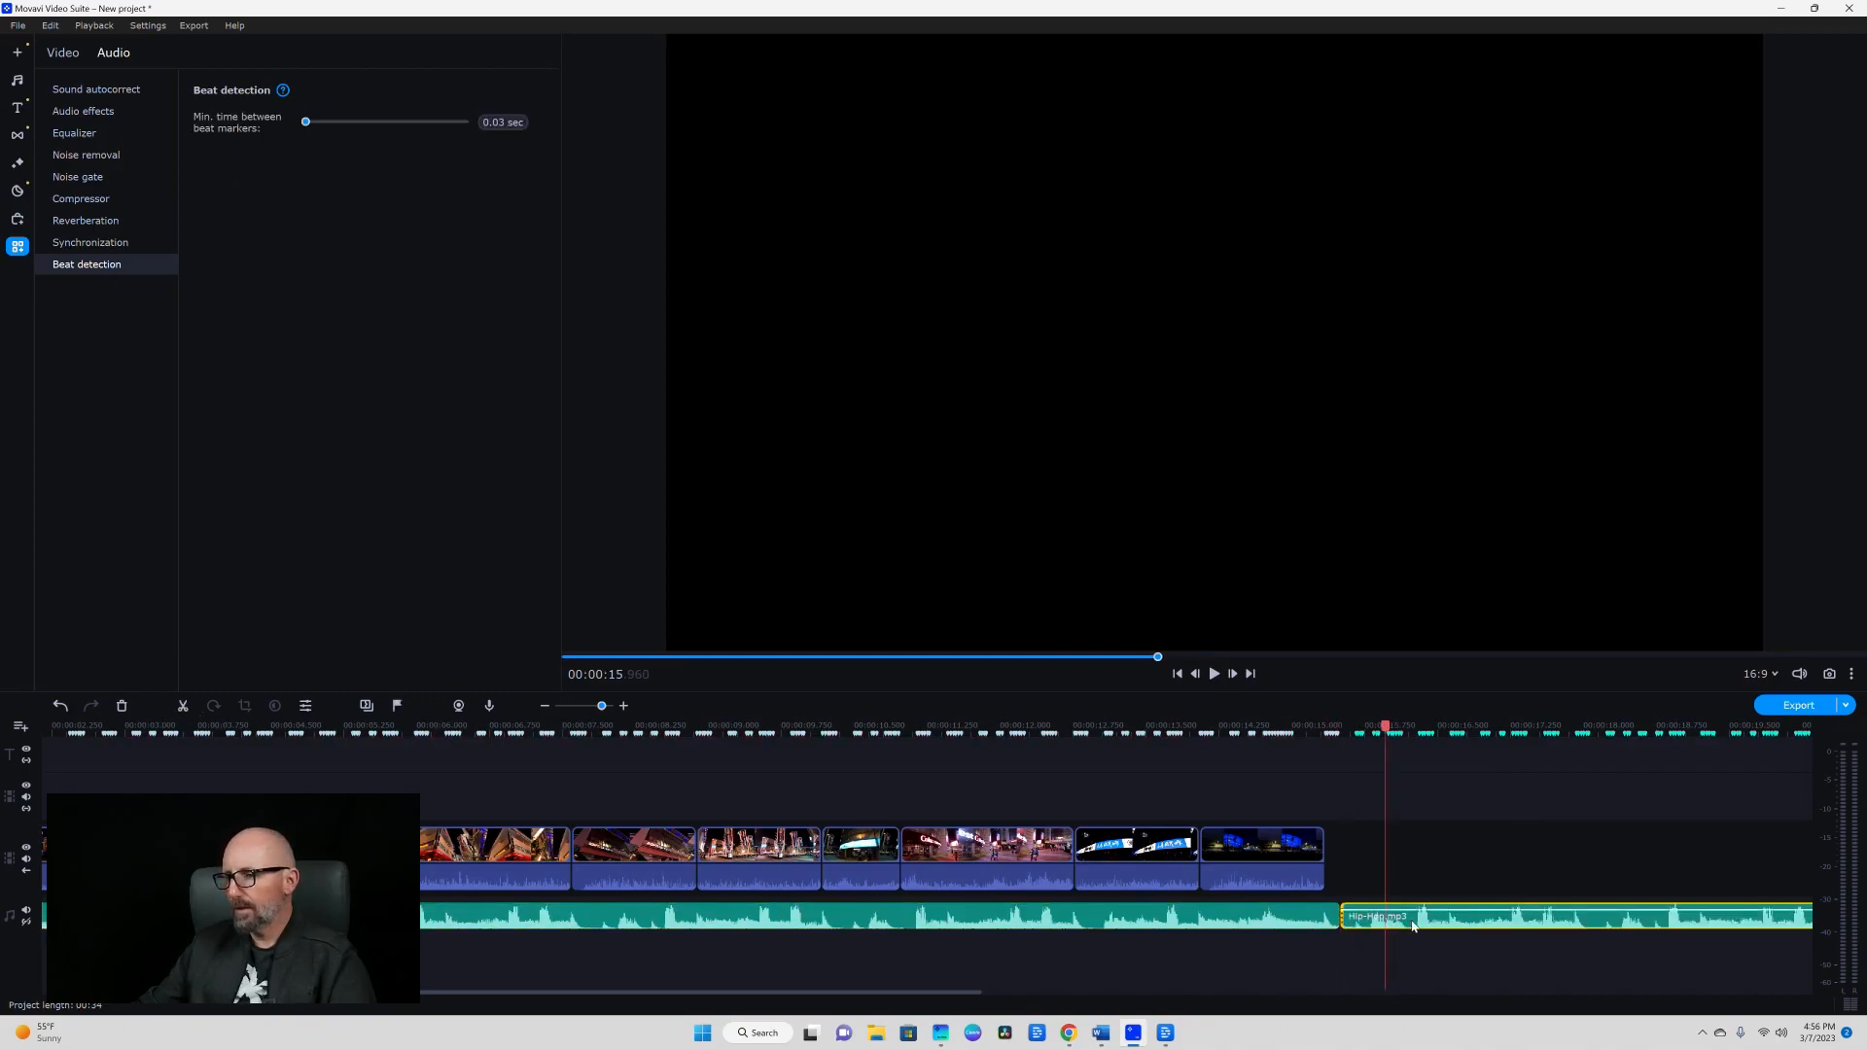
{"action": "right_click", "coordinate": [1415, 922]}
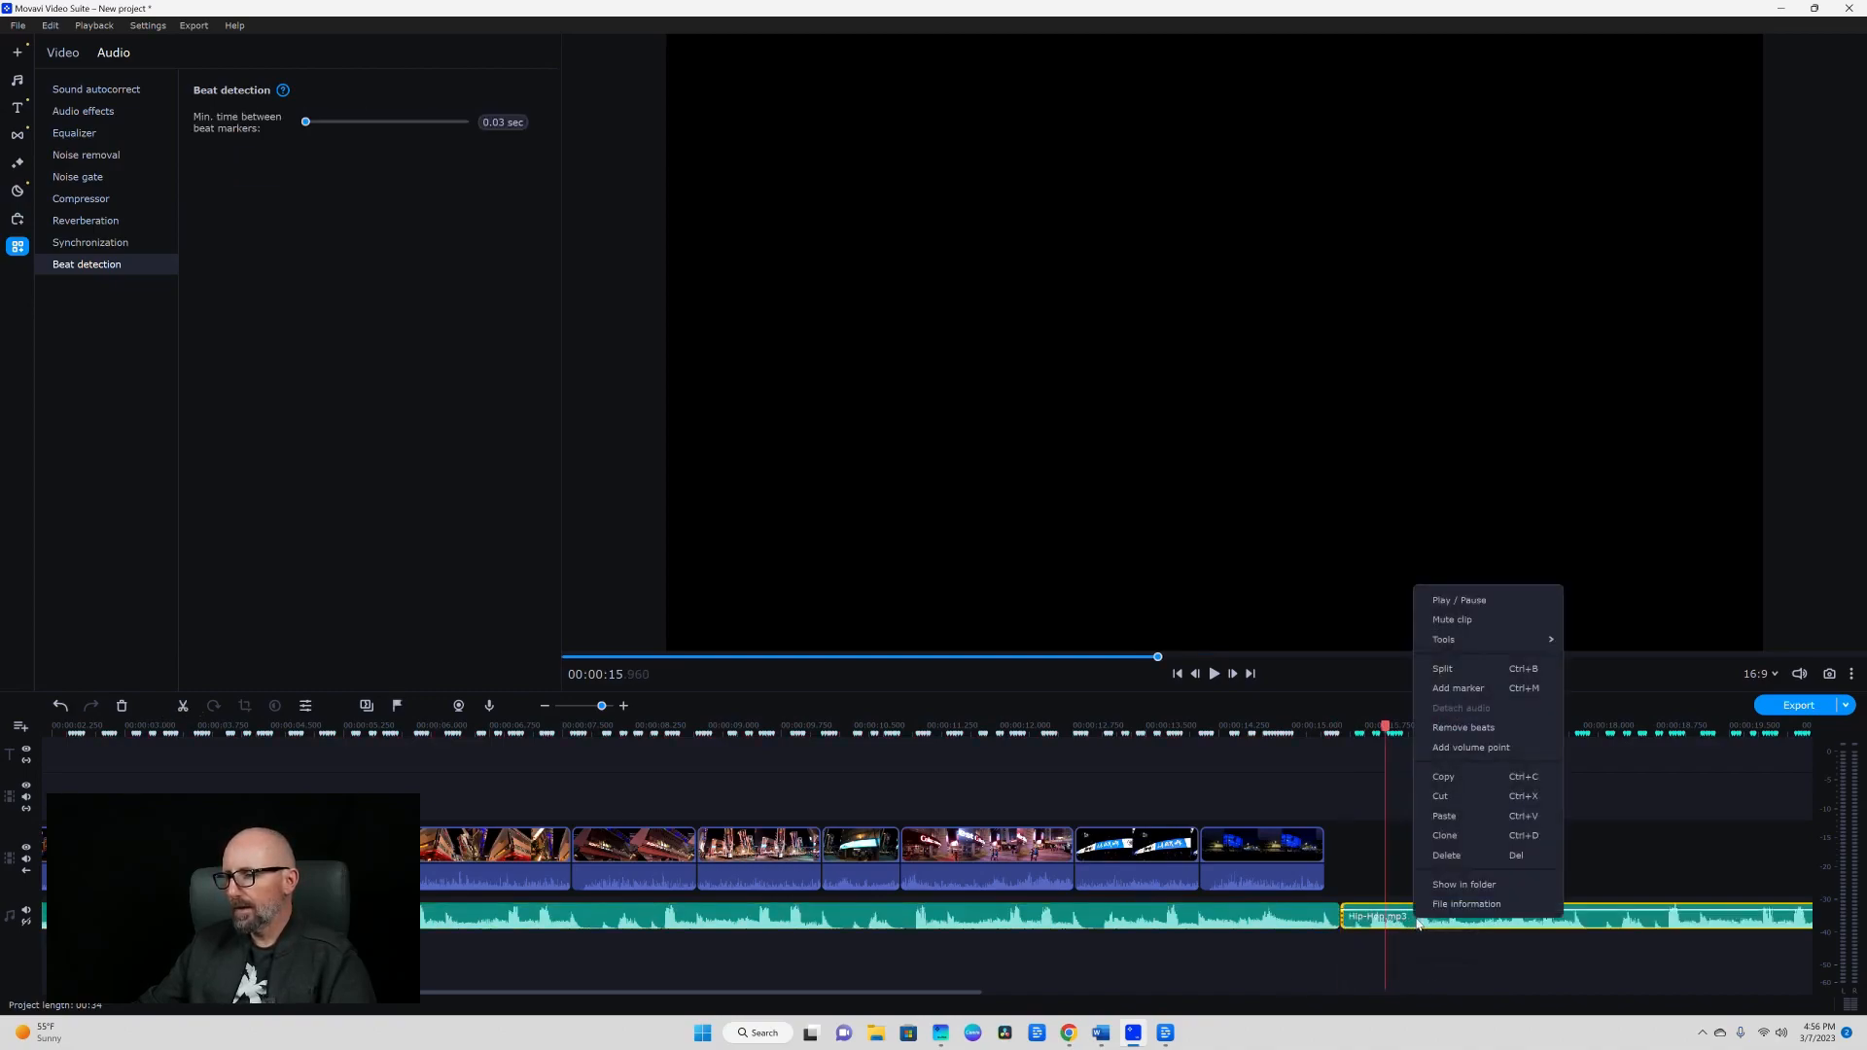
{"action": "left_click", "coordinate": [1446, 856]}
{"action": "left_click", "coordinate": [1430, 914]}
{"action": "left_click_drag", "start_coordinate": [1444, 916], "coordinate": [1431, 916]}
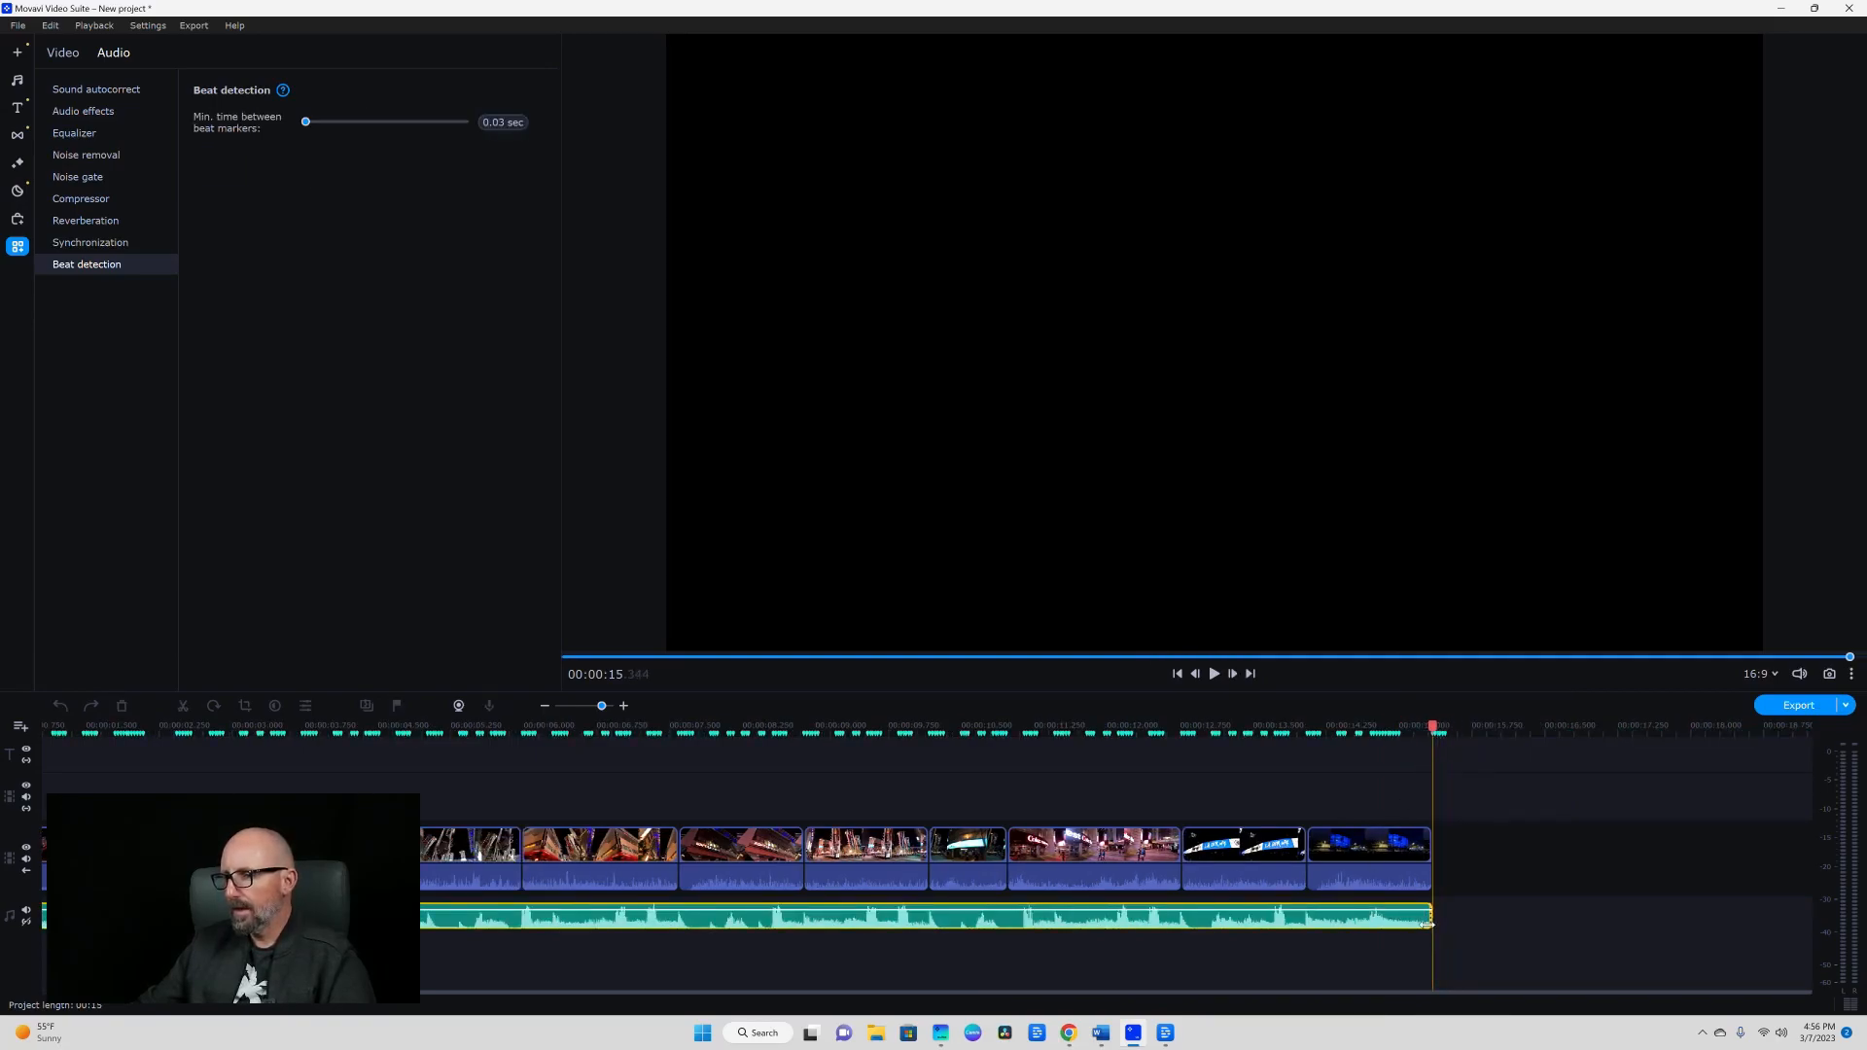
Apply a 2.00-second fade out to both the last crypto.com Arena clip and the music track.
{"action": "left_click", "coordinate": [1407, 850]}
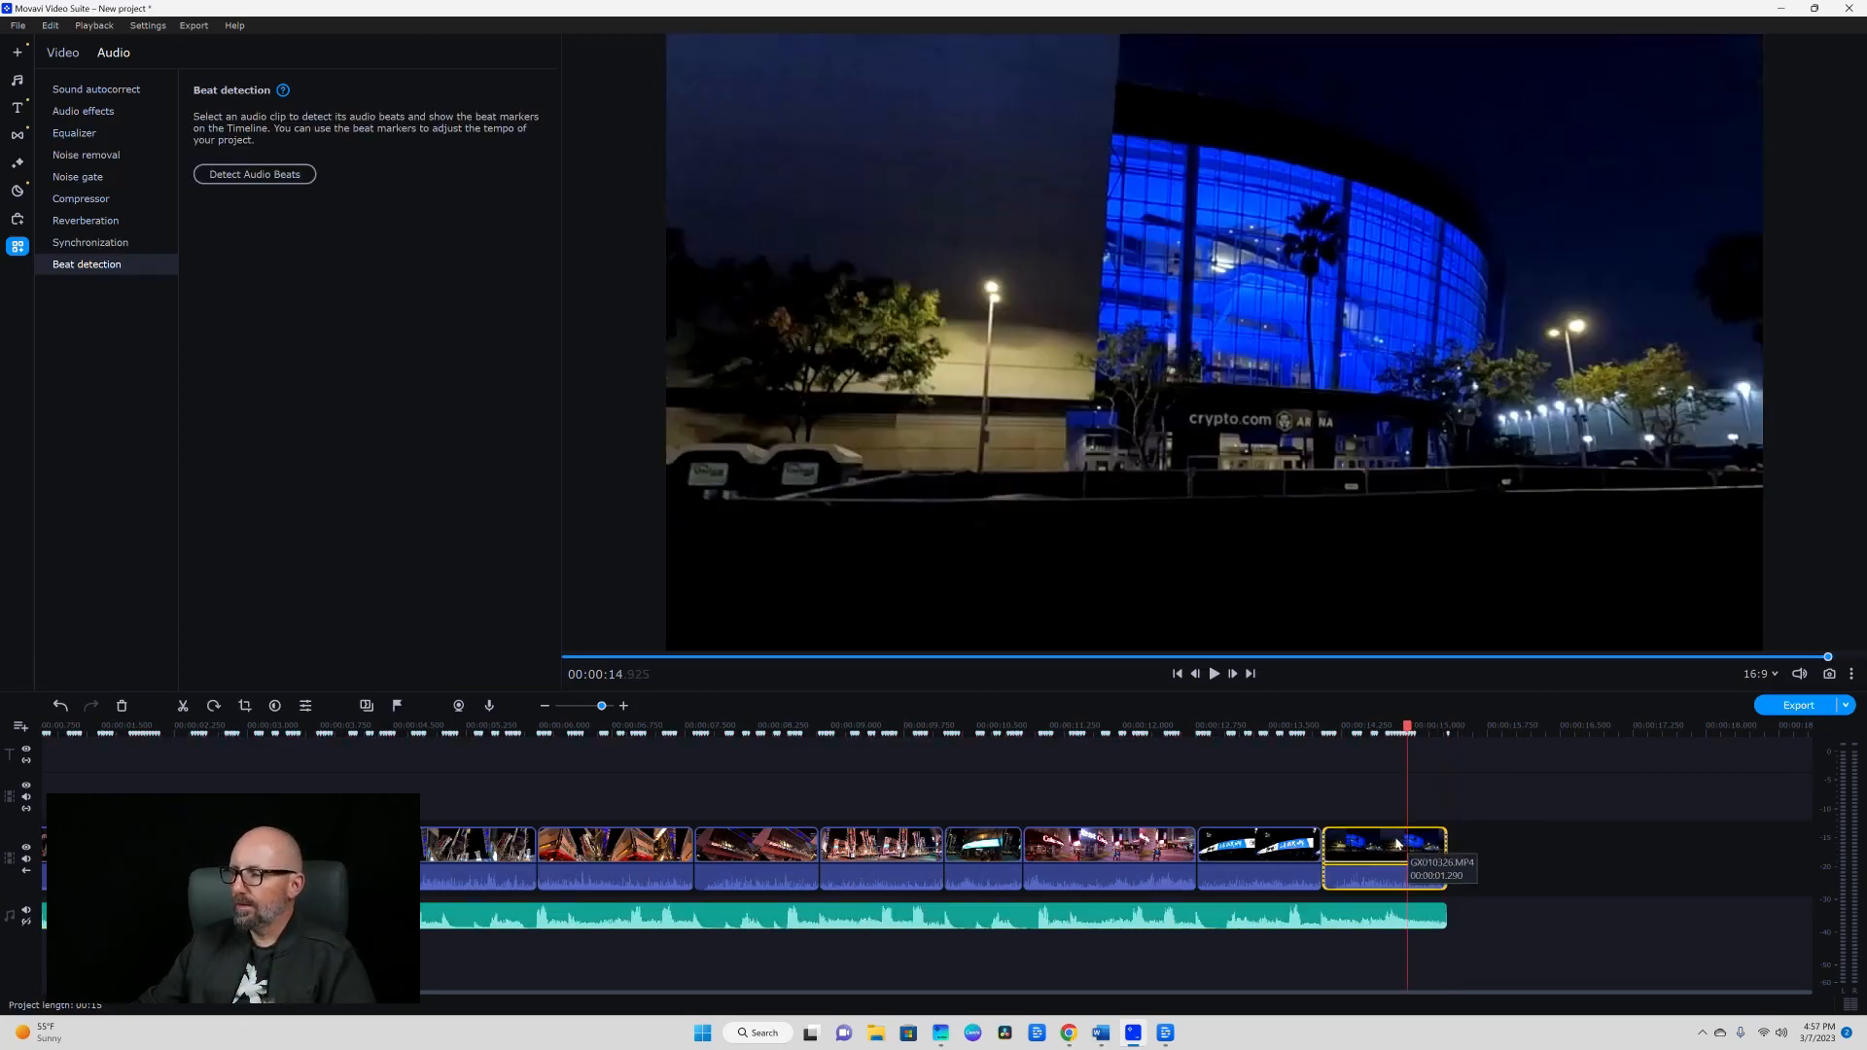
{"action": "double_click", "coordinate": [1429, 854]}
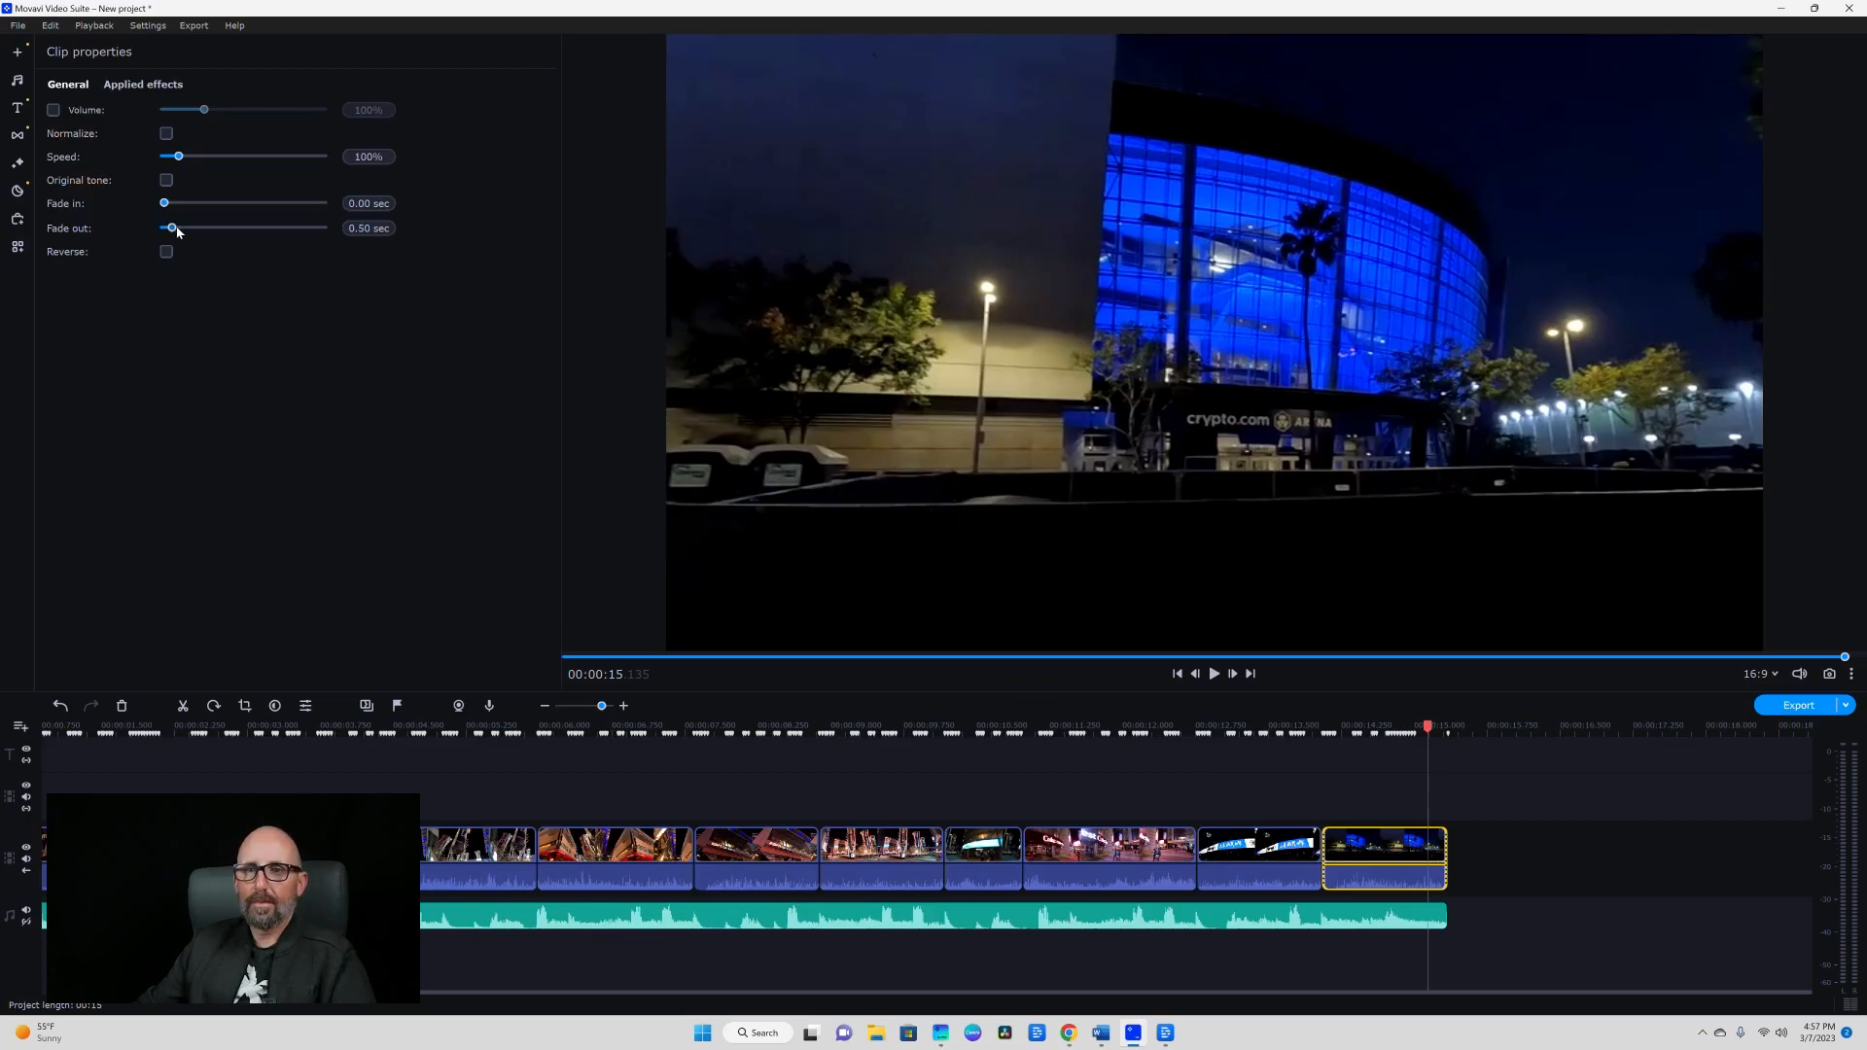
{"action": "left_click_drag", "start_coordinate": [175, 232], "coordinate": [190, 231]}
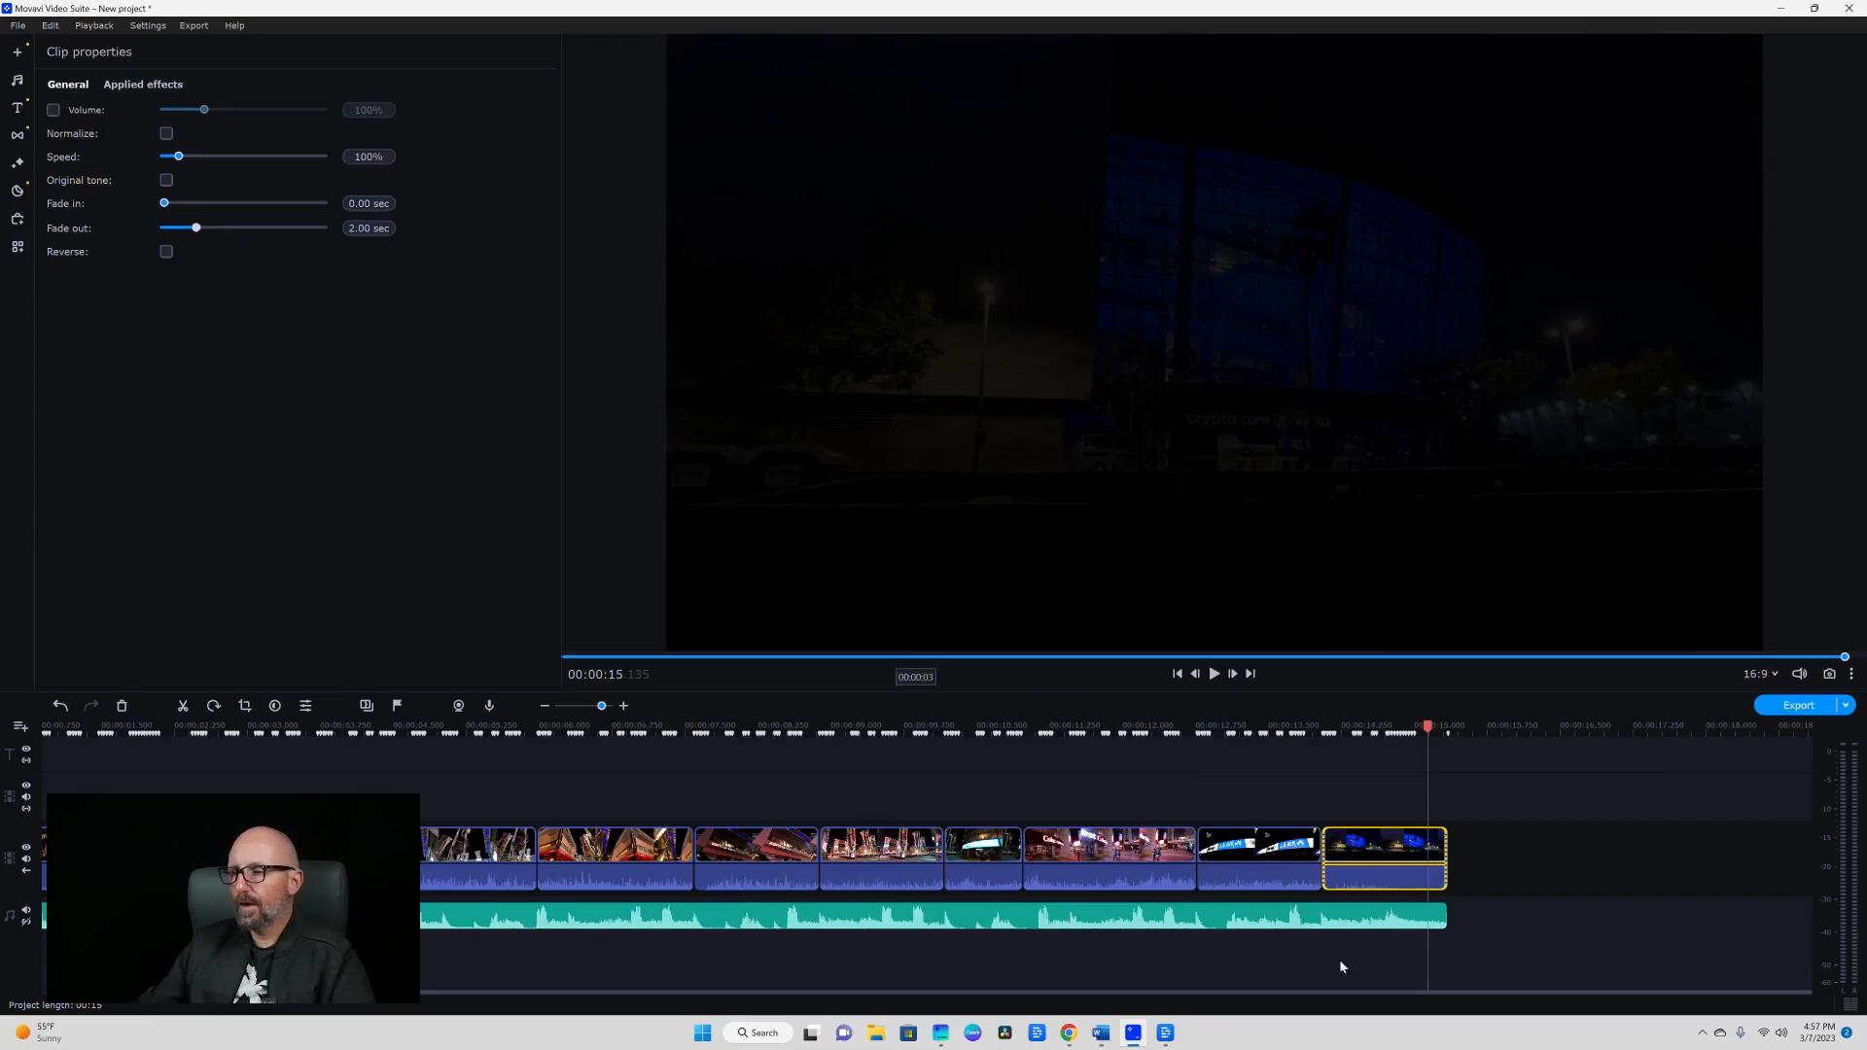
{"action": "left_click", "coordinate": [1398, 921]}
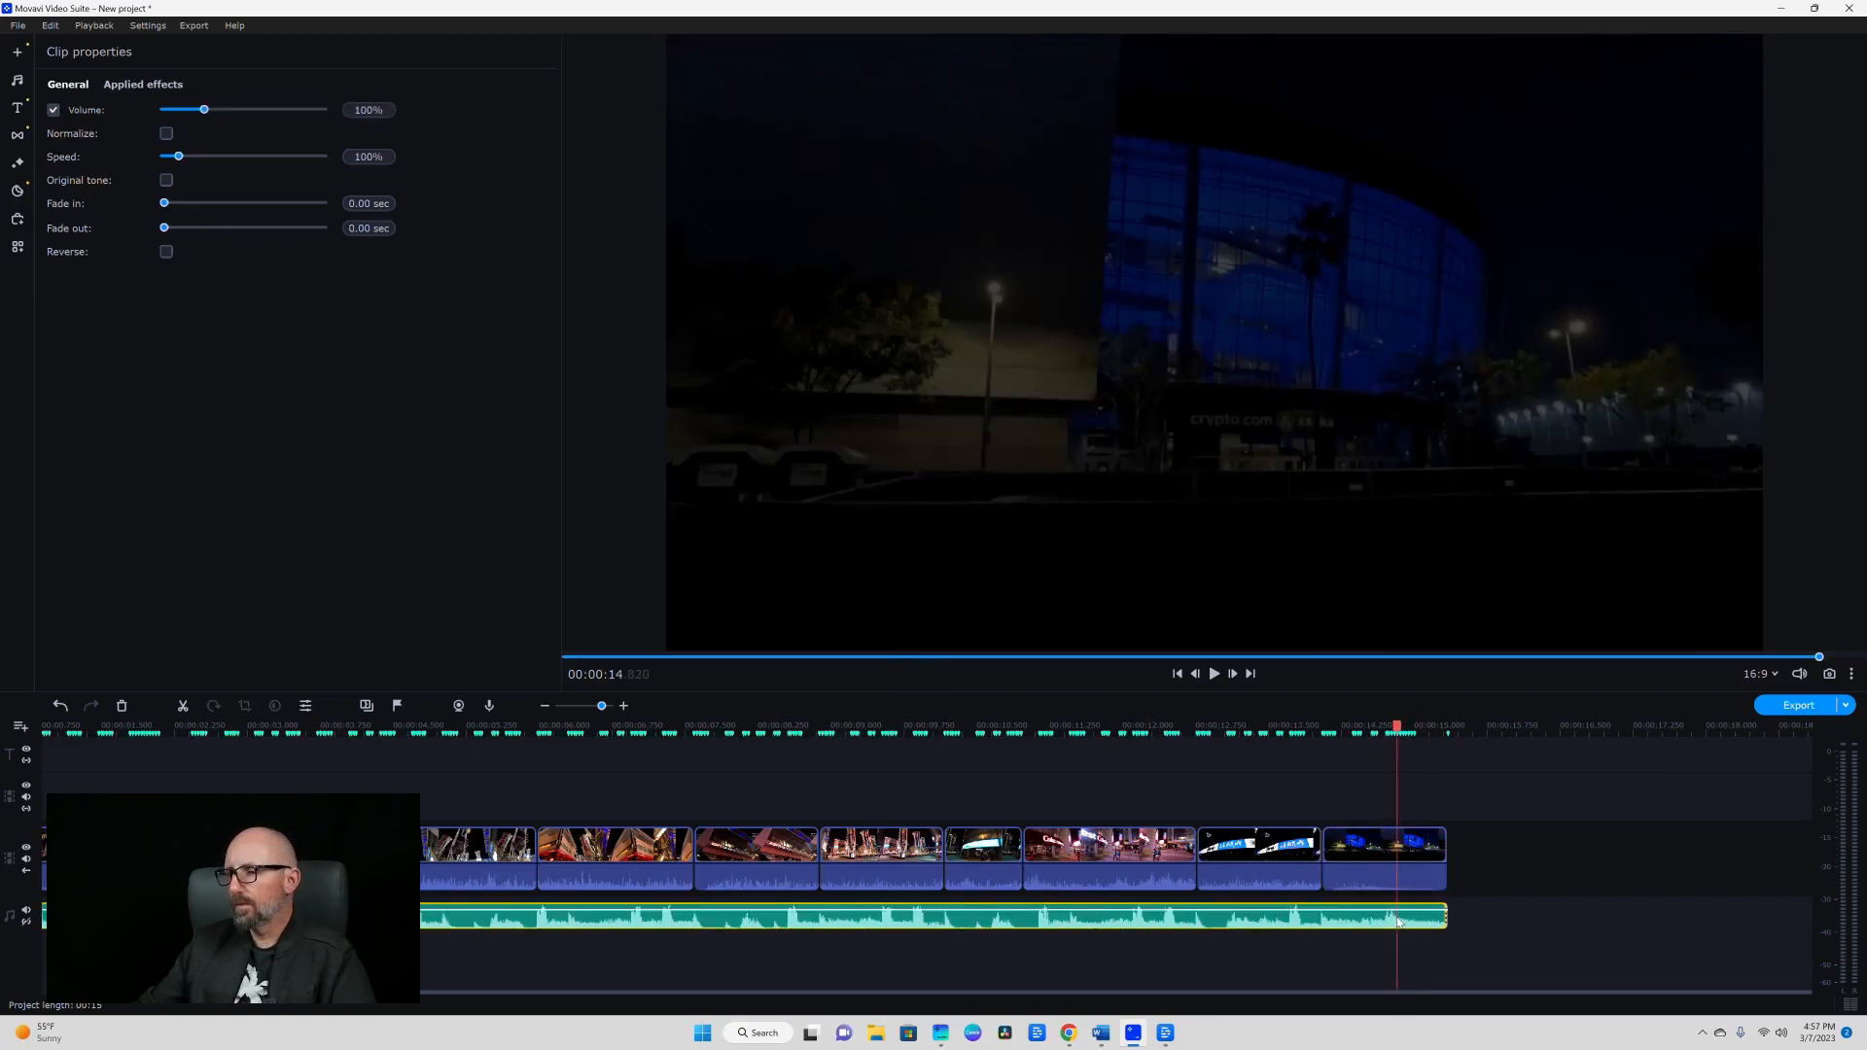
{"action": "left_click_drag", "start_coordinate": [165, 228], "coordinate": [181, 229]}
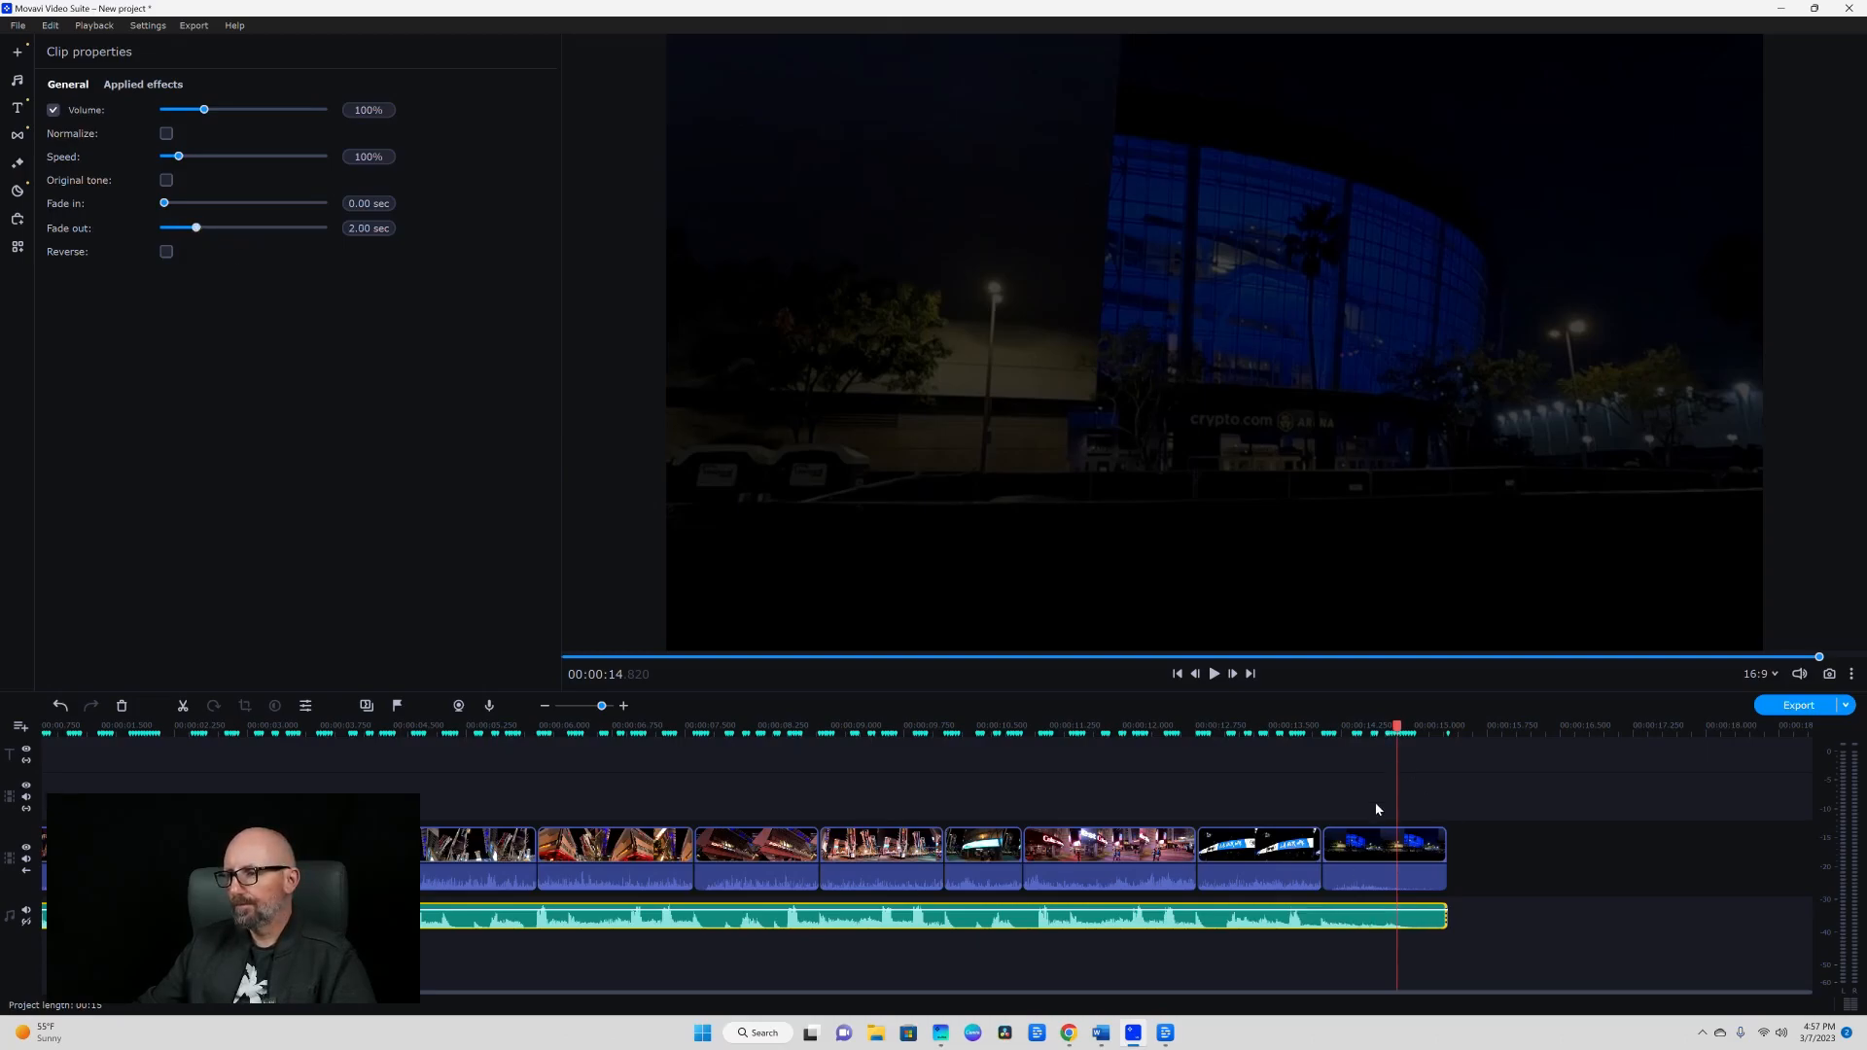
Play the whole edit from the beginning through the closing fade to check the cuts against the music.
{"action": "left_click_drag", "start_coordinate": [1403, 729], "coordinate": [5, 899]}
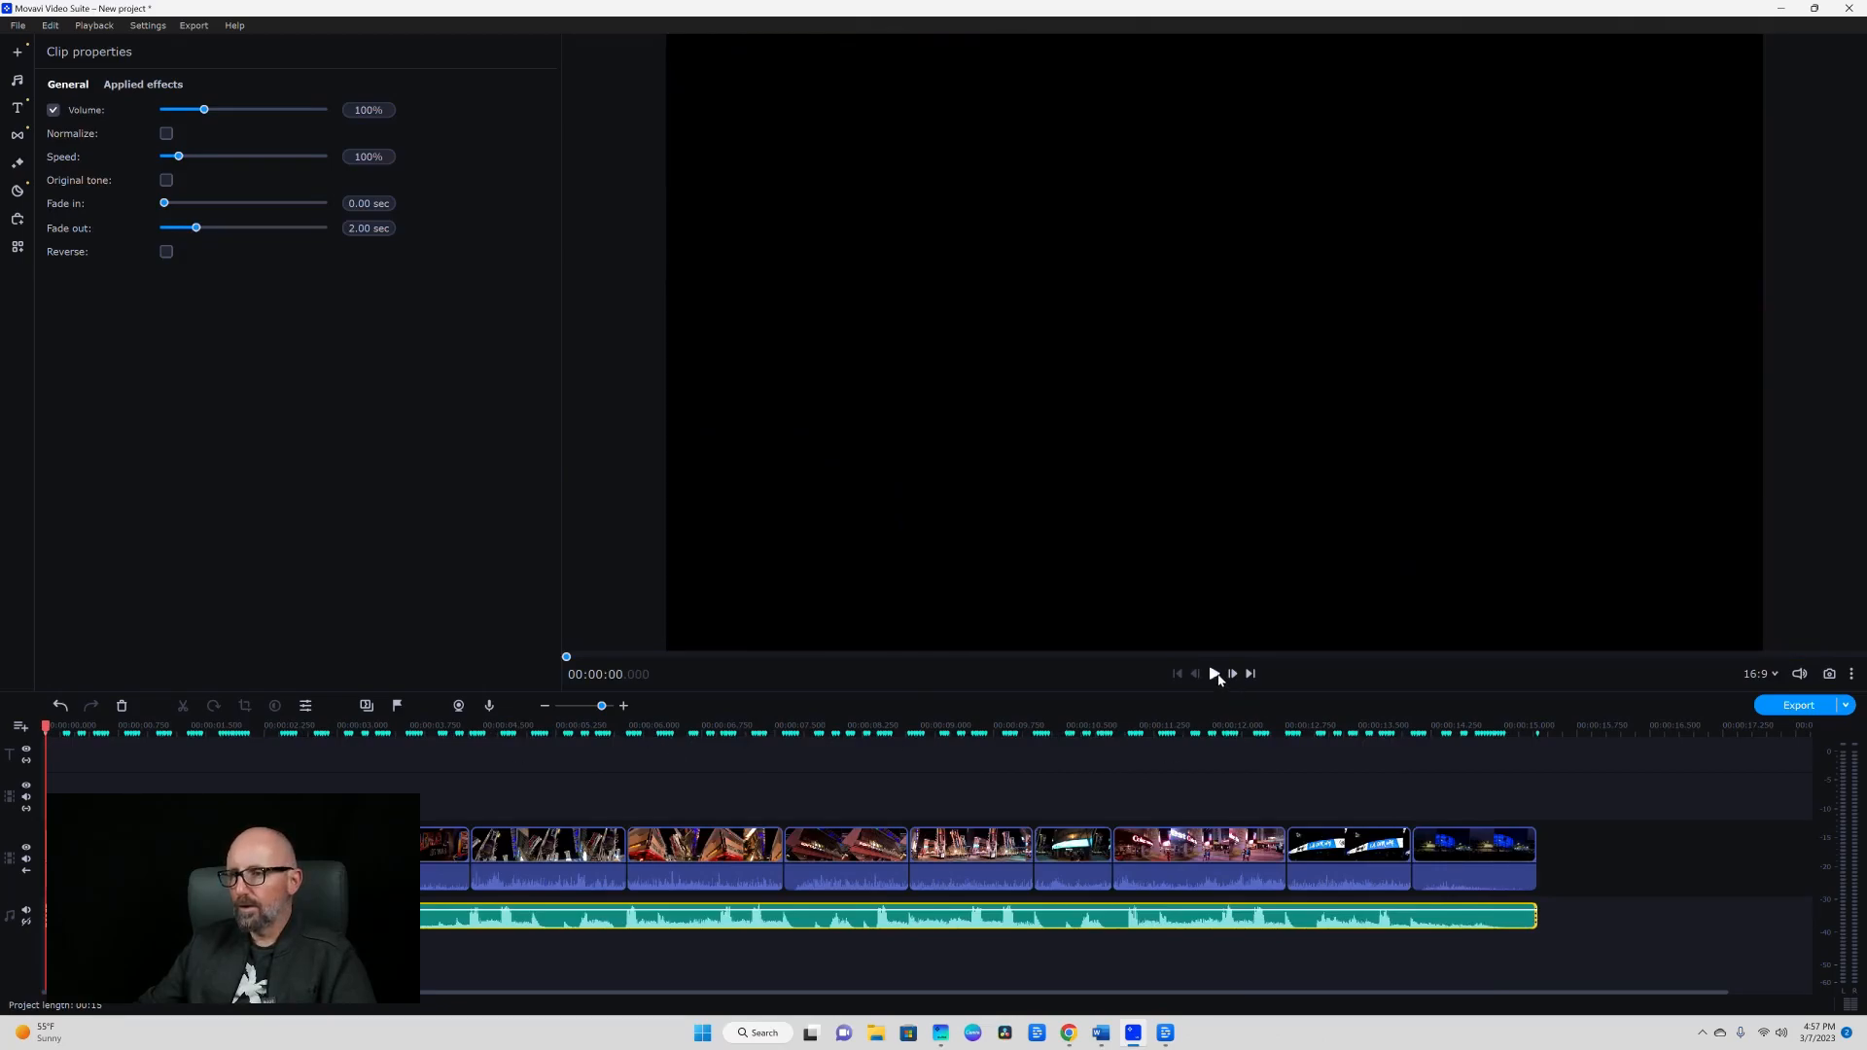
{"action": "left_click", "coordinate": [1216, 675]}
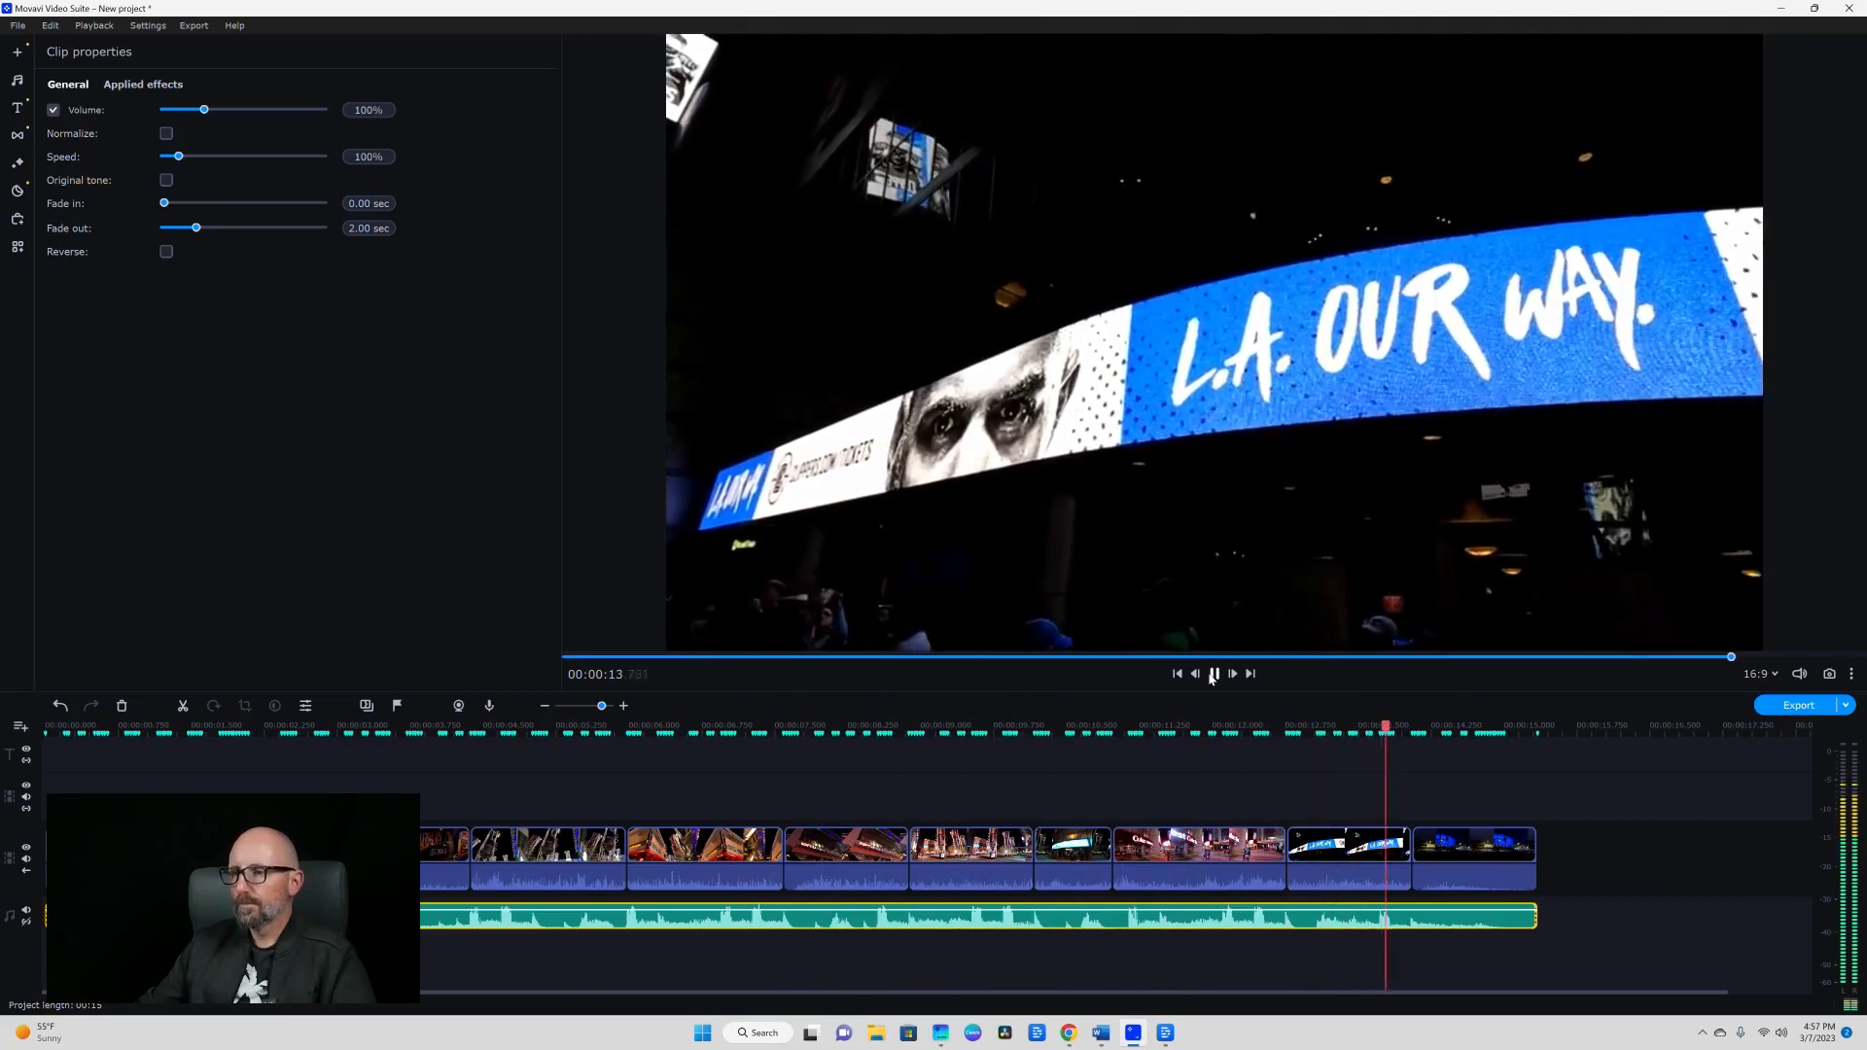
{"action": "left_click", "coordinate": [1212, 674]}
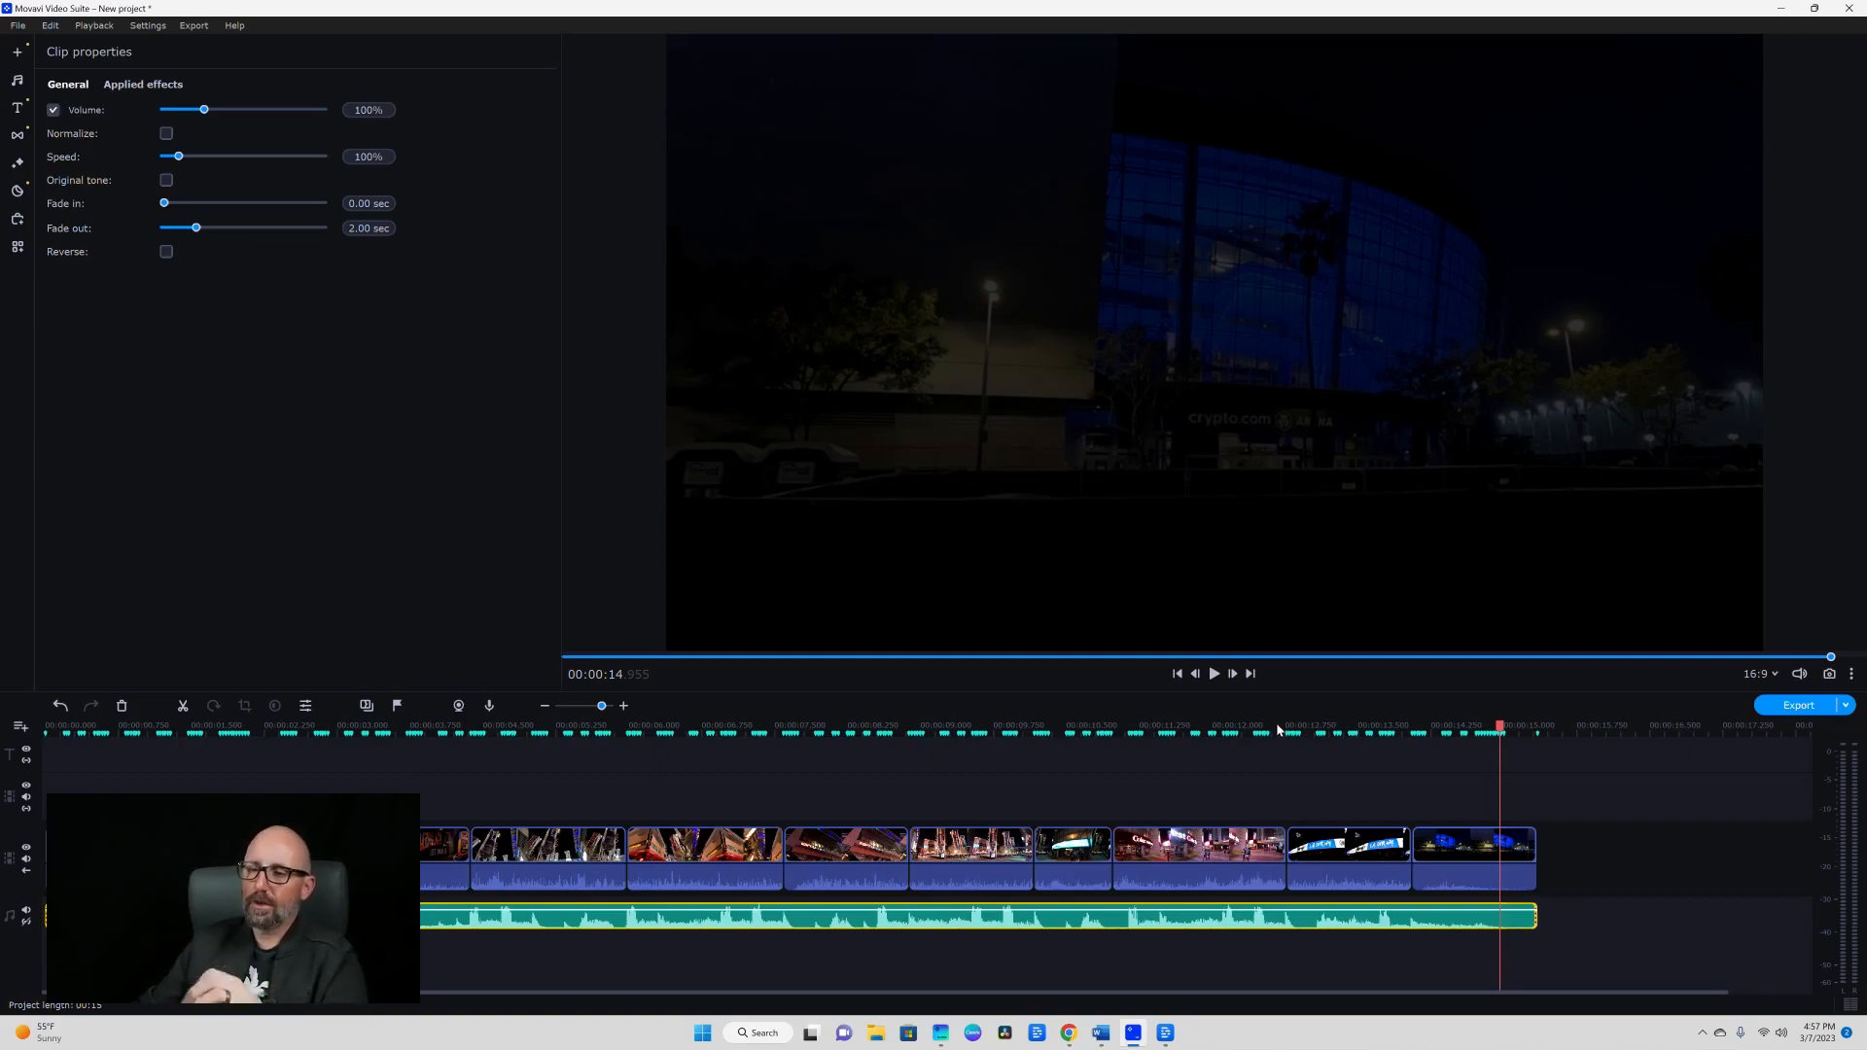
Play from about 7 seconds, split the ESPN LA clip at 8.145 seconds and select its second piece.
{"action": "left_click", "coordinate": [971, 853]}
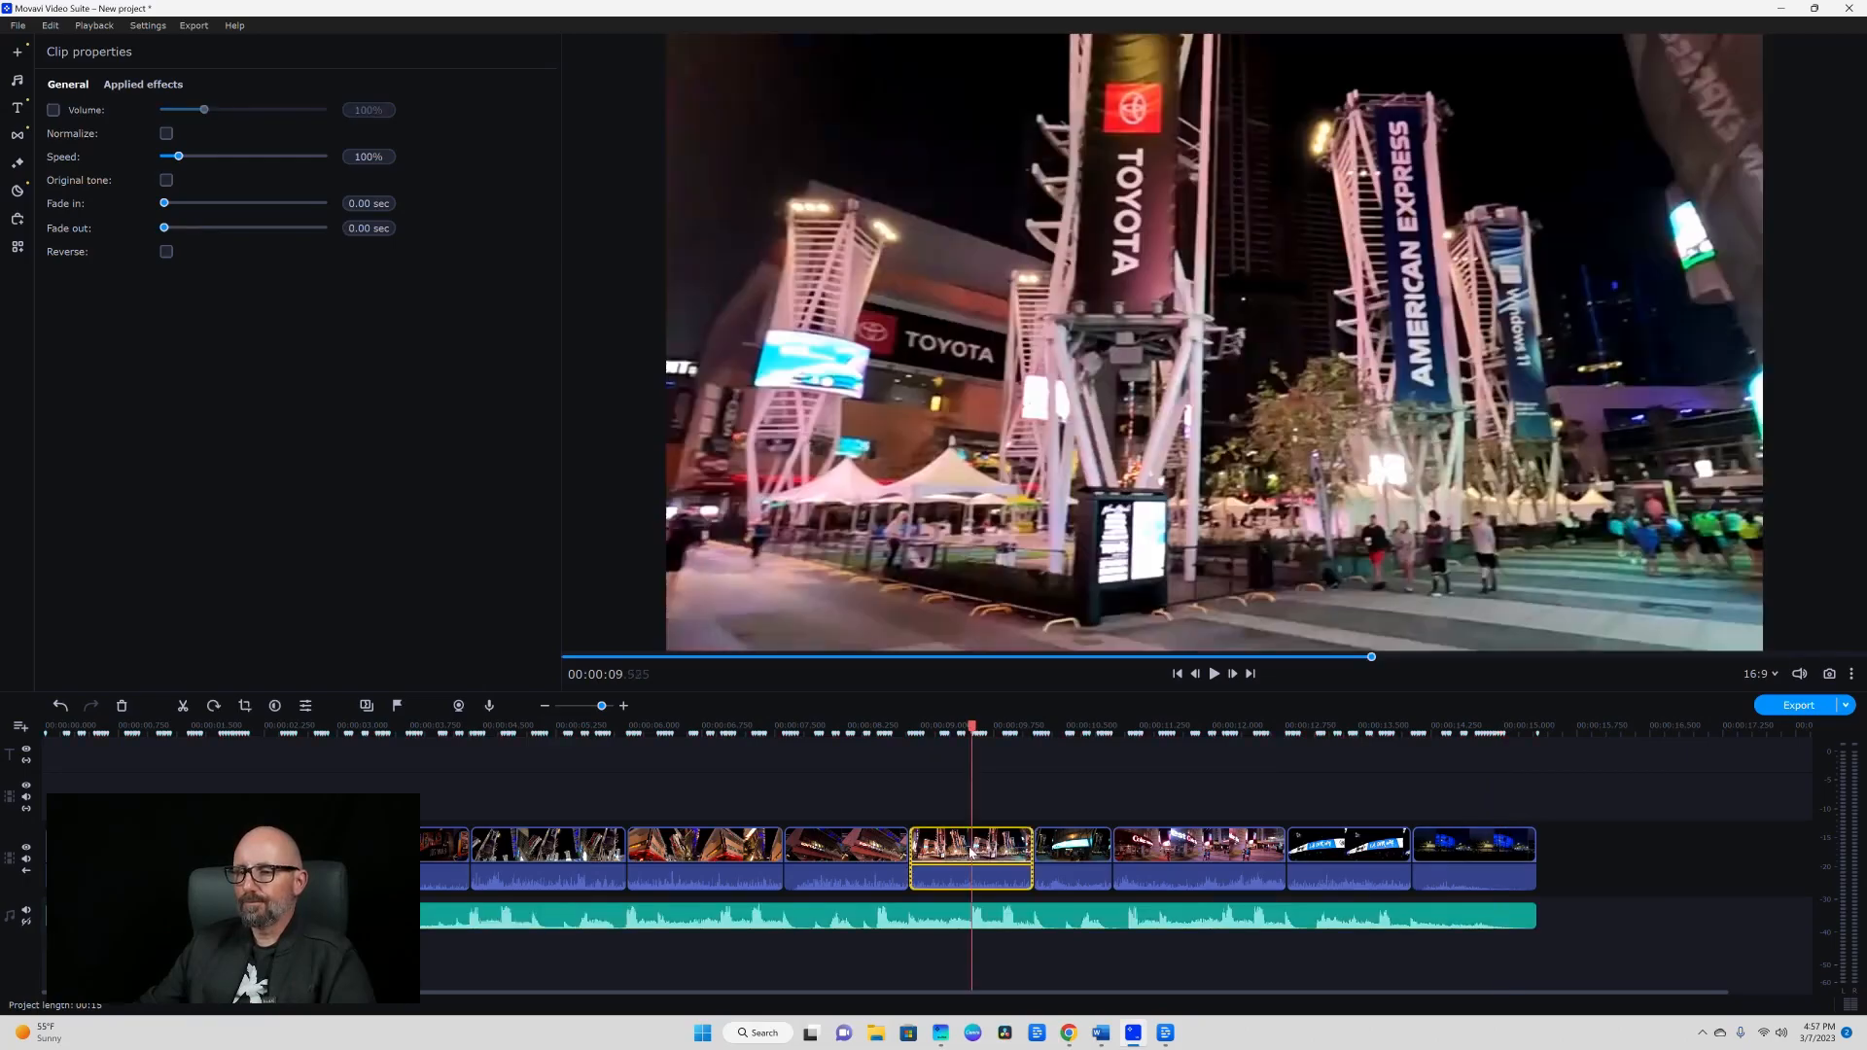
{"action": "left_click_drag", "start_coordinate": [970, 730], "coordinate": [728, 729]}
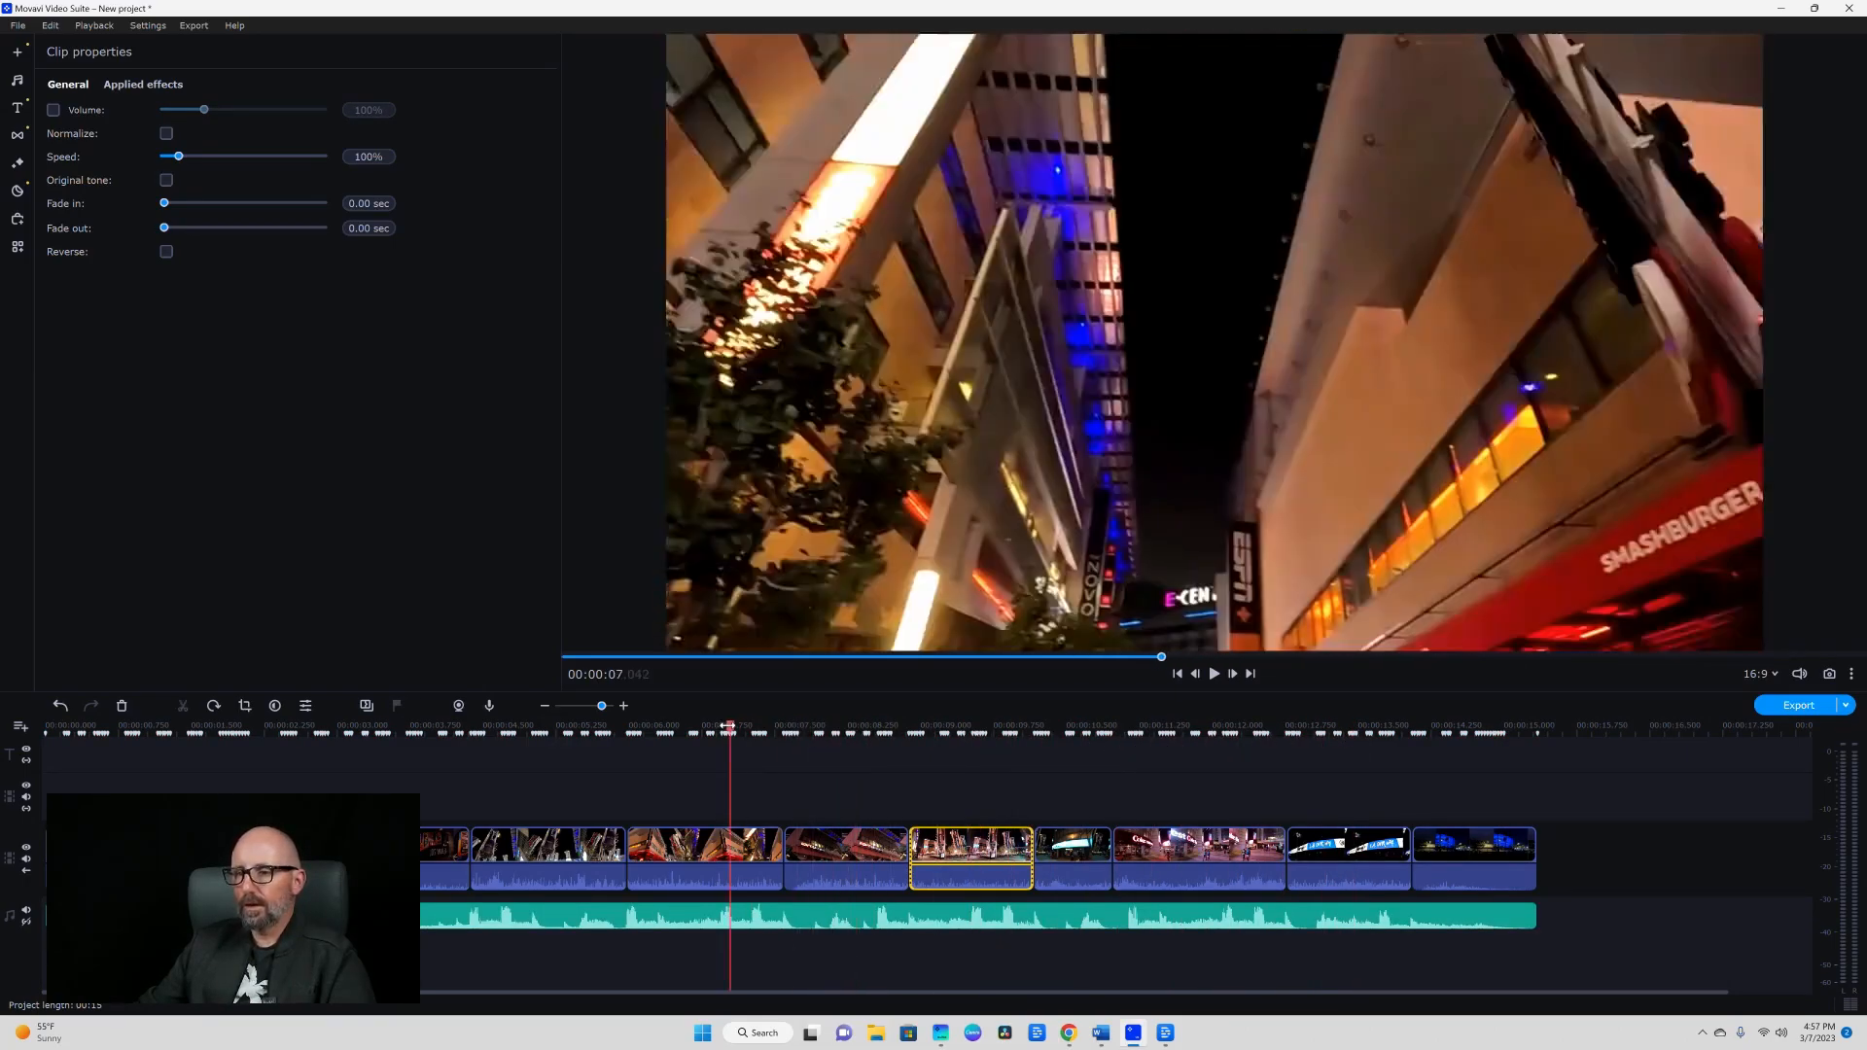
{"action": "left_click", "coordinate": [1214, 677]}
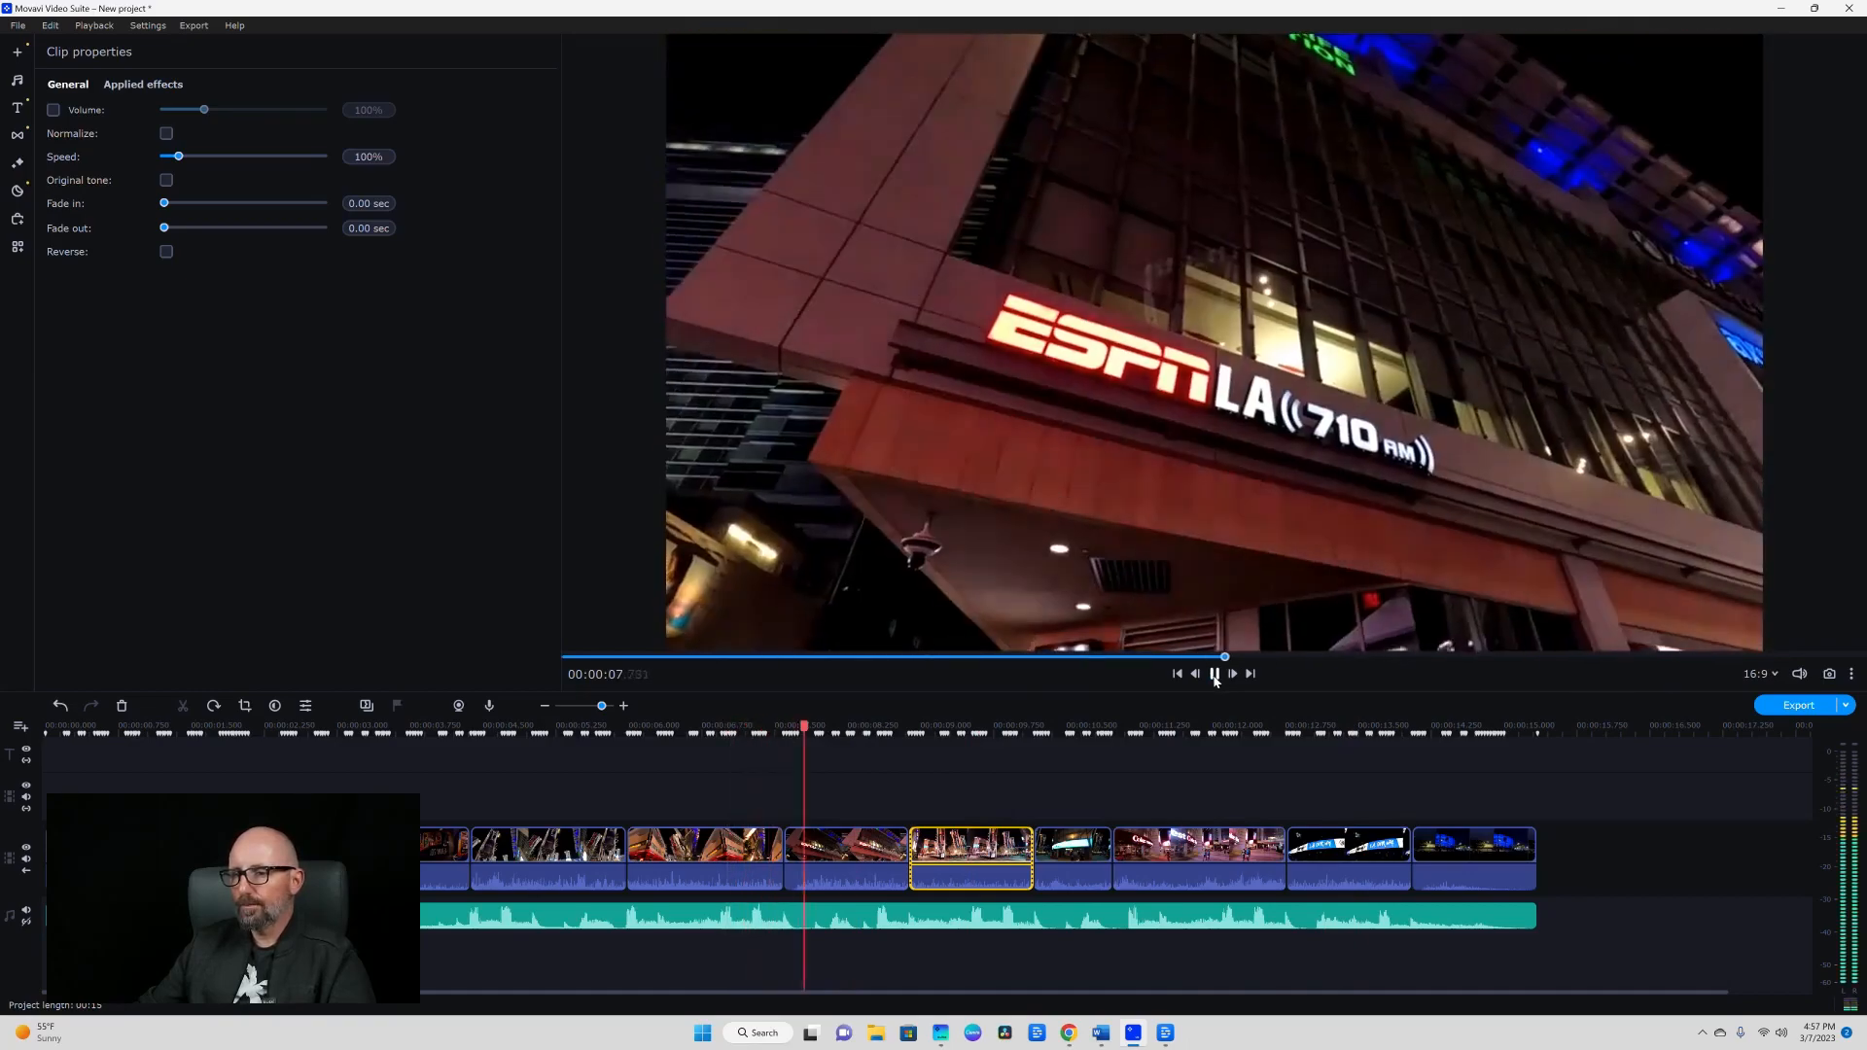
{"action": "left_click", "coordinate": [831, 844]}
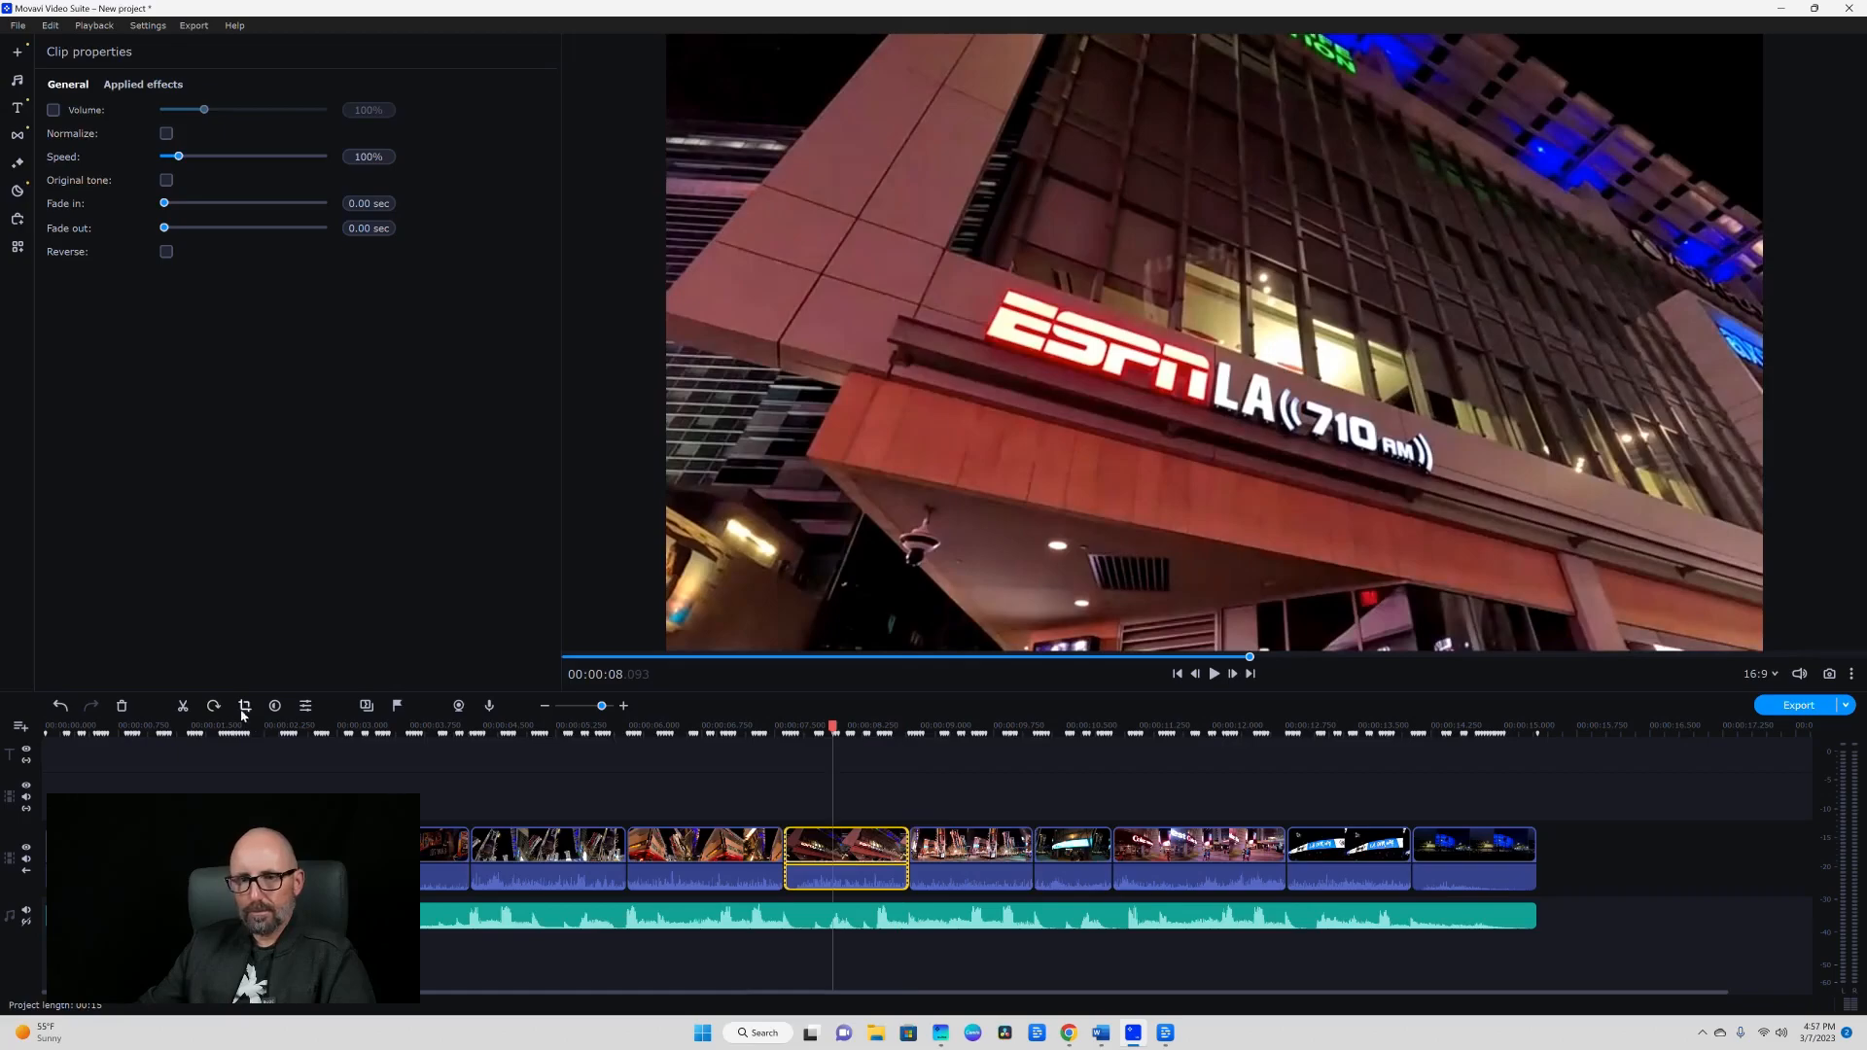
{"action": "left_click_drag", "start_coordinate": [833, 731], "coordinate": [833, 730]}
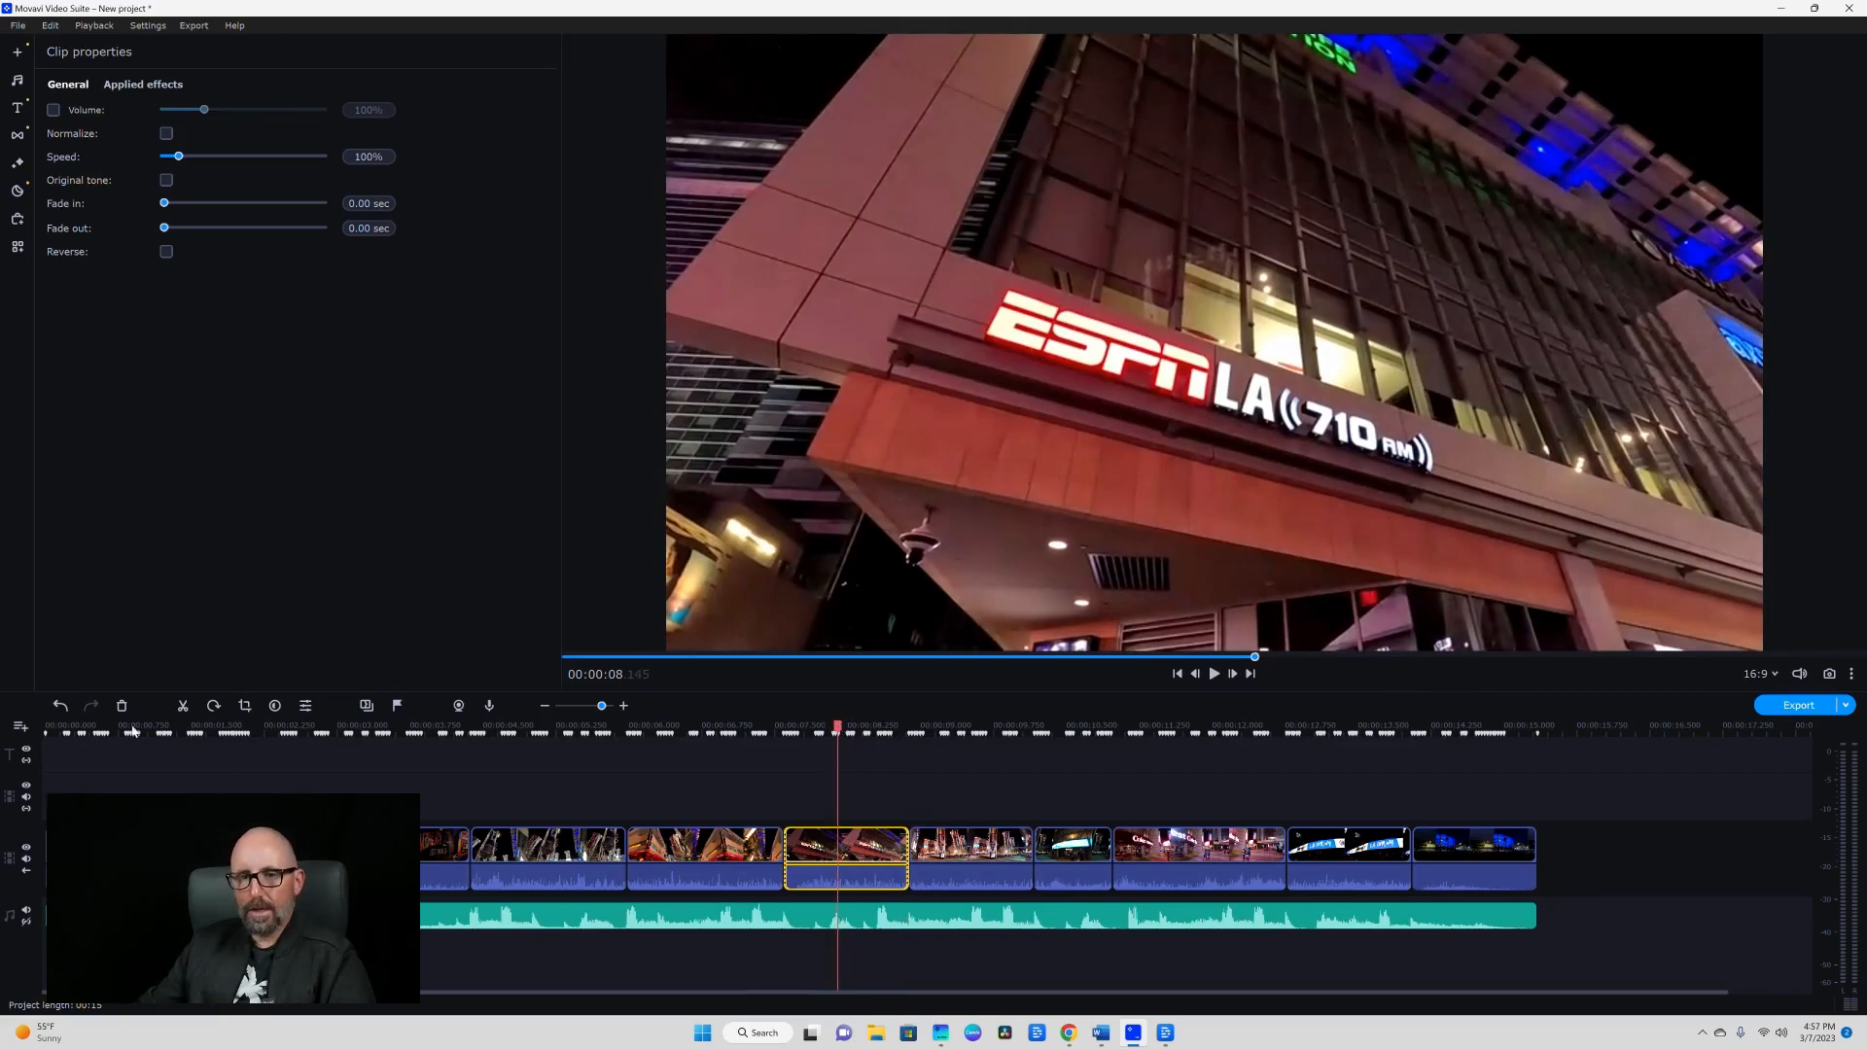
{"action": "left_click", "coordinate": [181, 706]}
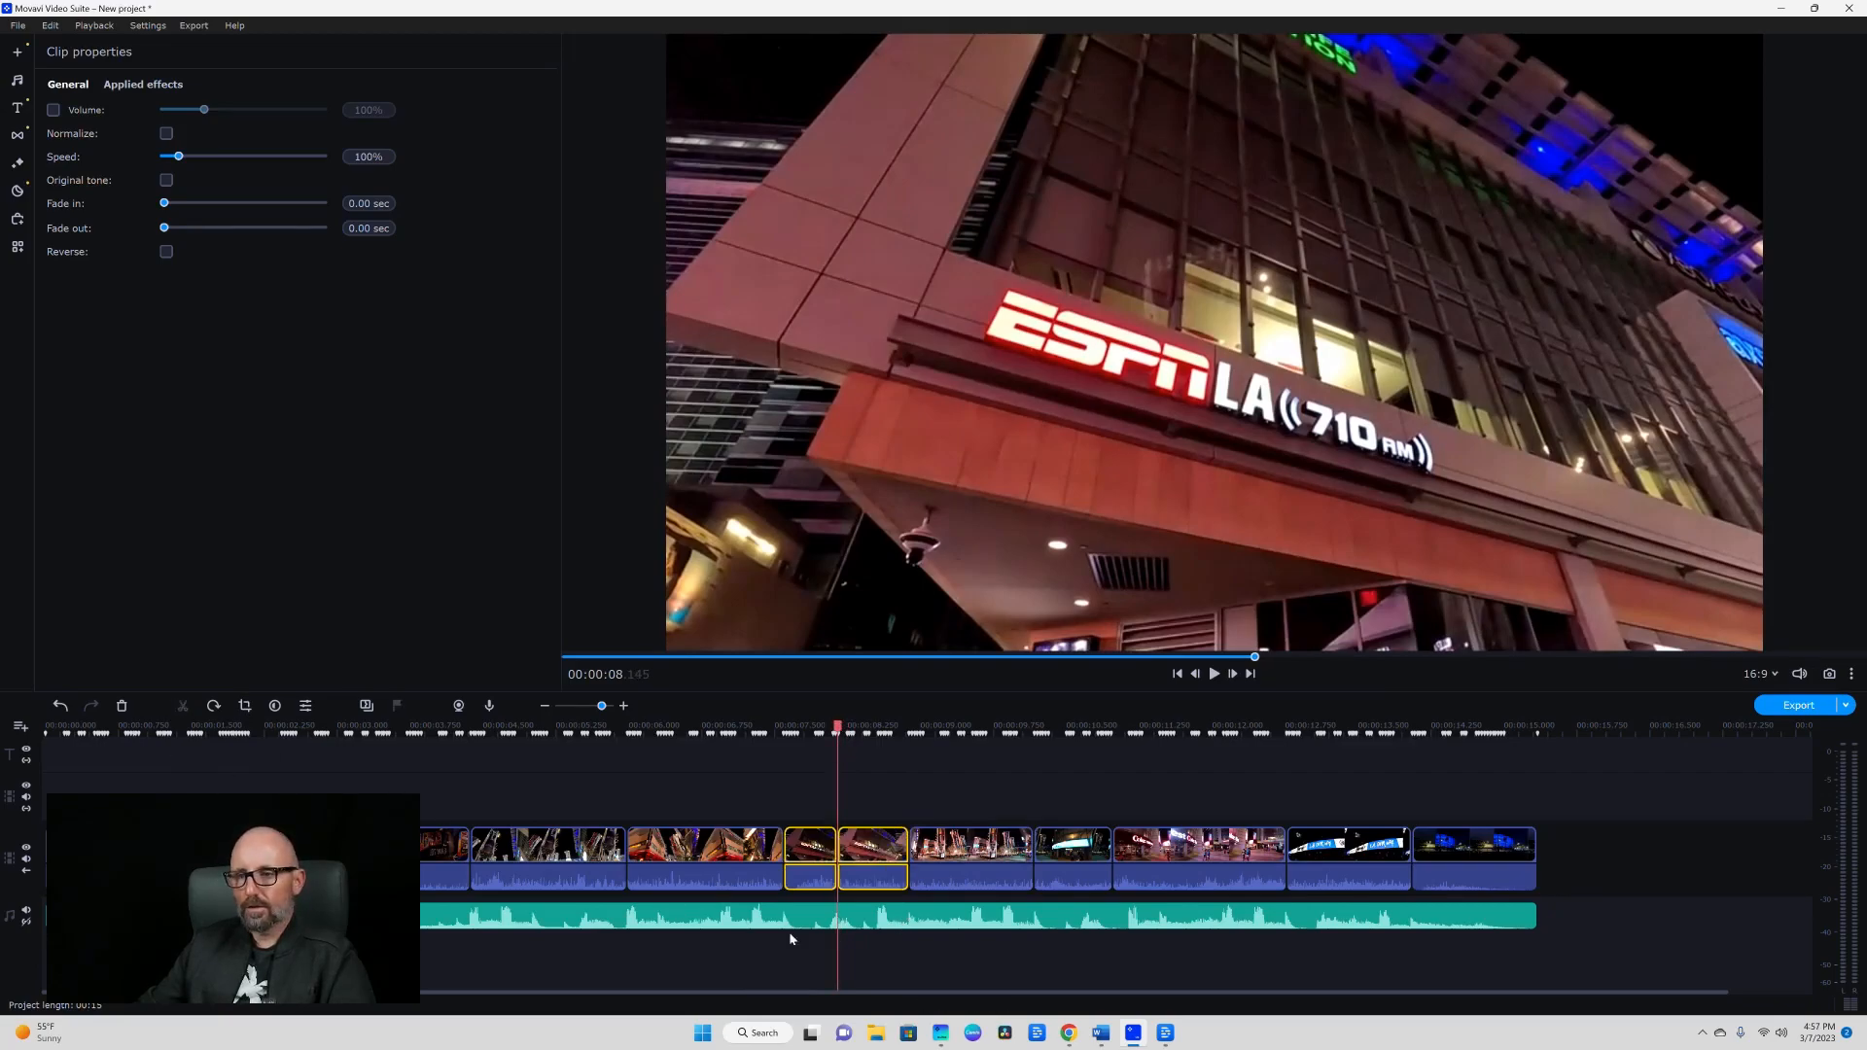
{"action": "left_click", "coordinate": [854, 856]}
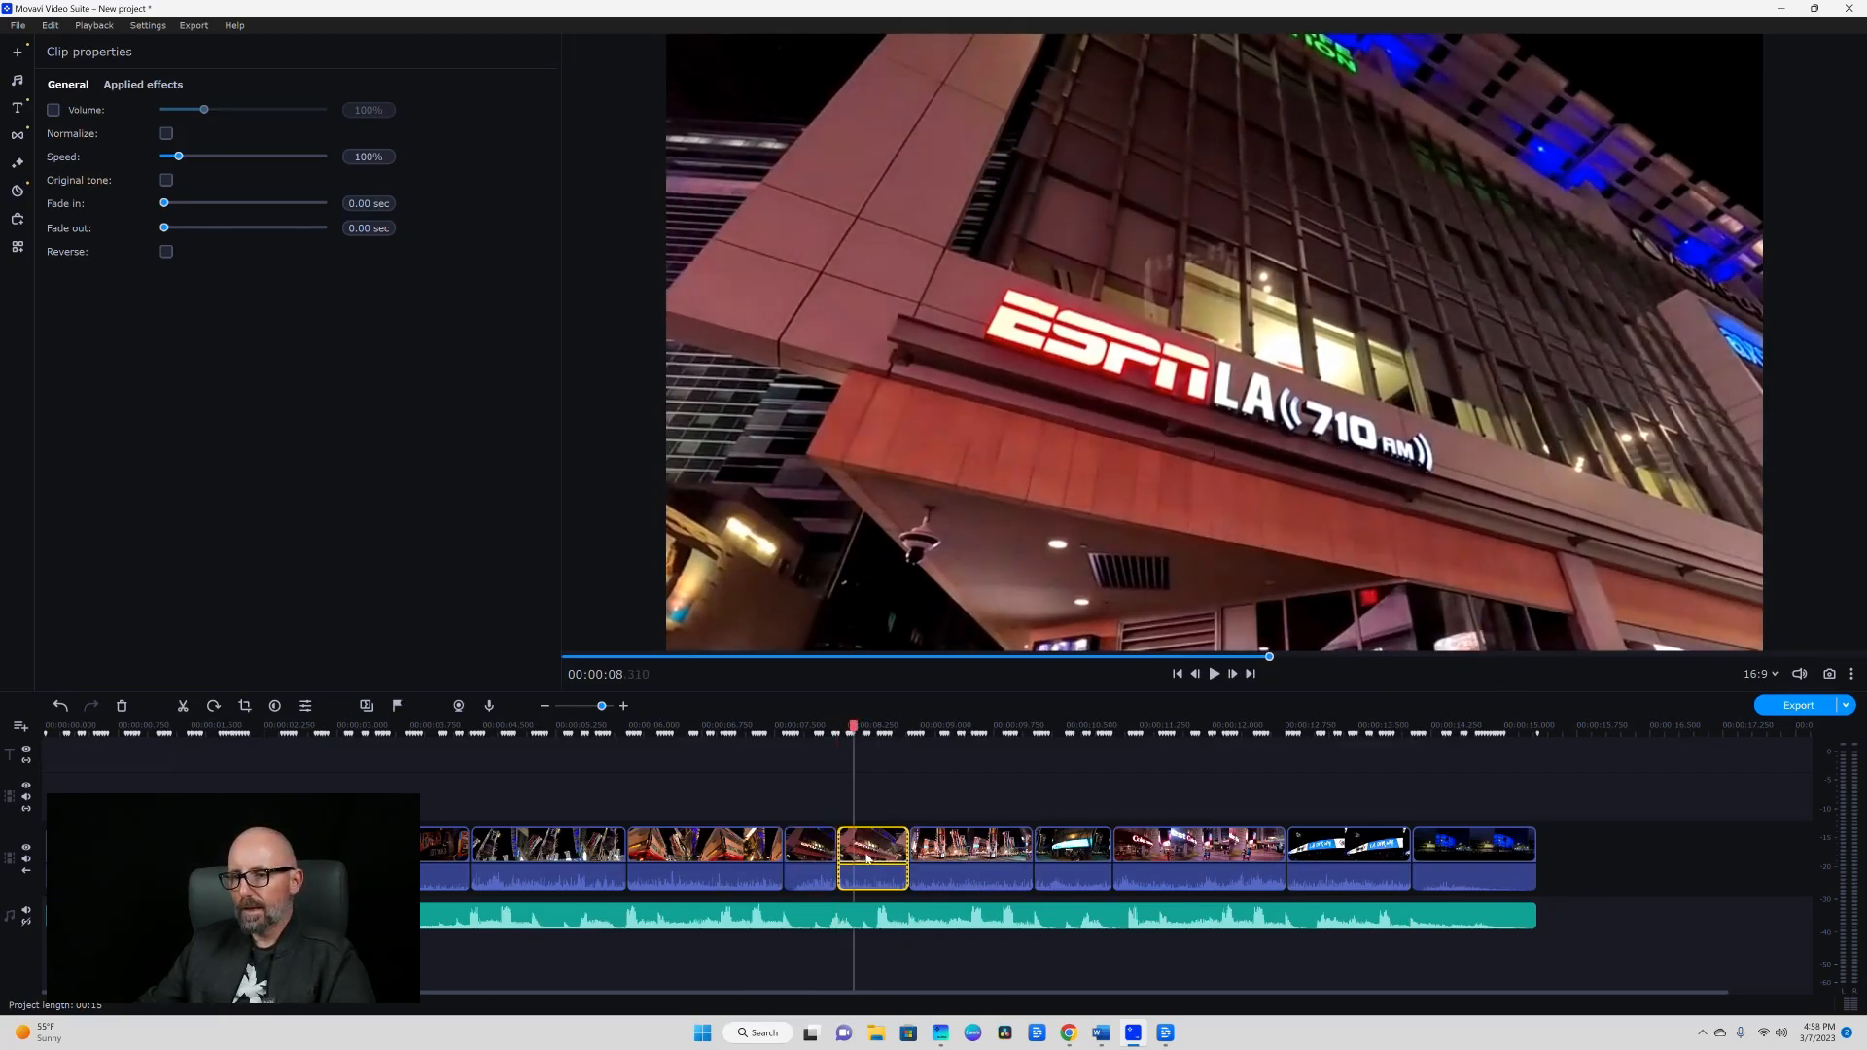
Crop the second ESPN LA piece tighter around the sign and play from about 6 seconds past it to check the jump.
{"action": "left_click", "coordinate": [245, 706]}
{"action": "left_click_drag", "start_coordinate": [817, 564], "coordinate": [966, 482]}
{"action": "left_click_drag", "start_coordinate": [1075, 438], "coordinate": [1000, 482]}
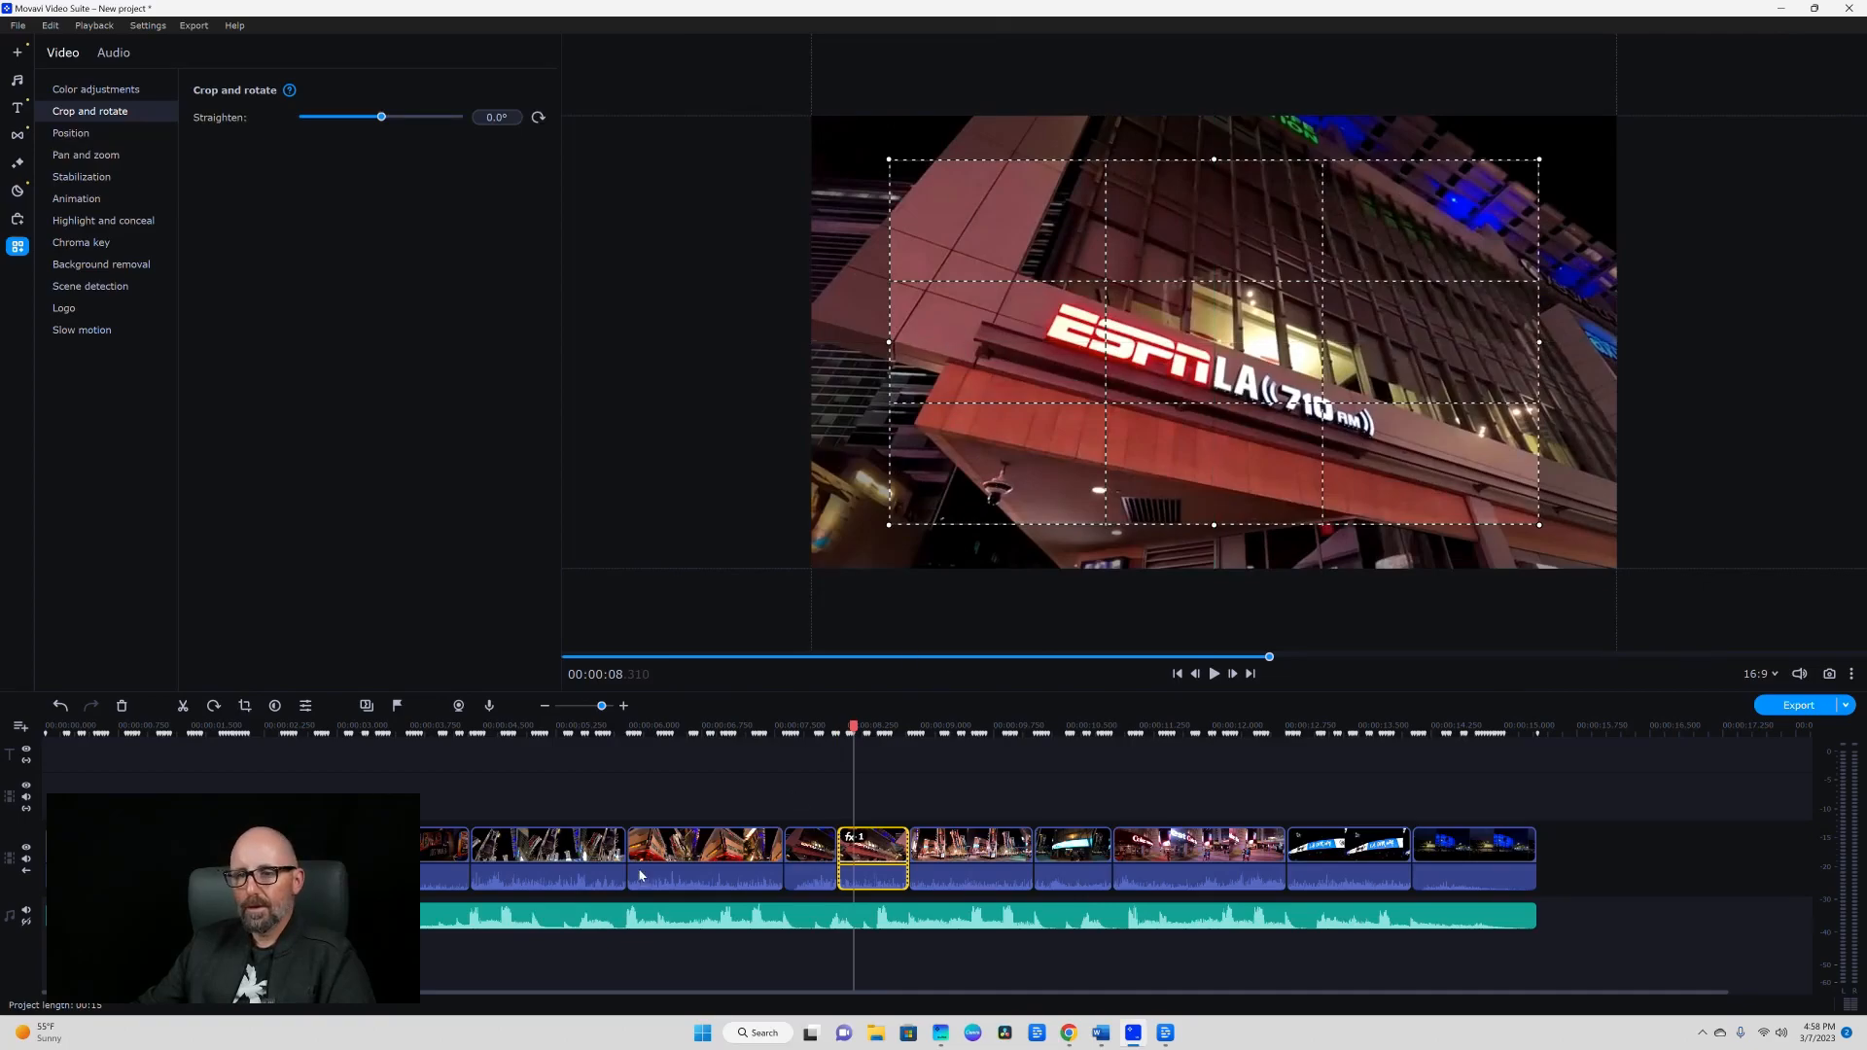
{"action": "left_click", "coordinate": [686, 850]}
{"action": "left_click", "coordinate": [1214, 674]}
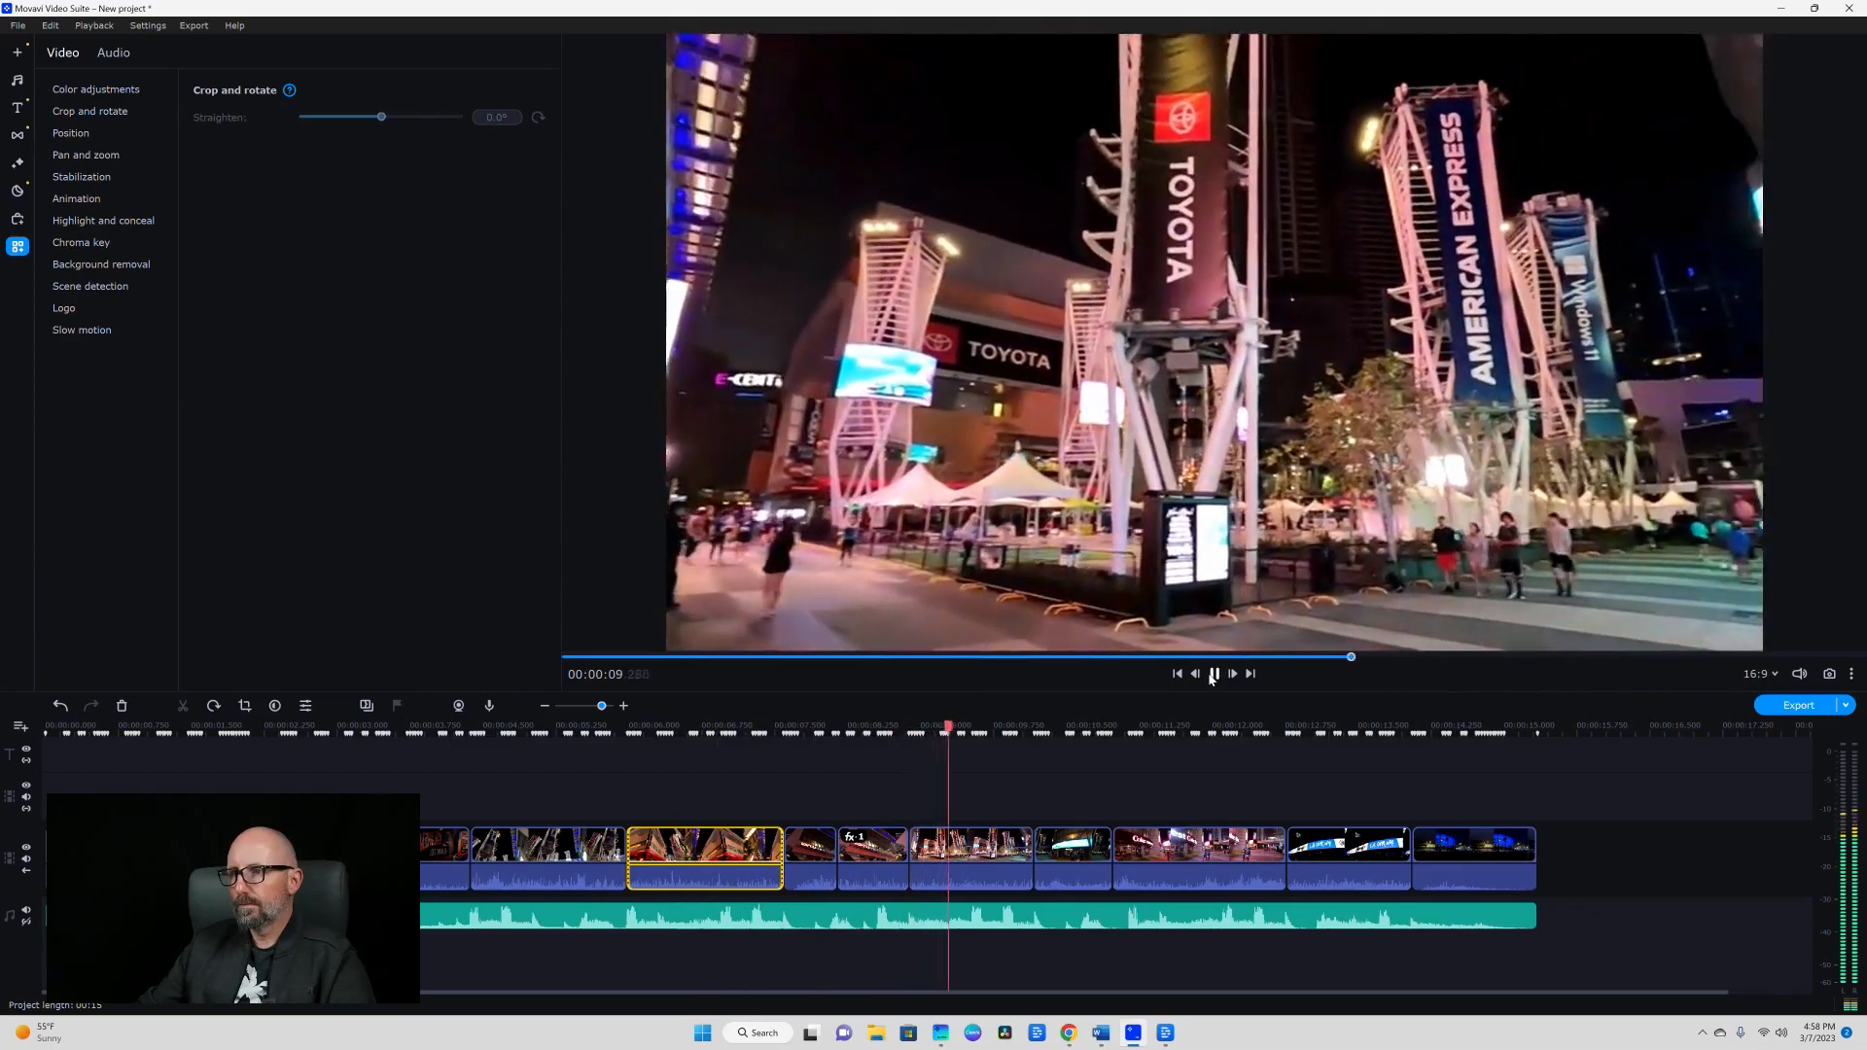
{"action": "left_click", "coordinate": [1213, 674]}
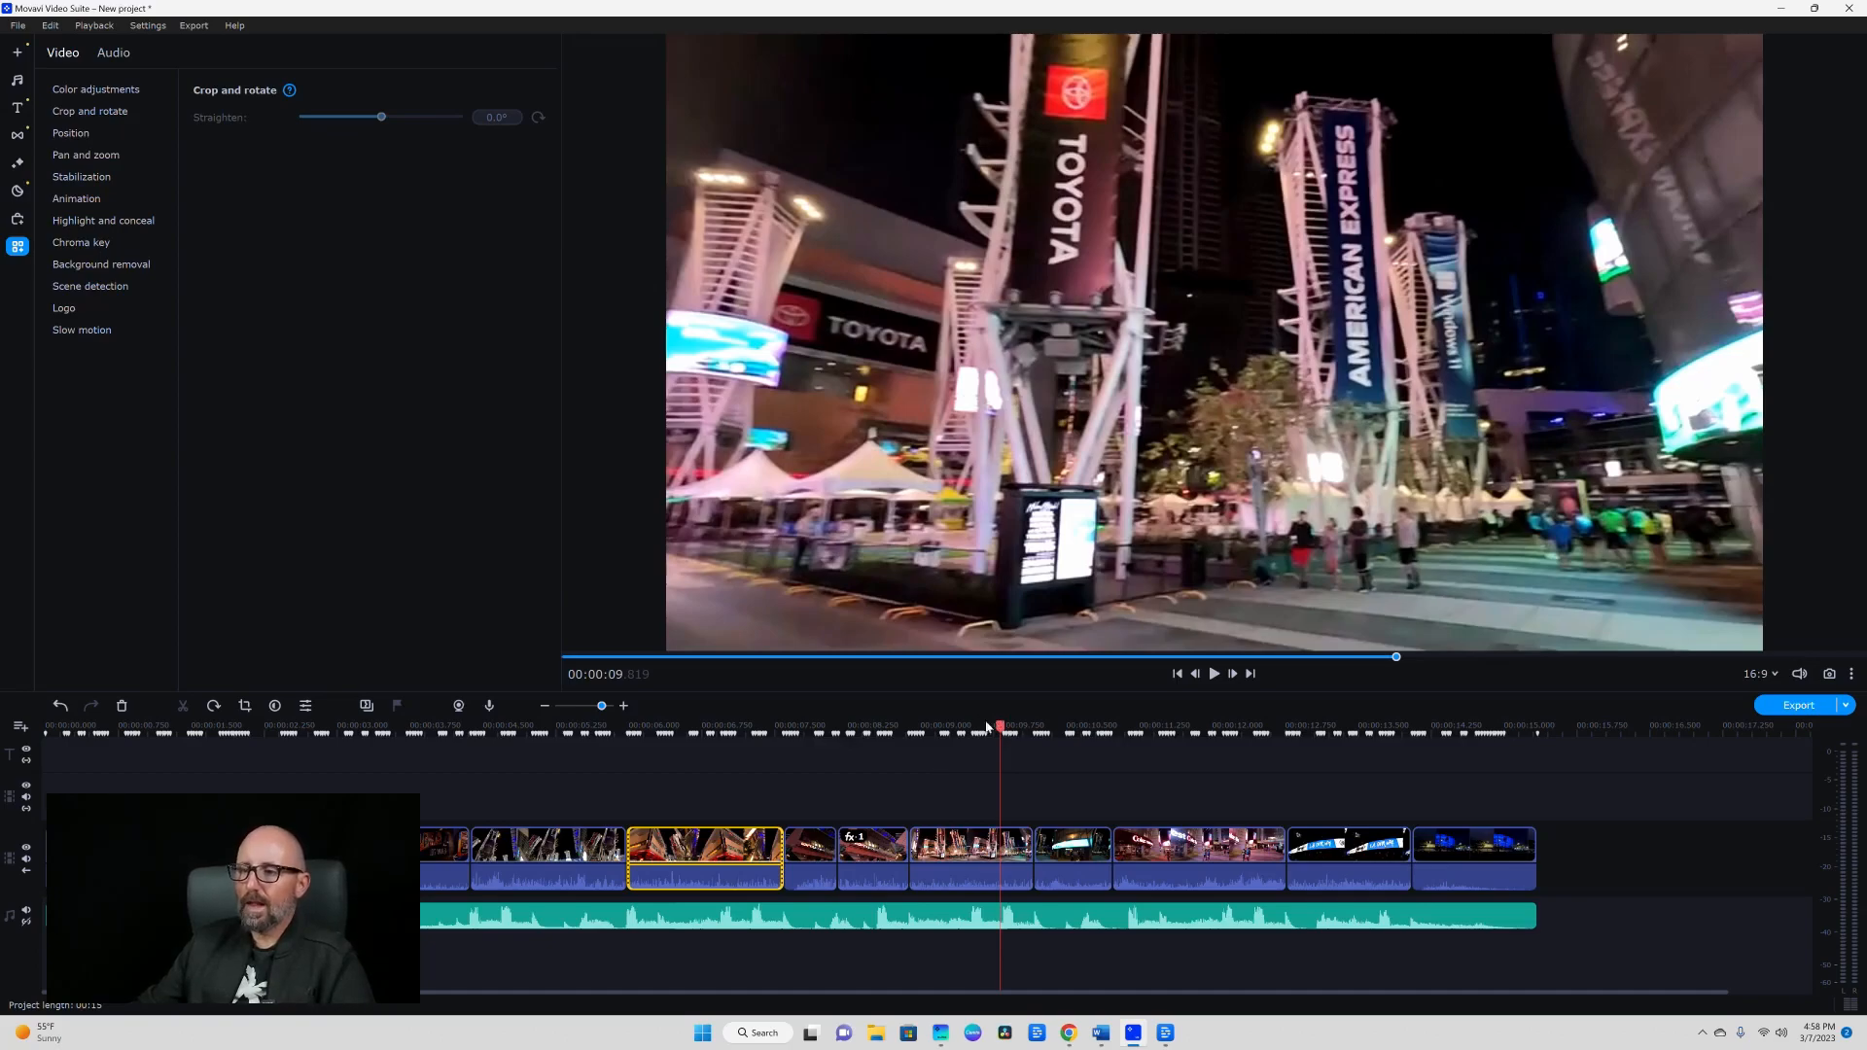
Add a Fade to black transition between the LA Live sign clip and the Windows 11 tower clip, and play across it.
{"action": "left_click_drag", "start_coordinate": [1009, 732], "coordinate": [585, 711]}
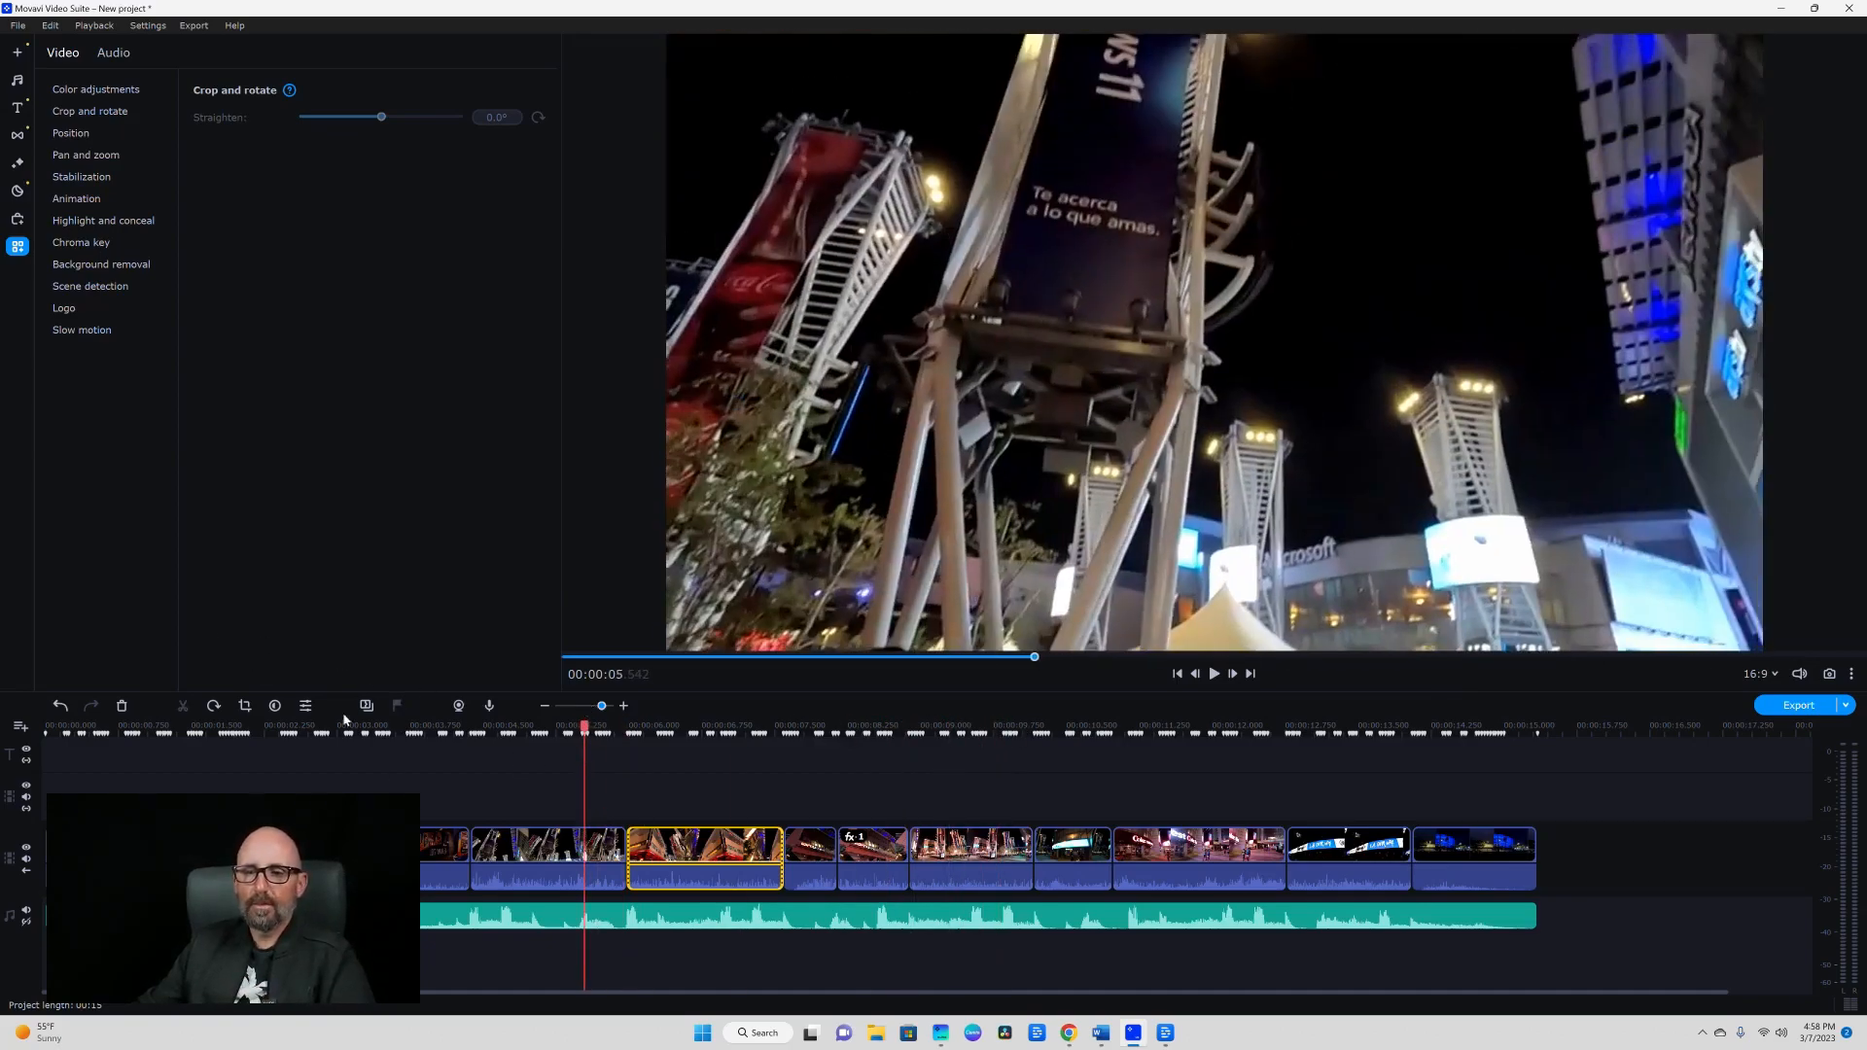
{"action": "left_click", "coordinate": [17, 136]}
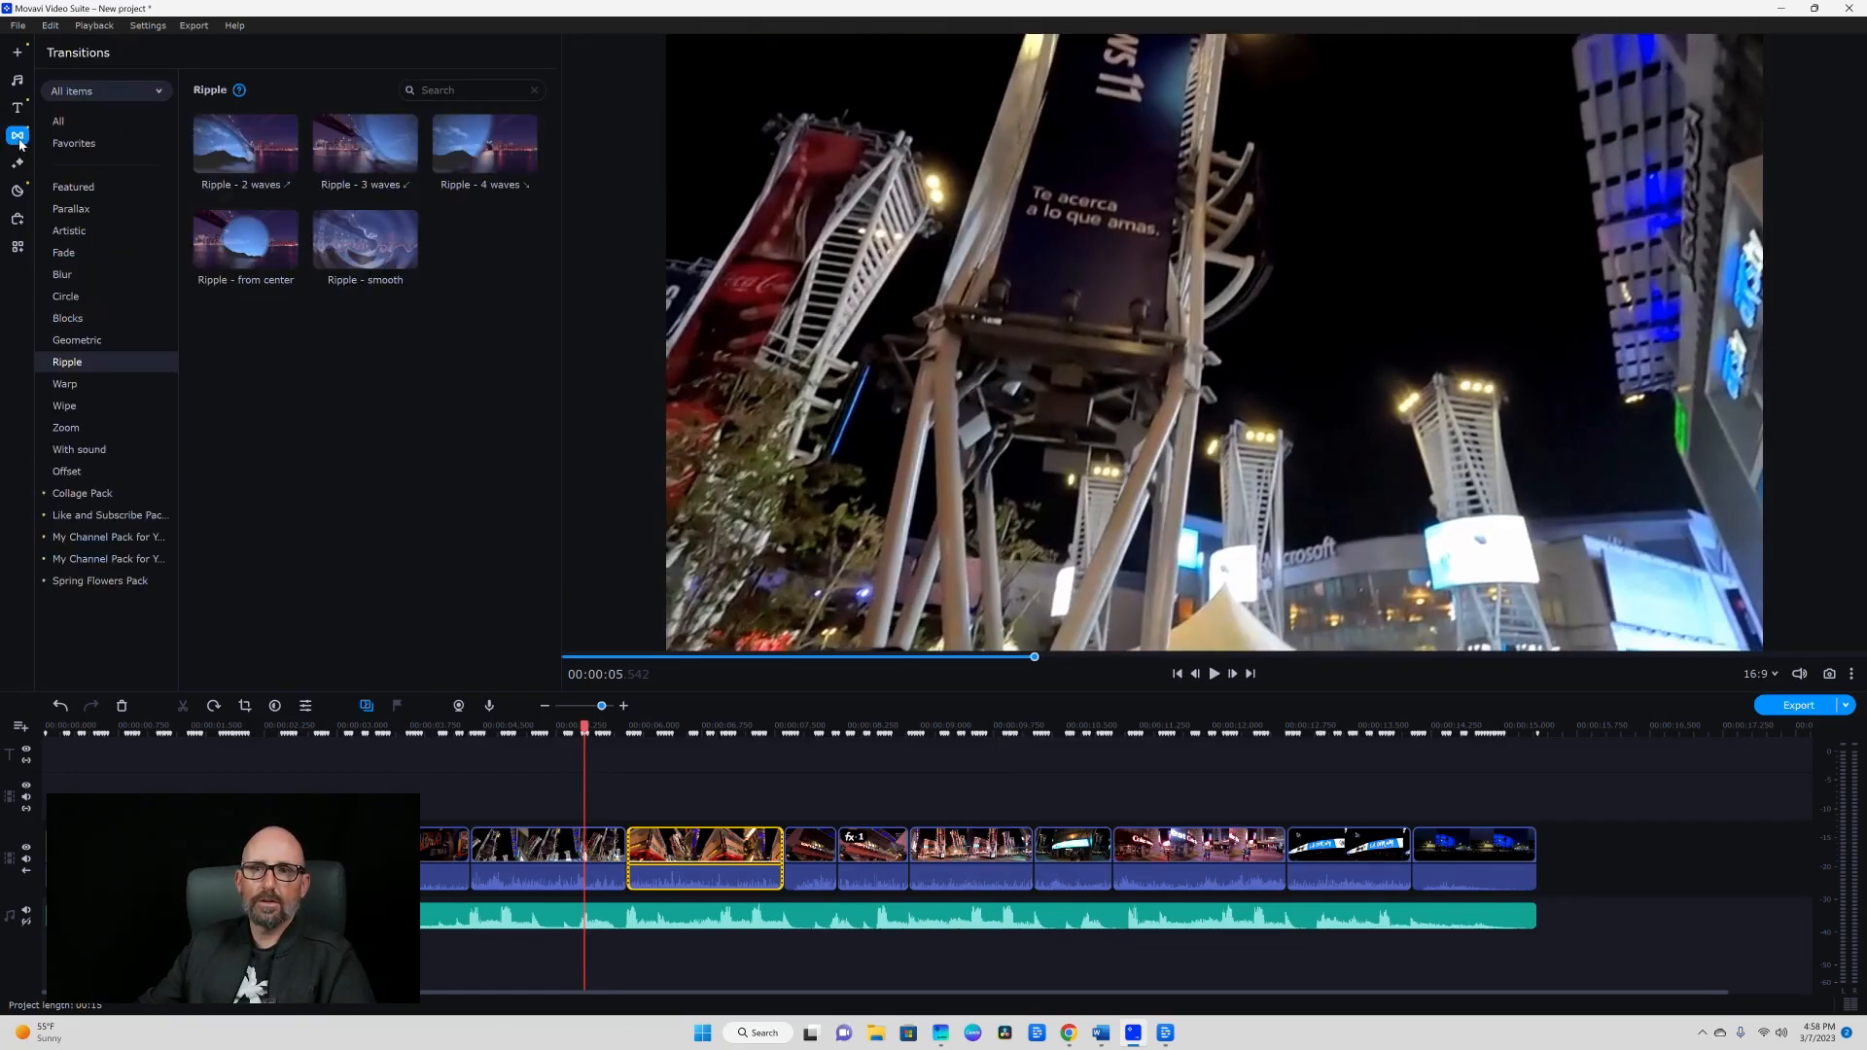
{"action": "left_click", "coordinate": [74, 258]}
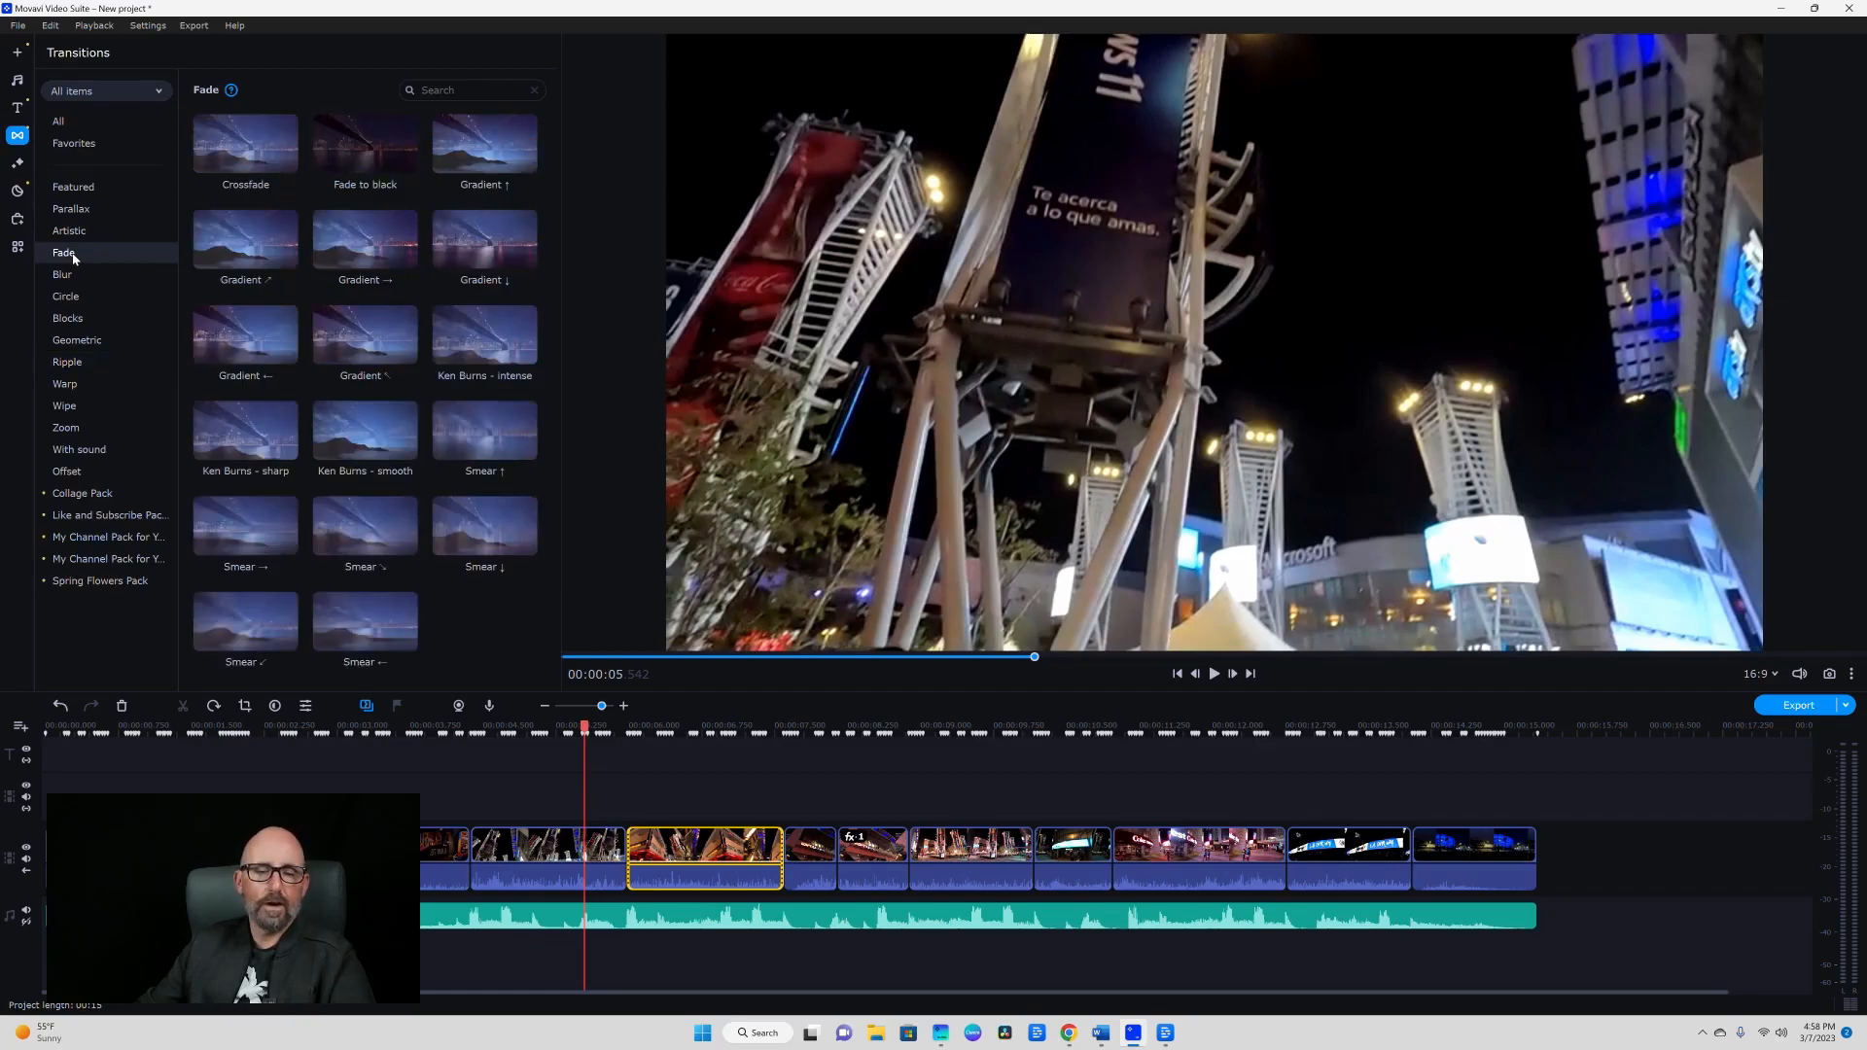
{"action": "mouse_move", "coordinate": [380, 138]}
{"action": "left_mouse_down"}
{"action": "mouse_move", "coordinate": [359, 238]}
{"action": "mouse_move", "coordinate": [506, 783]}
{"action": "mouse_move", "coordinate": [443, 840]}
{"action": "left_mouse_up"}
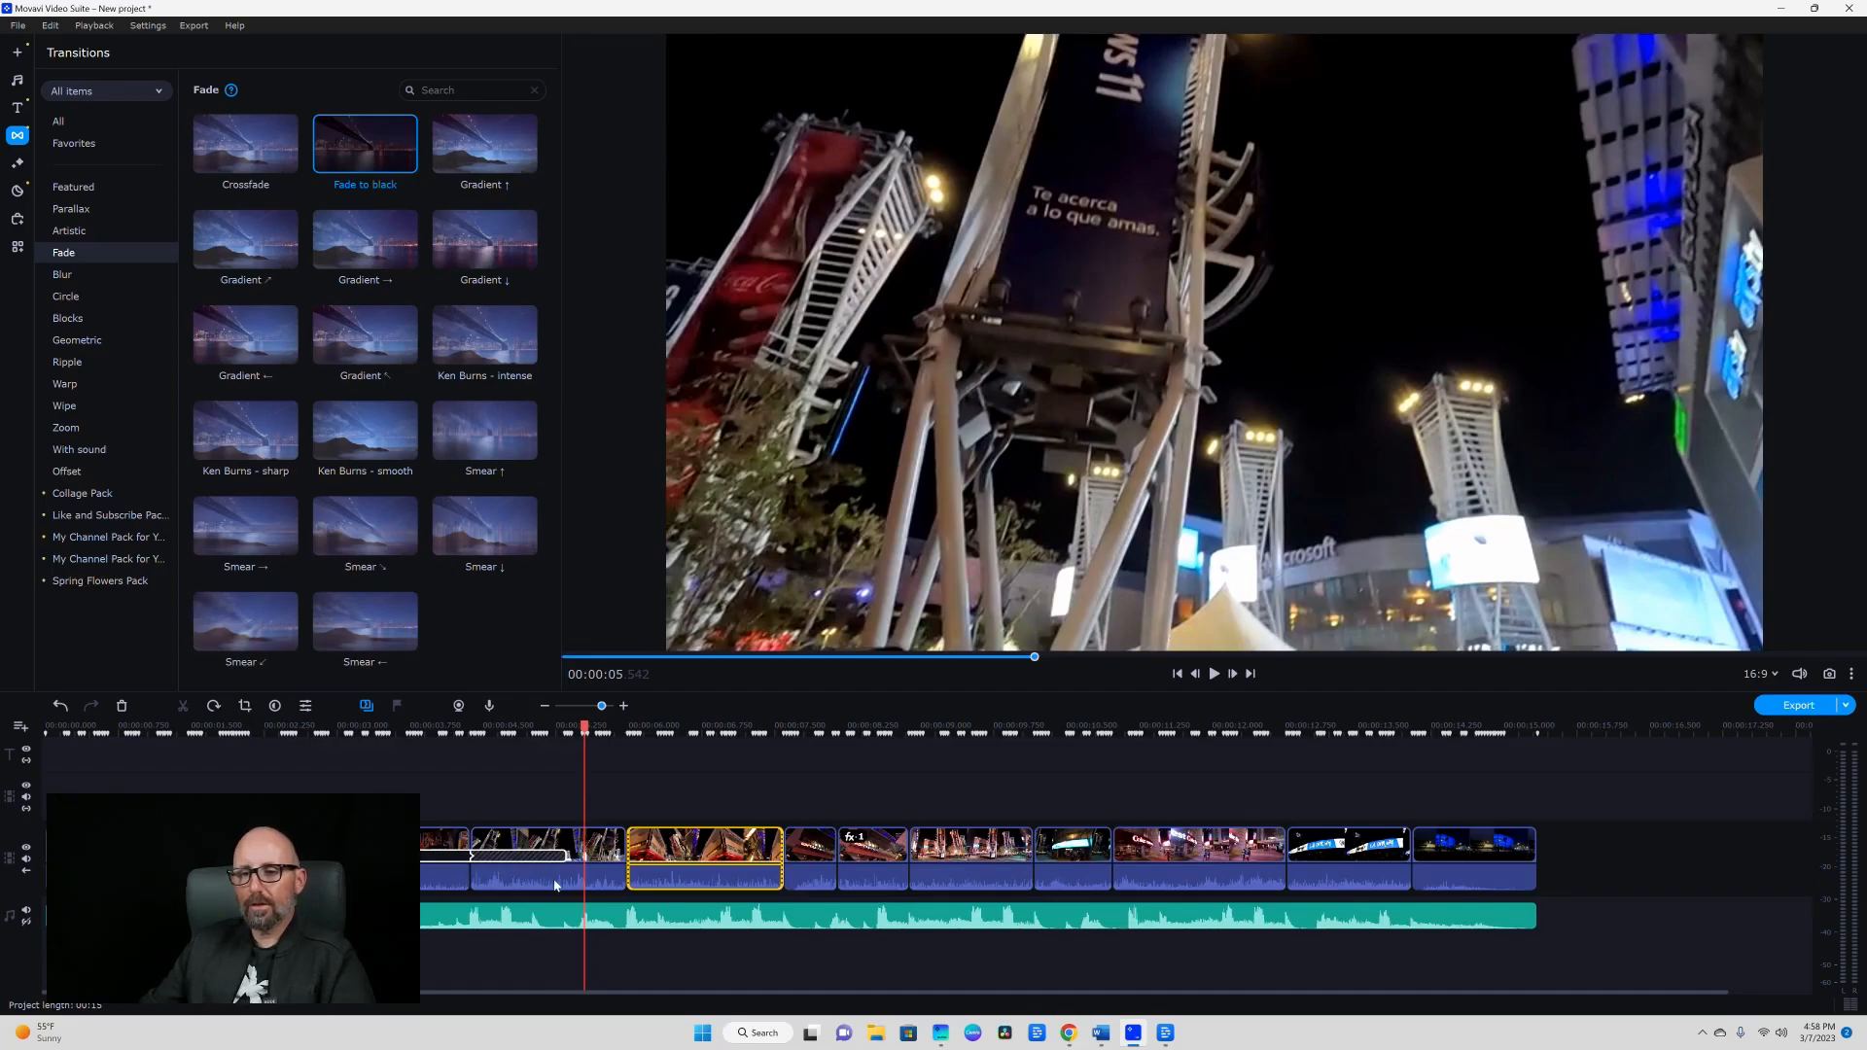
{"action": "left_click", "coordinate": [380, 727]}
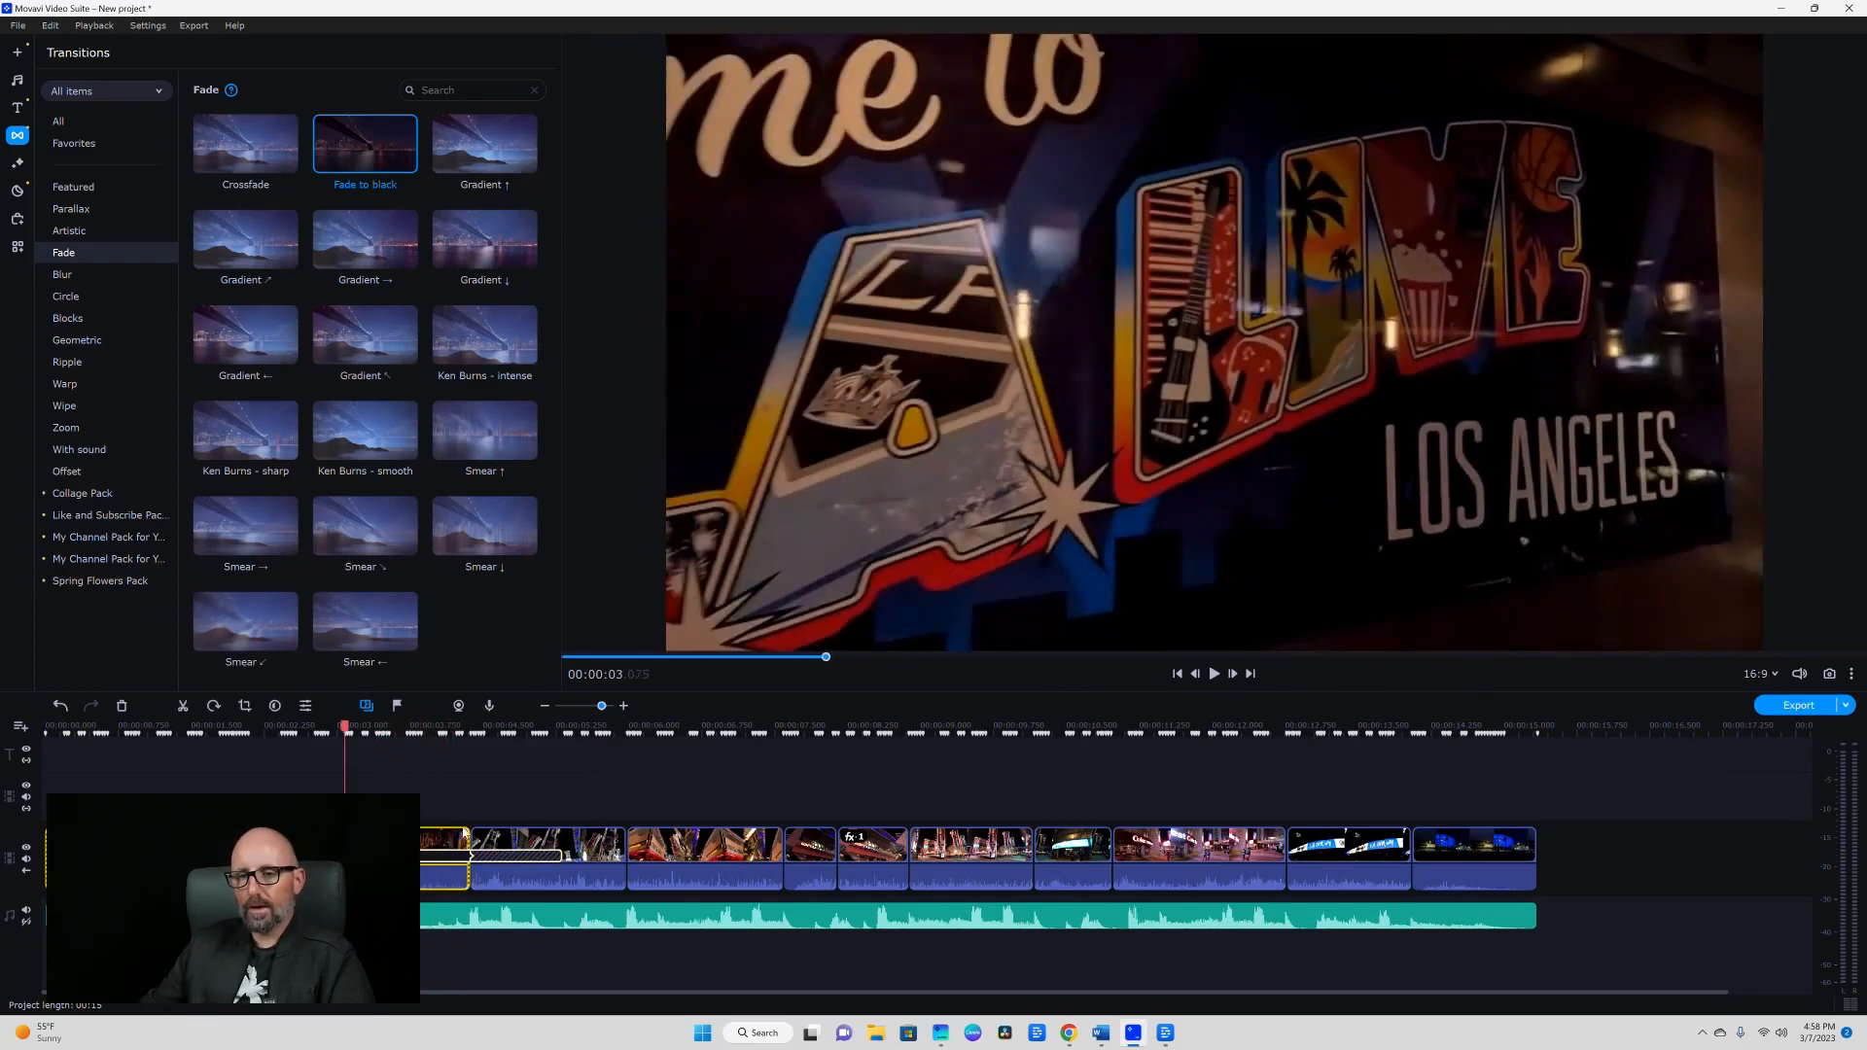
{"action": "left_click", "coordinate": [1215, 673]}
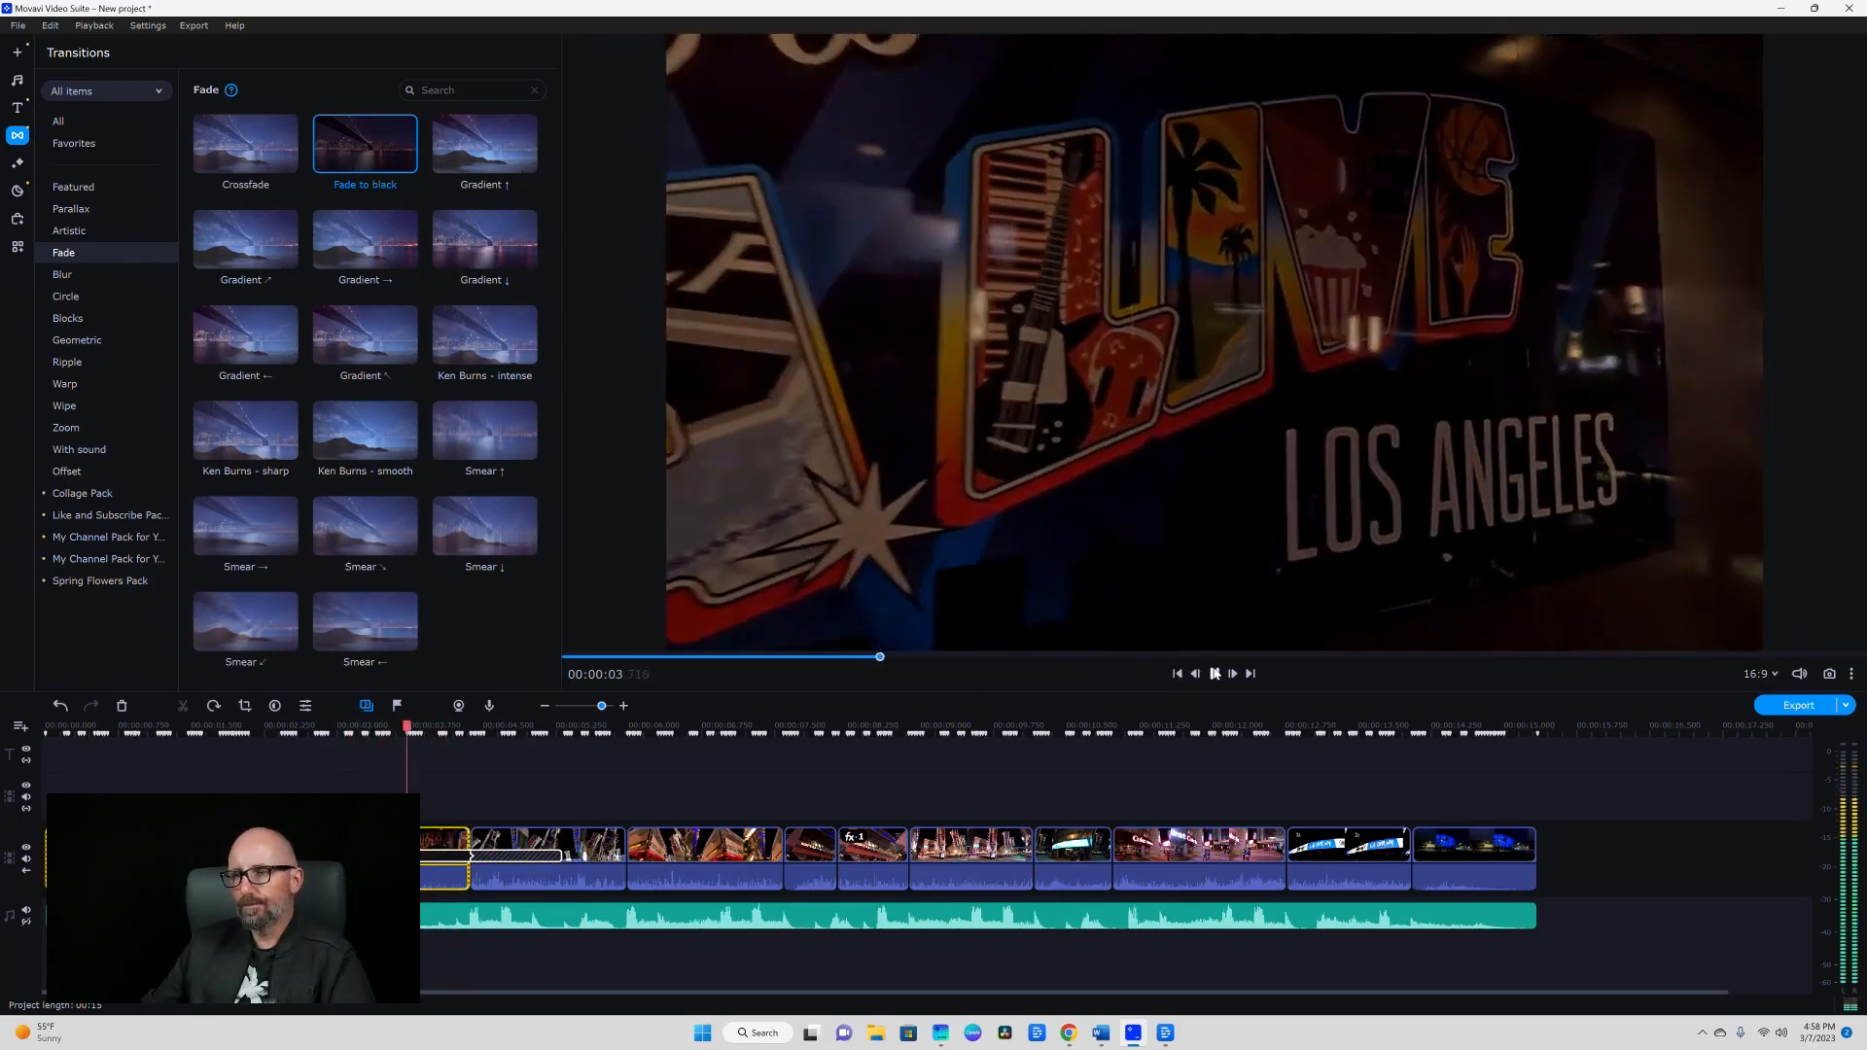
{"action": "left_click", "coordinate": [1215, 673]}
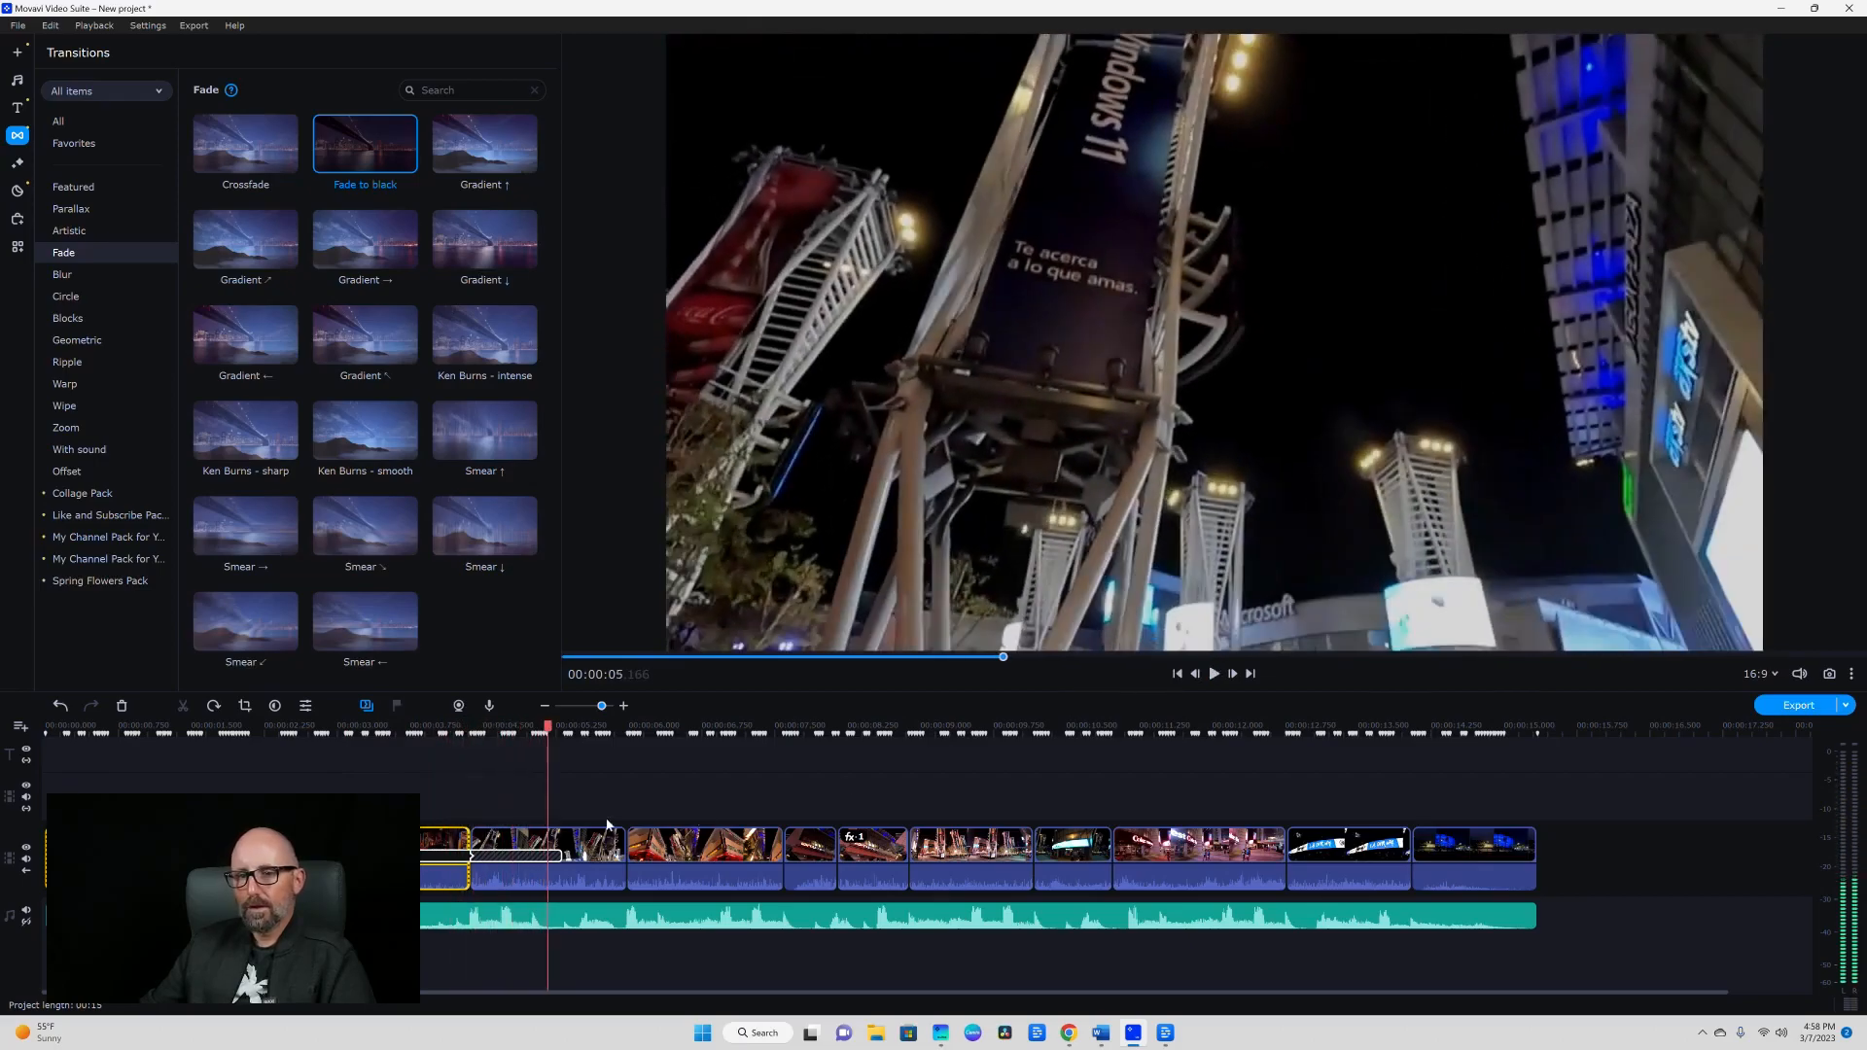
Shorten the Fade to black transition to a very brief length and play across the cut again.
{"action": "left_click", "coordinate": [465, 856]}
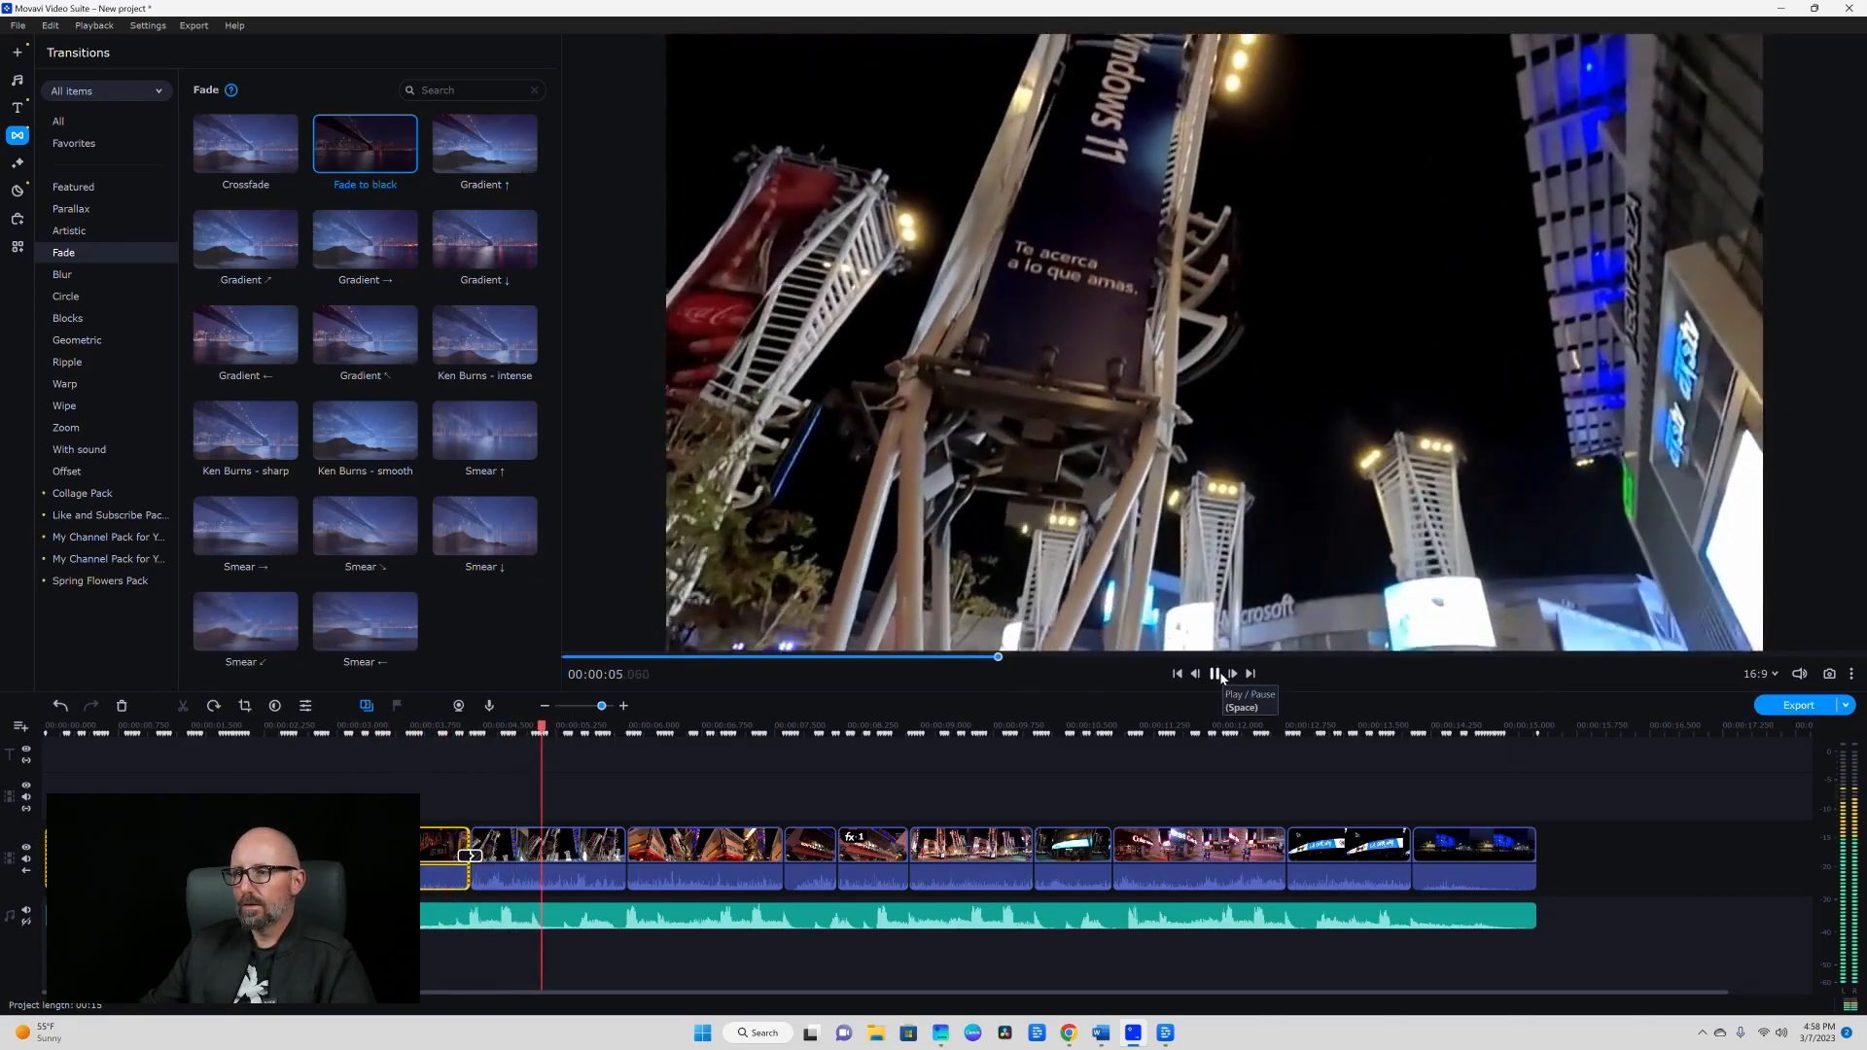
{"action": "left_click", "coordinate": [1215, 674]}
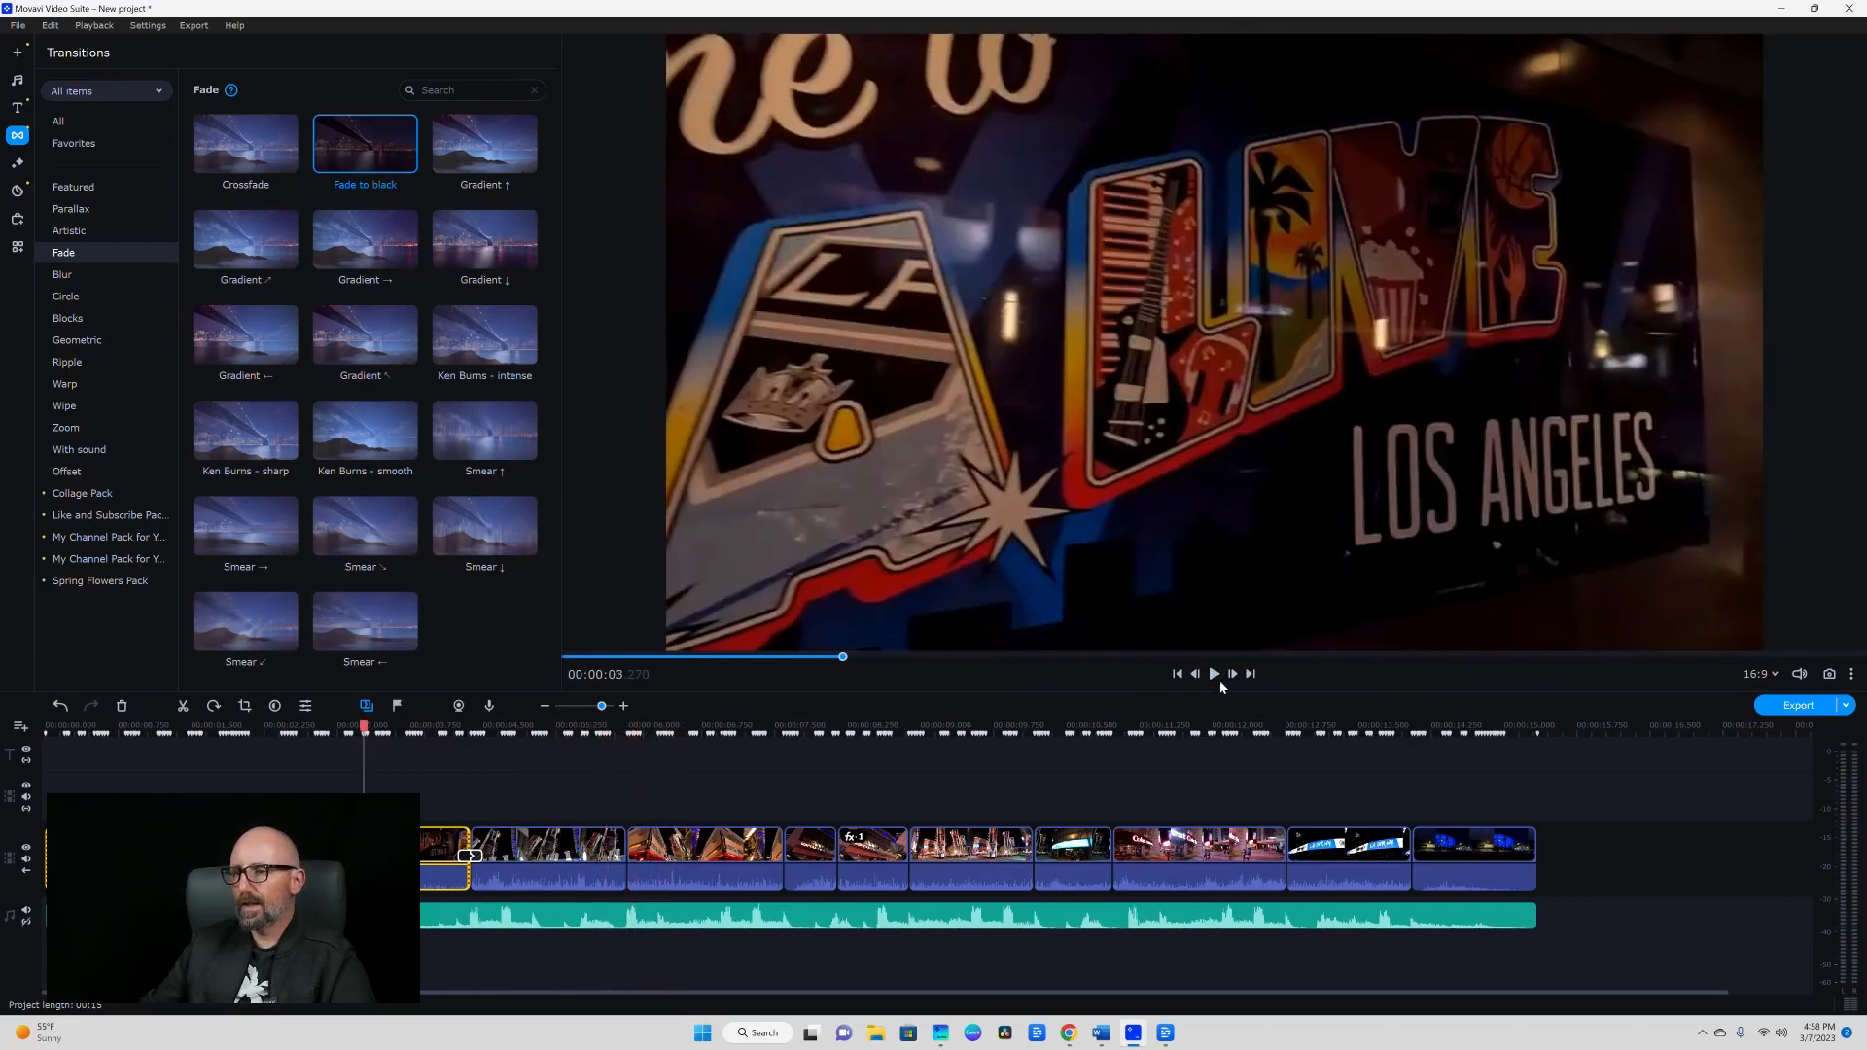
{"action": "left_click", "coordinate": [1216, 674]}
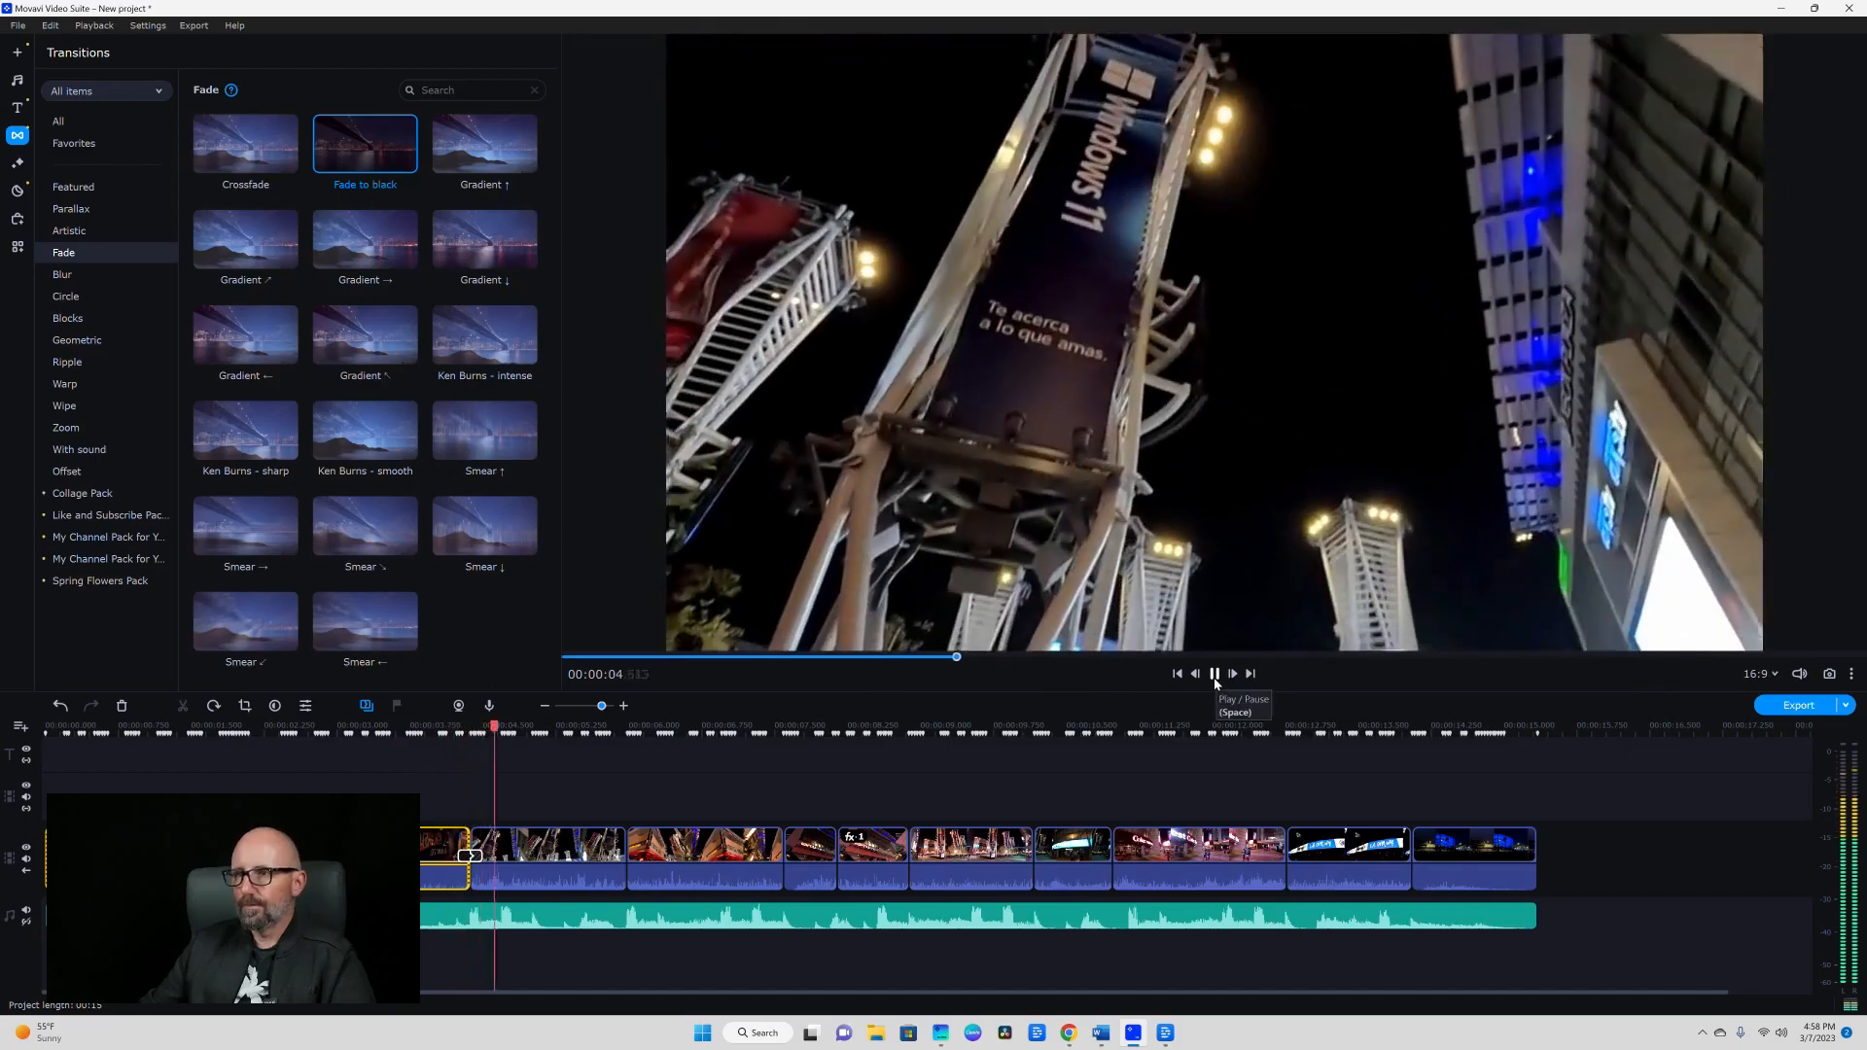
{"action": "left_click", "coordinate": [1213, 684]}
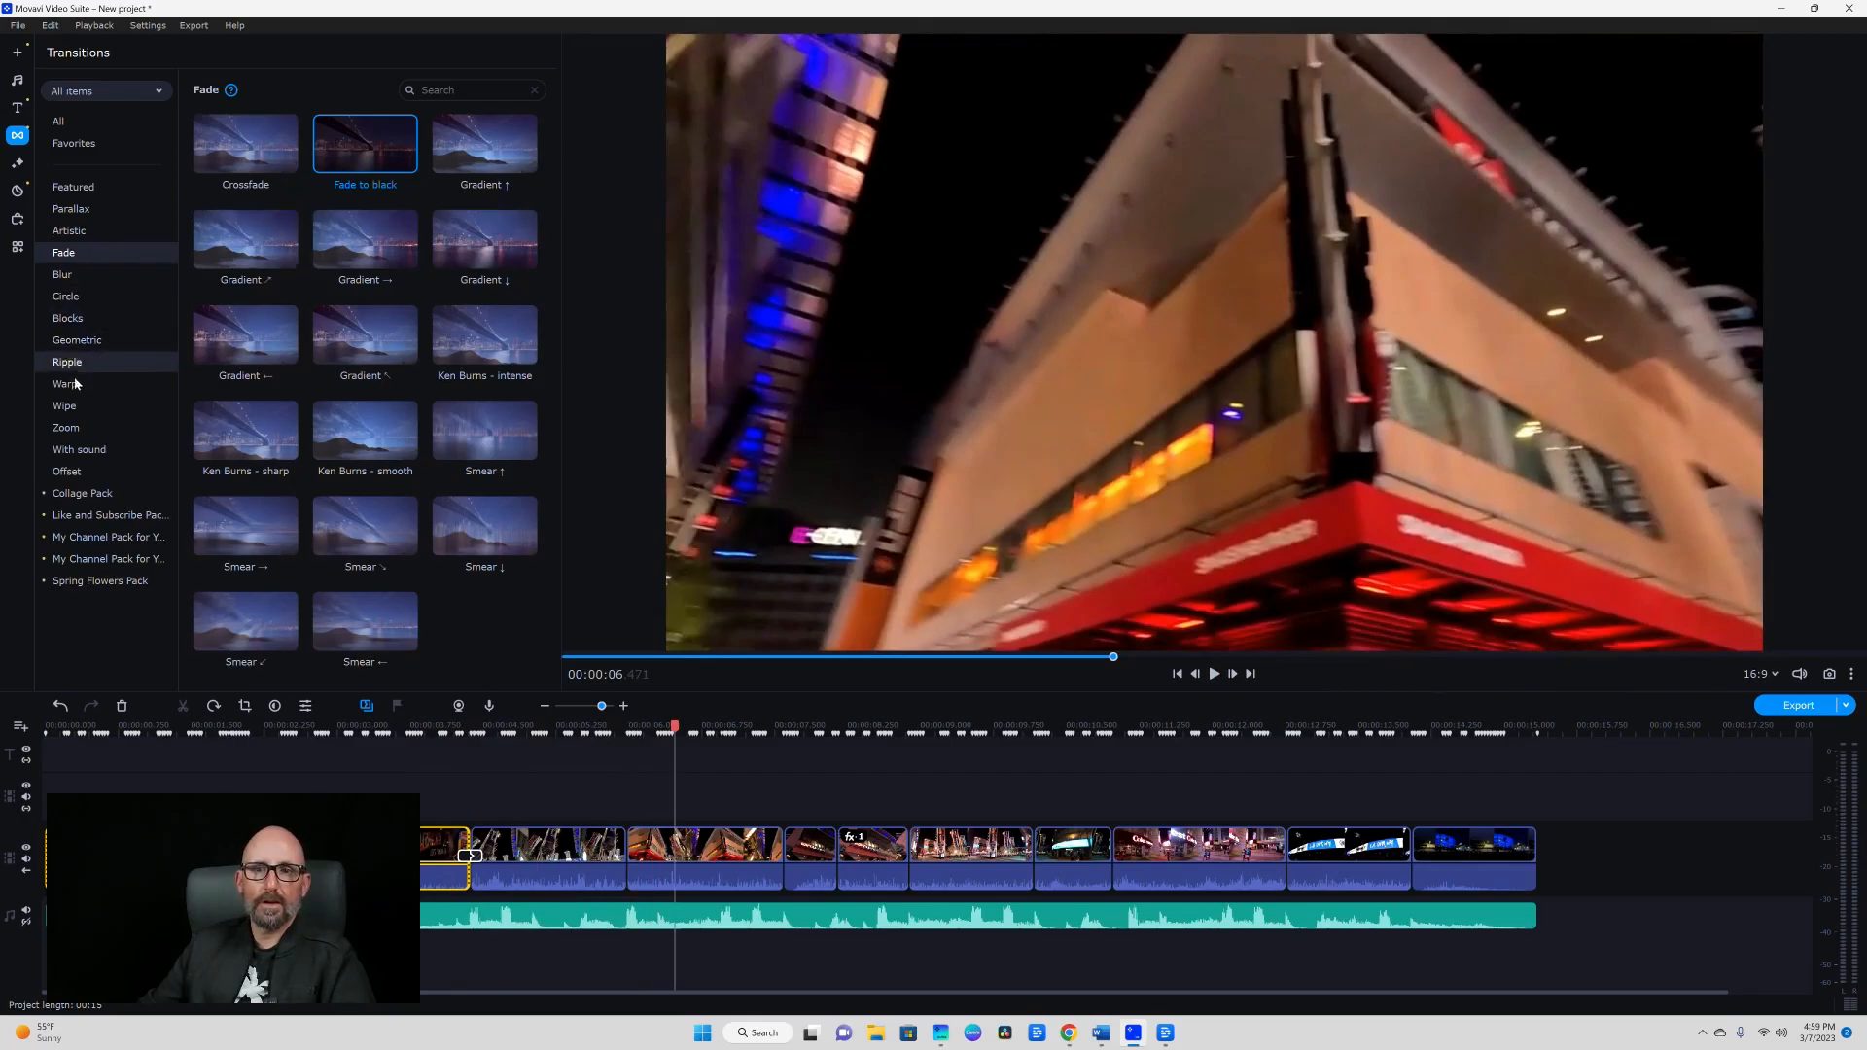
Add a Fast zoom in transition between the Windows 11 tower clip and the following street clip, and play across it.
{"action": "left_click", "coordinate": [65, 430]}
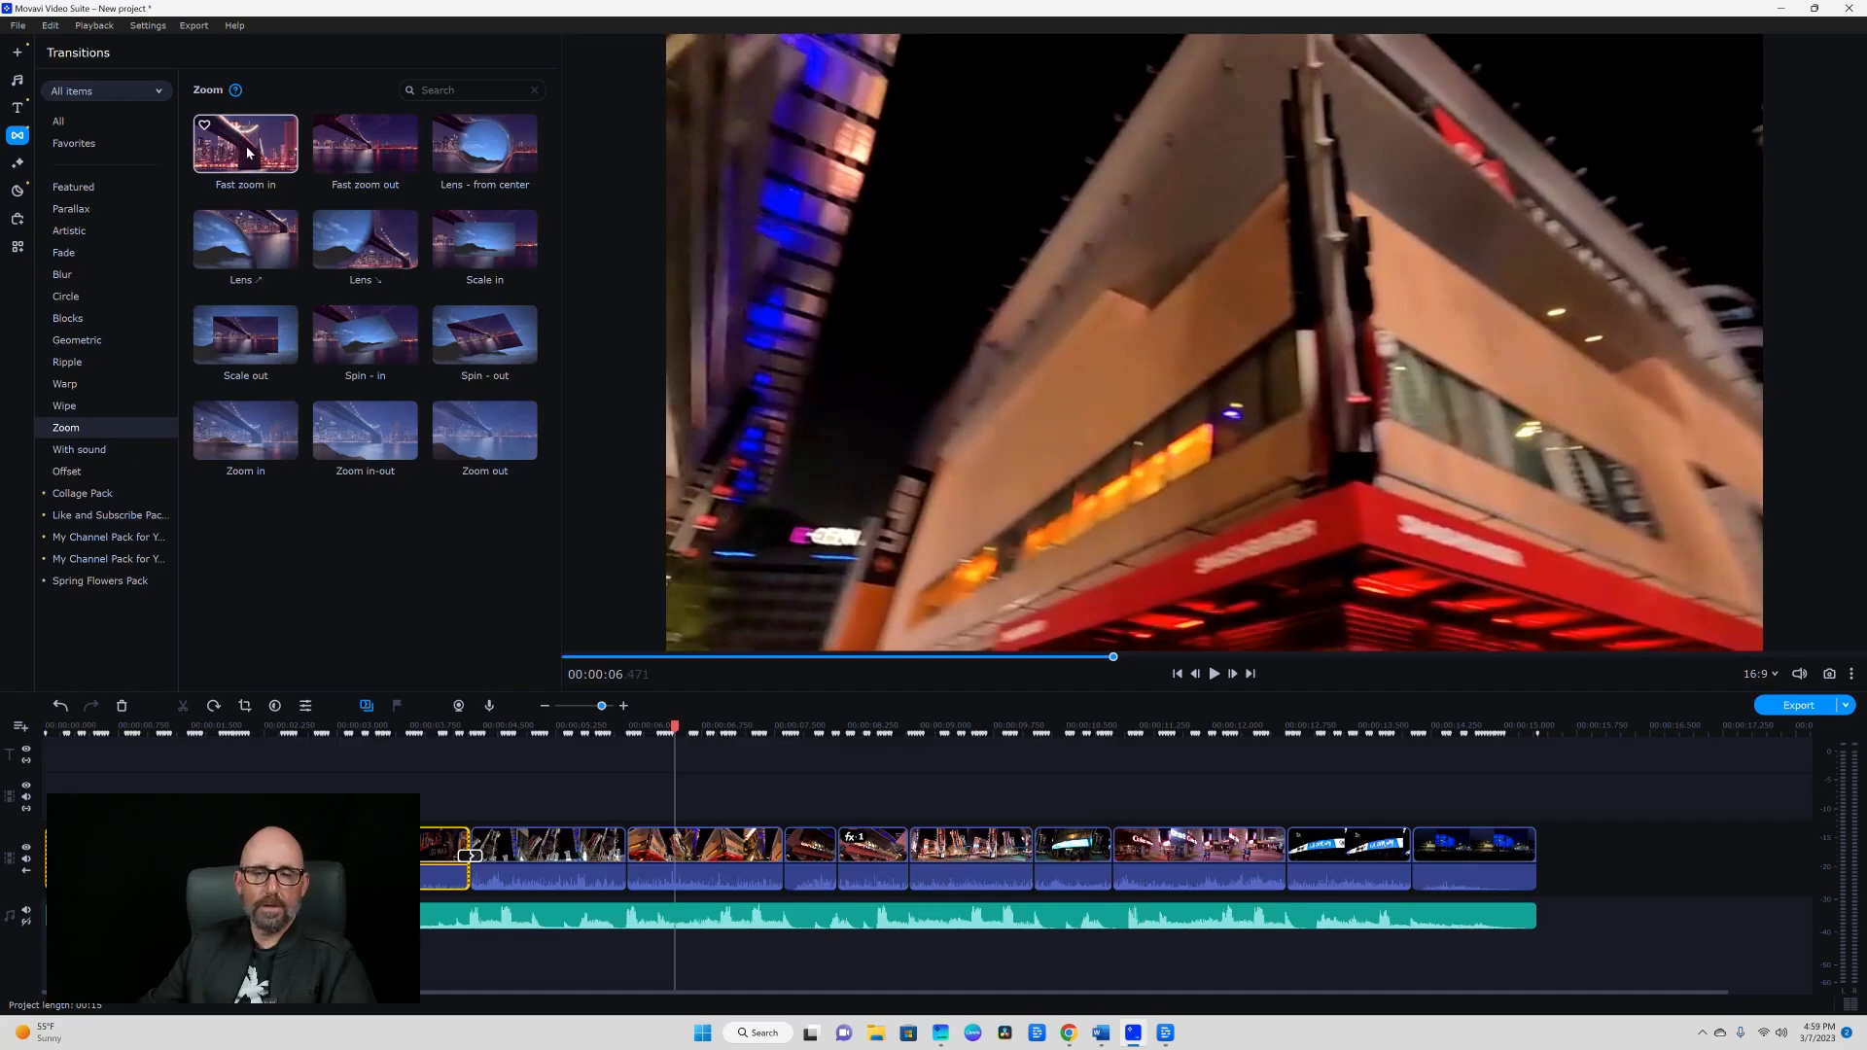
{"action": "left_click_drag", "start_coordinate": [248, 154], "coordinate": [602, 860]}
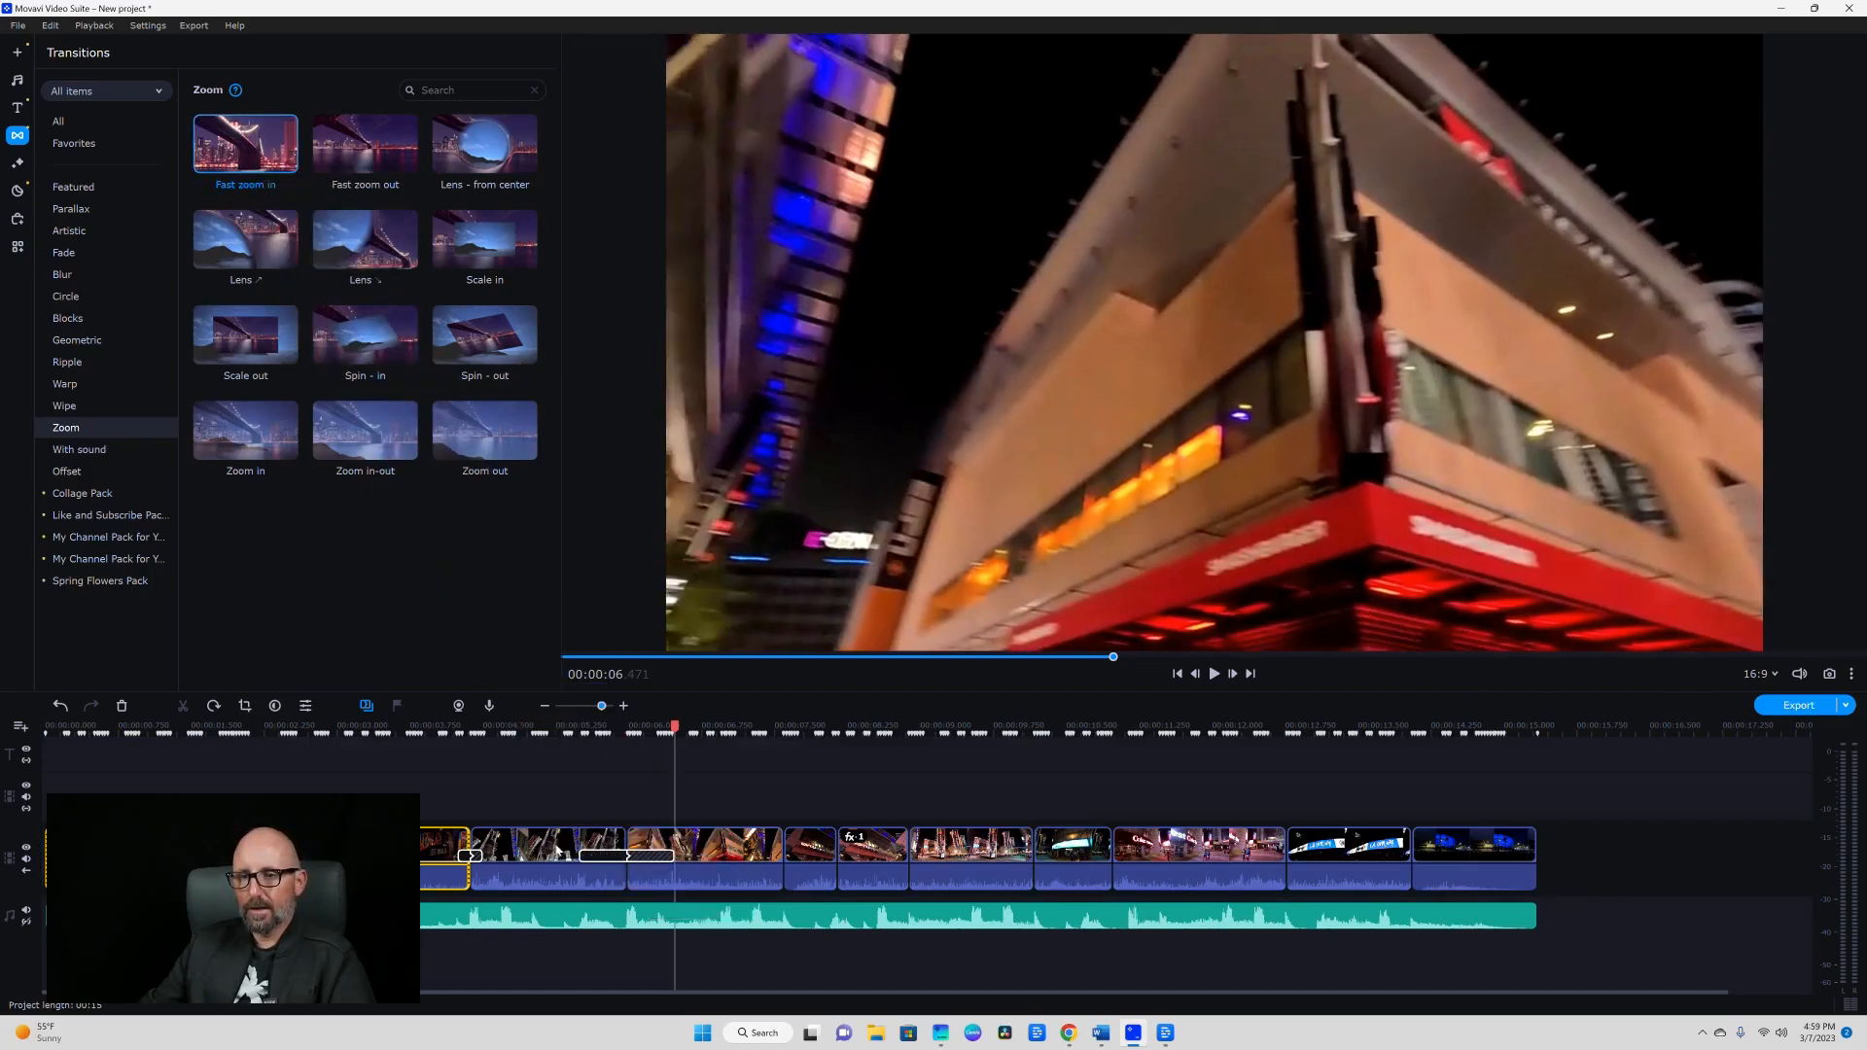
{"action": "left_click", "coordinate": [556, 851]}
{"action": "left_click", "coordinate": [1214, 674]}
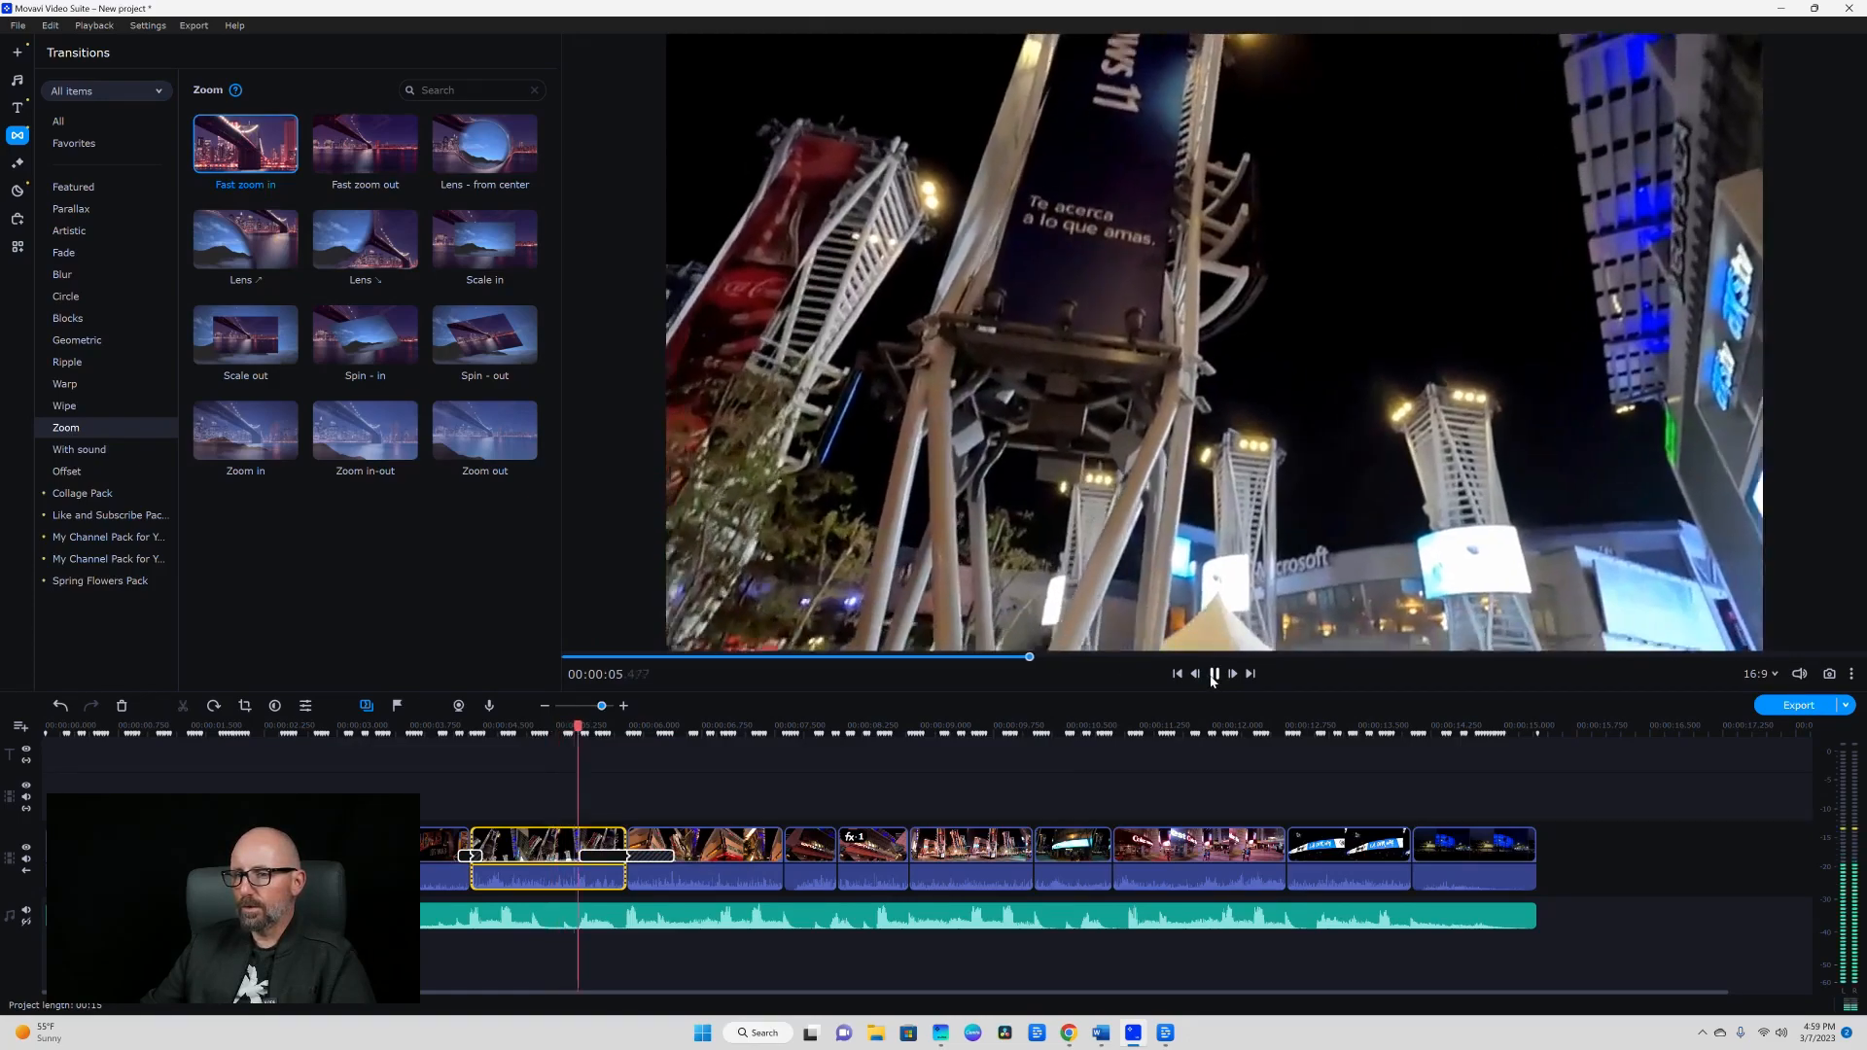
{"action": "key", "text": "space"}
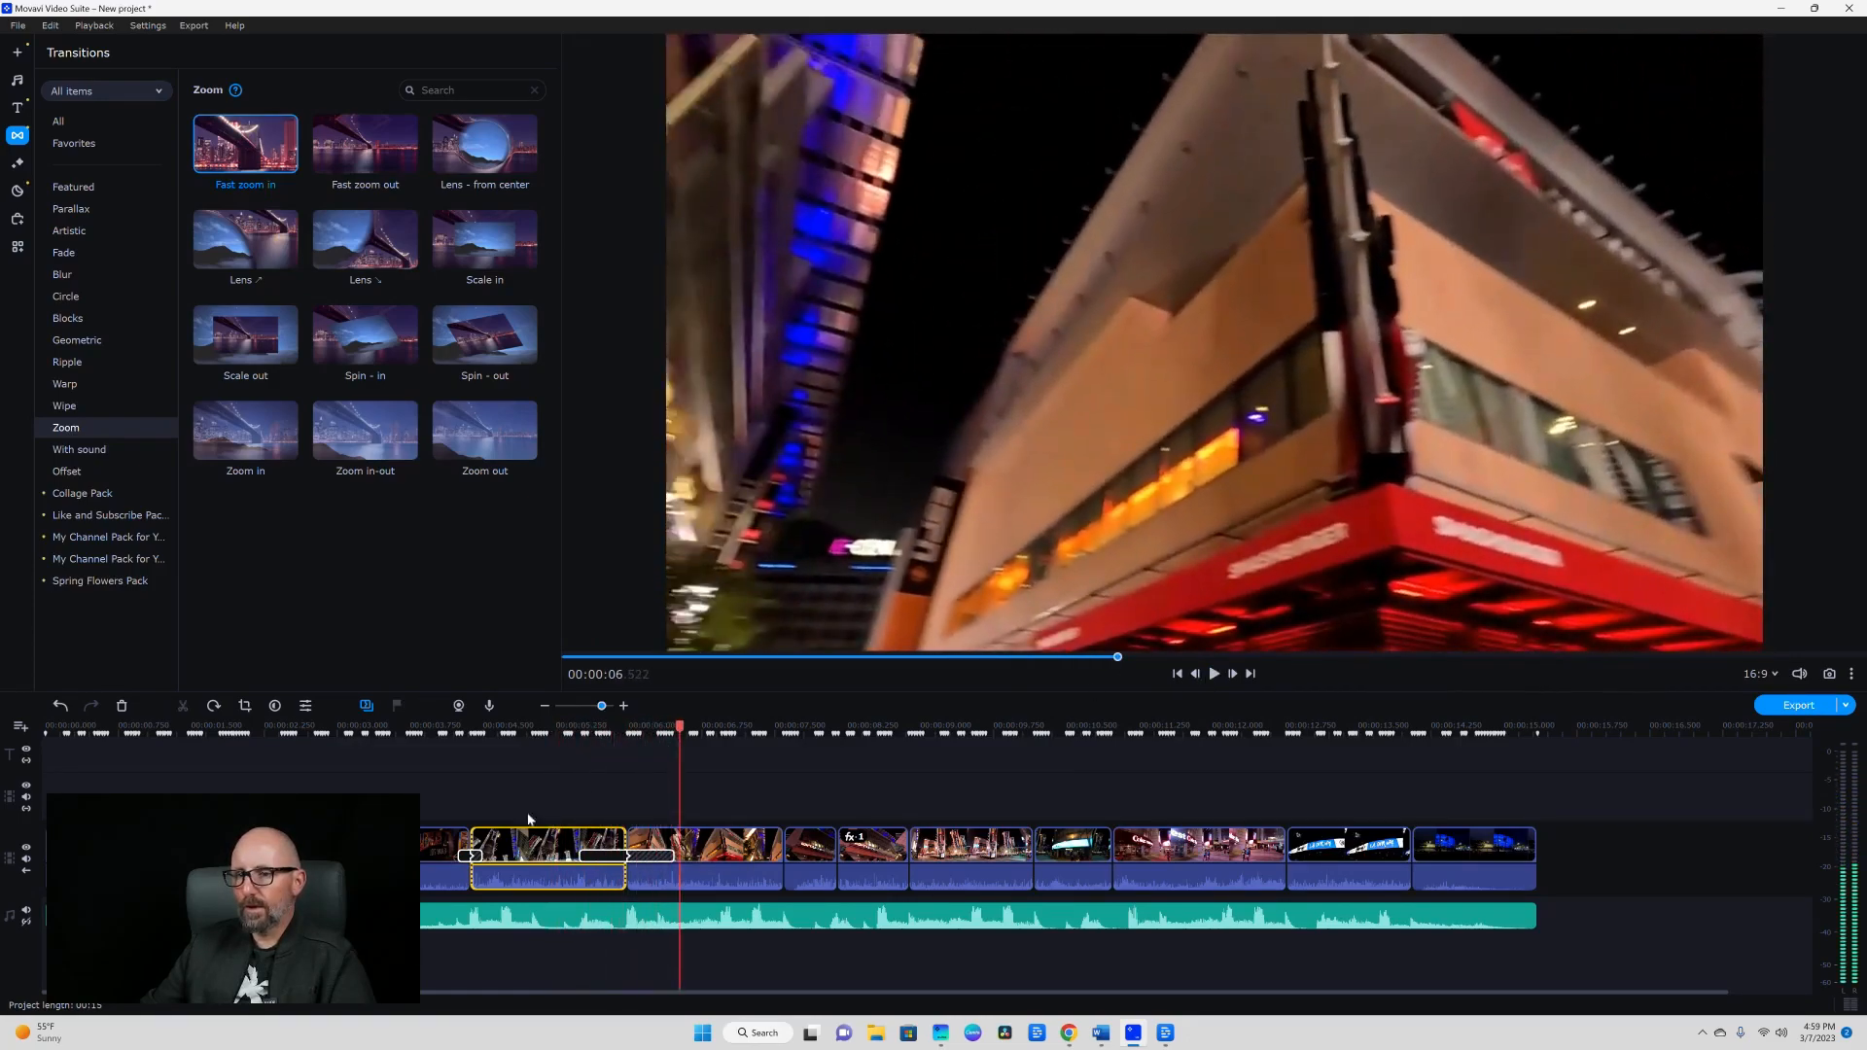
Shorten the Fast zoom in transition to a very brief length and play the cut again.
{"action": "left_click", "coordinate": [591, 862]}
{"action": "left_click_drag", "start_coordinate": [579, 861], "coordinate": [618, 861]}
{"action": "left_click", "coordinate": [539, 849]}
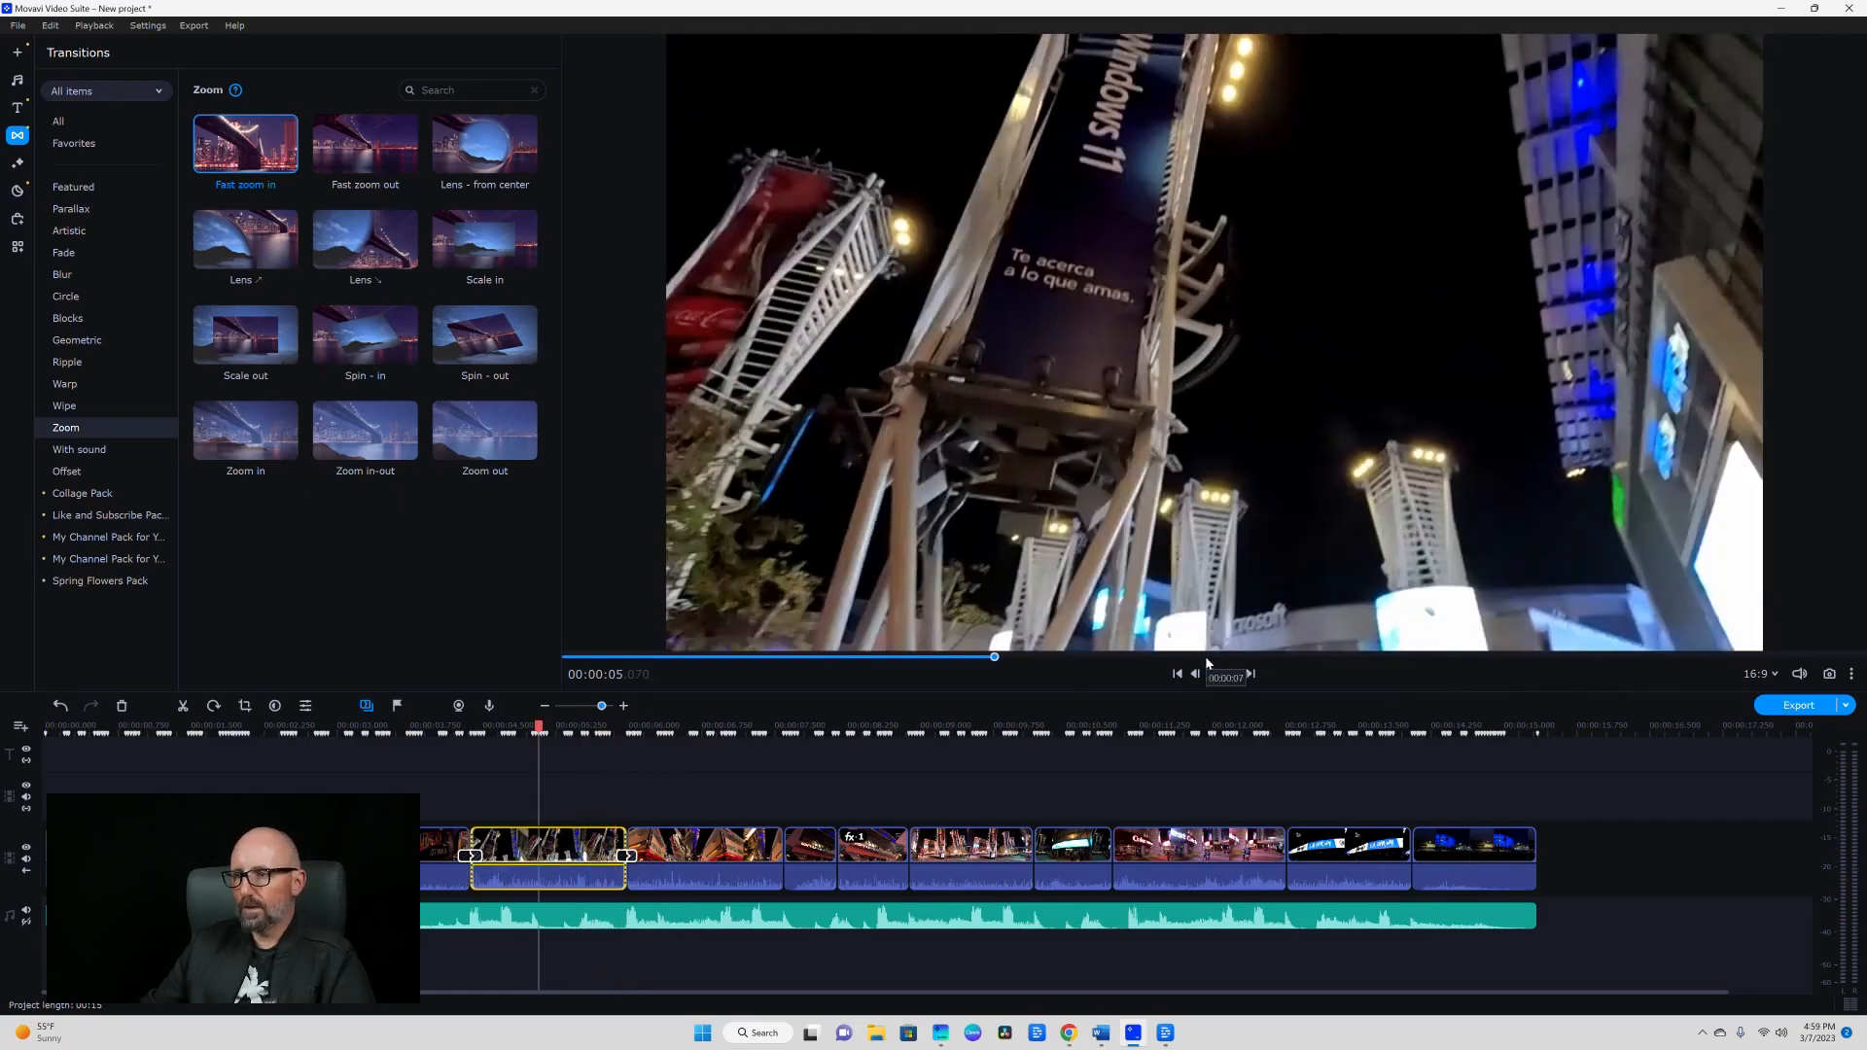
{"action": "left_click", "coordinate": [1214, 674]}
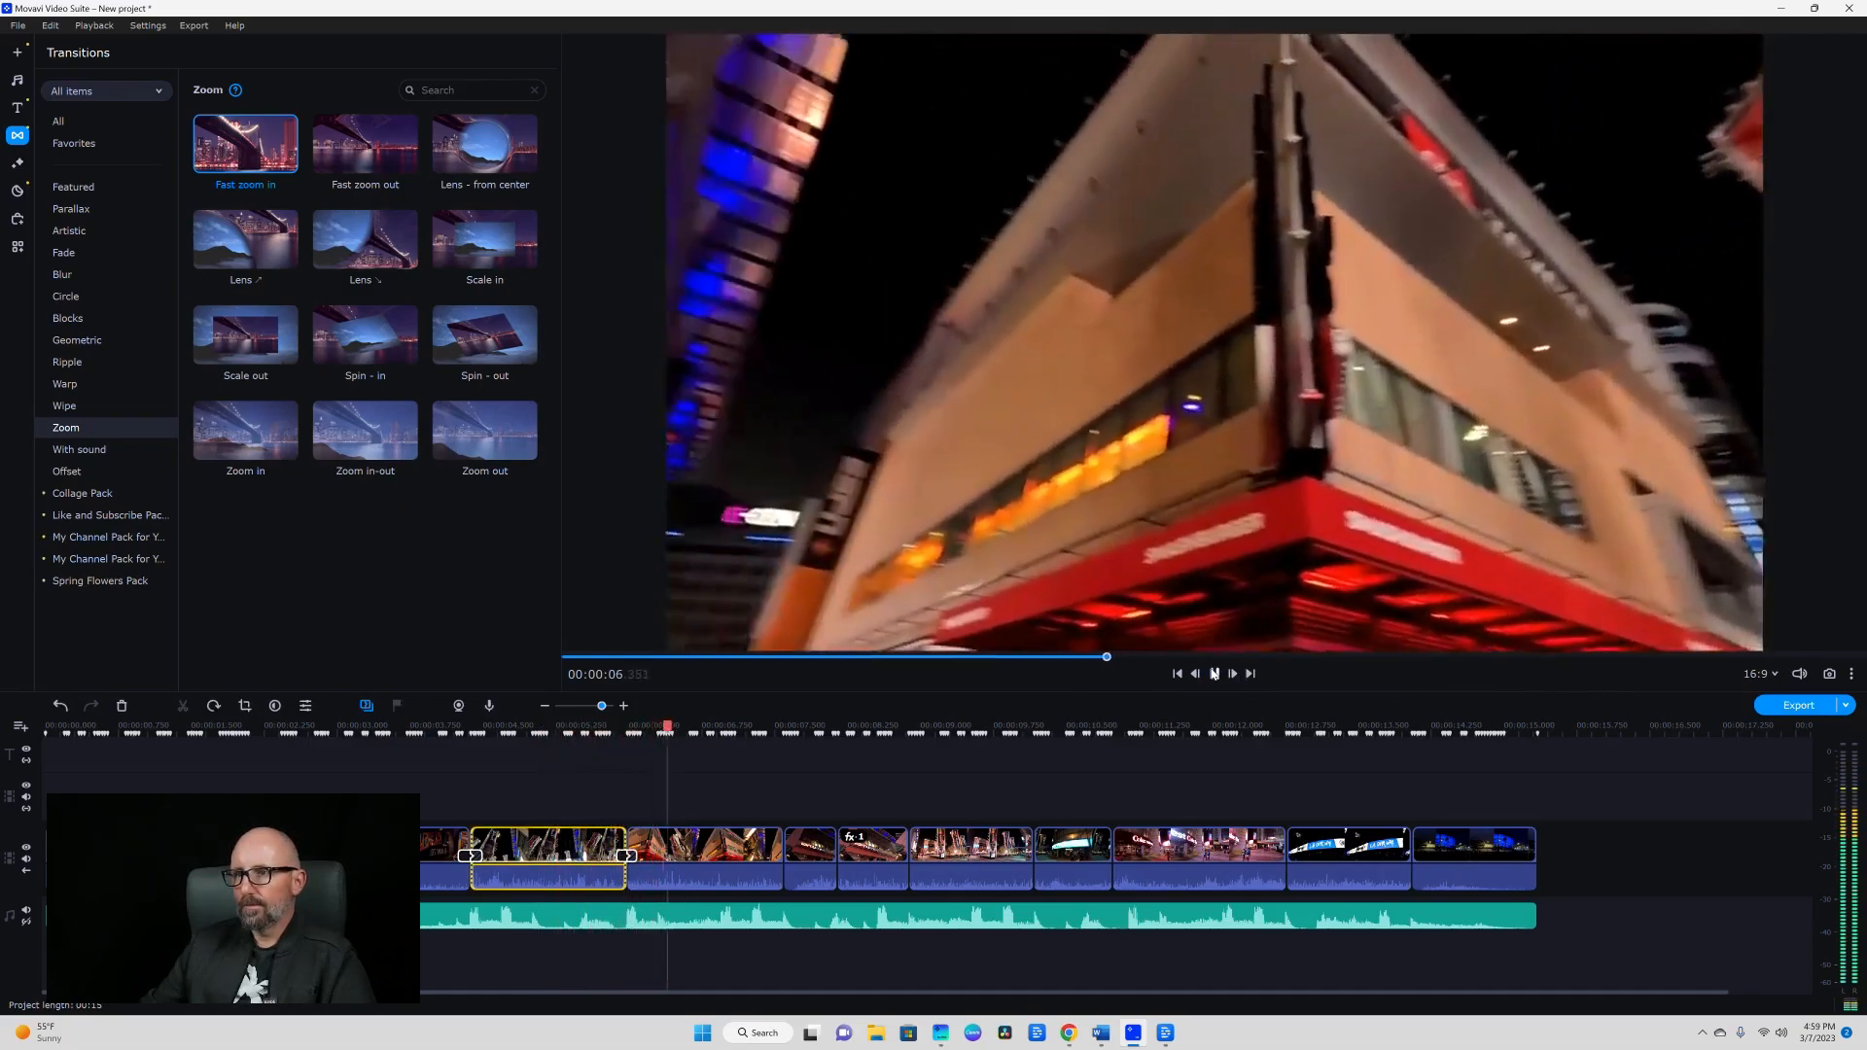
{"action": "left_click", "coordinate": [1214, 674]}
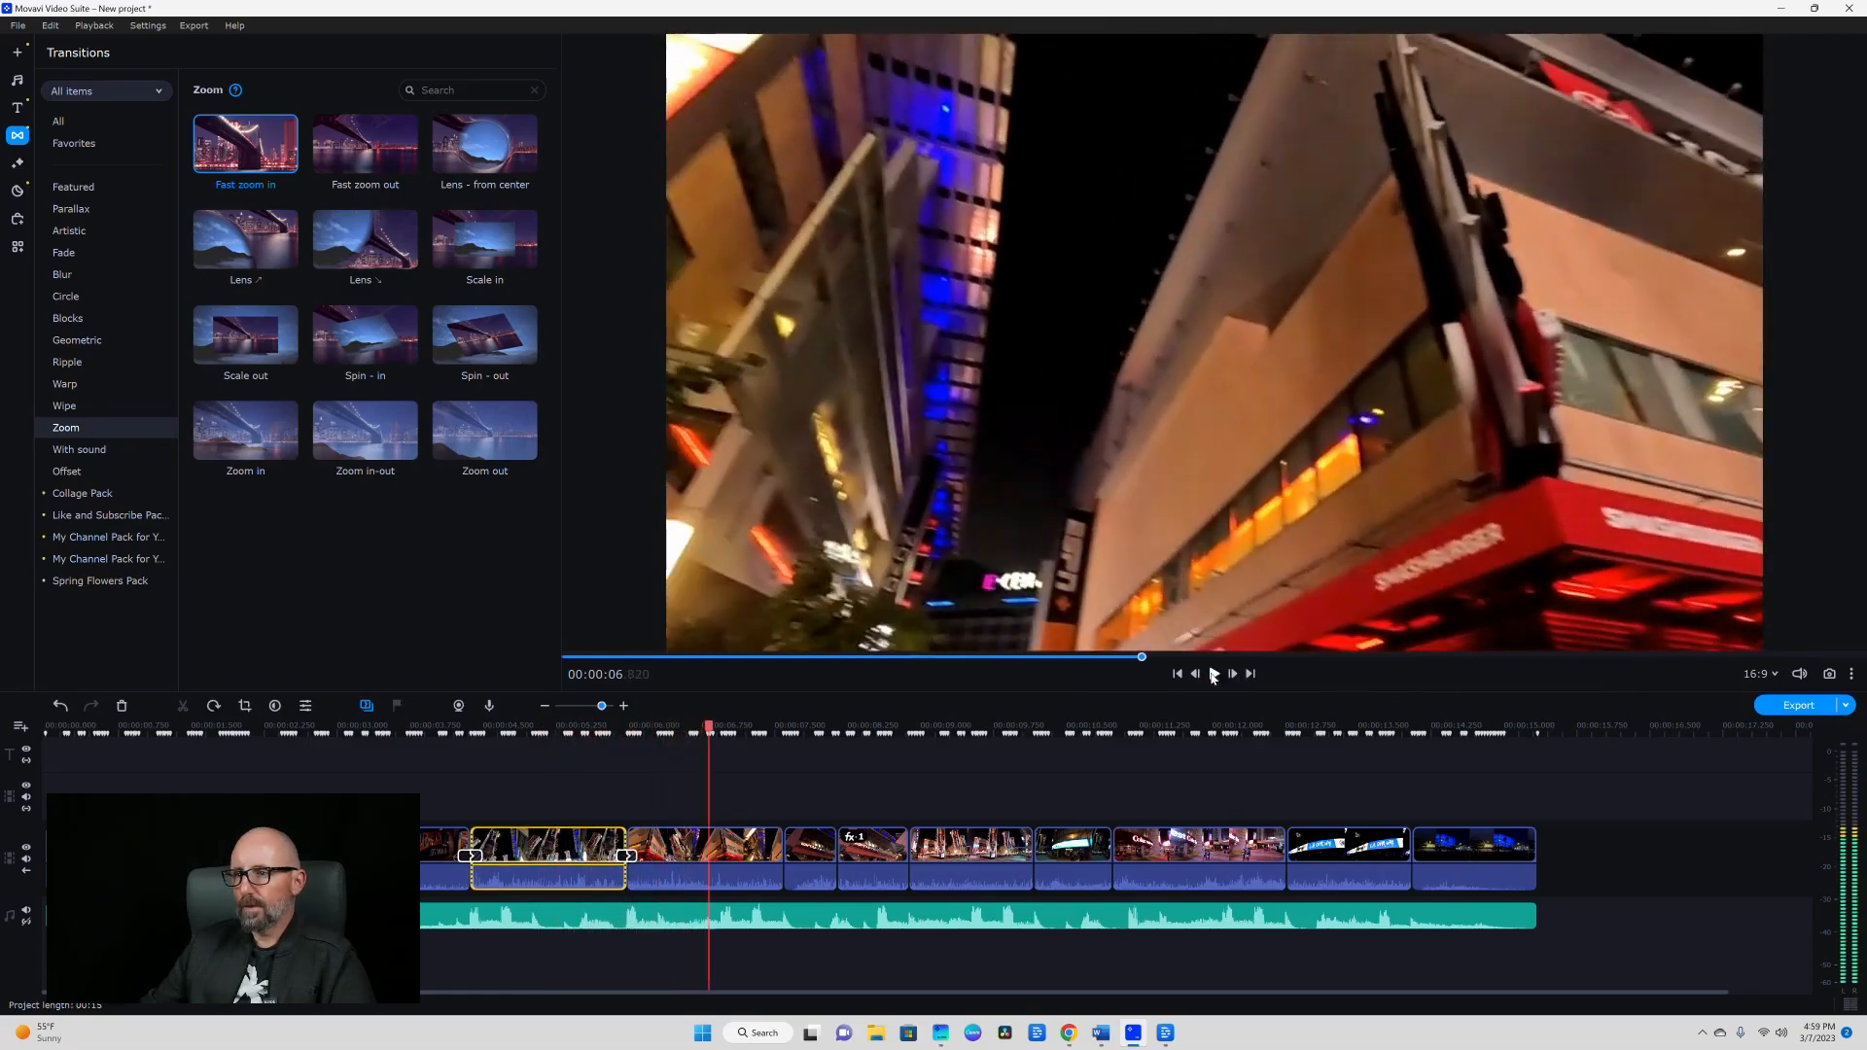
Lengthen the Fast zoom in transition slightly and play from the Windows 11 tower clip through to the closing fade.
{"action": "left_click", "coordinate": [625, 858]}
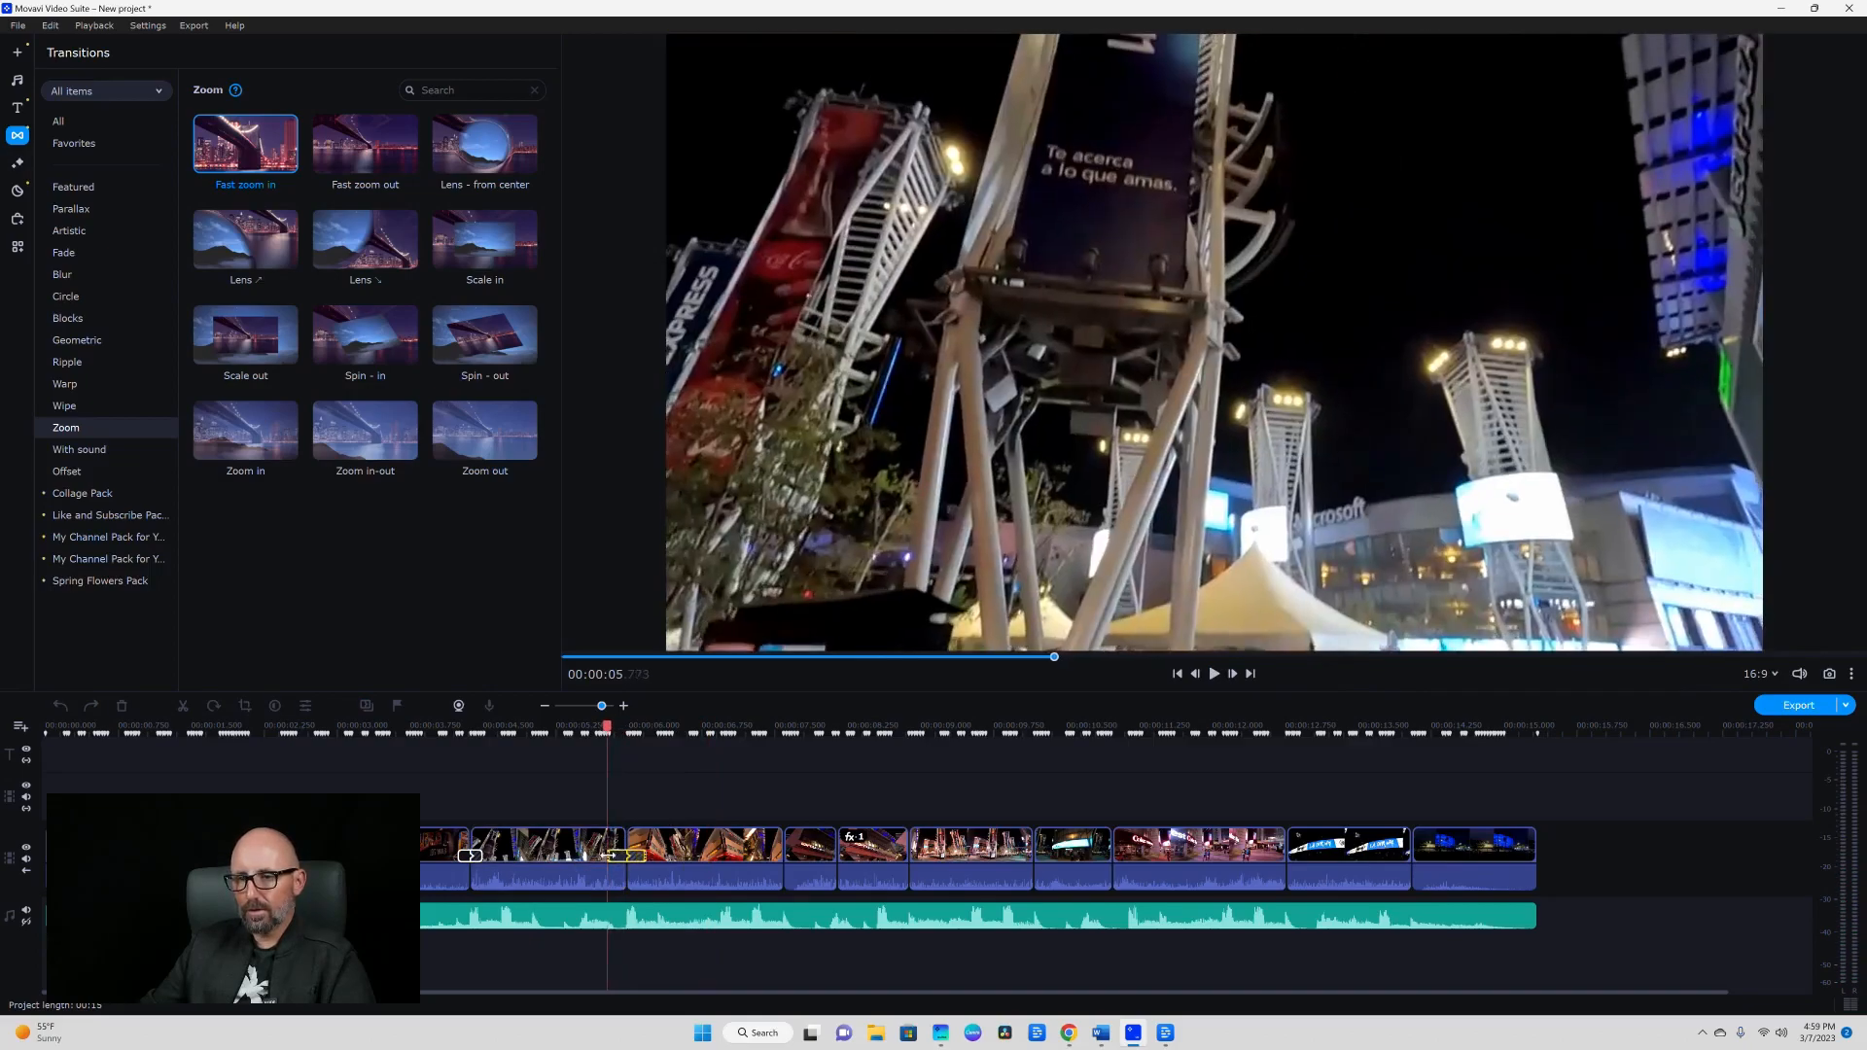
{"action": "left_click", "coordinate": [541, 839]}
{"action": "left_click", "coordinate": [1215, 673]}
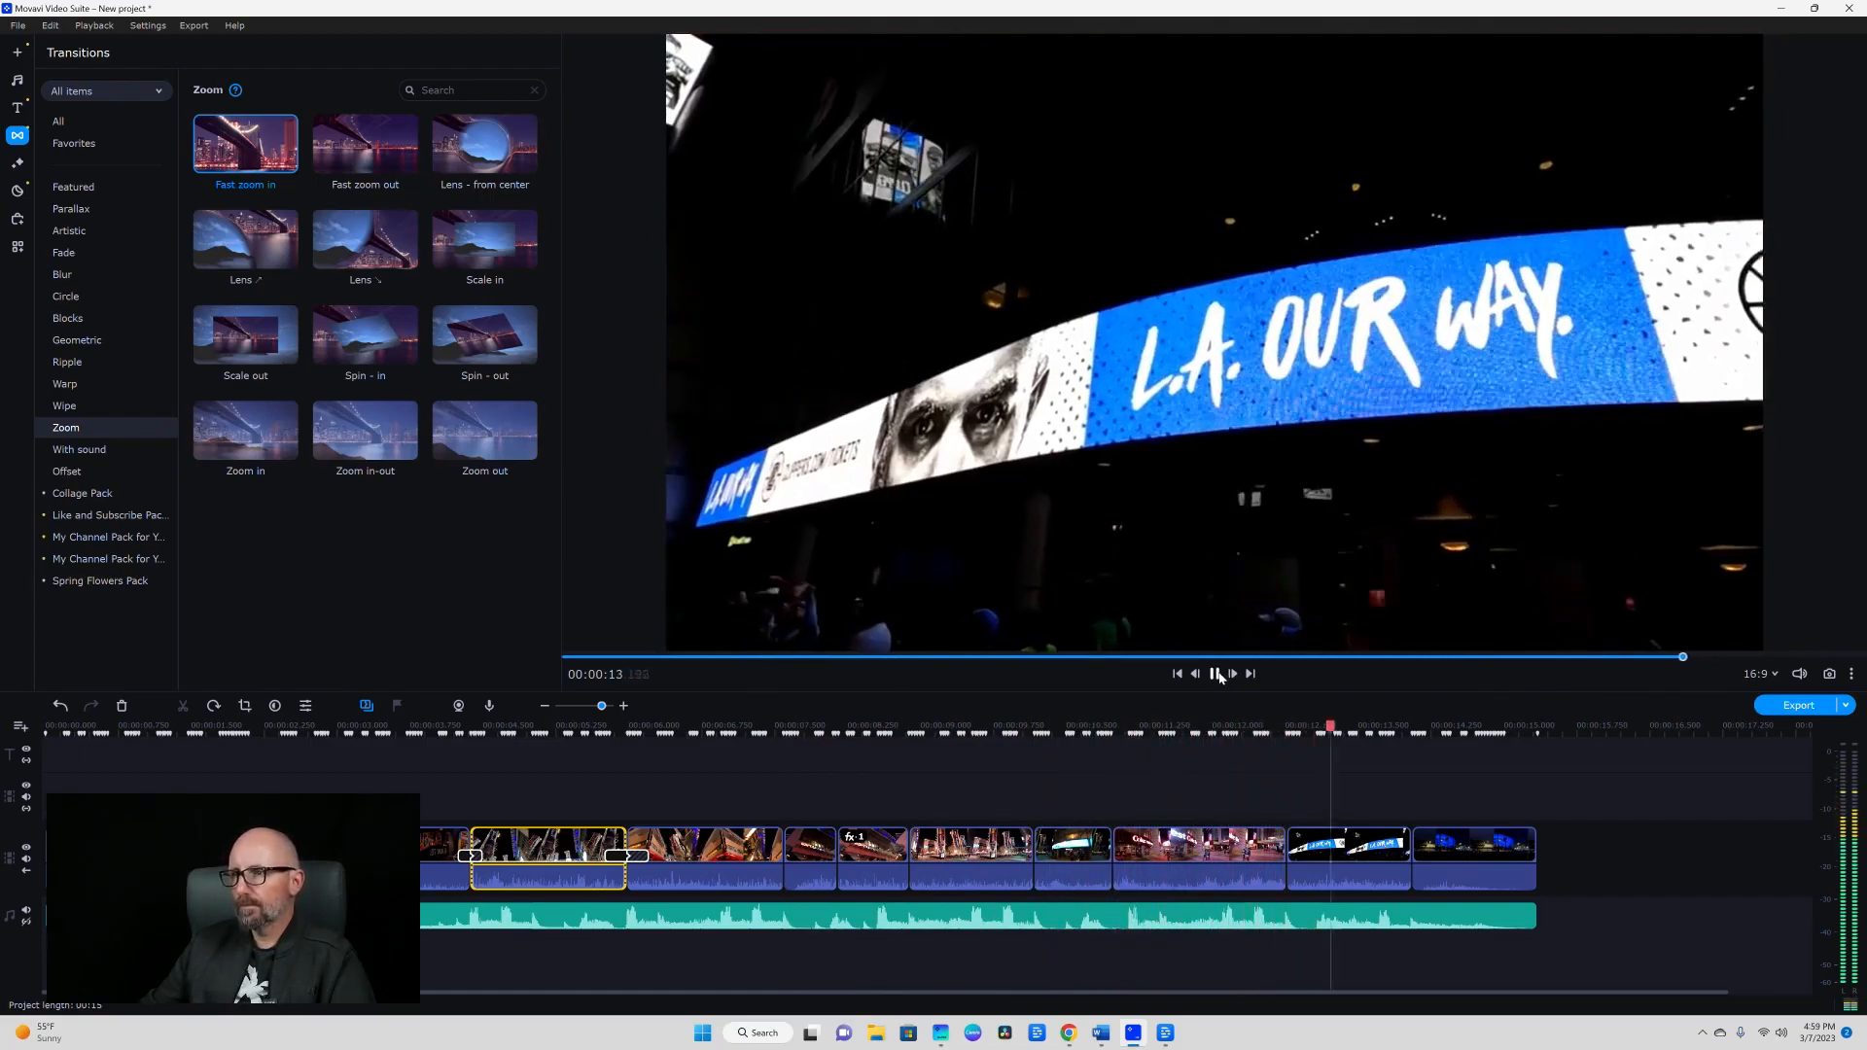
{"action": "left_click", "coordinate": [1215, 674]}
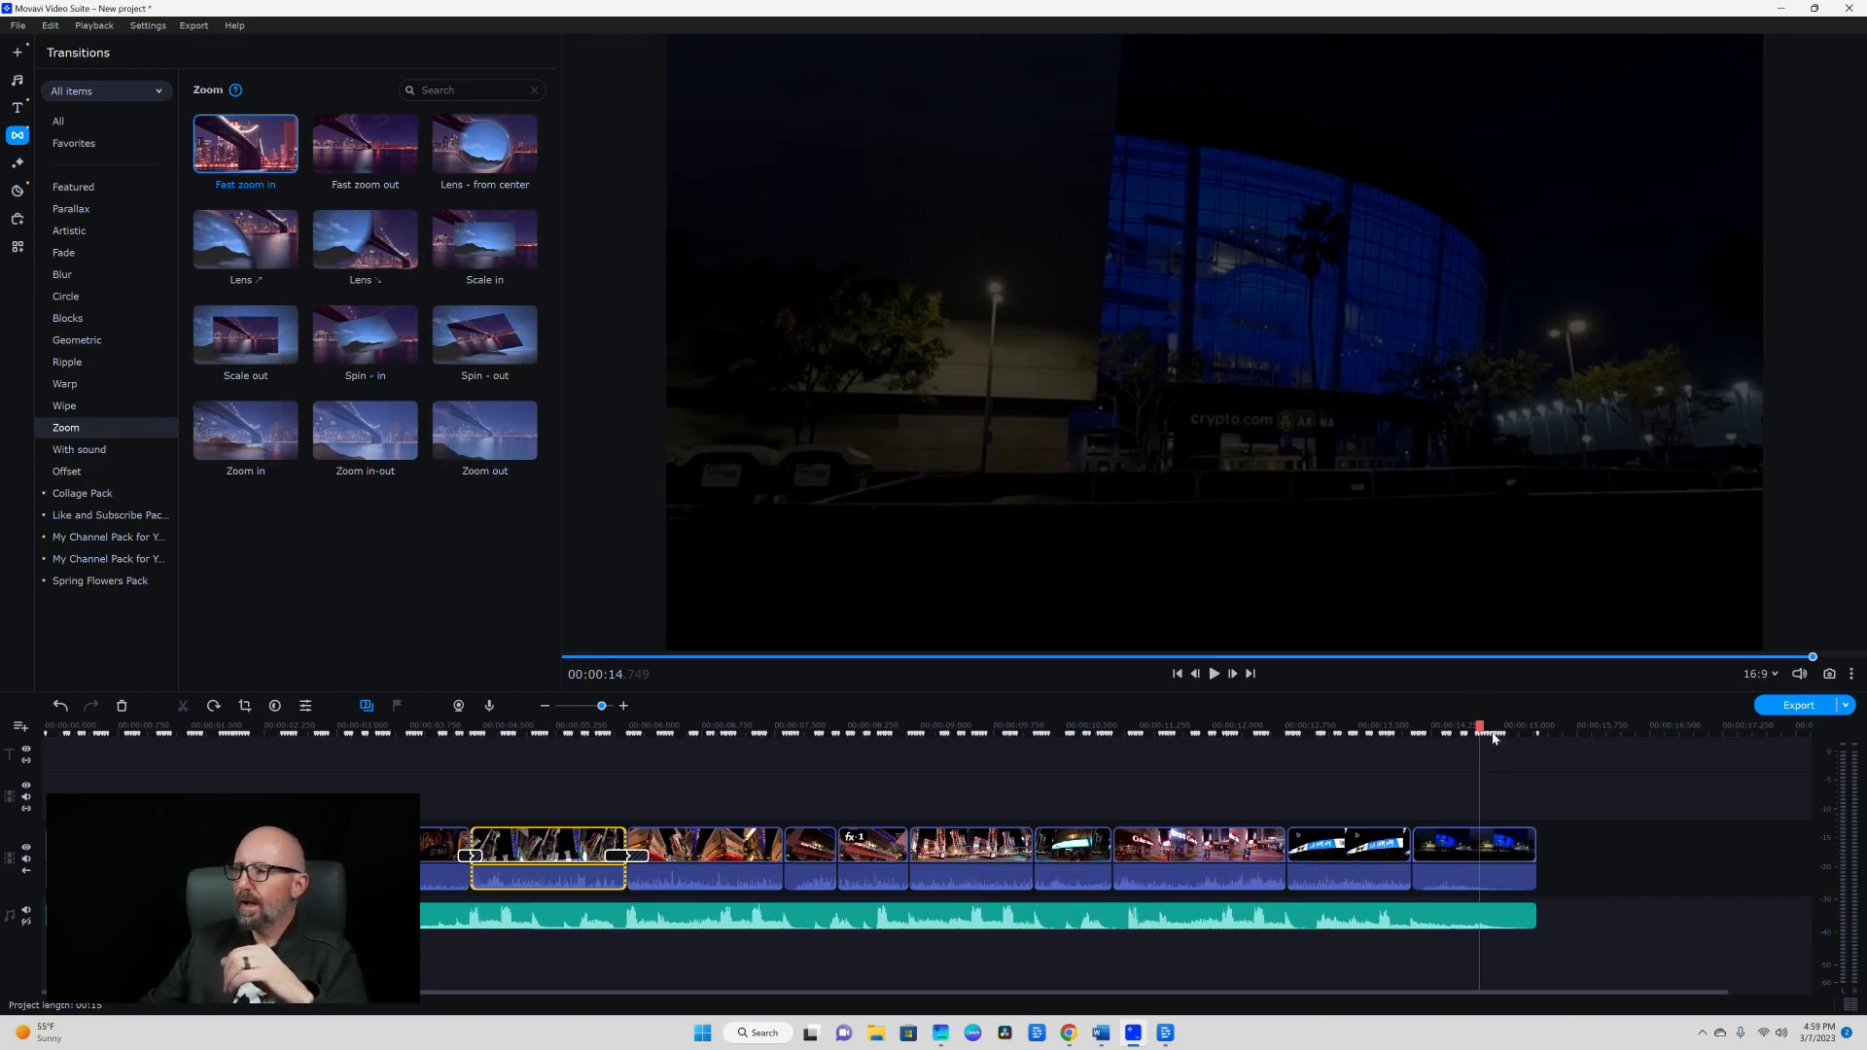
Start exporting the video to the computer, title it LA Live and look at the available destination folders without changing the save location.
{"action": "left_click", "coordinate": [1786, 708]}
{"action": "left_click", "coordinate": [971, 402]}
{"action": "key", "text": "BackSpace"}
{"action": "key", "text": "BackSpace"}
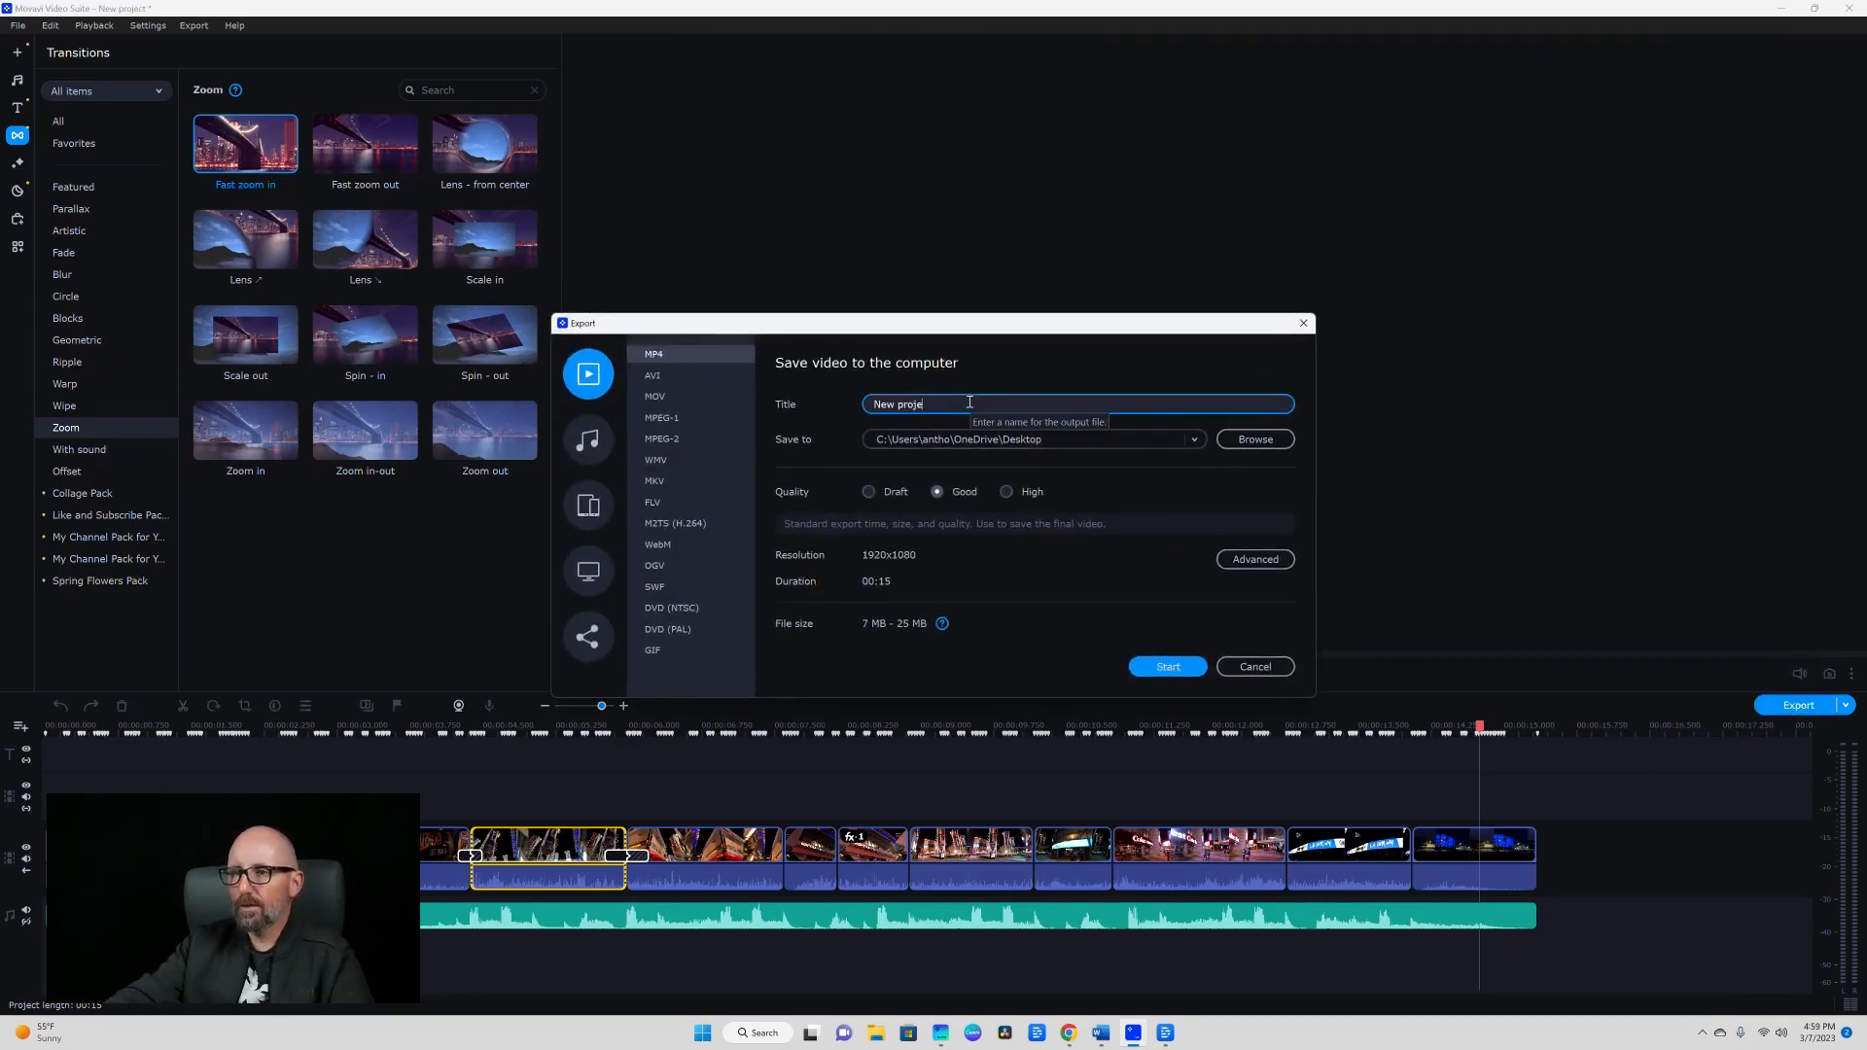
{"action": "key", "text": "BackSpace"}
{"action": "key", "text": "BackSpace"}
{"action": "key", "text": "BackSpace"}
{"action": "key", "text": "BackSpace"}
{"action": "key", "text": "BackSpace"}
{"action": "key", "text": "BackSpace"}
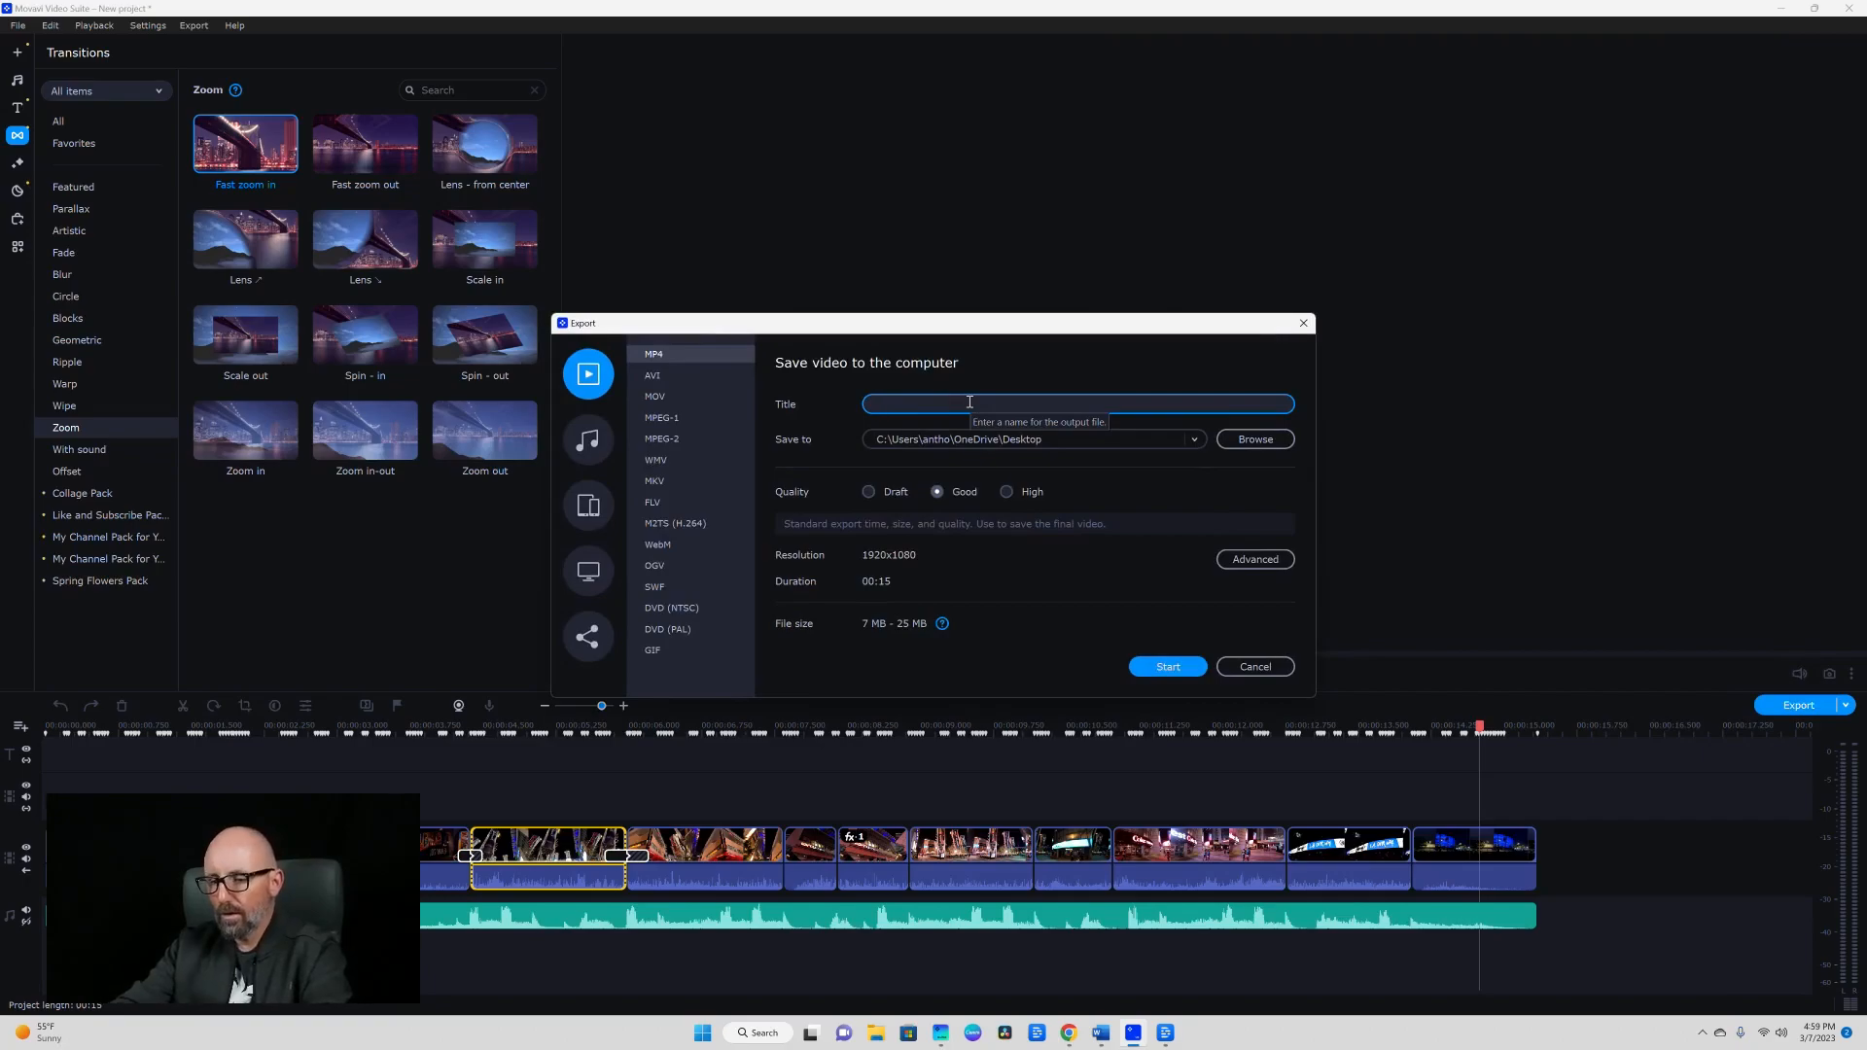
{"action": "type", "text": "LA Live"}
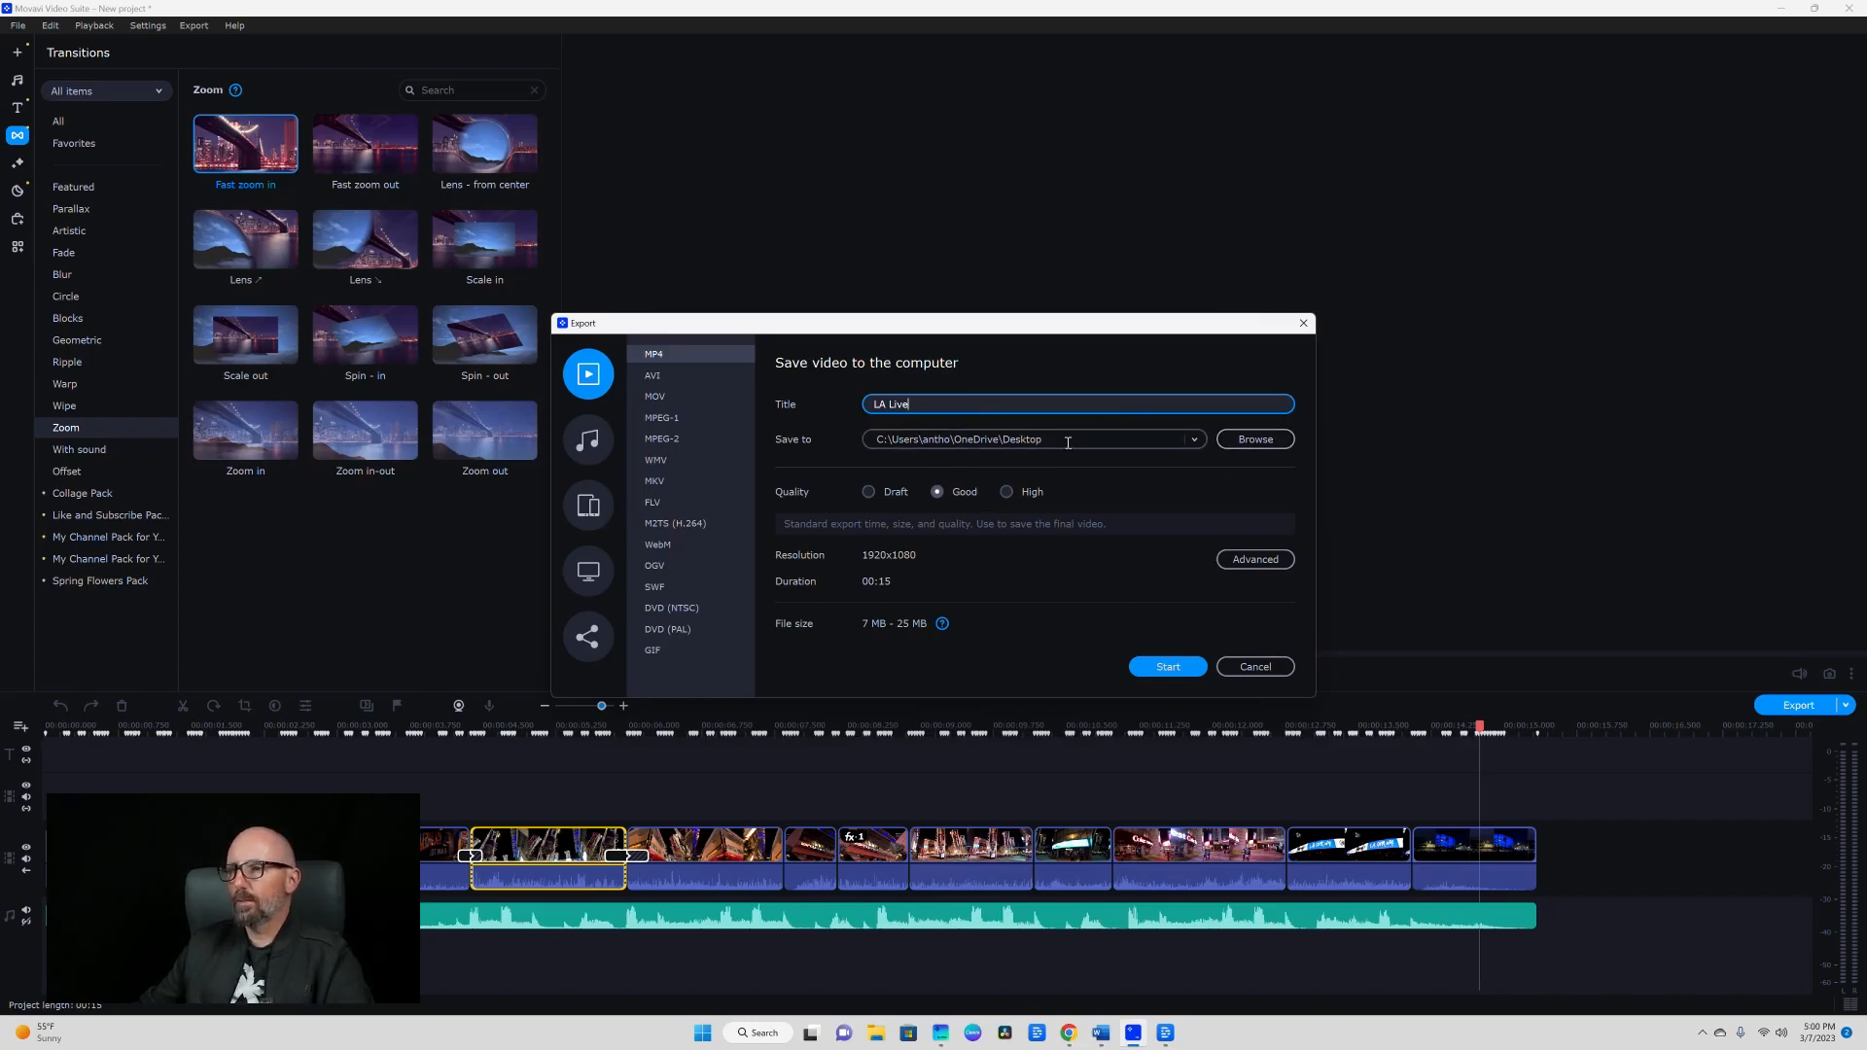
{"action": "left_click", "coordinate": [1255, 439]}
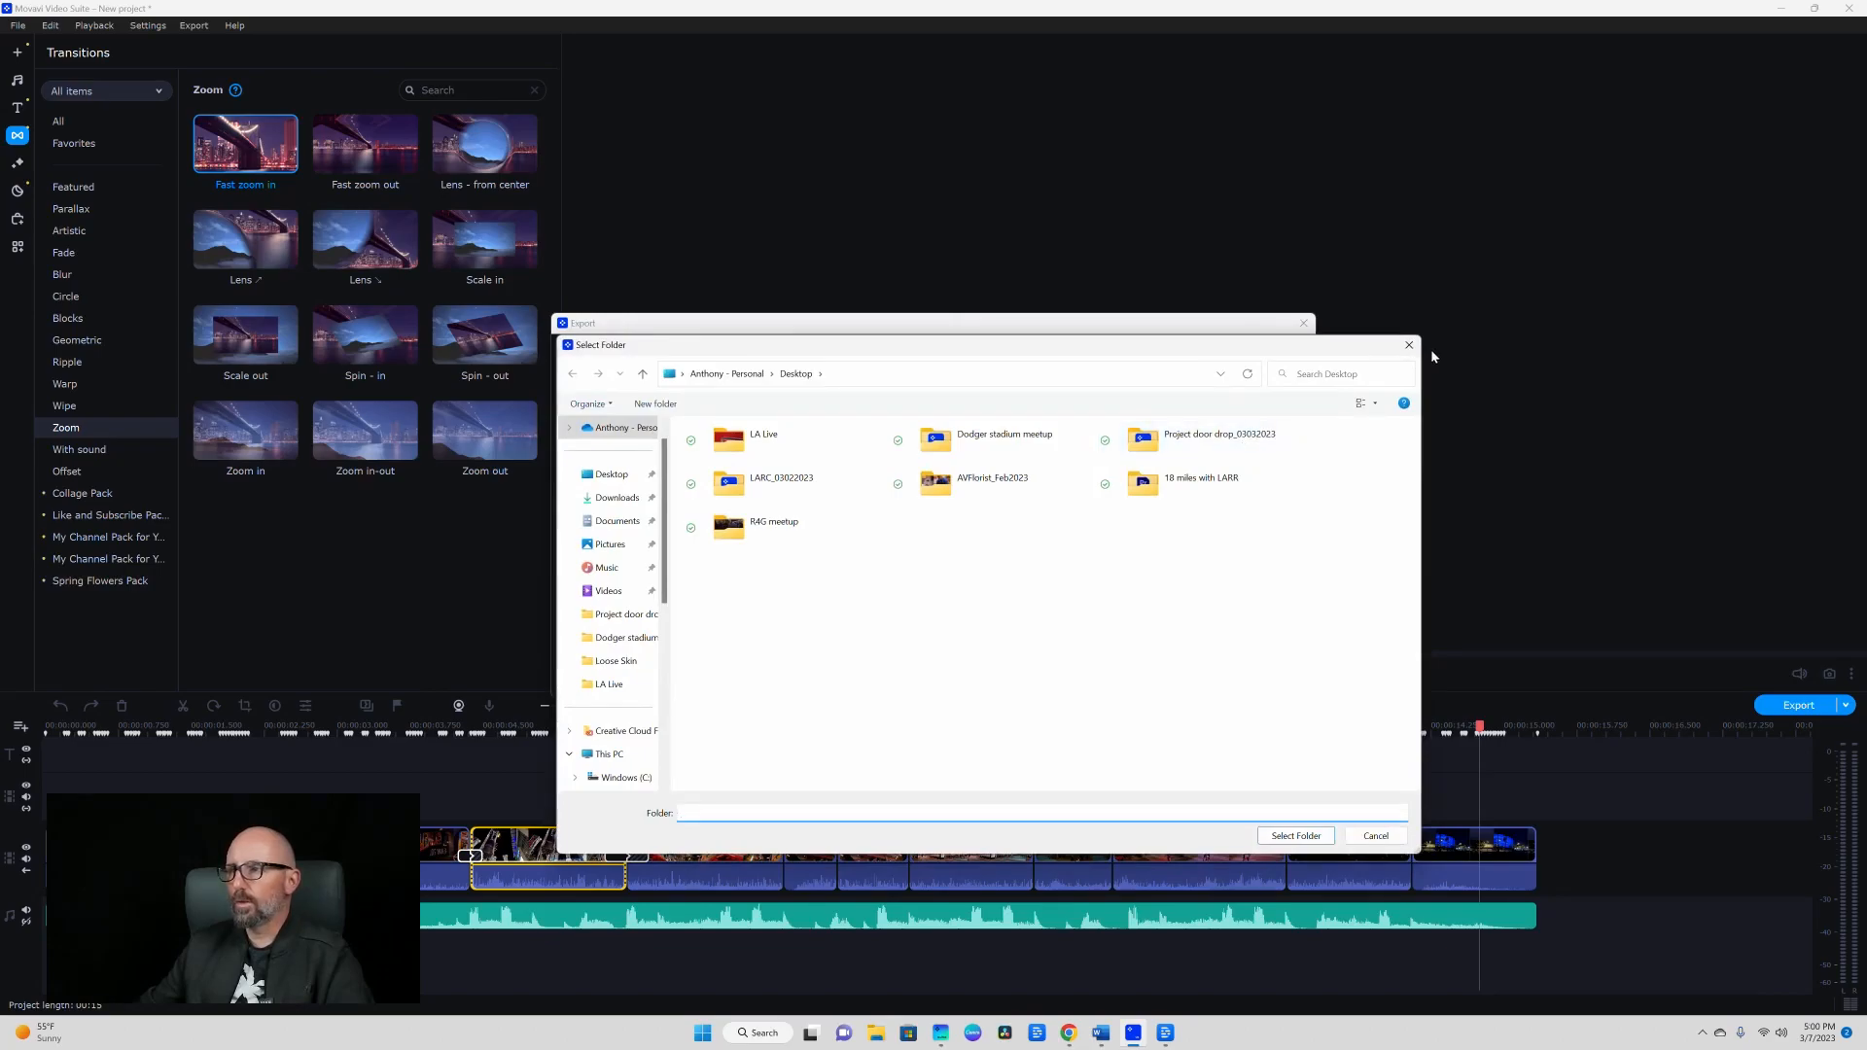
{"action": "left_click", "coordinate": [1408, 344]}
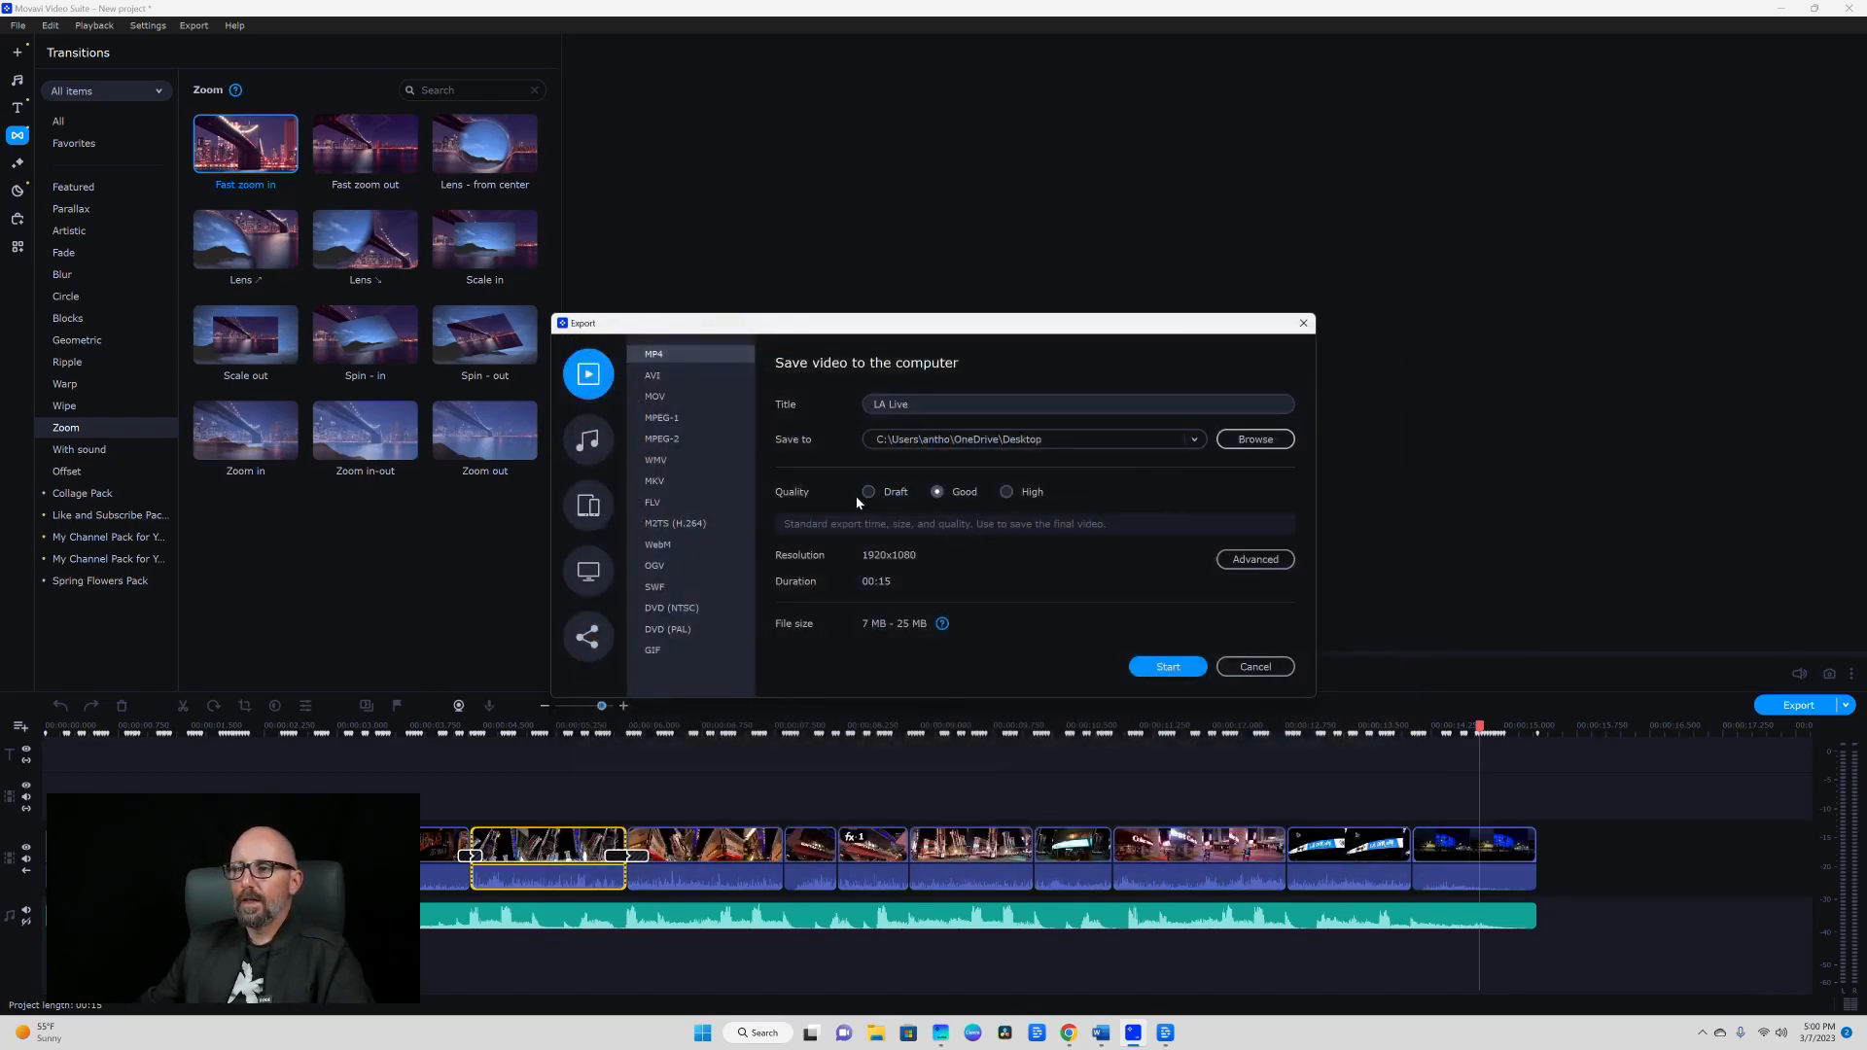
Set the advanced export frame rate to 59.94, keeping Medium quality and the 44100 audio sample rate, and accept the settings.
{"action": "left_click", "coordinate": [1242, 563]}
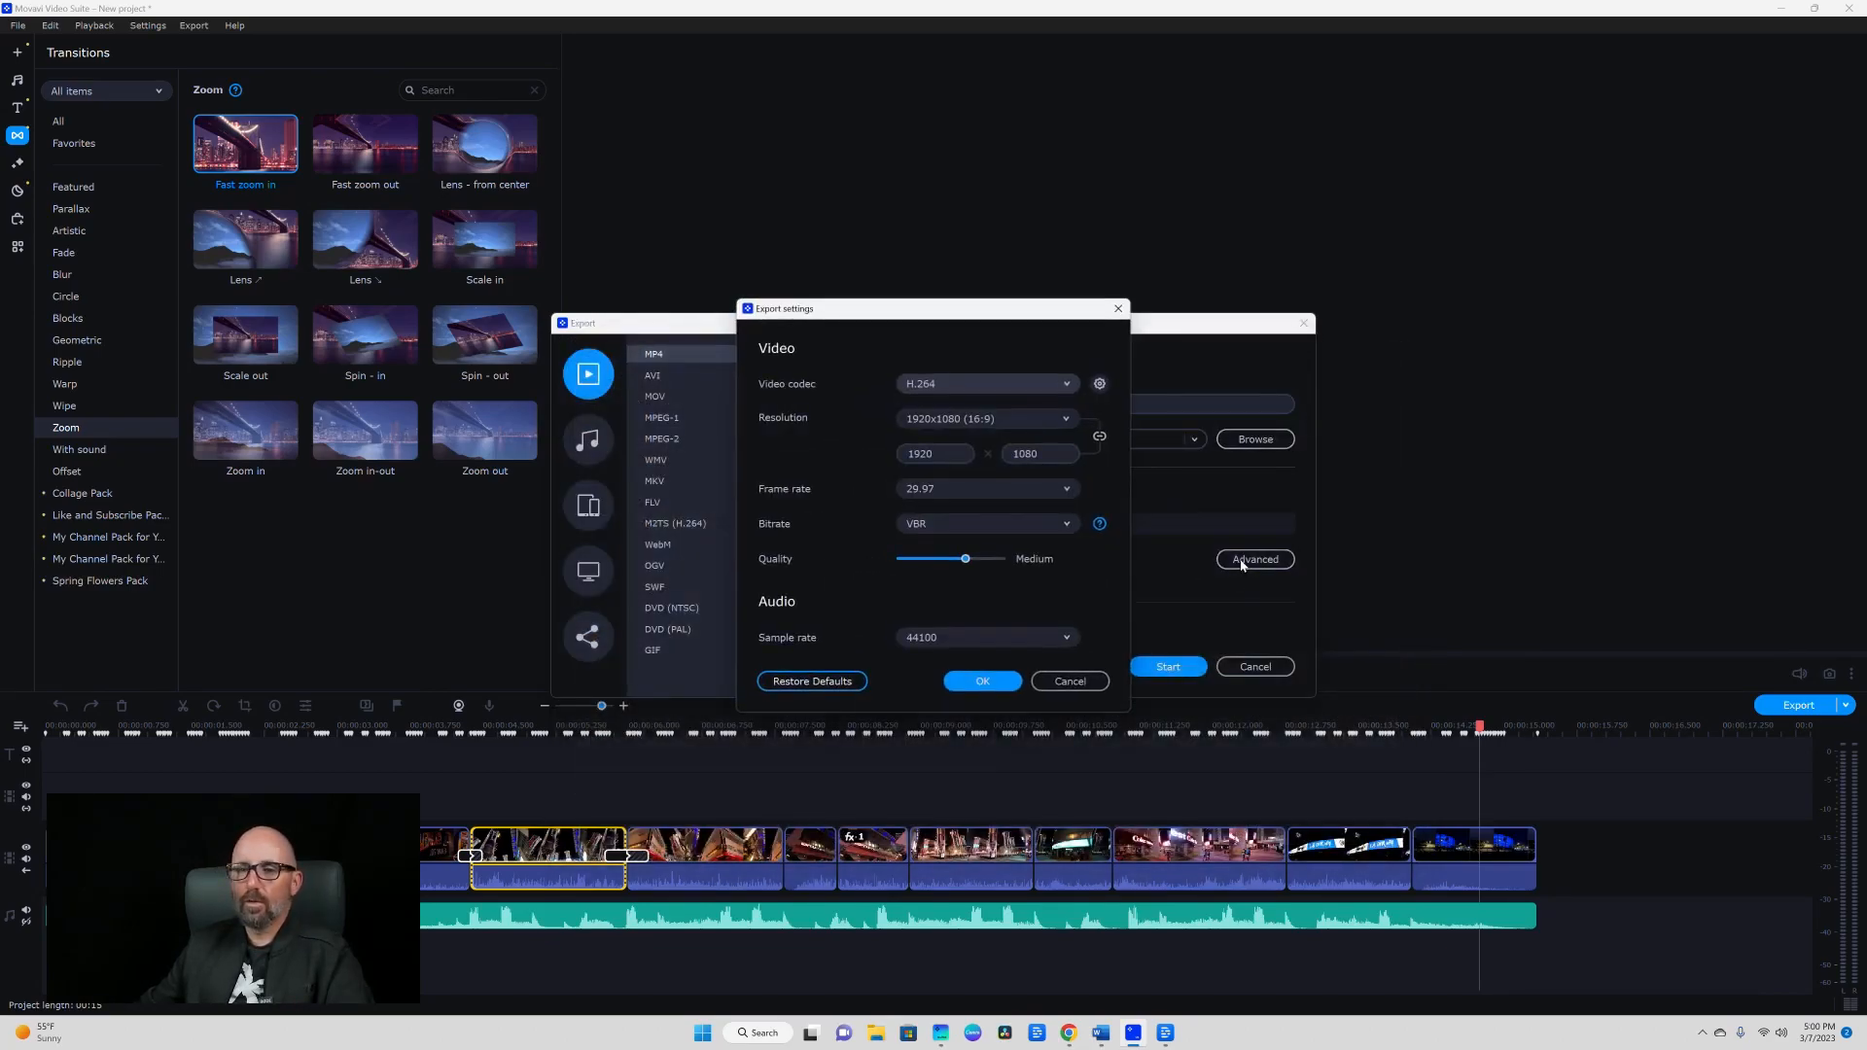
{"action": "left_click", "coordinate": [1066, 491]}
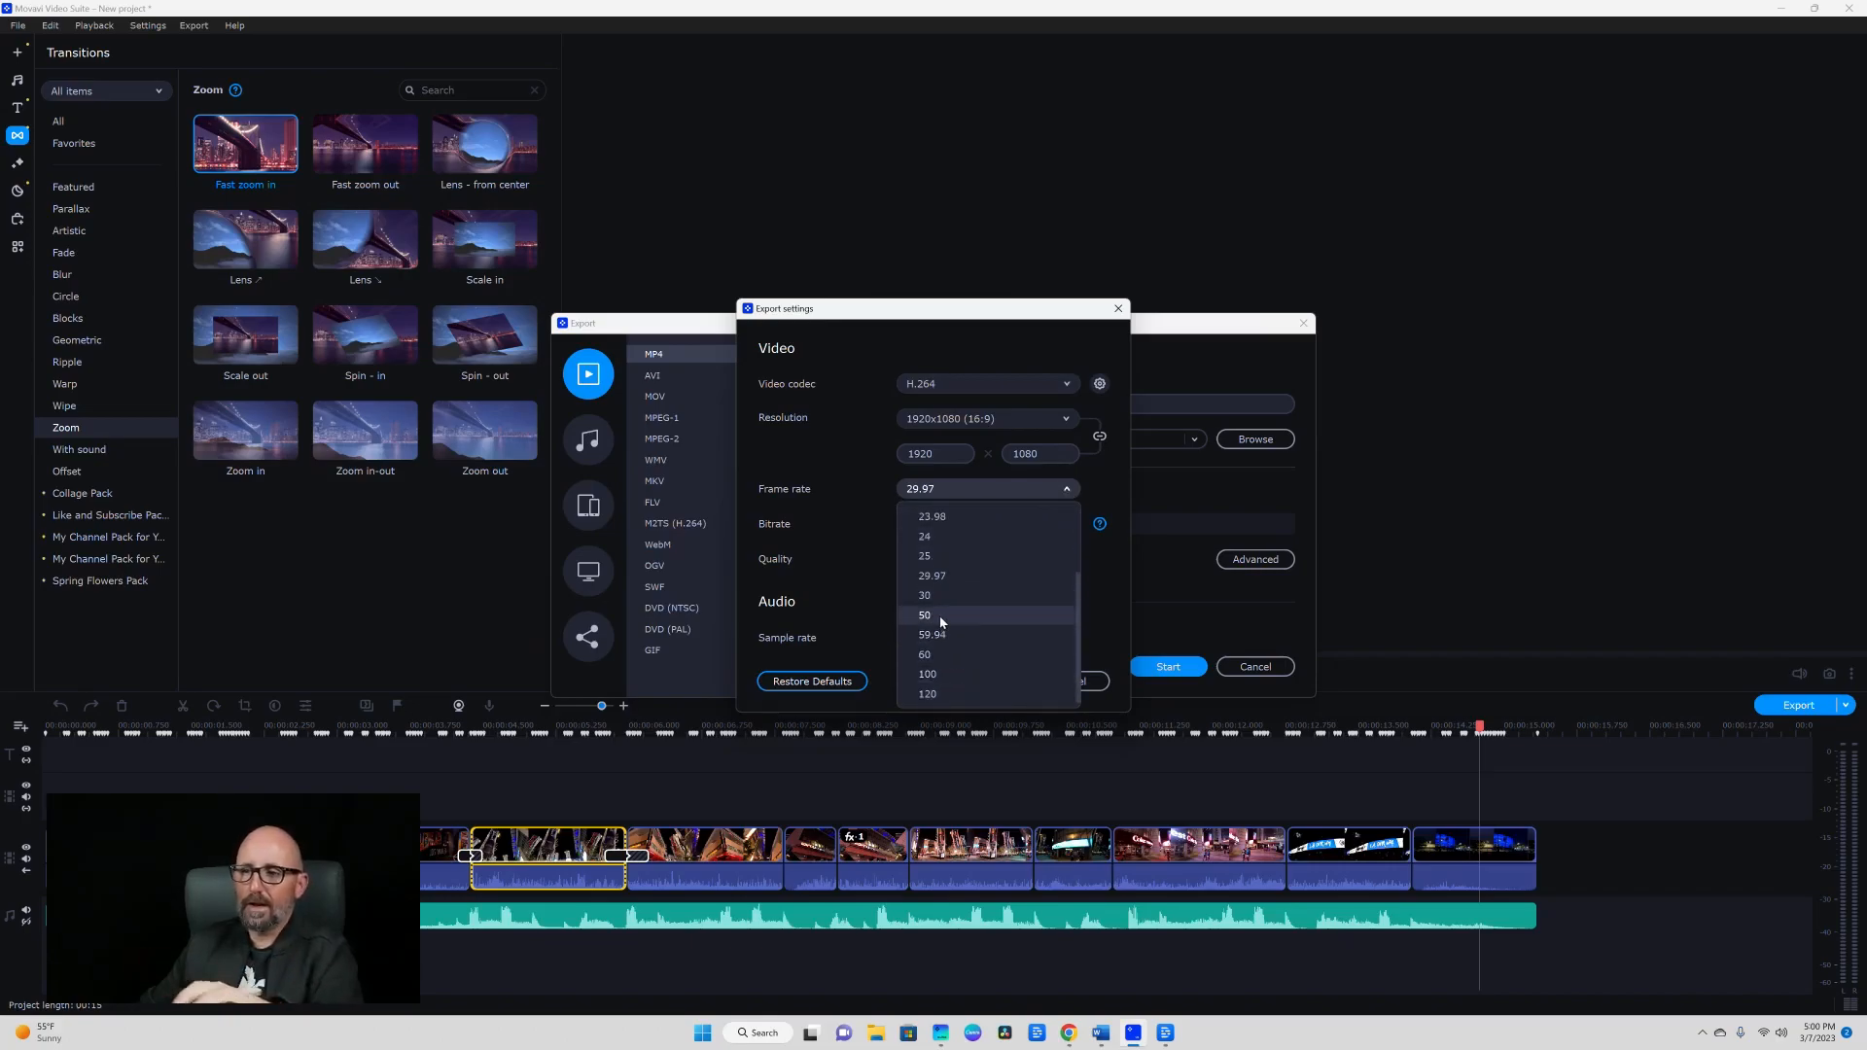
{"action": "left_click", "coordinate": [941, 636]}
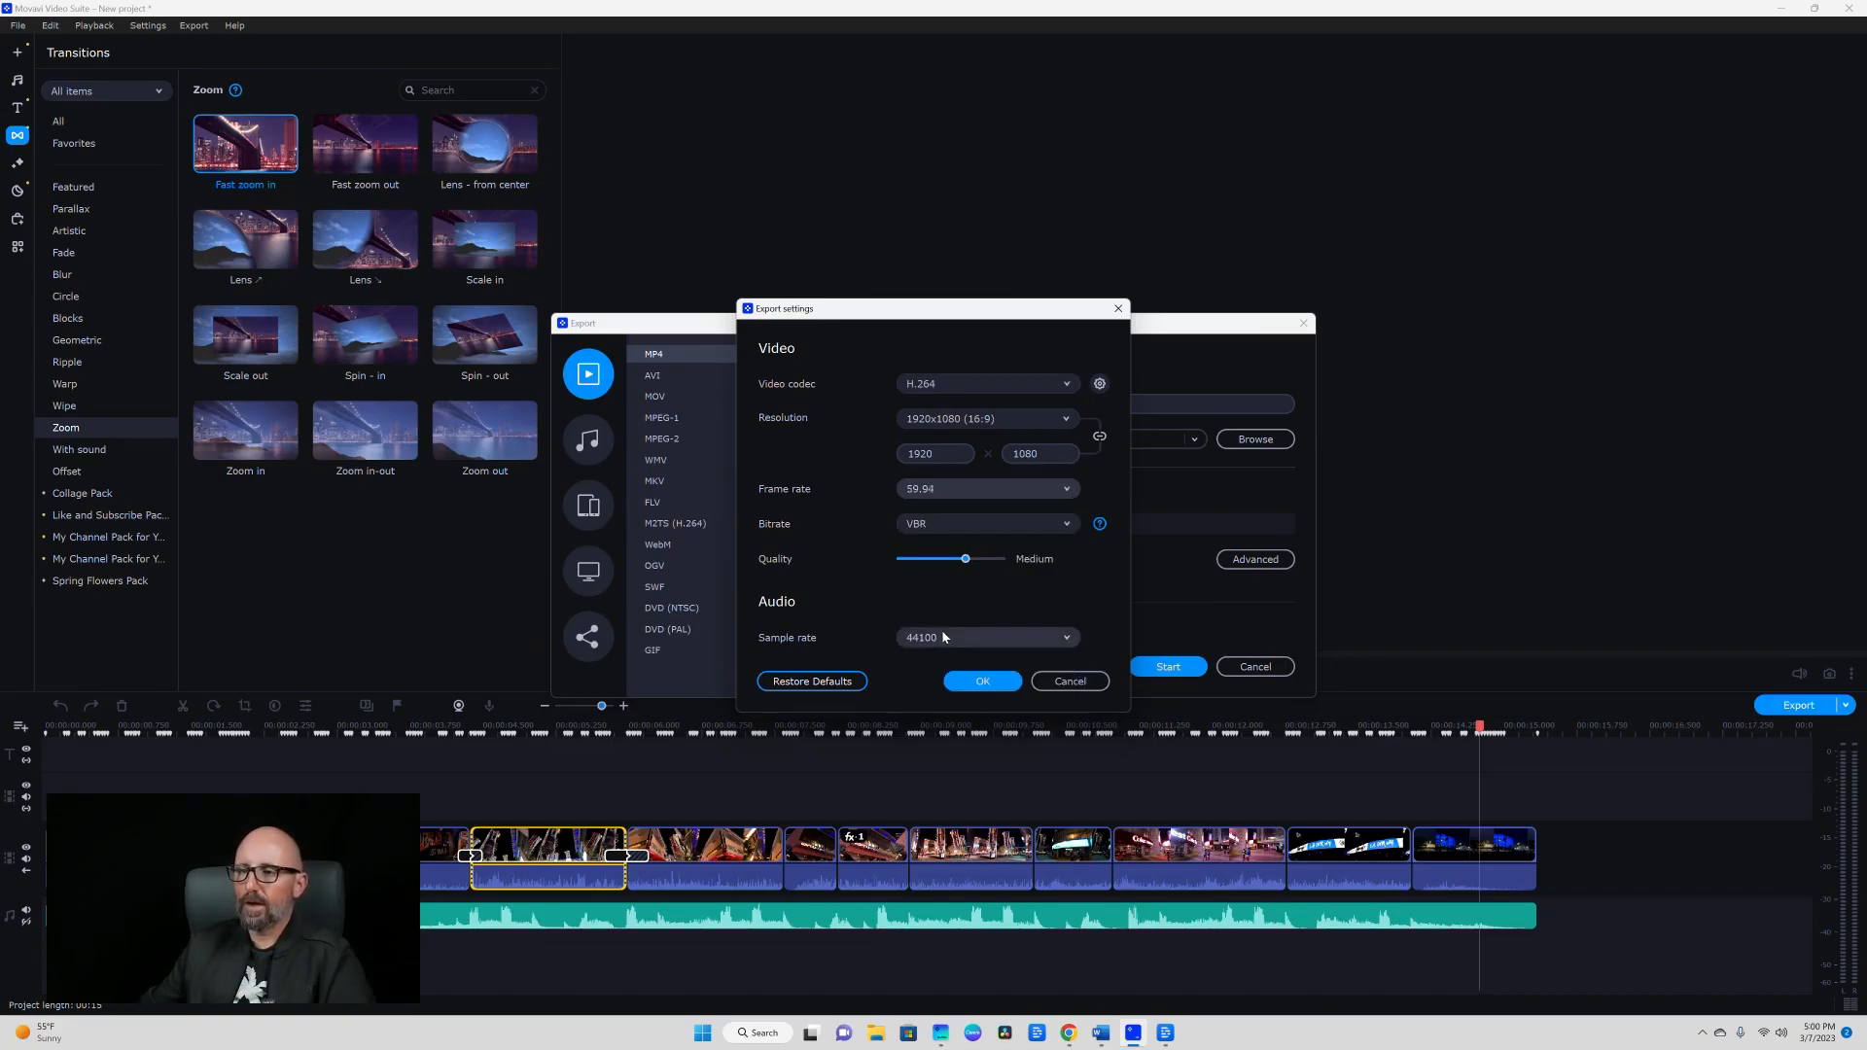
{"action": "left_click", "coordinate": [968, 562]}
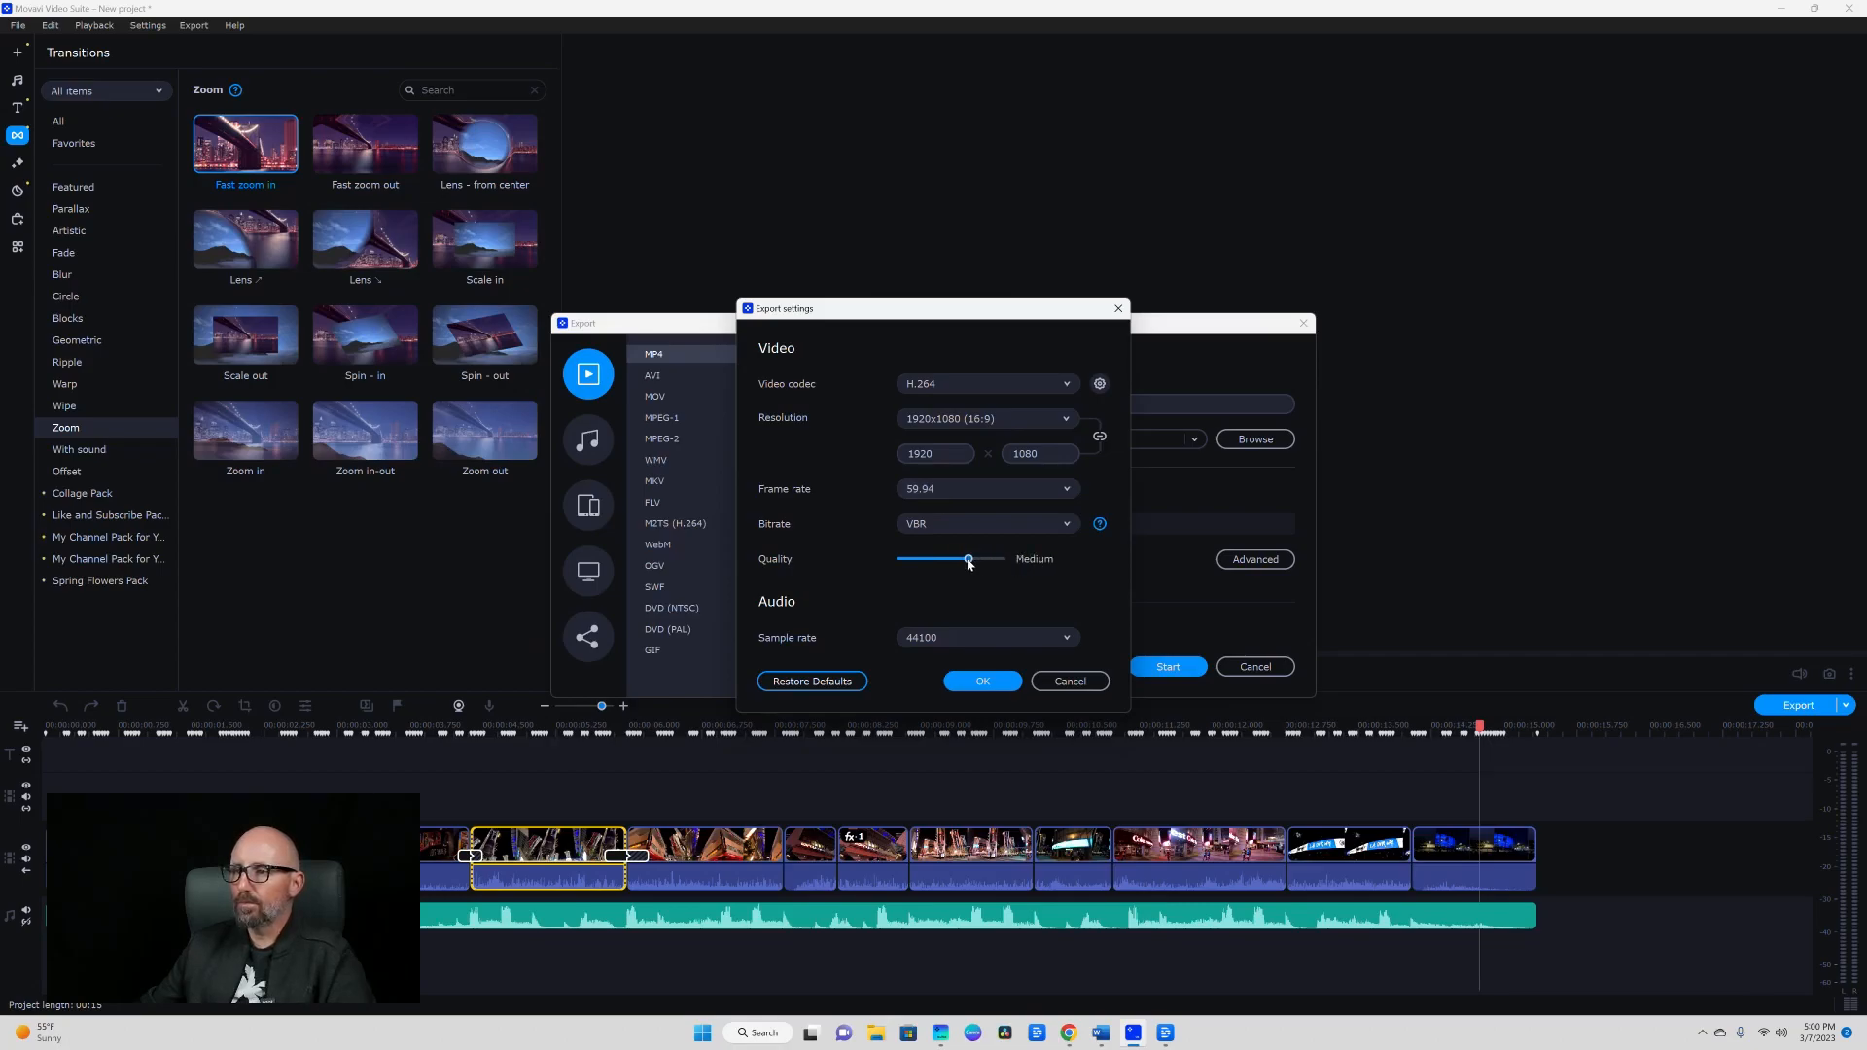
{"action": "left_click", "coordinate": [1068, 638]}
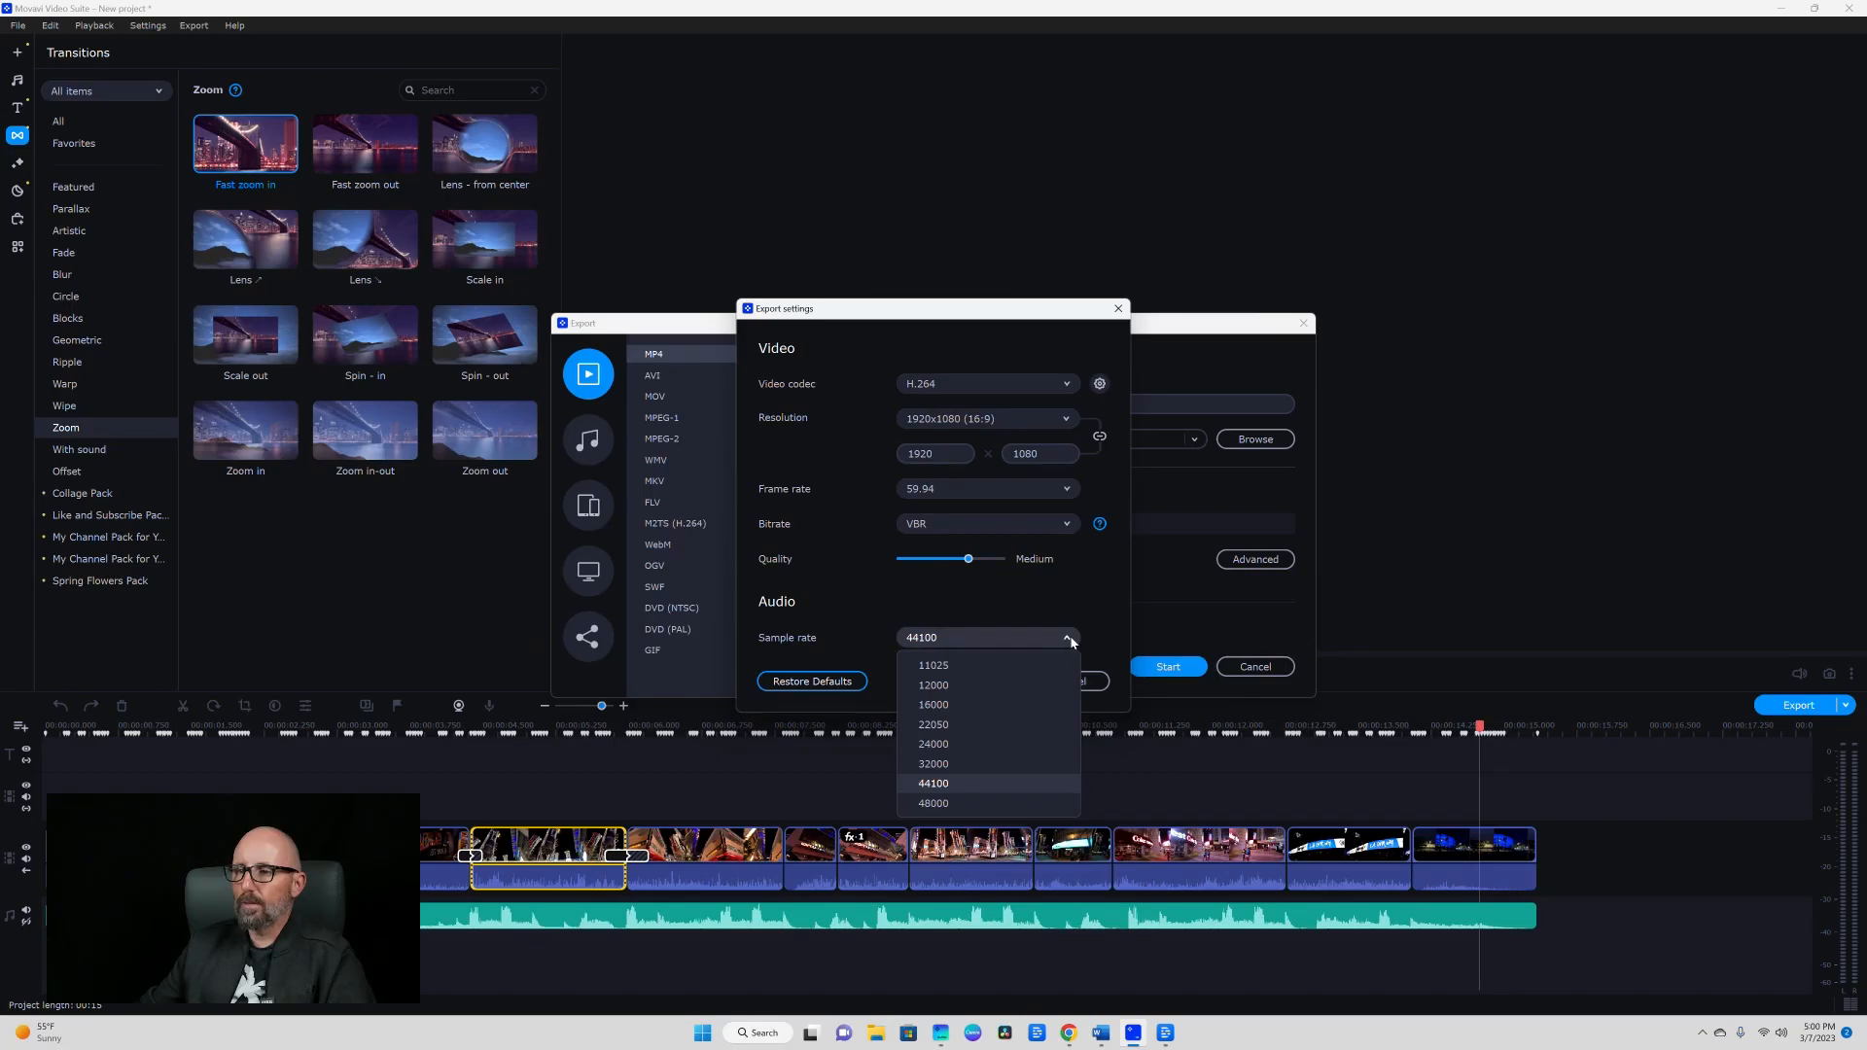
{"action": "left_click", "coordinate": [955, 791]}
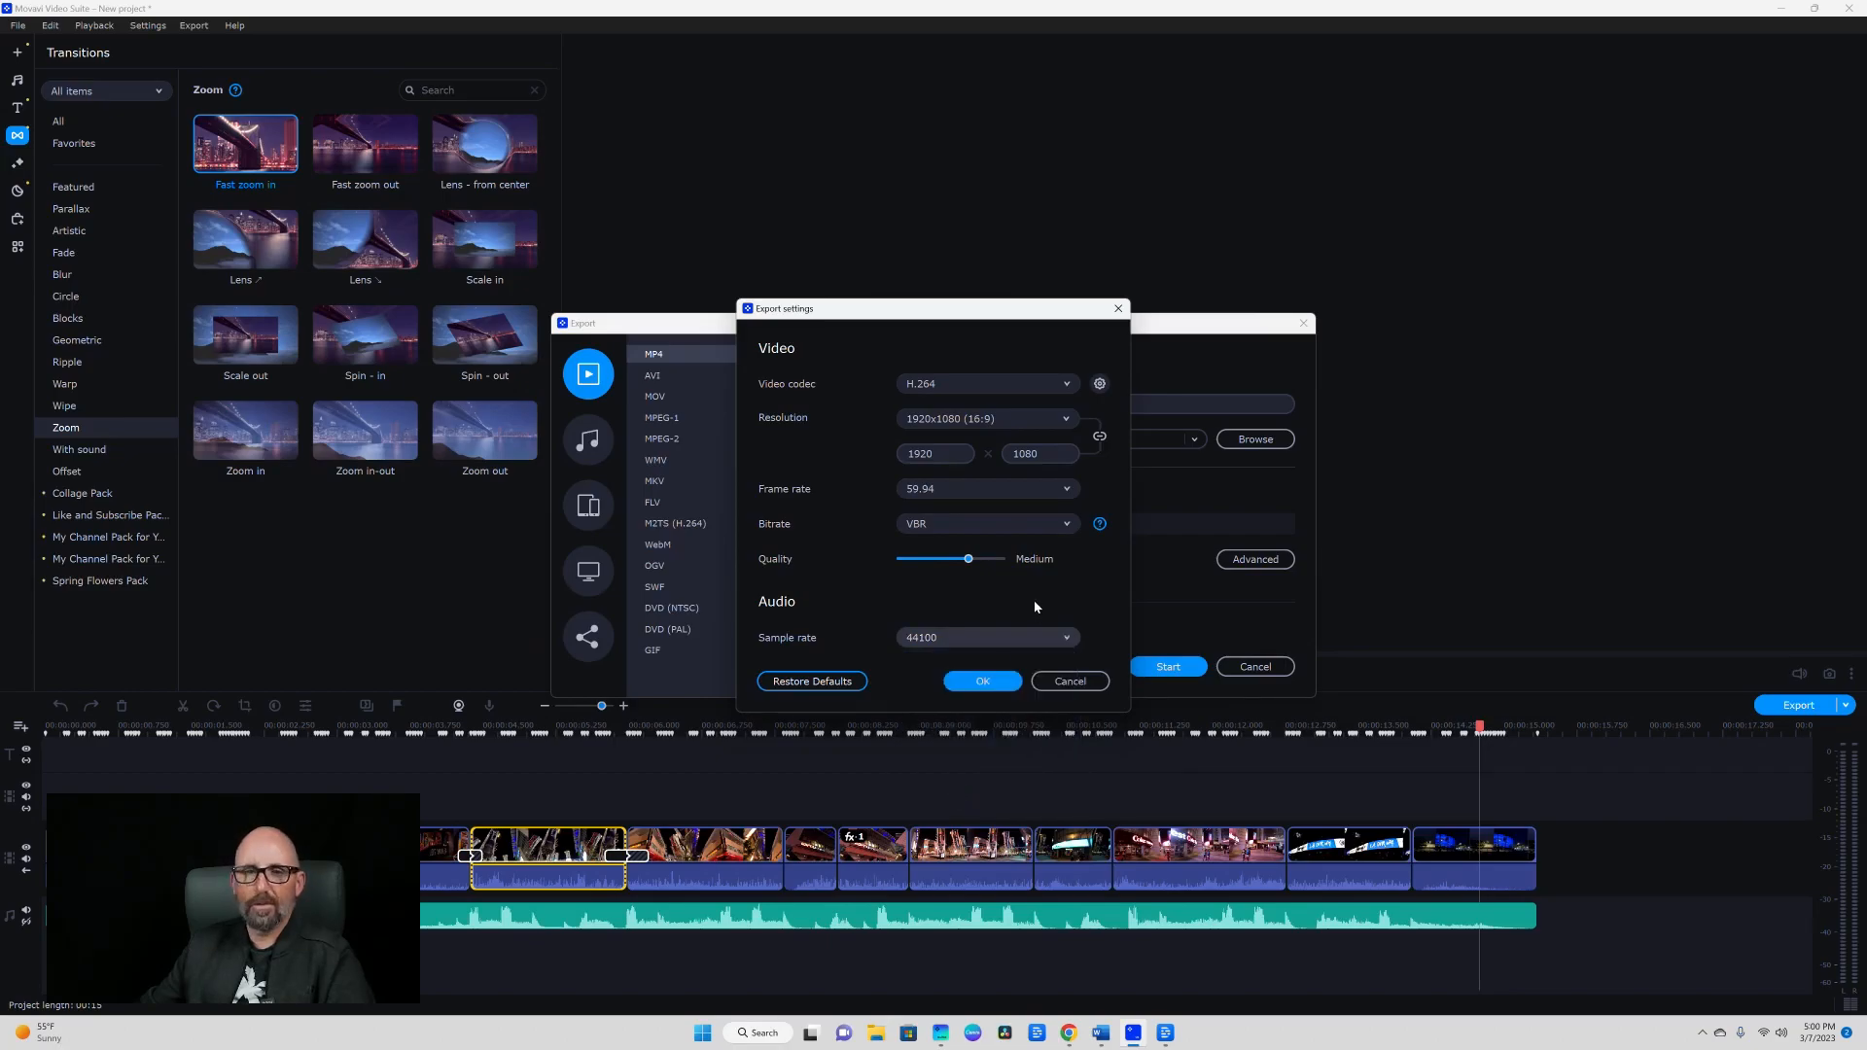
{"action": "left_click", "coordinate": [984, 682]}
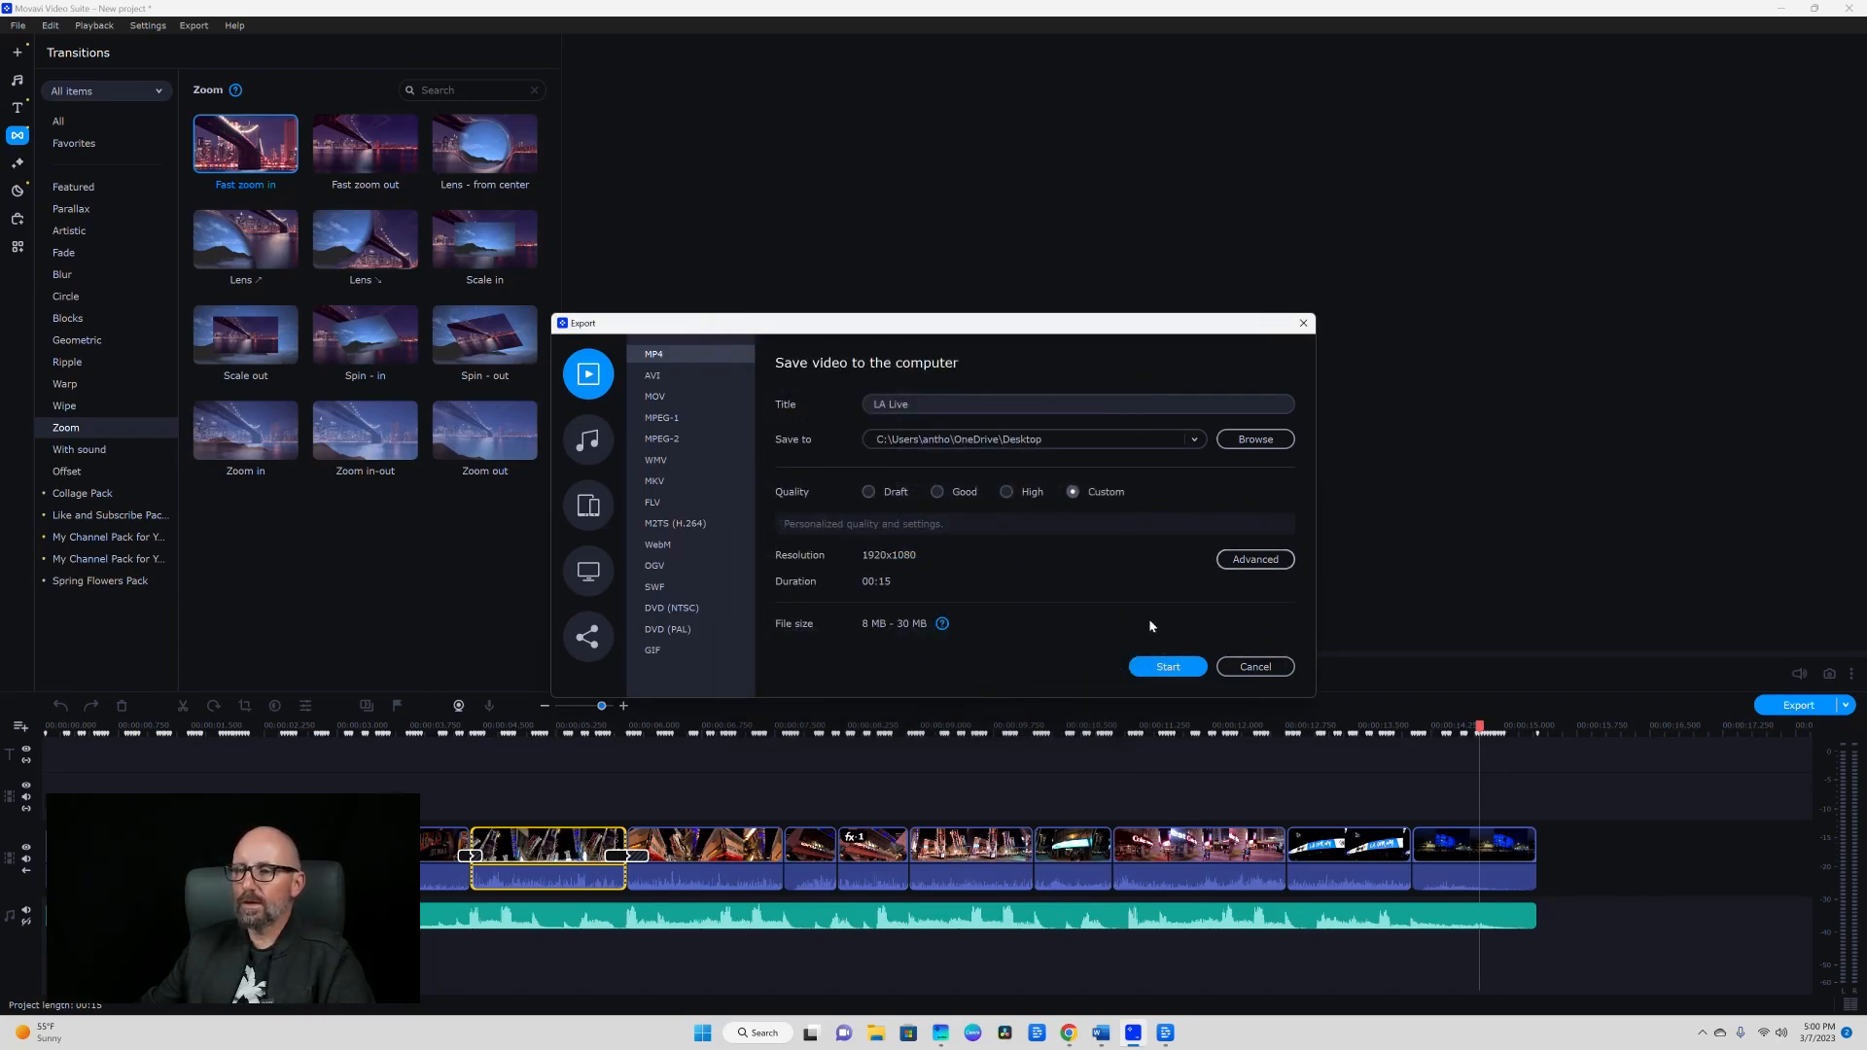